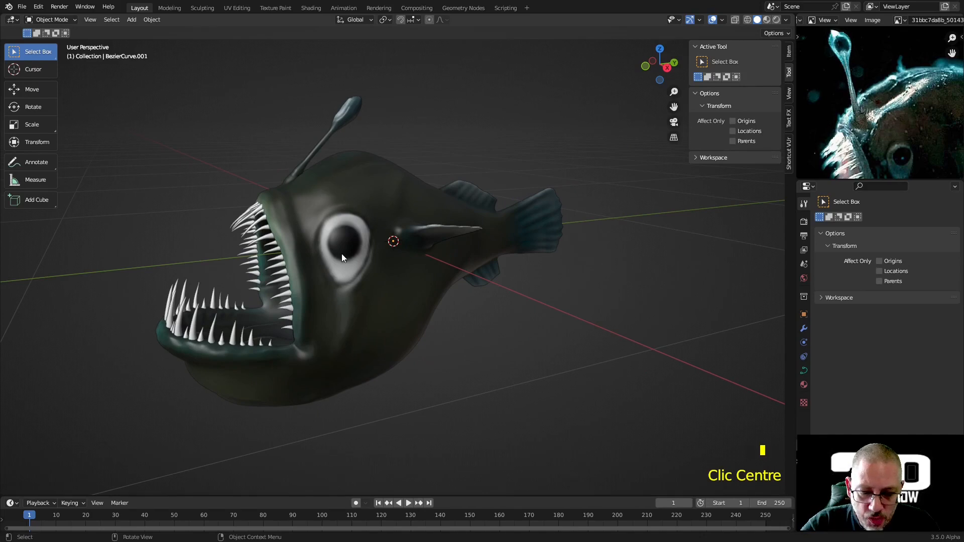
Step: Place the 3D cursor on the fish's head between the mouth and the eye, and add a mesh plane there
shift+right_click(347, 267)
middle_click(349, 271)
scroll(352, 276, up, 3)
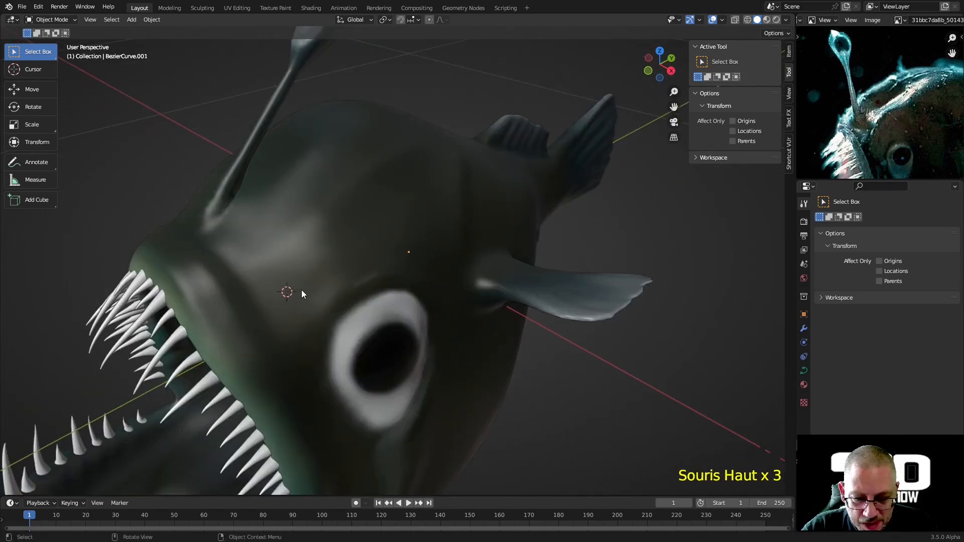
click(132, 19)
mouse_move(150, 30)
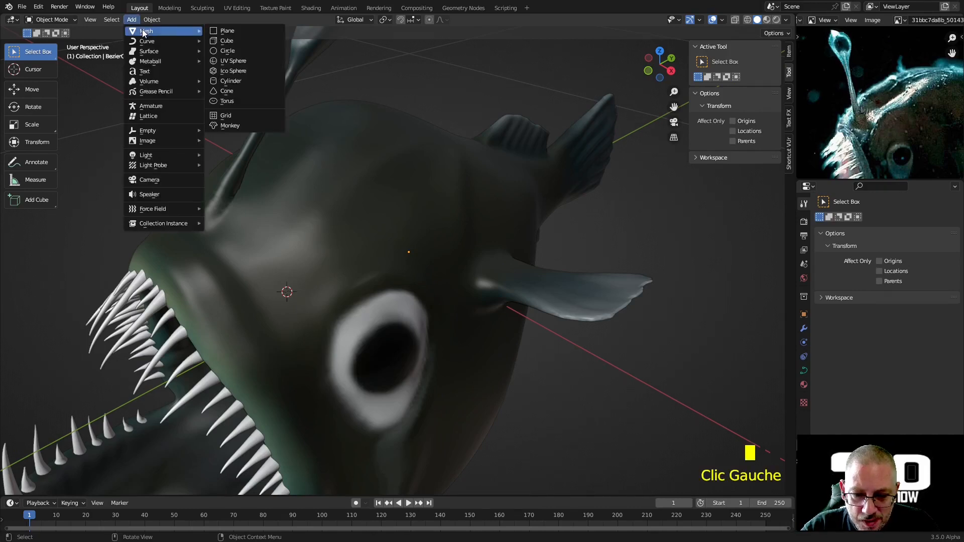
click(224, 34)
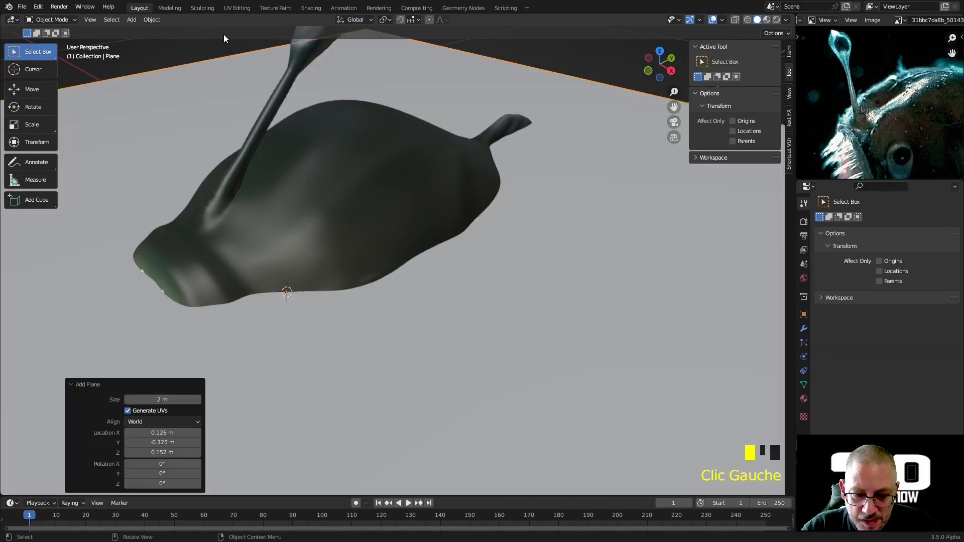
Step: Align the new plane to the view and reduce its size to 0.056 m
click(84, 384)
click(84, 490)
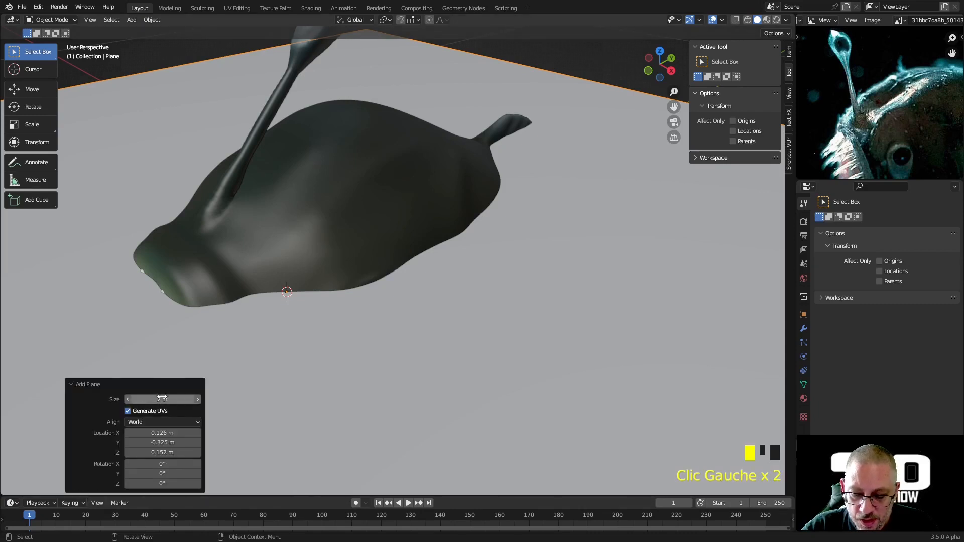
drag(167, 423, 155, 441)
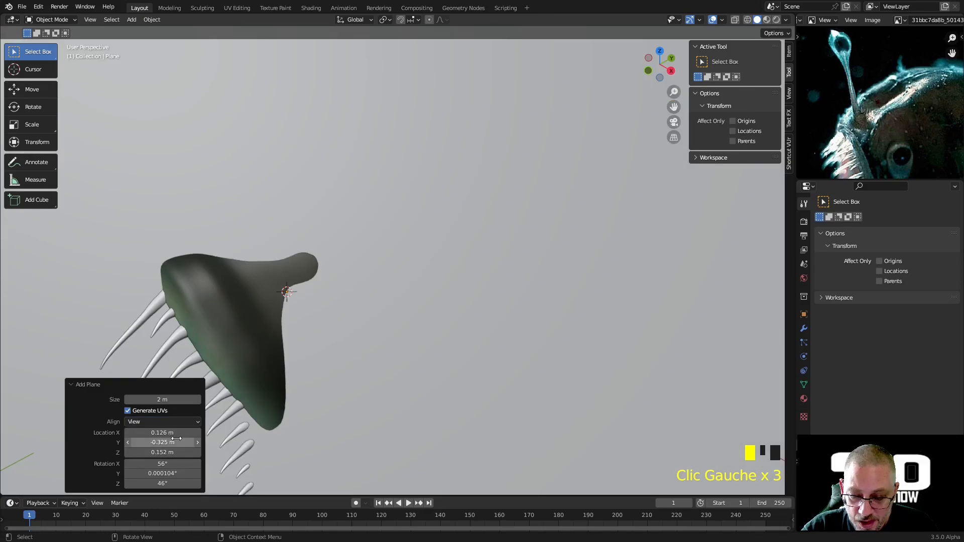
shift+drag(162, 400, 387, 268)
shift+drag(432, 325, 533, 298)
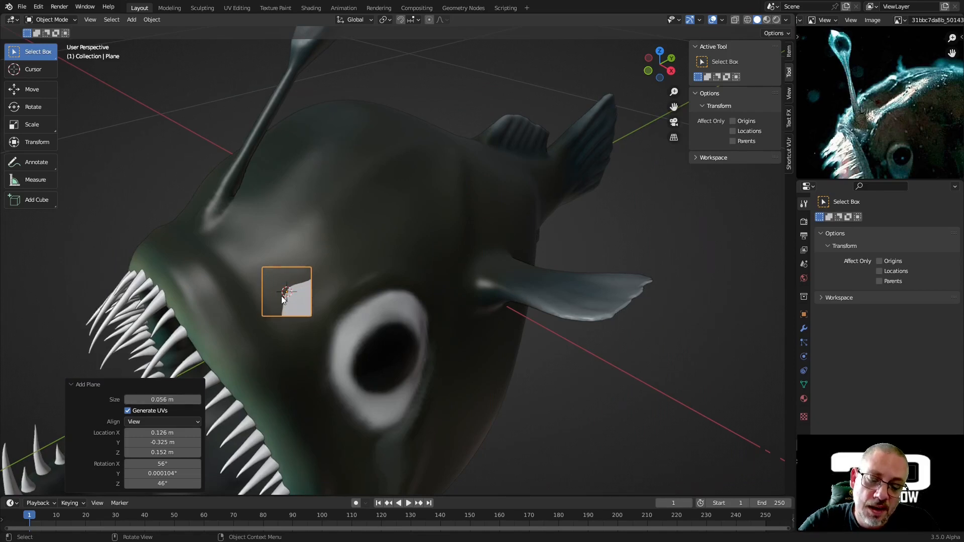
Step: Apply all transforms to the plane and add a Mirror modifier on the X axis with Clipping enabled
click(151, 19)
mouse_move(189, 72)
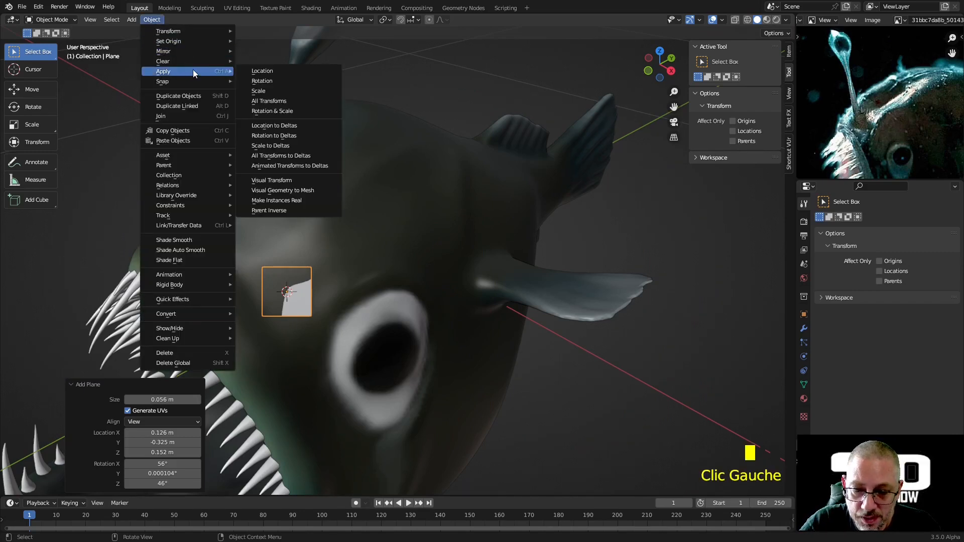
click(291, 104)
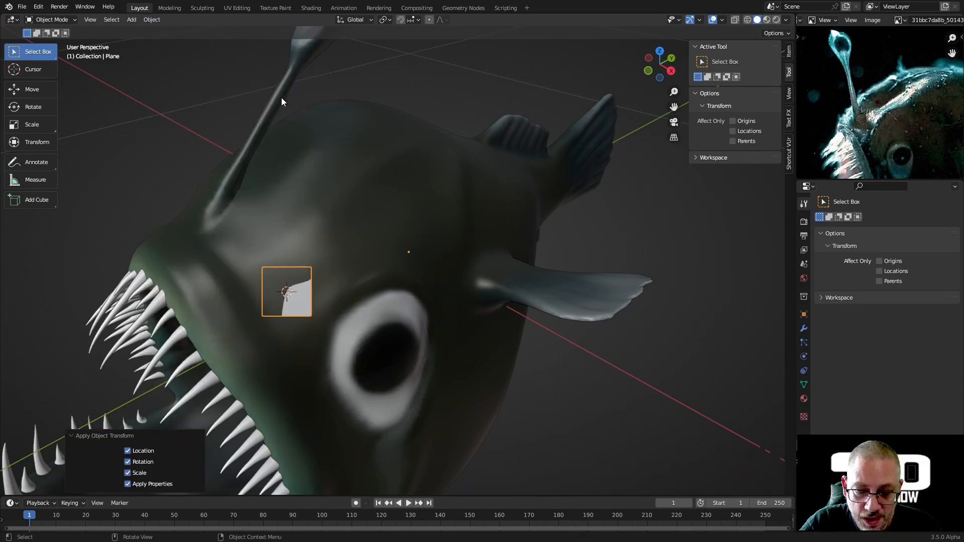
click(803, 330)
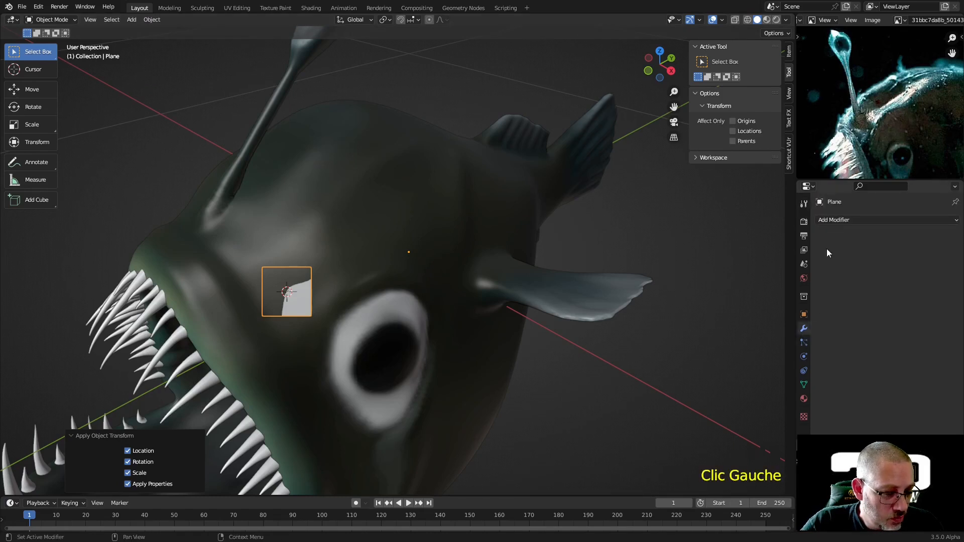
click(834, 219)
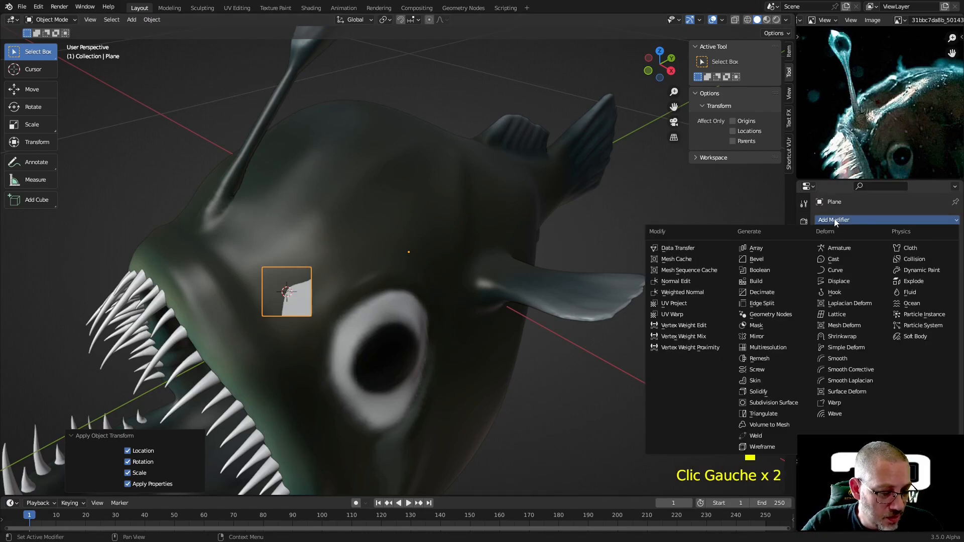
click(774, 336)
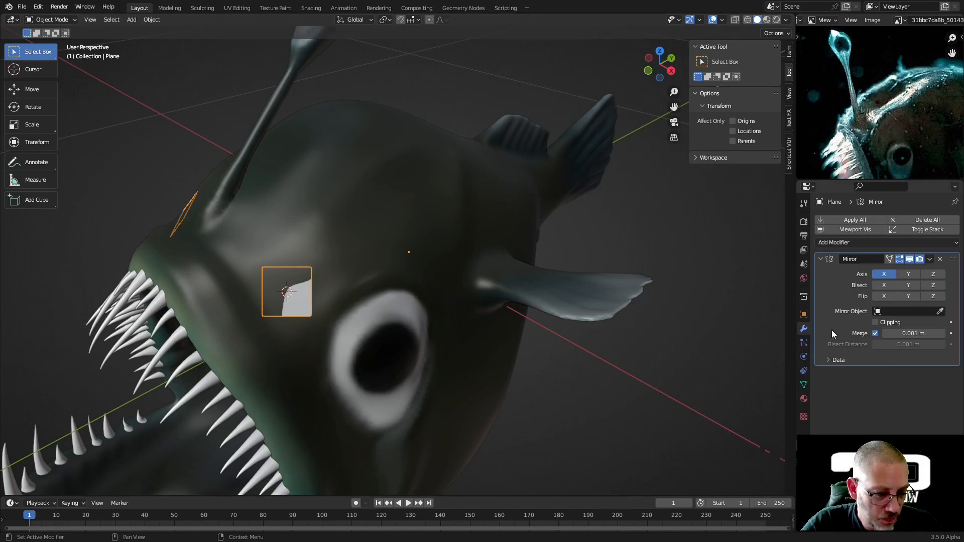
click(875, 323)
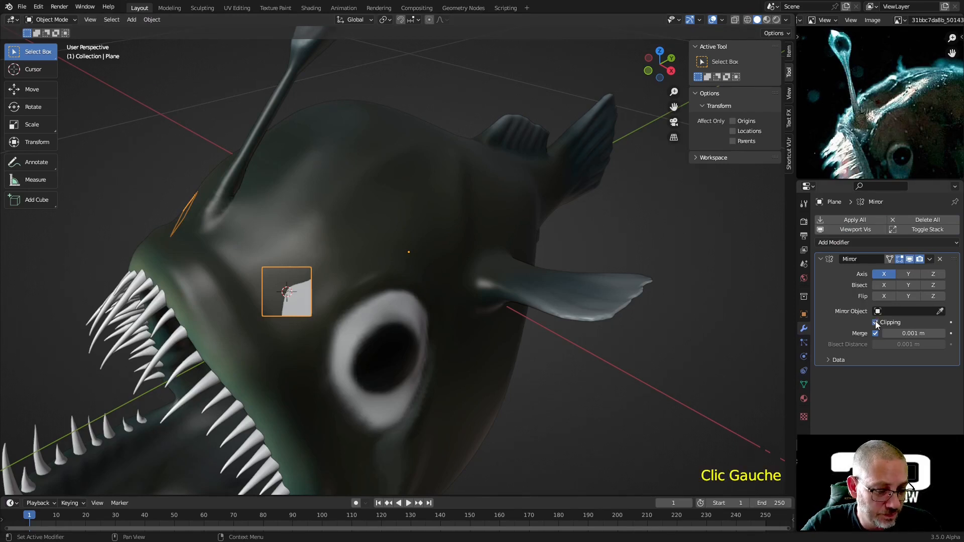
Step: Set the snapping target to Face Project and turn snapping on
click(417, 20)
click(392, 80)
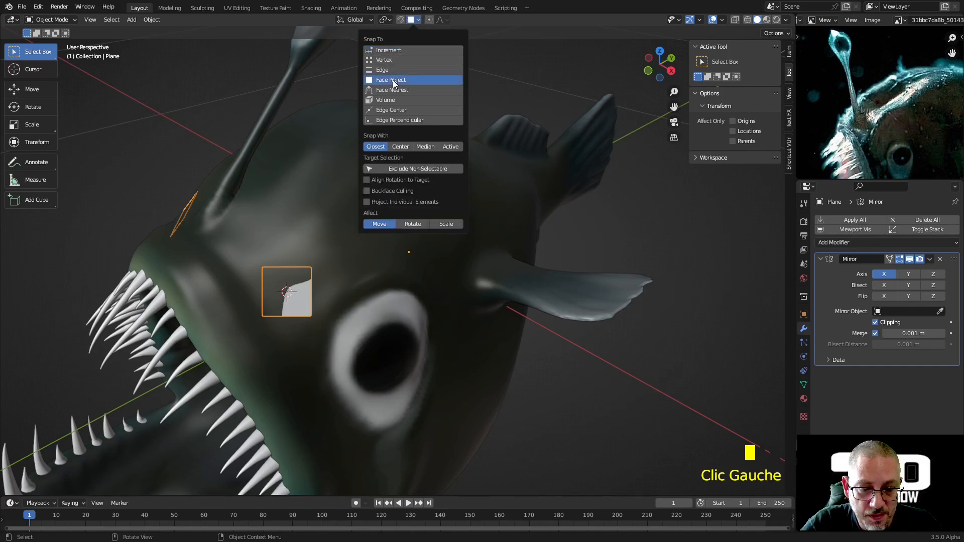
click(401, 19)
click(401, 20)
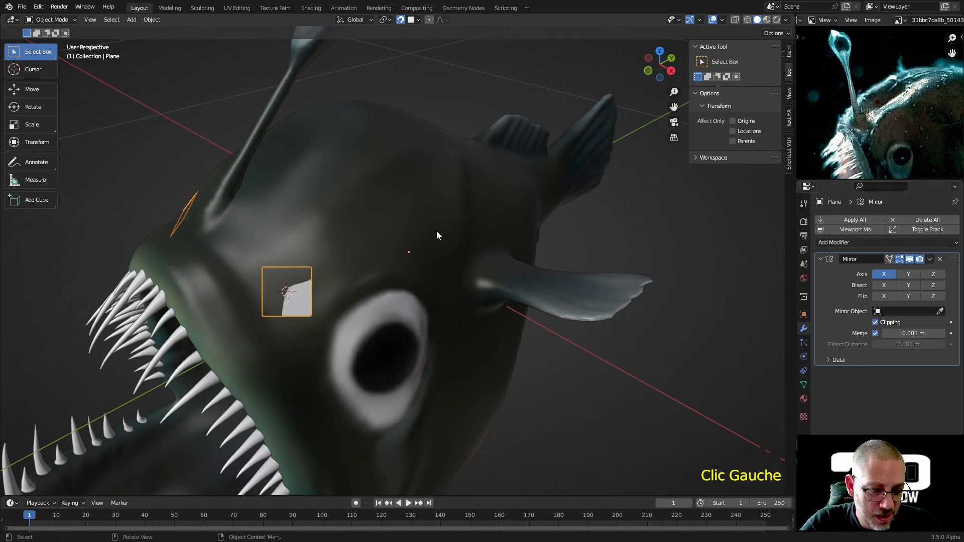
Step: Add a Shrinkwrap modifier to the plane with the fish body Poisson Lanterne as target, and enable its on-cage display
click(848, 243)
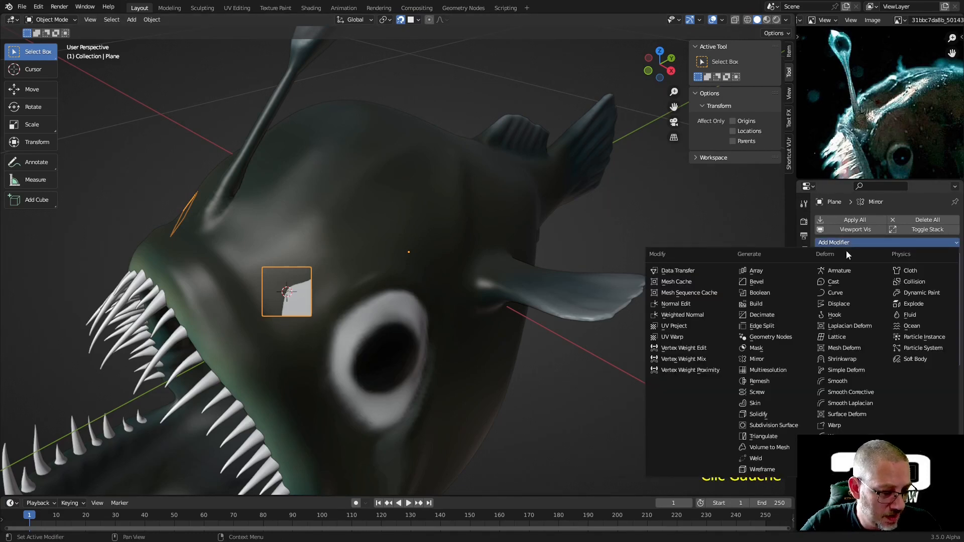
click(859, 361)
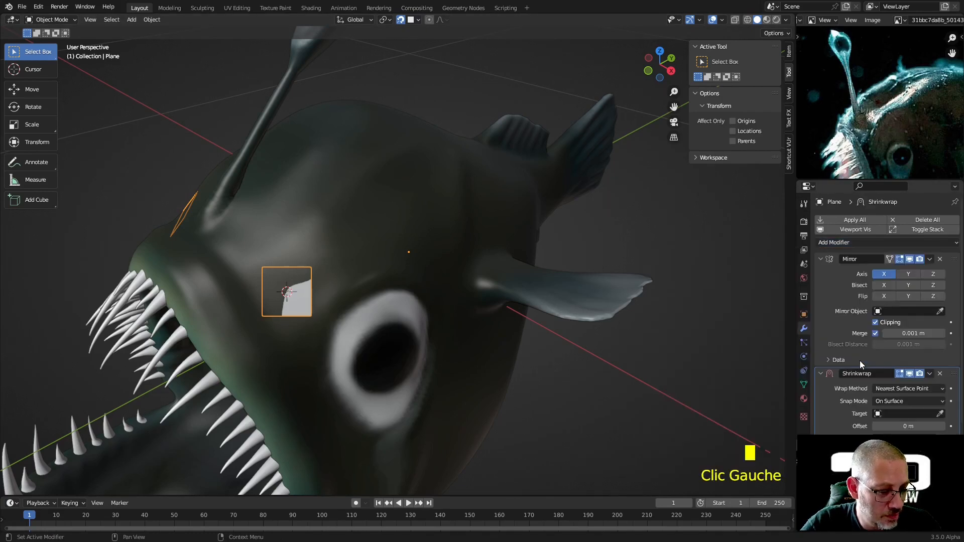
scroll(859, 369, down, 6)
click(940, 402)
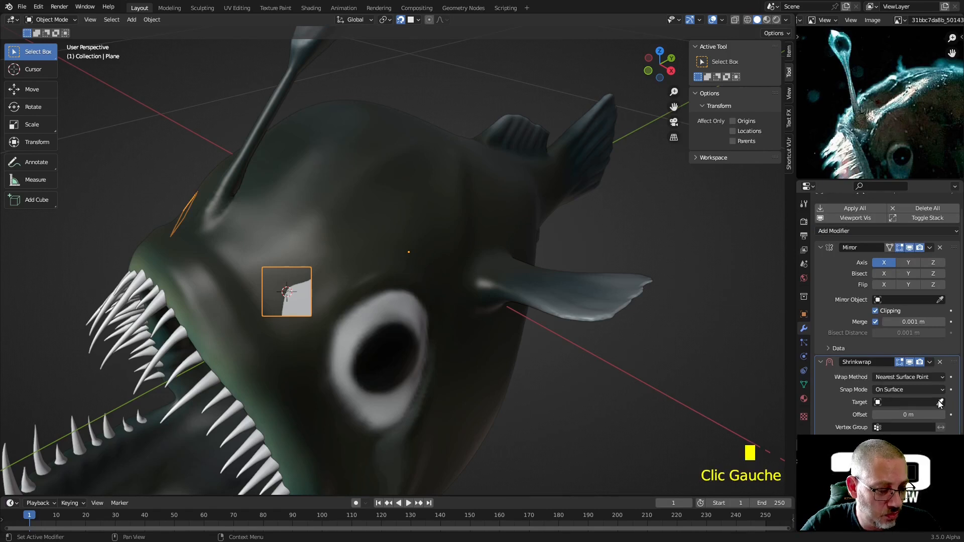
click(391, 234)
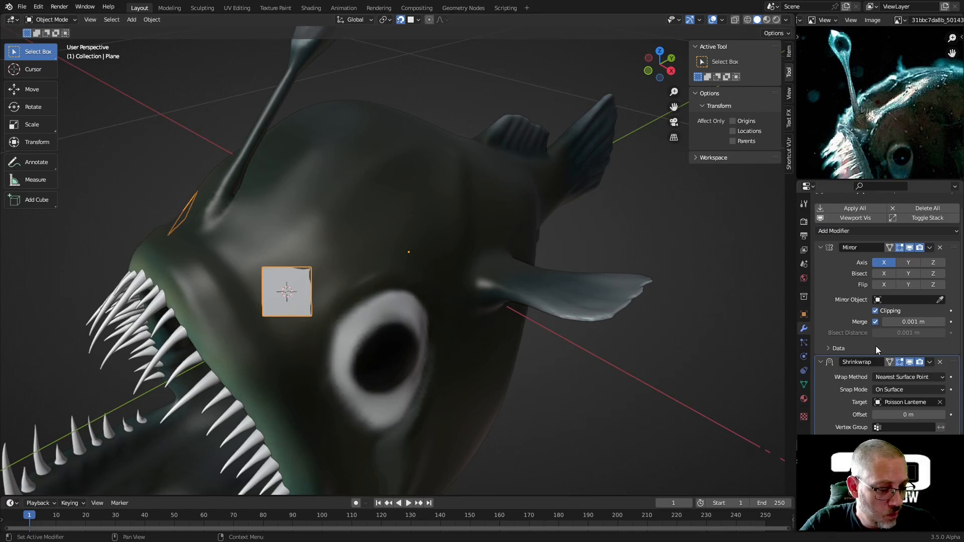
click(889, 361)
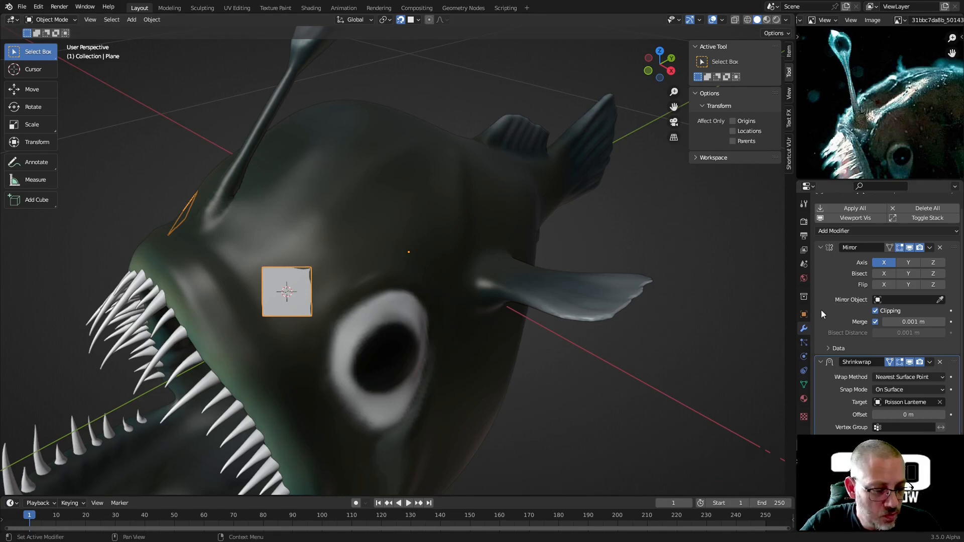
Step: Enable the In Front option in the plane's viewport display settings
click(804, 316)
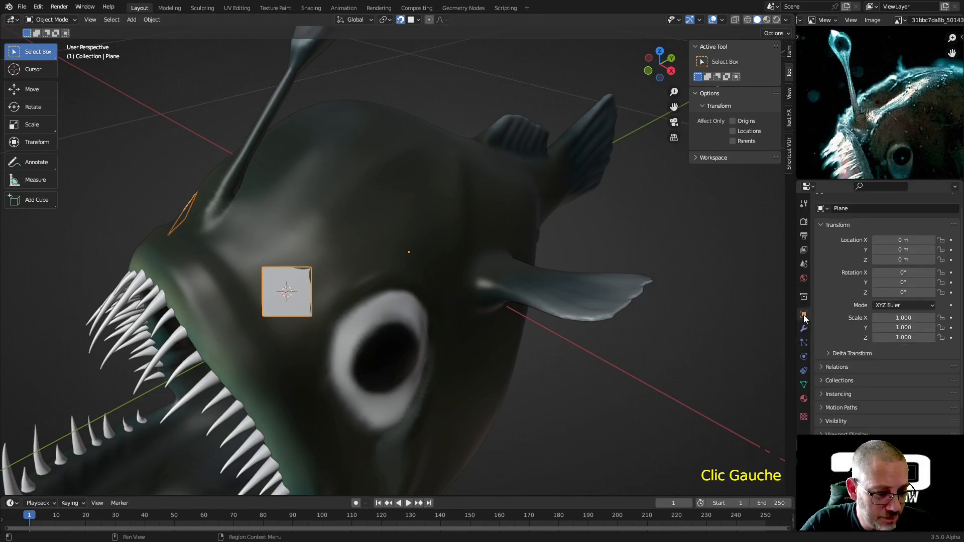
scroll(834, 367, down, 6)
click(826, 390)
scroll(830, 354, down, 4)
click(827, 329)
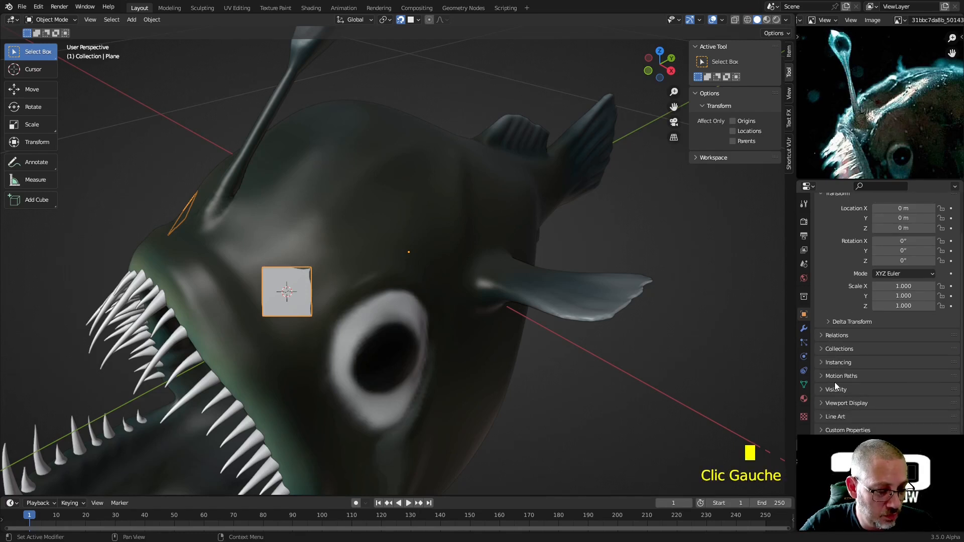
click(834, 403)
scroll(819, 347, down, 7)
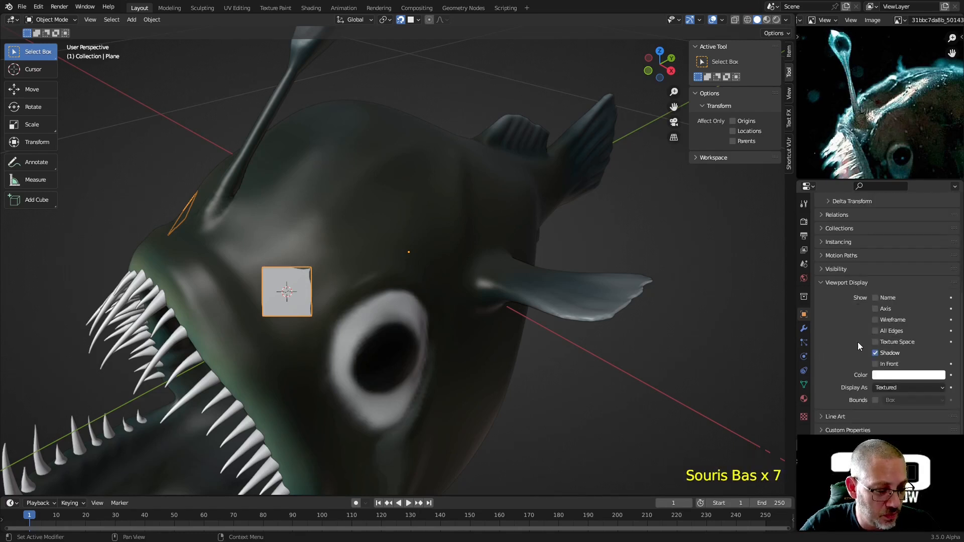
click(875, 363)
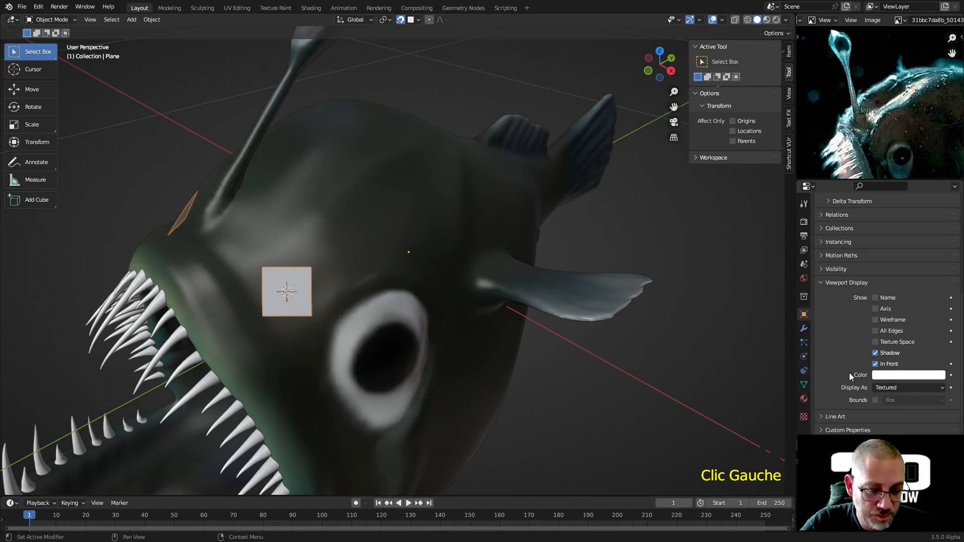
Step: Toggle the plane's In Front display off and back on
right_click(874, 363)
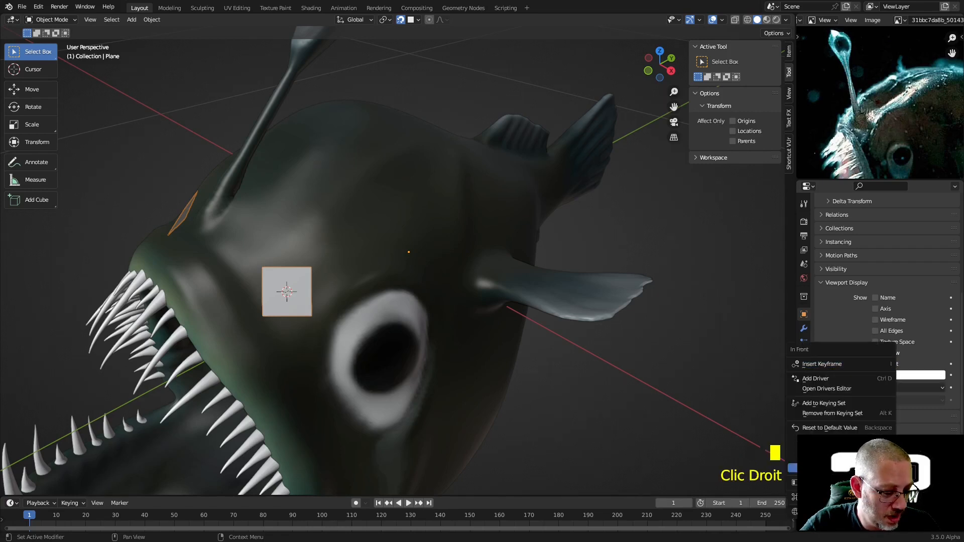
click(575, 348)
middle_drag(574, 348, 495, 311)
key(q)
click(486, 309)
key(q)
click(459, 309)
Step: Enable Backface Culling in the viewport shading options
shift+middle_drag(462, 310, 499, 330)
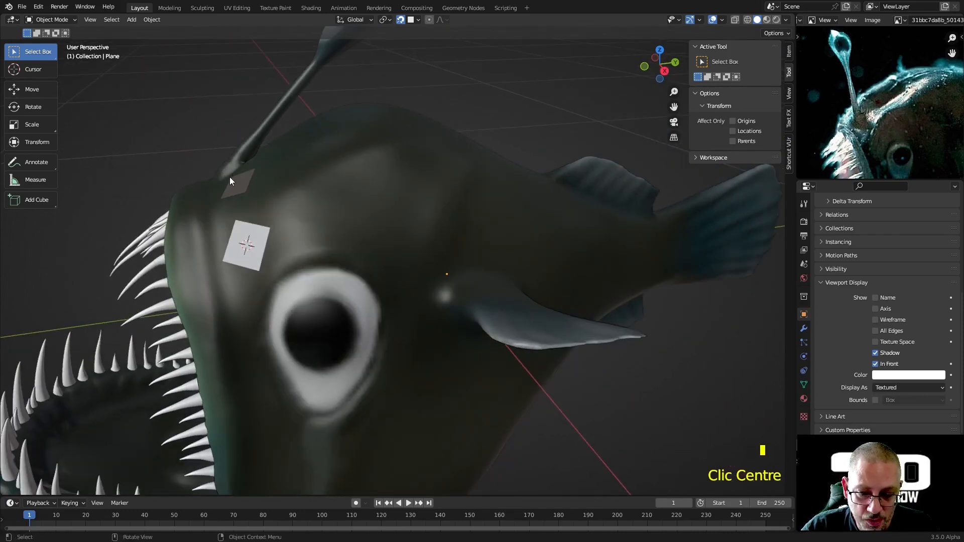
click(786, 20)
click(728, 211)
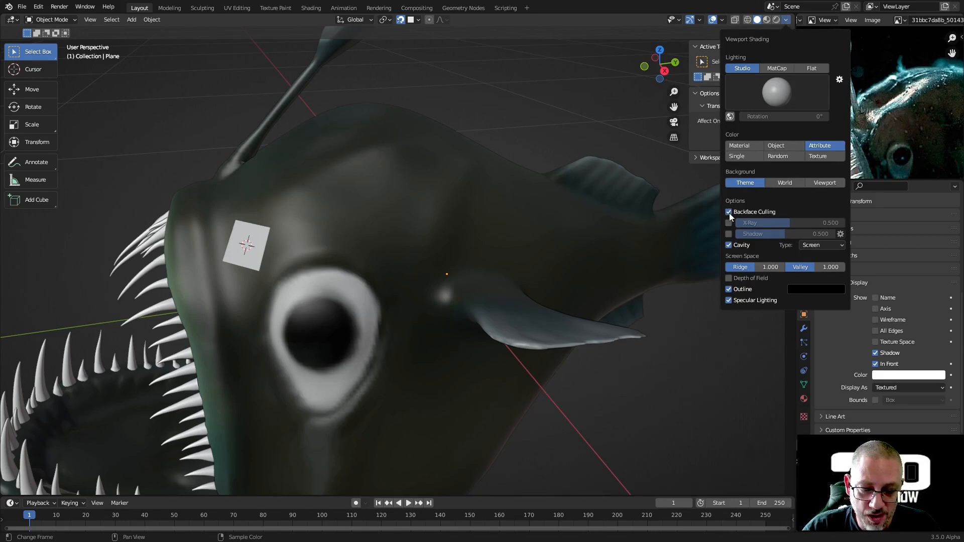
Step: Enter Edit Mode on the plane and show its modifier settings
key(Tab)
middle_drag(291, 192, 425, 227)
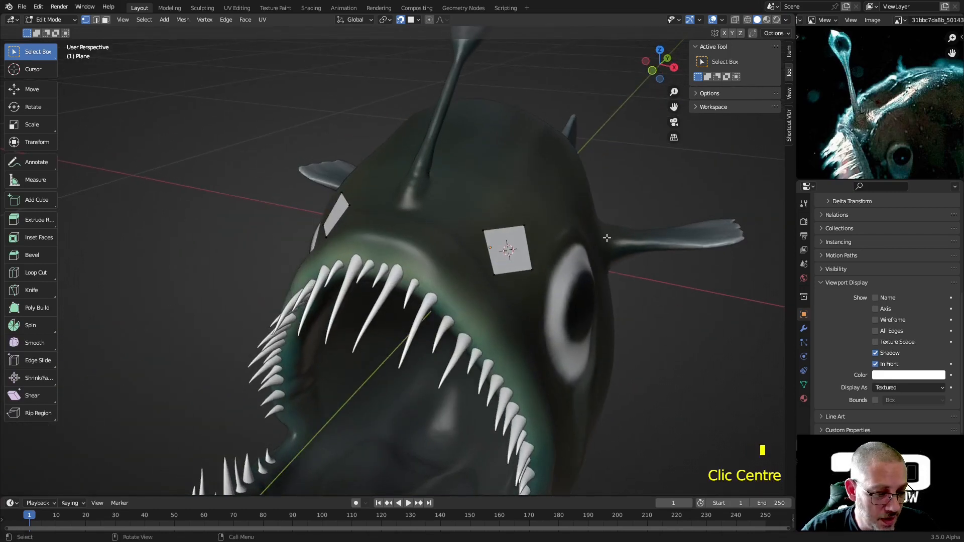
click(804, 329)
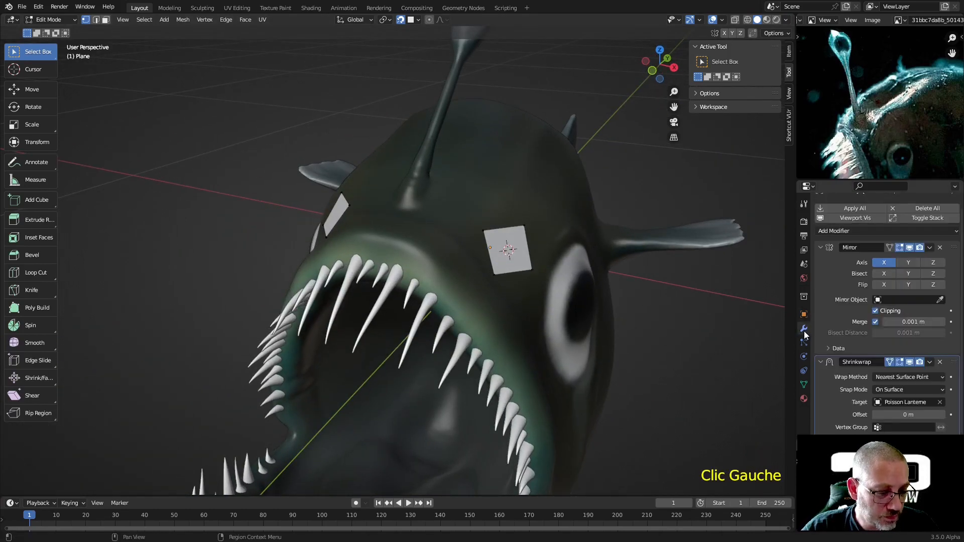
Step: Search the add-on preferences for "f2", check whether Mesh: F2 is enabled, and close the preferences
click(39, 7)
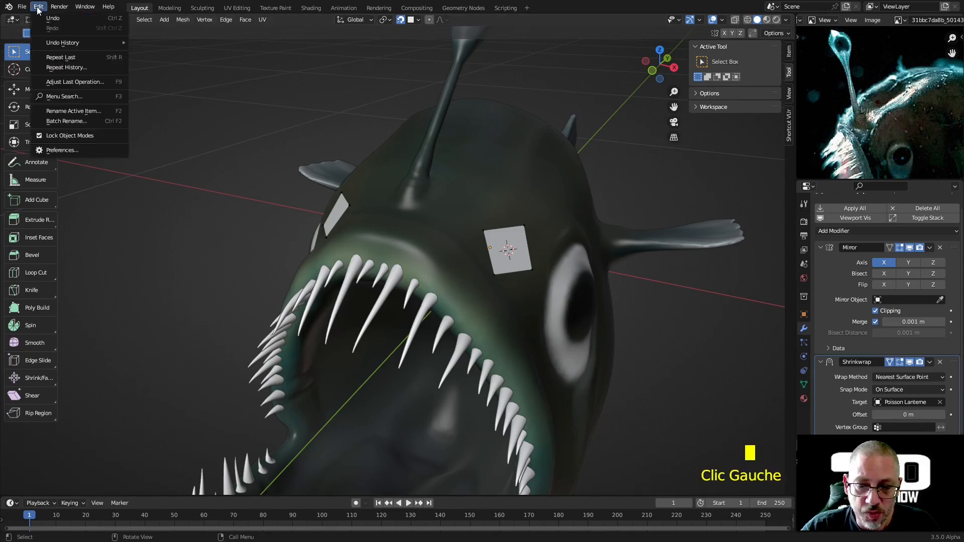
click(80, 150)
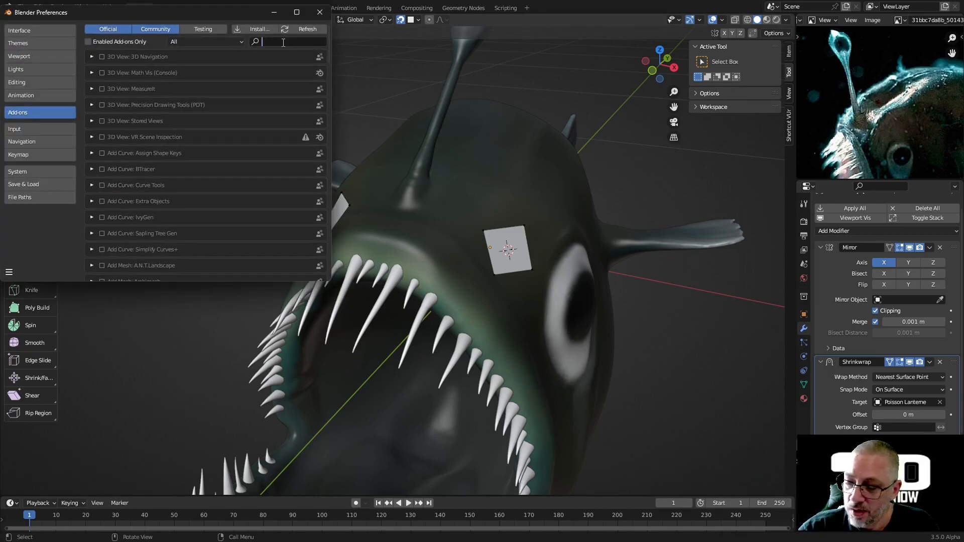
text(f)
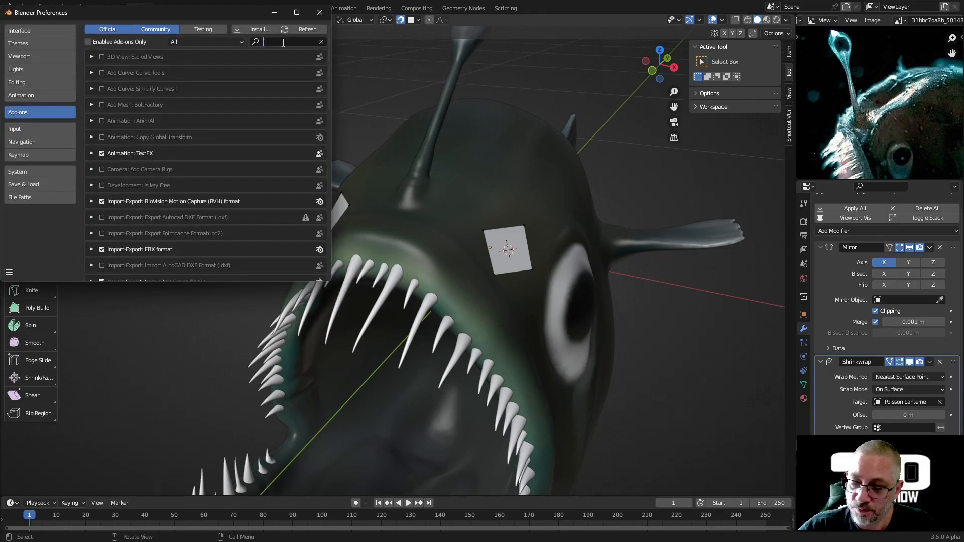
text(2)
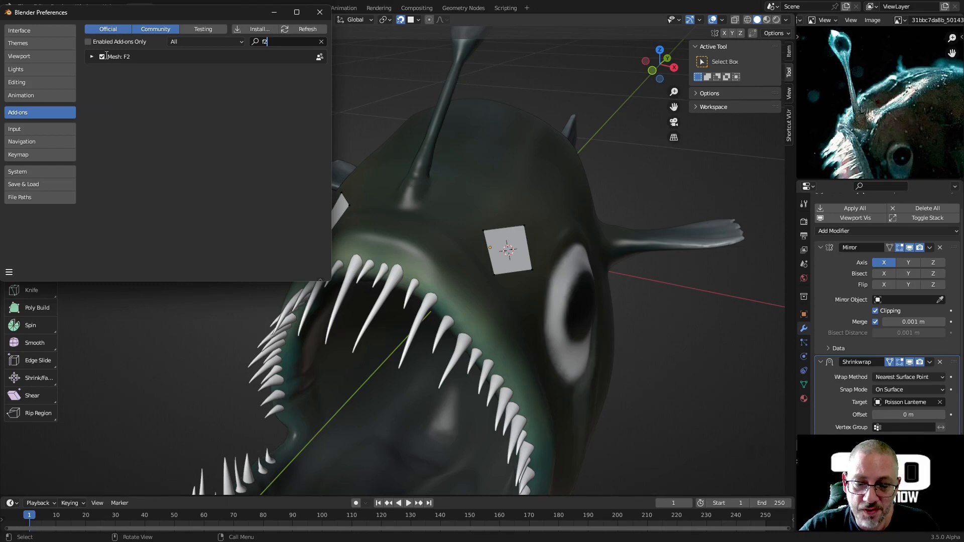
click(320, 12)
Step: Switch to the Tweak tool and move the plane's upper inner corner vertex to the mirror centreline in front of the lure's base
middle_drag(486, 213, 462, 222)
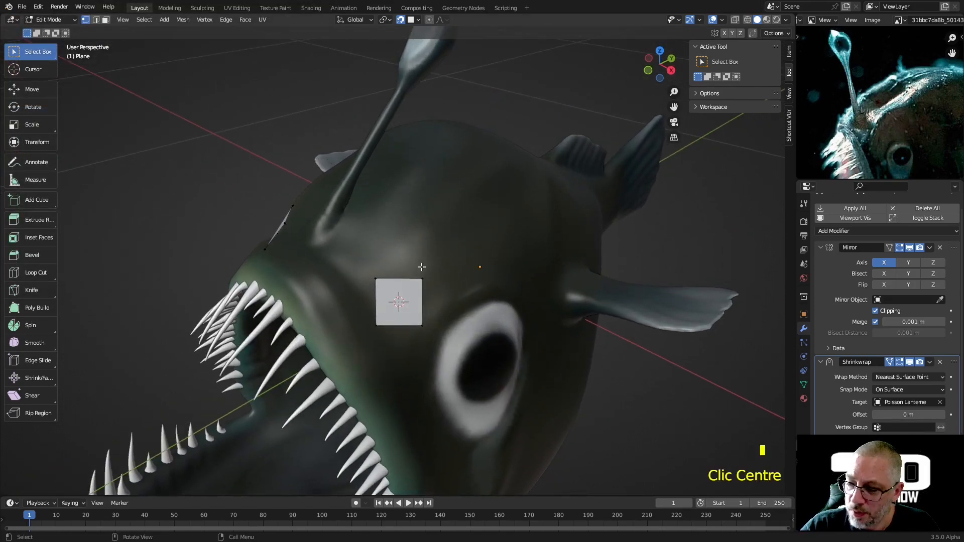
key(w)
key(w)
key(w)
key(w)
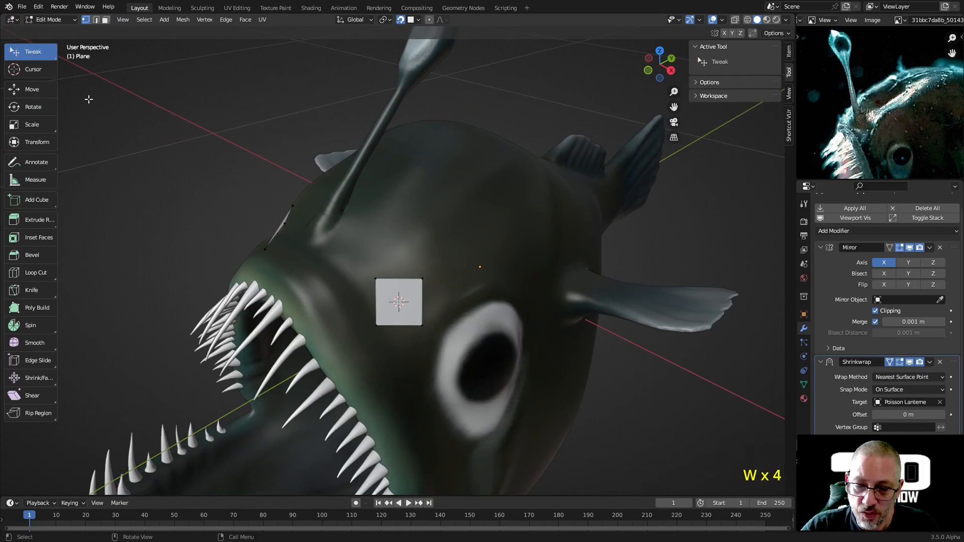
shift+middle_drag(378, 285, 439, 260)
drag(508, 323, 381, 300)
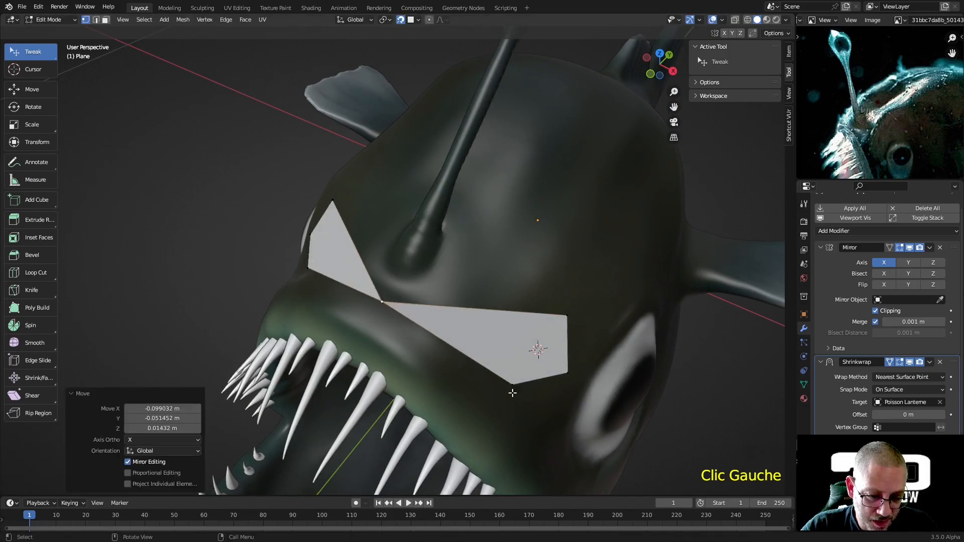
Step: Move the plane's remaining three vertices to form a compact quad on the upper lip beside the mirror centreline
drag(511, 385, 360, 337)
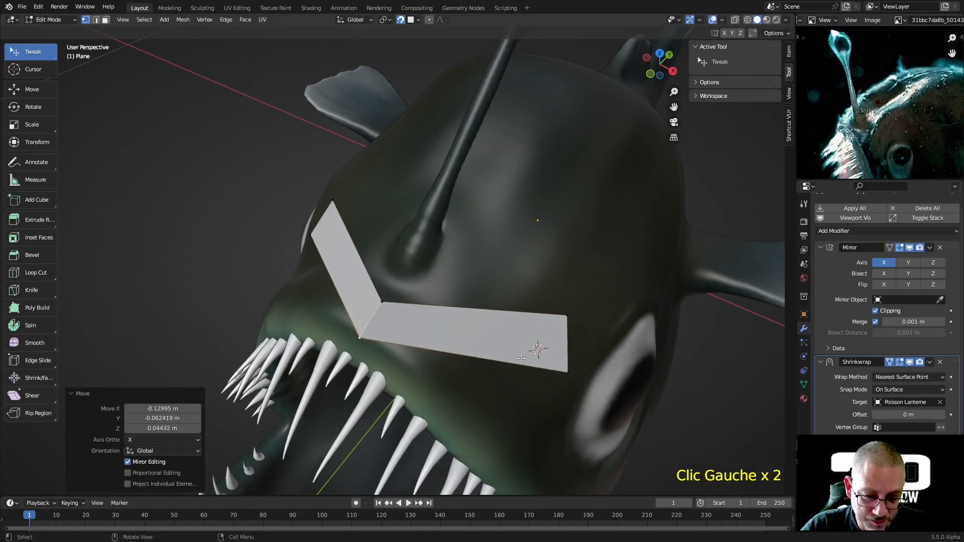
drag(573, 376, 425, 368)
drag(559, 306, 434, 338)
middle_drag(435, 339, 355, 296)
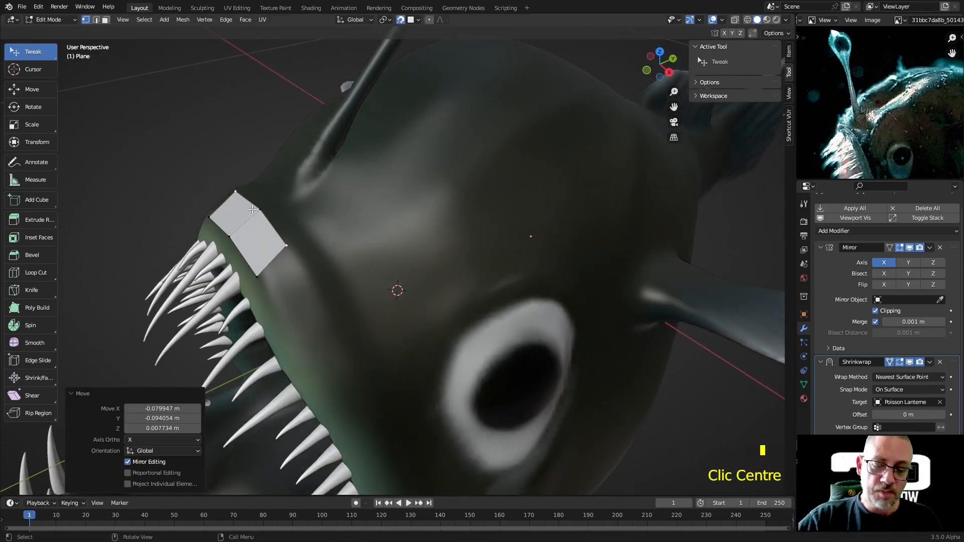
Step: Fine-tune the quad's corner vertices so it follows the front edge of the upper lip above the teeth
drag(255, 214, 234, 238)
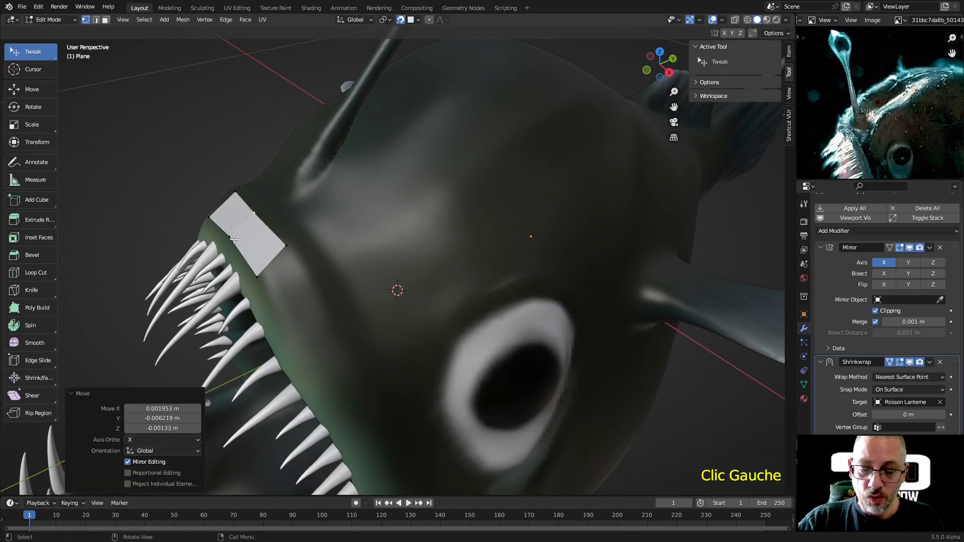
middle_drag(273, 267, 282, 209)
drag(298, 176, 317, 199)
middle_drag(354, 203, 329, 206)
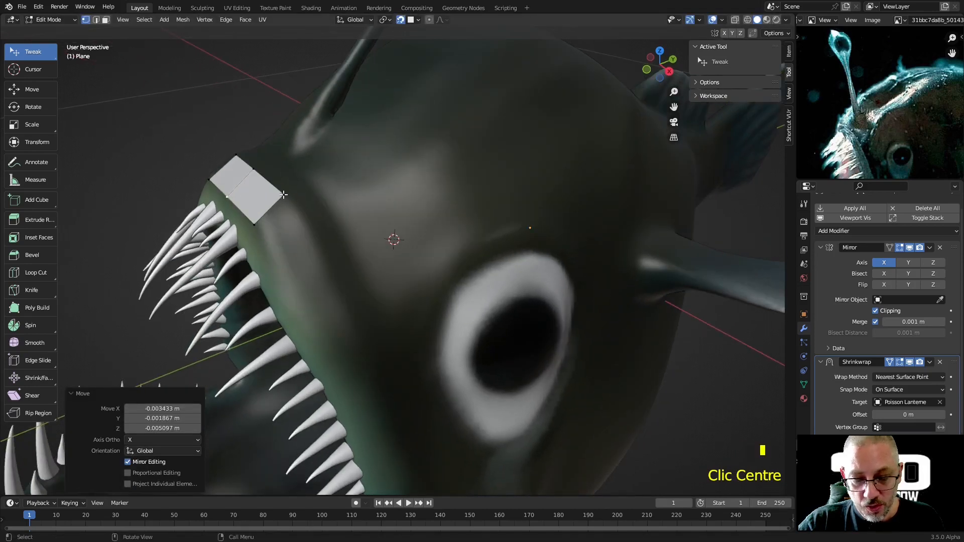
drag(282, 195, 236, 184)
middle_drag(265, 175, 200, 316)
drag(198, 314, 201, 307)
drag(219, 372, 211, 349)
middle_drag(235, 369, 296, 223)
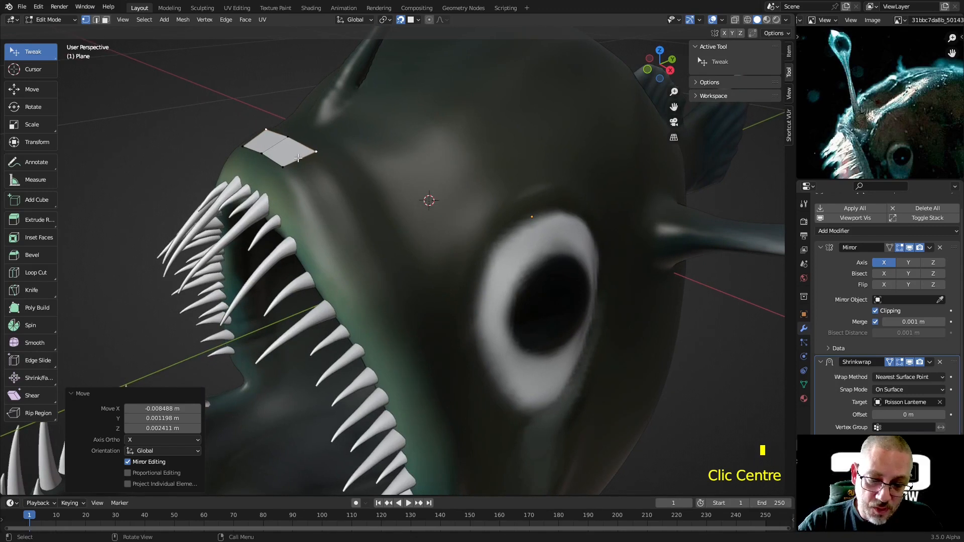
Step: Extrude the quad's outer edge three times along the upper lip, following the base of the teeth
shift+click(288, 175)
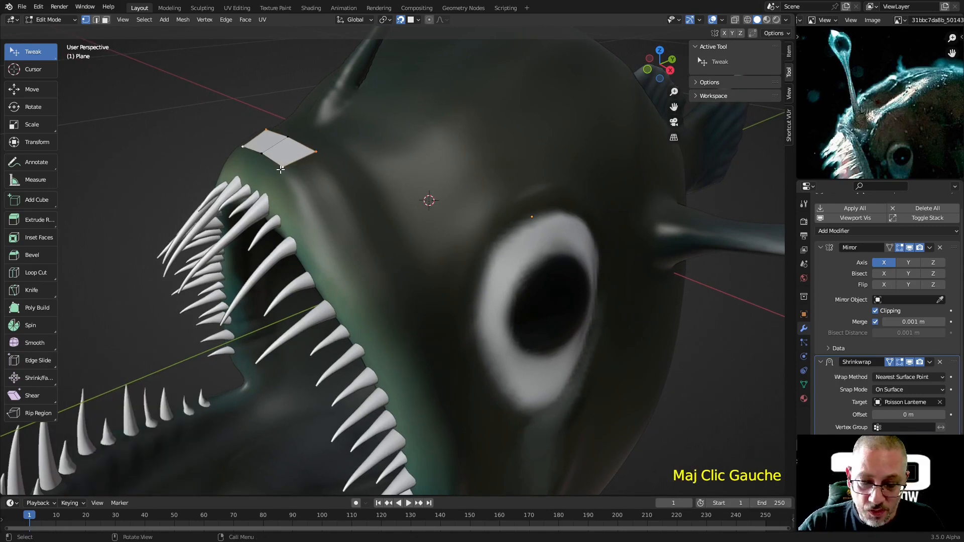
key(e)
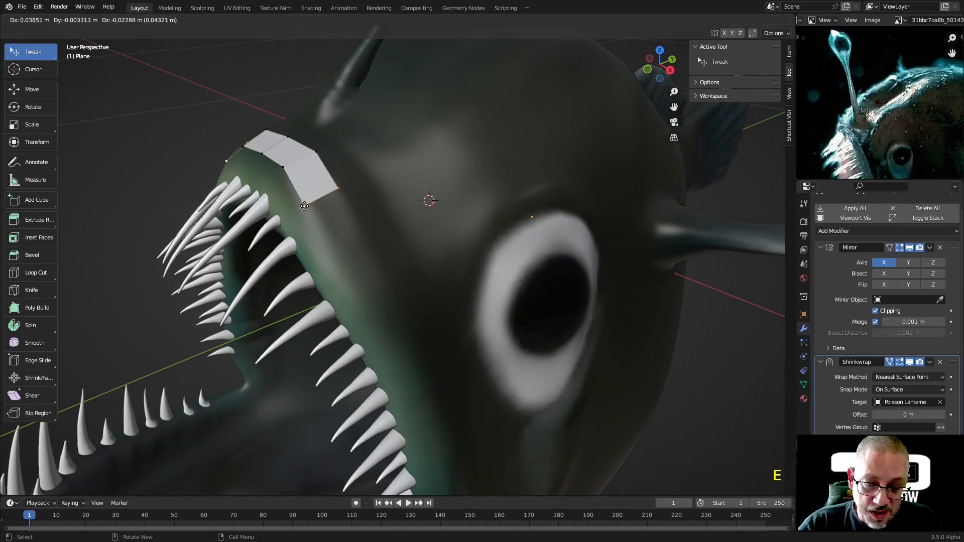
click(305, 205)
key(e)
click(344, 253)
key(e)
click(374, 343)
Step: Extend the upper lip strip with two more extrusions down the side of the mouth in front of the eye
scroll(375, 344, down, 3)
middle_drag(375, 344, 351, 316)
key(e)
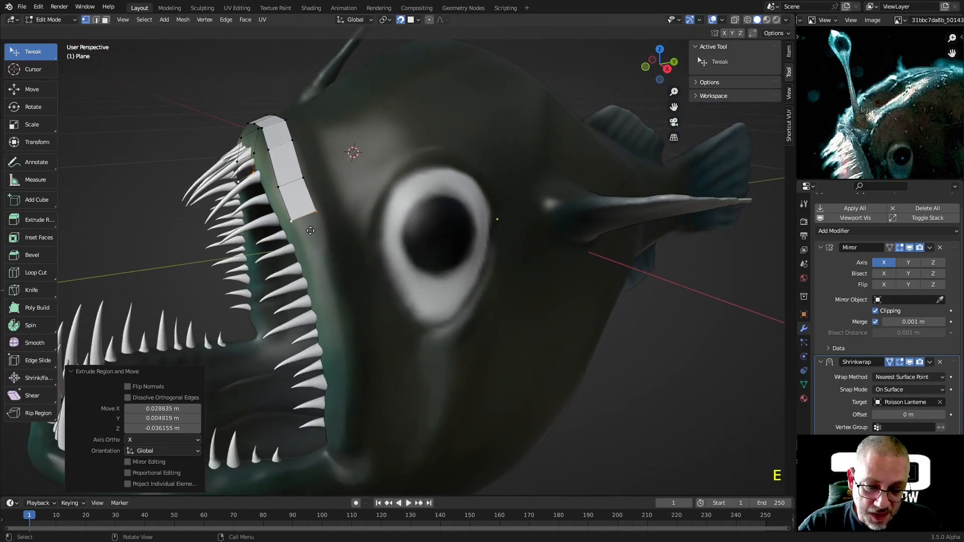
click(333, 263)
key(e)
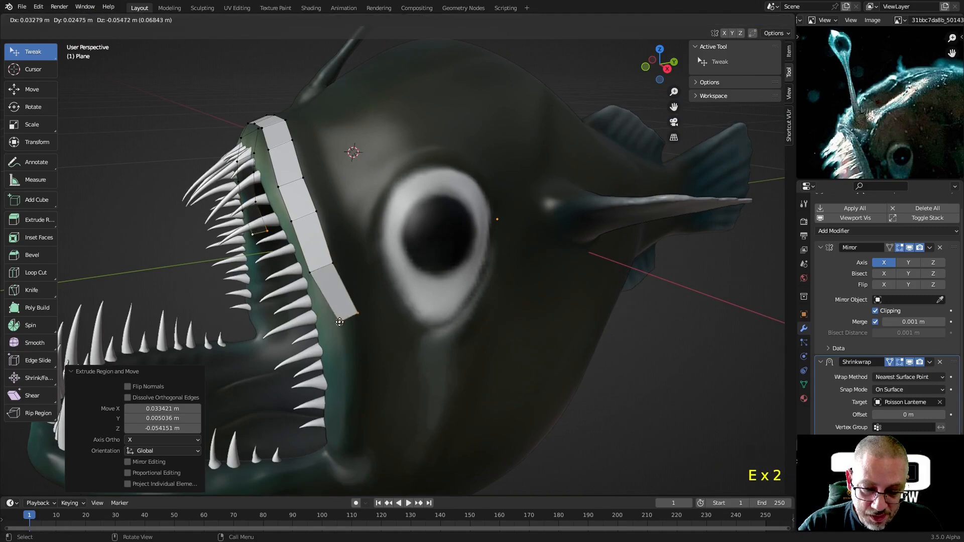
click(335, 308)
Step: Extrude the strip's end edge three more times down to the mouth corner and adjust the final edge
scroll(336, 330, down, 2)
middle_drag(346, 326, 354, 311)
key(e)
click(377, 303)
key(e)
click(374, 345)
key(e)
click(366, 365)
drag(382, 368, 386, 372)
Step: Reposition the vertices of the strip's lower half to follow the side of the mouth with more even faces
scroll(385, 334, up, 3)
shift+middle_drag(383, 336, 422, 267)
drag(433, 276, 395, 271)
drag(439, 150, 439, 163)
shift+middle_drag(440, 161, 441, 204)
drag(408, 170, 423, 221)
drag(355, 194, 355, 225)
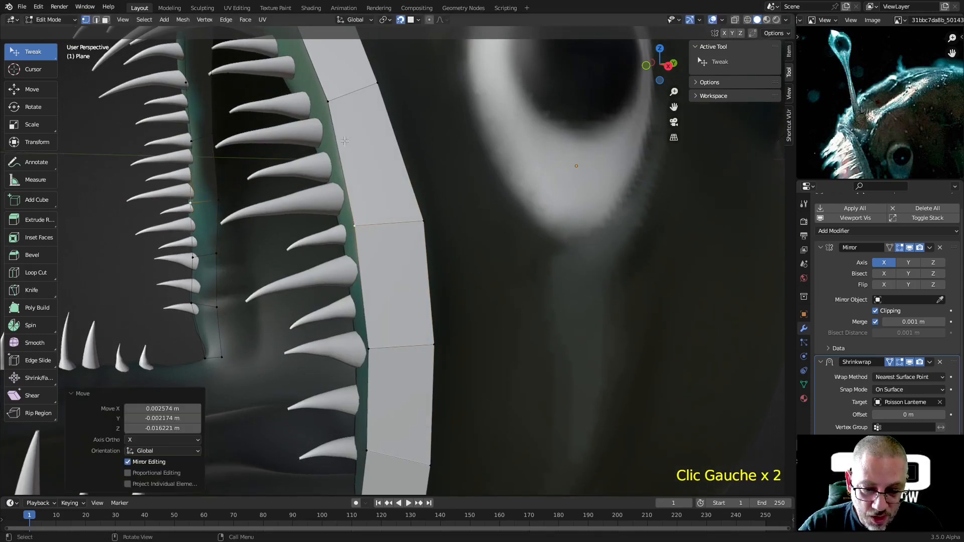
Step: Add one centred loop cut across the long face beside the teeth and move its outer vertex up along the strip
key(ctrl+r)
click(341, 149)
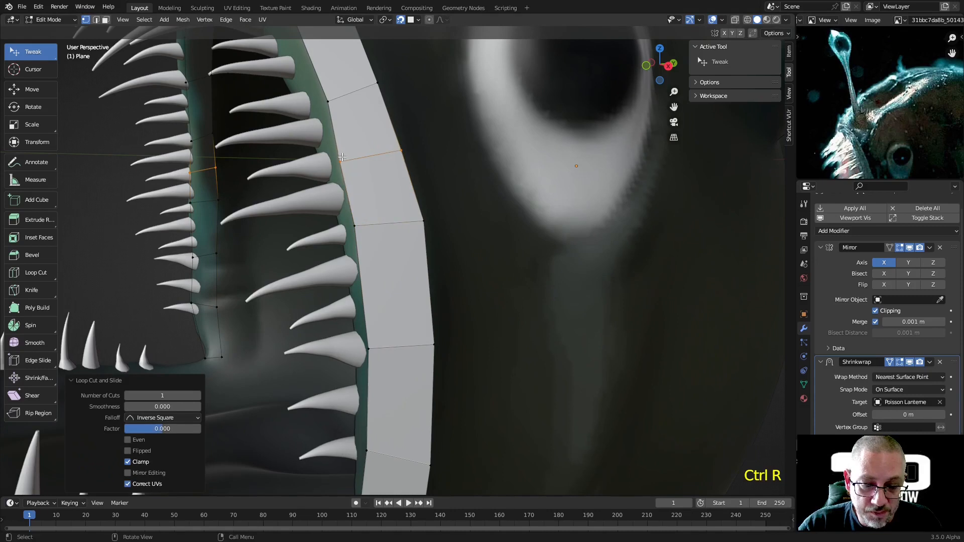
click(342, 153)
drag(400, 146, 398, 100)
Step: Move the vertices in the strip's upper half up along the lip to even out the face spacing
shift+middle_drag(398, 101, 425, 397)
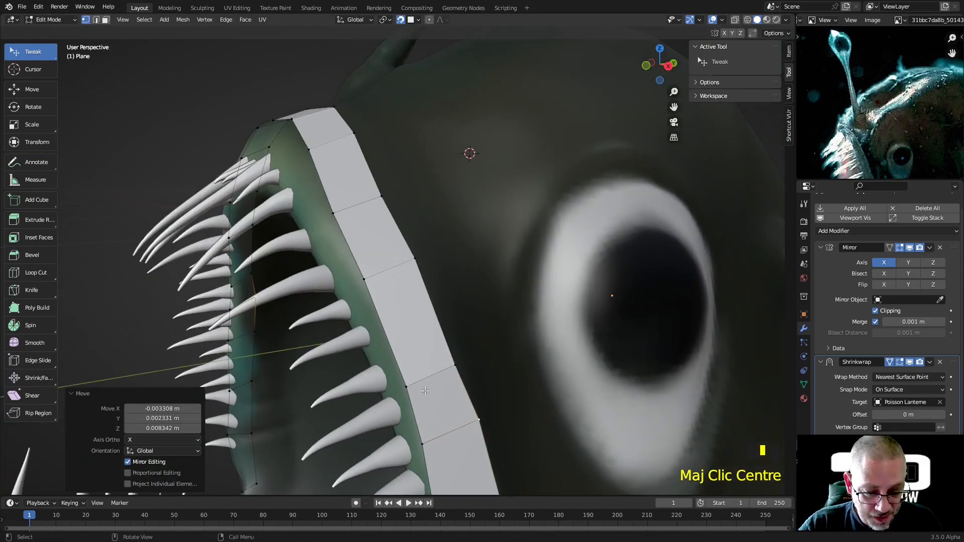
drag(404, 384, 440, 316)
middle_drag(402, 339, 405, 362)
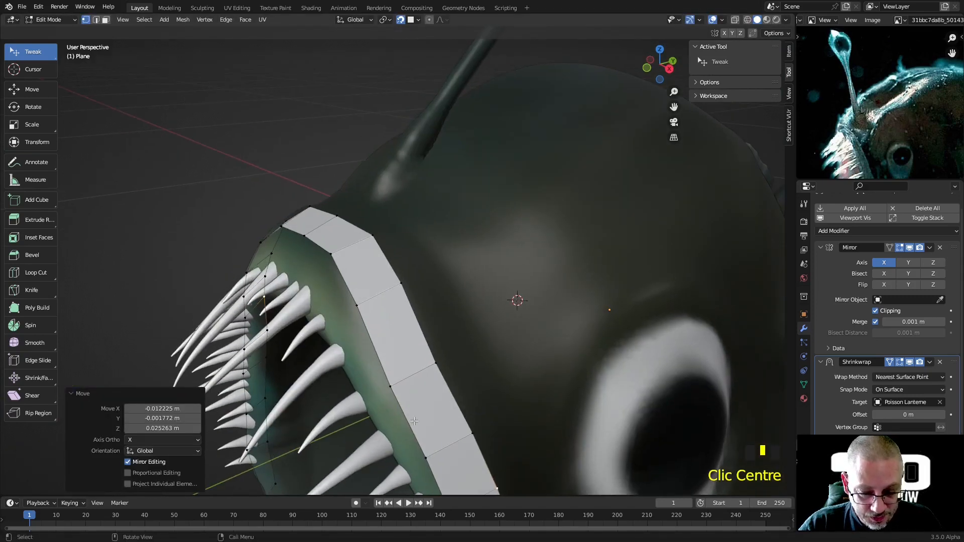
drag(390, 389, 426, 345)
shift+middle_drag(426, 345, 393, 173)
Step: Adjust the strip's vertices above the mouth corner and add a loop cut across the long face there
middle_drag(414, 247, 400, 232)
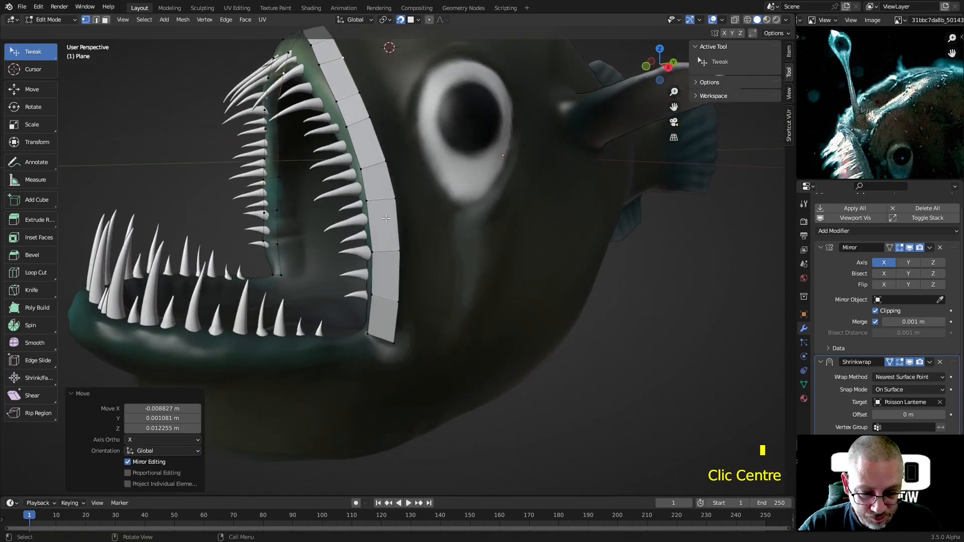
drag(374, 252, 379, 246)
drag(376, 245, 376, 240)
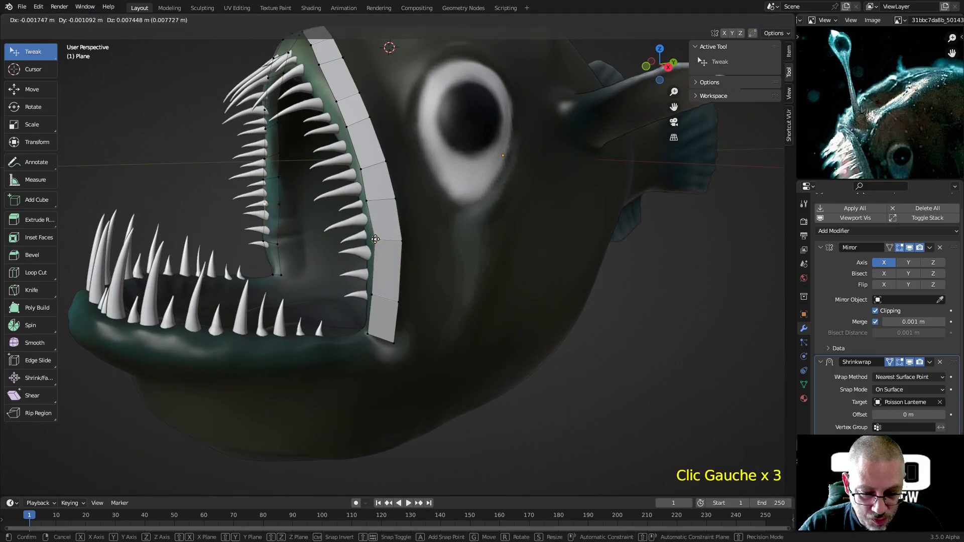
drag(374, 294, 398, 311)
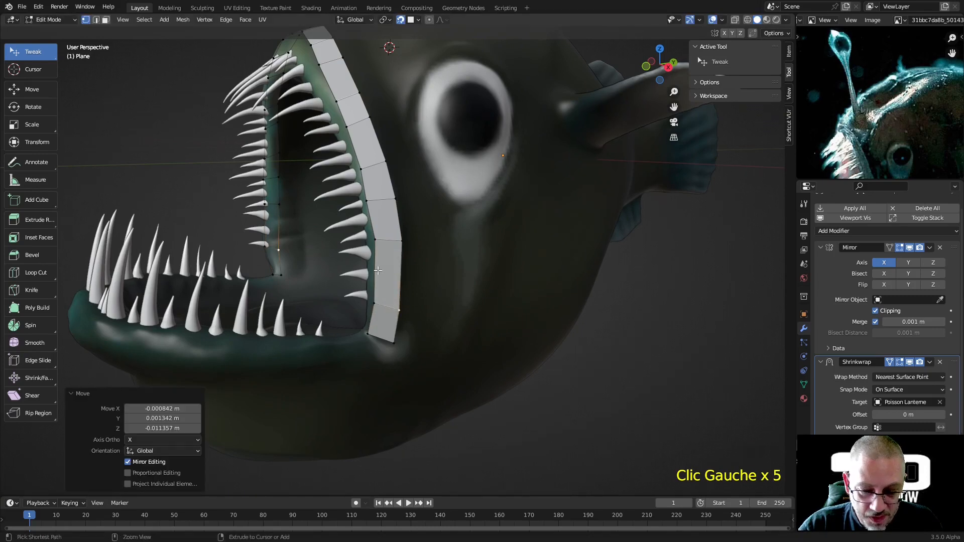
key(ctrl+r)
click(378, 270)
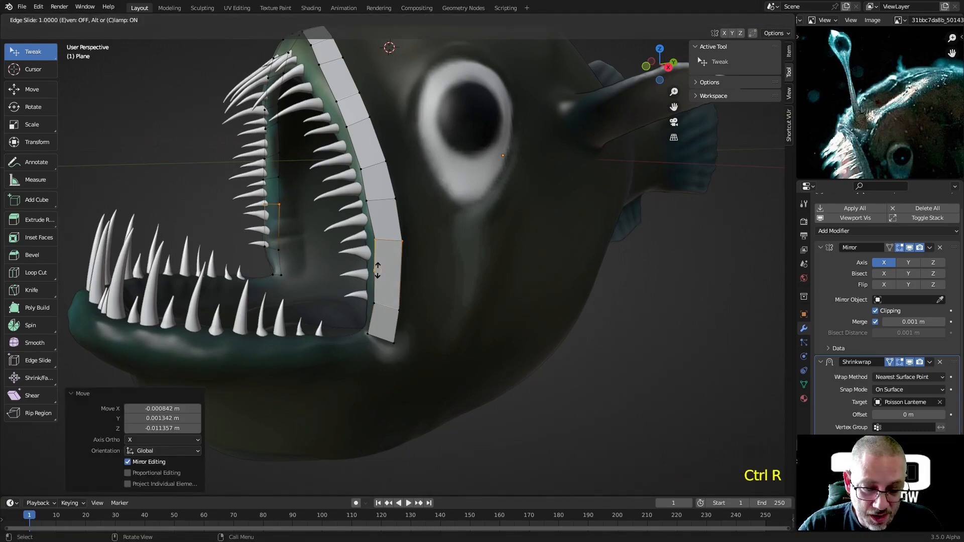
click(378, 270)
drag(372, 271, 383, 291)
Step: Extrude the strip's end edge at the mouth corner and place its vertices to turn toward the lower lip
middle_drag(376, 341, 370, 254)
click(372, 252)
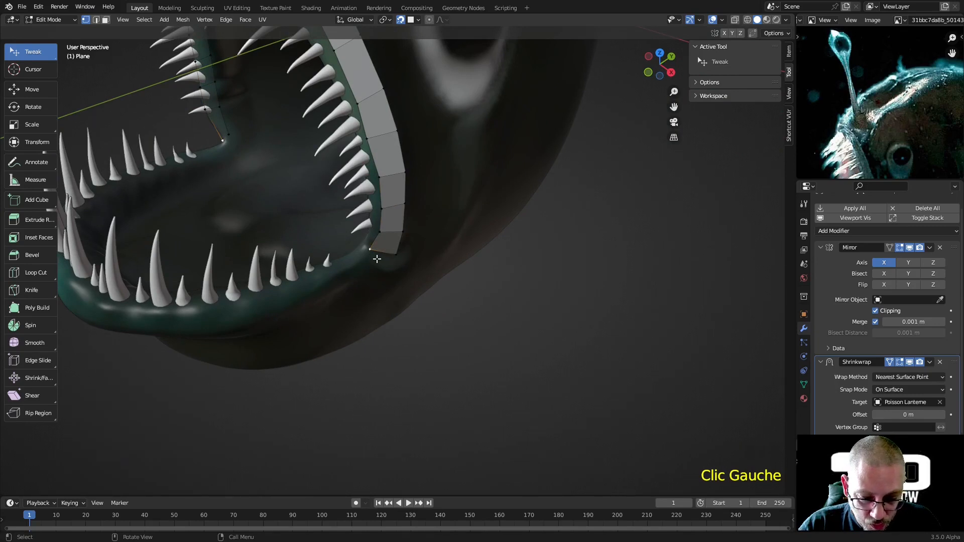
key(e)
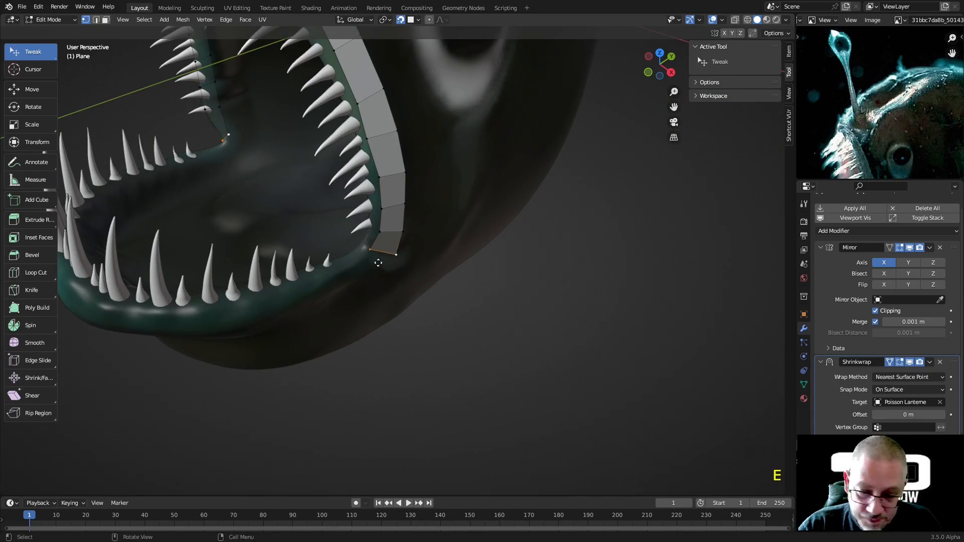
click(389, 267)
drag(390, 267, 380, 279)
scroll(371, 276, down, 3)
mouse_move(402, 298)
shift+middle_down()
mouse_move(403, 307)
mouse_move(391, 294)
shift+middle_up()
scroll(384, 258, up, 3)
drag(384, 258, 395, 266)
Step: Extrude the corner face's front edge onto the lower lip and adjust the new vertex
shift+click(383, 265)
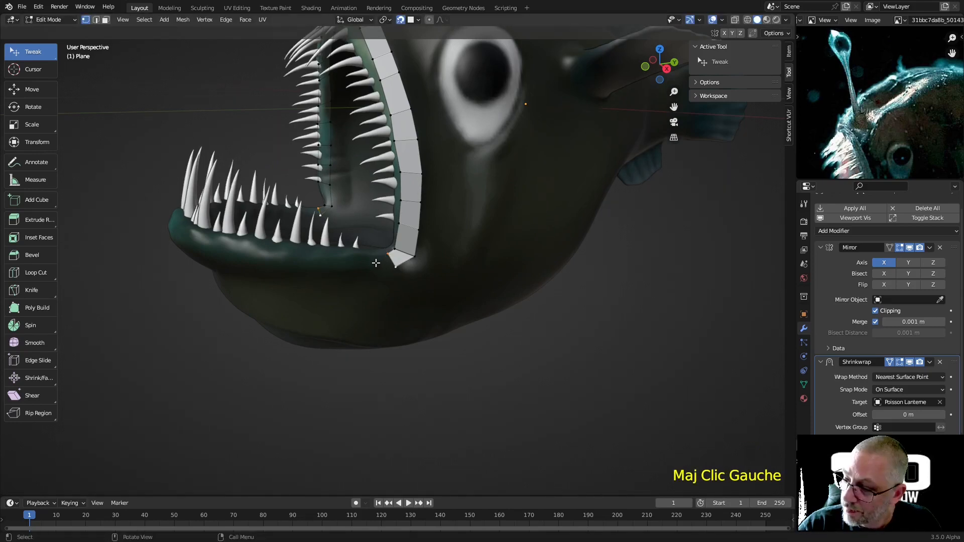
key(e)
click(363, 255)
middle_drag(353, 266, 328, 255)
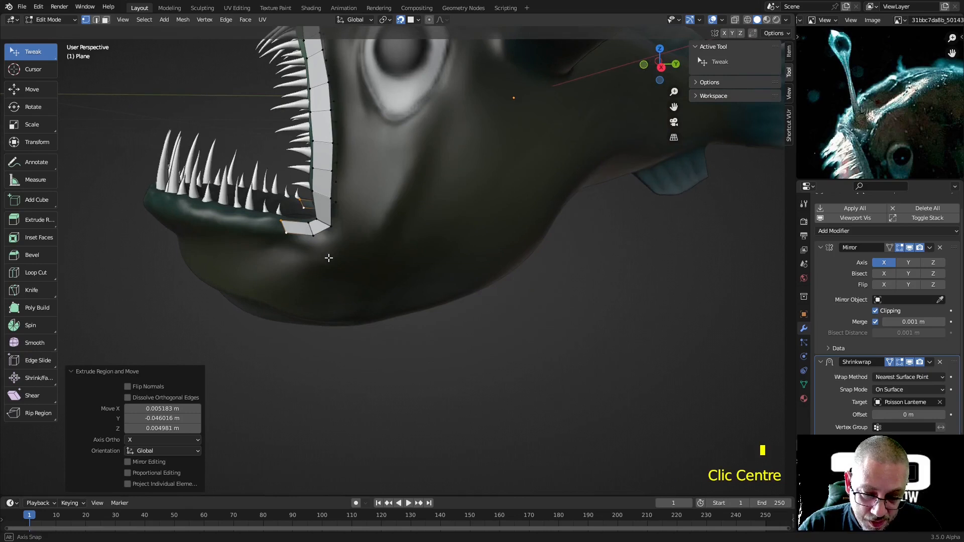
drag(295, 234, 290, 220)
Step: Extrude the strip's end edge three times forward along the lower lip beneath the teeth
middle_drag(290, 219, 353, 253)
shift+click(351, 258)
key(e)
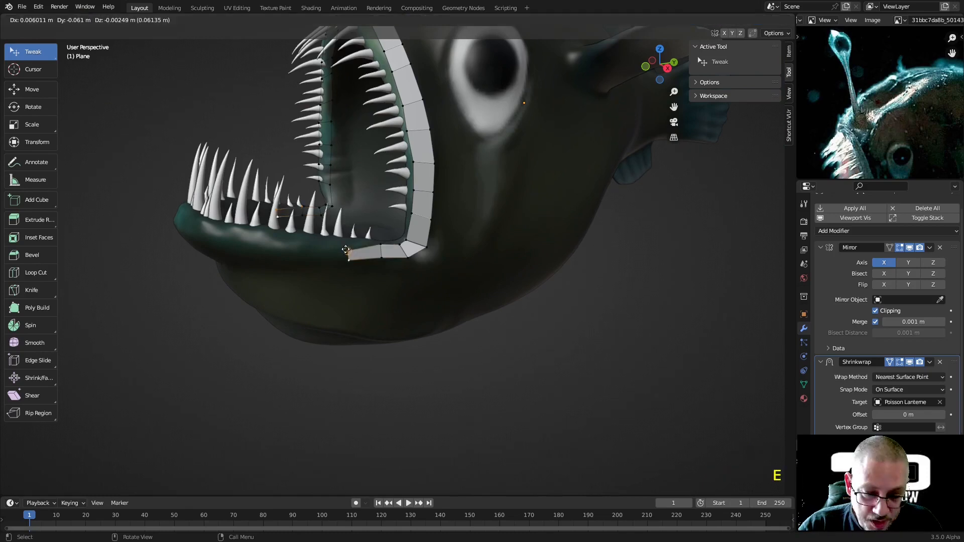
click(362, 243)
key(e)
click(325, 240)
key(e)
click(285, 237)
Step: Extrude the lower lip strip four more times around the front of the jaw toward the mirror centreline
middle_drag(286, 238, 325, 260)
key(e)
click(316, 256)
key(e)
click(294, 252)
key(e)
click(414, 287)
key(e)
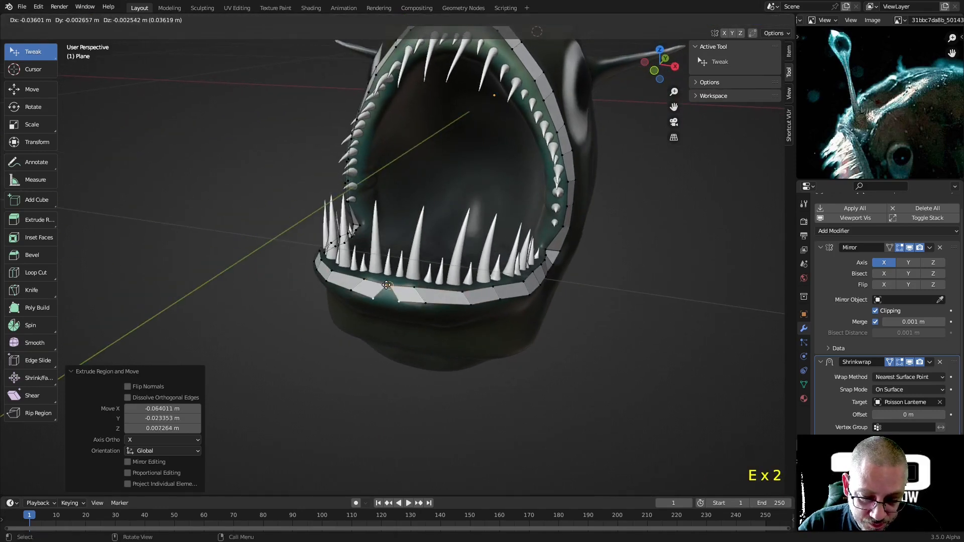
click(368, 279)
Step: Adjust the strip's end vertices at the front of the lower lip to close the gap at the mirror centreline
drag(385, 296, 419, 285)
drag(418, 285, 420, 284)
mouse_move(421, 285)
middle_down()
mouse_move(450, 294)
mouse_move(415, 284)
middle_up()
drag(374, 276, 371, 258)
Step: Redistribute the upper and lower vertices around the lower lip strip's longest faces to follow the lip contour
shift+middle_drag(371, 258, 477, 277)
scroll(461, 266, up, 2)
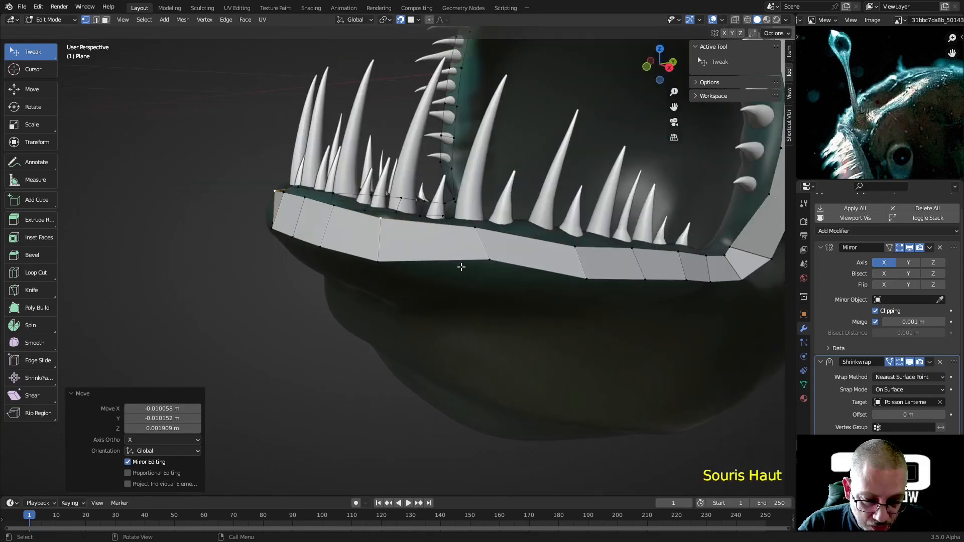
drag(490, 258, 442, 271)
drag(476, 227, 444, 222)
middle_drag(450, 224, 474, 226)
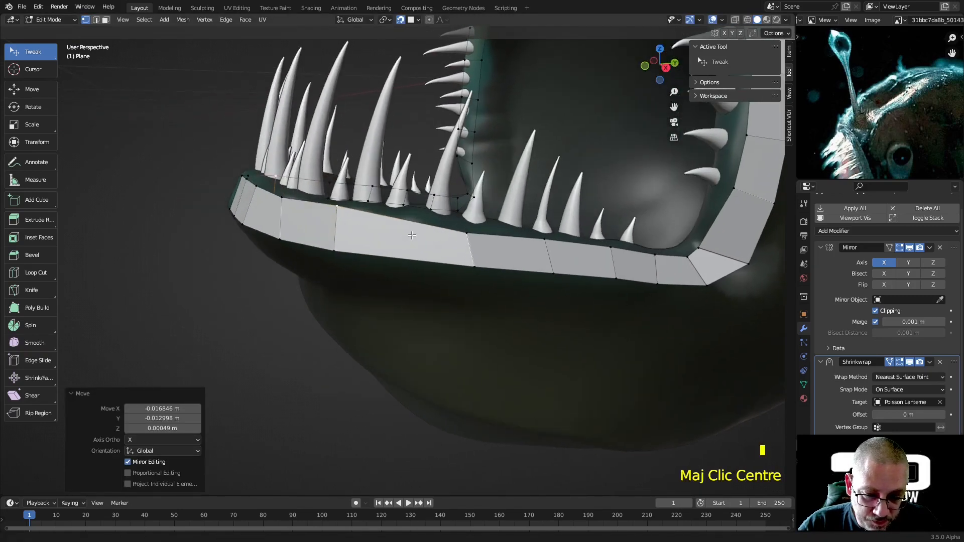
drag(337, 202, 336, 207)
drag(334, 249, 327, 254)
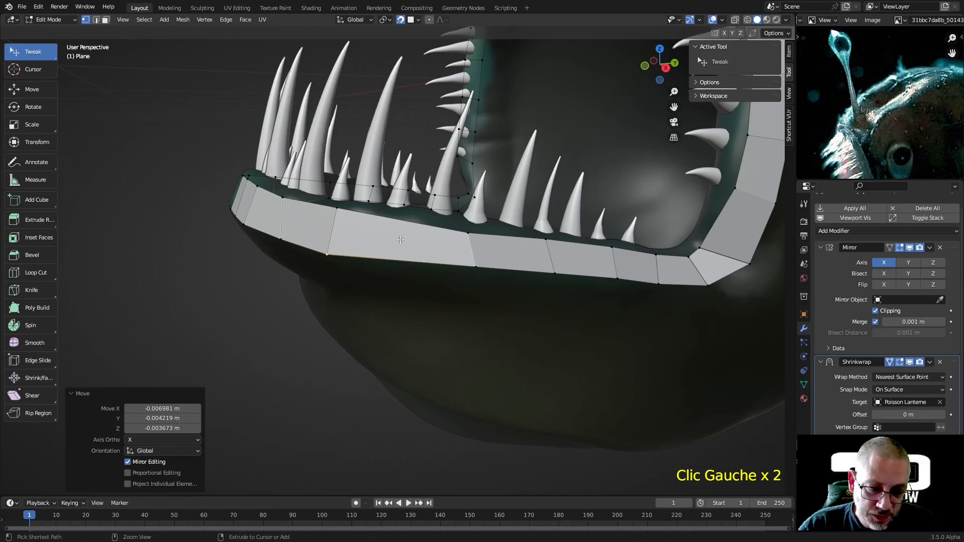
Step: Add a loop cut across the lower lip strip's longest face and adjust the vertices around it
key(ctrl+r)
double_click(400, 240)
drag(402, 219, 398, 219)
drag(390, 266, 390, 266)
drag(475, 266, 472, 277)
drag(468, 233, 467, 234)
Step: Extrude outer edges of the upper lip strip toward the lure's base and reposition the new side vertex
scroll(597, 257, down, 2)
middle_drag(597, 257, 564, 318)
click(479, 259)
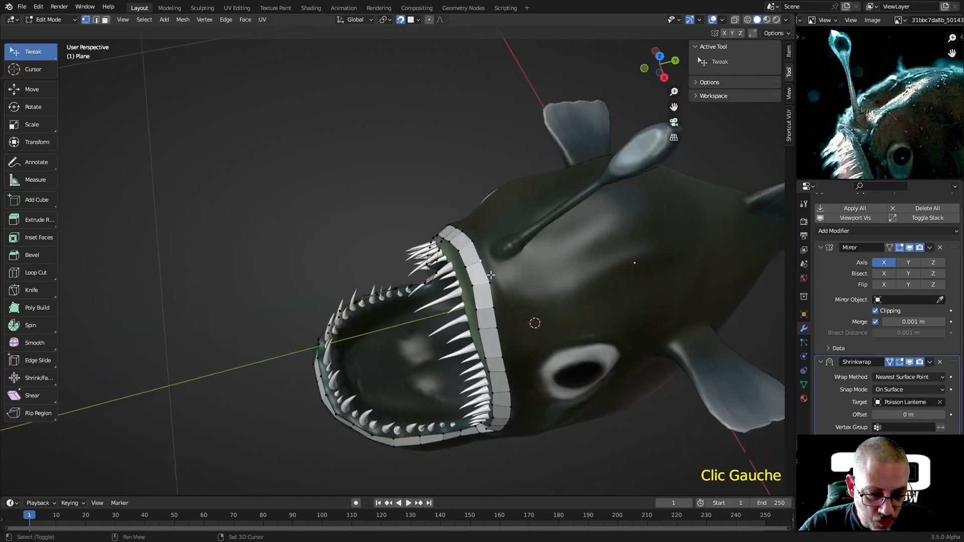
scroll(502, 275, up, 1)
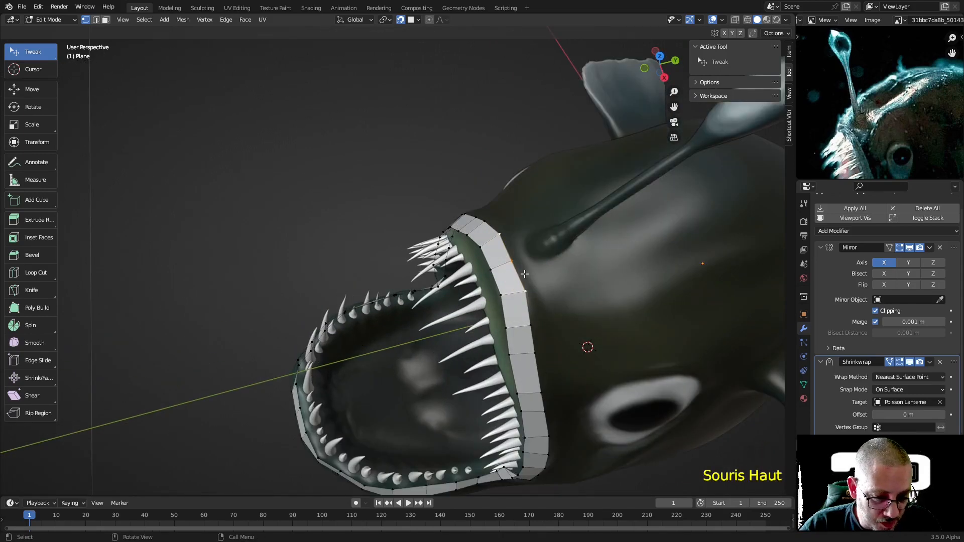
key(e)
click(529, 270)
mouse_move(530, 271)
mouse_down()
mouse_move(539, 287)
mouse_move(531, 290)
mouse_up()
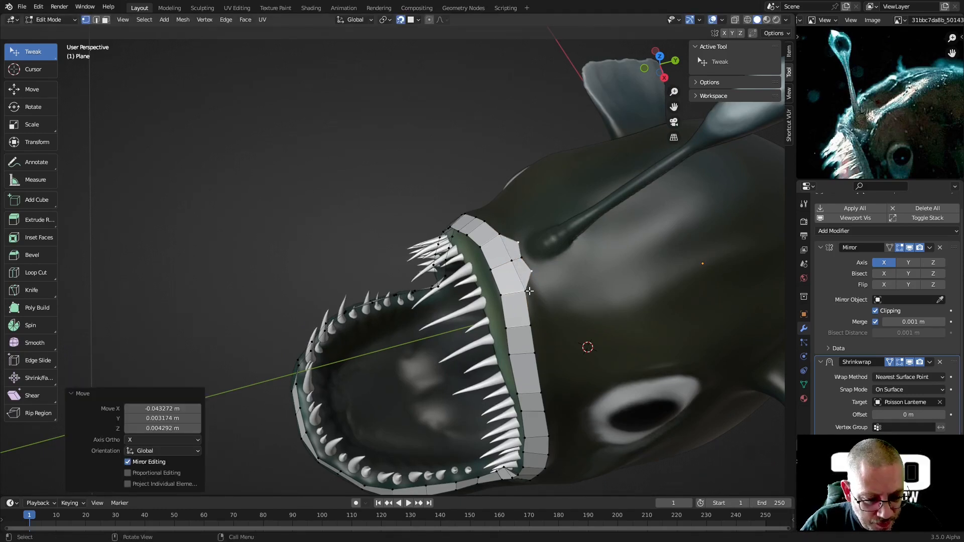
Step: Extrude the new patch's side edge backward beside the lure's base and reposition its end vertex
shift+click(530, 290)
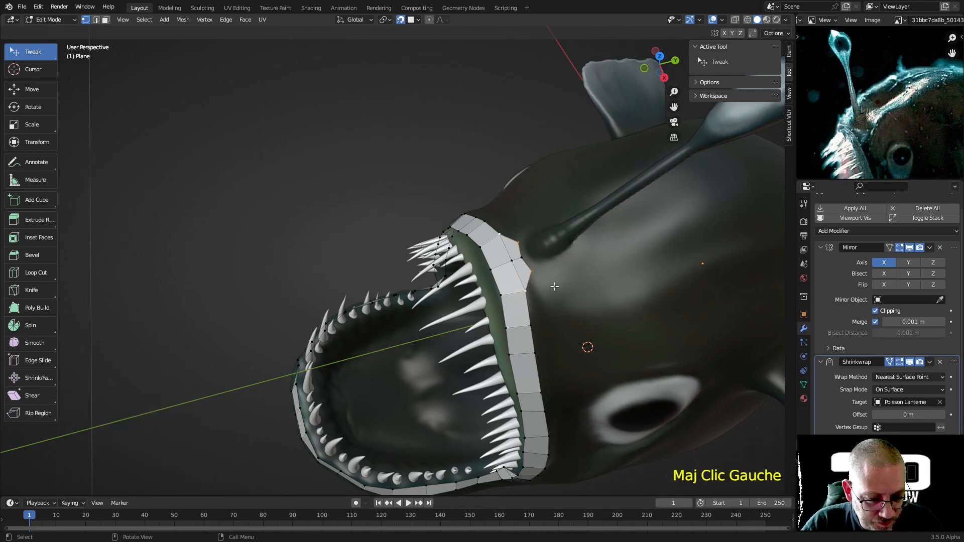
key(e)
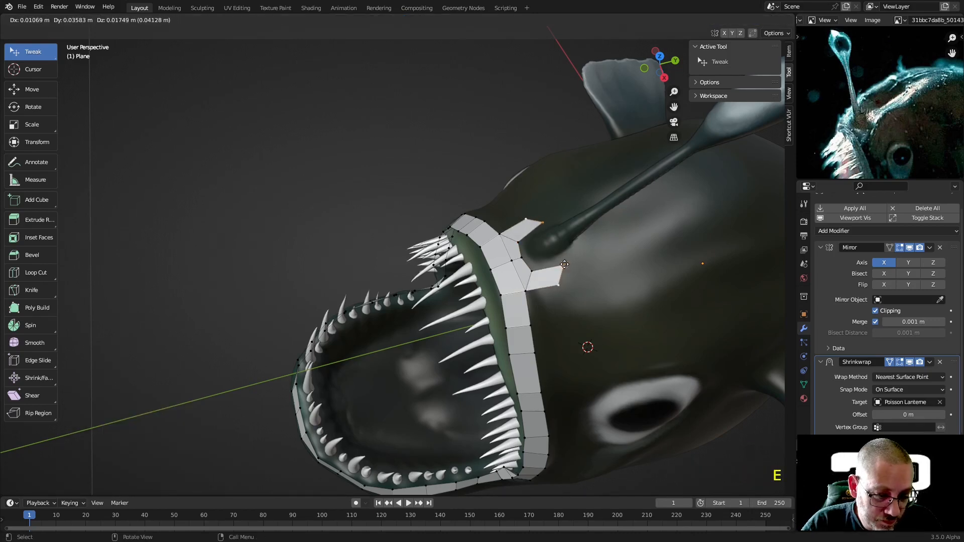
click(560, 290)
drag(561, 290, 560, 276)
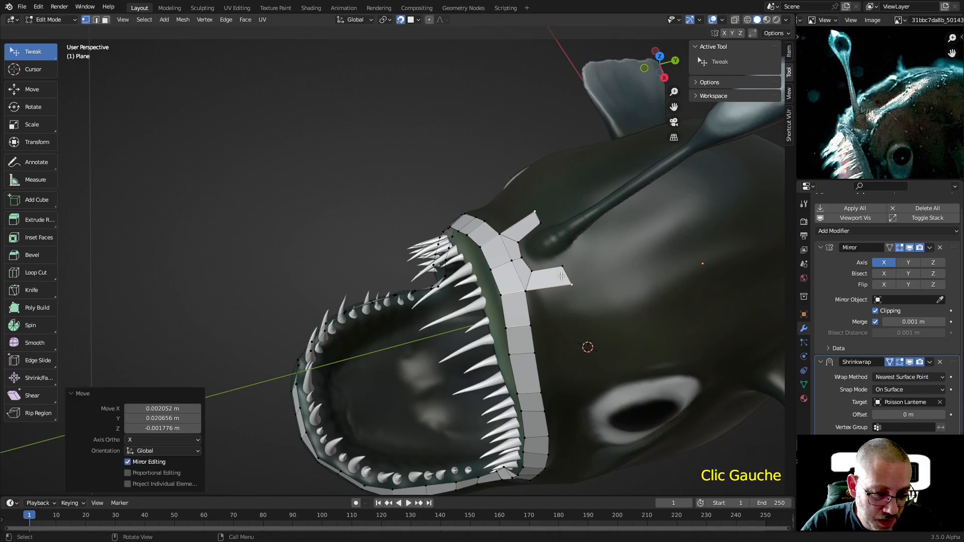
Step: Extrude the side patch's end edge backward beside the lure's base and reposition its outer end vertex
middle_drag(520, 225, 466, 257)
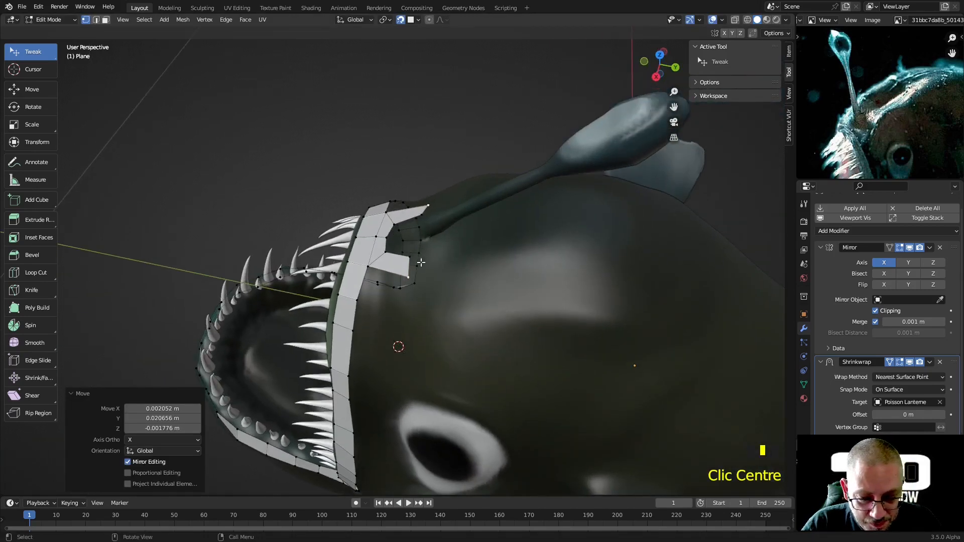
shift+click(410, 260)
key(e)
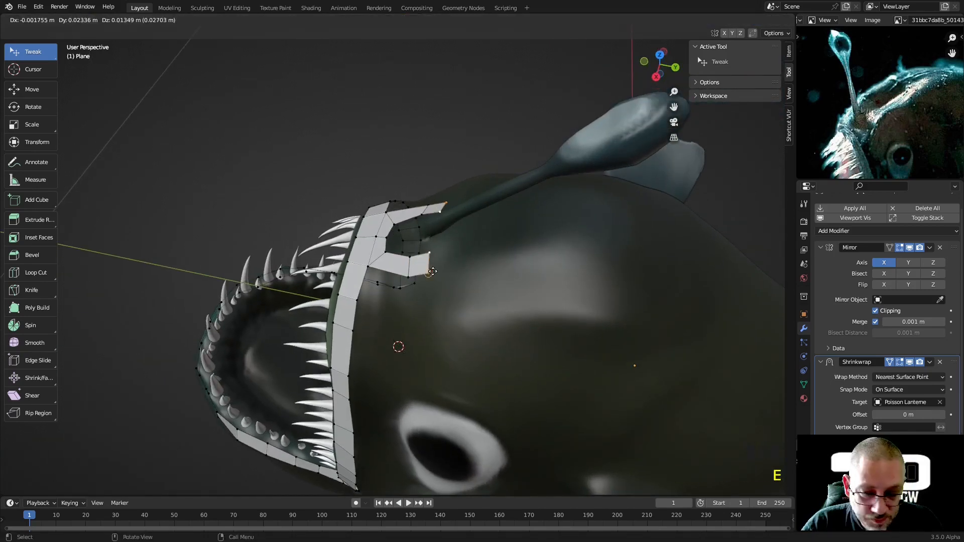
click(441, 271)
drag(442, 271, 455, 270)
click(454, 270)
Step: Extrude the patch's end edge twice more toward the midline to close the face ring behind the lure's base
shift+click(454, 270)
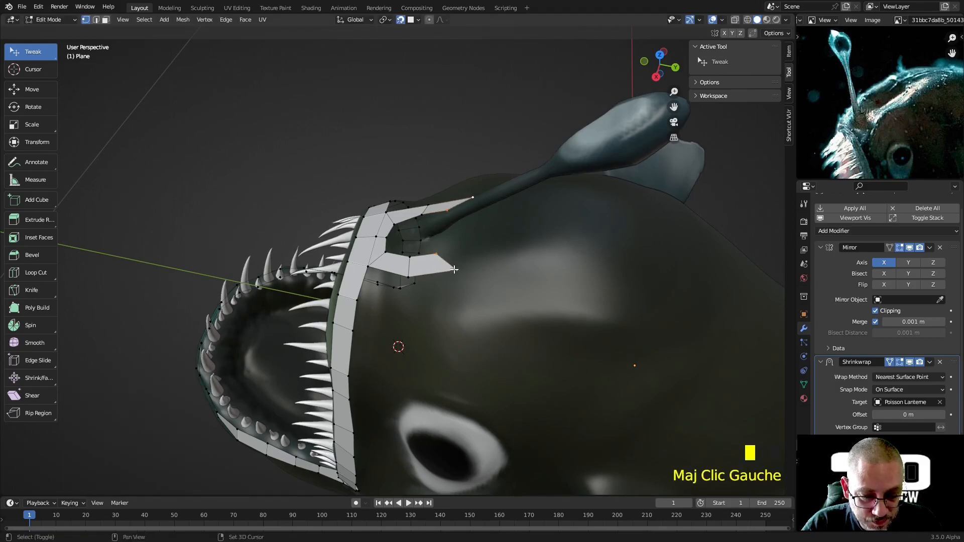
key(e)
click(462, 246)
mouse_move(462, 246)
middle_down()
mouse_move(457, 230)
mouse_move(445, 248)
middle_up()
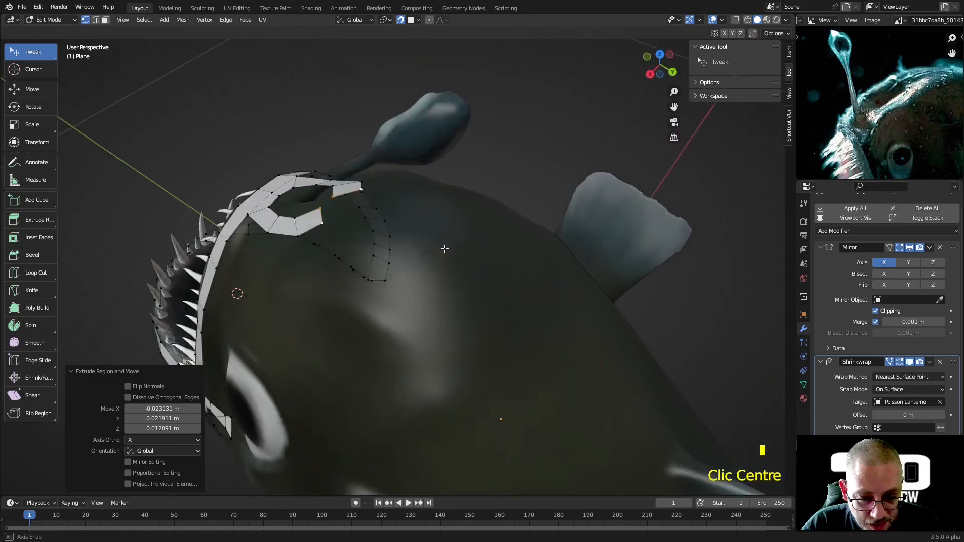
scroll(380, 241, up, 2)
key(e)
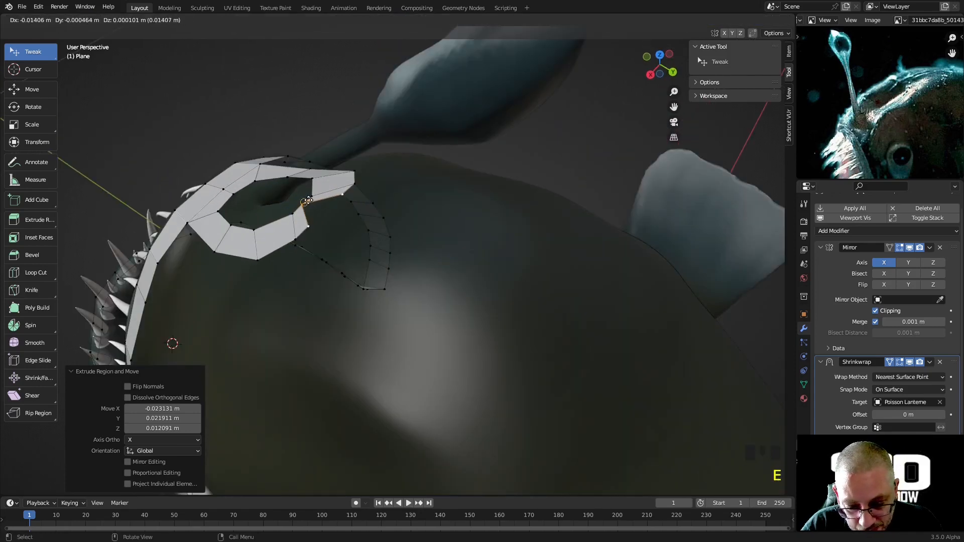
click(333, 185)
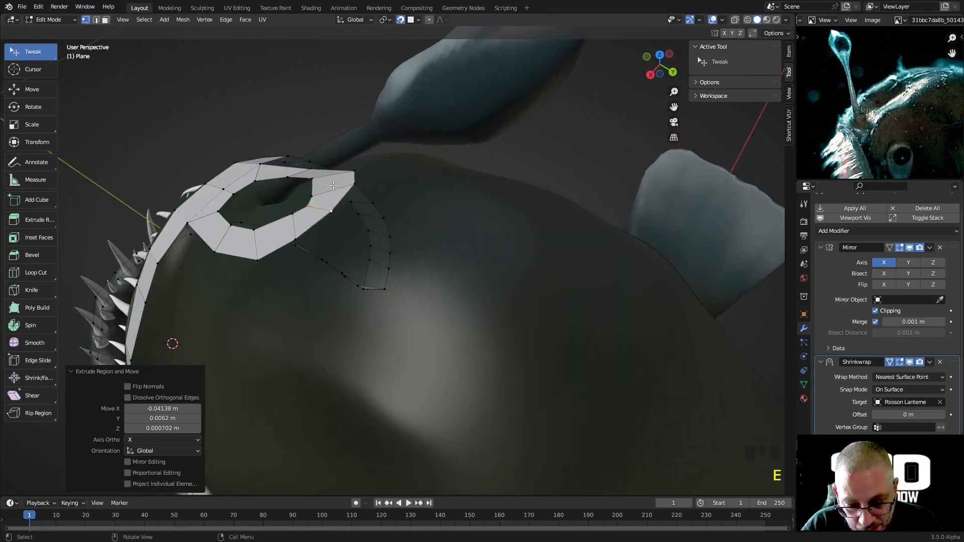
Step: Dissolve the crosswise edge on the side of the face ring around the lure's base
key(2)
click(292, 221)
right_click(291, 221)
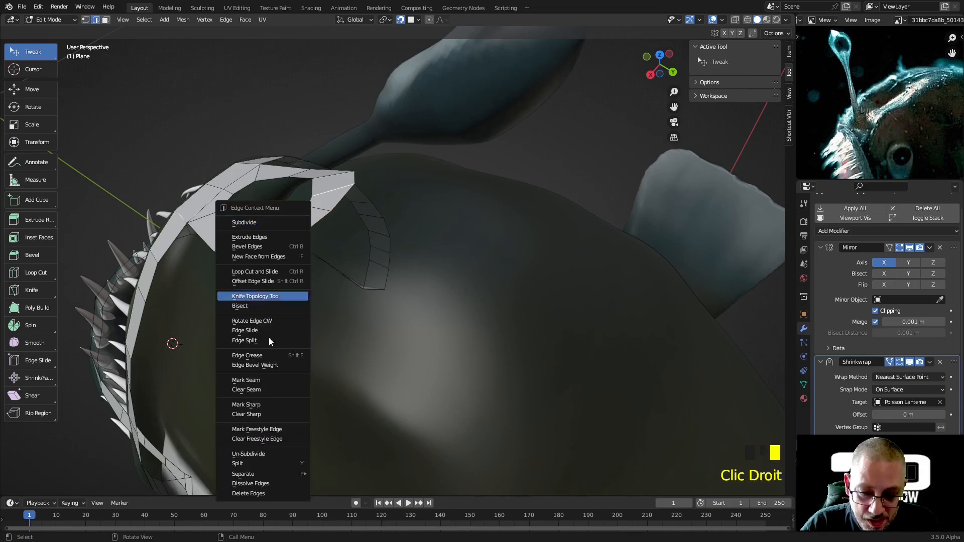
click(275, 484)
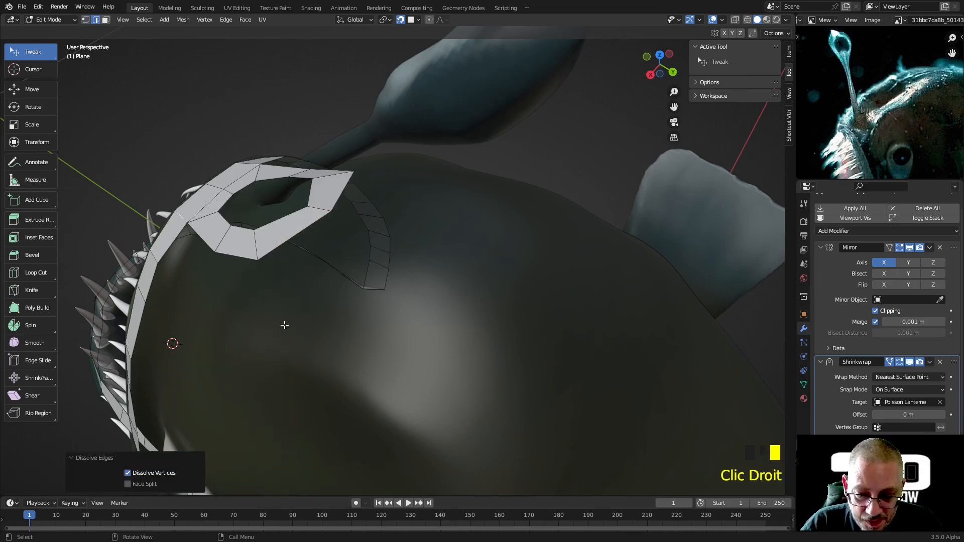
Step: Reposition the ring's inner rear vertices to fit around the back of the lure's base
middle_drag(298, 268, 313, 308)
drag(313, 308, 331, 304)
middle_drag(331, 304, 383, 278)
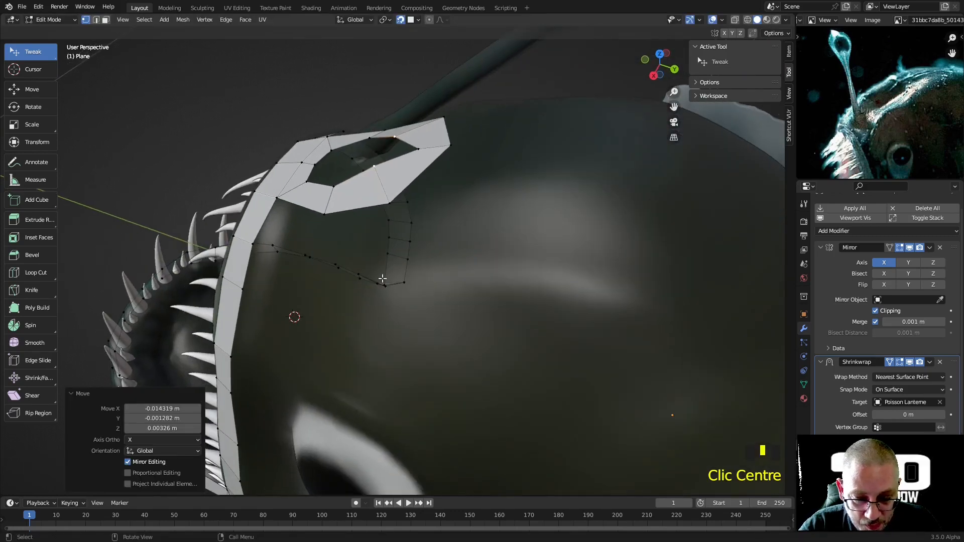
drag(421, 146, 446, 144)
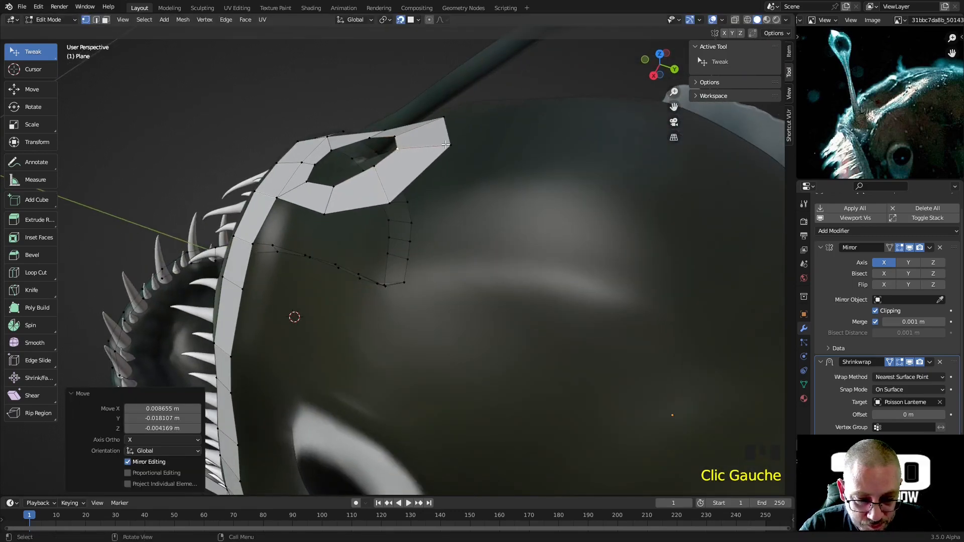
Step: Turn off the Mirror modifier's edit-mode display and move the ring's front inner vertices closer to the lure's base
click(899, 249)
middle_drag(455, 260, 492, 274)
scroll(565, 283, up, 3)
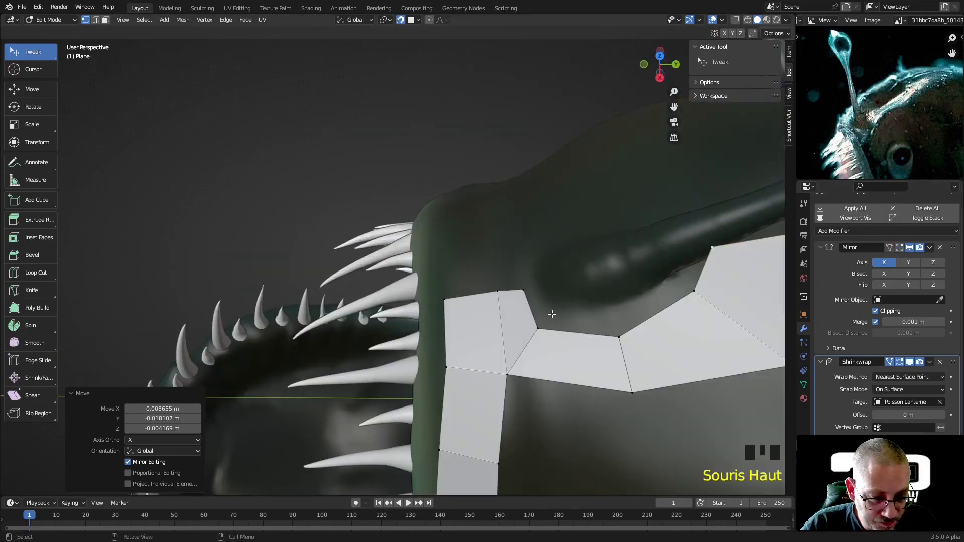
drag(517, 290, 528, 290)
drag(537, 328, 543, 315)
drag(617, 336, 604, 323)
middle_drag(605, 323, 589, 320)
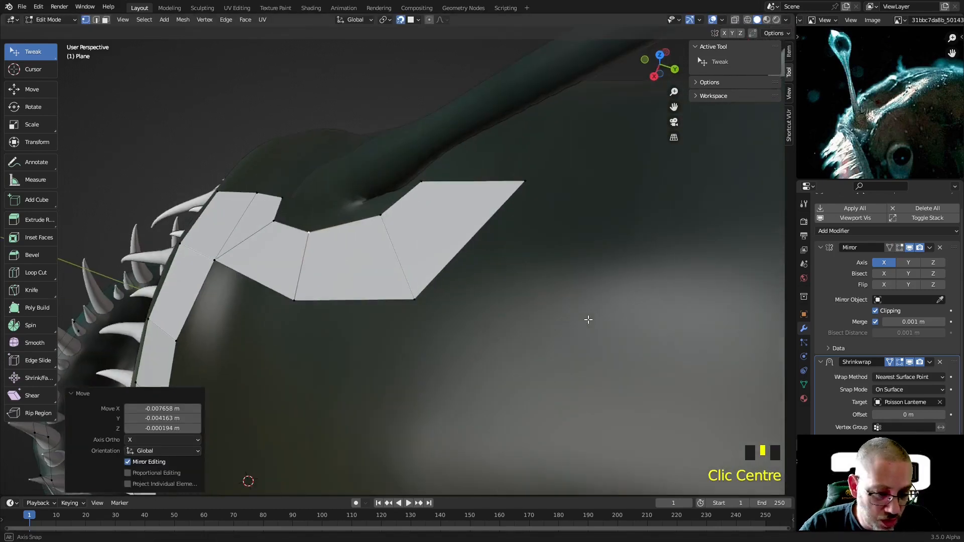
Step: Adjust the inner and outer vertices at the ring's rear to even out the faces beside the lure
middle_drag(340, 227, 370, 234)
drag(458, 280, 454, 277)
middle_drag(455, 276, 454, 270)
shift+middle_drag(465, 237, 474, 251)
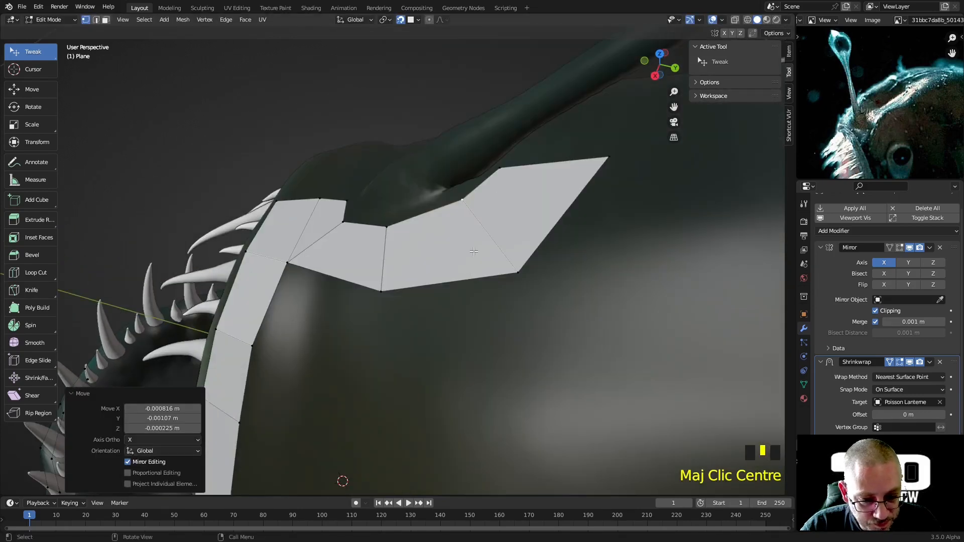
drag(493, 172, 487, 173)
middle_drag(499, 188, 526, 360)
drag(497, 414, 534, 399)
middle_drag(534, 399, 511, 369)
drag(479, 234, 445, 265)
Step: Extrude the strip's rear edge six times along the back up to the dorsal fin and adjust its last outer vertex
scroll(465, 263, down, 2)
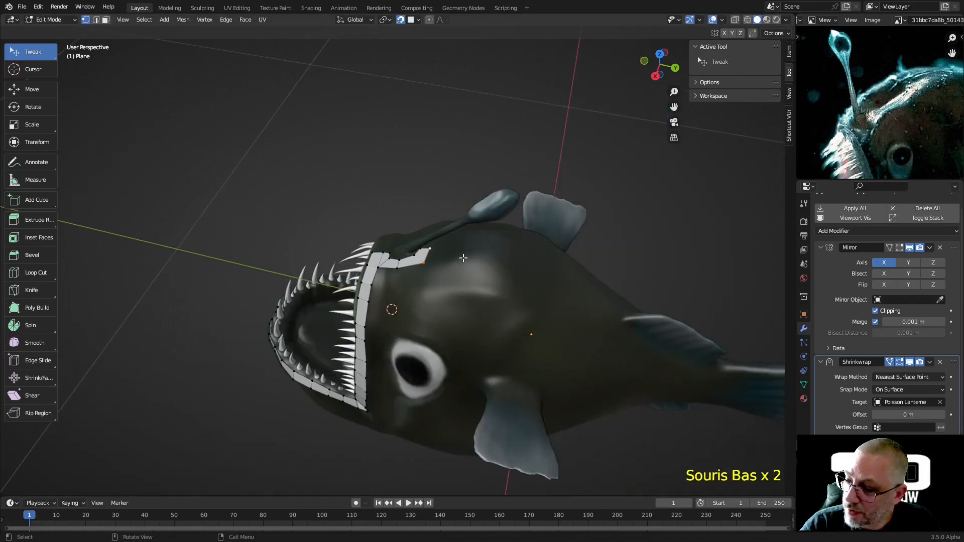
key(e)
click(456, 258)
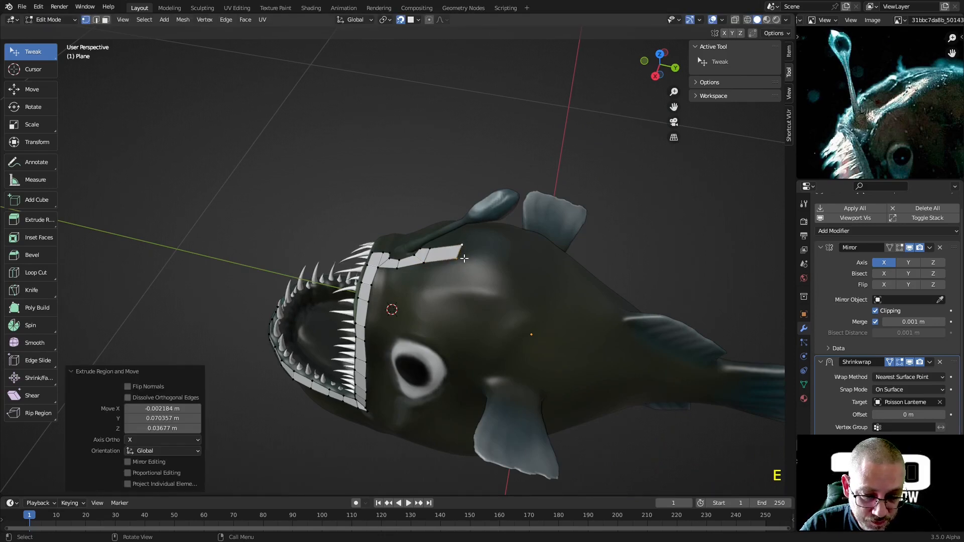
key(e)
click(497, 270)
key(e)
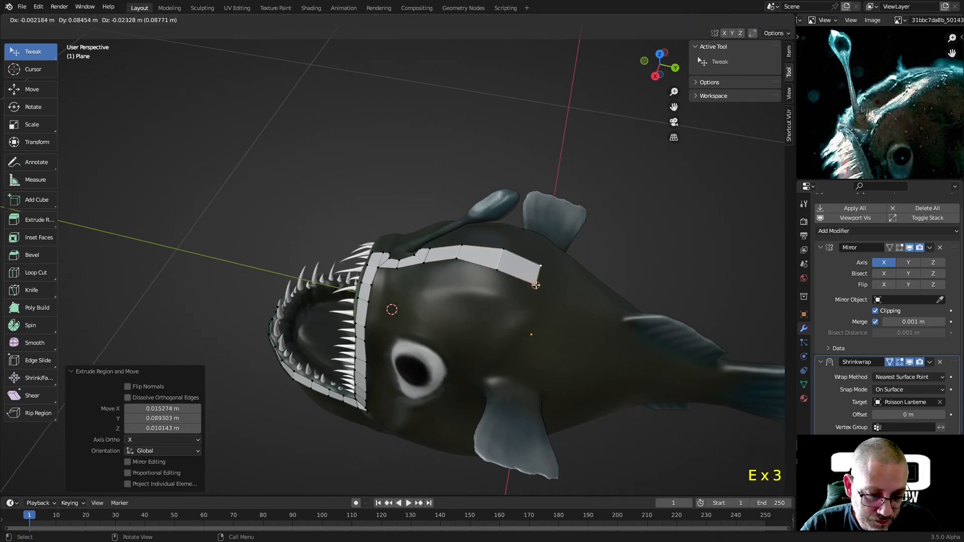
click(537, 286)
key(e)
click(564, 303)
key(e)
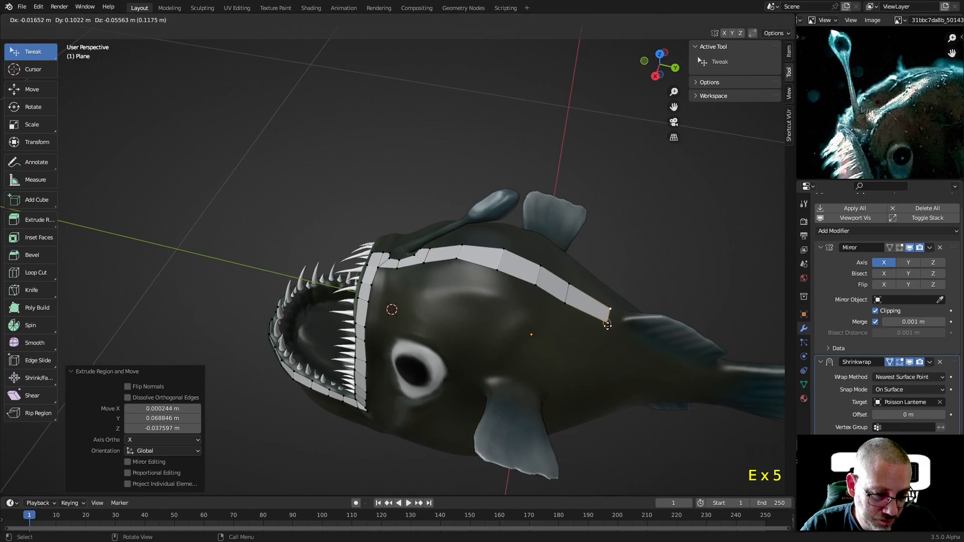
click(602, 328)
key(e)
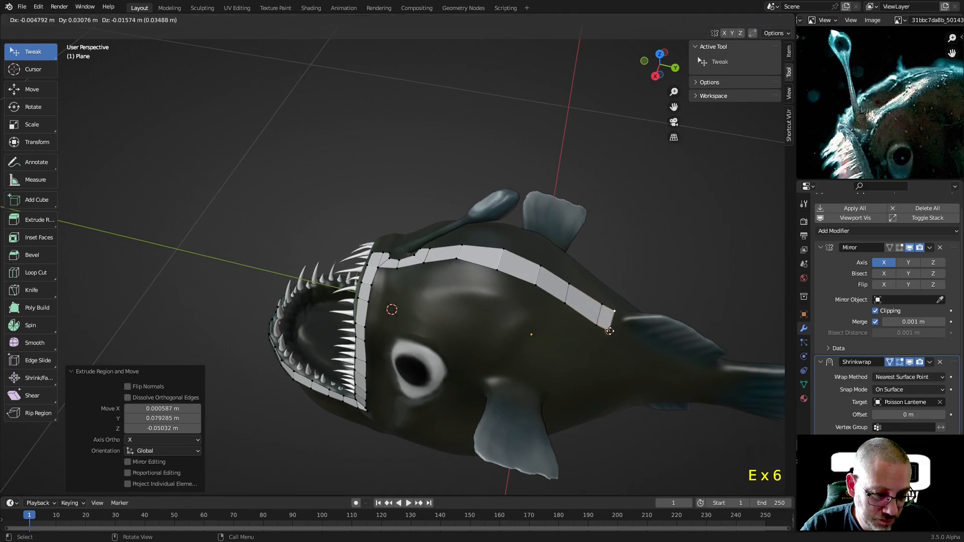
click(613, 333)
click(613, 333)
drag(613, 334, 615, 325)
Step: Extrude the last patch's lower edge down beside the front of the dorsal fin and reposition the surrounding vertices
middle_drag(594, 327, 583, 331)
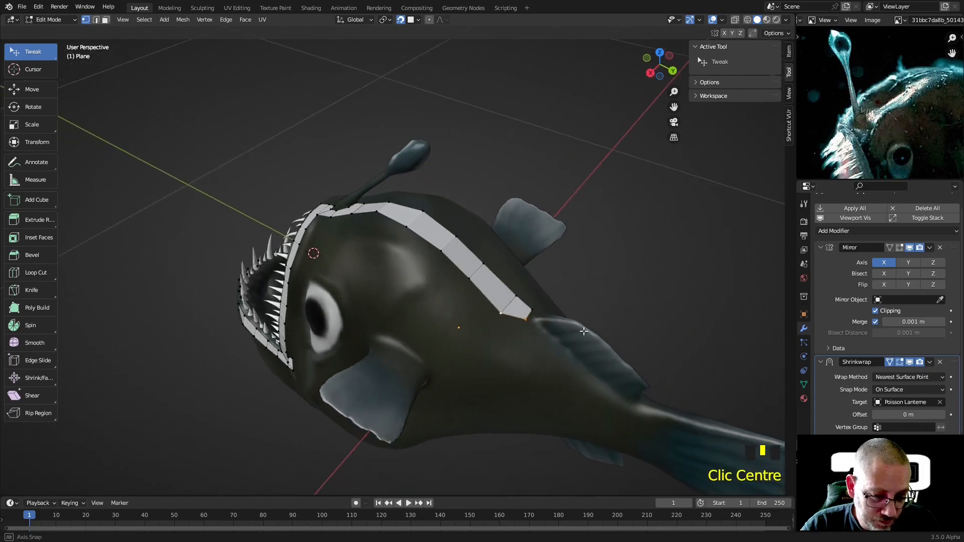
key(e)
click(542, 344)
drag(519, 345, 530, 358)
middle_drag(531, 358, 474, 310)
drag(430, 262, 431, 273)
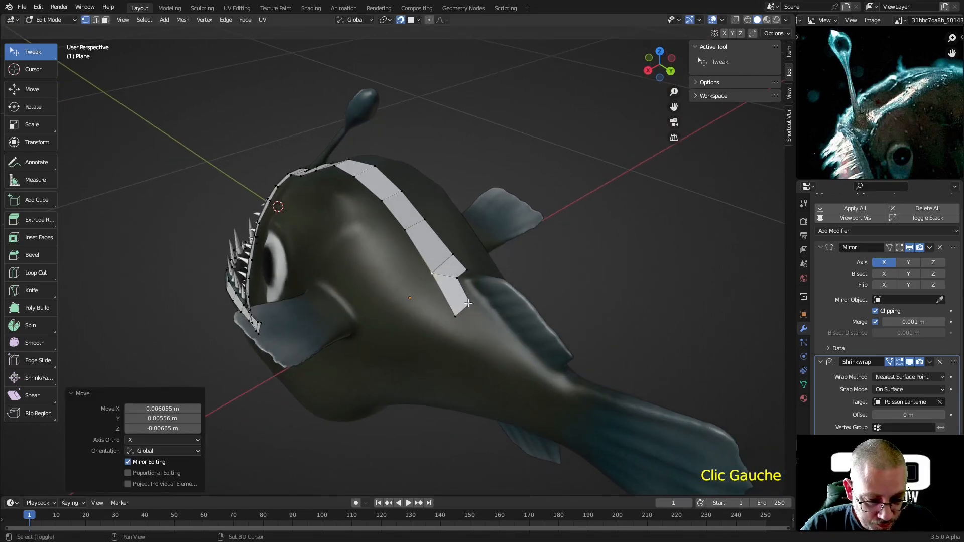
Step: Extrude the strip's end edge three times along the dorsal fin's base and move its last outer vertex toward the tail
shift+click(468, 304)
shift+click(468, 303)
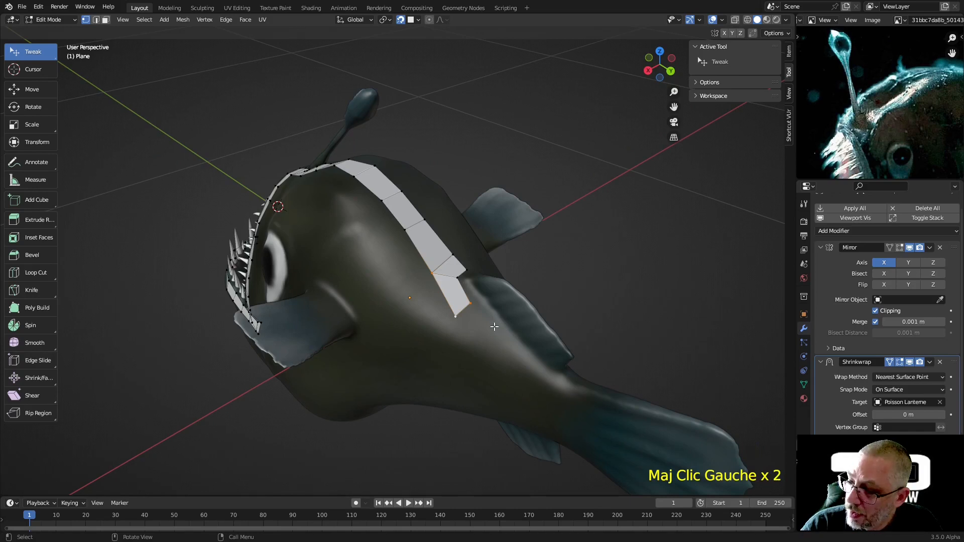
key(e)
click(500, 335)
key(e)
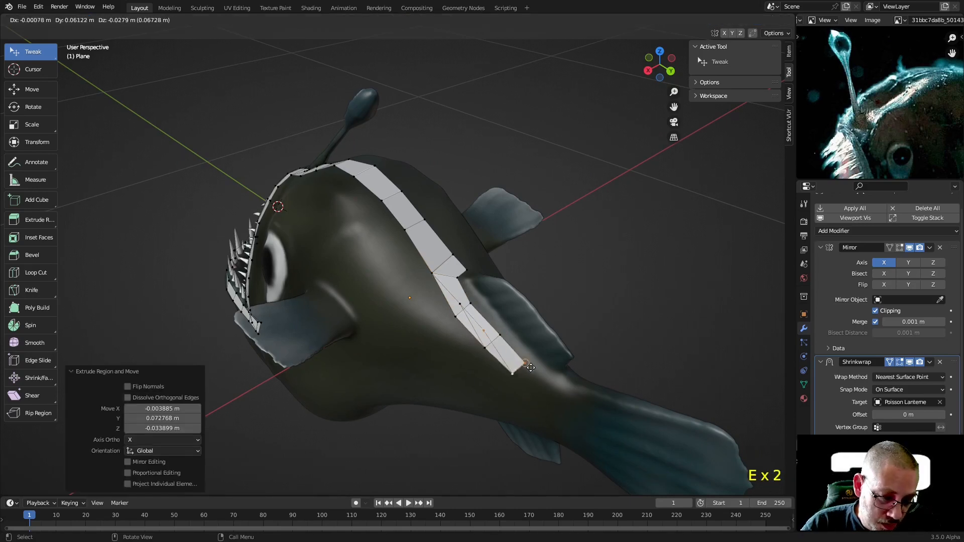
click(530, 363)
key(e)
click(556, 380)
drag(546, 391, 566, 401)
Step: Extrude the strip's end edge around the rear of the dorsal fin toward the midline
middle_drag(557, 380, 534, 373)
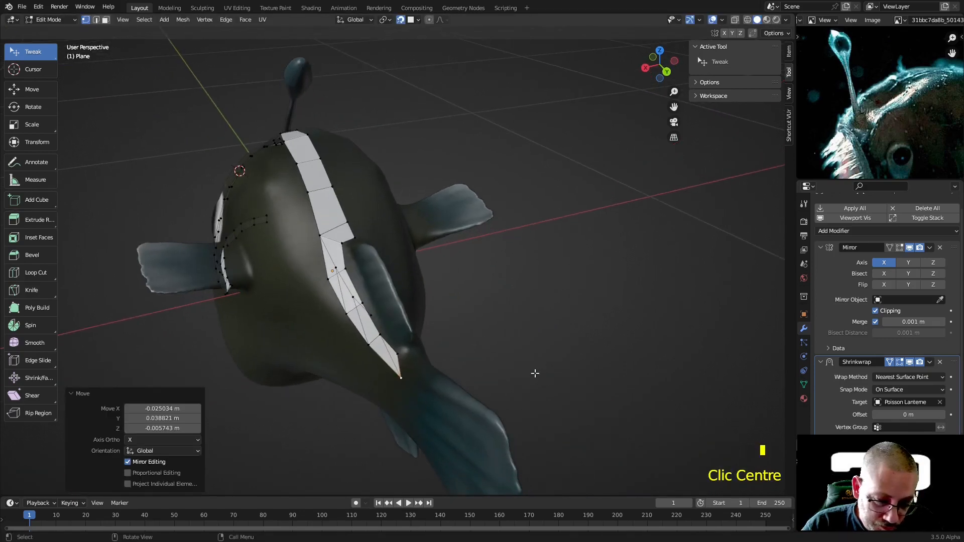
shift+click(397, 354)
shift+click(401, 377)
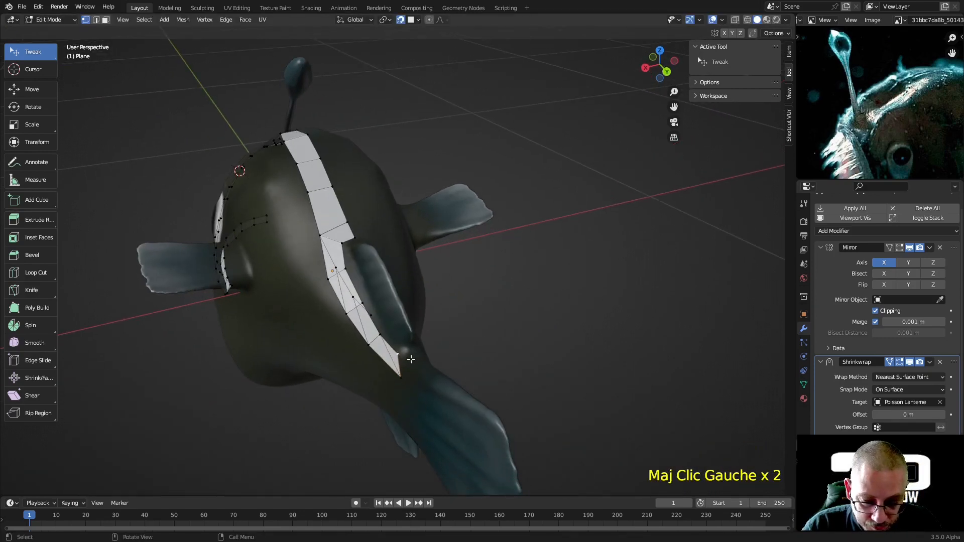
key(e)
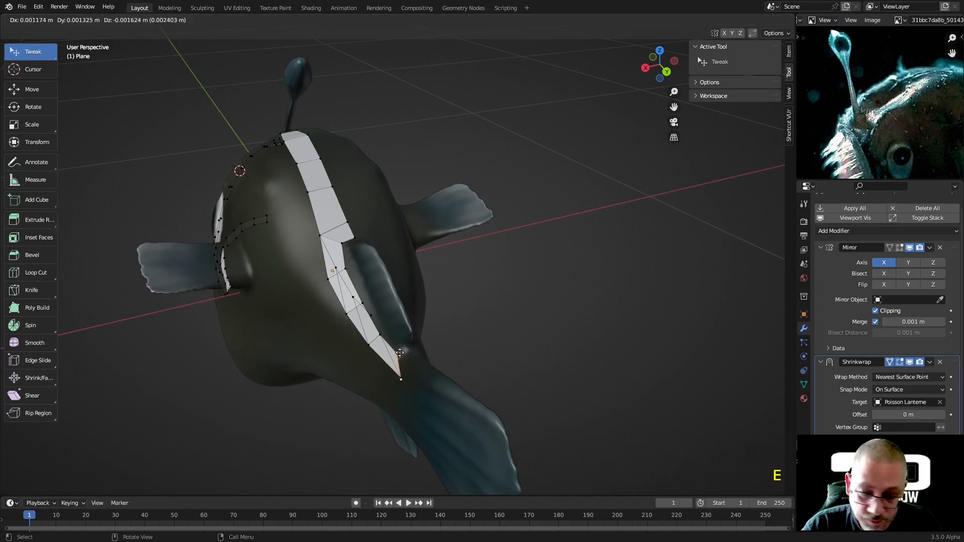
click(416, 348)
Step: Reposition the strip's vertices along the rear of the dorsal fin to follow the fin's base with even faces
mouse_move(436, 365)
middle_down()
mouse_move(457, 362)
mouse_move(424, 359)
middle_up()
scroll(347, 357, up, 4)
shift+middle_drag(347, 357, 419, 323)
shift+middle_drag(420, 324, 475, 327)
drag(549, 368, 538, 335)
drag(633, 337, 578, 290)
drag(539, 333, 555, 343)
drag(532, 297, 549, 299)
drag(465, 287, 467, 301)
middle_drag(467, 300, 549, 245)
Step: Select the stray diagonal edges across the strip beside the dorsal fin and delete them
scroll(574, 184, up, 2)
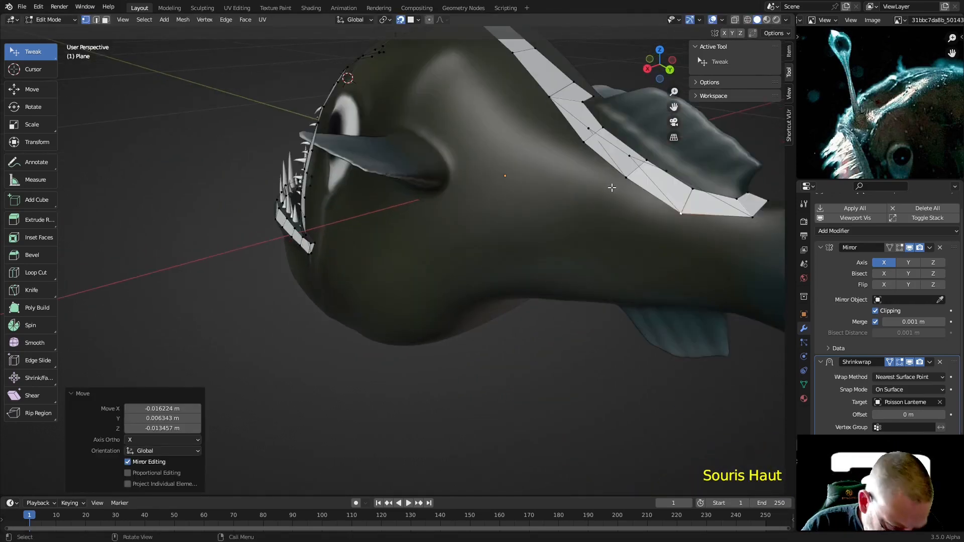
shift+middle_drag(611, 187, 588, 222)
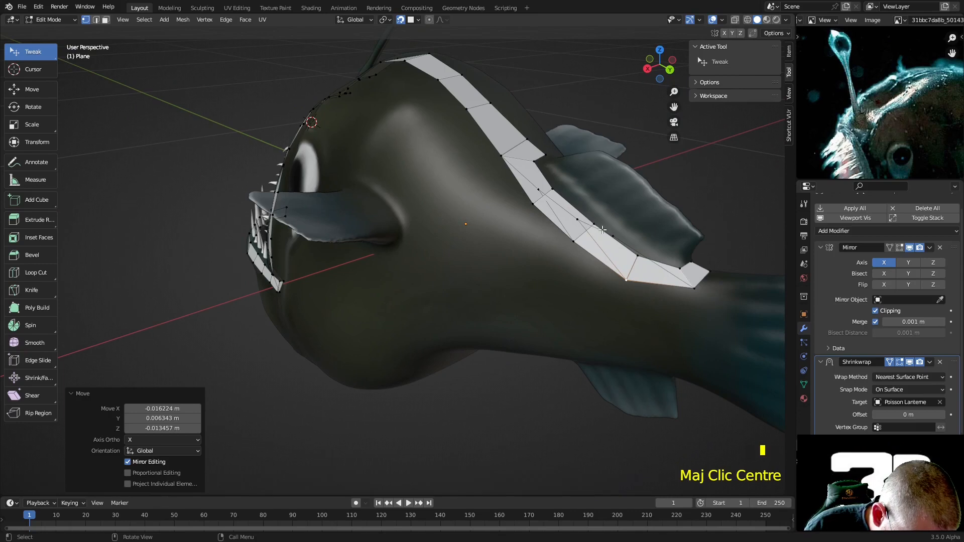
key(2)
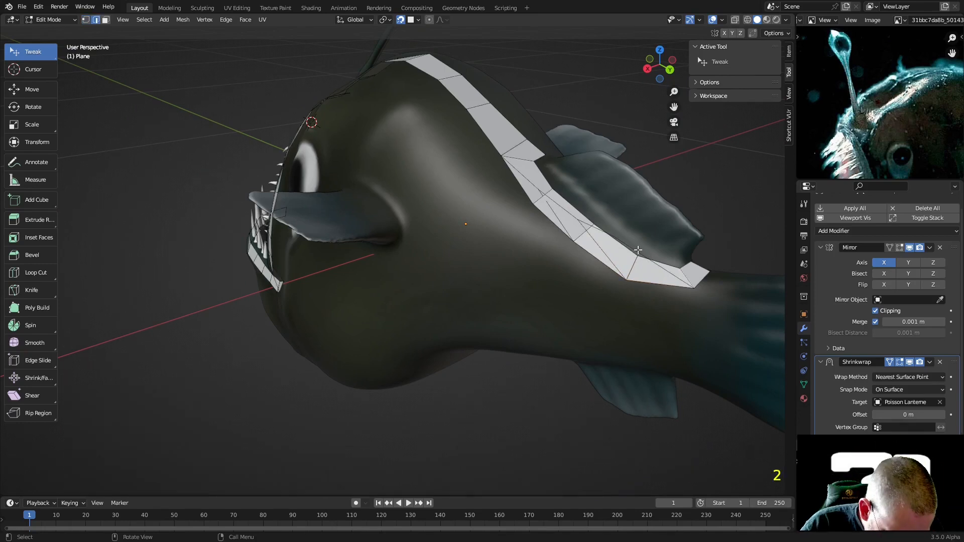
click(626, 245)
ctrl+click(587, 229)
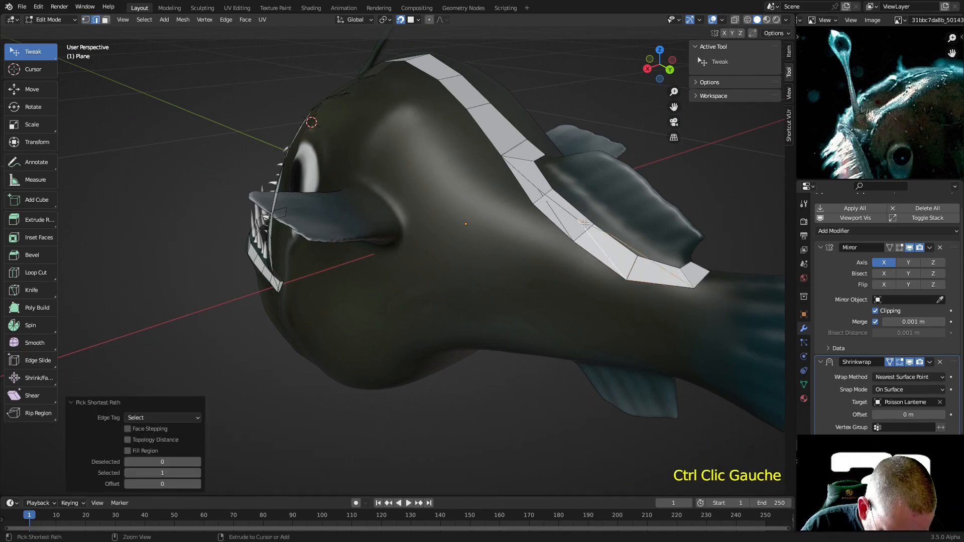
middle_drag(621, 242, 526, 191)
click(521, 156)
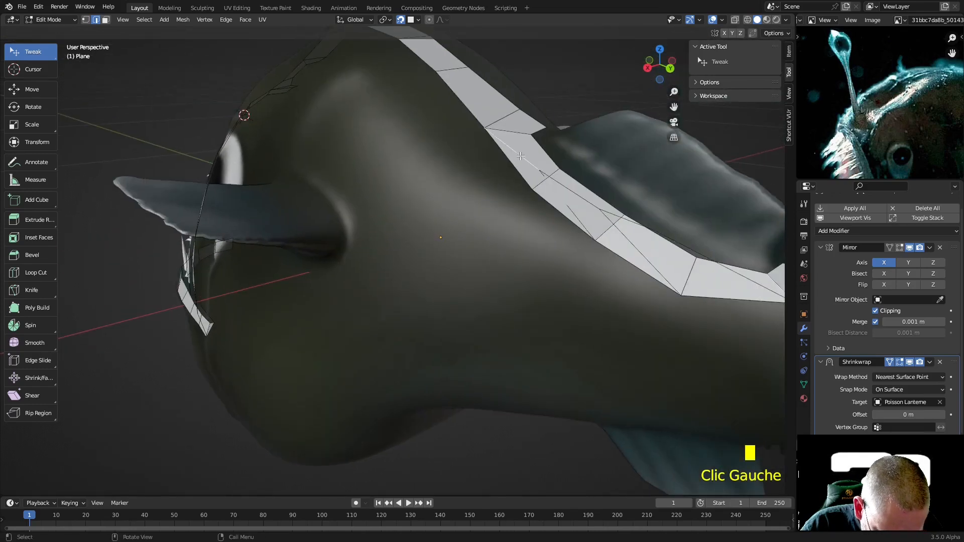
shift+click(546, 172)
shift+click(604, 215)
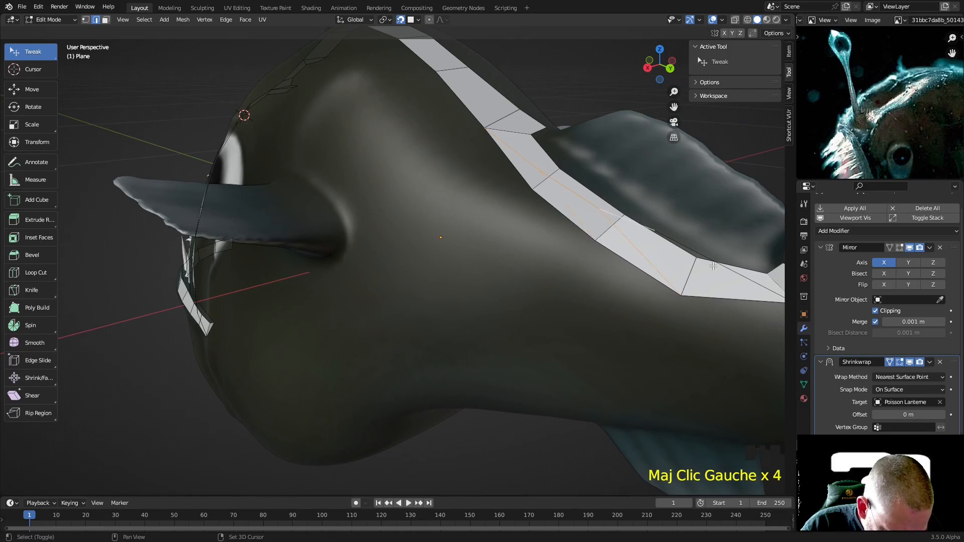
key(x)
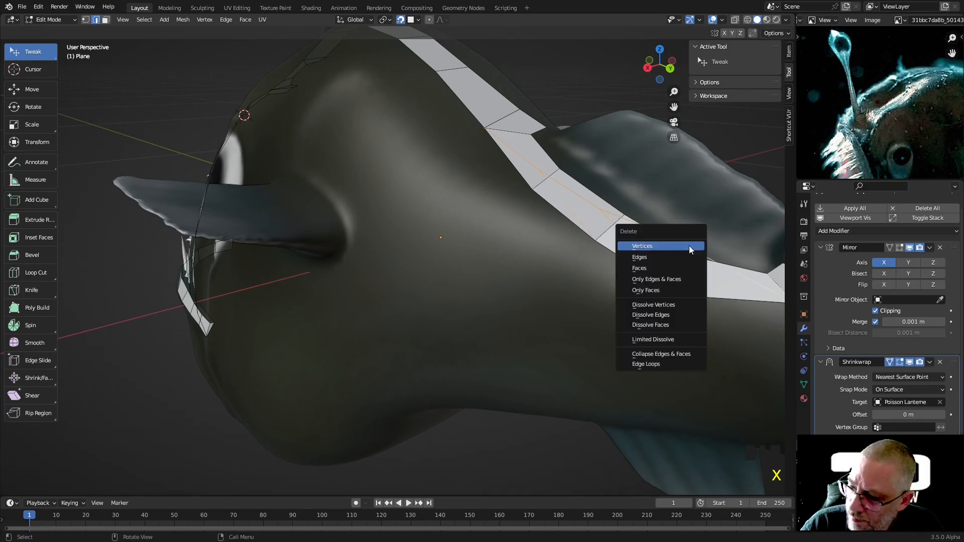
click(676, 257)
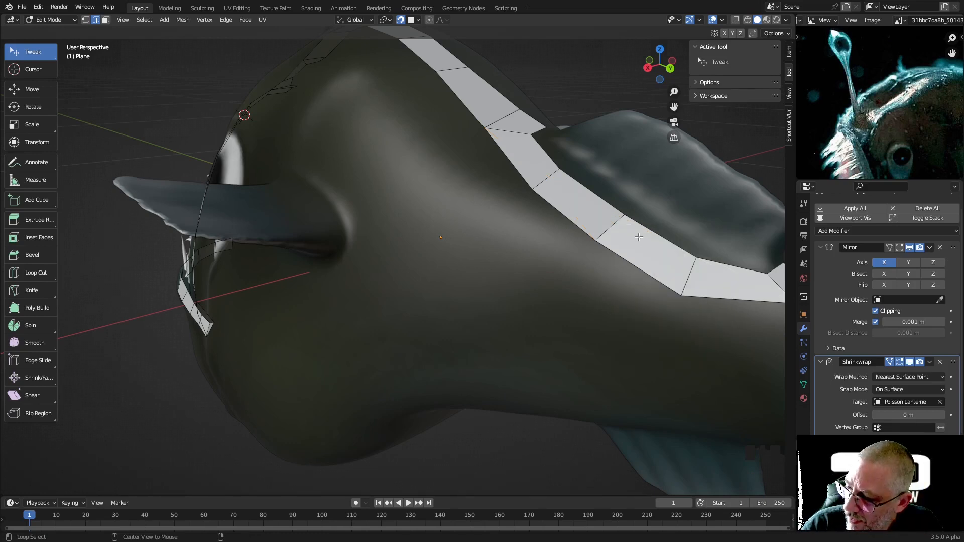
Step: Select the whole retopology mesh and merge its vertices by distance
key(alt+z)
middle_drag(639, 238, 628, 241)
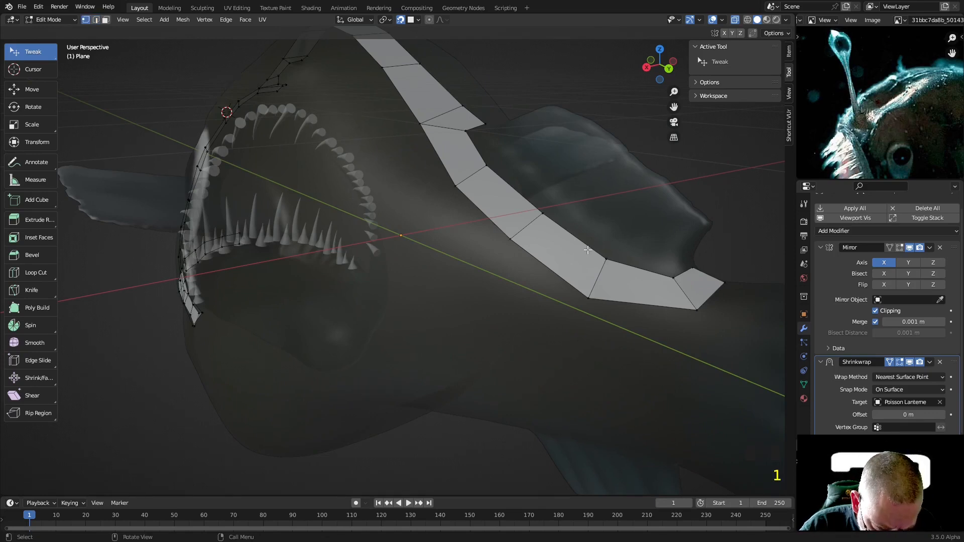
key(a)
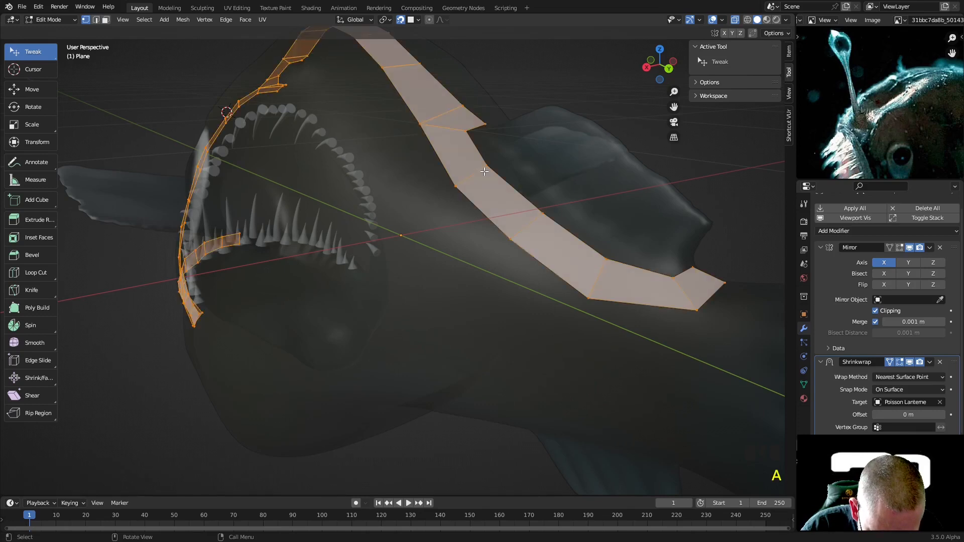
key(m)
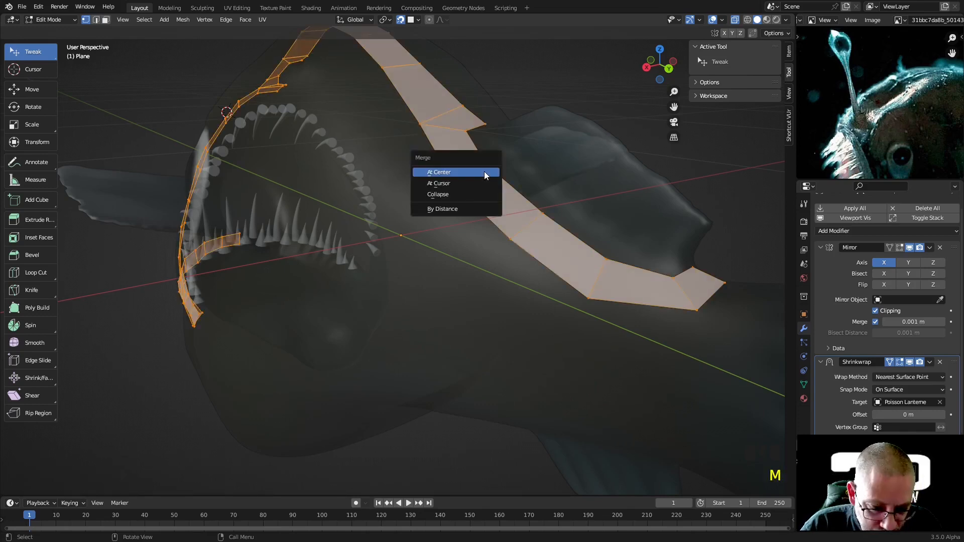
click(477, 207)
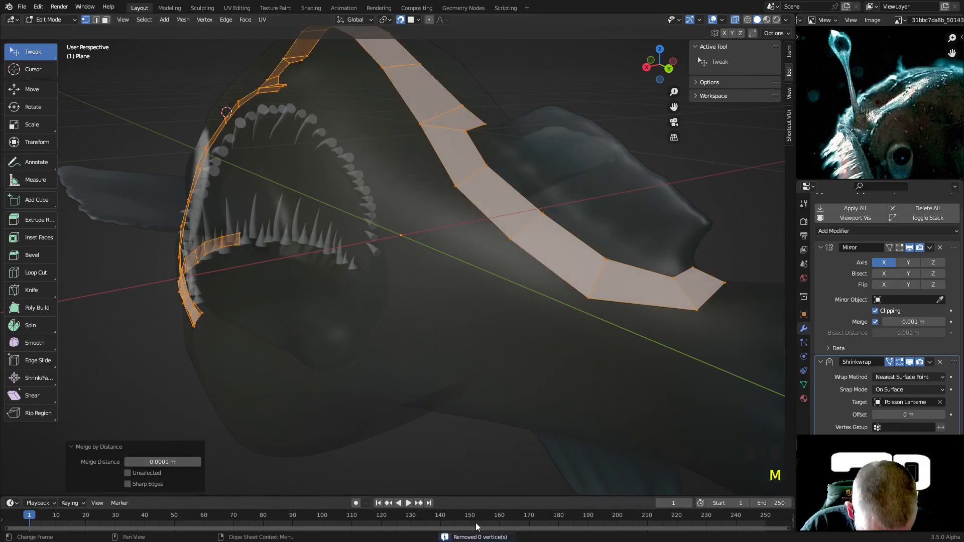
click(509, 229)
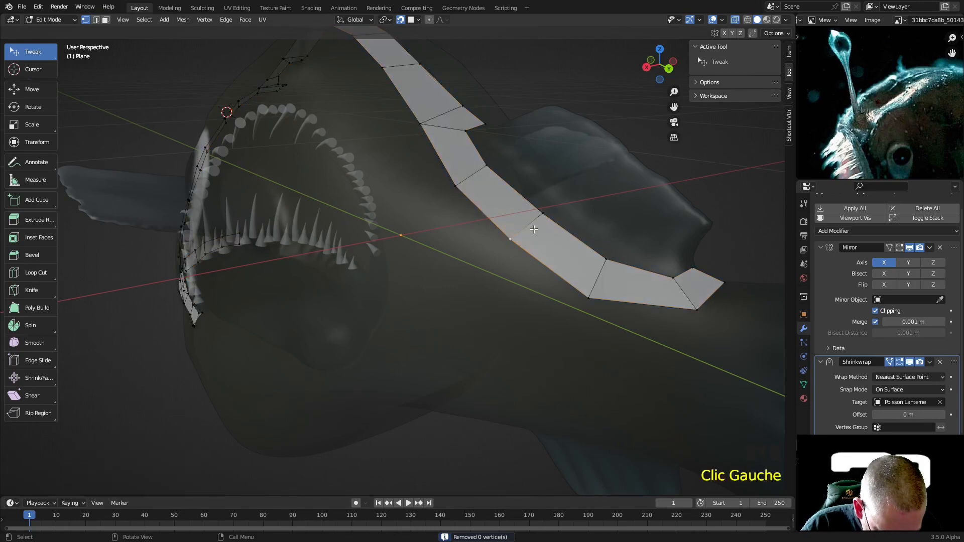
Step: Reposition the vertices at the strip's tail end behind the dorsal fin to tighten its last faces around the fin
scroll(603, 278, down, 1)
middle_drag(603, 278, 564, 279)
scroll(566, 312, down, 2)
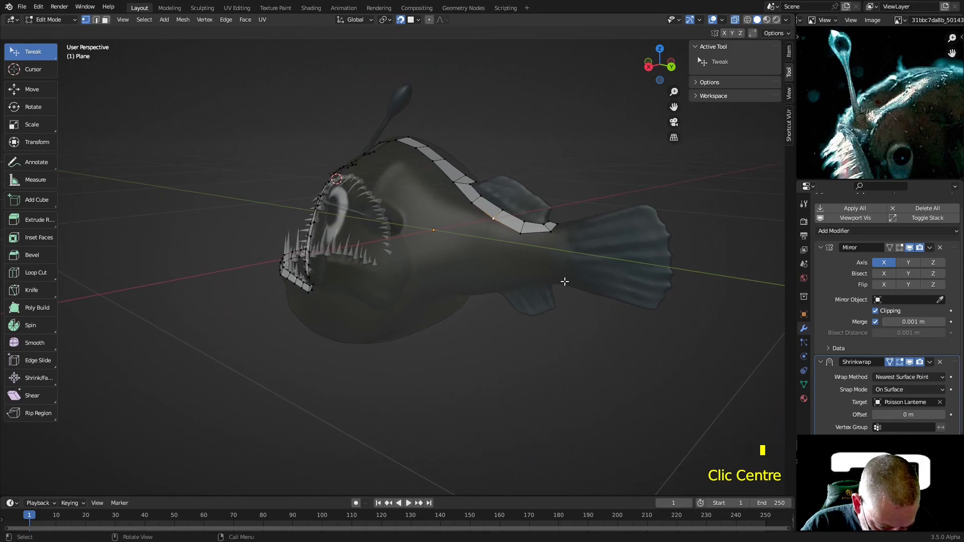
scroll(555, 250, up, 2)
middle_drag(595, 235, 586, 240)
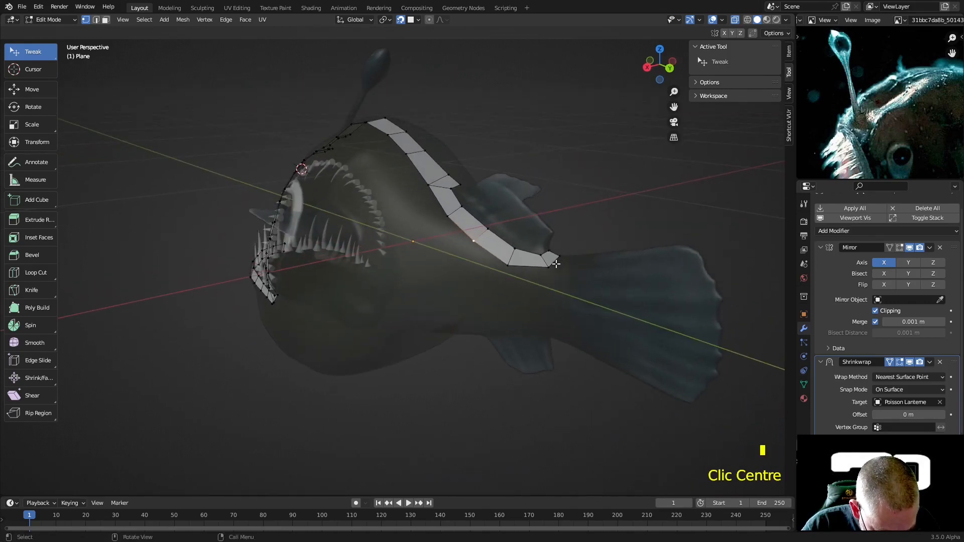
drag(559, 256, 554, 253)
scroll(577, 266, up, 2)
shift+middle_drag(602, 262, 556, 268)
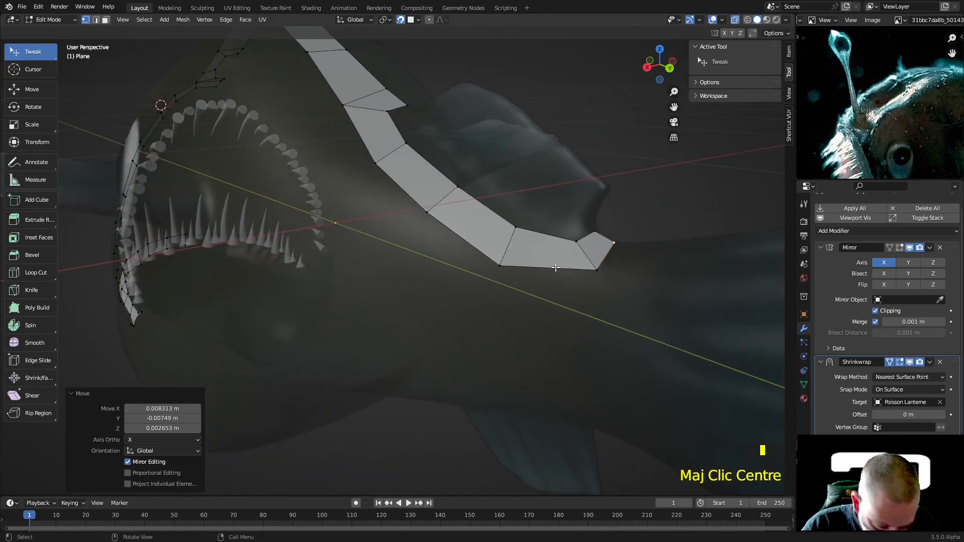
key(alt+z)
scroll(556, 268, up, 4)
shift+middle_drag(686, 241, 561, 223)
drag(531, 213, 510, 206)
drag(487, 270, 479, 253)
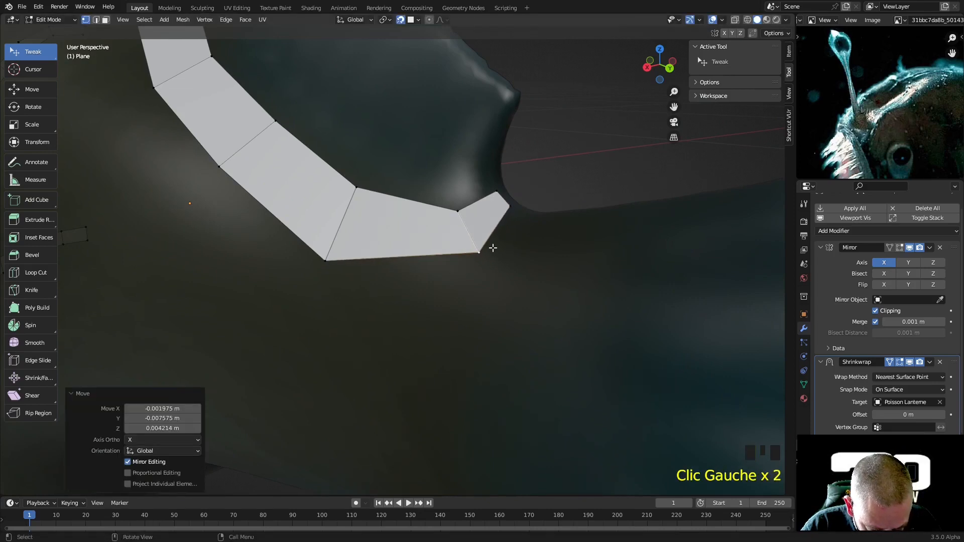
Step: Extrude the strip's end edge once behind the dorsal fin toward the tail fin
shift+click(509, 209)
key(e)
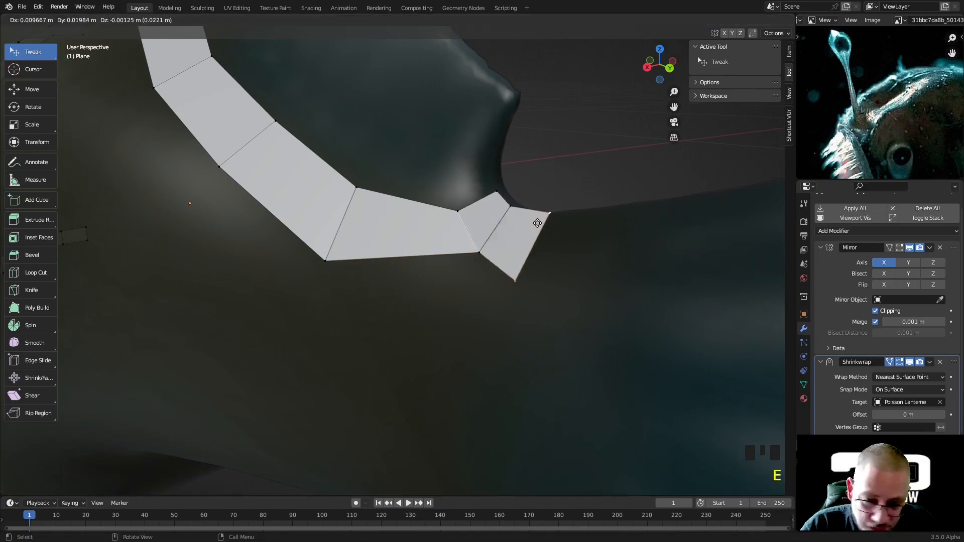
click(542, 222)
Step: Extrude the lower edge of the last face three times down the side of the tail fin's base
click(480, 251)
shift+click(523, 252)
scroll(471, 278, down, 2)
middle_drag(471, 278, 454, 275)
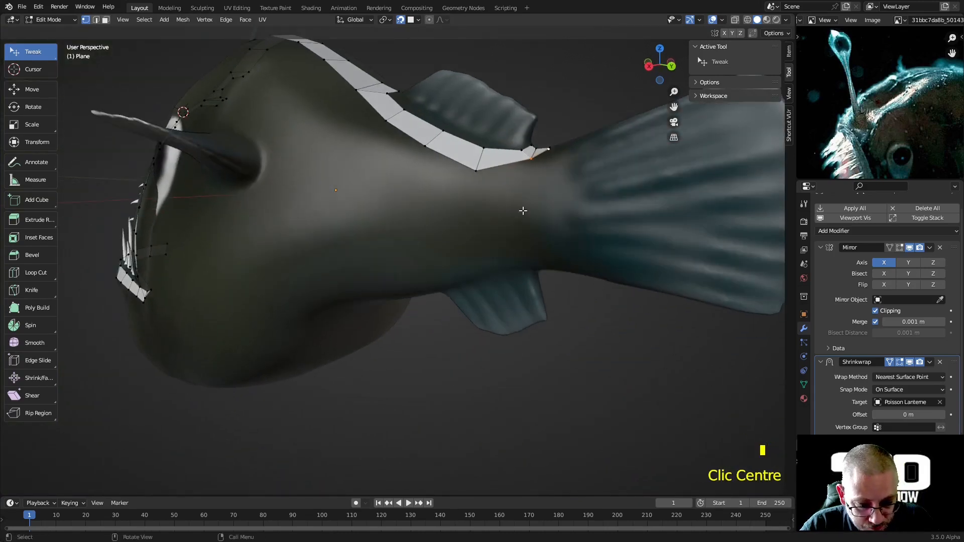
key(e)
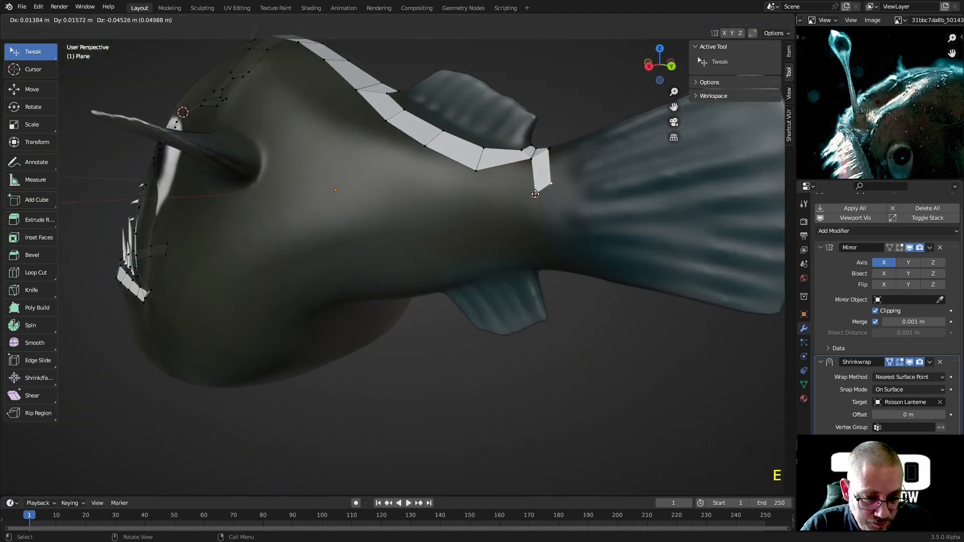
click(542, 217)
key(e)
click(538, 246)
middle_drag(538, 246, 492, 208)
key(e)
click(472, 120)
Step: Extrude the tail strip's end edge once more under the tail toward the midline
key(KP_Decimal)
scroll(491, 230, down, 11)
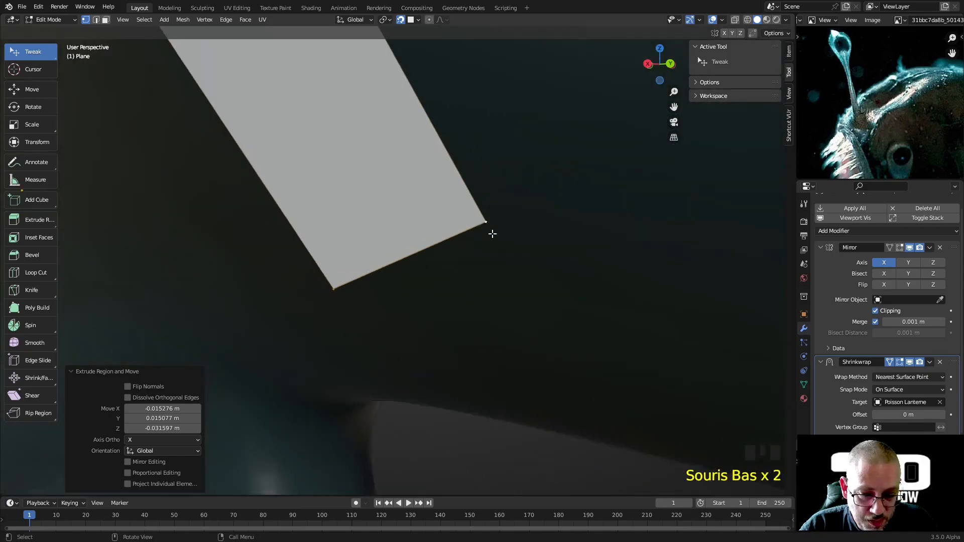
middle_drag(439, 314, 400, 213)
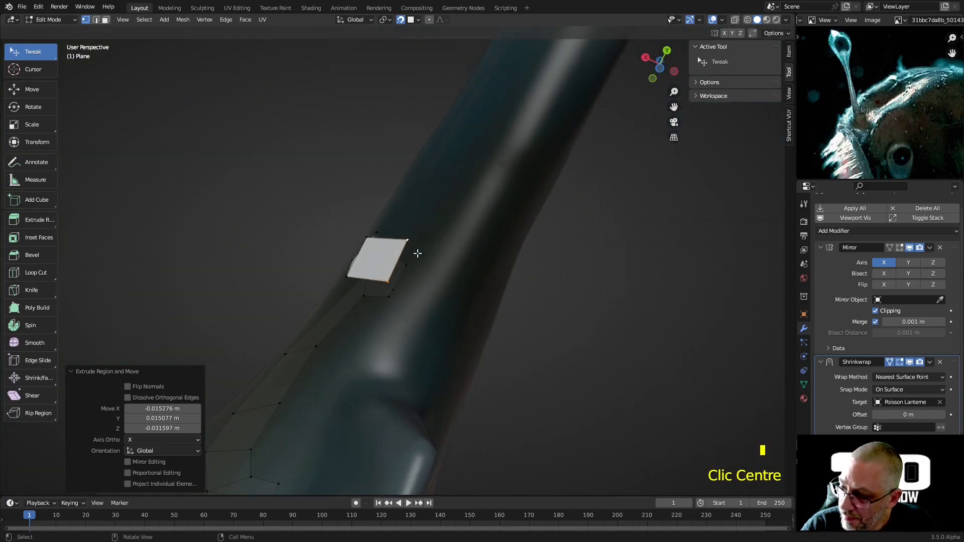
key(e)
click(475, 254)
Step: Reposition the tail strip's vertices around the underside and side of the tail base to form an even band
drag(435, 287, 460, 301)
middle_drag(460, 301, 511, 370)
scroll(428, 308, down, 6)
middle_drag(420, 211, 407, 242)
mouse_move(359, 183)
mouse_down()
mouse_move(366, 196)
mouse_move(359, 179)
mouse_up()
click(354, 175)
scroll(361, 179, down, 2)
middle_drag(361, 179, 380, 202)
drag(380, 203, 392, 240)
scroll(393, 240, down, 2)
middle_drag(392, 240, 351, 147)
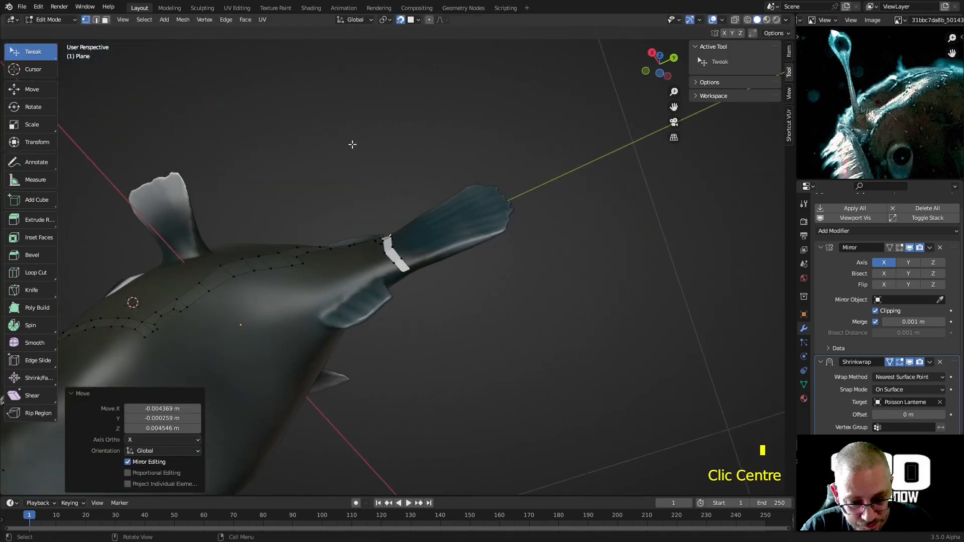
scroll(409, 255, up, 7)
drag(409, 255, 394, 280)
middle_drag(394, 276, 444, 332)
drag(396, 199, 366, 221)
drag(355, 106, 377, 152)
Step: Reposition the strip's vertices on the head around the lure base to even out the faces
scroll(395, 109, down, 2)
scroll(375, 156, down, 2)
middle_drag(375, 155, 455, 210)
scroll(355, 198, down, 2)
scroll(332, 201, down, 4)
scroll(361, 211, up, 3)
middle_drag(218, 248, 238, 261)
drag(325, 278, 346, 272)
click(345, 270)
middle_drag(345, 271, 268, 187)
drag(255, 183, 248, 187)
scroll(248, 187, up, 4)
middle_drag(248, 187, 233, 208)
scroll(197, 231, down, 3)
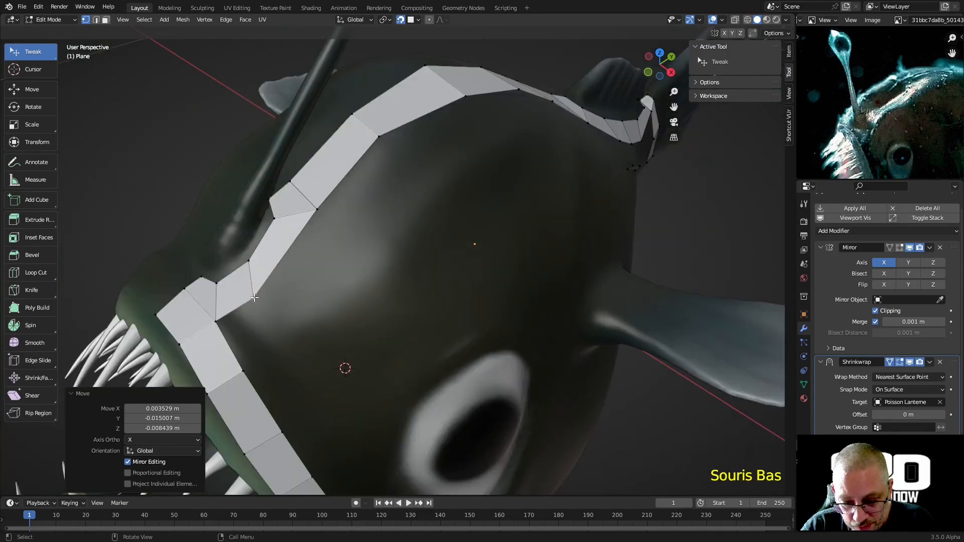
drag(257, 282, 265, 290)
scroll(265, 289, down, 2)
middle_drag(265, 289, 264, 272)
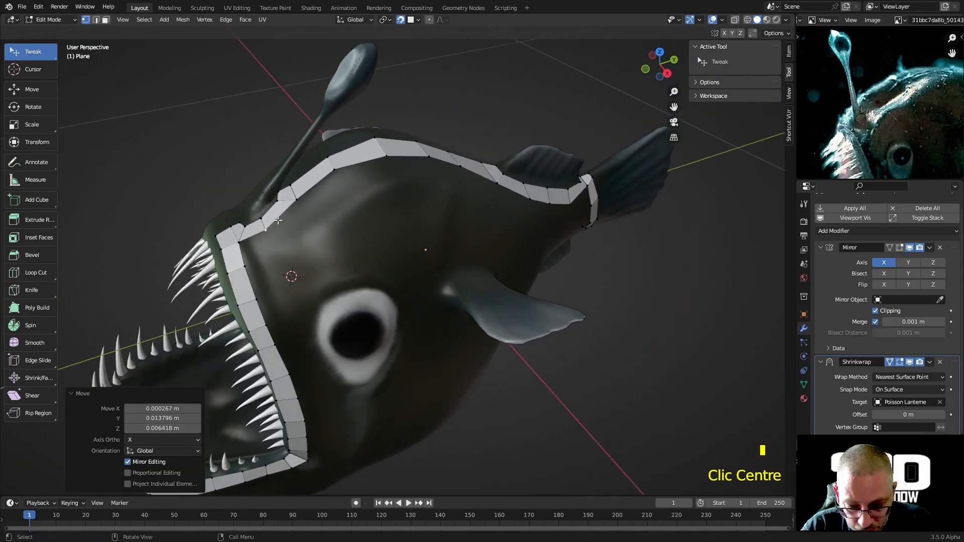
Step: Extrude the two connected outer edges of the strip behind the lure base twice toward the eye
click(265, 231)
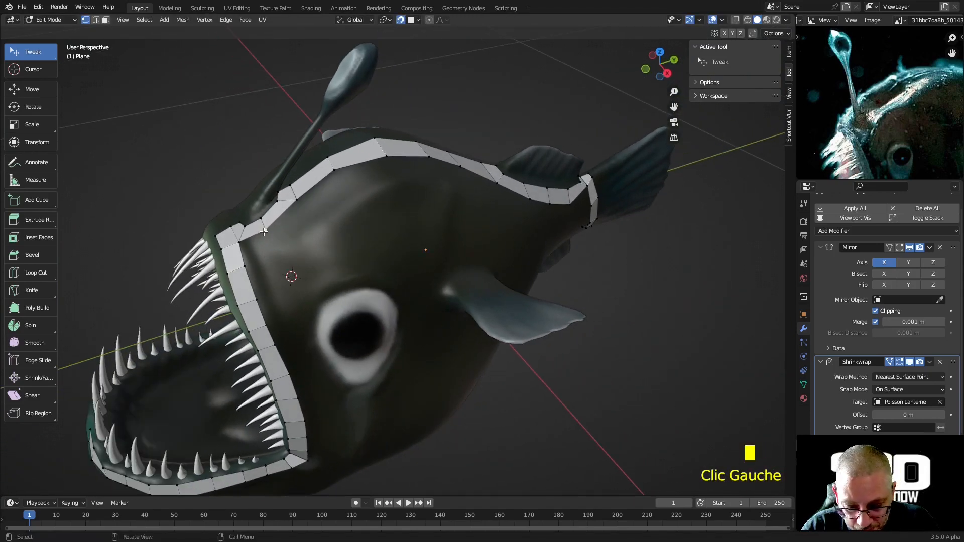
ctrl+click(336, 174)
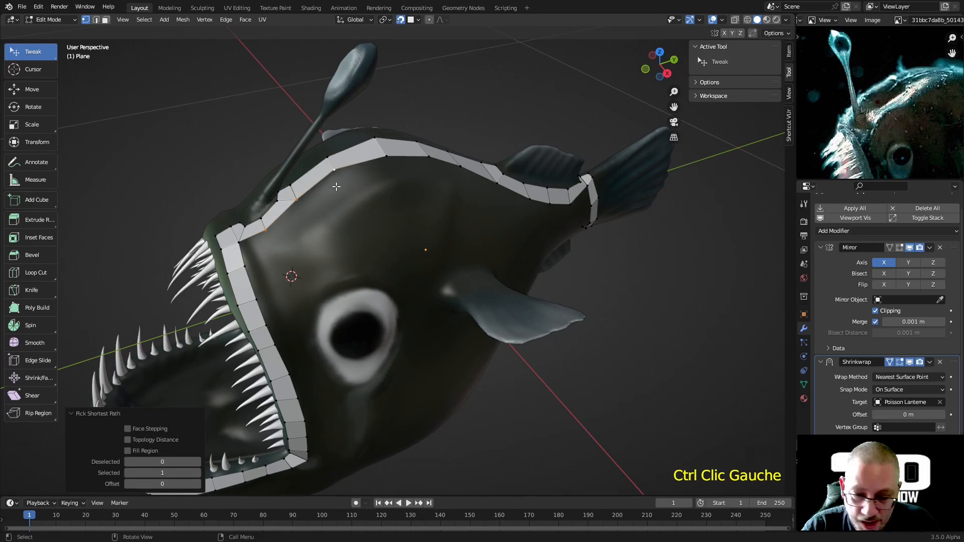
key(e)
click(294, 240)
drag(282, 267, 287, 252)
ctrl+click(278, 254)
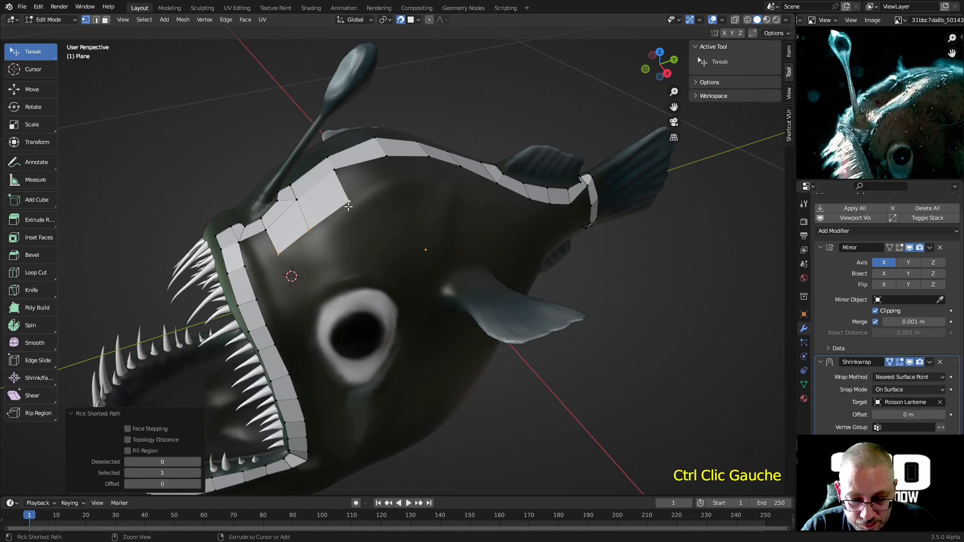
key(e)
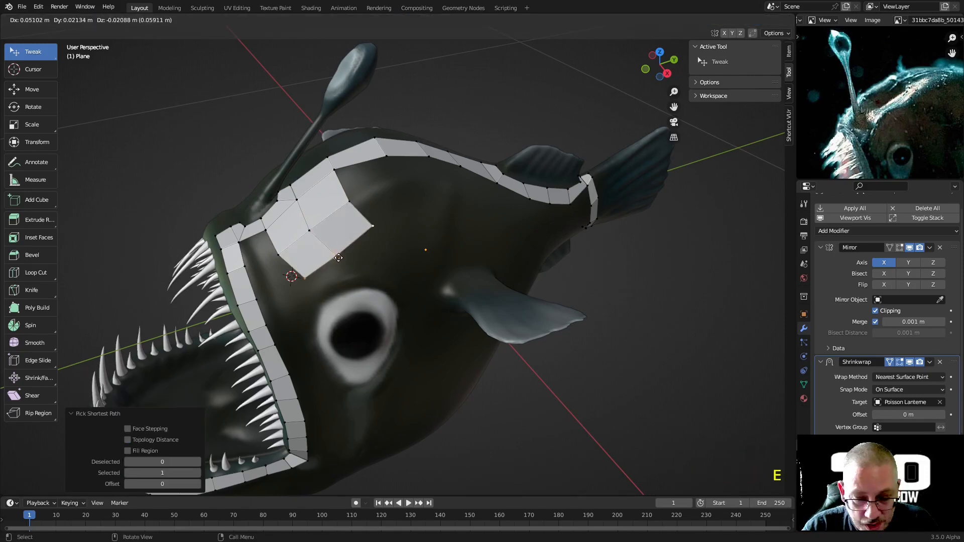
click(365, 254)
Step: Move the new patch's vertices above the eye toward the rear so its faces follow the eye's curve
click(378, 235)
drag(378, 235, 387, 263)
click(350, 201)
drag(350, 201, 357, 204)
drag(309, 230, 315, 230)
middle_drag(309, 293, 261, 251)
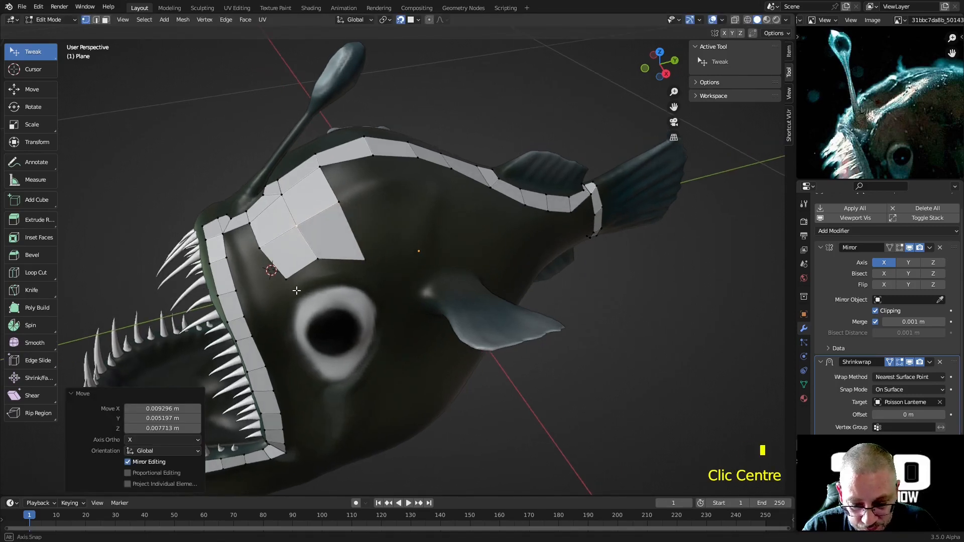
Step: Fill two faces between the mouth strip and the new patch, starting from the gap beside the lure base
click(226, 230)
shift+click(247, 223)
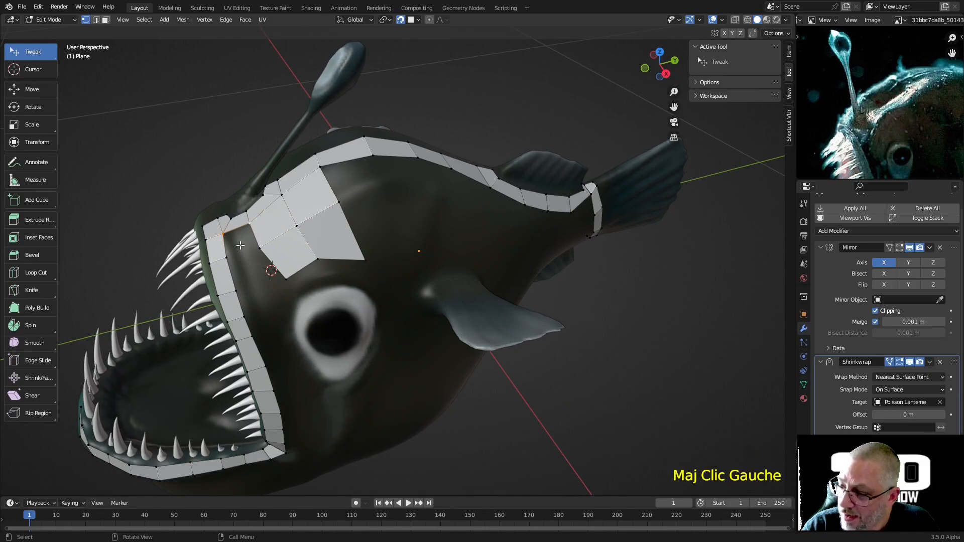
key(f)
key(f)
middle_drag(240, 245, 244, 234)
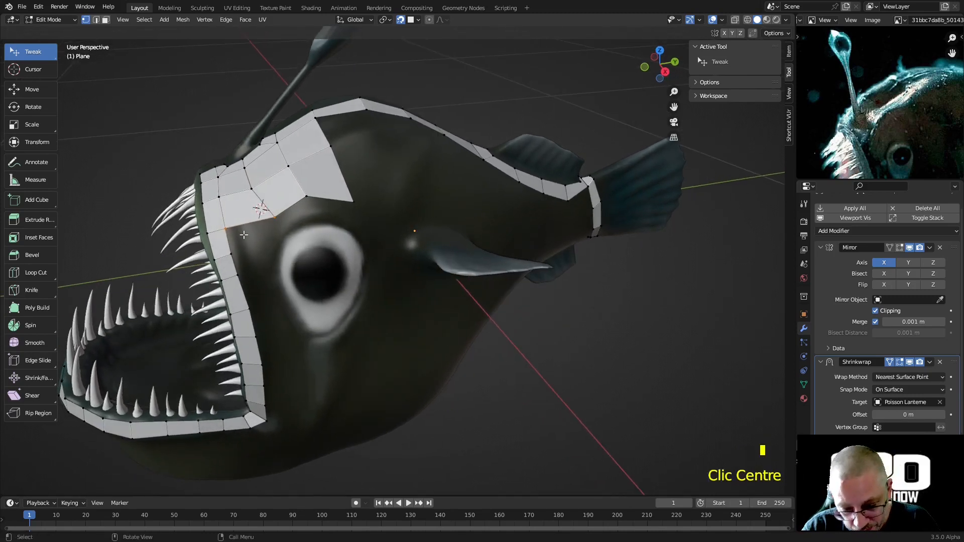
Step: Fill four more faces down the mouth strip in front of the eye, placing each new outer vertex
click(230, 234)
key(f)
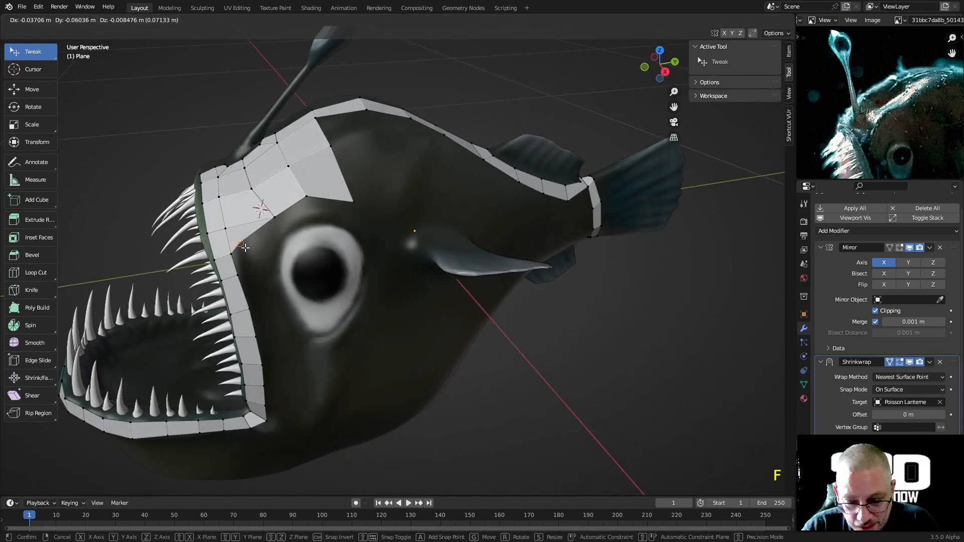
click(258, 245)
click(231, 254)
key(f)
click(261, 276)
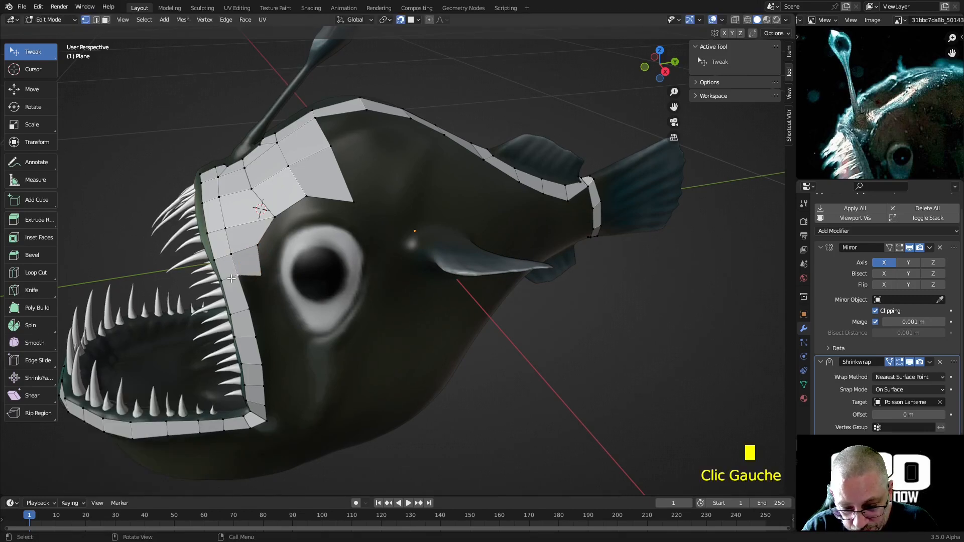
click(248, 303)
key(f)
click(269, 305)
click(255, 336)
key(f)
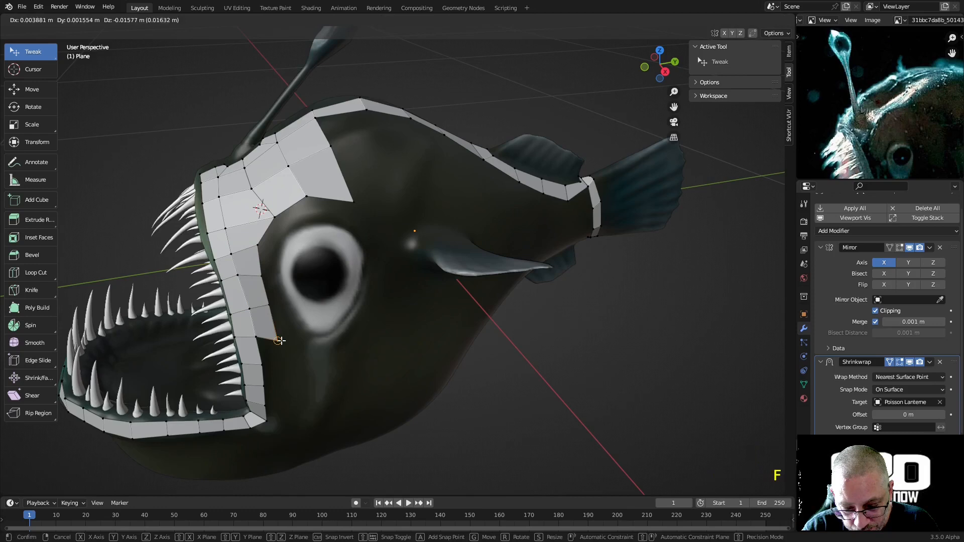
click(267, 341)
Step: Move the patch's lower vertex above the eye slightly toward the mouth
scroll(264, 343, down, 2)
middle_drag(263, 343, 302, 285)
click(301, 287)
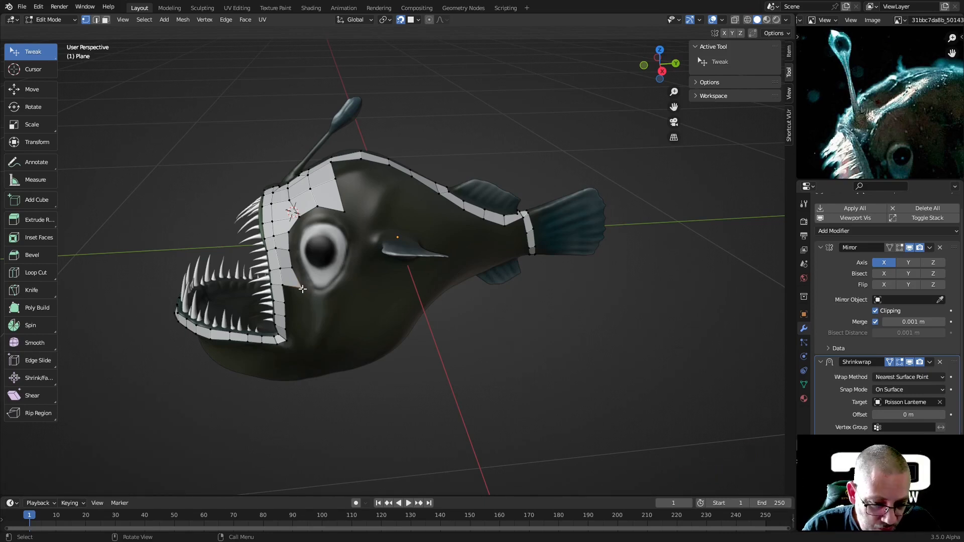
scroll(314, 202, up, 1)
drag(308, 194, 299, 194)
click(269, 201)
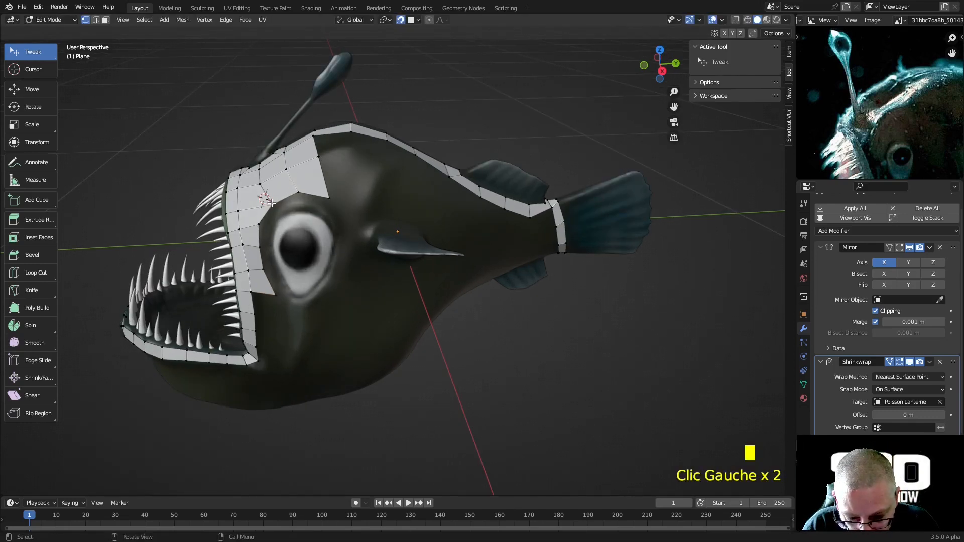
middle_drag(255, 224, 262, 241)
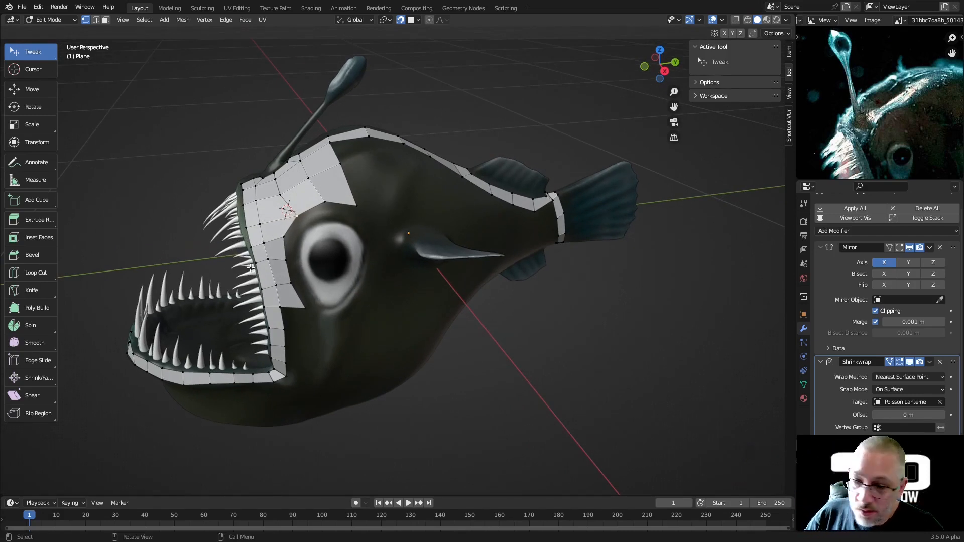
Step: Dissolve the edge loop crossing the face columns between the mouth and the front of the eye
key(2)
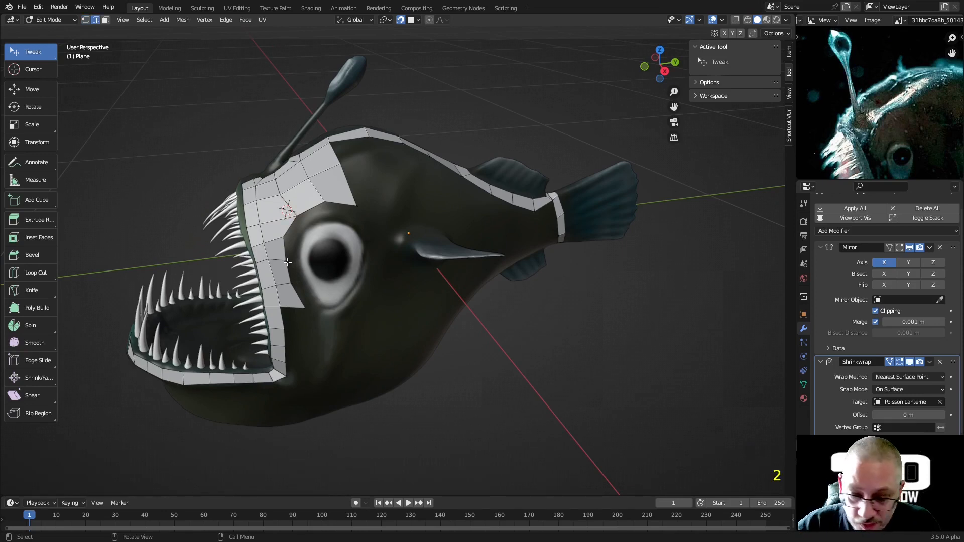
alt+click(279, 257)
right_click(271, 262)
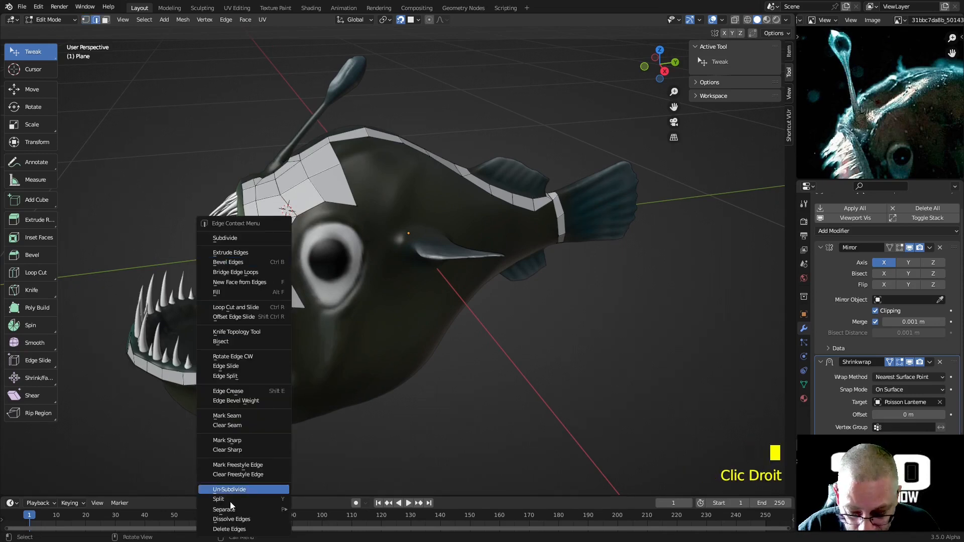
click(233, 516)
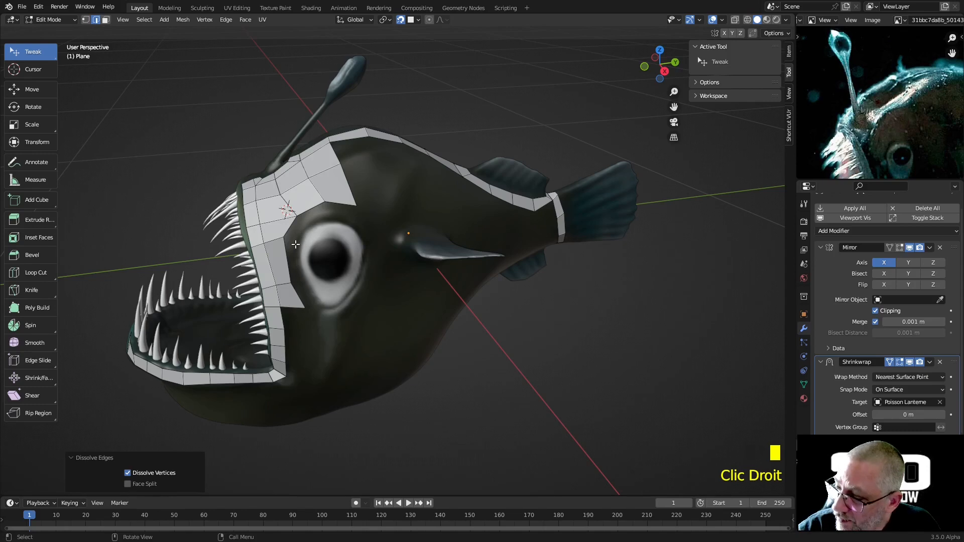
Step: Reposition the vertices between the mouth and the eye downward to even out the faces around the dissolved loop
key(1)
scroll(285, 231, up, 2)
drag(247, 230, 245, 242)
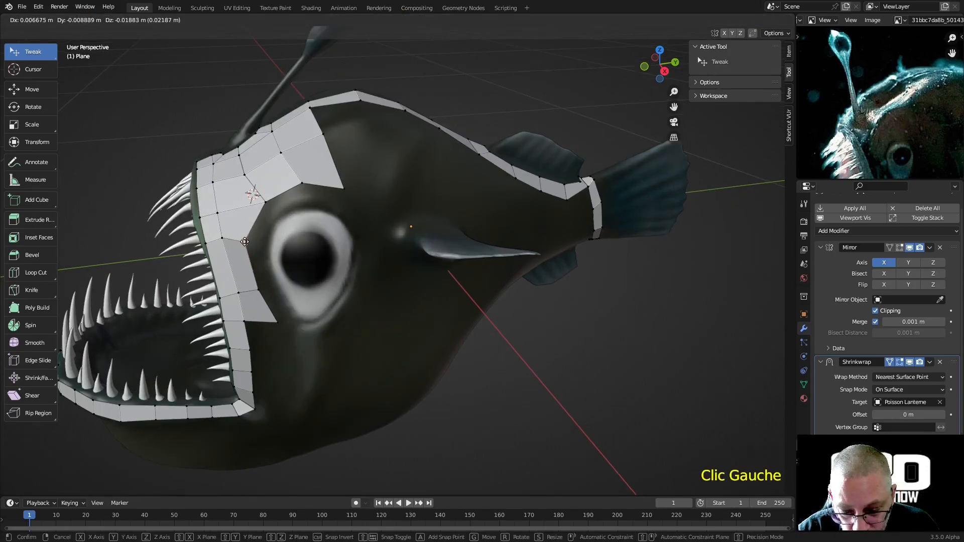
drag(222, 238, 206, 252)
middle_drag(206, 251, 253, 246)
scroll(239, 193, up, 2)
drag(246, 237, 252, 249)
middle_drag(263, 233, 232, 233)
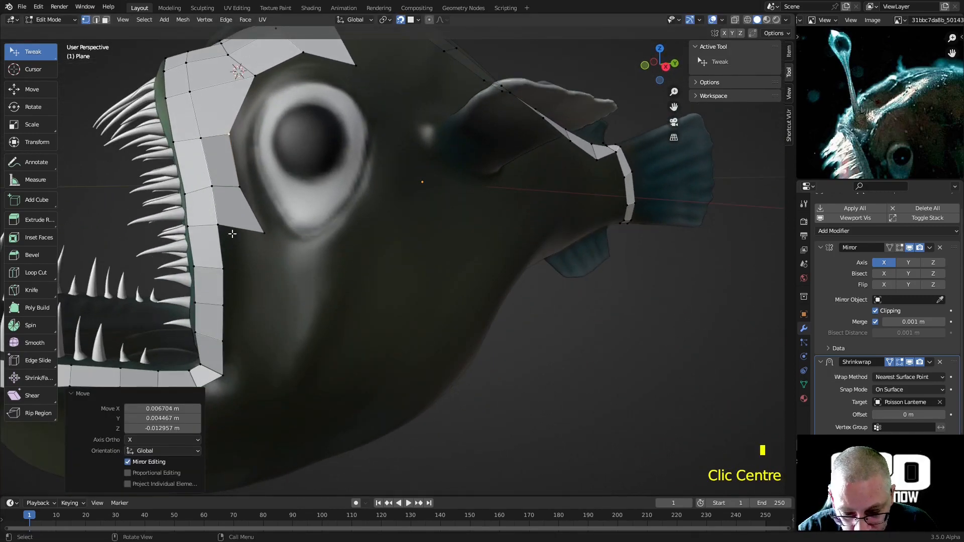
Step: Dissolve the edge crossing the mouth strip below the eye and raise the next edge's vertices to even out the faces
key(2)
click(210, 270)
right_click(210, 270)
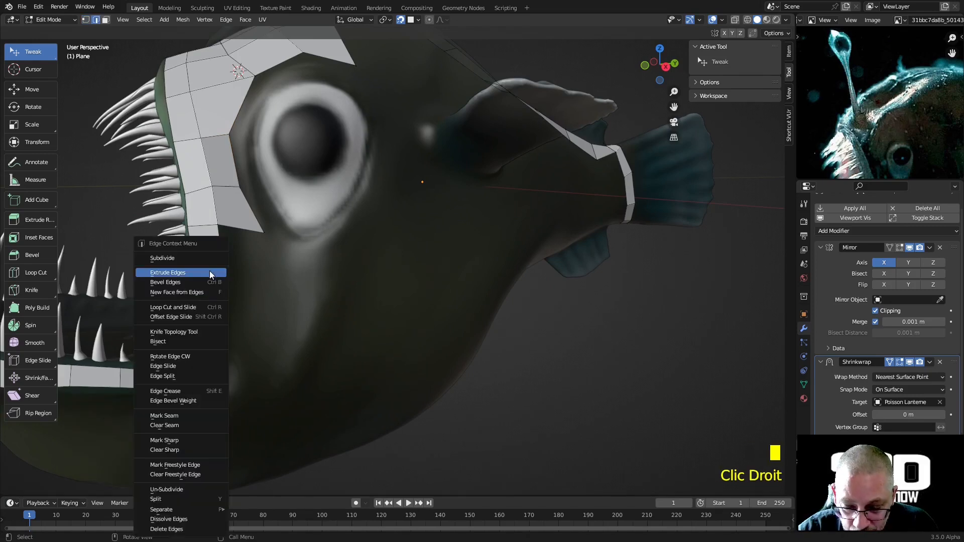
click(198, 517)
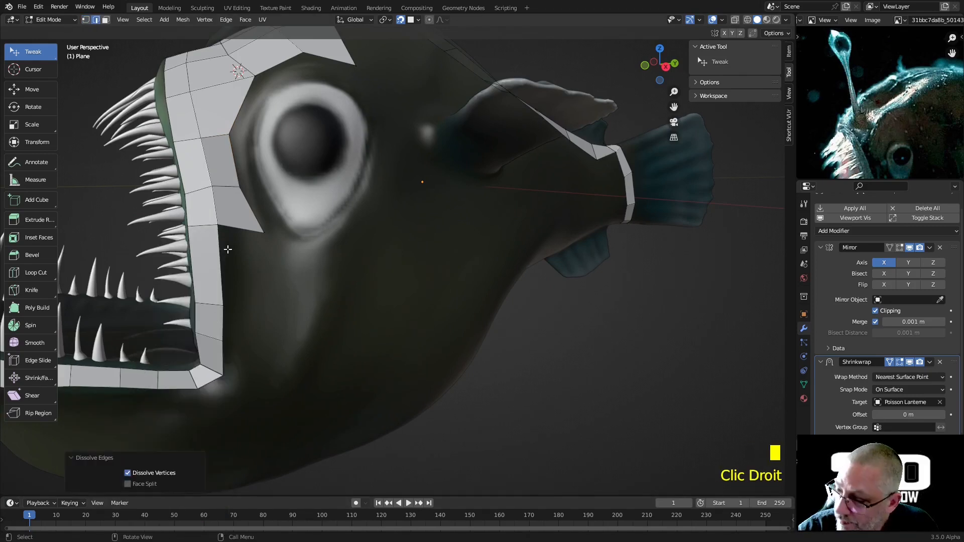
key(1)
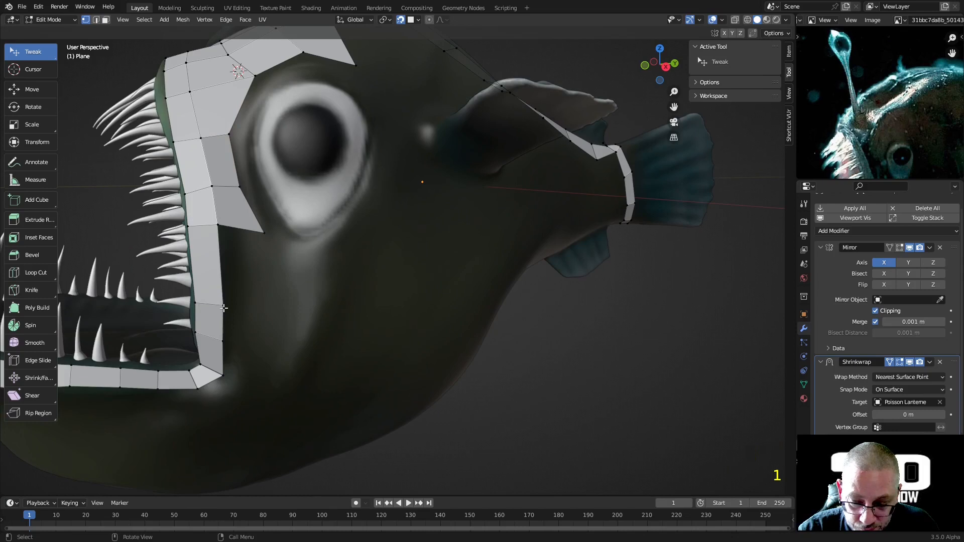
drag(224, 307, 195, 280)
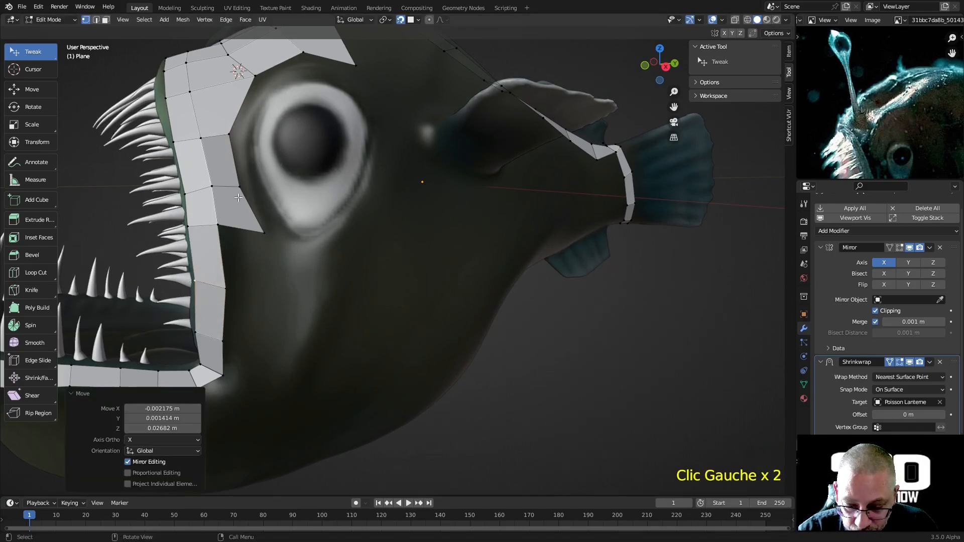
Step: Fill a face between the mouth strip and the patch's lowest edge in front of the eye, placing its outer corner below the eye
click(219, 238)
key(f)
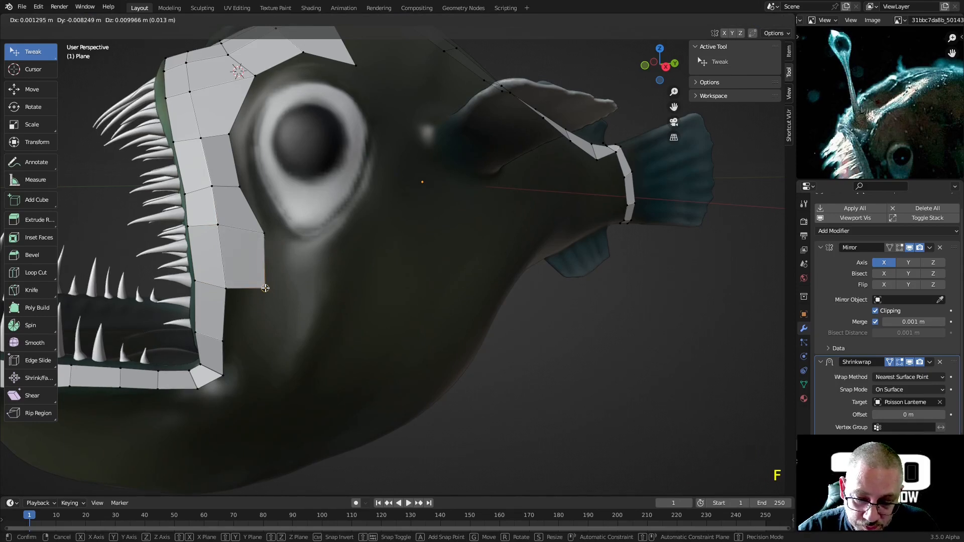
click(265, 288)
shift+click(265, 235)
shift+click(266, 288)
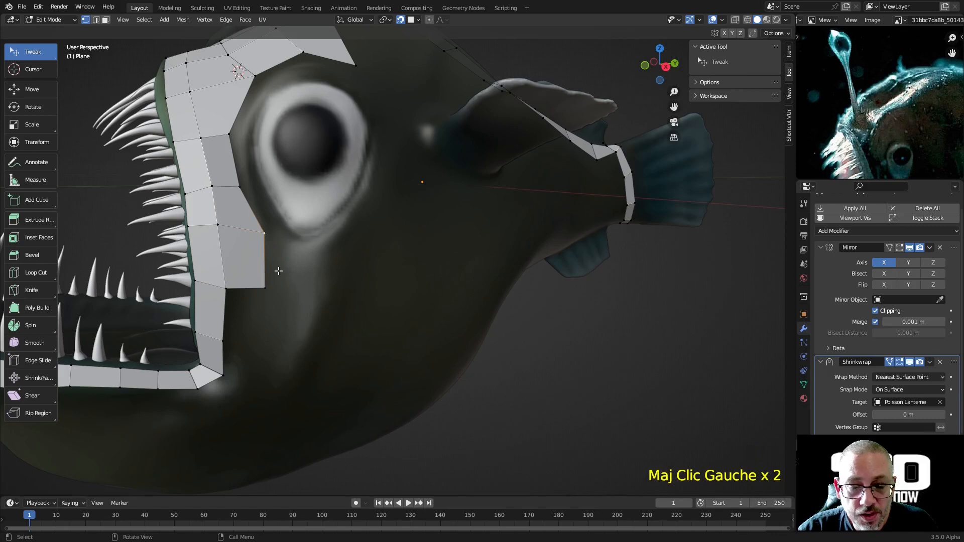
key(e)
right_click(305, 283)
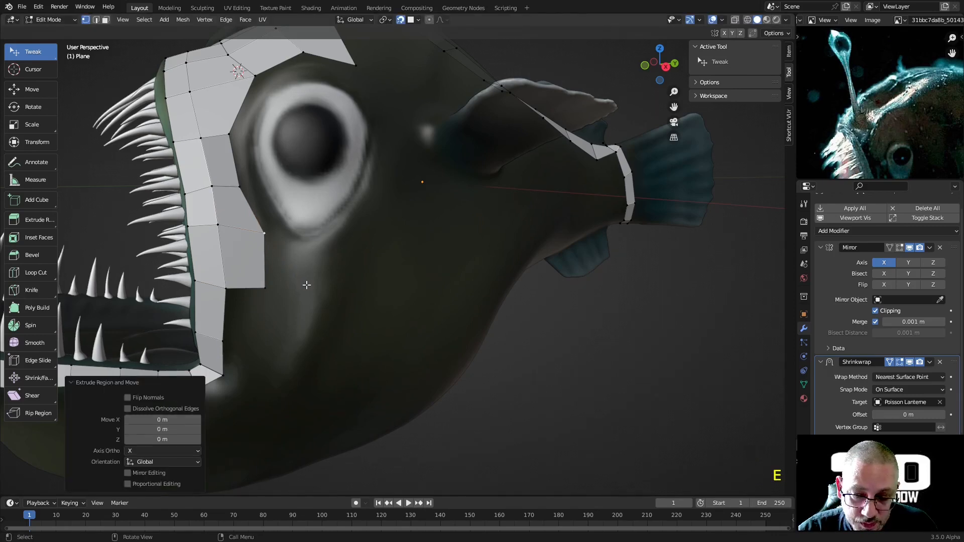
key(ctrl+z)
Step: Extrude the new face's rear edge twice toward the tail to run a strip beneath the eye
shift+click(264, 282)
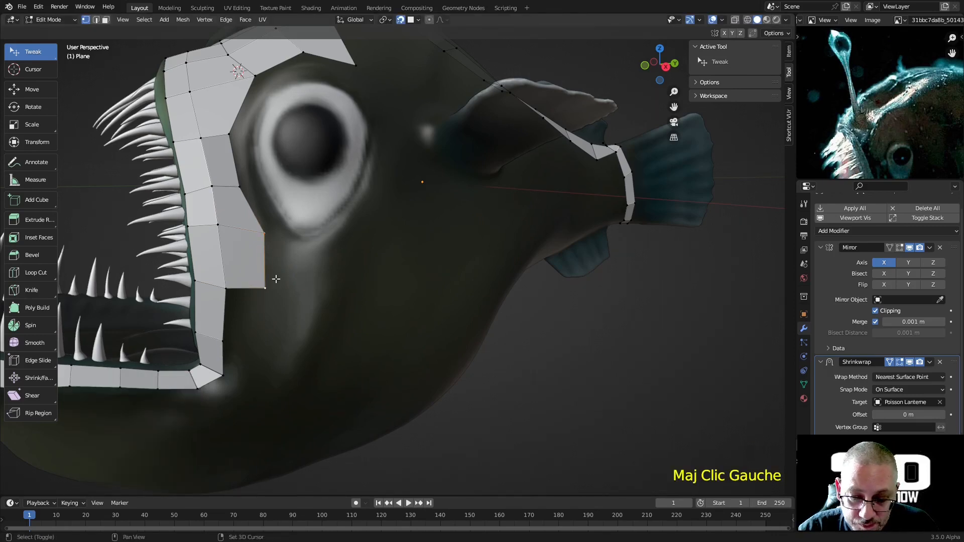
key(e)
click(323, 299)
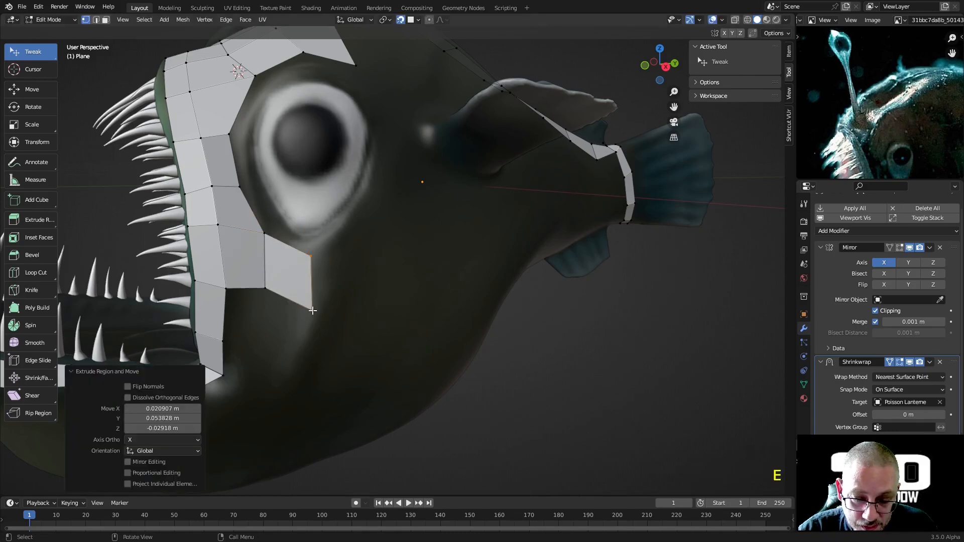
key(e)
click(354, 276)
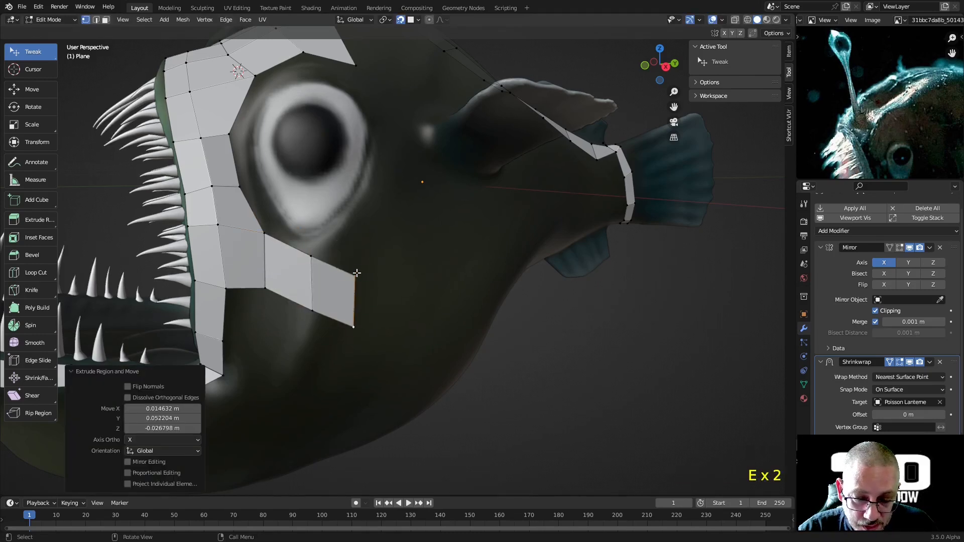
Step: Reposition the vertices of the strip beneath the eye so it curves around the lower eye contour
drag(357, 272, 367, 220)
drag(270, 286, 314, 301)
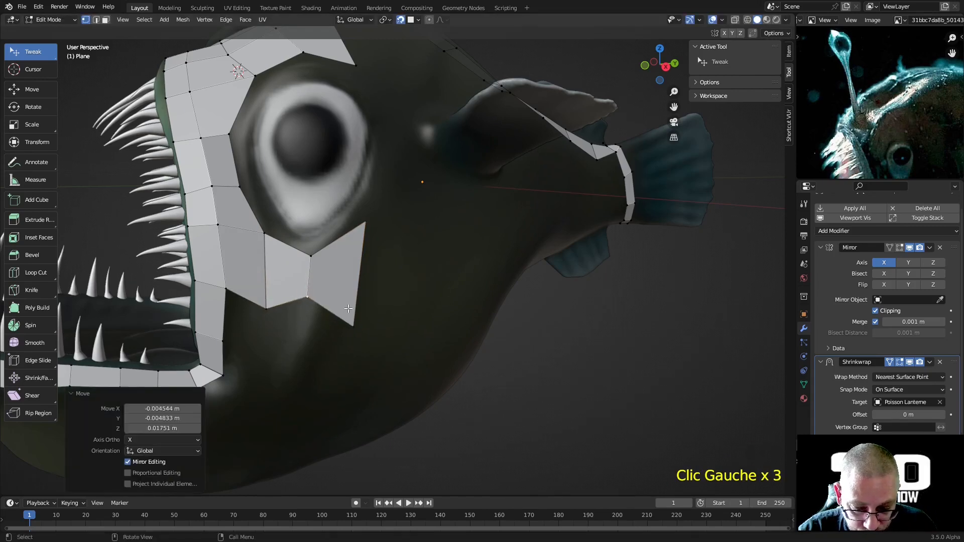
scroll(326, 301, down, 2)
middle_drag(326, 301, 303, 261)
drag(301, 262, 279, 242)
drag(283, 239, 283, 239)
drag(307, 193, 303, 203)
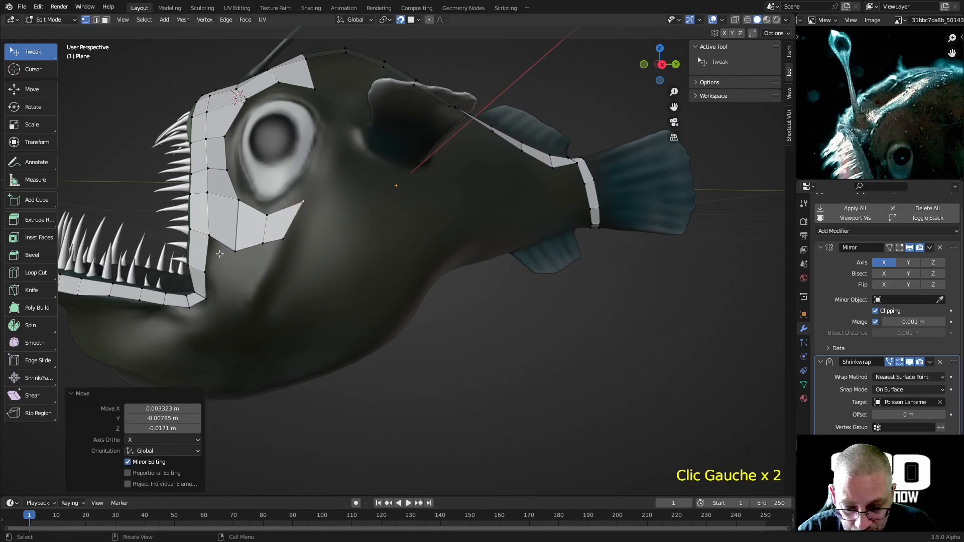
drag(240, 251, 261, 236)
Step: Reposition the lower vertices of the back strip and the patch above the eye, widening the back strip down the flank
middle_drag(261, 236, 304, 237)
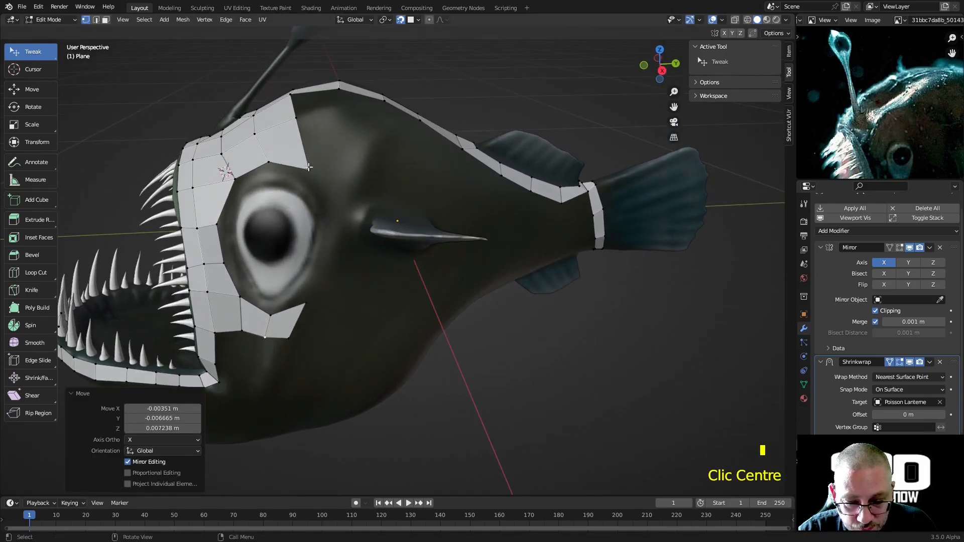
click(294, 92)
middle_drag(318, 110, 346, 249)
click(301, 168)
click(336, 253)
drag(336, 252, 349, 272)
drag(390, 243, 398, 245)
drag(364, 300, 362, 296)
middle_drag(342, 336, 313, 235)
drag(306, 218, 311, 226)
middle_drag(353, 192, 347, 217)
drag(342, 279, 348, 276)
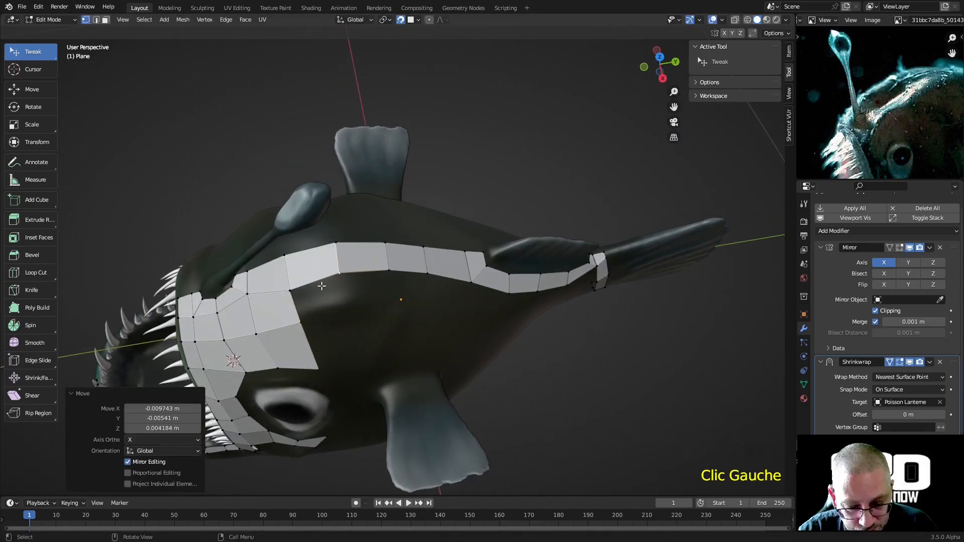
drag(290, 289, 289, 284)
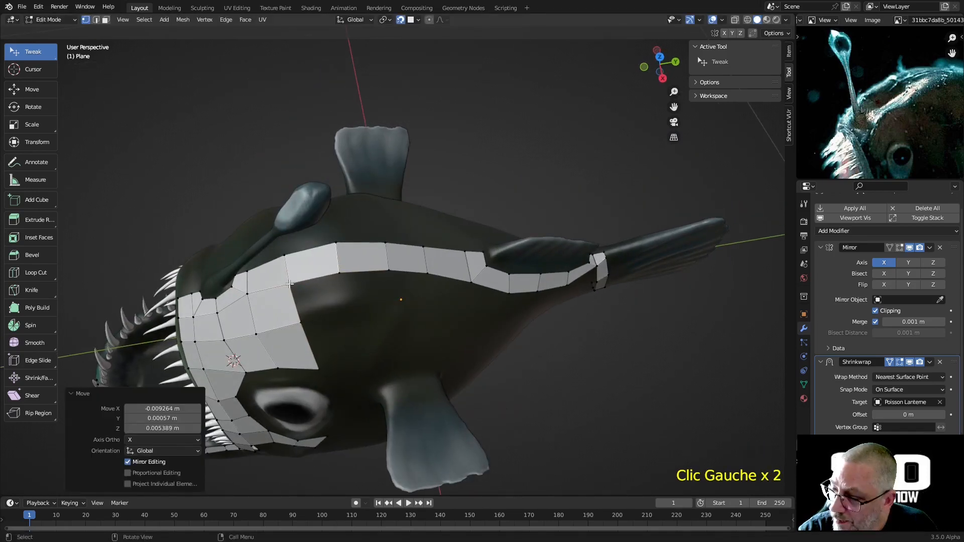
Step: Fill two faces behind the patch above the eye, continuing down from the back strip, and place their outer vertices
key(f)
click(346, 314)
click(301, 324)
key(f)
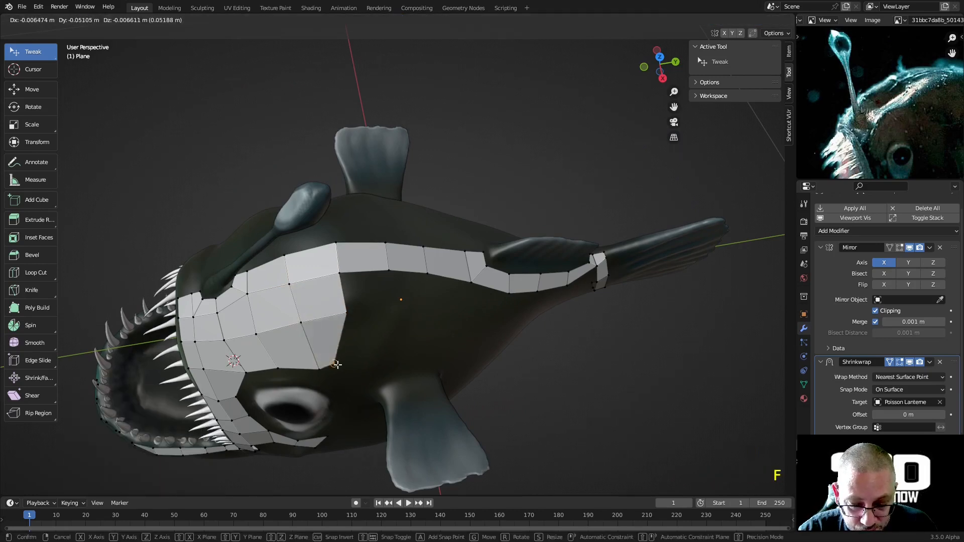
click(337, 364)
middle_drag(337, 364, 346, 329)
Step: Extrude the patch's rear lower edge down behind the eye in three segments, shaping the corners to follow the eye
click(328, 227)
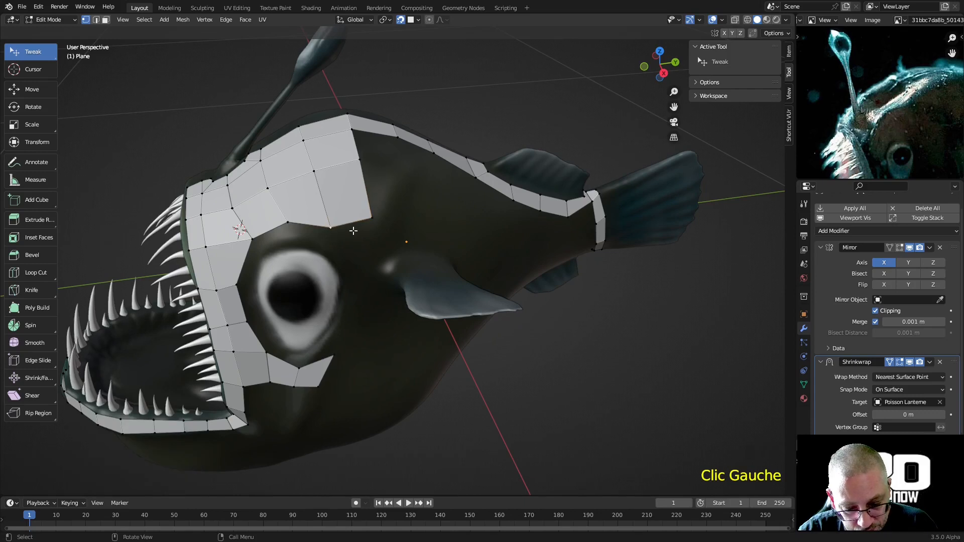
key(e)
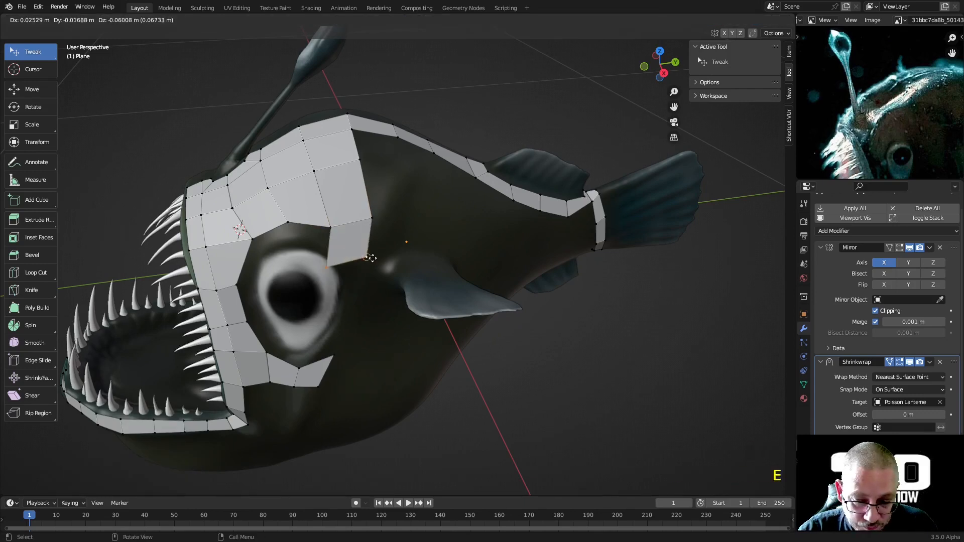
click(393, 256)
drag(393, 256, 370, 262)
shift+click(351, 265)
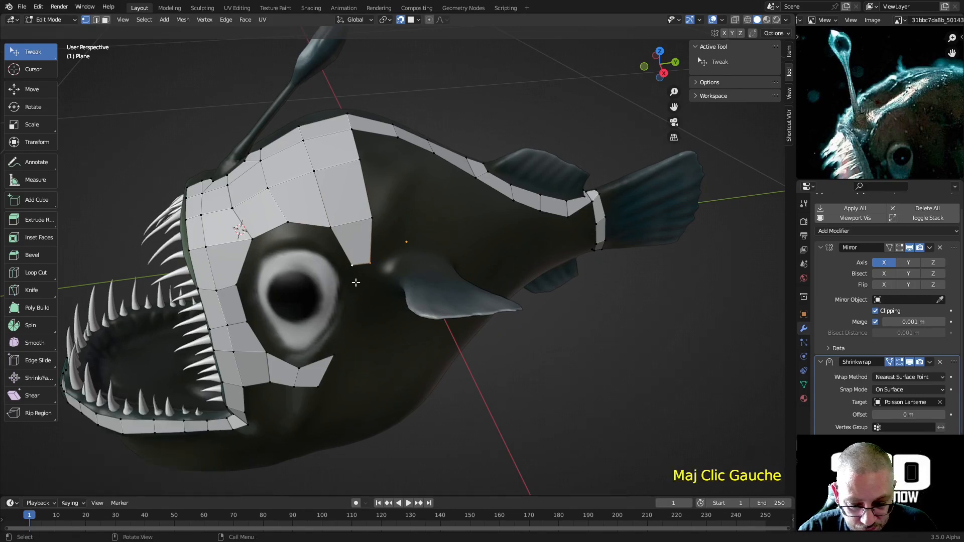
key(e)
click(356, 312)
key(e)
click(364, 345)
drag(369, 338, 396, 334)
Step: Adjust the vertices of the patch above the eye and along the back to even out the faces
middle_drag(396, 334, 367, 327)
drag(303, 187, 308, 194)
drag(302, 146, 300, 141)
drag(308, 196, 305, 199)
middle_drag(308, 131, 344, 202)
drag(349, 213, 348, 206)
Step: Extrude the second back-strip edge behind the patch down toward the pectoral fin and add one centred loop cut across it
click(395, 213)
shift+click(434, 224)
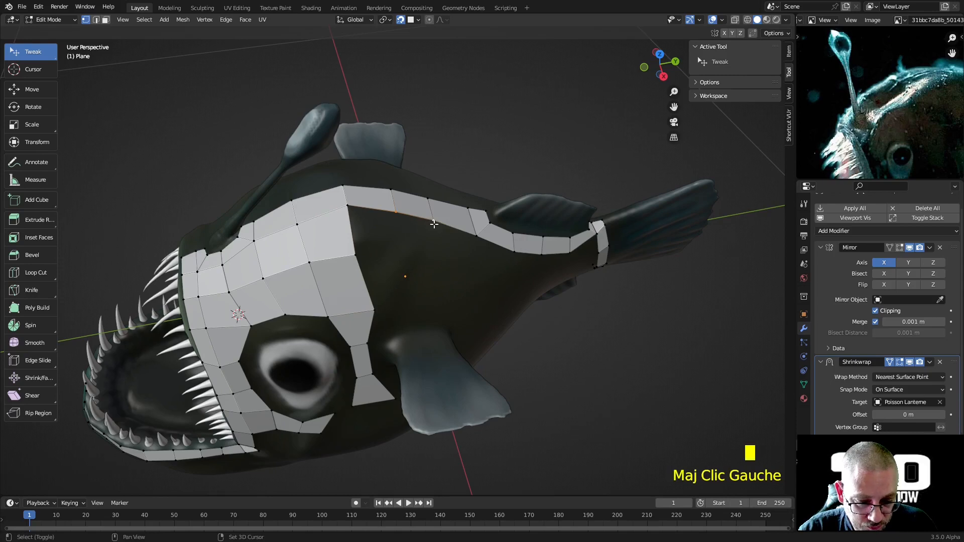
key(e)
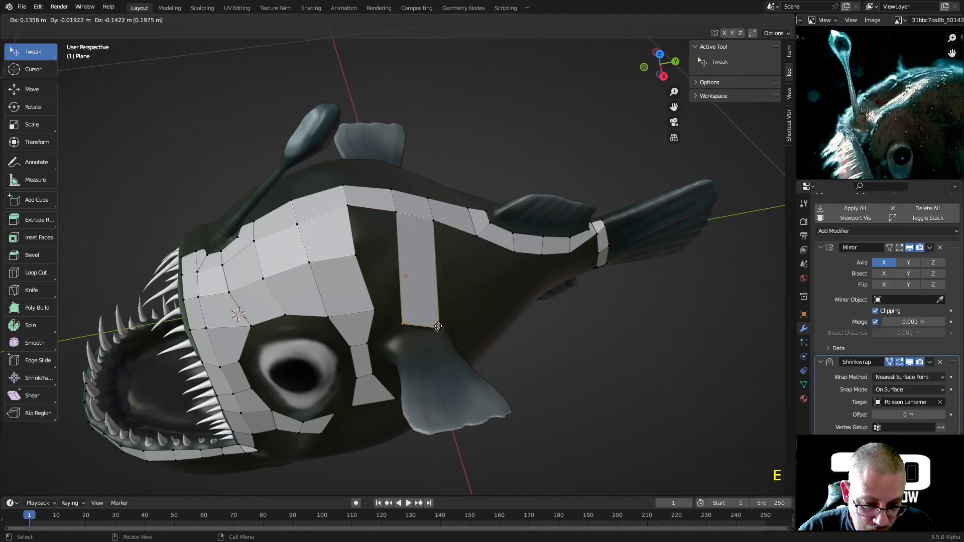
click(437, 323)
key(ctrl+r)
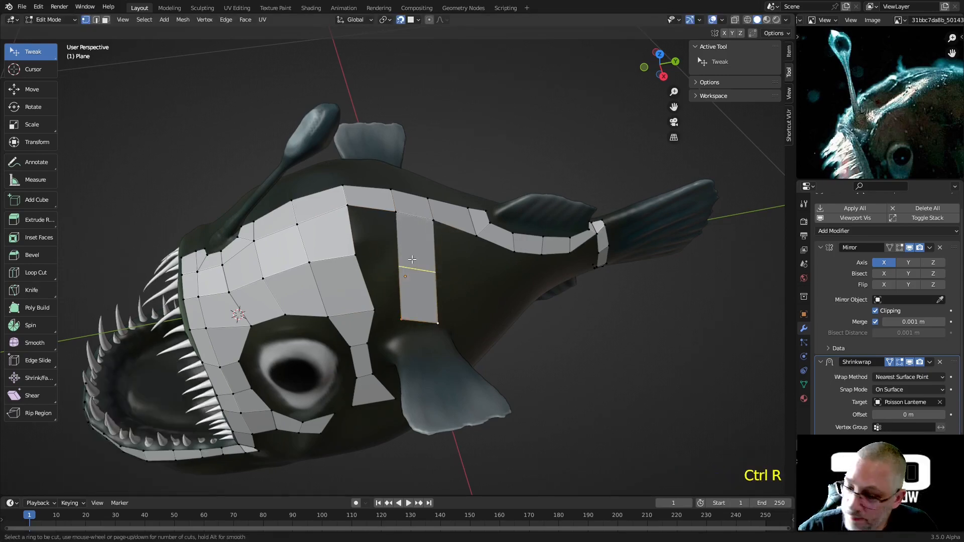
click(411, 259)
right_click(412, 259)
Step: Reposition the vertices of the new flank strip and the adjacent patch corner above the pectoral fin
drag(409, 271, 442, 262)
middle_drag(417, 263, 365, 229)
drag(365, 229, 353, 212)
drag(402, 244, 383, 217)
drag(408, 181, 396, 178)
drag(333, 207, 330, 210)
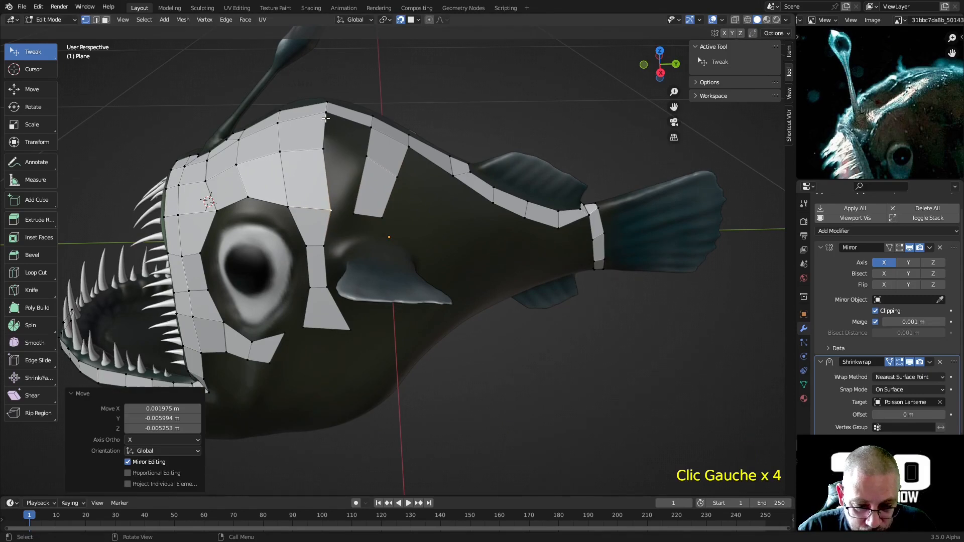
Step: Fill the two faces between the patch above the eye and the new flank strip
click(325, 118)
shift+click(361, 131)
key(f)
key(f)
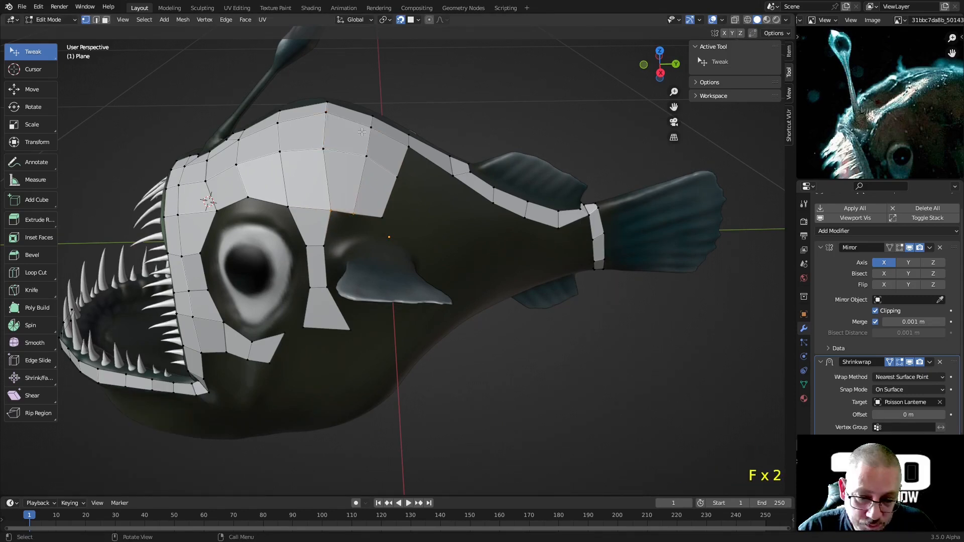
Step: Merge the end vertex of the strip beneath the eye with the behind-eye strip's corner at center, and move the lower corner tailward
middle_drag(360, 187, 355, 243)
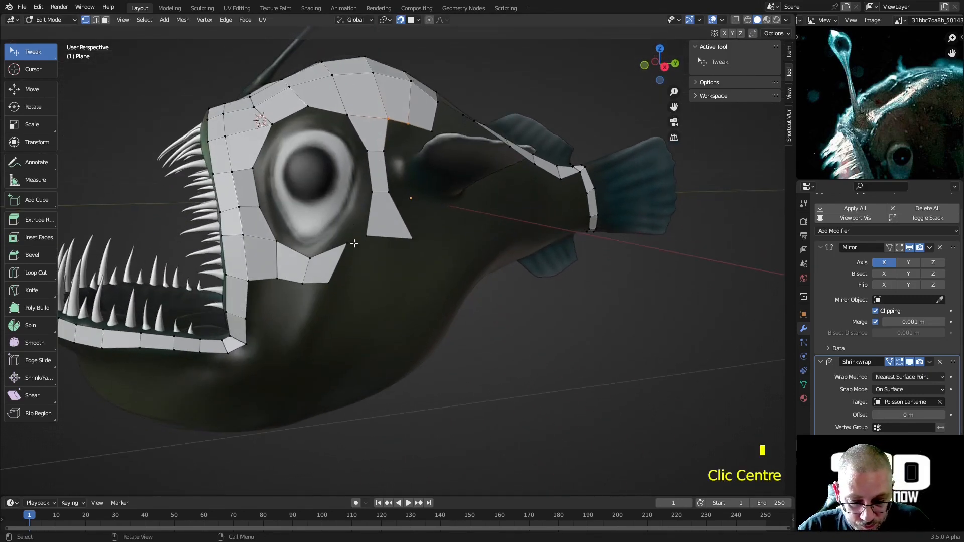
click(355, 245)
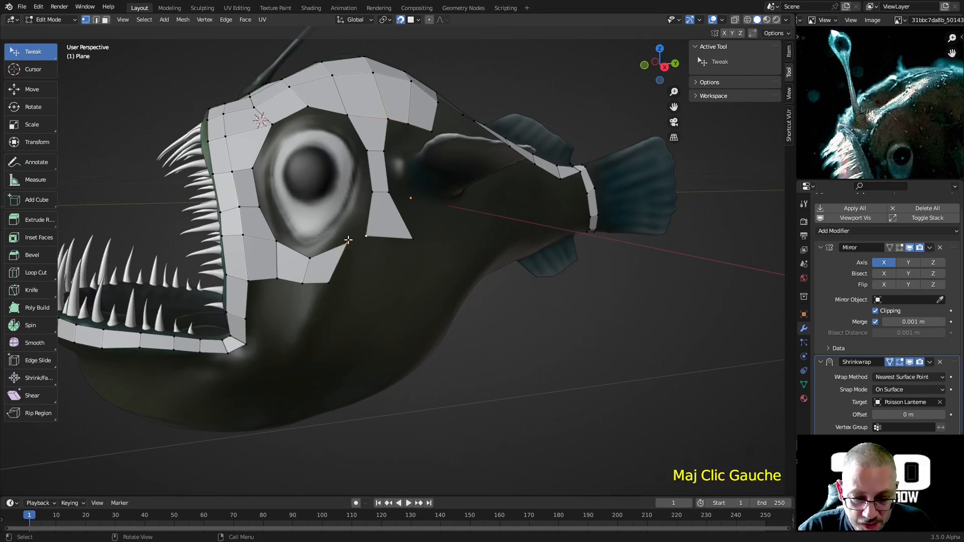
key(m)
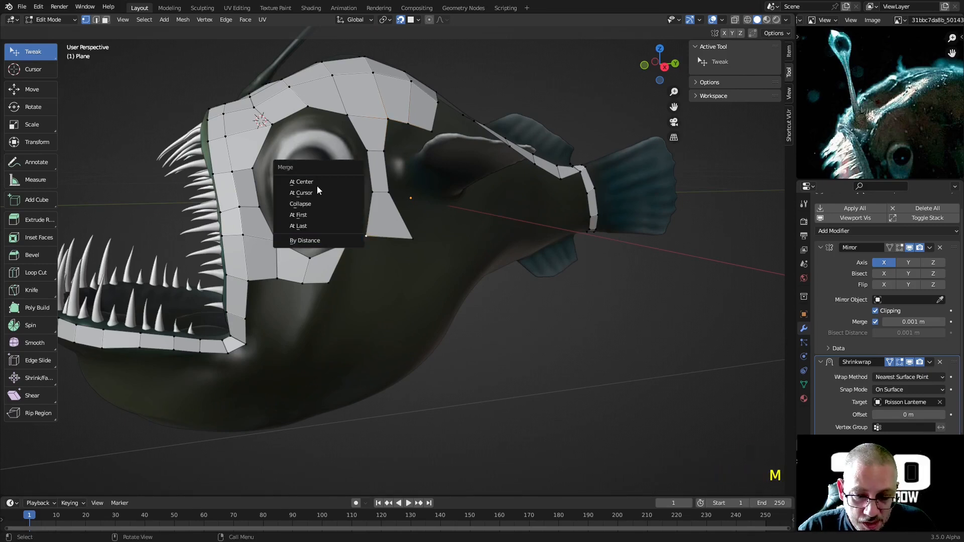
click(316, 183)
click(336, 283)
drag(336, 283, 358, 284)
Step: Extrude the below-eye strip's end edge toward the tail and merge its upper vertex with the behind-eye strip's rear corner
double_click(365, 244)
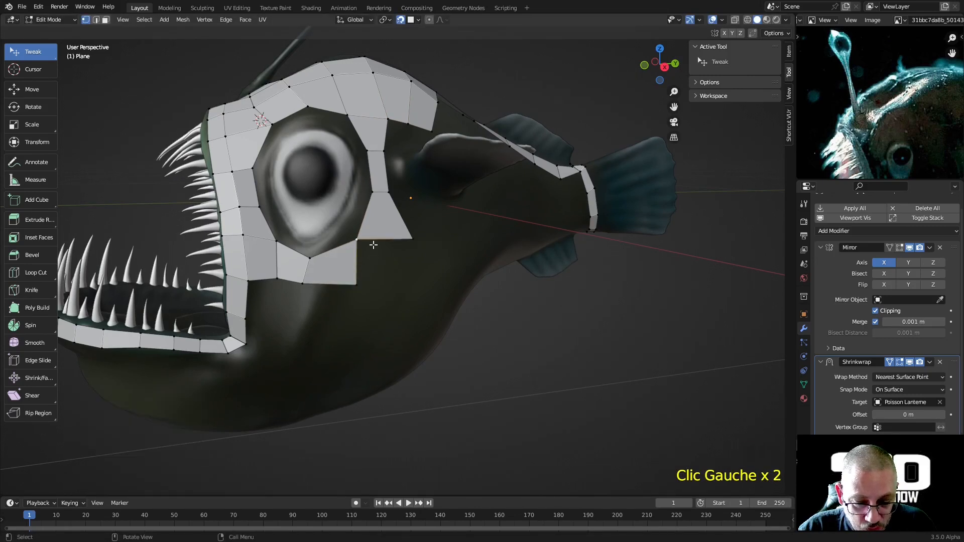
shift+click(359, 283)
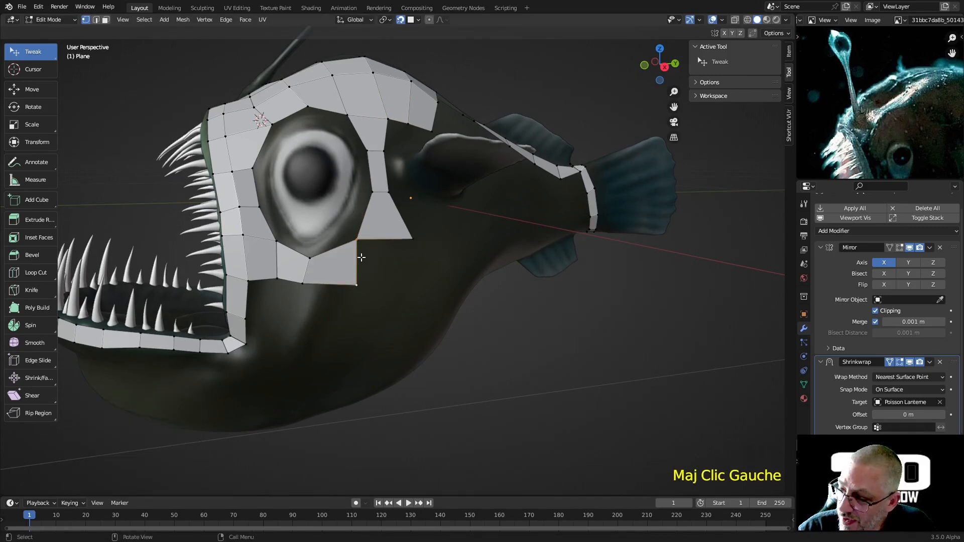
key(e)
click(415, 247)
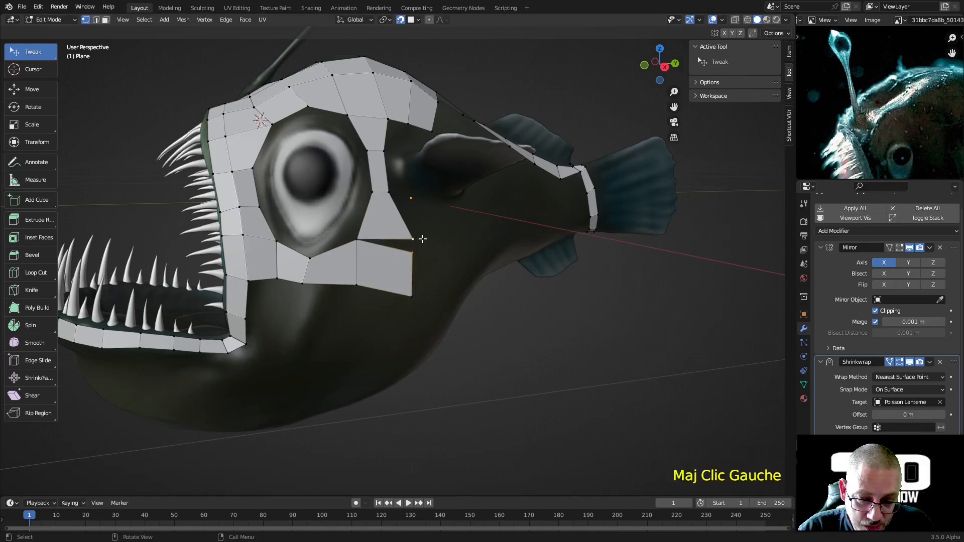
key(m)
click(416, 239)
Step: Reposition the merged corner and the lower vertices of the strip beneath the eye to smooth its outline
drag(414, 247, 411, 234)
drag(302, 284, 311, 257)
drag(353, 286, 340, 283)
drag(412, 301, 401, 292)
Step: Extrude the lower edge of the strip's rearmost face down across the cheek in two segments
scroll(349, 285, down, 2)
middle_drag(348, 285, 349, 262)
shift+click(359, 225)
shift+click(385, 232)
click(386, 227)
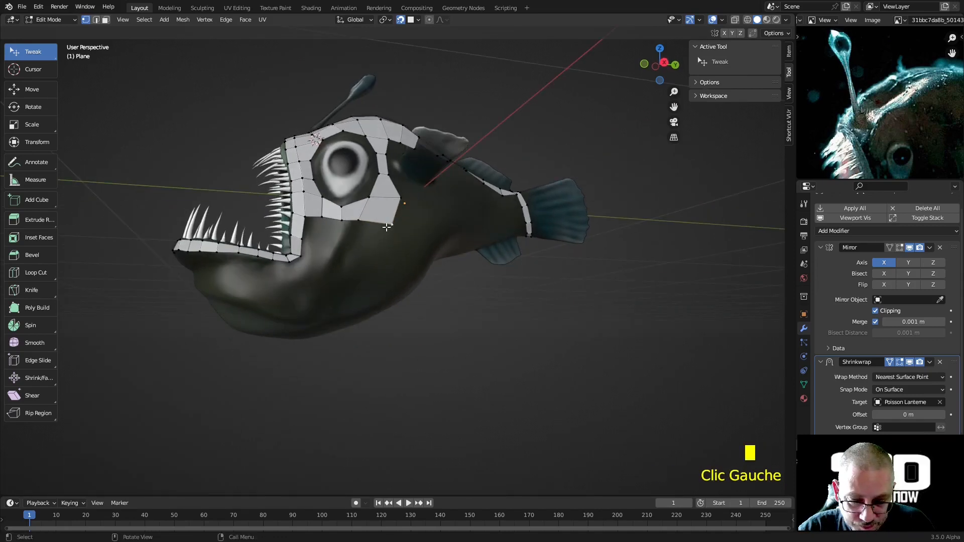
mouse_move(377, 235)
middle_down()
mouse_move(364, 237)
mouse_move(373, 238)
middle_up()
key(e)
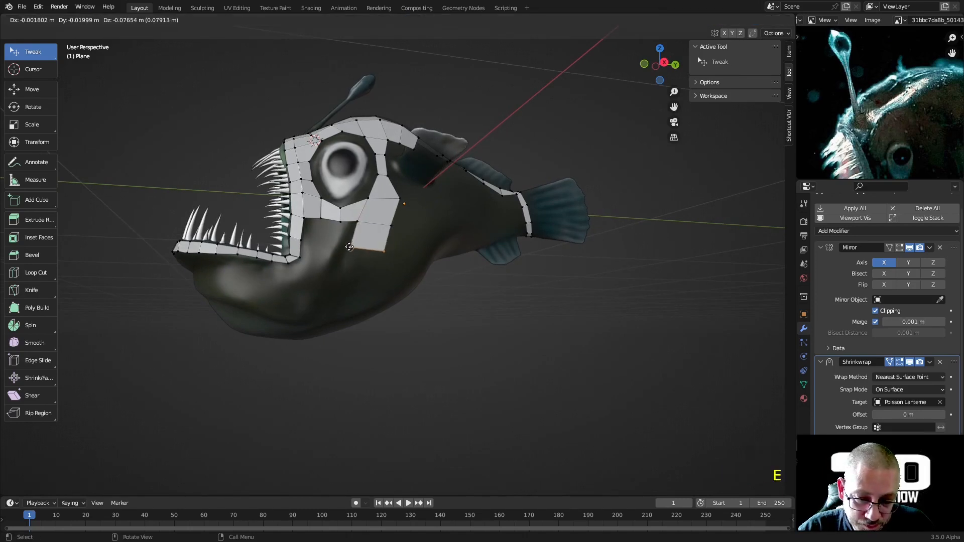
key(e)
click(333, 269)
middle_drag(329, 285, 332, 256)
Step: Extrude the cheek strip three more segments down around the belly toward its underside
key(e)
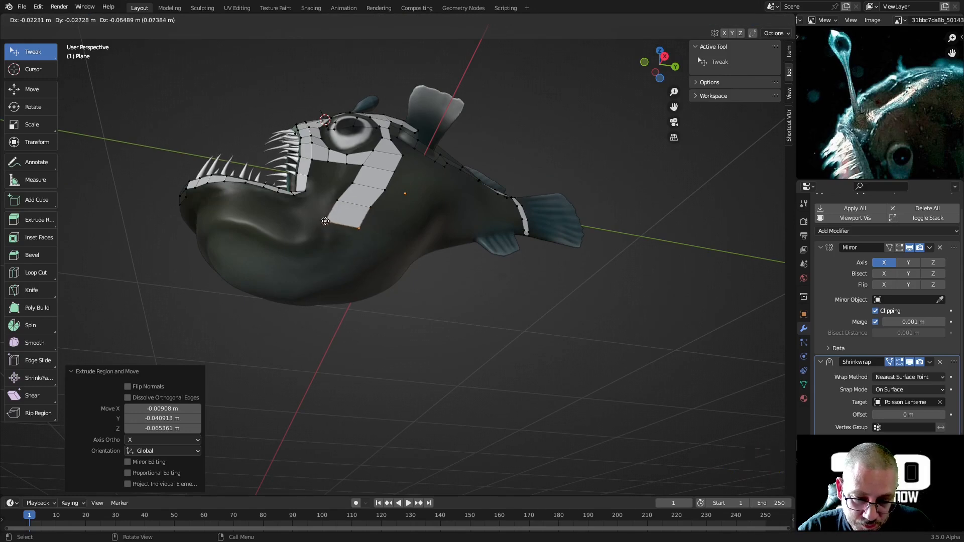
click(324, 226)
middle_drag(324, 226, 339, 185)
key(e)
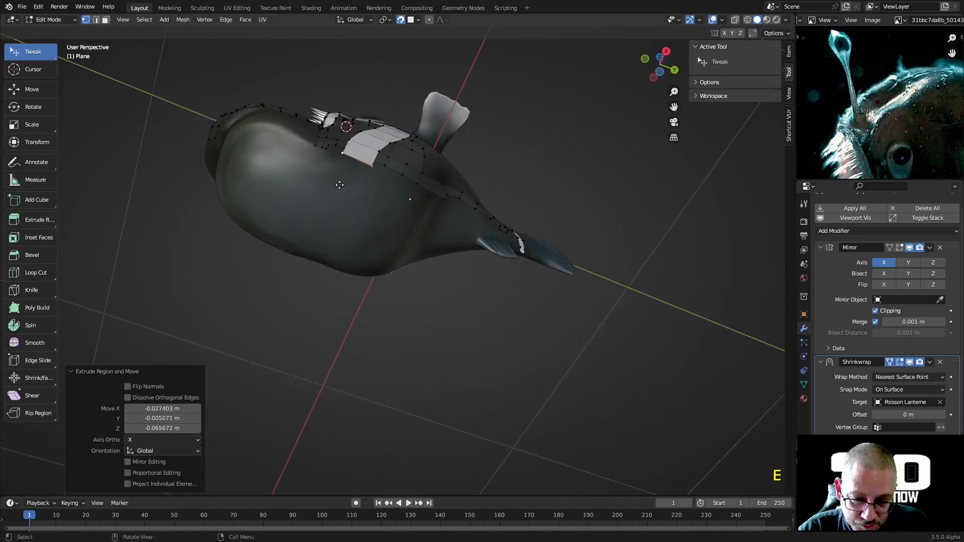
click(325, 210)
key(e)
click(309, 233)
Step: Extrude the front edge of the lower cheek strip's face three segments forward along the side of the lower jaw
middle_drag(310, 233, 354, 298)
click(311, 300)
shift+click(296, 280)
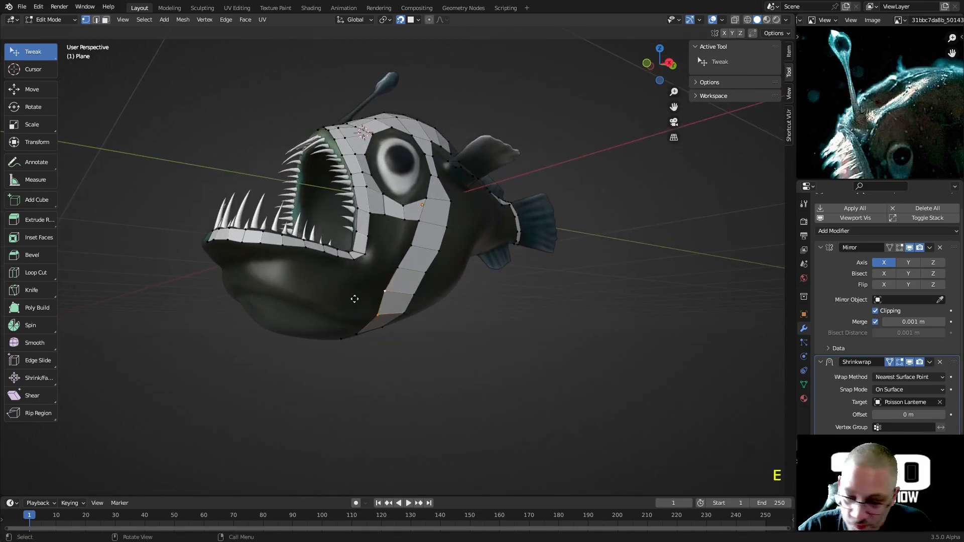
key(e)
click(350, 286)
key(e)
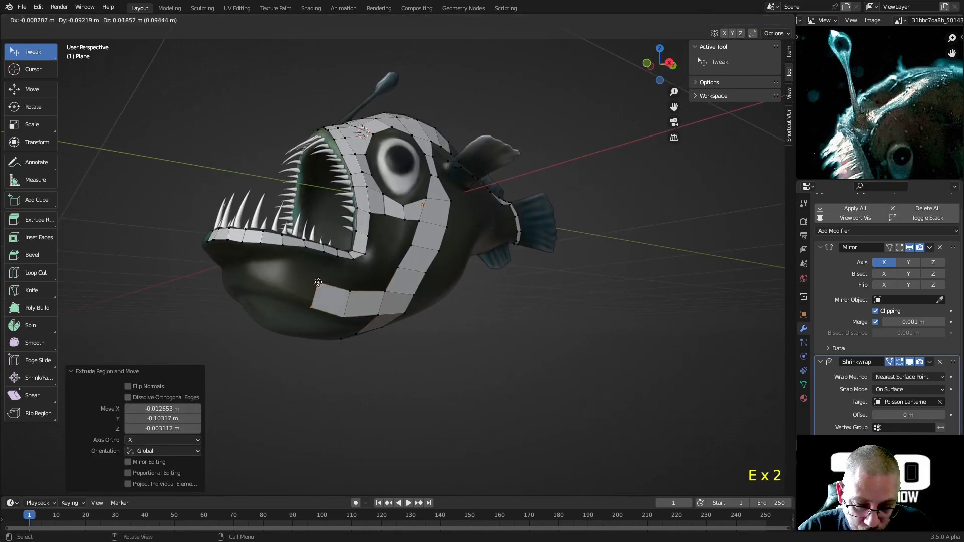
click(314, 279)
key(e)
click(284, 271)
Step: Extrude the jaw strip two more segments around the front of the lower jaw toward the chin
middle_drag(283, 272, 342, 274)
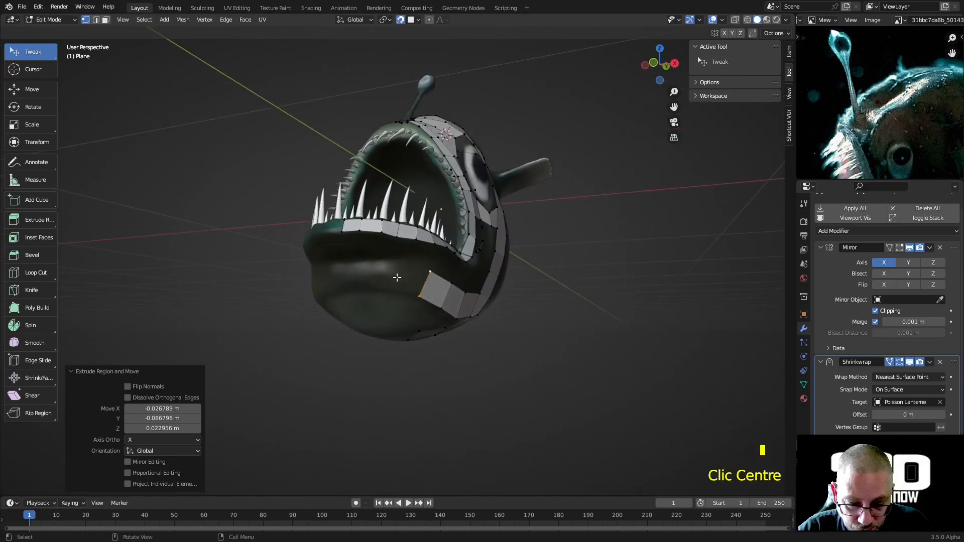
key(e)
click(379, 283)
key(e)
click(359, 287)
key(e)
click(318, 286)
key(ctrl+z)
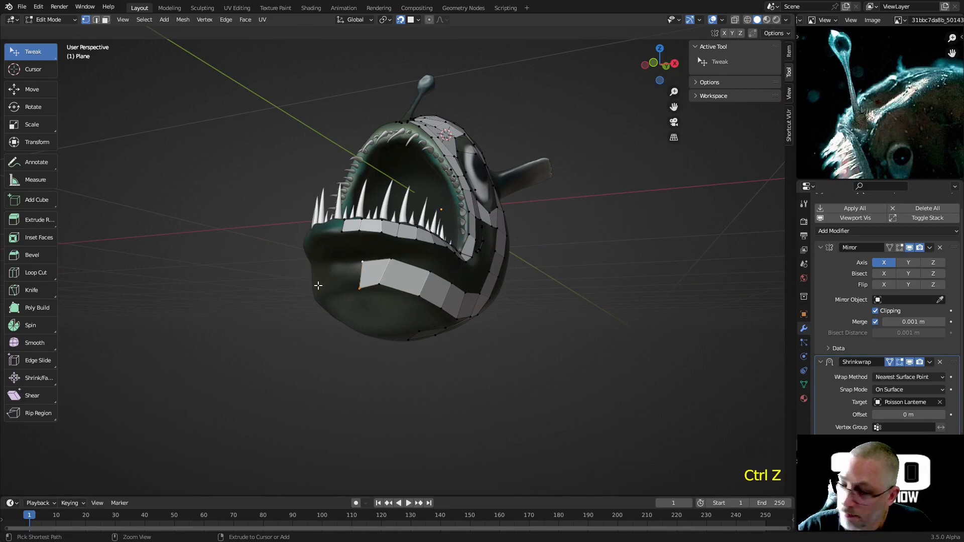
Step: Reposition the jaw strip's upper and lower vertices to bring its end toward the chin and even out the face spacing
scroll(367, 267, up, 2)
drag(333, 264, 299, 266)
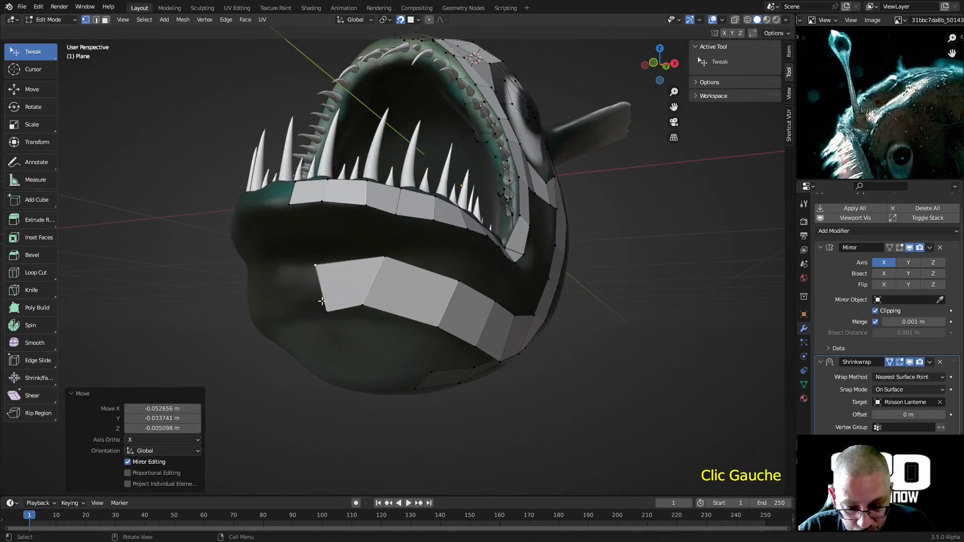
click(324, 309)
drag(325, 309, 302, 300)
drag(384, 258, 364, 264)
drag(367, 305, 376, 305)
drag(458, 281, 429, 271)
drag(437, 327, 414, 312)
middle_drag(414, 311, 241, 249)
drag(241, 248, 206, 235)
drag(232, 295, 196, 275)
Step: Add a centred loop cut across a long face of the jaw strip and adjust the neighbouring upper vertices
key(ctrl+r)
click(266, 265)
right_click(266, 265)
drag(256, 251, 258, 248)
drag(307, 268, 318, 262)
Step: Extrude the lower edge of the face beneath the eye down across the cheek in two segments
middle_drag(357, 218, 322, 231)
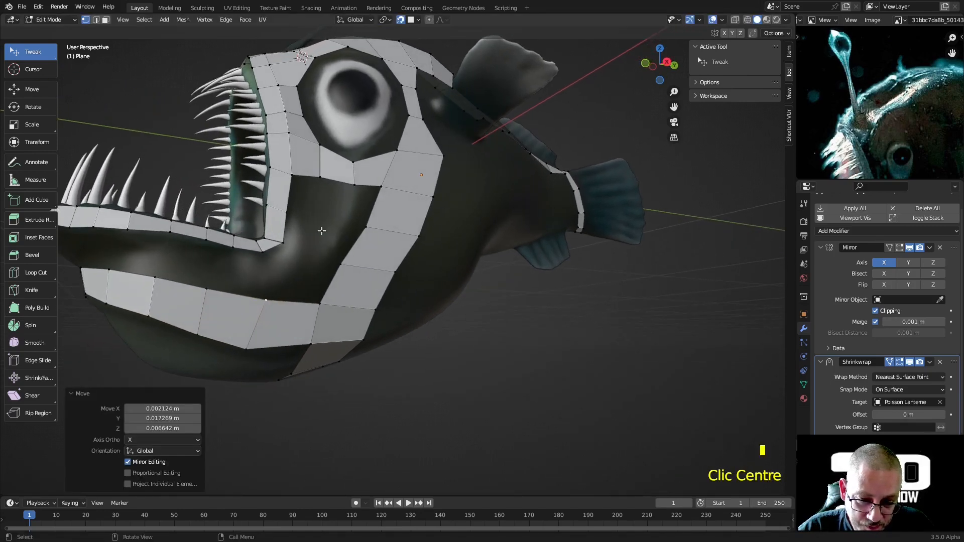
click(318, 179)
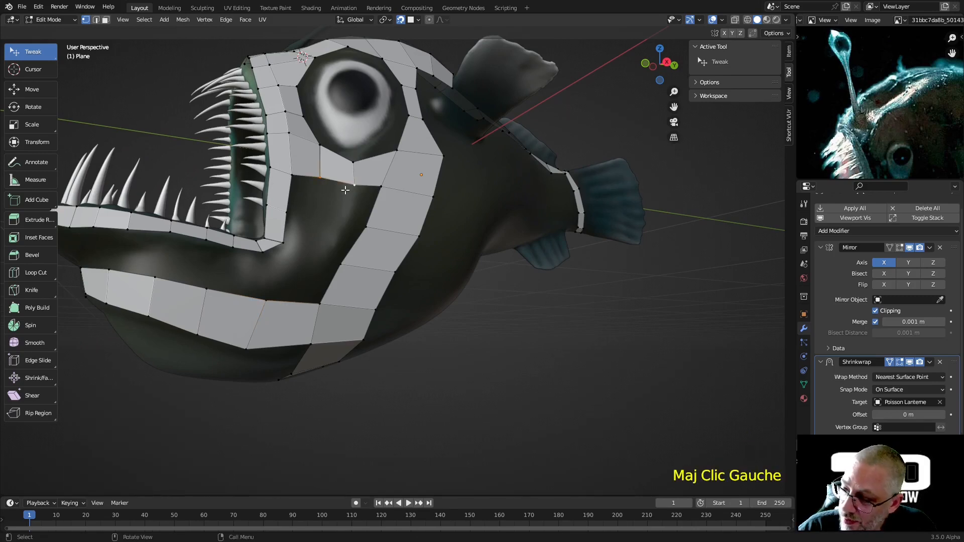
key(e)
click(335, 225)
key(e)
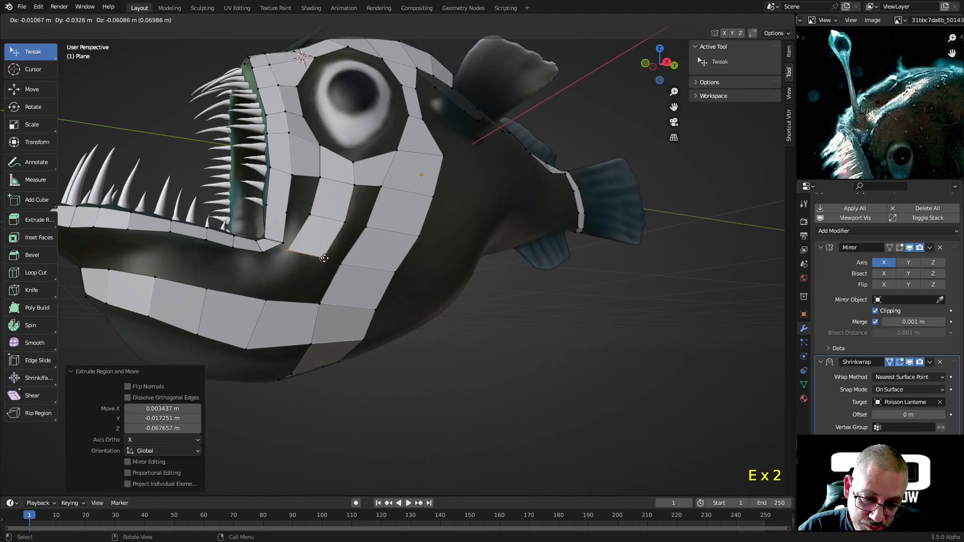
click(330, 260)
Step: Fill the gaps between the new cheek strip and the strips on both sides, adjusting its vertices to fit
mouse_move(312, 216)
mouse_down()
mouse_move(321, 218)
mouse_move(304, 216)
mouse_up()
drag(320, 179, 293, 176)
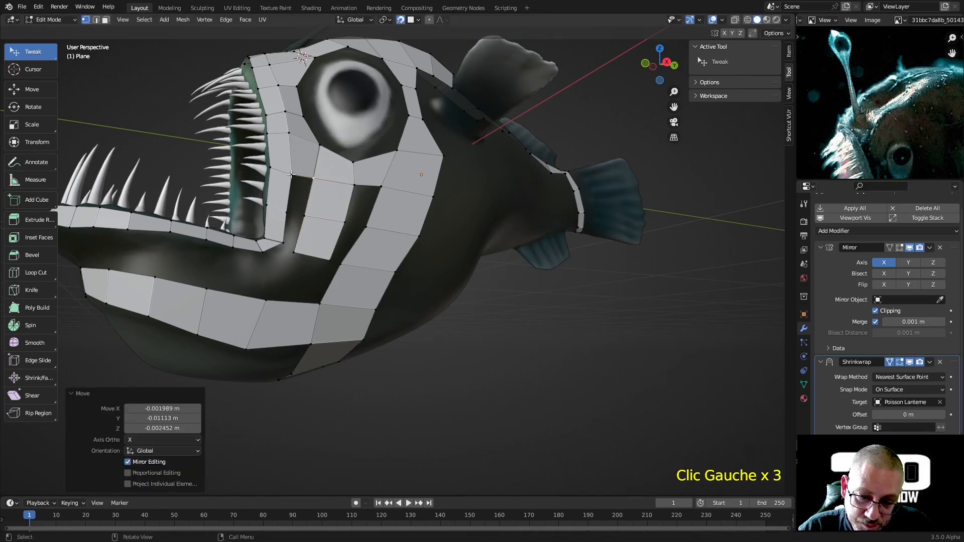
key(f)
key(f)
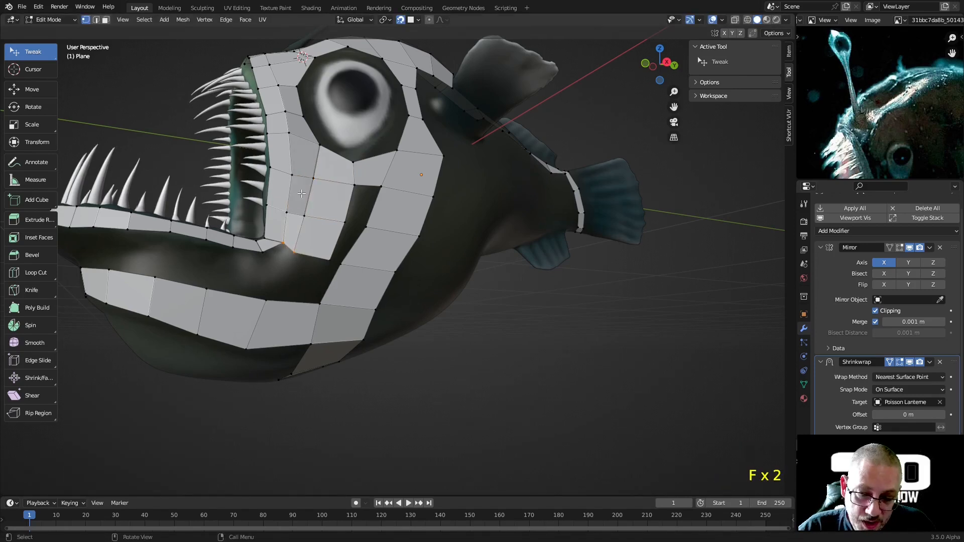
key(f)
key(f)
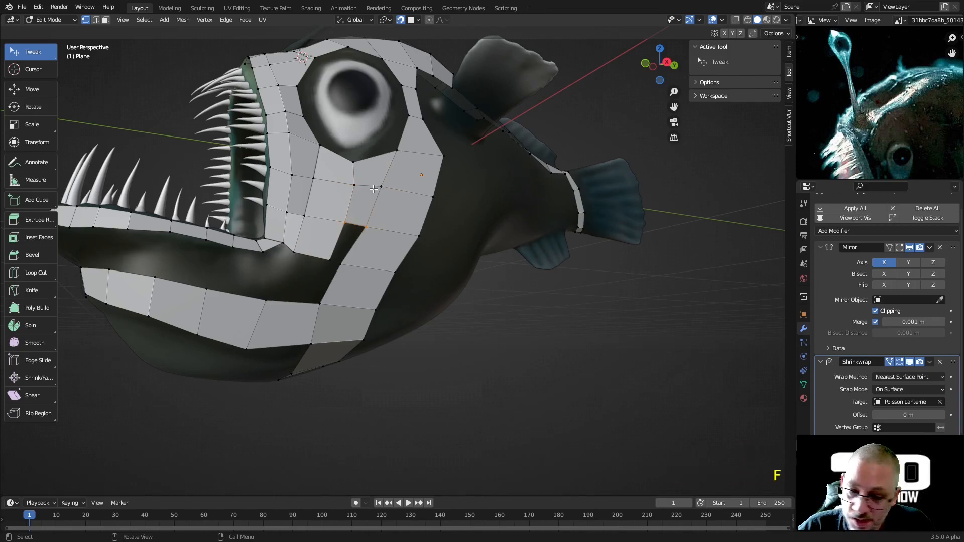
mouse_move(328, 260)
mouse_down()
mouse_move(327, 248)
mouse_move(295, 250)
mouse_move(299, 240)
mouse_move(334, 276)
mouse_up()
Step: Pull a new vertex down from the mouth corner and fill faces beneath the rear end of the lower lip
middle_drag(274, 273, 271, 255)
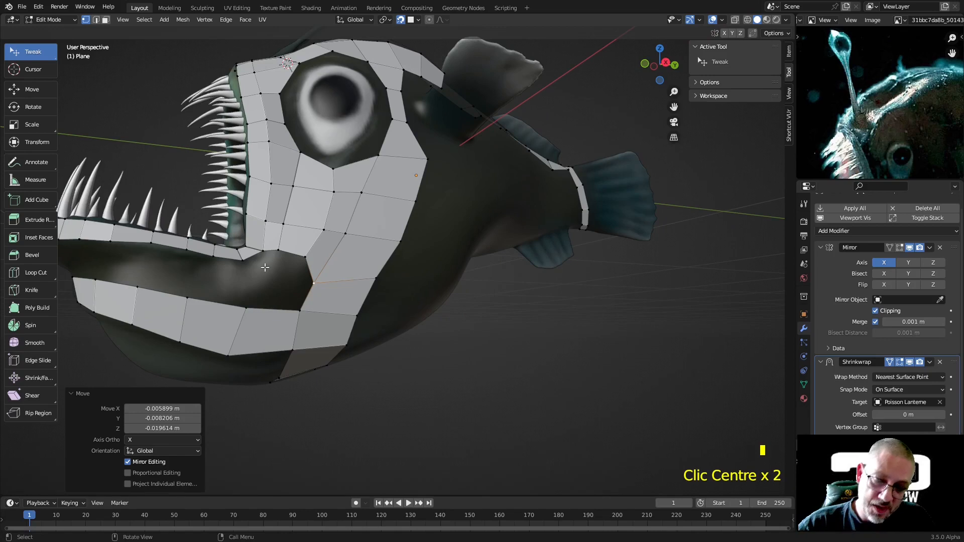
click(267, 254)
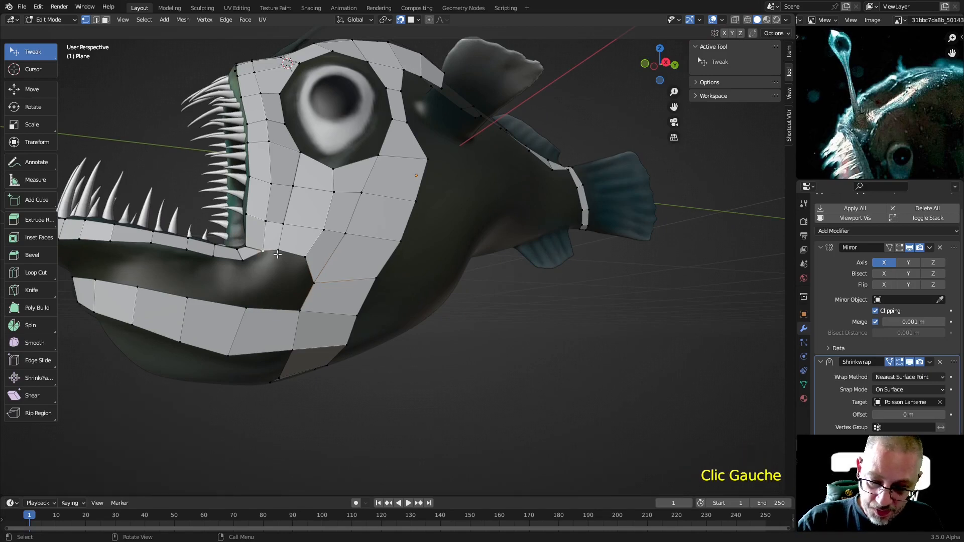
click(263, 251)
drag(265, 264, 250, 287)
click(240, 259)
key(f)
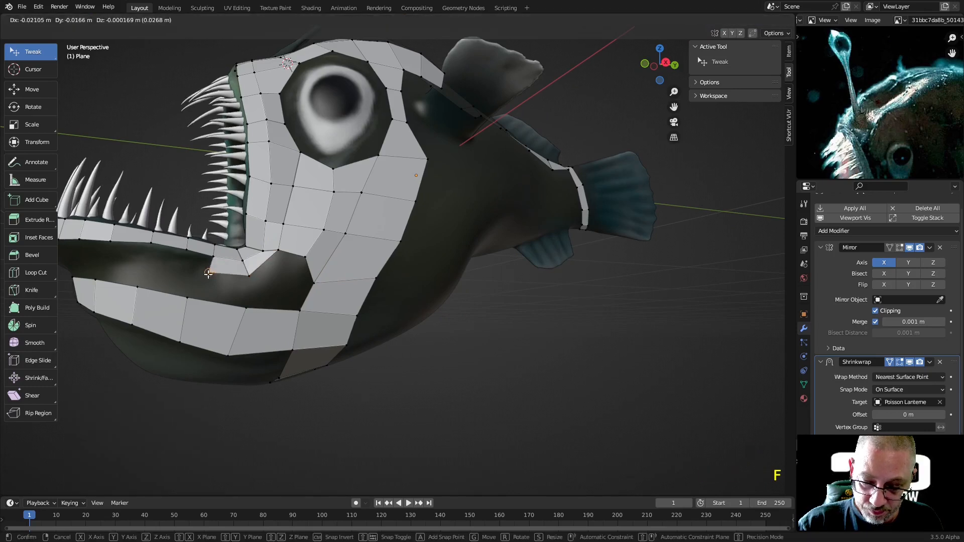
Step: Continue the row of filled faces forward beneath the lower lip, placing each new lower vertex on the jaw
scroll(236, 260, down, 2)
click(262, 261)
drag(262, 262, 235, 262)
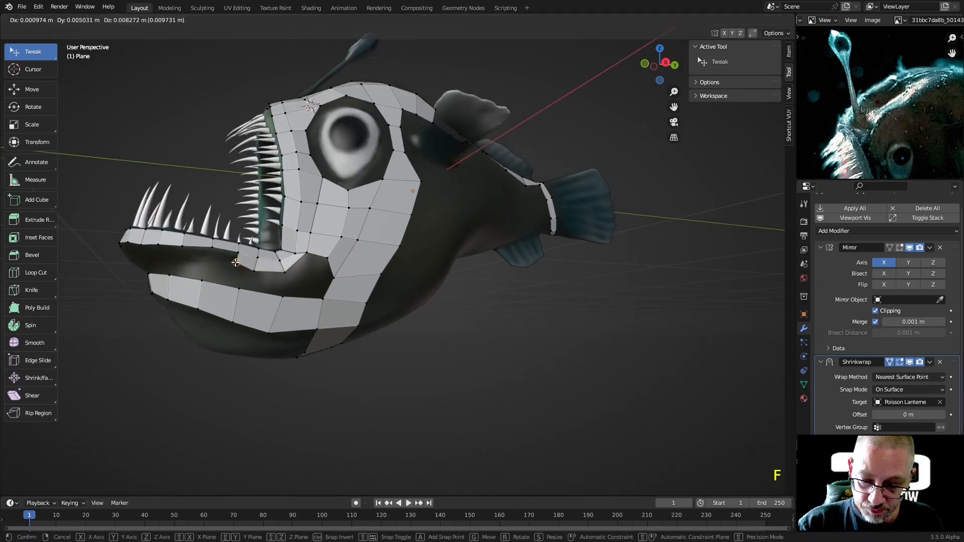
click(232, 263)
click(238, 254)
key(f)
click(209, 262)
Step: Extrude the lower edge of the lip strip's front face down the chin in two segments
middle_drag(205, 254, 316, 235)
shift+click(316, 235)
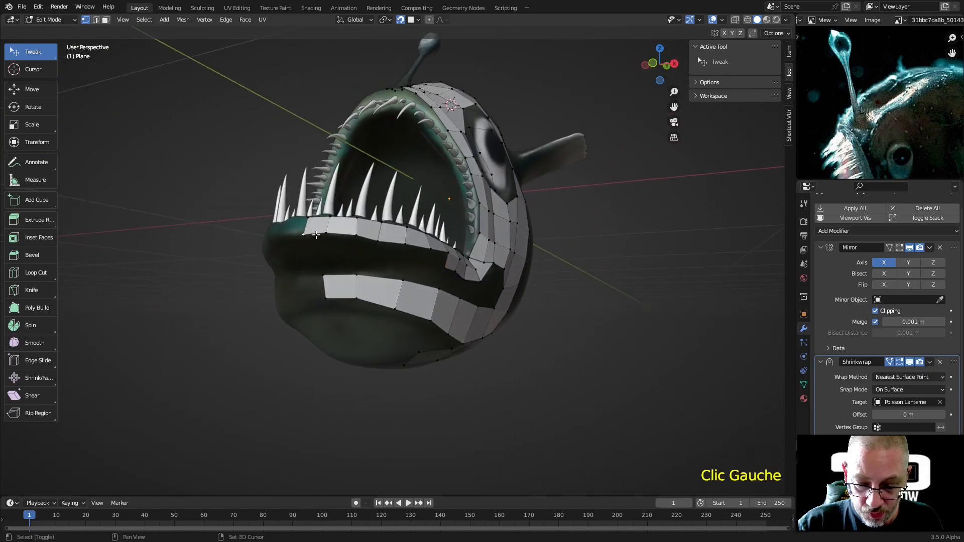
key(e)
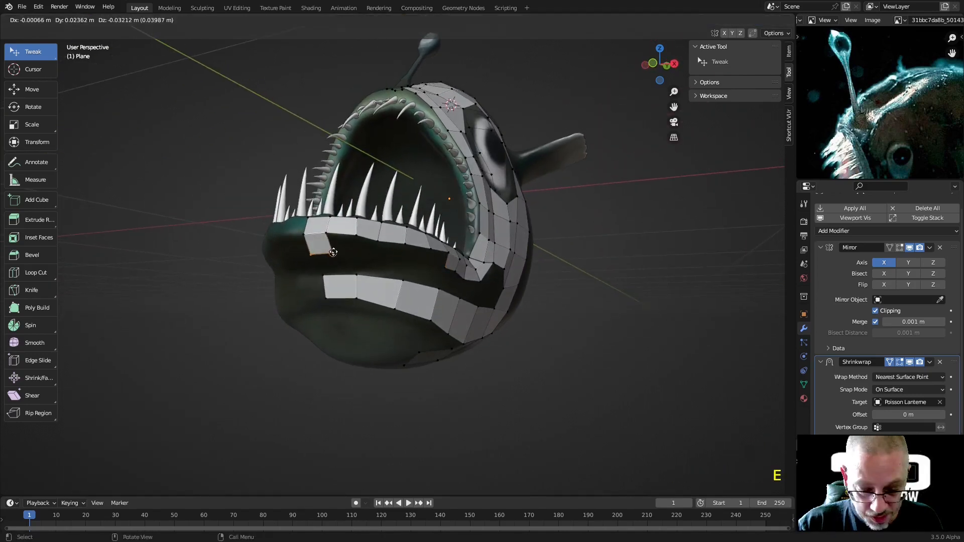
click(332, 257)
key(e)
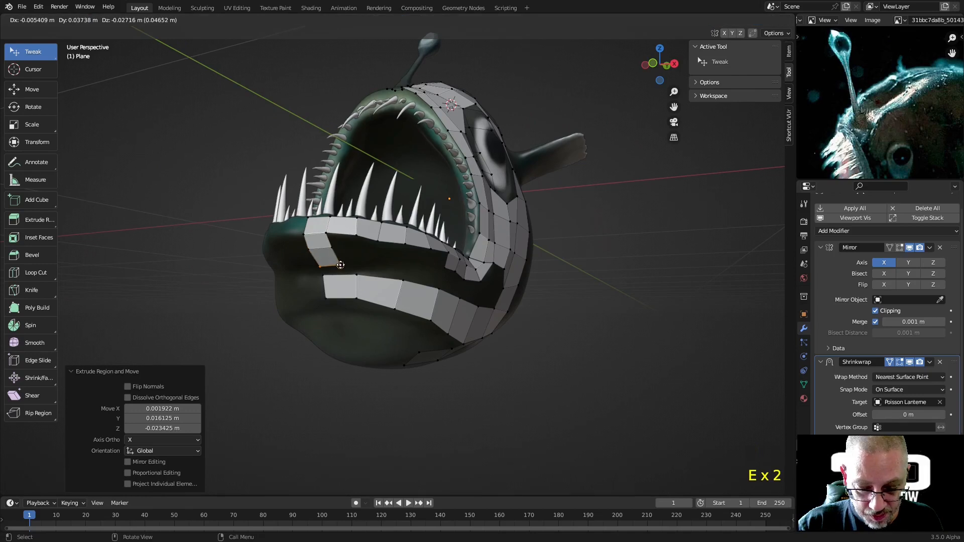
click(340, 264)
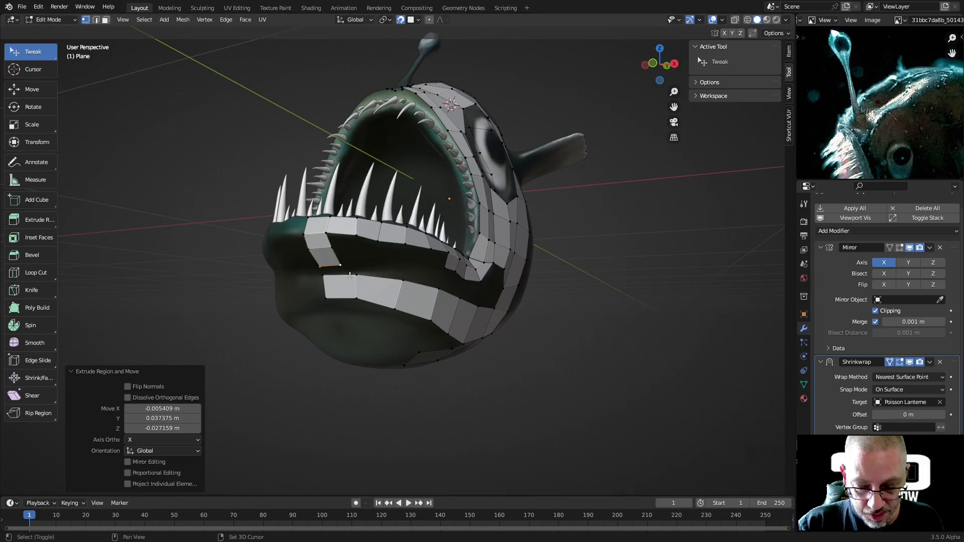
Step: Fill the face joining the chin strip to the lower jaw strip and align its outer side vertices
shift+click(354, 275)
shift+click(326, 277)
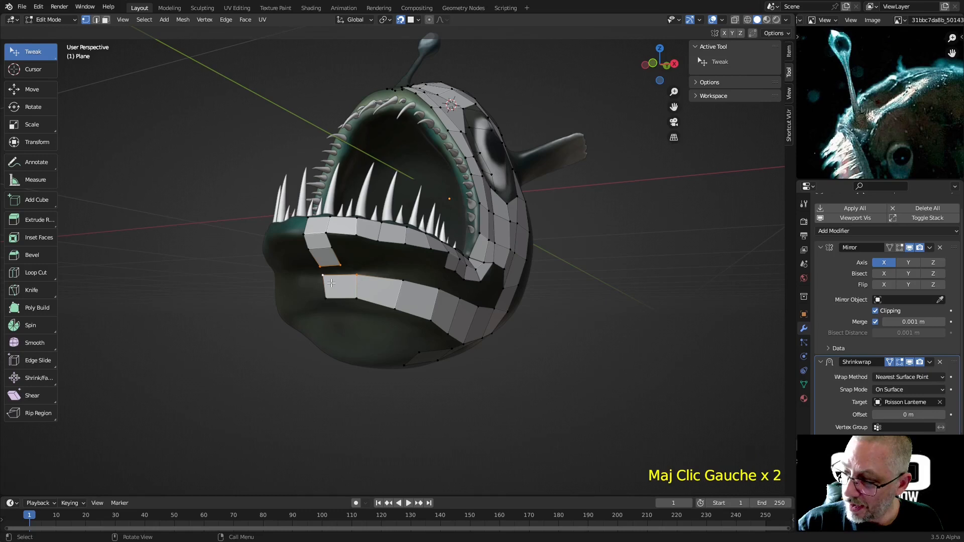
key(f)
middle_drag(332, 283, 529, 265)
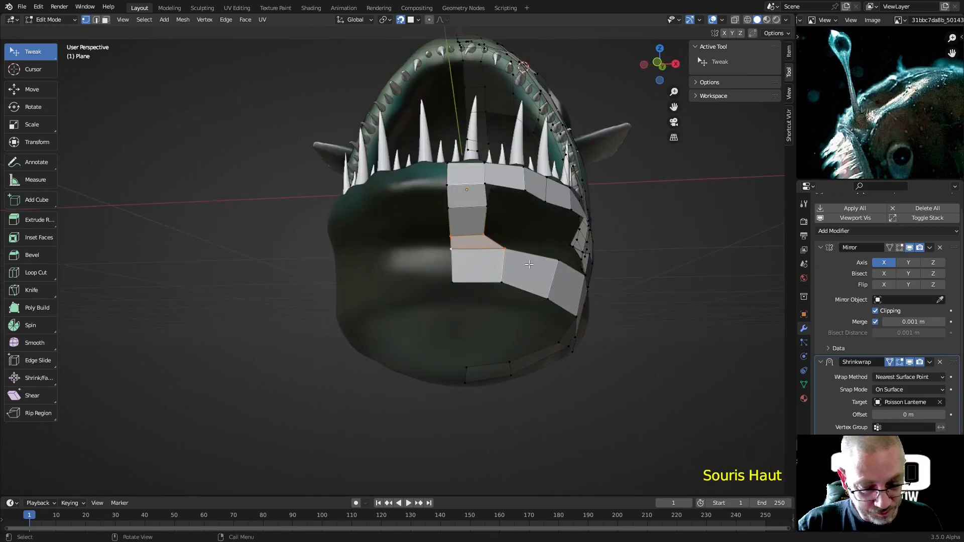
drag(507, 253, 492, 249)
drag(483, 234, 491, 235)
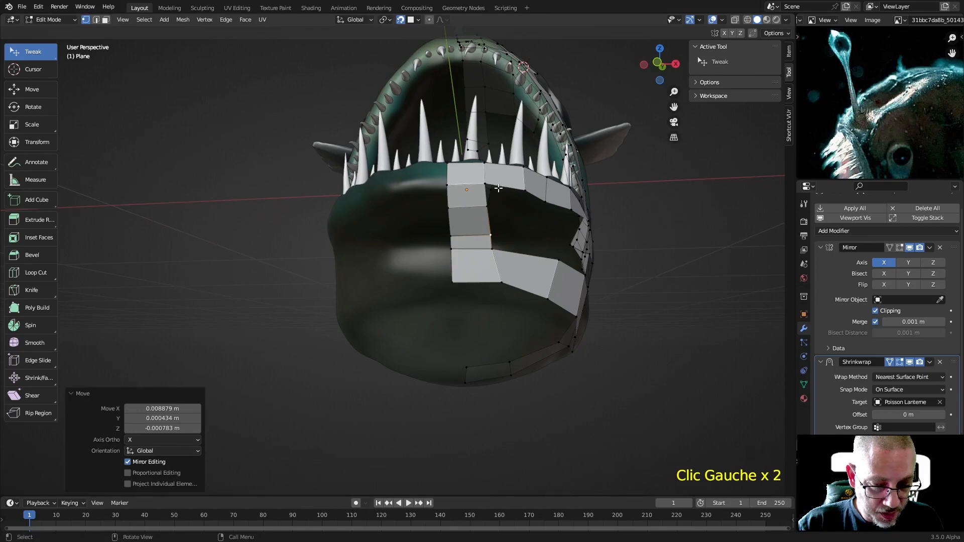
Step: Add a centred loop cut across the long face beside the lower jaw strip's front face
middle_drag(498, 188, 478, 189)
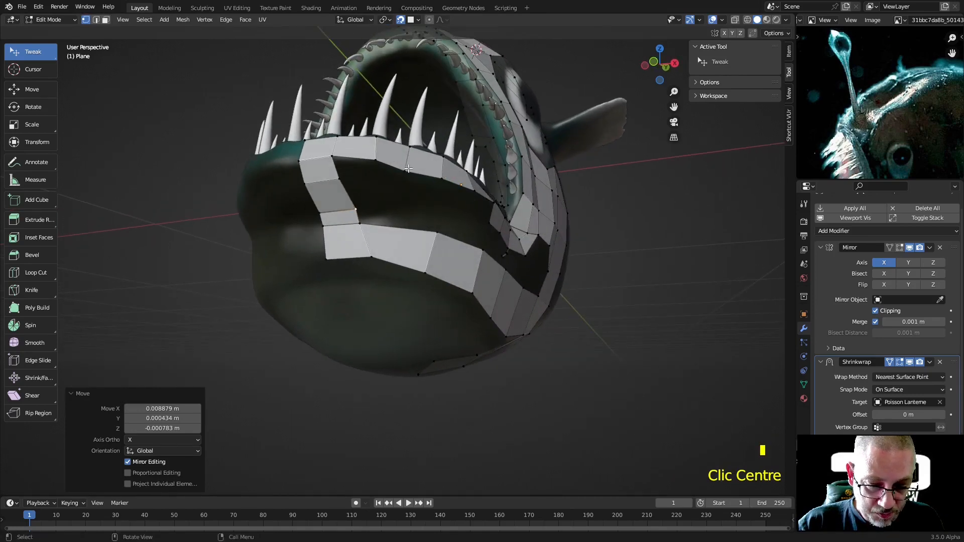
key(ctrl+r)
click(400, 235)
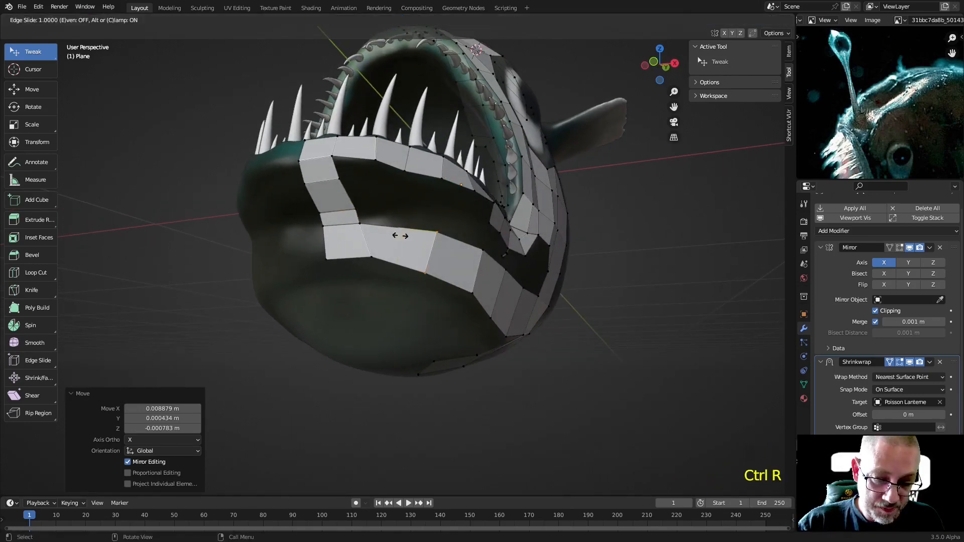
right_click(372, 192)
Step: Extrude the chin strip's outer side edge two segments back along the jaw, adjusting the upper vertices
shift+click(363, 203)
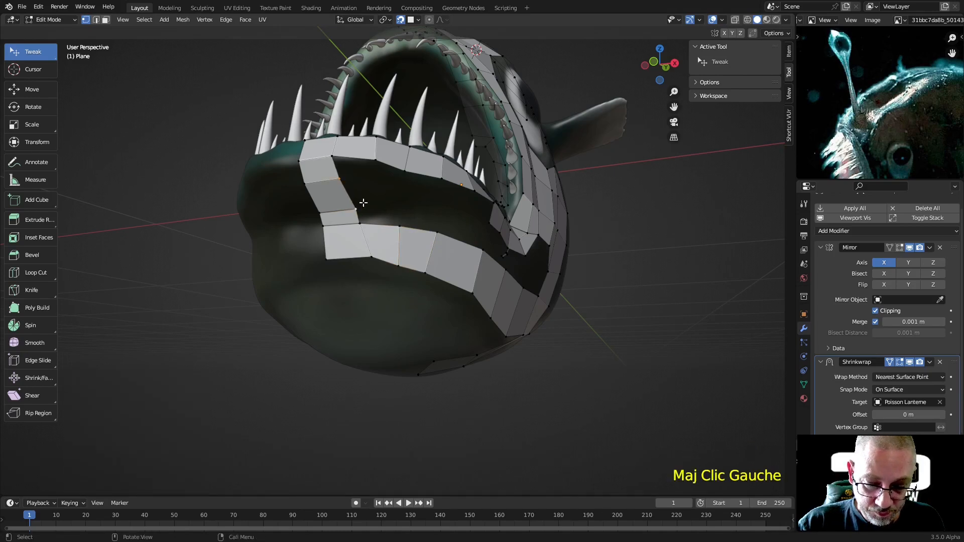
key(e)
click(390, 196)
drag(364, 180, 377, 189)
shift+click(381, 206)
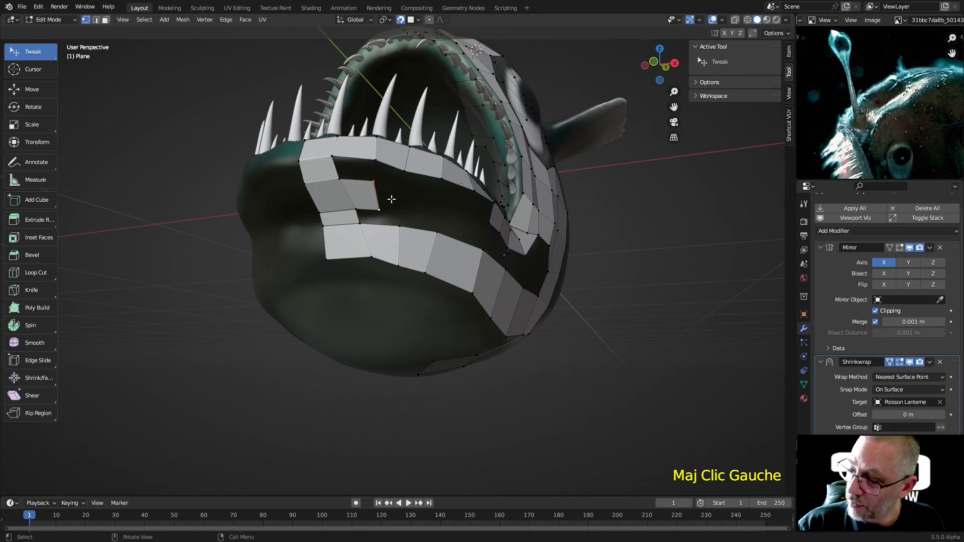
key(e)
click(403, 207)
drag(398, 187, 403, 187)
Step: Extend the middle jaw strip two more segments toward the mouth corner
shift+click(421, 210)
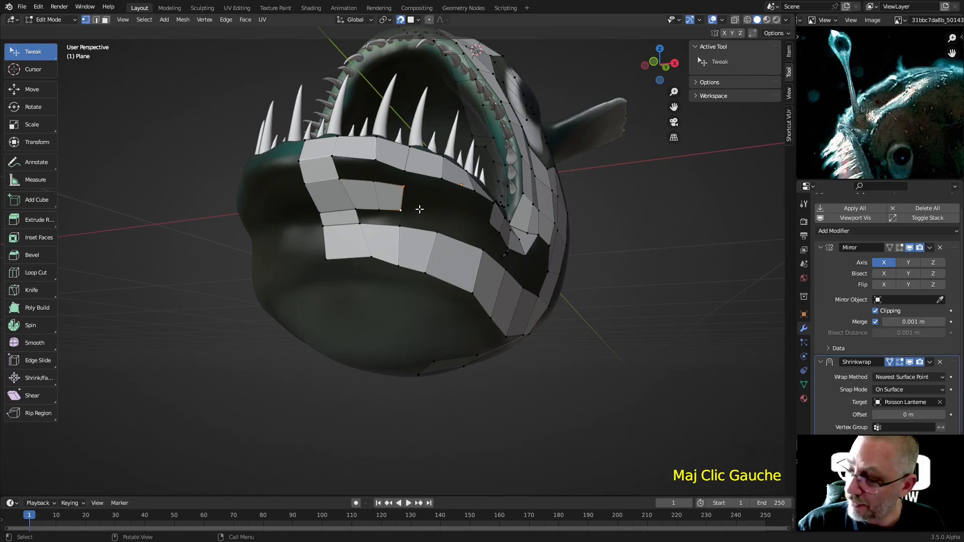
key(e)
click(427, 221)
middle_drag(426, 221, 397, 221)
key(e)
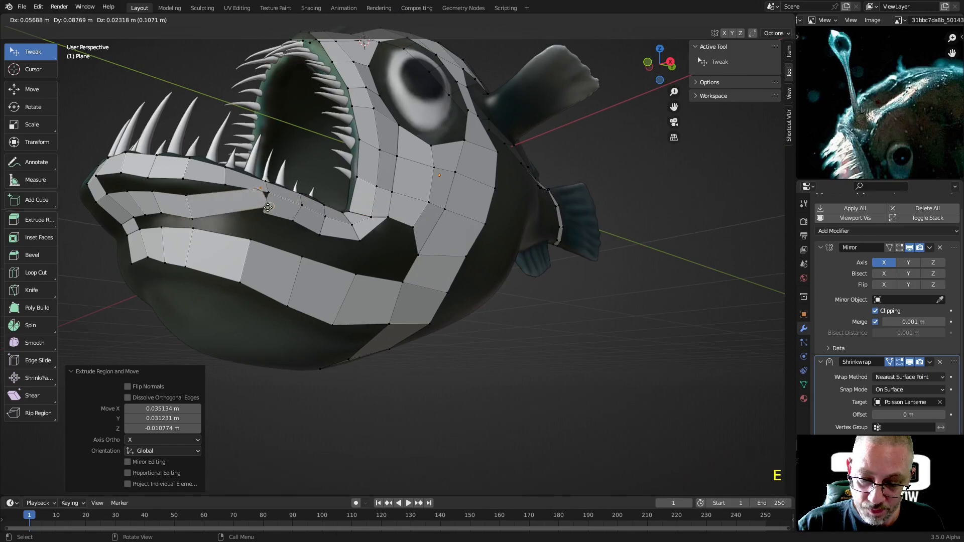
click(232, 221)
Step: Fill the gap between the lower lip strip and the middle jaw strip with four faces, starting at the chin
middle_drag(240, 226, 271, 148)
click(262, 115)
shift+click(269, 132)
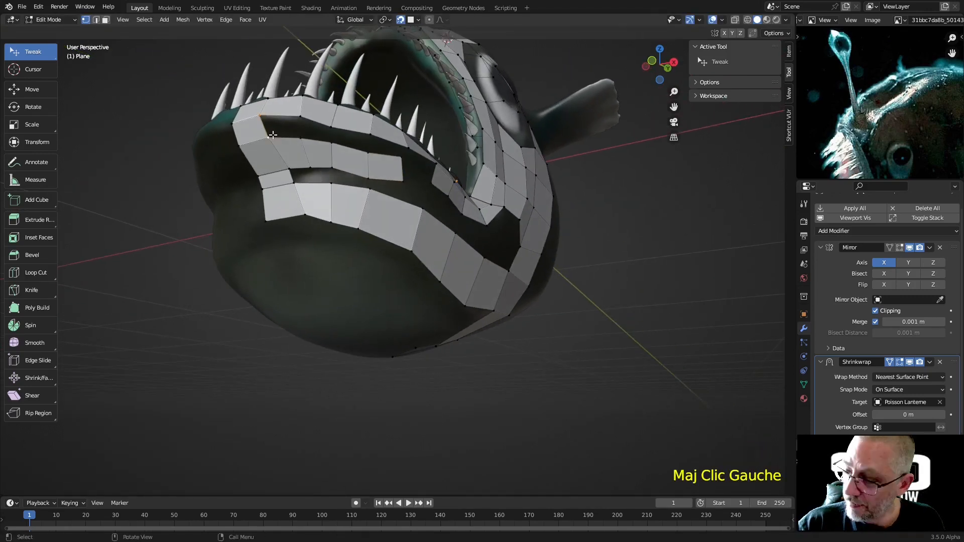
key(f)
key(f)
key(f)
key(f)
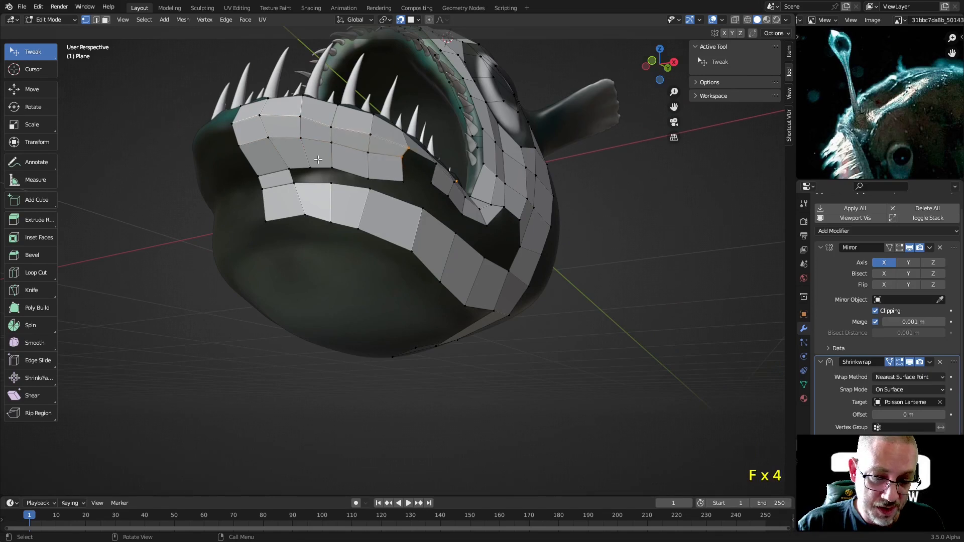
Step: Try to fill the gap between the middle and lower jaw strips with faces, starting at the chin
click(292, 172)
shift+click(305, 181)
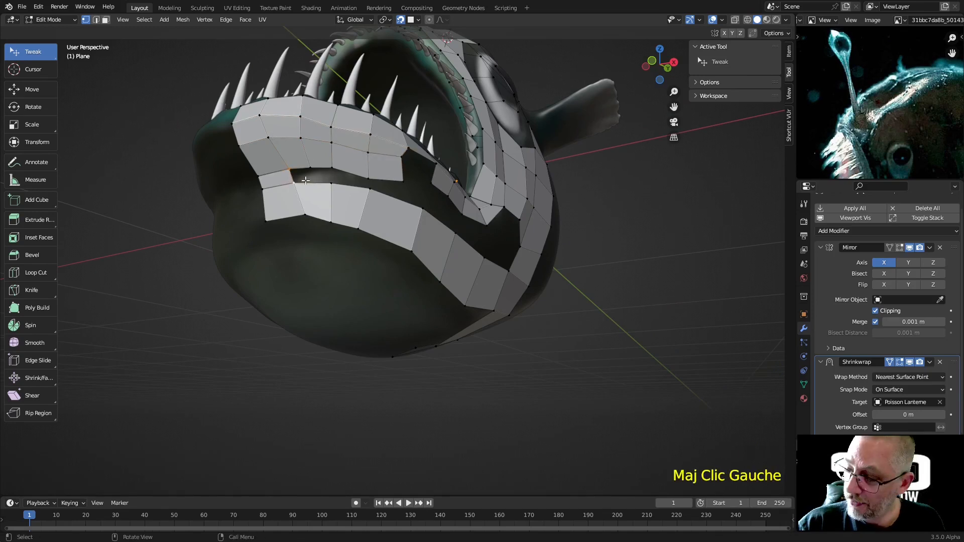
key(f)
key(f)
key(f)
key(f)
key(ctrl+z)
key(ctrl+z)
key(ctrl+z)
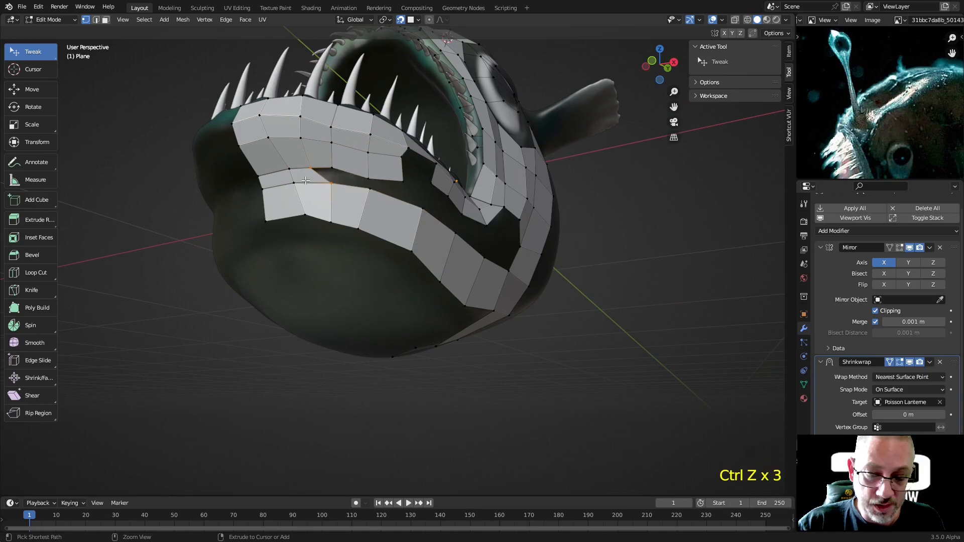
key(ctrl+z)
Step: Shift an upper and a lower vertex of the lower jaw strip near the chin to even out its faces
scroll(322, 180, up, 2)
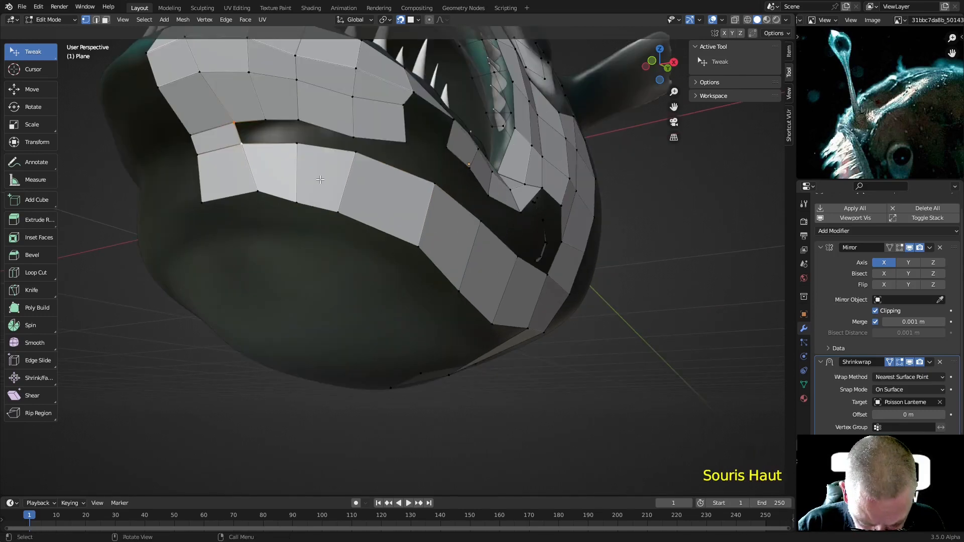
middle_drag(322, 180, 297, 206)
drag(276, 257, 289, 258)
drag(279, 318, 289, 311)
Step: Add one centred loop cut across the second face of the lower jaw strip
middle_drag(244, 245, 257, 246)
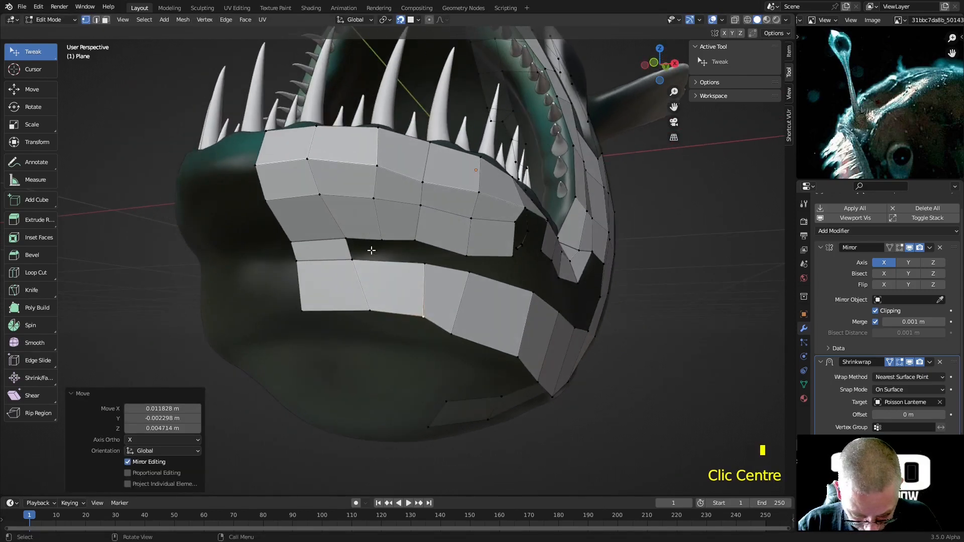
key(ctrl+r)
click(389, 274)
right_click(389, 274)
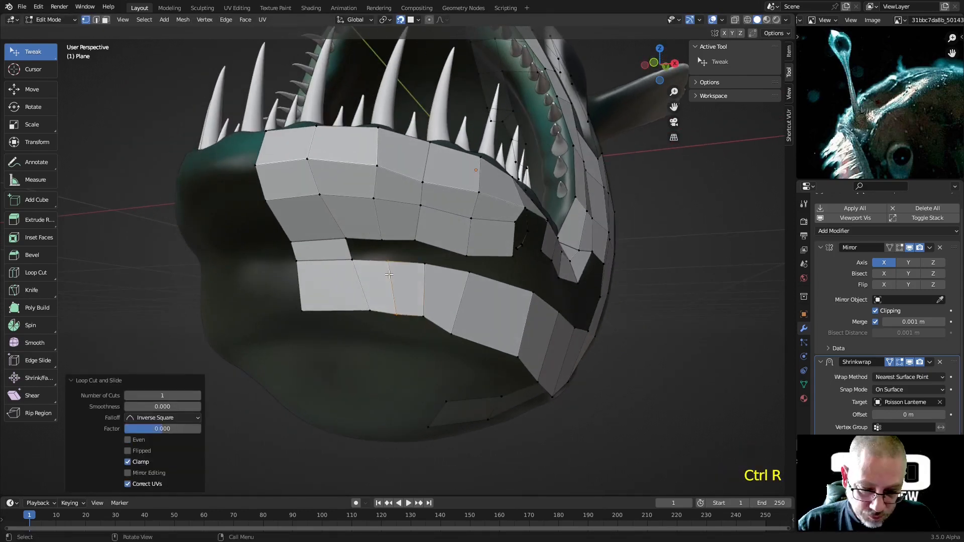
Step: Fill the gap between the middle and lower jaw strips with faces, continuing backward from the first chin face
shift+click(344, 239)
key(f)
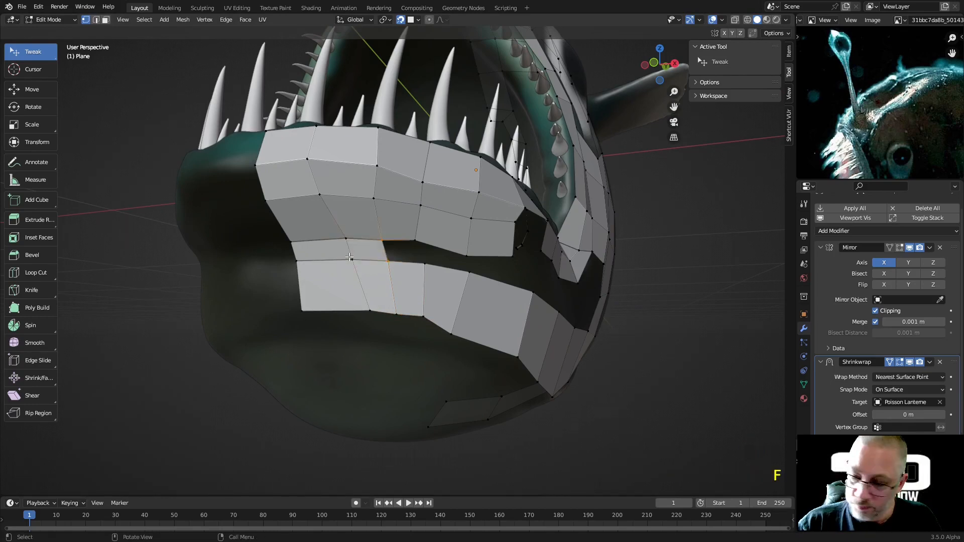
key(f)
key(f)
key(f)
Step: Shift the vertices along the newly filled chin and side jaw faces to even out their spacing
middle_drag(431, 267, 270, 248)
drag(221, 262, 221, 257)
middle_drag(188, 266, 200, 271)
drag(188, 280, 184, 279)
drag(187, 240, 149, 250)
middle_drag(245, 233, 462, 293)
drag(497, 291, 488, 286)
drag(501, 251, 488, 250)
scroll(488, 249, down, 3)
middle_drag(490, 261, 256, 226)
drag(168, 219, 168, 218)
middle_drag(167, 219, 175, 234)
drag(136, 232, 140, 239)
Step: Fill the open notch at the rear end of the middle jaw strip, directly below the lower lip, with a face
shift+click(140, 223)
key(less)
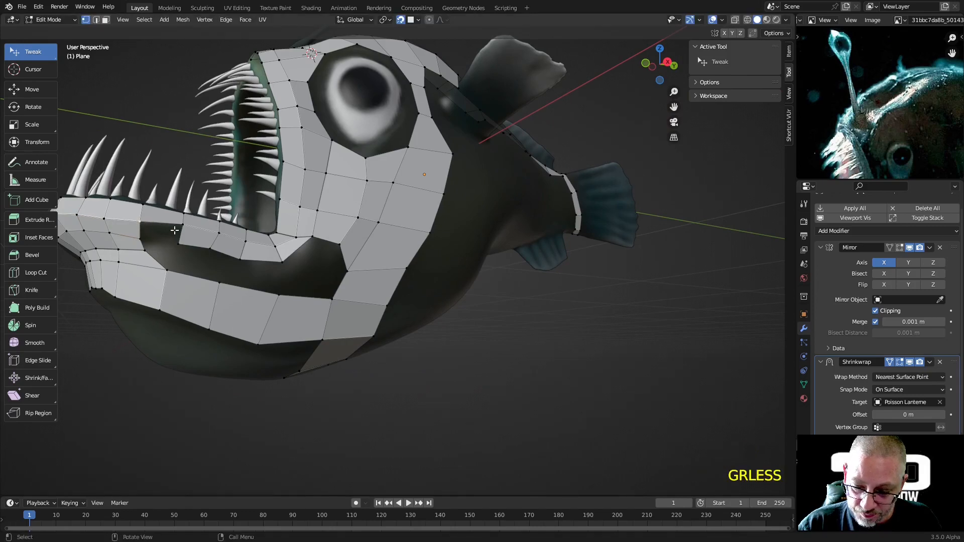
shift+click(178, 228)
key(f)
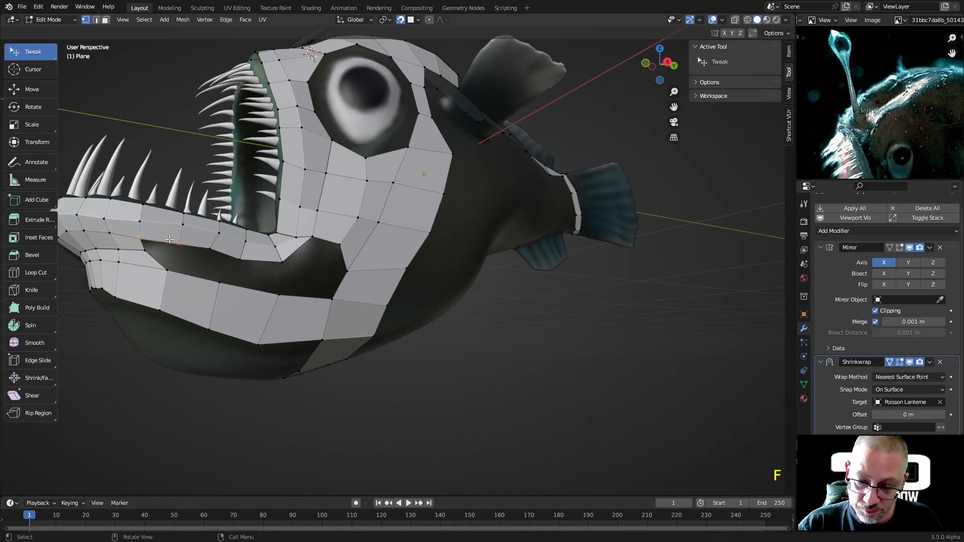
Step: Fill the next face between the middle and lower jaw strips and shift its front vertex slightly to even the spacing
shift+click(145, 249)
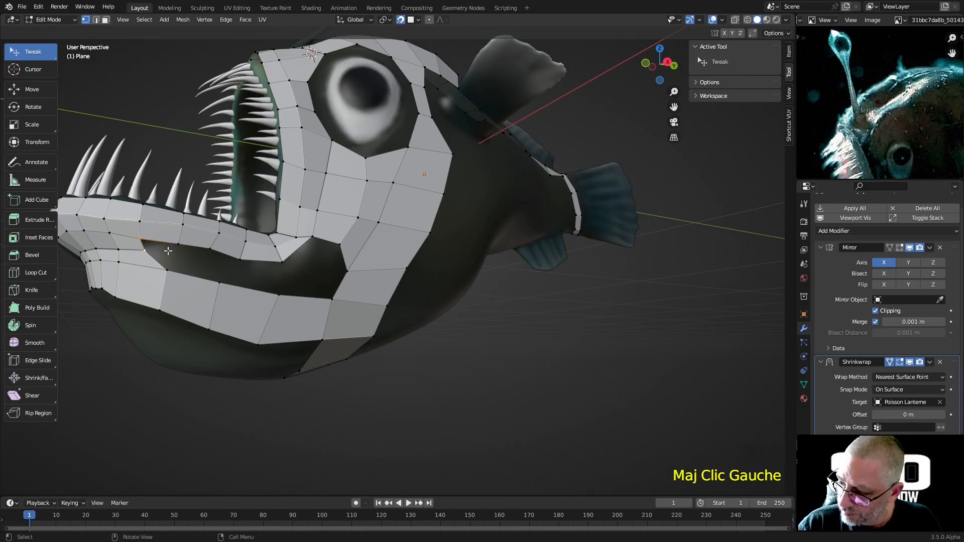
key(f)
drag(135, 252, 140, 250)
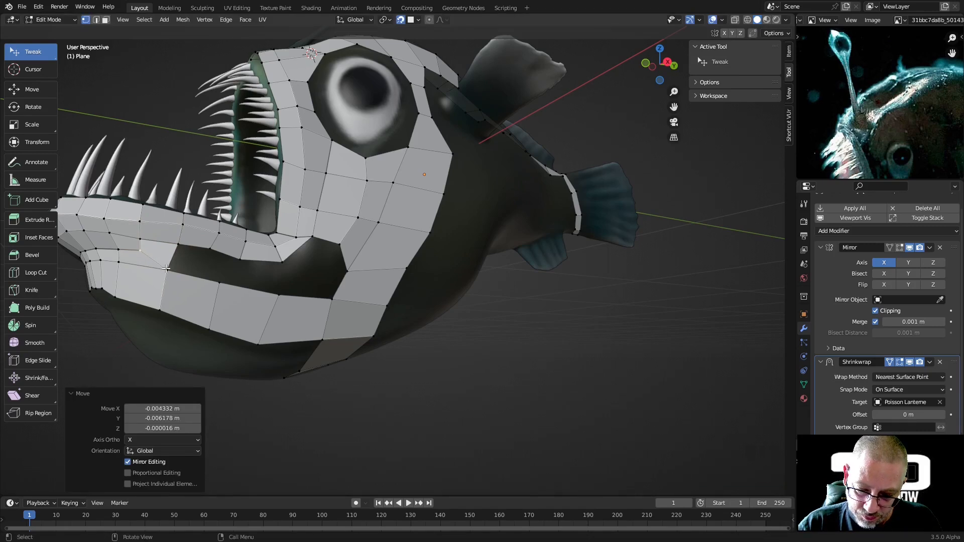
Step: Dissolve the cross edge loop in the lower lip strips just ahead of the mouth corner
middle_drag(217, 245, 190, 262)
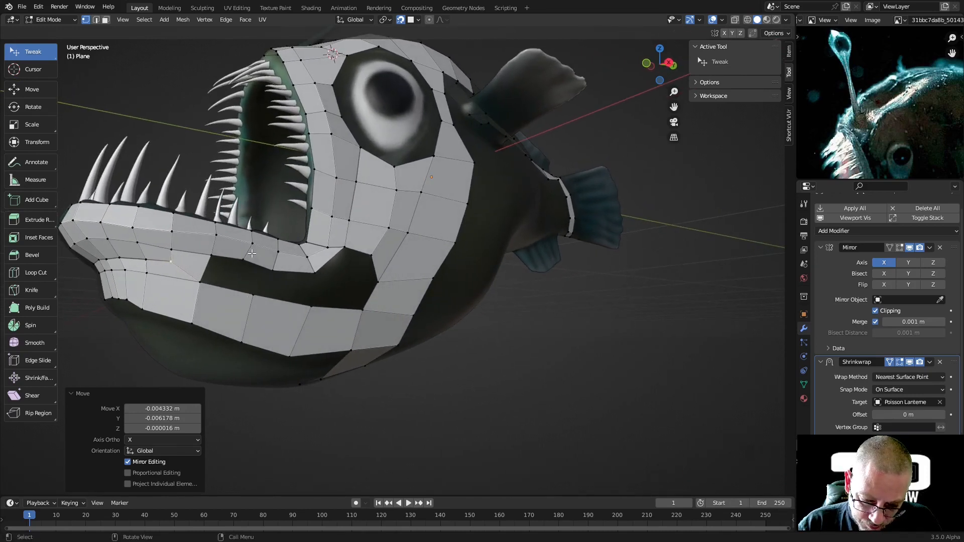
middle_drag(252, 254, 254, 256)
key(2)
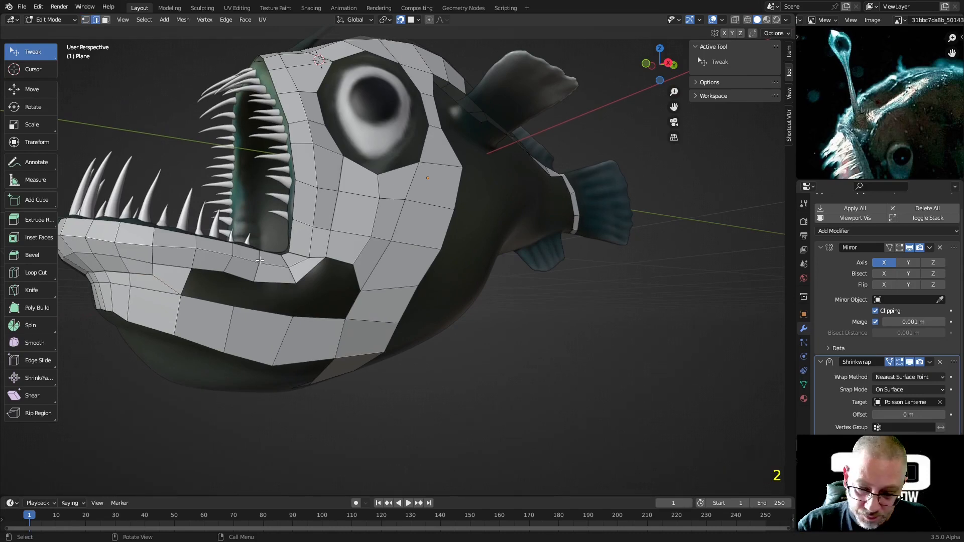
alt+click(259, 255)
right_click(259, 255)
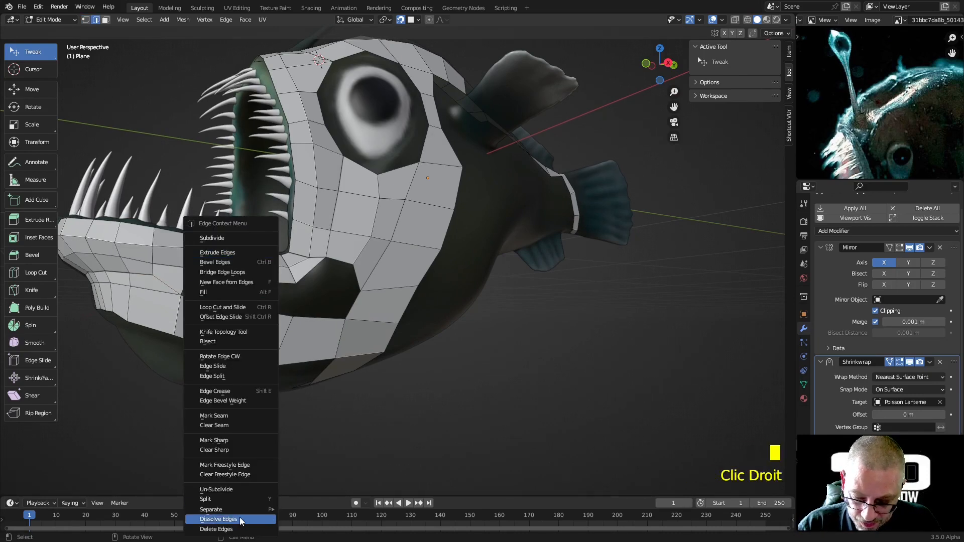
click(239, 519)
key(1)
Step: Shift a lower lip strip vertex near the mouth corner and a vertex on the jaw seam to even out the faces
middle_drag(267, 288, 236, 294)
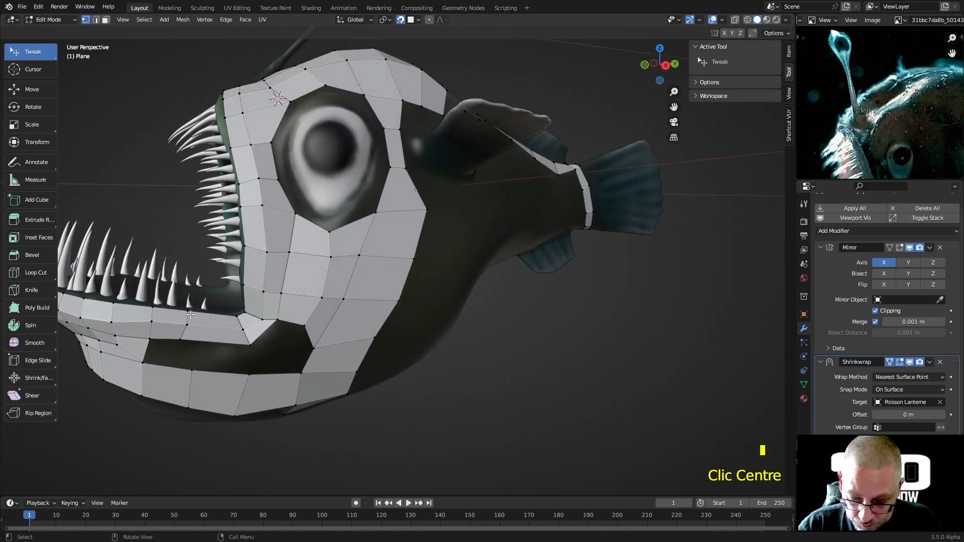
drag(190, 314, 199, 344)
middle_drag(199, 343, 244, 305)
drag(304, 296, 298, 294)
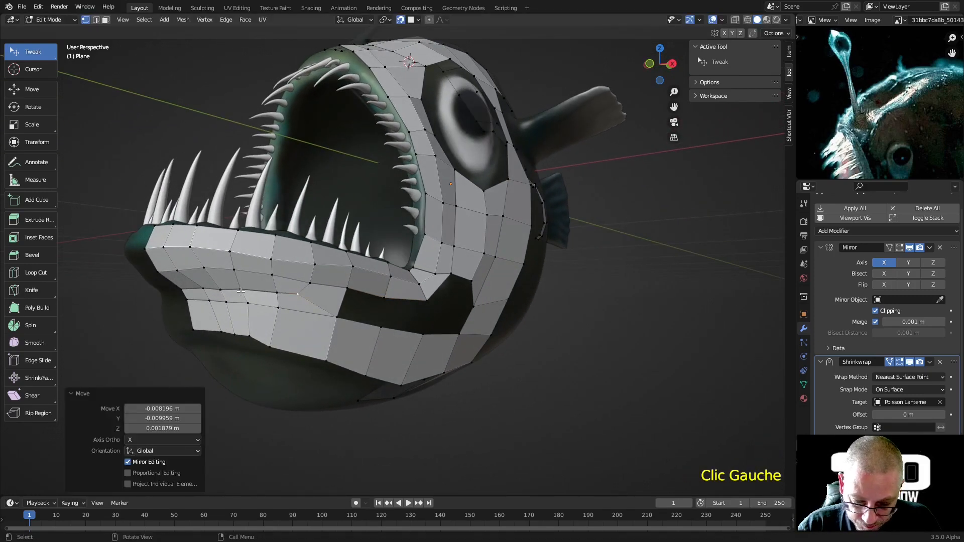
middle_drag(266, 287, 265, 254)
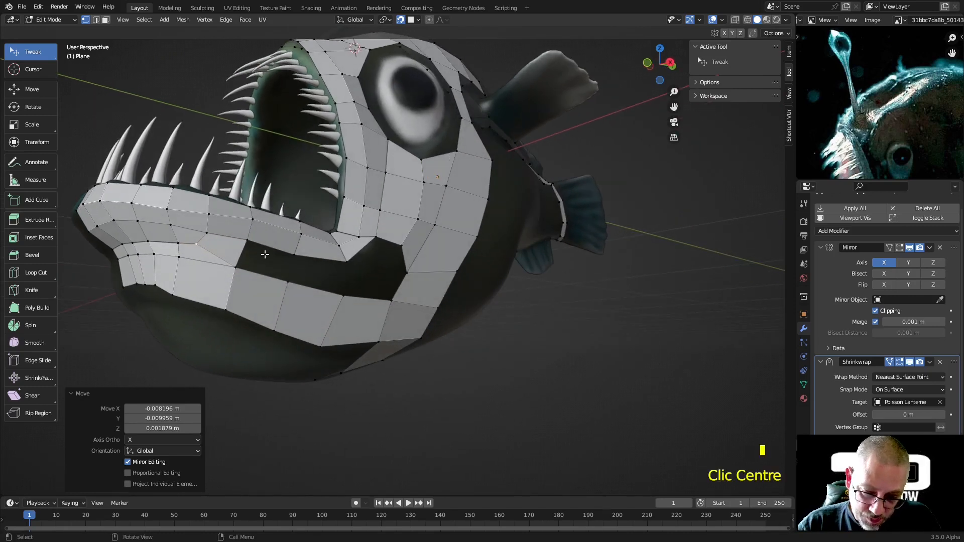
shift+click(248, 254)
shift+click(238, 266)
key(f)
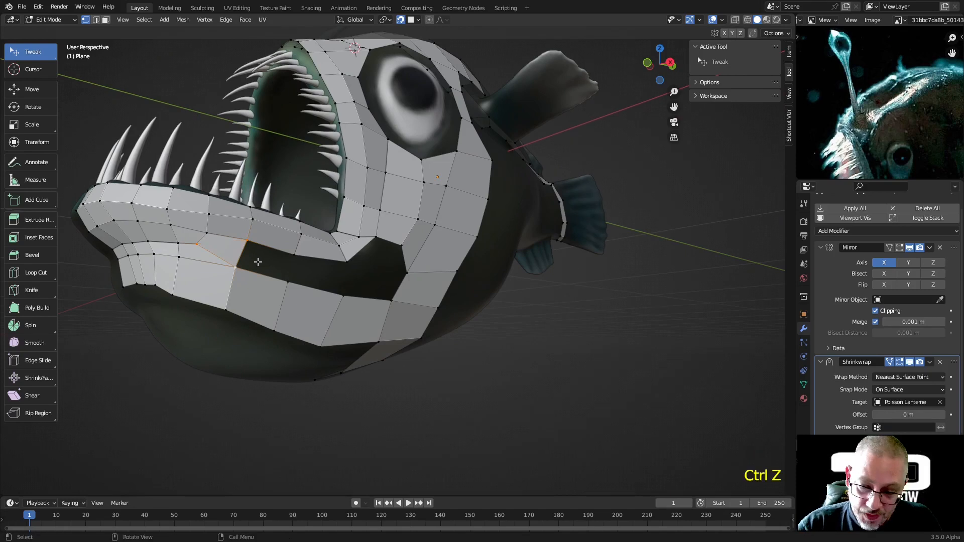
Step: Fill the remaining gap between the lower lip and lower jaw strips with four faces, ending at the cheek
click(240, 266)
shift+click(237, 266)
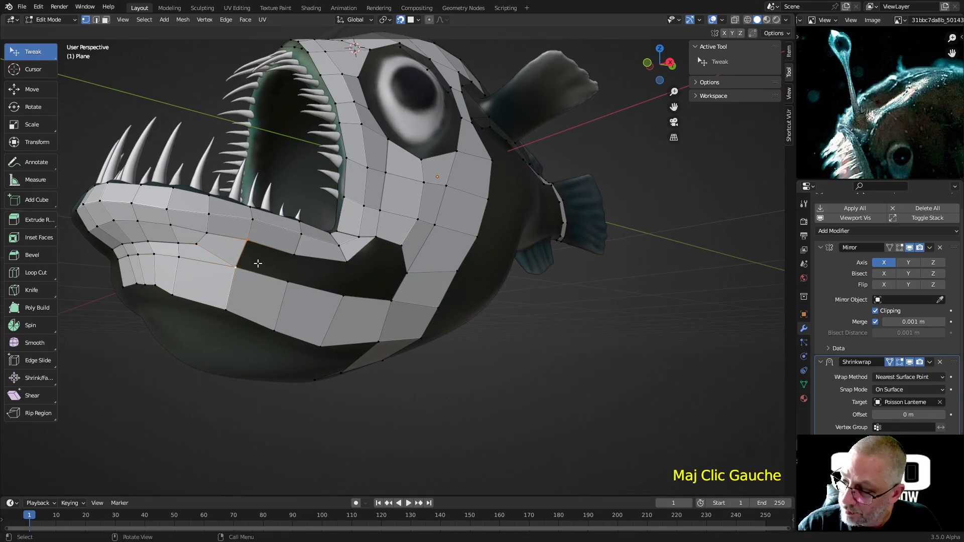
key(f)
key(f)
middle_drag(307, 276, 278, 274)
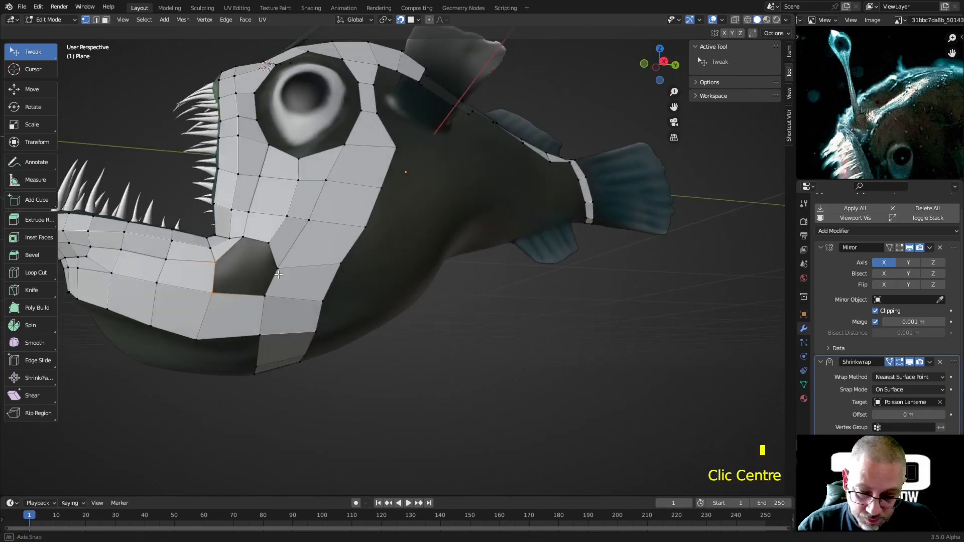
key(f)
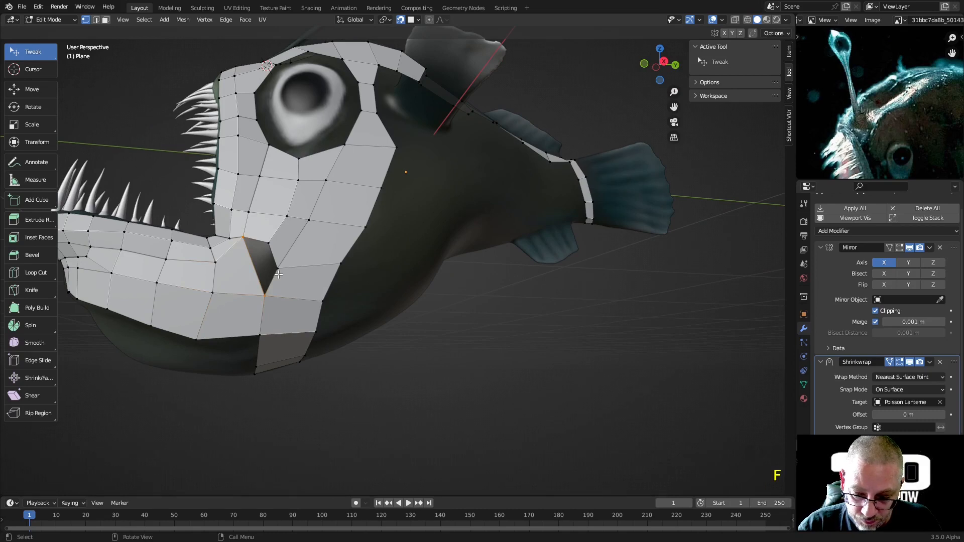
key(f)
Step: Shift the vertices around the newly filled faces below the mouth corner to even out their flow into the cheek
drag(242, 239, 242, 250)
click(266, 298)
drag(265, 298, 255, 285)
drag(242, 250, 241, 254)
drag(260, 294, 258, 293)
drag(242, 250, 242, 252)
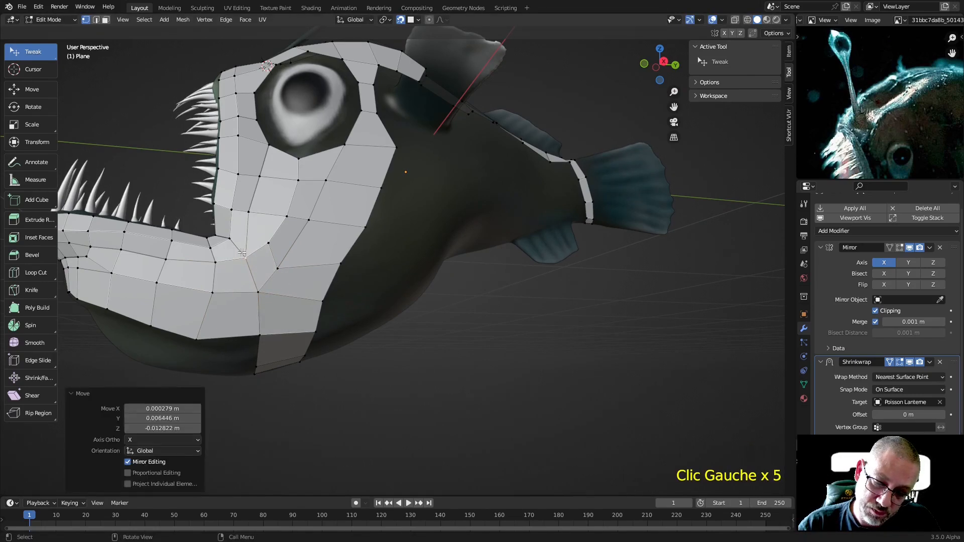
click(242, 253)
drag(249, 212, 267, 249)
click(267, 245)
drag(258, 292, 254, 287)
Step: Switch to Object Mode and isolate the sculpted fish body and the retopology mesh in local view
scroll(254, 287, down, 2)
middle_drag(254, 288, 357, 296)
middle_drag(353, 149, 363, 172)
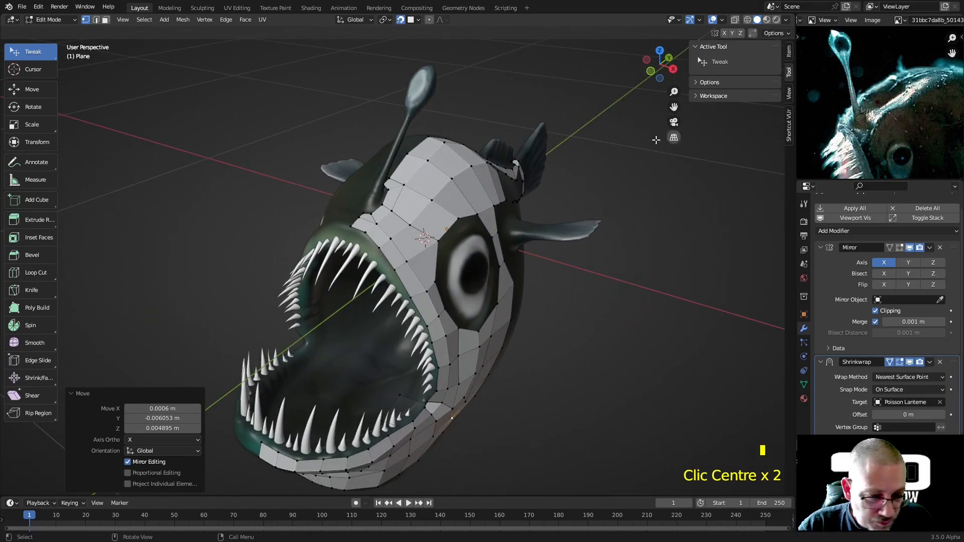
key(ctrl+Tab)
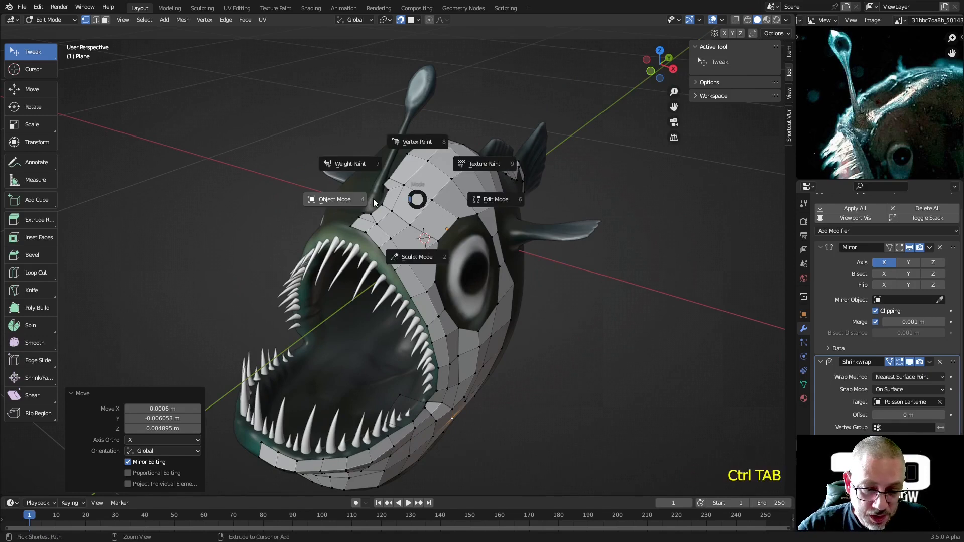
click(369, 201)
click(359, 237)
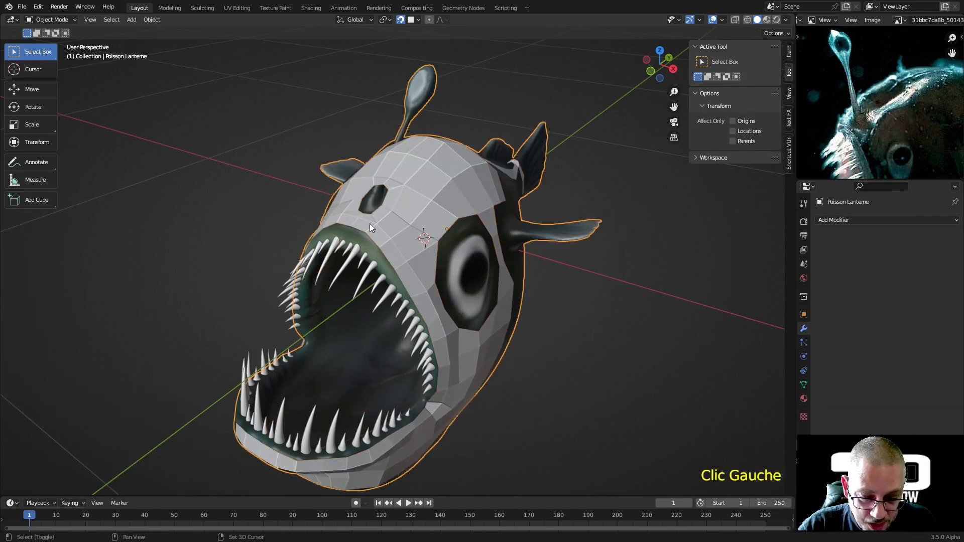
shift+click(396, 197)
key(KP_Divide)
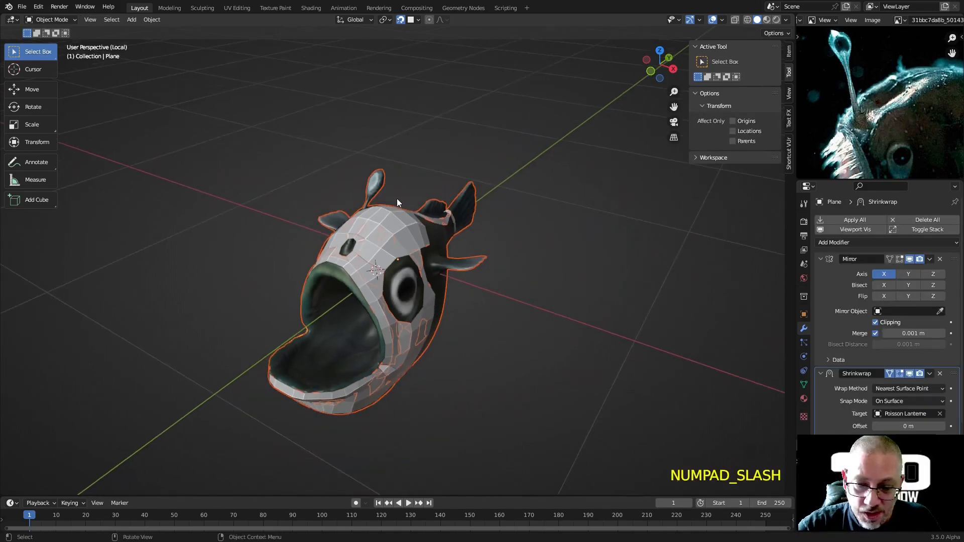
Step: Select only the retopology mesh and return to Edit Mode on it
scroll(347, 243, up, 3)
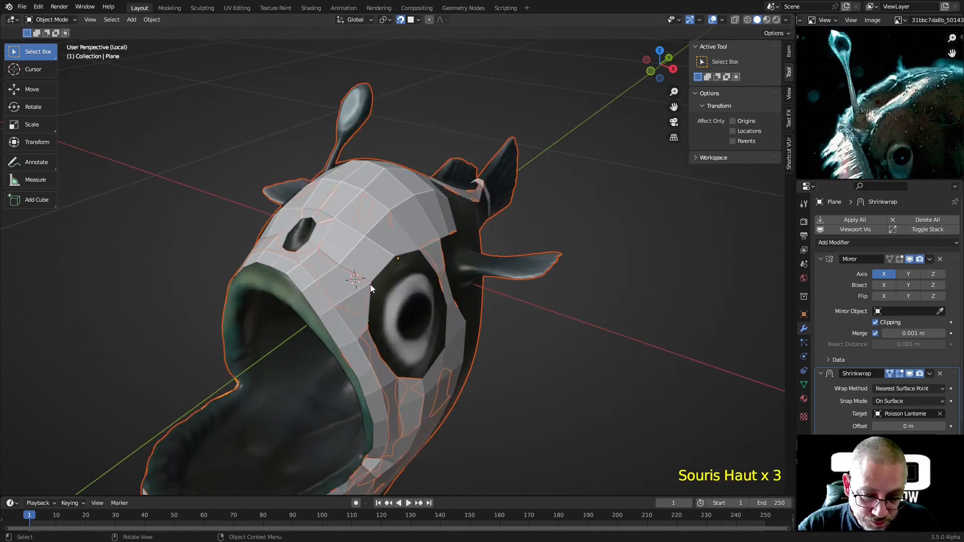
click(348, 241)
key(Tab)
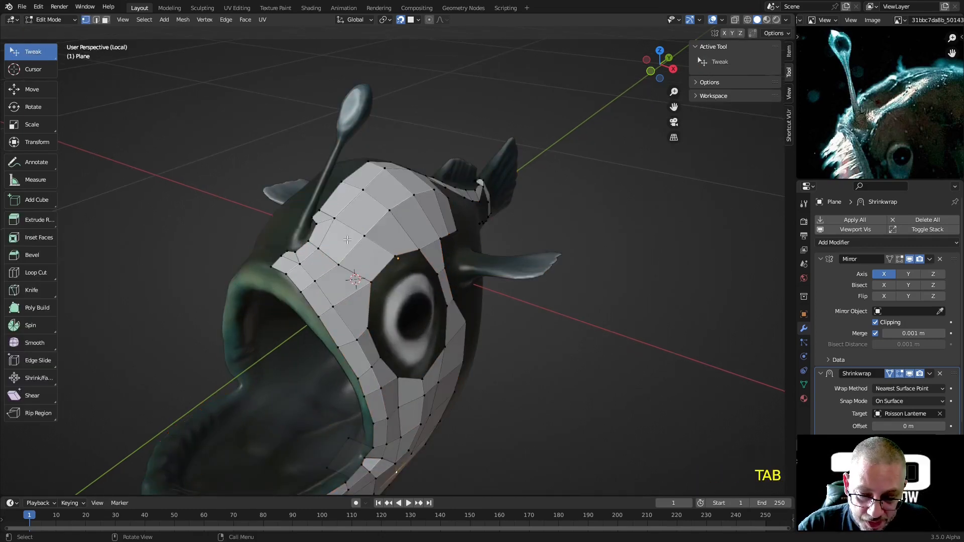
Step: Try to extrude the upper lip's centre edge twice, down over the lip and into the mouth
middle_drag(347, 241, 381, 219)
click(368, 210)
shift+click(384, 215)
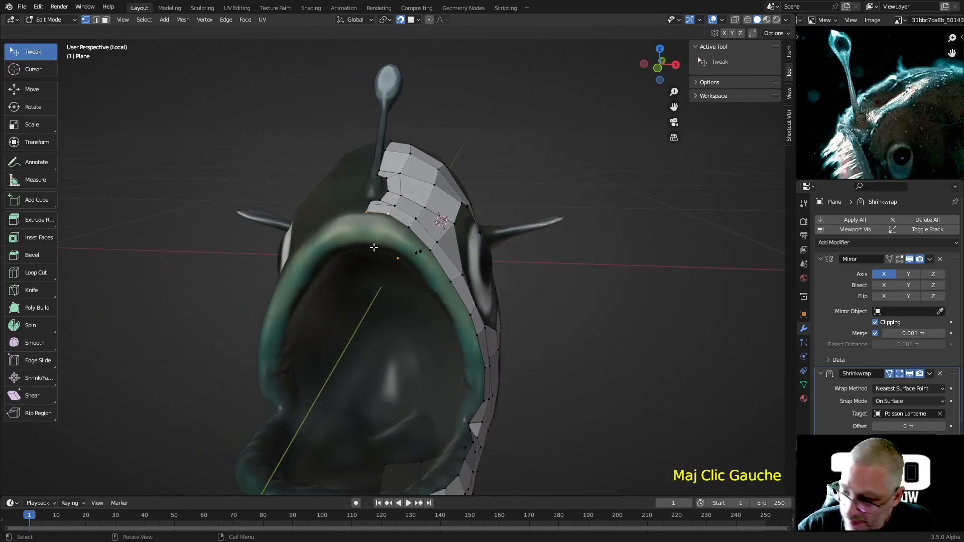
key(e)
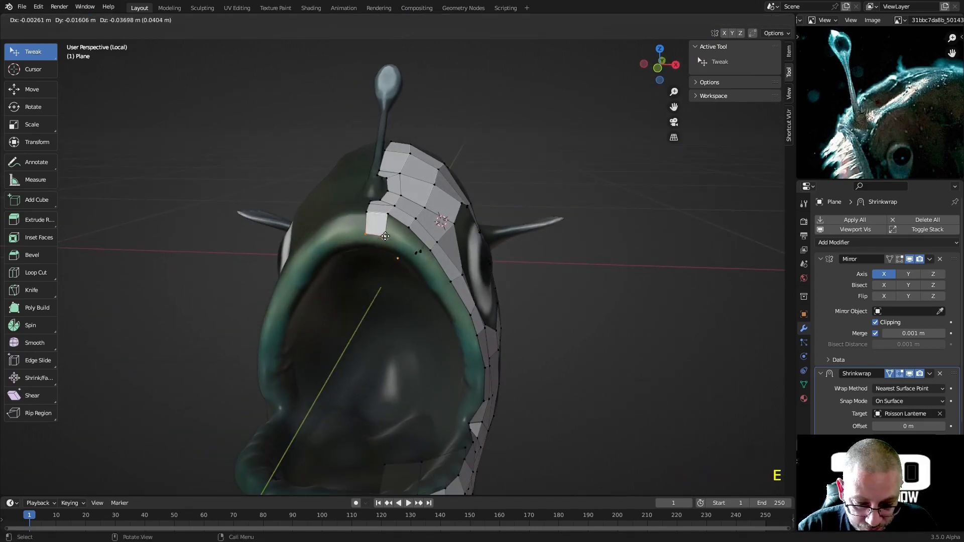
click(385, 236)
middle_drag(385, 242, 406, 173)
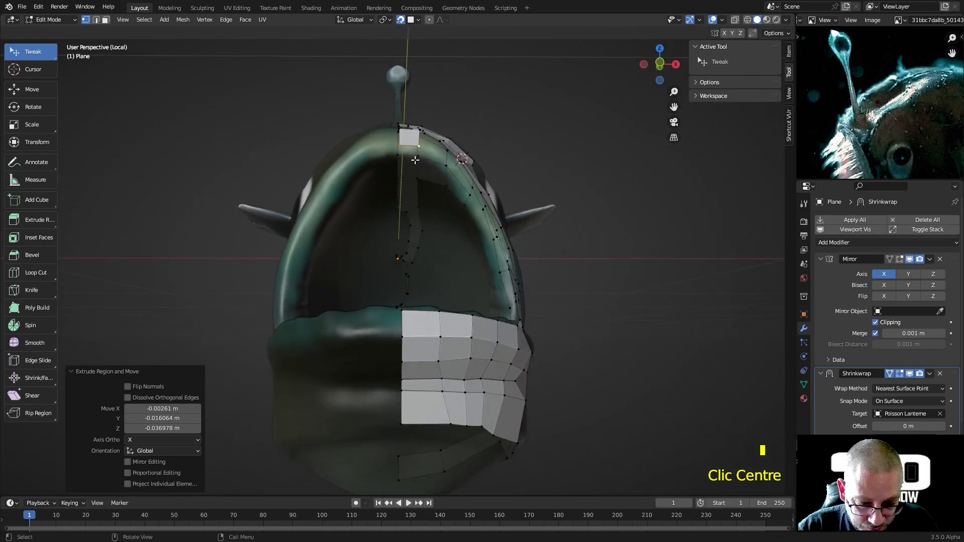
key(alt+z)
key(alt+z)
middle_drag(414, 162, 388, 164)
scroll(389, 164, up, 2)
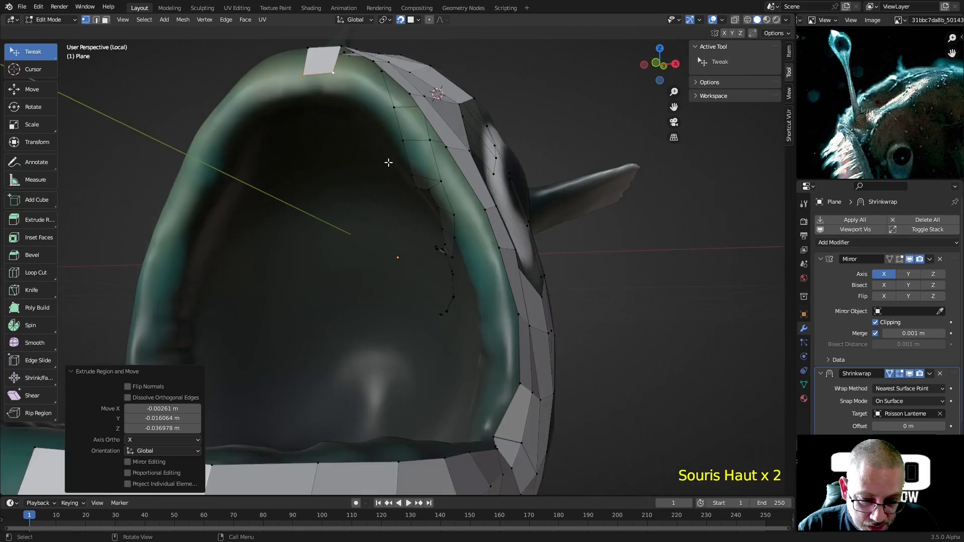
key(e)
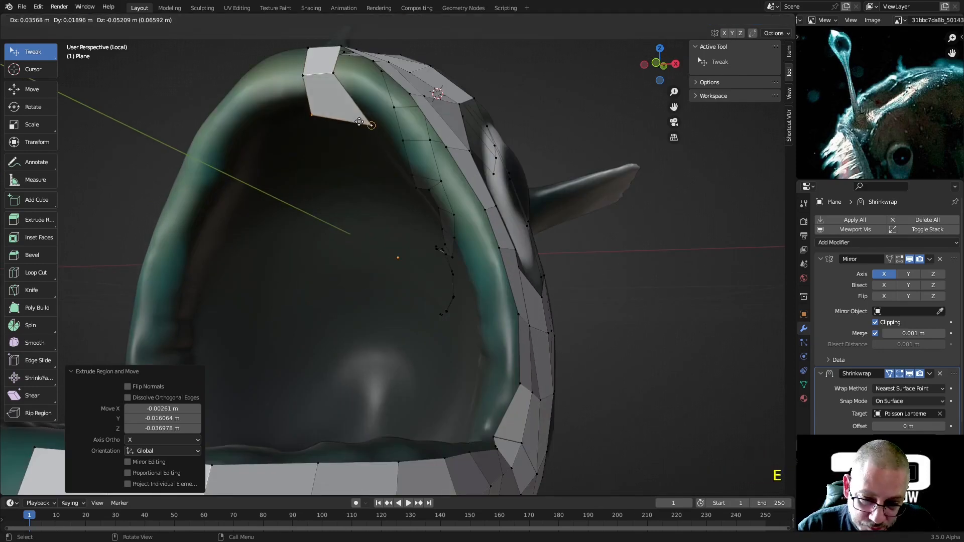
click(347, 114)
Step: Undo both extrusions of the upper lip's centre edge
middle_drag(347, 114, 321, 238)
scroll(353, 191, down, 2)
key(ctrl+z)
key(ctrl+z)
key(ctrl+z)
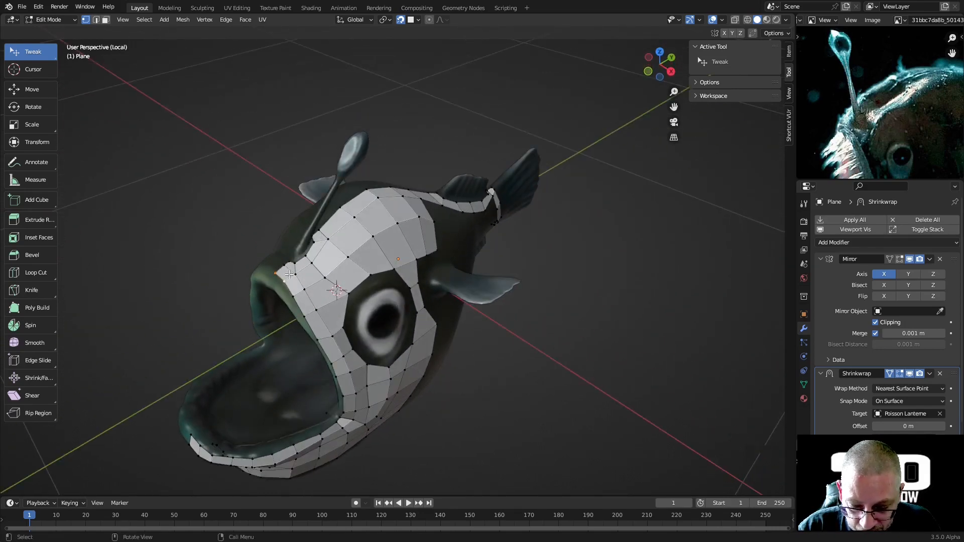
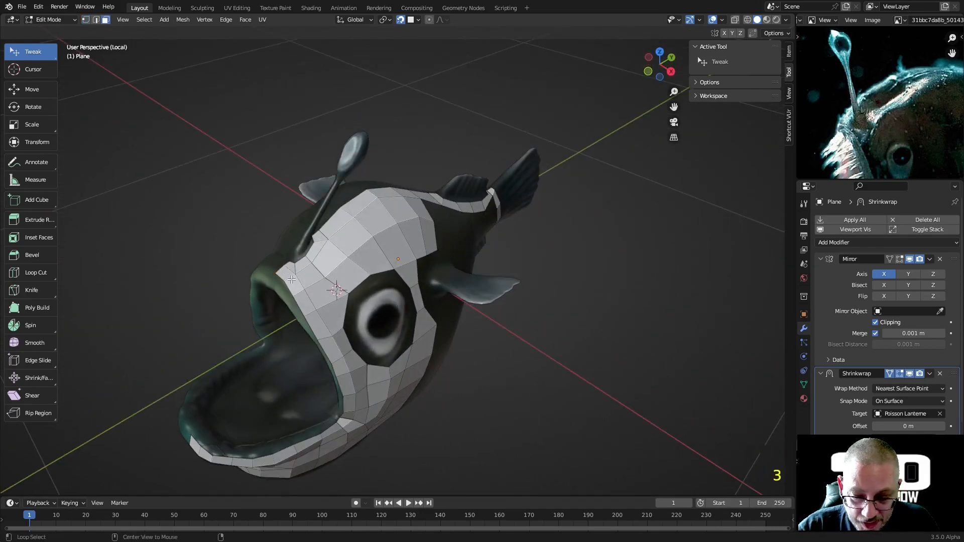
Step: Select the face loop bordering the mouth and hide all unselected faces of the retopology mesh
alt+click(292, 279)
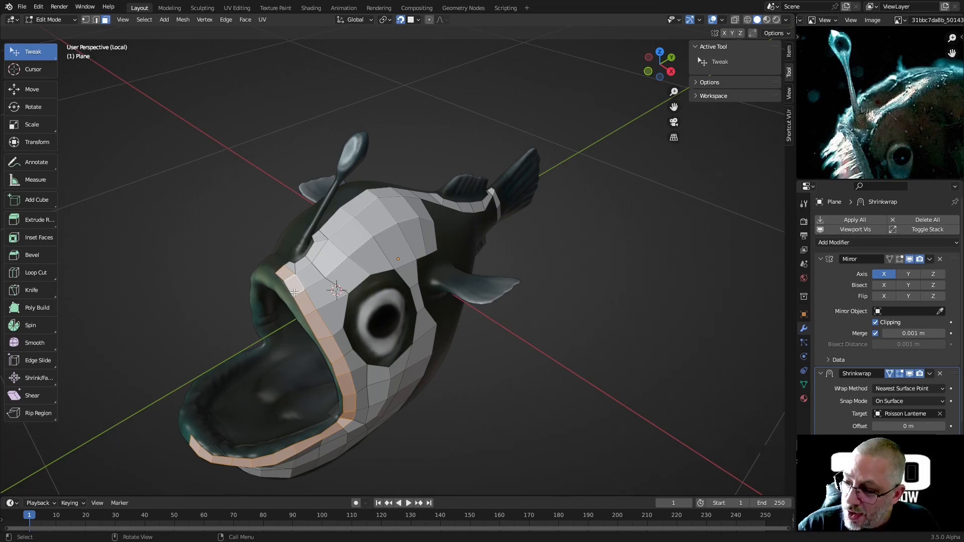
key(shift+h)
middle_drag(293, 292, 367, 251)
Step: Turn off the floor grid and the X and Y axis lines in the viewport overlays
click(724, 20)
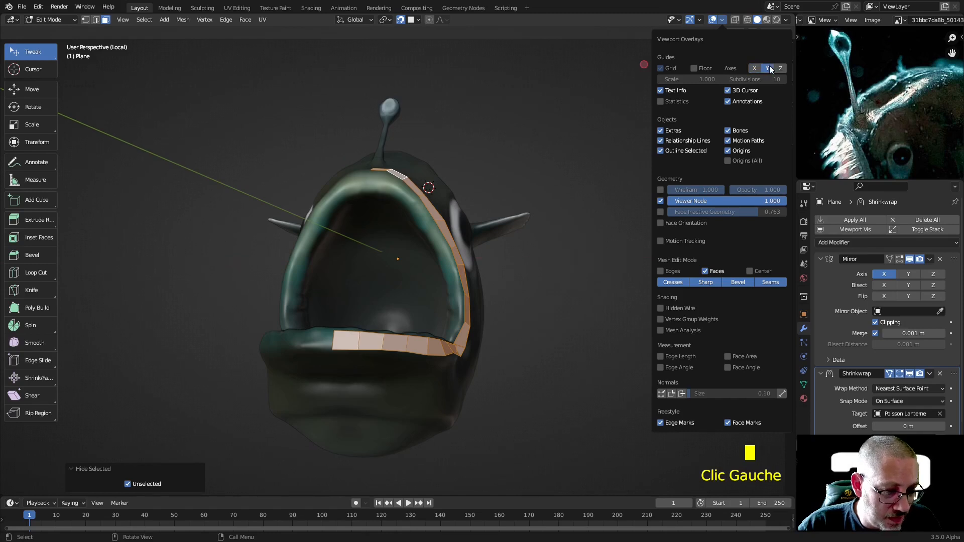
click(723, 20)
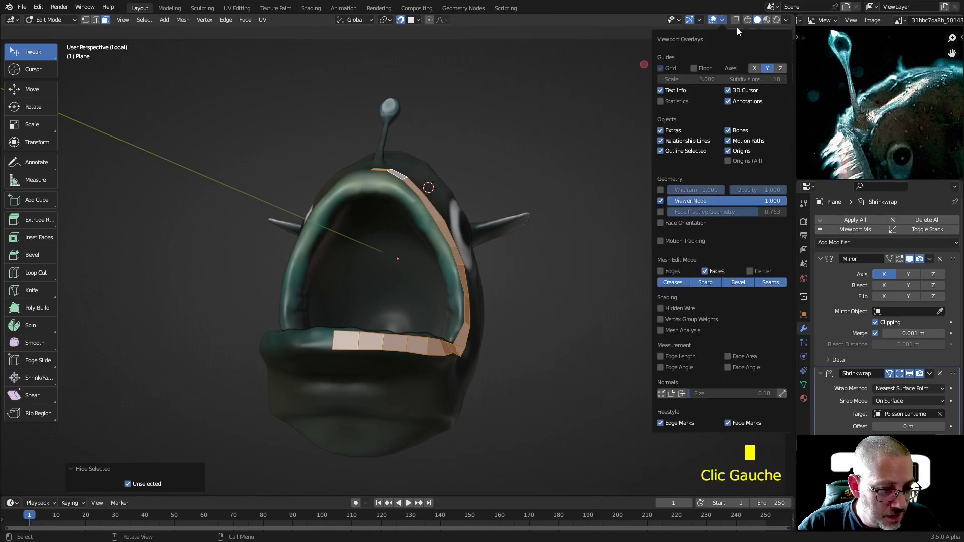
middle_drag(552, 273, 394, 310)
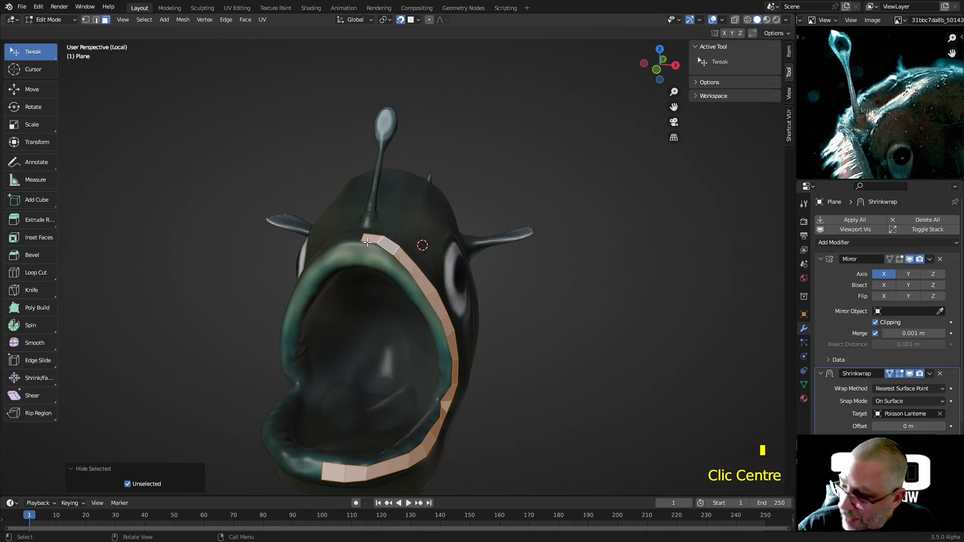
Step: Extrude the upper lip's centre edge three times, over the lip and round into the mouth
key(2)
click(360, 257)
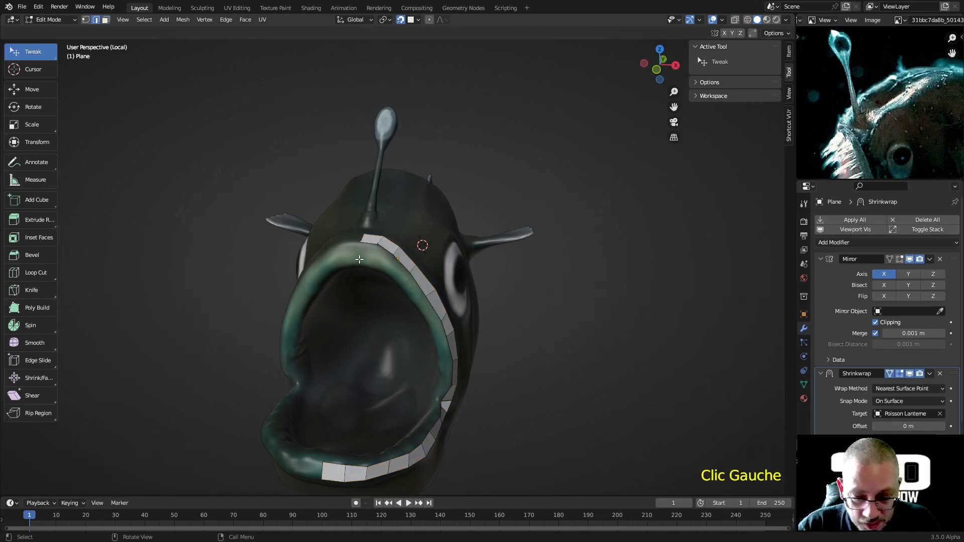
key(e)
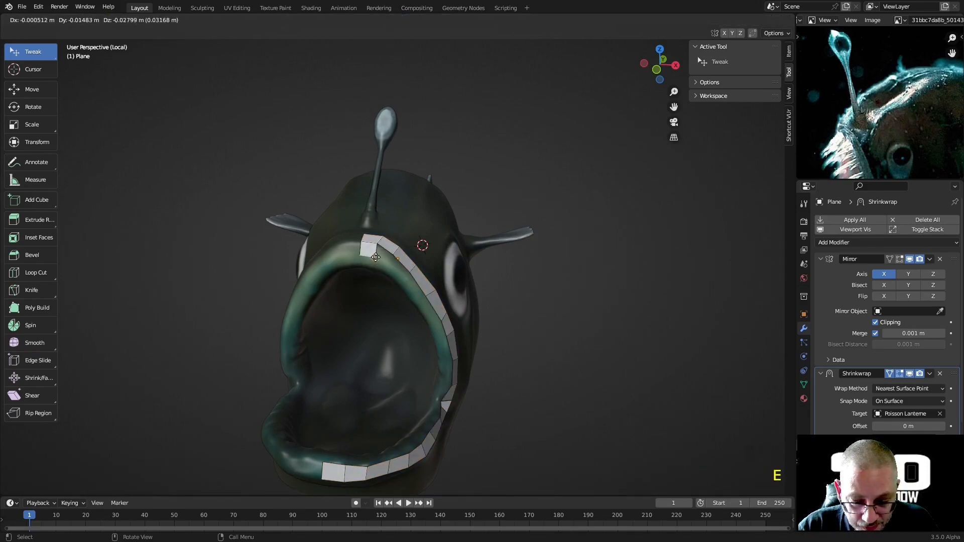
key(e)
click(376, 267)
middle_drag(376, 266, 387, 165)
key(e)
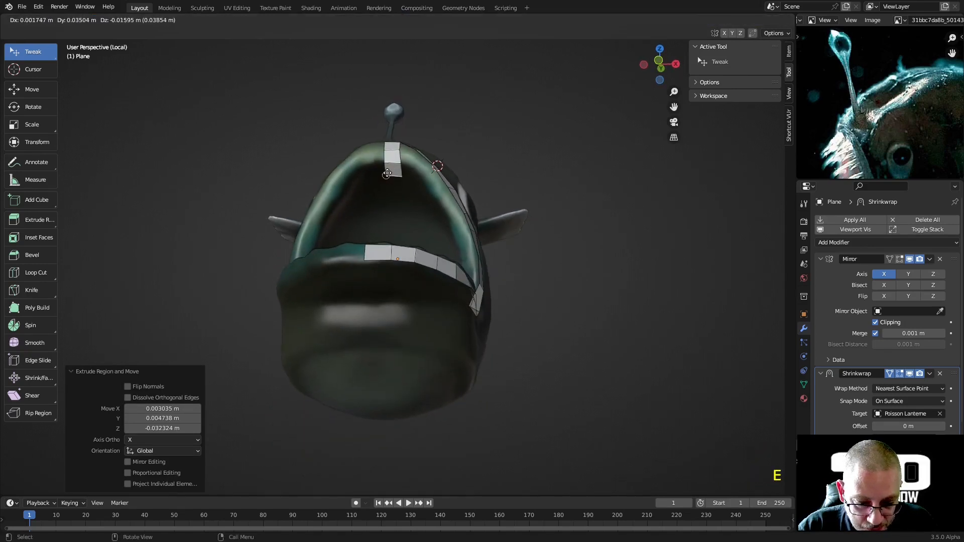
click(387, 175)
Step: Continue extruding the centre strip five times along the roof of the mouth towards the throat
middle_drag(387, 174, 325, 152)
scroll(333, 172, up, 2)
key(e)
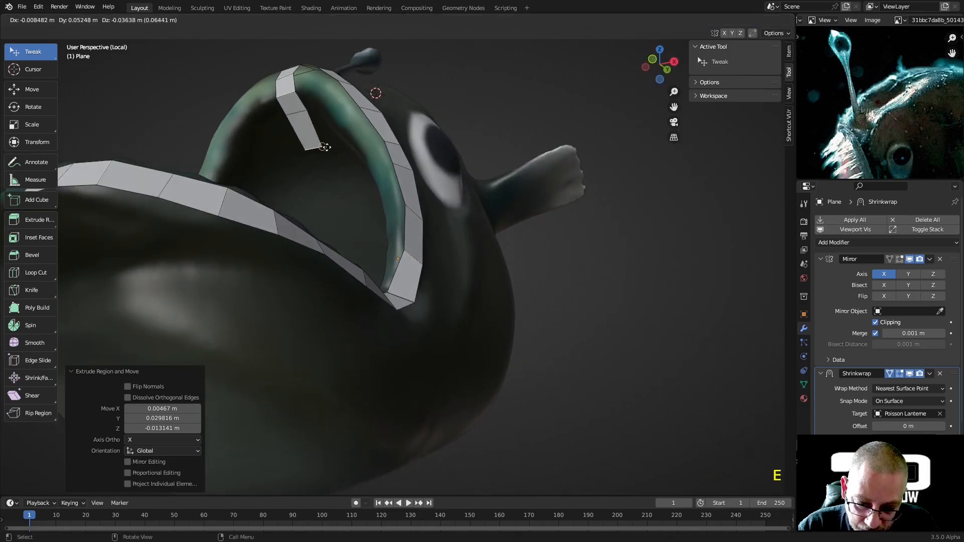
click(324, 145)
key(e)
click(338, 169)
middle_drag(339, 169, 362, 236)
key(e)
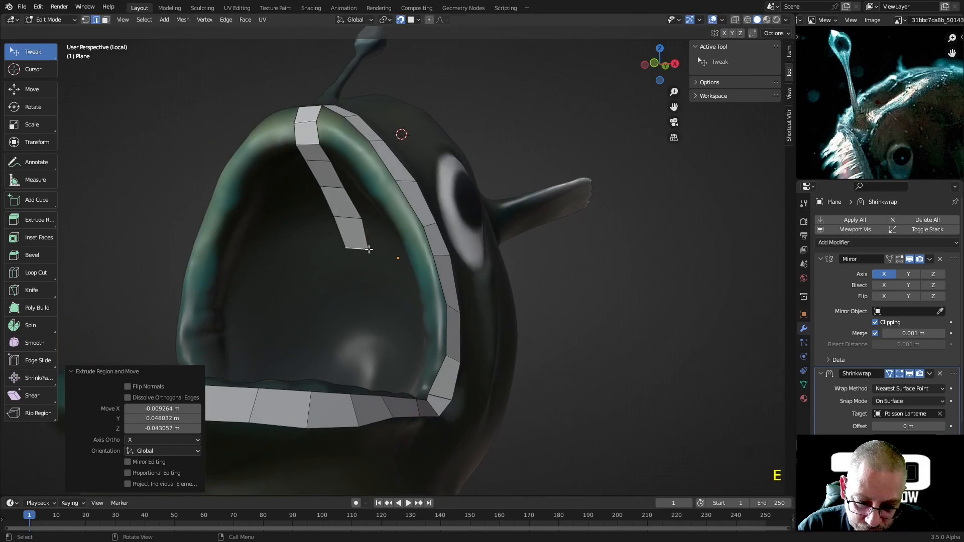
click(368, 247)
key(e)
click(379, 277)
key(e)
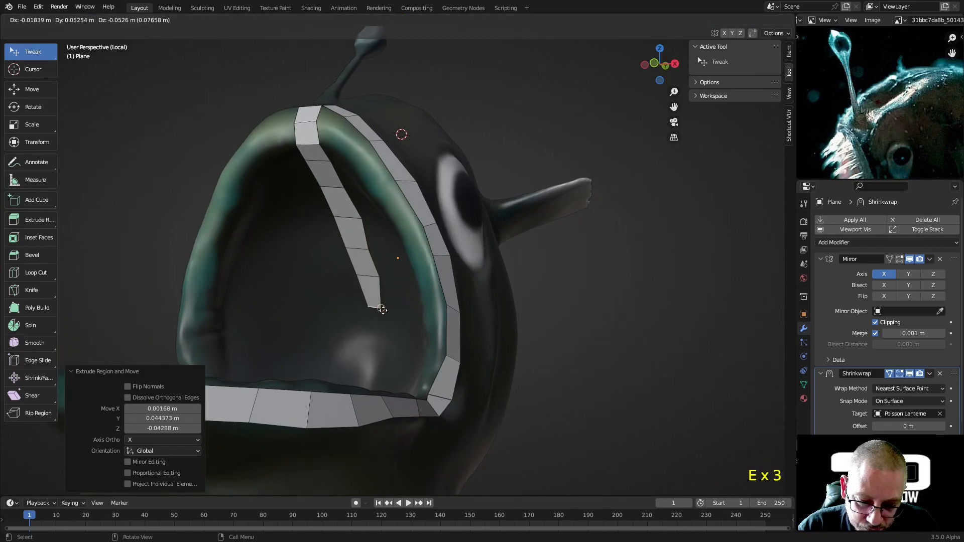
click(392, 315)
Step: Extrude the centre strip three more times down the back of the mouth
middle_drag(390, 335, 390, 339)
key(e)
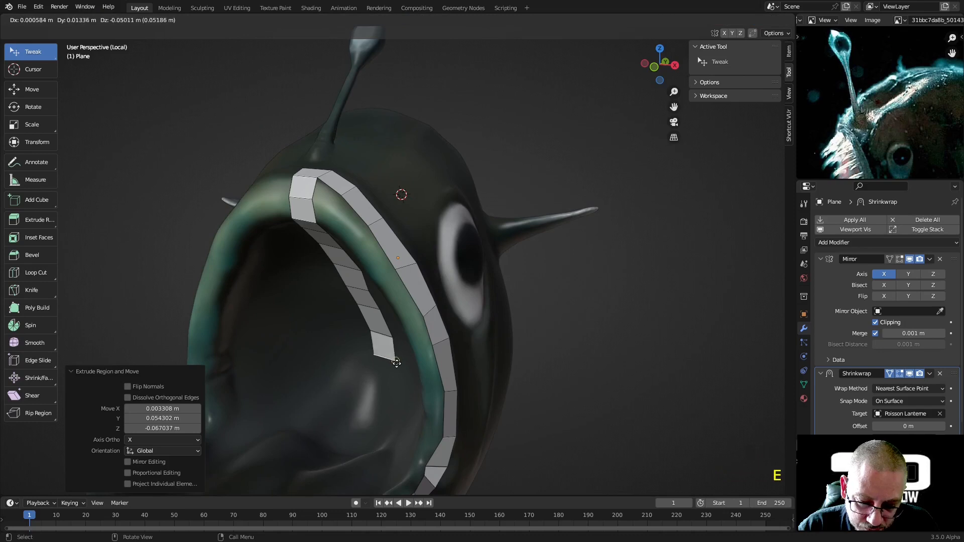
click(399, 370)
key(e)
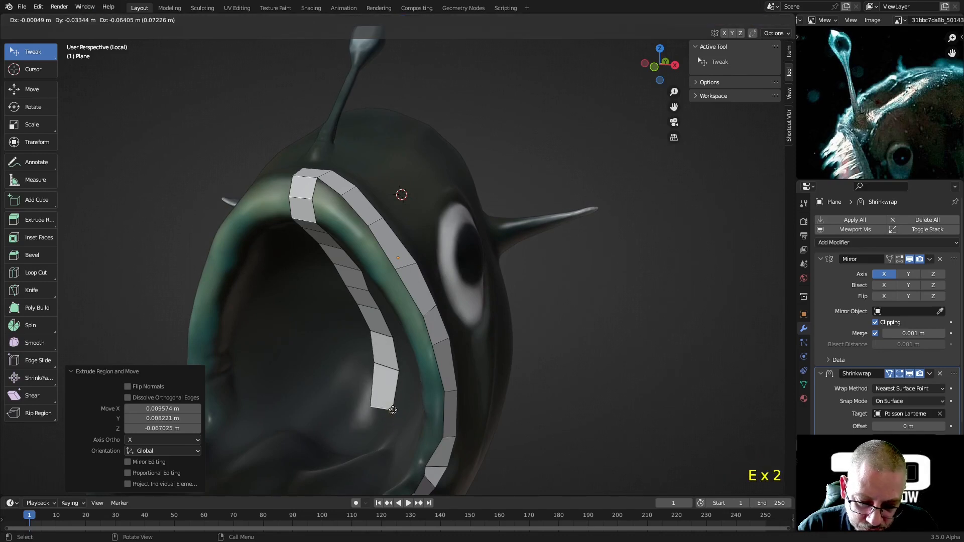
click(392, 410)
key(e)
click(368, 444)
Step: Extrude the centre strip five times forward along the floor of the mouth towards the lower lip
middle_drag(369, 443, 409, 367)
scroll(394, 441, down, 2)
key(e)
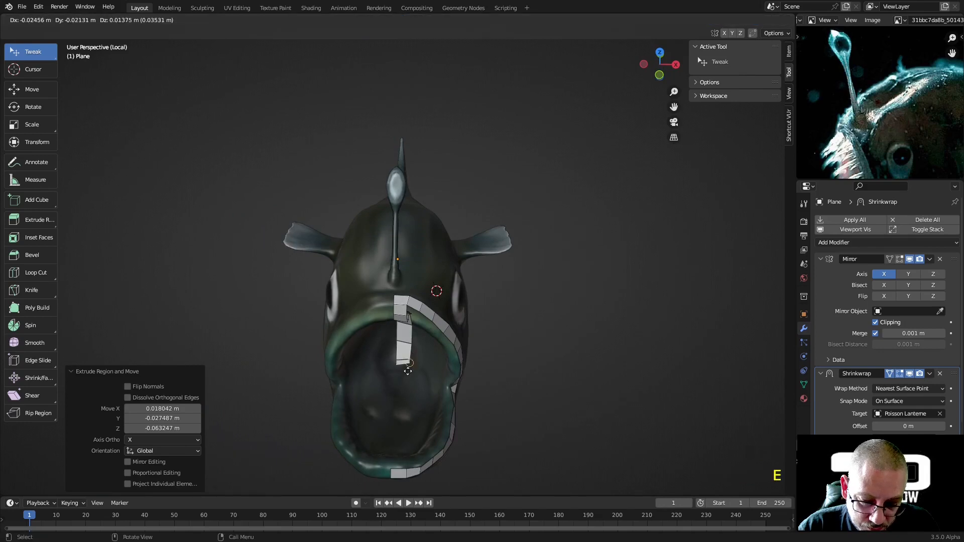
click(409, 374)
key(e)
click(404, 399)
key(e)
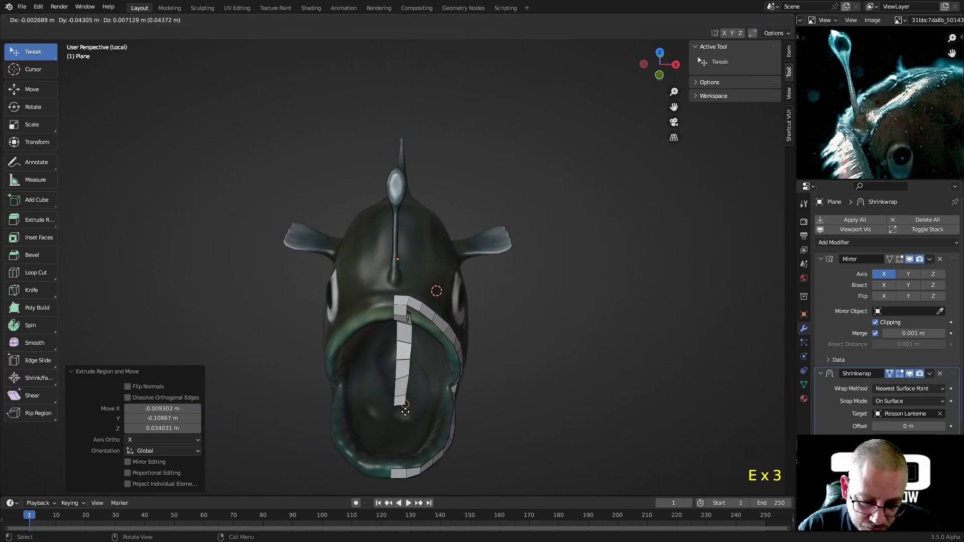
click(405, 417)
key(e)
click(406, 432)
key(e)
click(402, 448)
Step: Extrude the centre strip twice up the inside of the lower lip and fill a face joining it to the outer lip's centre edge
shift+middle_drag(417, 433, 405, 301)
scroll(361, 295, down, 13)
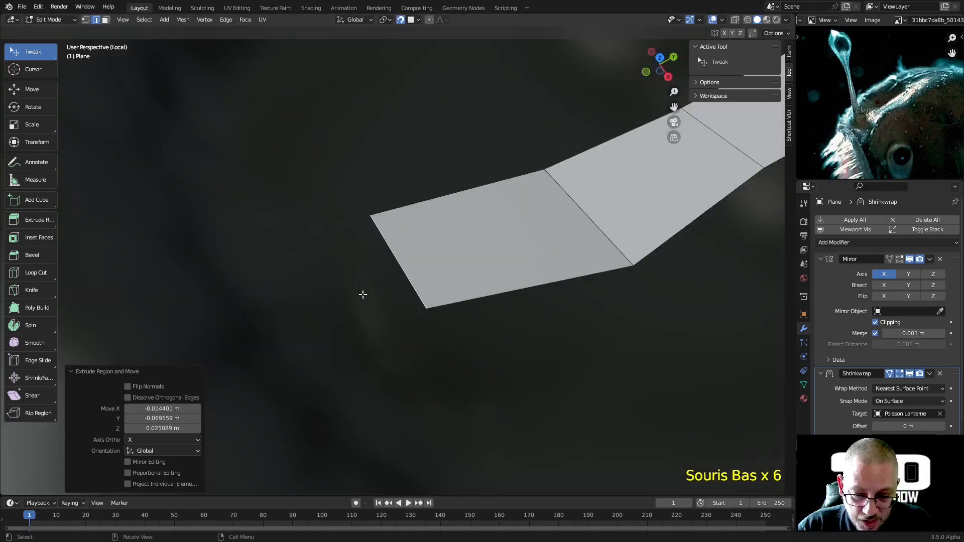
middle_drag(370, 262, 352, 286)
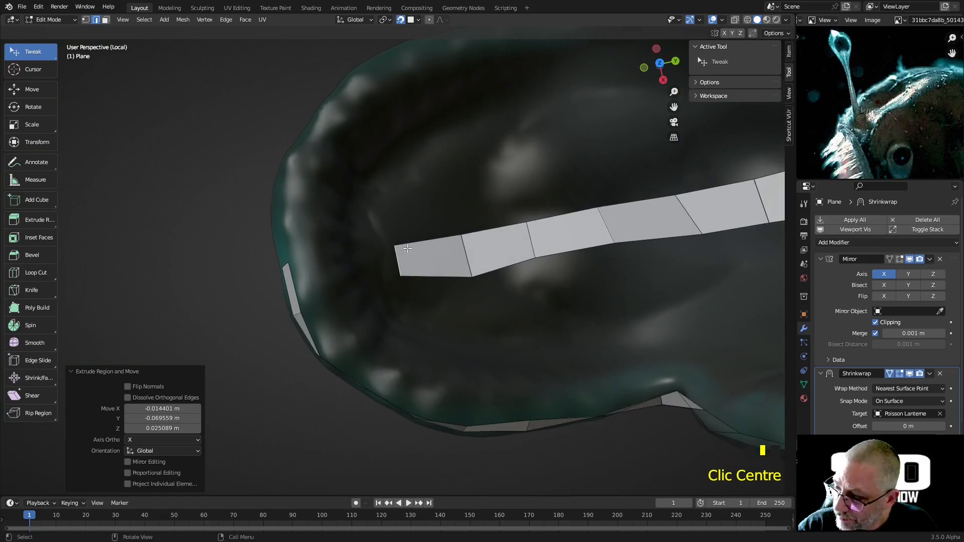
key(e)
click(350, 252)
key(e)
click(318, 248)
middle_drag(312, 247, 337, 231)
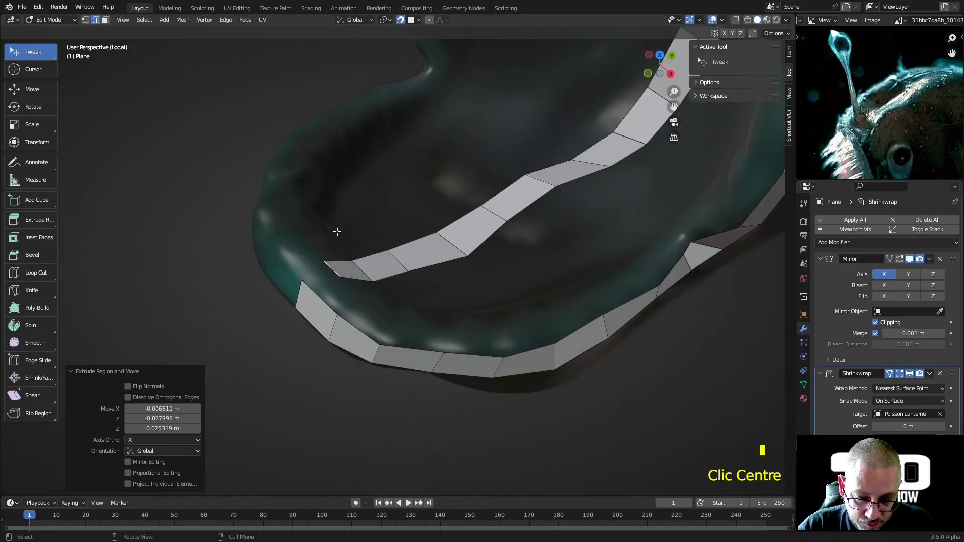
middle_drag(354, 280, 417, 335)
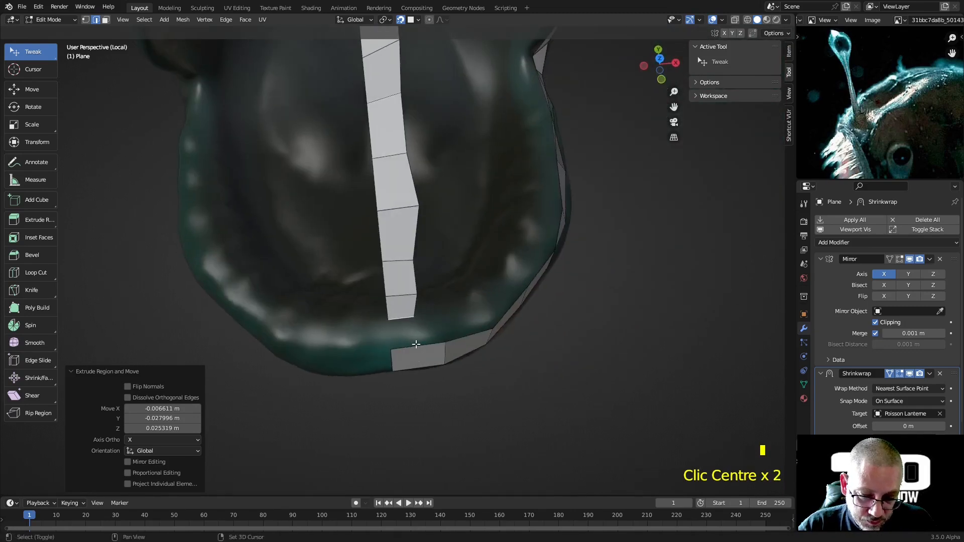
shift+click(417, 344)
key(f)
Step: Reposition the centre strip's vertices near the lower lip to straighten its side edge
key(1)
drag(416, 316, 422, 315)
mouse_move(421, 315)
middle_down()
mouse_move(431, 320)
mouse_move(424, 337)
mouse_move(412, 245)
mouse_move(435, 269)
mouse_move(421, 330)
middle_up()
drag(422, 329, 371, 317)
drag(414, 258, 385, 245)
drag(408, 303, 414, 297)
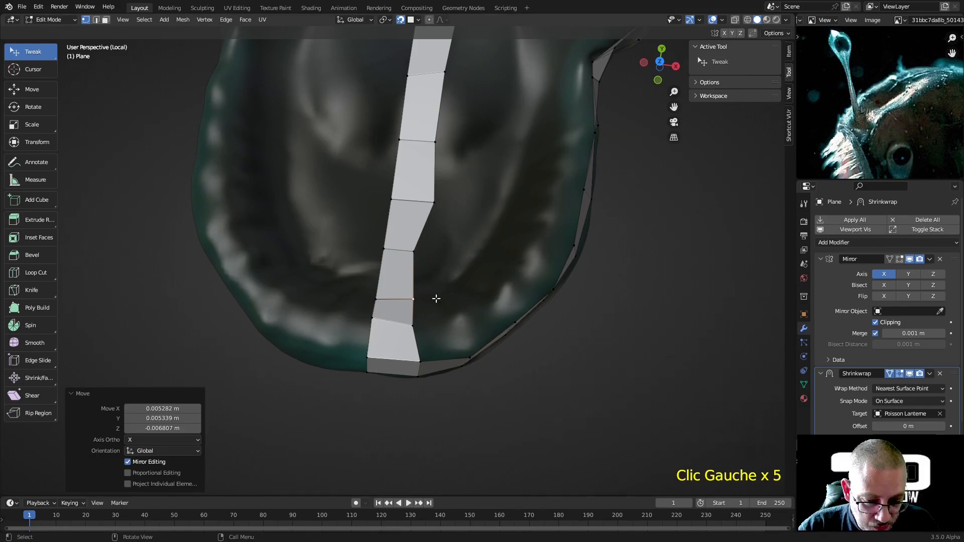
Step: Extrude the centre strip's side edge behind the lower lip seven times, following the inside of the jaw towards the mouth corner
click(413, 299)
shift+click(413, 323)
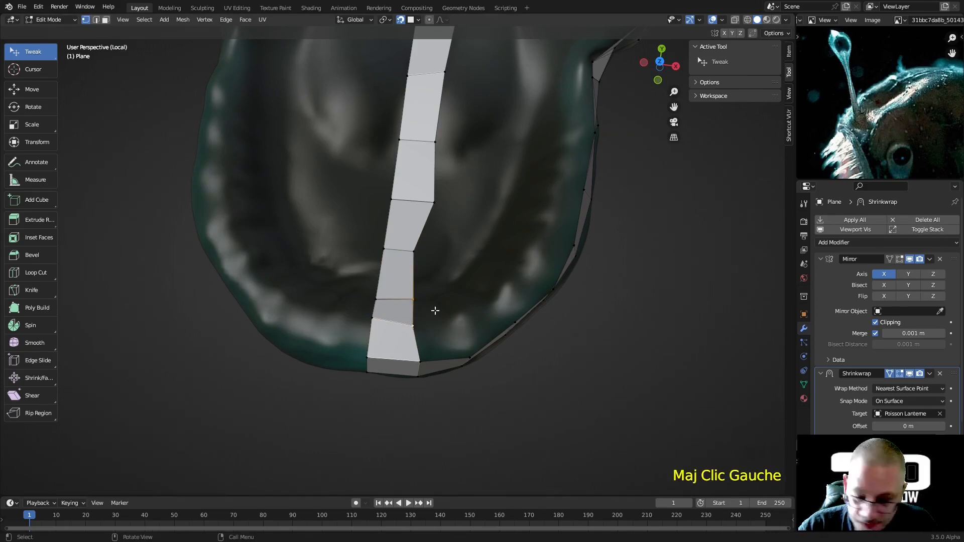
key(e)
click(448, 289)
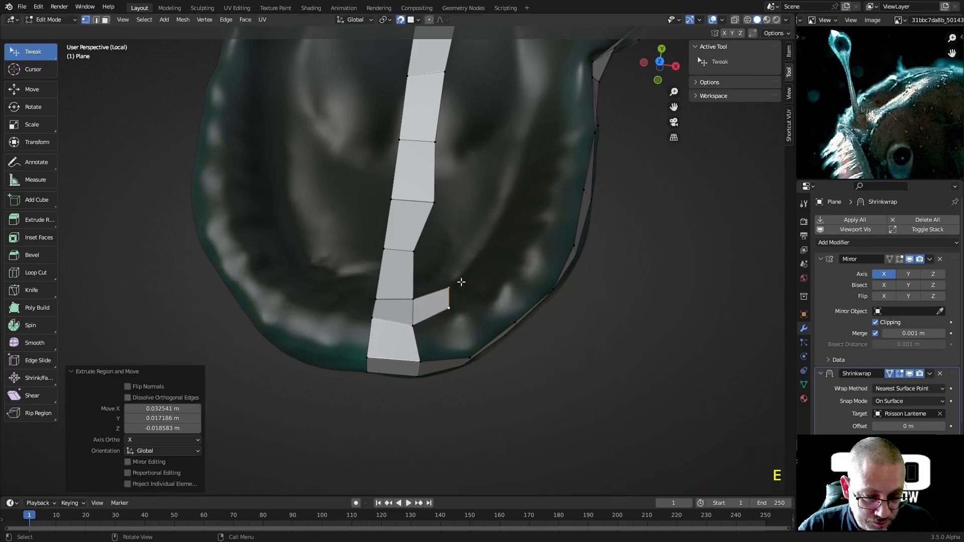
key(e)
click(487, 256)
key(e)
click(511, 220)
key(e)
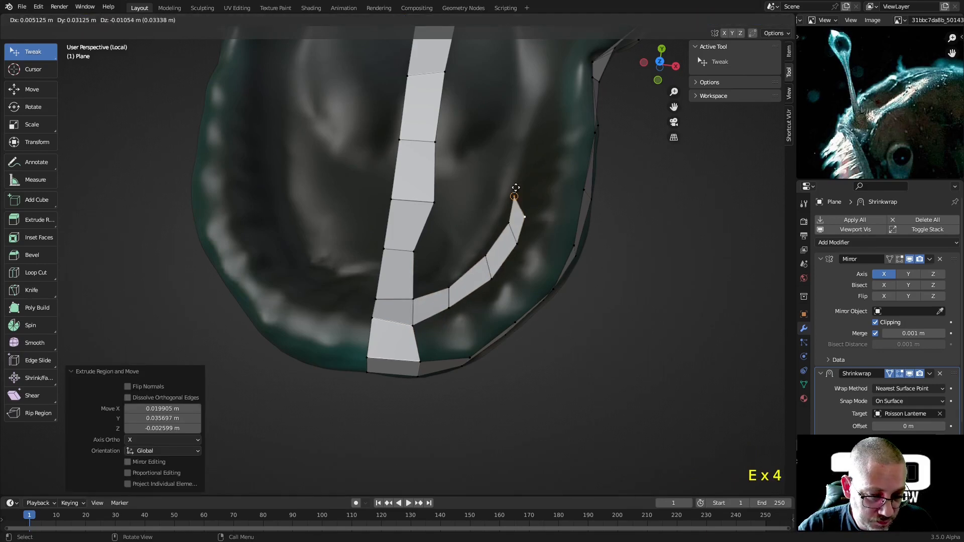
click(516, 184)
key(e)
click(523, 155)
key(e)
click(523, 114)
key(e)
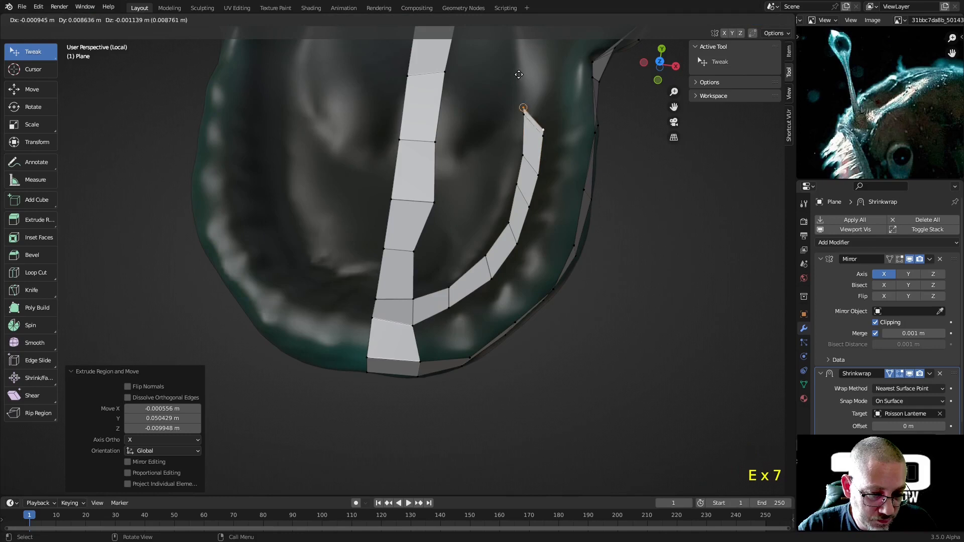
click(531, 64)
Step: Move the vertices of the new inner jaw strip so its faces are evenly shaped and follow the inside of the lower lip
drag(447, 283, 447, 311)
drag(484, 269, 477, 273)
middle_drag(478, 273, 654, 206)
scroll(301, 189, up, 3)
shift+middle_drag(301, 190, 423, 289)
drag(411, 329, 408, 310)
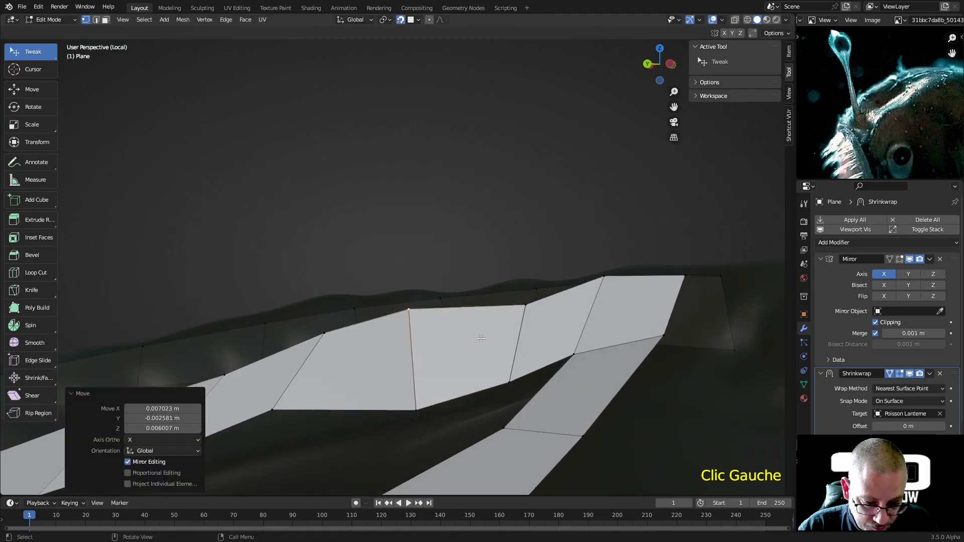
drag(528, 310, 509, 312)
drag(509, 382, 499, 369)
drag(411, 403, 409, 379)
drag(322, 330, 304, 319)
middle_drag(396, 374, 505, 360)
drag(366, 322, 363, 331)
mouse_move(412, 319)
middle_down()
mouse_move(394, 304)
mouse_move(396, 319)
middle_up()
drag(397, 319, 433, 324)
mouse_move(434, 324)
middle_down()
mouse_move(436, 351)
mouse_move(448, 315)
middle_up()
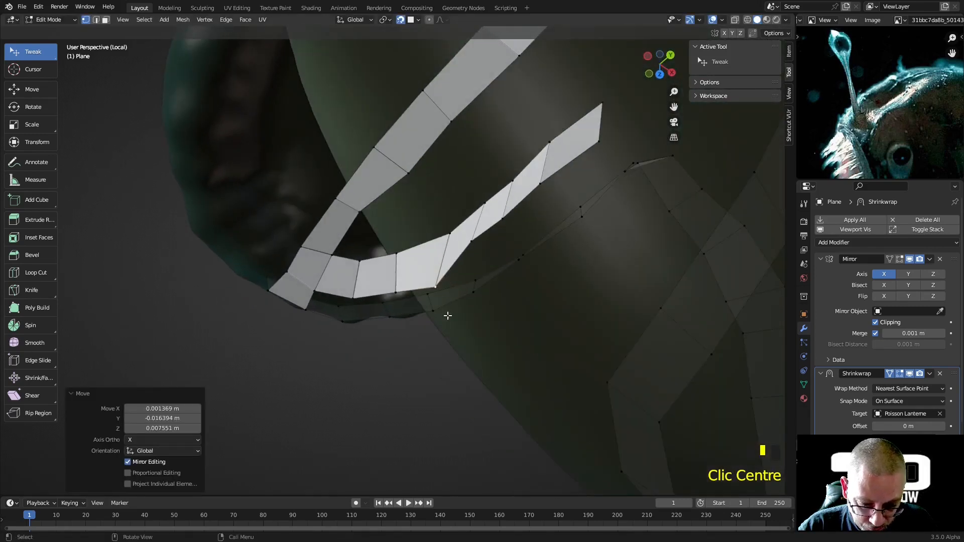
middle_drag(450, 232, 452, 249)
drag(452, 249, 425, 253)
middle_drag(425, 253, 311, 291)
Step: Fill the gap between the inner jaw strip and the outer lip loop with faces, starting at the centre
shift+click(306, 301)
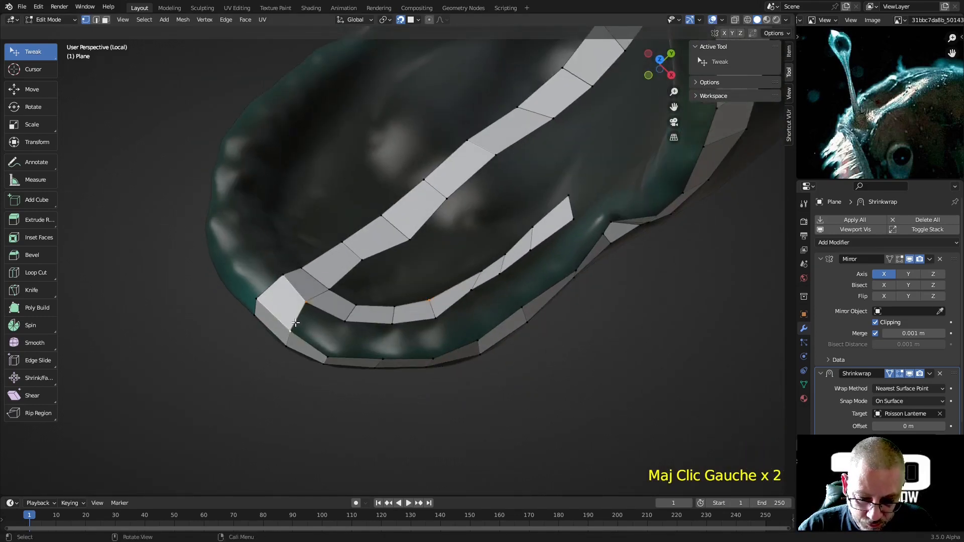
click(302, 300)
shift+click(289, 324)
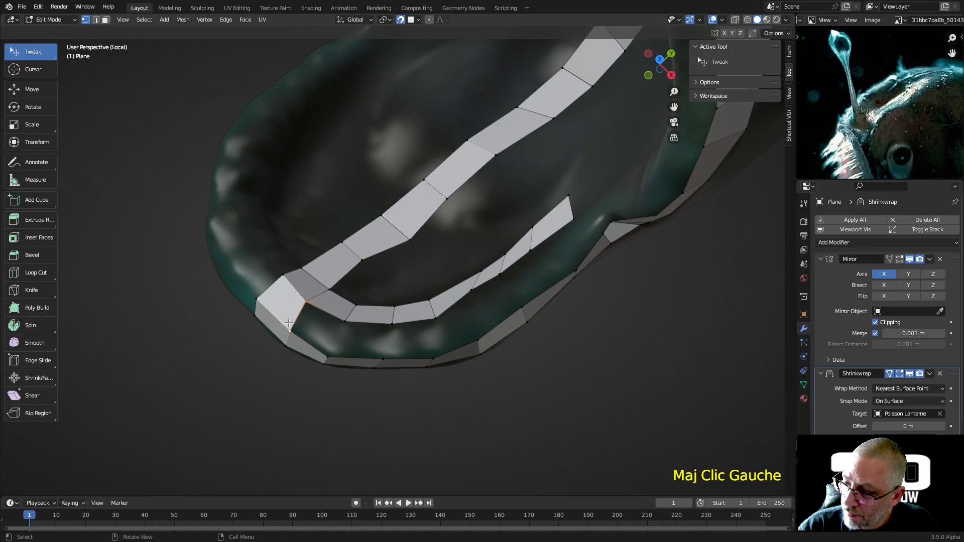
key(f)
key(f)
key(f)
middle_drag(289, 323, 482, 352)
key(f)
key(f)
key(f)
key(f)
Step: Slide the inner jaw strip's vertices towards the front of the mouth to line up with the new lip faces
click(461, 291)
drag(461, 290, 455, 306)
drag(478, 265, 496, 292)
drag(534, 264, 496, 266)
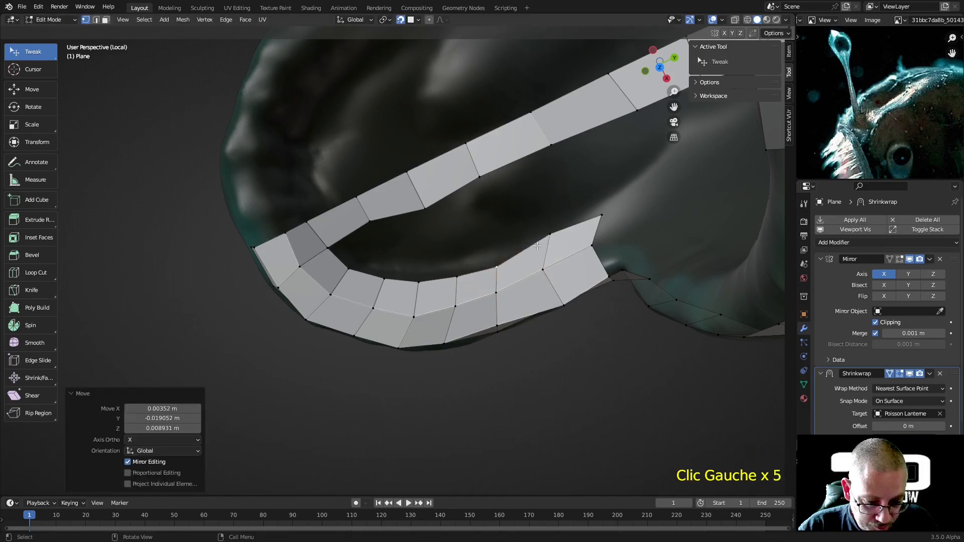
drag(550, 236, 490, 256)
middle_drag(490, 256, 431, 236)
Step: Fill a face in the corner between the centre and jaw strips and merge its free vertex onto the jaw strip with At Last
click(336, 236)
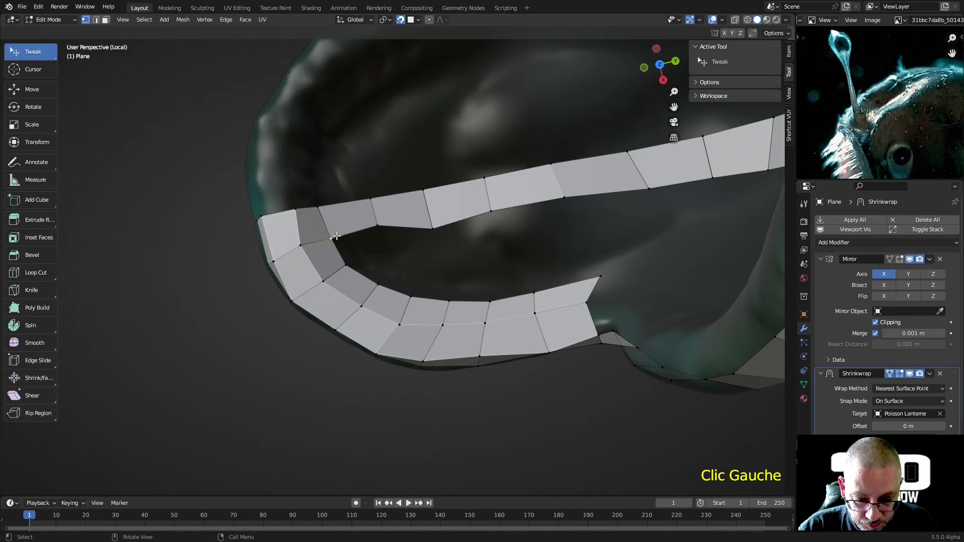
key(f)
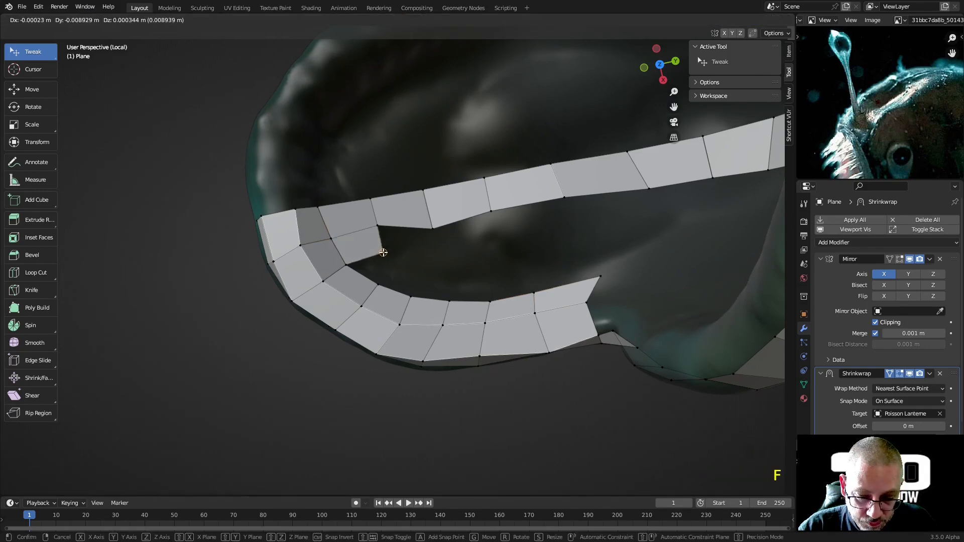
click(390, 251)
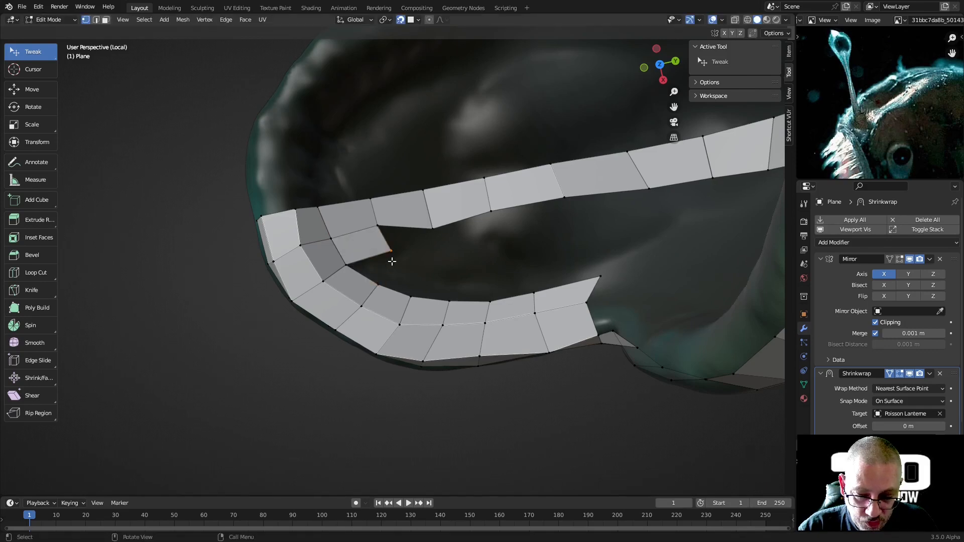
shift+click(376, 285)
key(m)
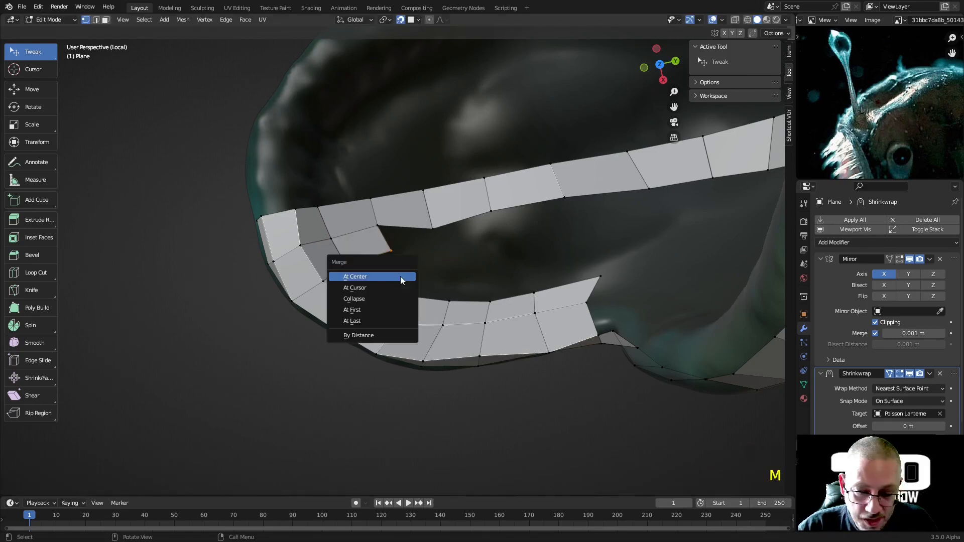
click(374, 320)
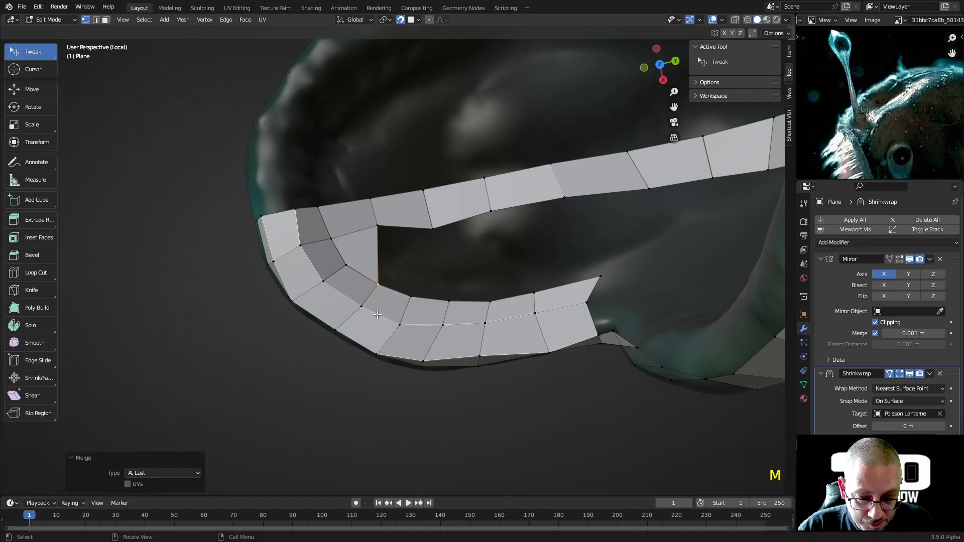
Step: Reposition the mouth-floor strip's side vertices beside the new corner face to even out the quads
drag(377, 228, 383, 236)
middle_drag(383, 236, 446, 229)
drag(446, 229, 440, 234)
drag(511, 222, 489, 215)
drag(502, 254, 477, 241)
middle_drag(571, 278, 419, 255)
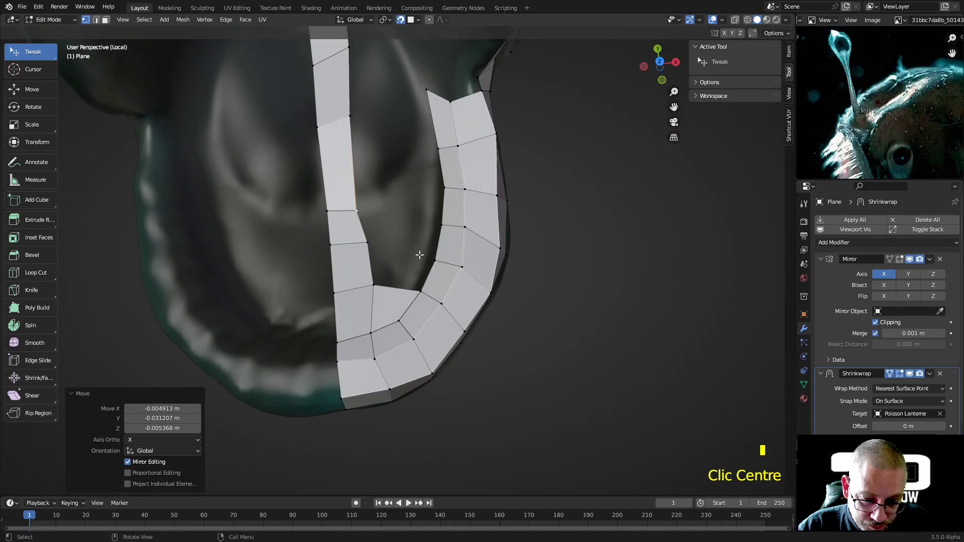
Step: Extrude the central strip's bent edge outward into a new face and reposition its outer corner vertex
click(363, 225)
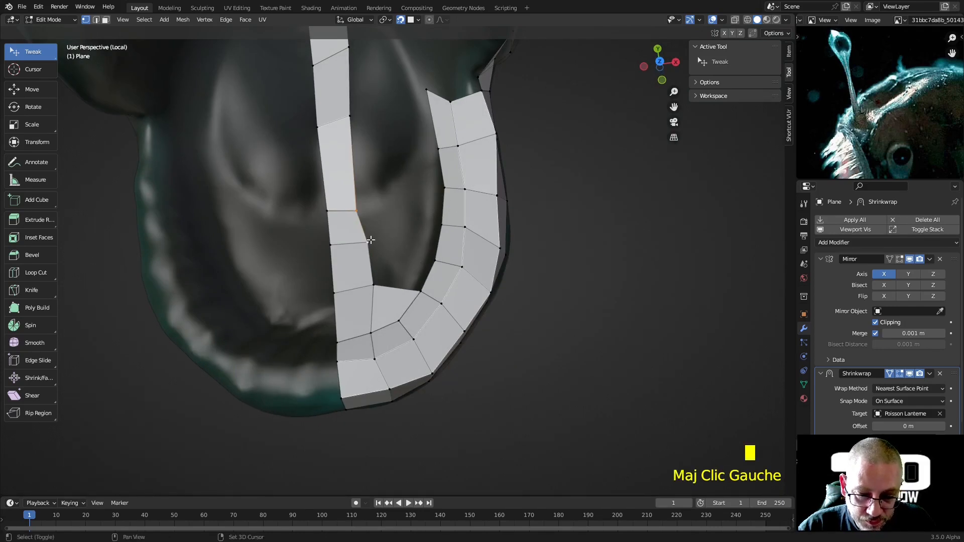
key(e)
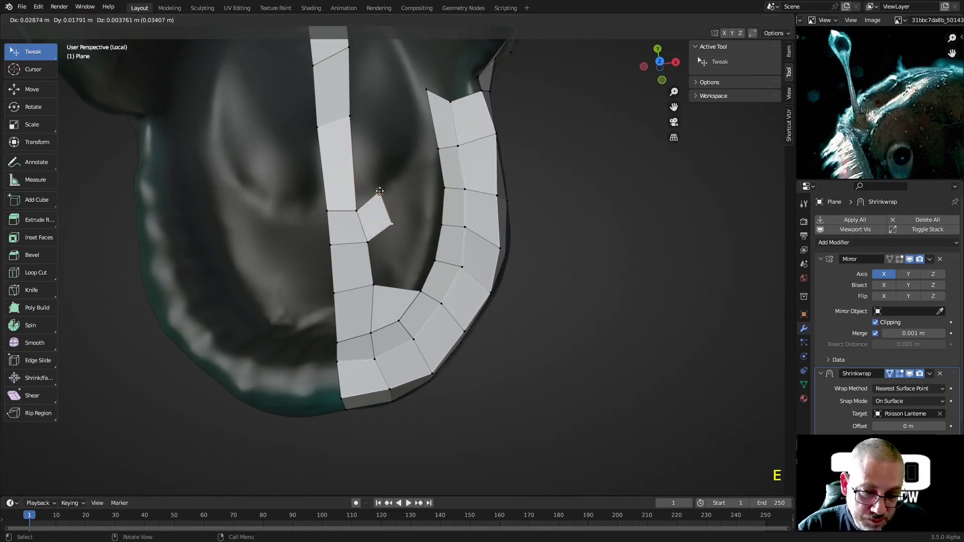
click(398, 220)
drag(398, 221, 409, 215)
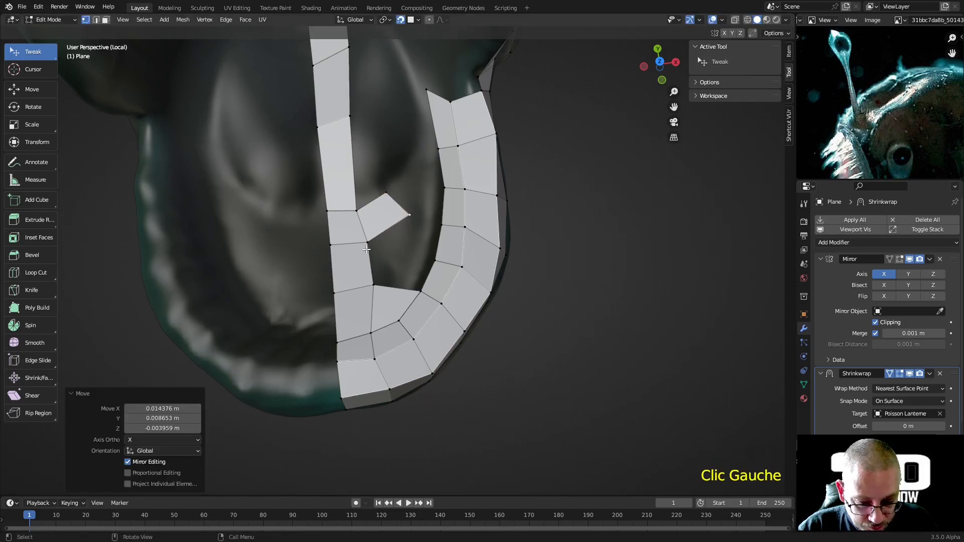
Step: Fill two faces joining the central strip and the newly extruded face to the inner edge of the mouth ring
click(369, 251)
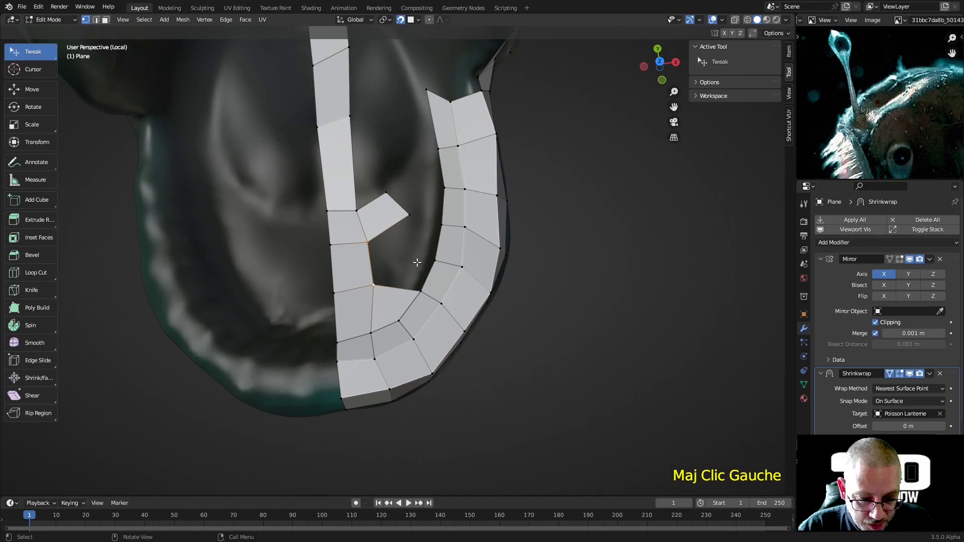
shift+click(433, 261)
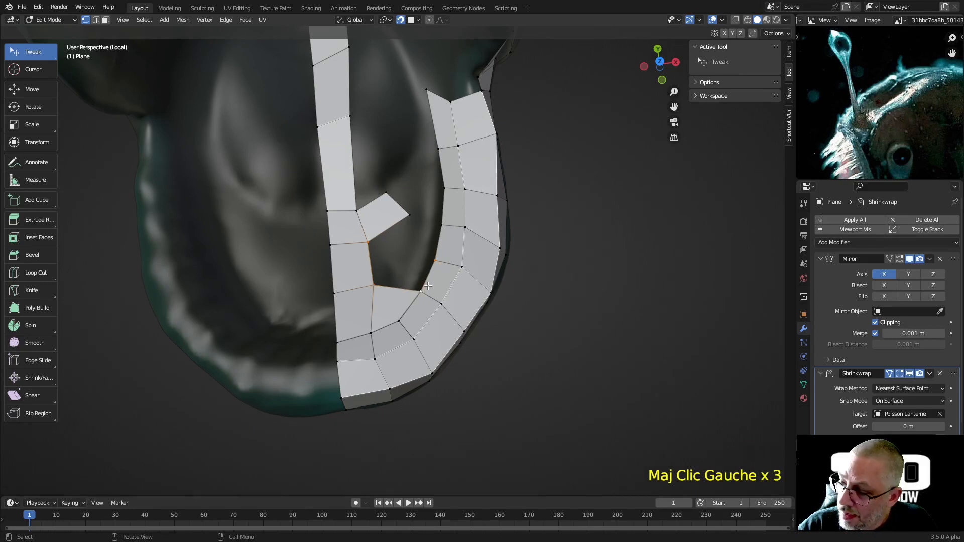
key(f)
click(409, 214)
shift+click(389, 232)
shift+click(372, 239)
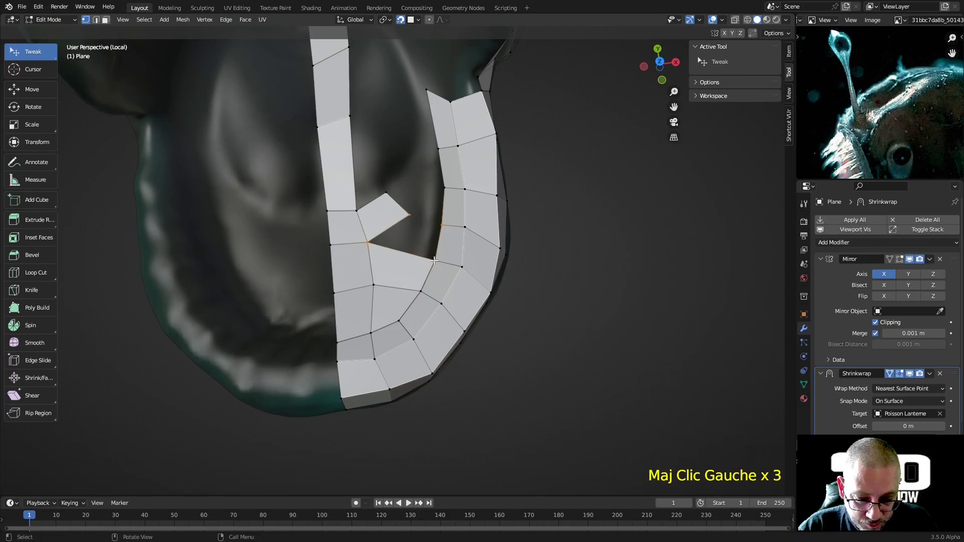
key(f)
Step: Extrude the outer edge of the small side face toward the ridge and adjust the position of its end vertex
scroll(412, 205, up, 2)
middle_drag(412, 205, 404, 327)
scroll(404, 327, down, 1)
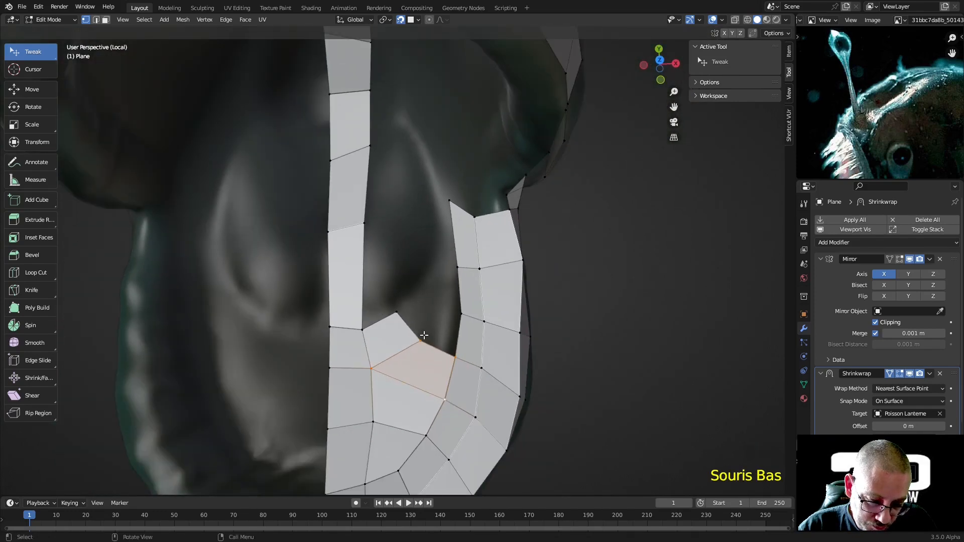
click(422, 338)
key(e)
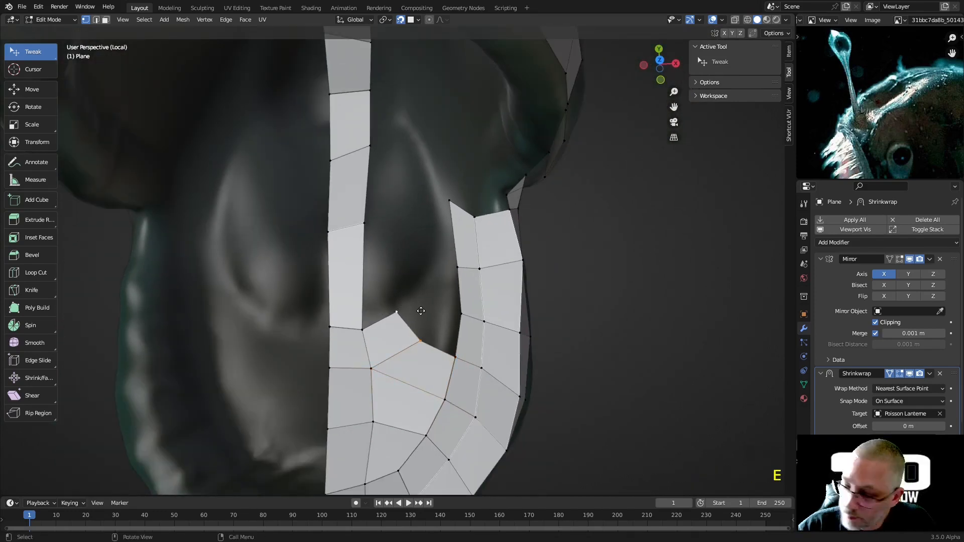
click(435, 314)
drag(441, 314, 435, 298)
Step: Extrude the end edge of the side strip again along the ridge and narrow its tip by moving the outer vertex
mouse_move(437, 286)
middle_down()
mouse_move(408, 287)
mouse_move(421, 293)
middle_up()
shift+click(416, 285)
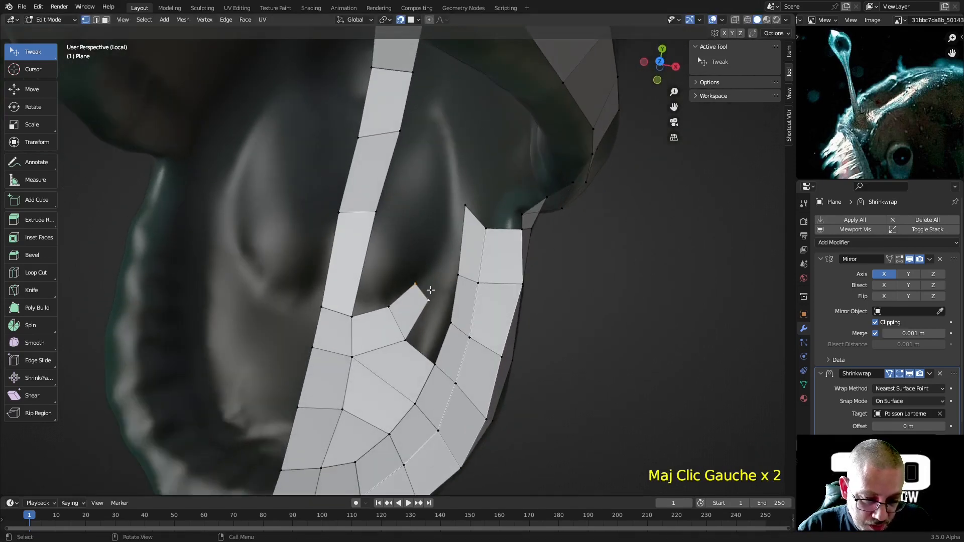
key(e)
click(445, 266)
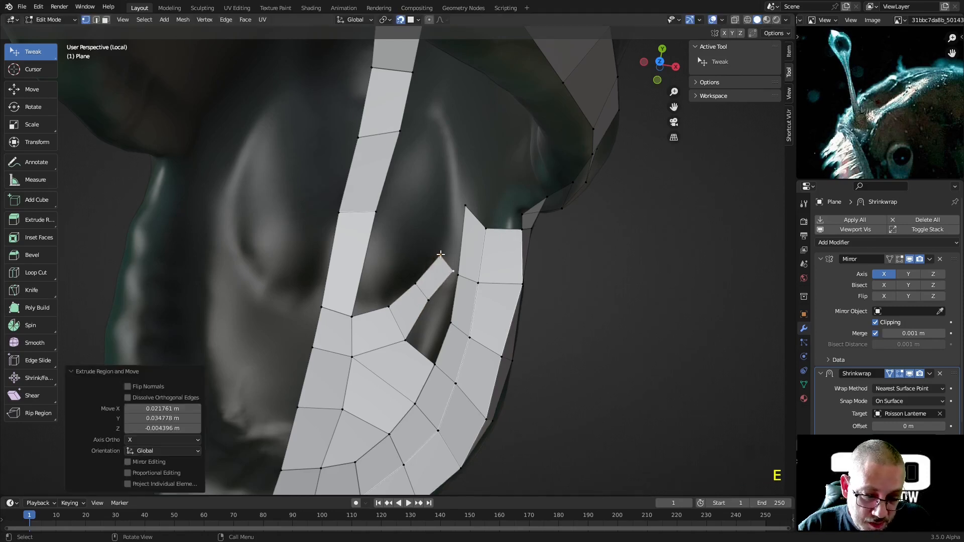
drag(446, 267, 446, 263)
Step: Extrude the strip's narrow tip further up the ridge and move the mouth ring's inner end vertex outward
shift+click(441, 258)
shift+click(441, 259)
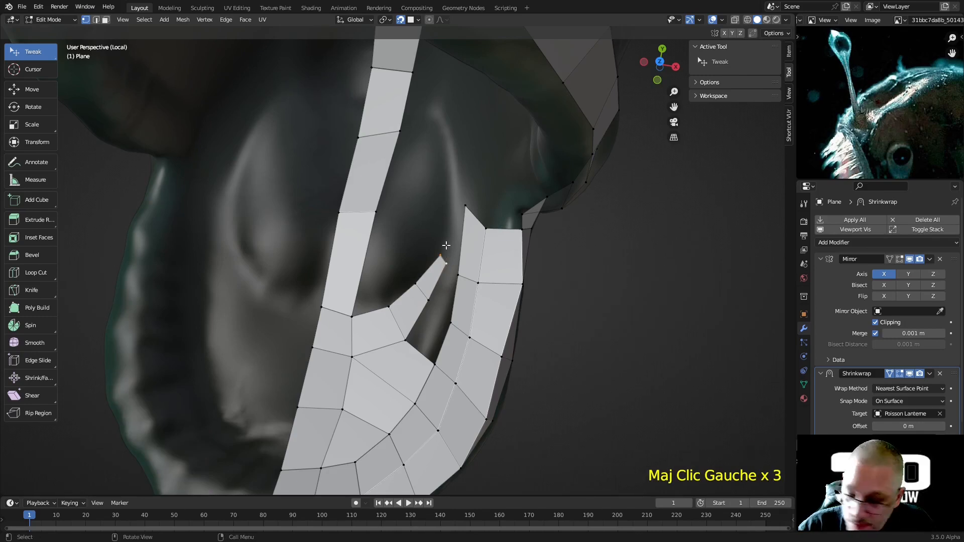
key(e)
click(450, 200)
drag(469, 207, 471, 221)
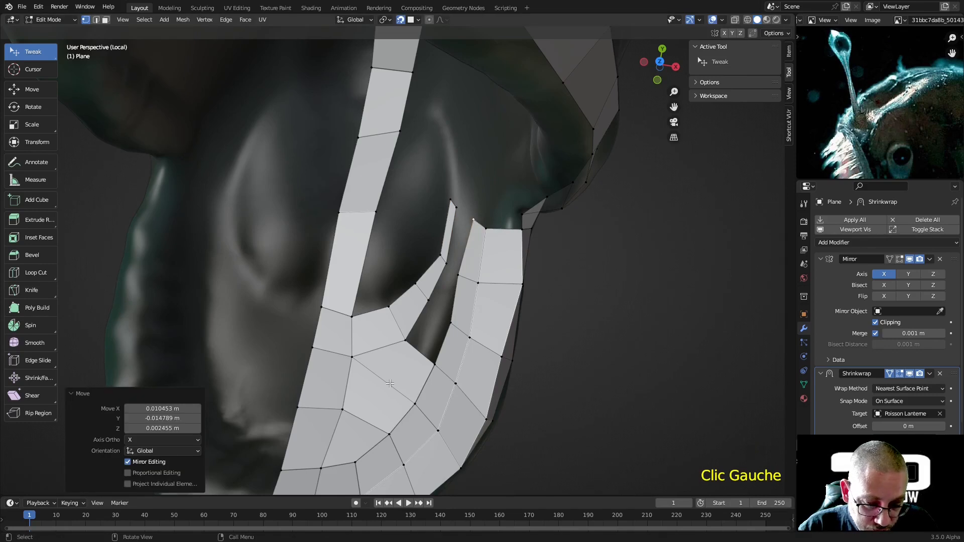
Step: Fill the gap between the ridge strip and the mouth ring with a row of faces up to their ends
click(406, 343)
shift+click(425, 362)
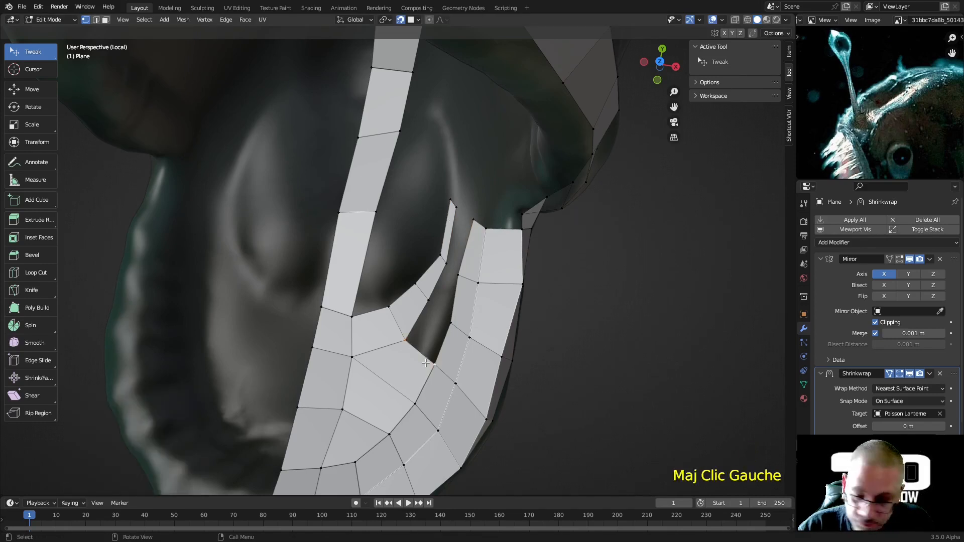
key(f)
key(f)
key(f)
key(f)
Step: Add a centred loop cut across the long central-strip face just above the ridge strip's start
middle_drag(426, 362, 368, 275)
key(ctrl+r)
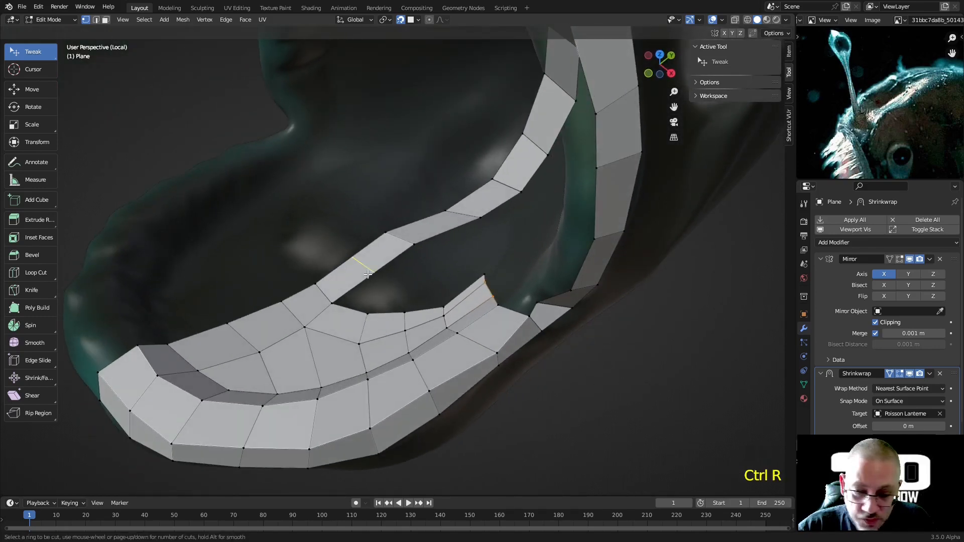
click(359, 281)
right_click(359, 281)
click(336, 300)
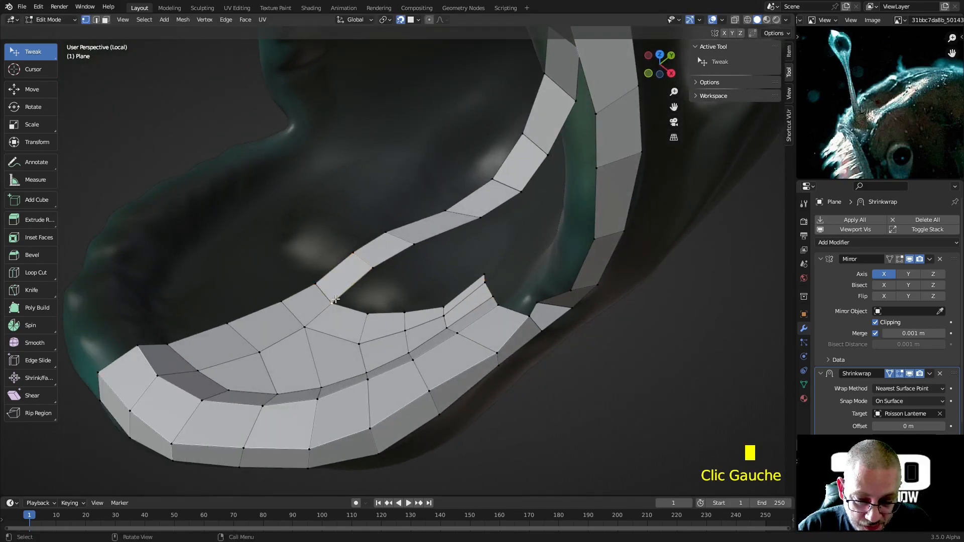
drag(361, 297, 339, 303)
key(ctrl+z)
right_click(341, 304)
click(401, 287)
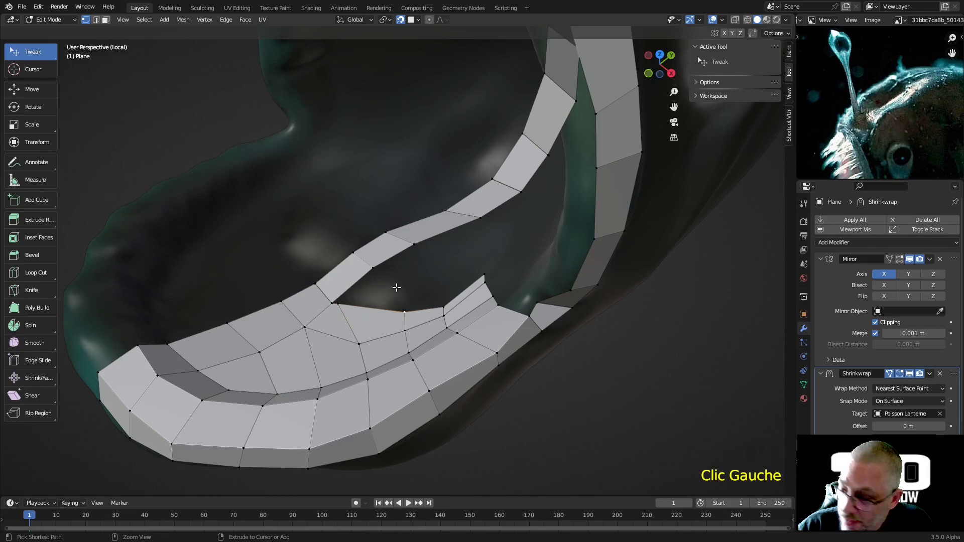
key(ctrl+z)
Step: Fill a row of four faces along the inner side of the ridge strip, starting at the central strip, and place their free corners
ctrl+click(395, 282)
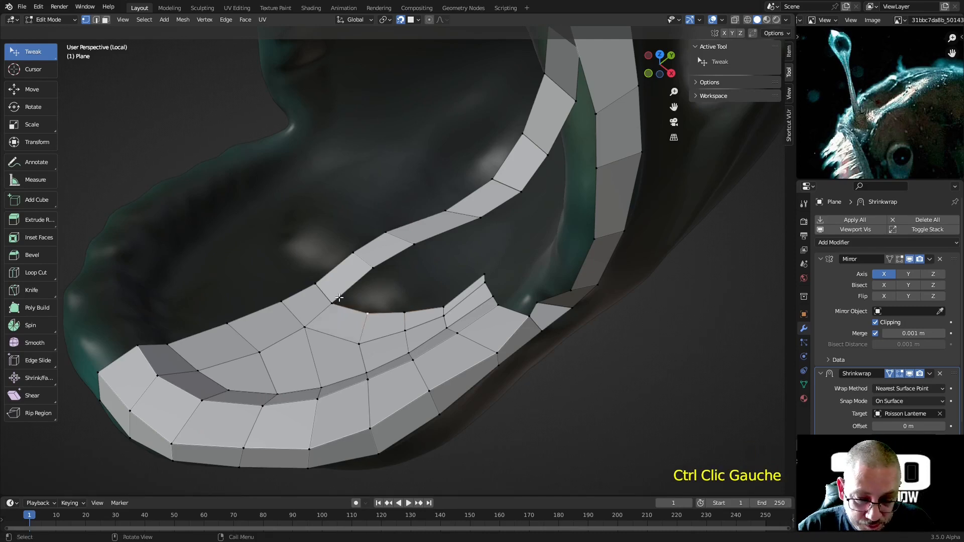
drag(346, 296, 384, 274)
key(f)
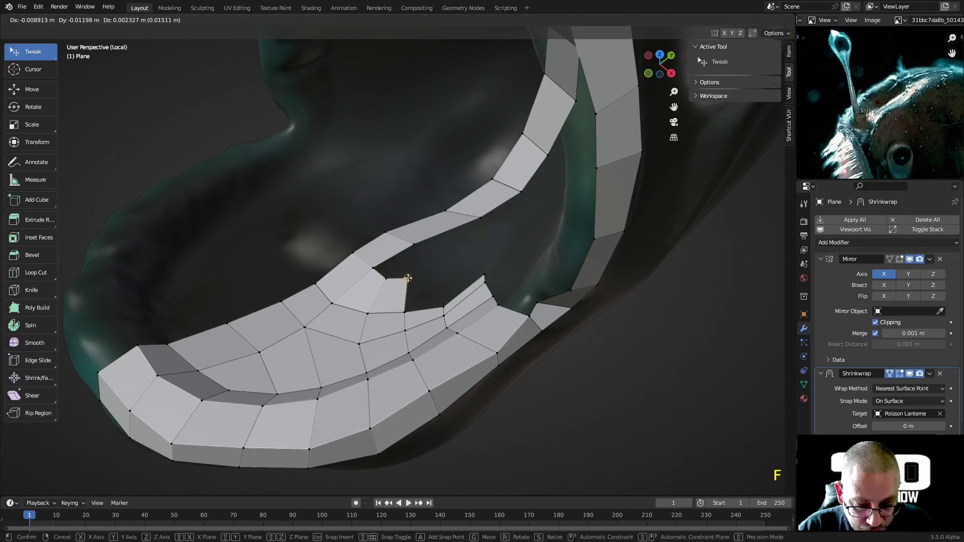
click(407, 287)
key(f)
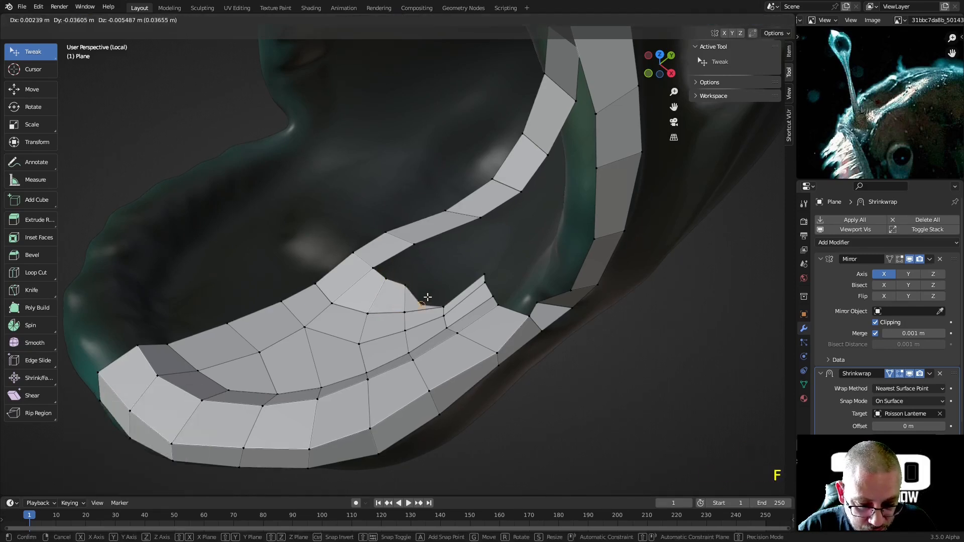
click(439, 277)
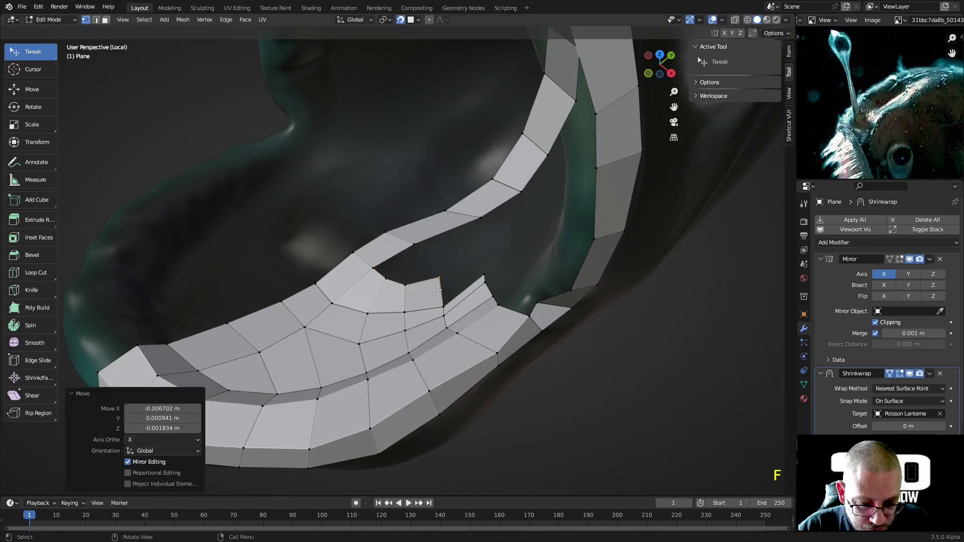
middle_drag(439, 279, 417, 339)
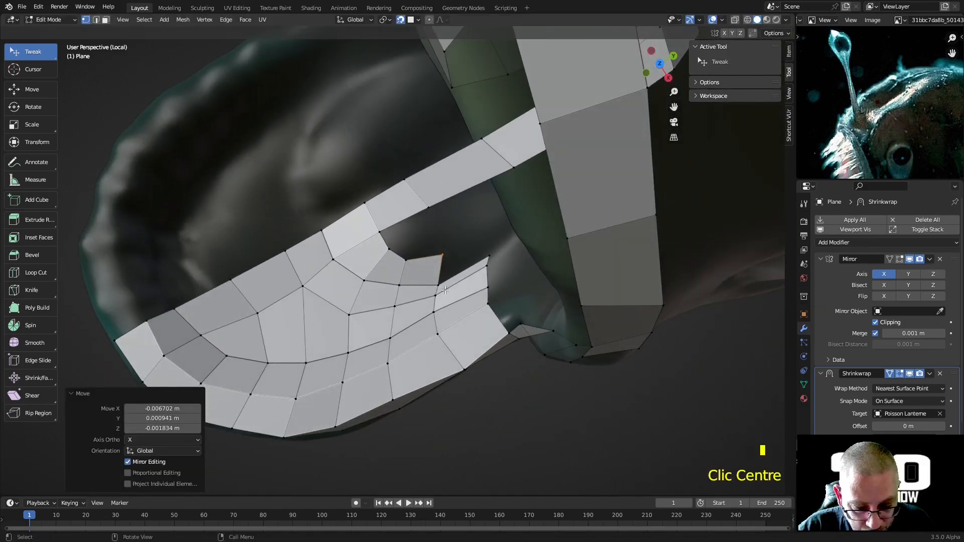
key(f)
click(476, 241)
Step: Reposition a vertex of the central strip above the open gap
middle_drag(476, 240, 407, 266)
scroll(406, 266, up, 2)
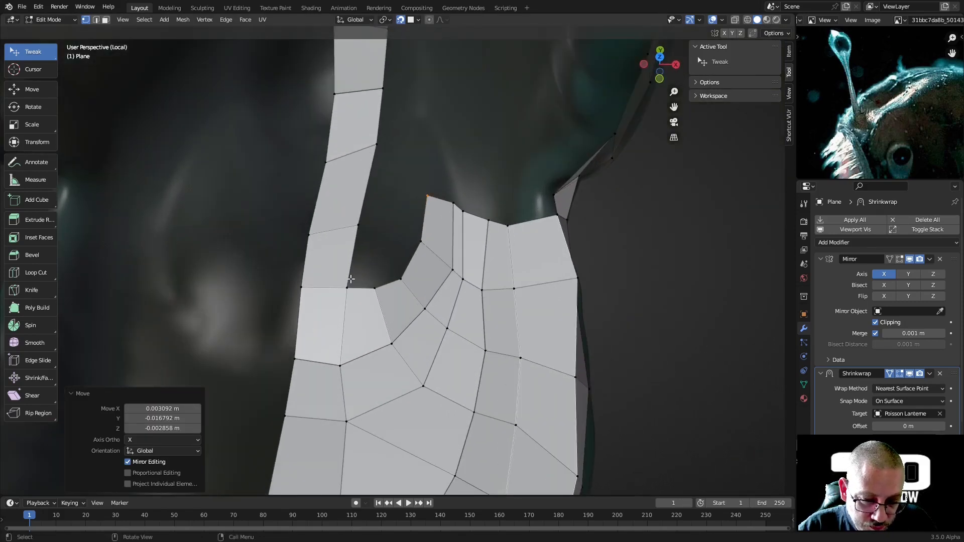
scroll(359, 280, down, 1)
mouse_move(371, 275)
middle_down()
mouse_move(355, 267)
mouse_move(381, 272)
middle_up()
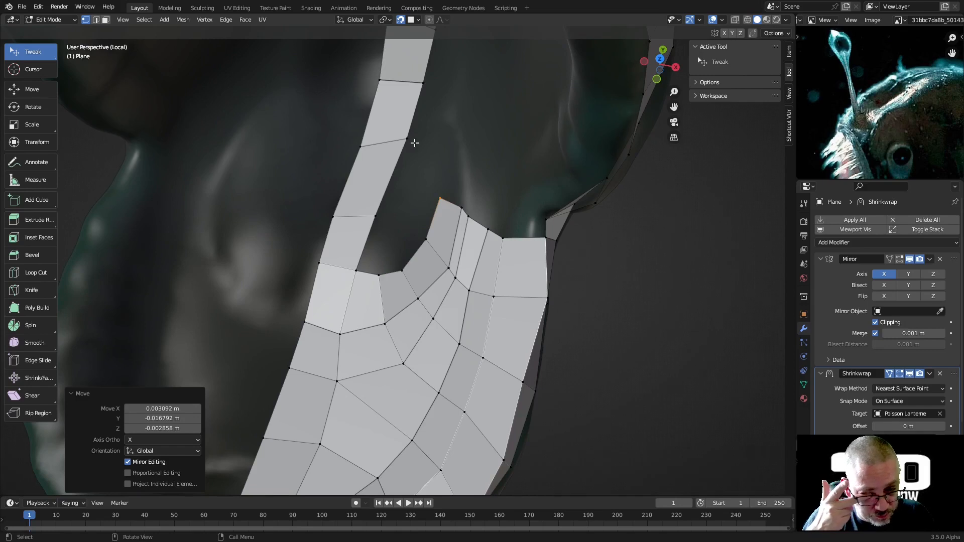
drag(369, 132, 370, 133)
middle_drag(441, 161, 453, 188)
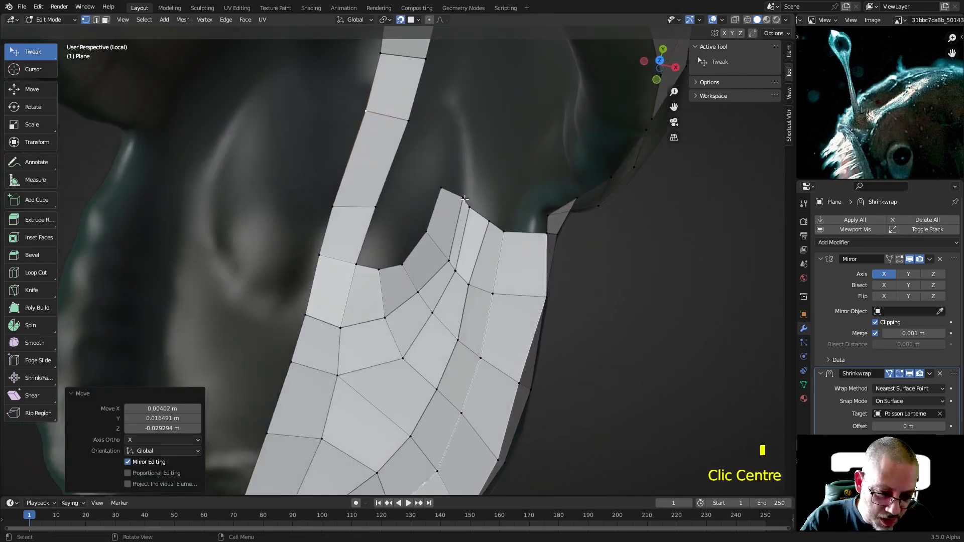
Step: Extrude the narrow end edge of the ridge strip upward in two segments and reposition the end vertex
click(465, 200)
shift+click(469, 205)
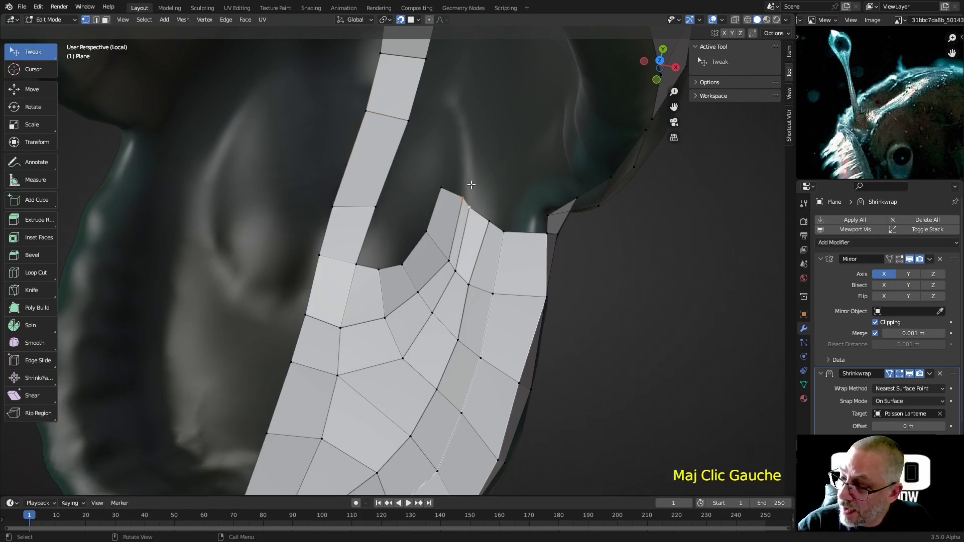
key(f)
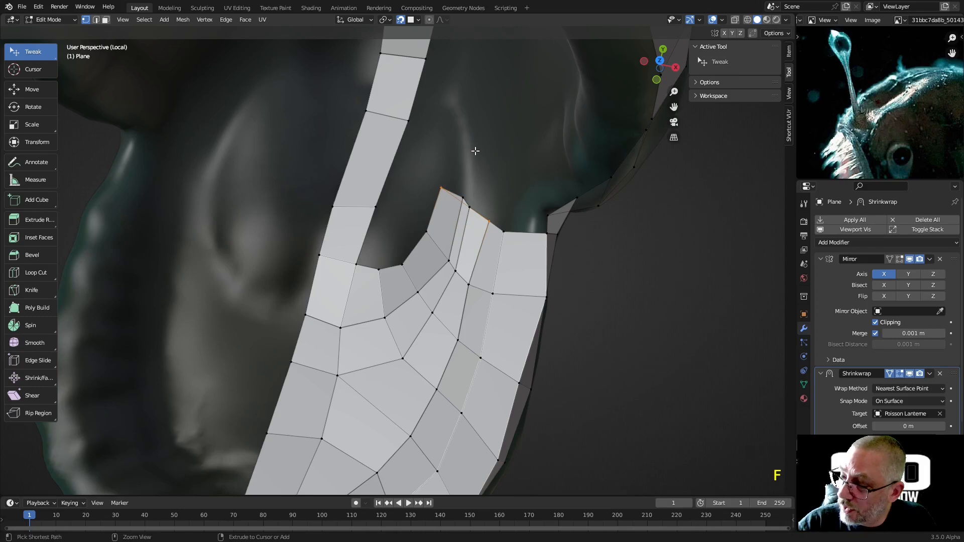
key(e)
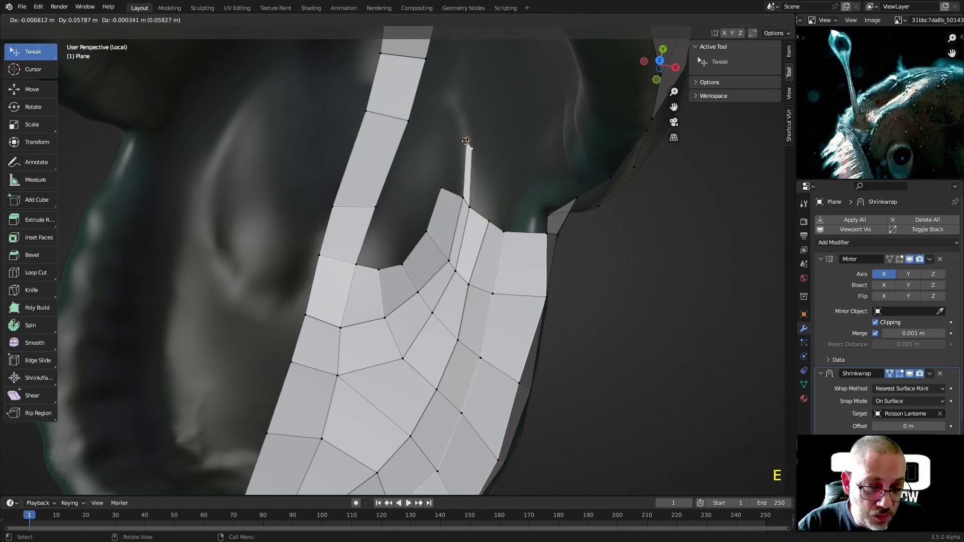
click(467, 142)
key(e)
click(451, 87)
drag(451, 87, 448, 61)
Step: Fill a face between the ridge strip's upper end and the central strip to close the loop
shift+click(433, 111)
shift+click(416, 118)
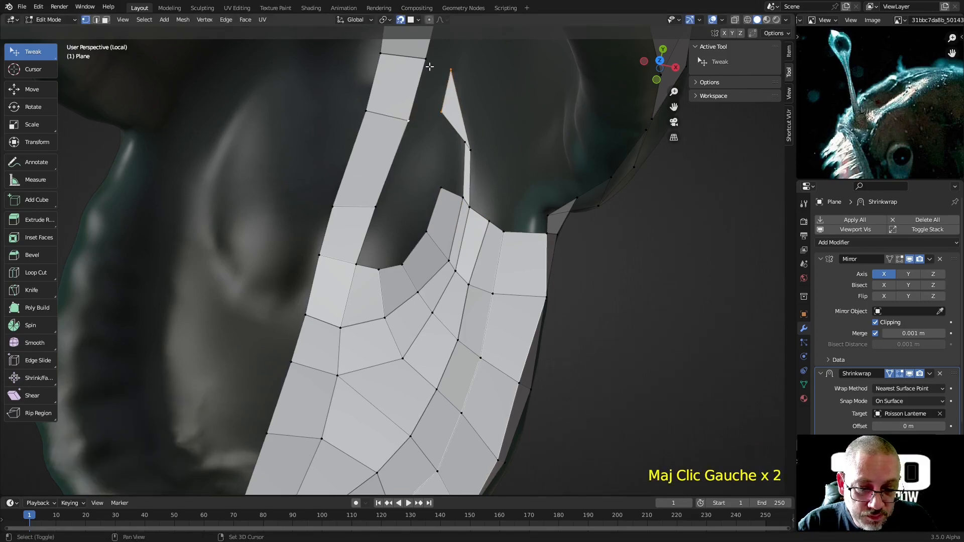
key(f)
Step: Adjust the outer and inner vertices of the ridge strip to widen it and even out its shape
drag(472, 145, 480, 133)
drag(473, 207, 476, 201)
middle_drag(476, 202, 466, 184)
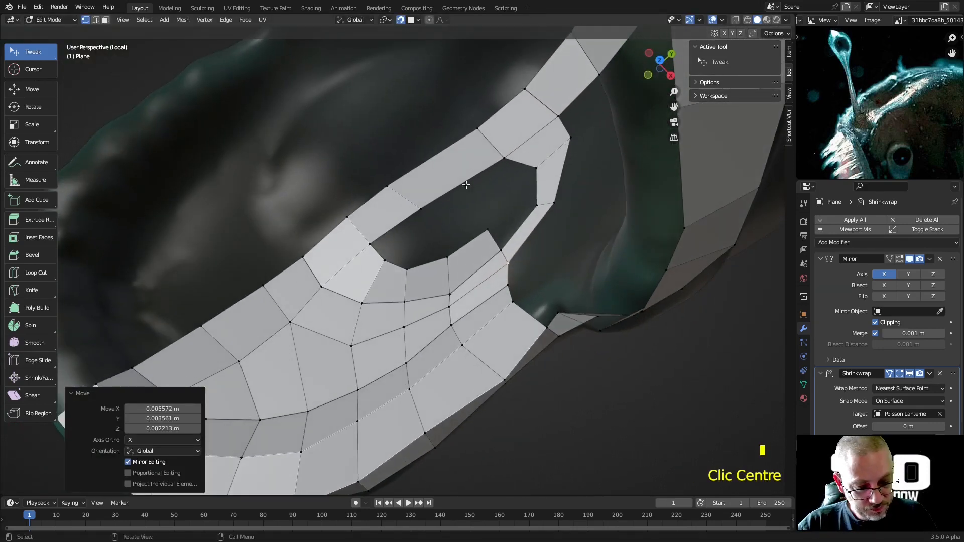
mouse_move(535, 179)
mouse_down()
mouse_move(519, 175)
mouse_move(527, 172)
mouse_up()
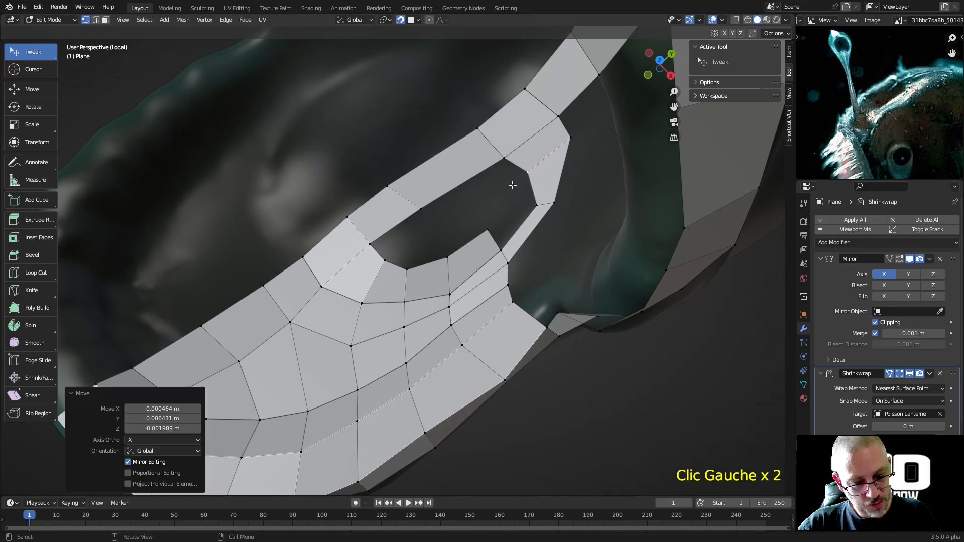
Step: Fill a face in the lower corner of the hole beside the central strip and place its free corner
click(366, 241)
key(f)
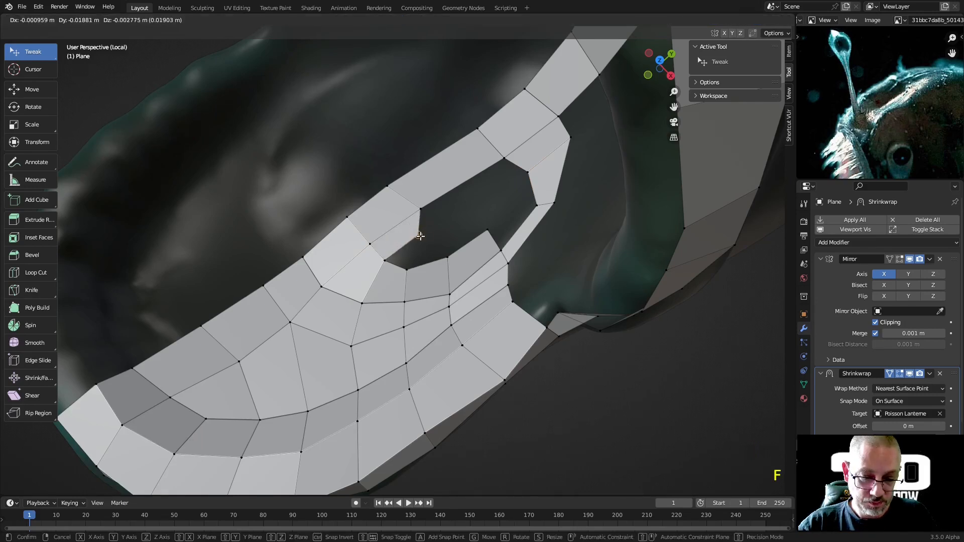
click(439, 226)
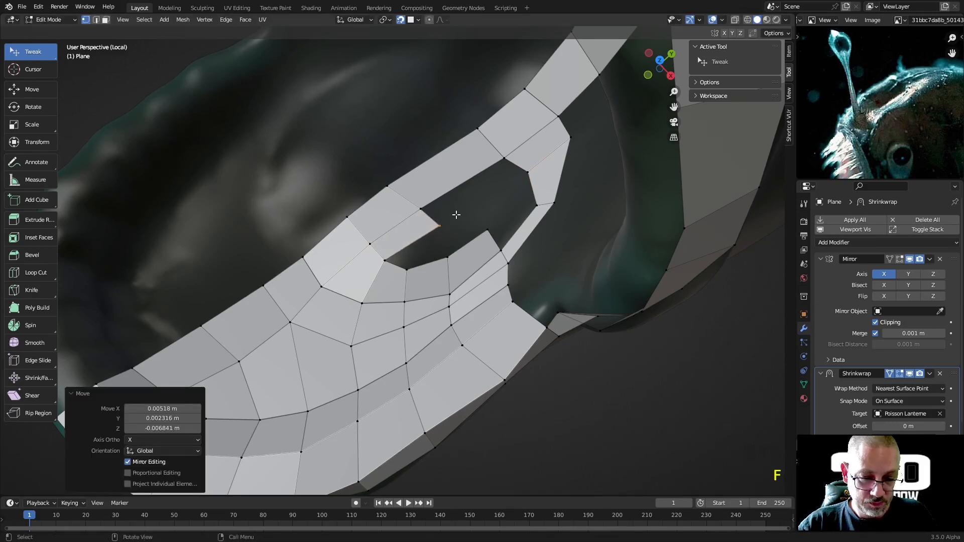
Step: Add a centred loop cut across the central strip beside the hole and fill the next face along it, placing its free corner
key(ctrl+r)
click(460, 175)
right_click(460, 175)
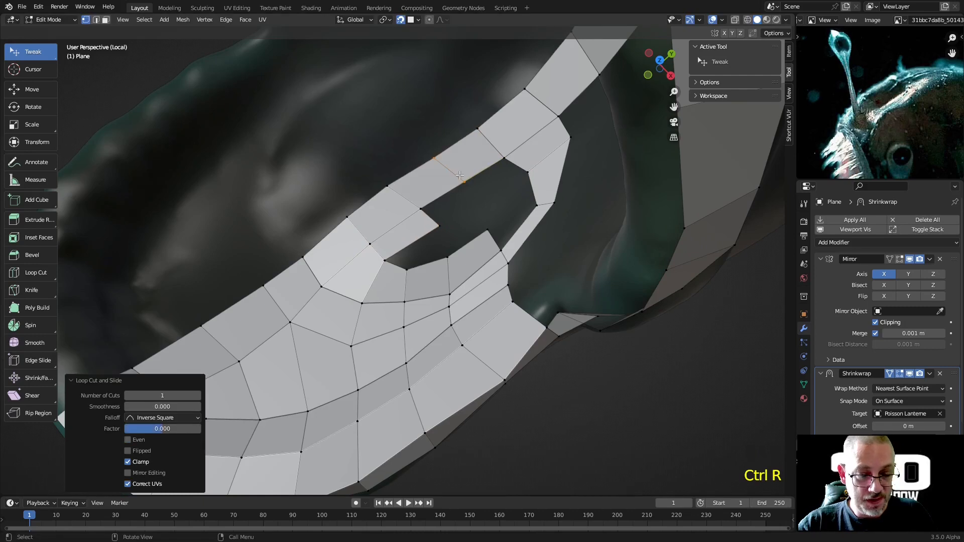
click(438, 205)
key(f)
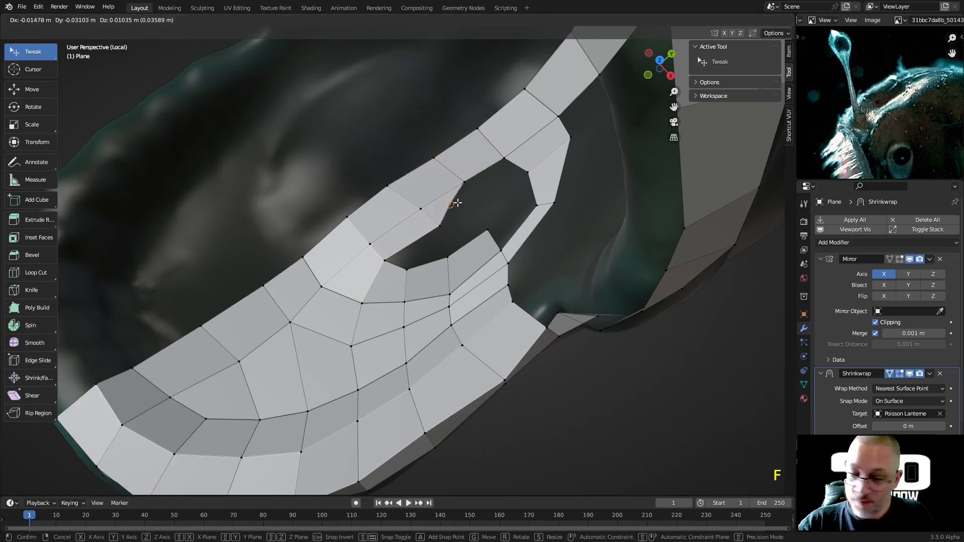
click(482, 205)
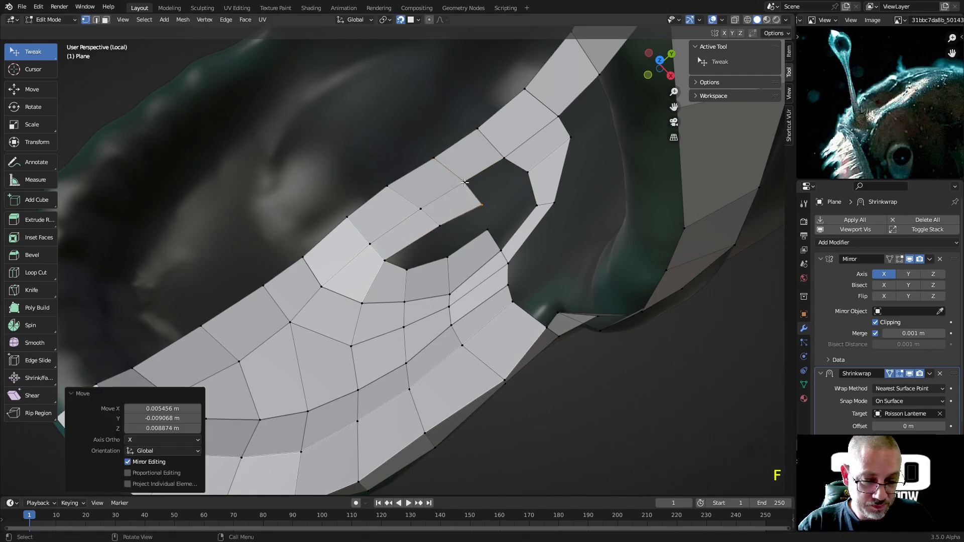
Step: Fill a face from the central strip to the ridge strip's upper end, add a loop cut across the ridge strip and adjust nearby vertices
click(502, 155)
key(f)
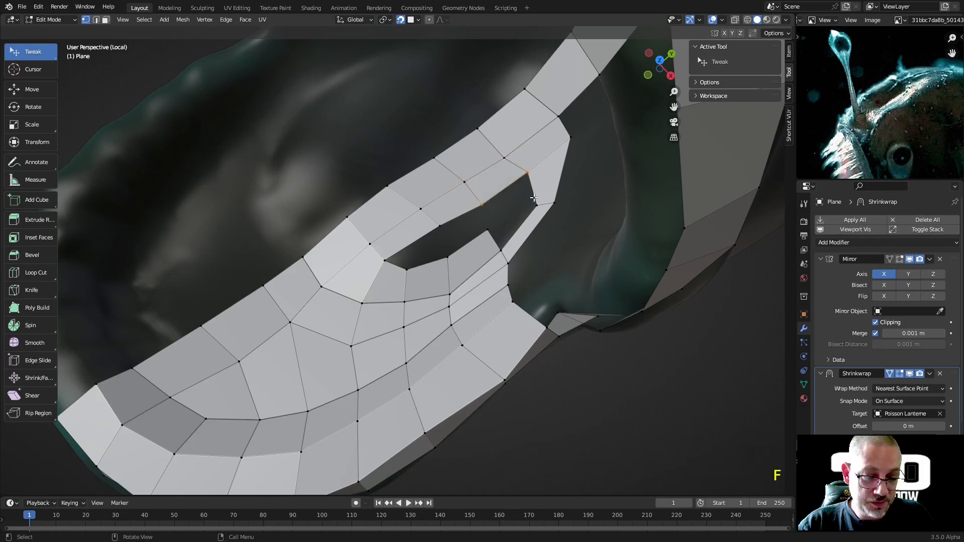
mouse_move(536, 205)
mouse_down()
mouse_move(531, 215)
mouse_move(550, 223)
mouse_move(540, 190)
mouse_up()
key(ctrl+r)
double_click(534, 184)
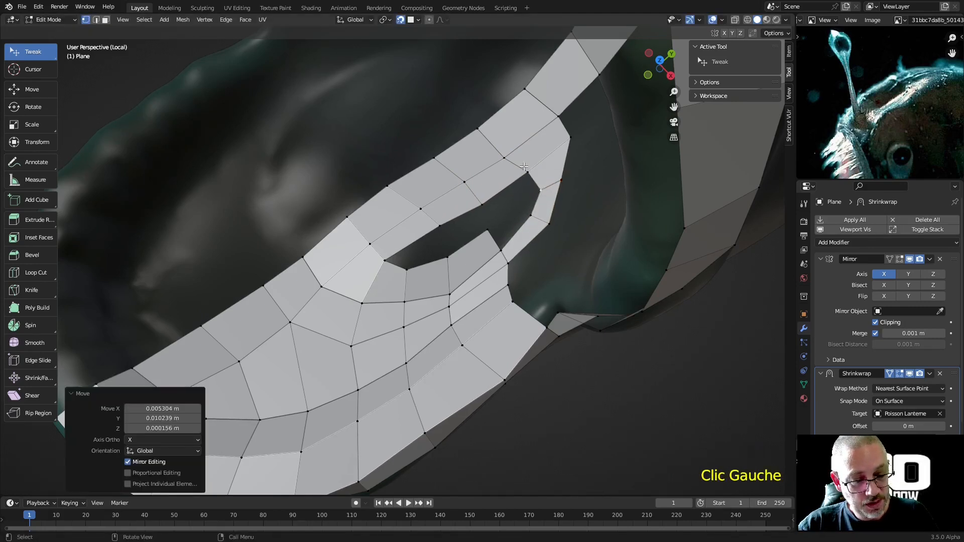
drag(506, 153, 487, 121)
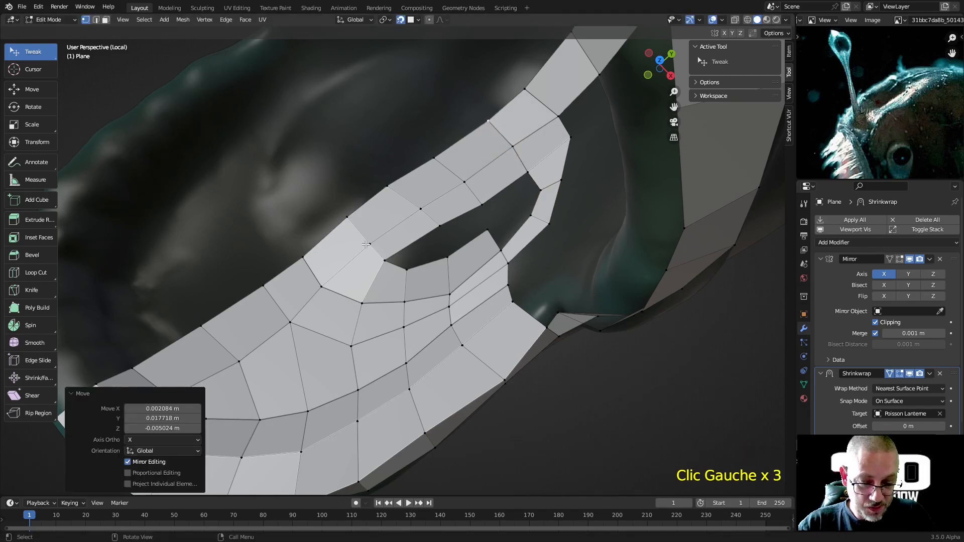
Step: Fill the faces across the lower part of the hole between the central strip and the lower patch
shift+click(385, 259)
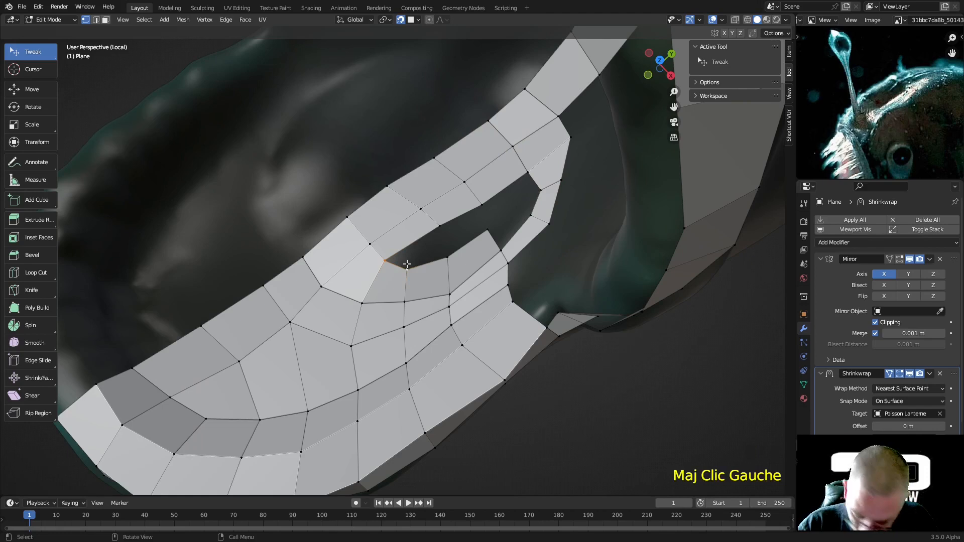
key(f)
key(f)
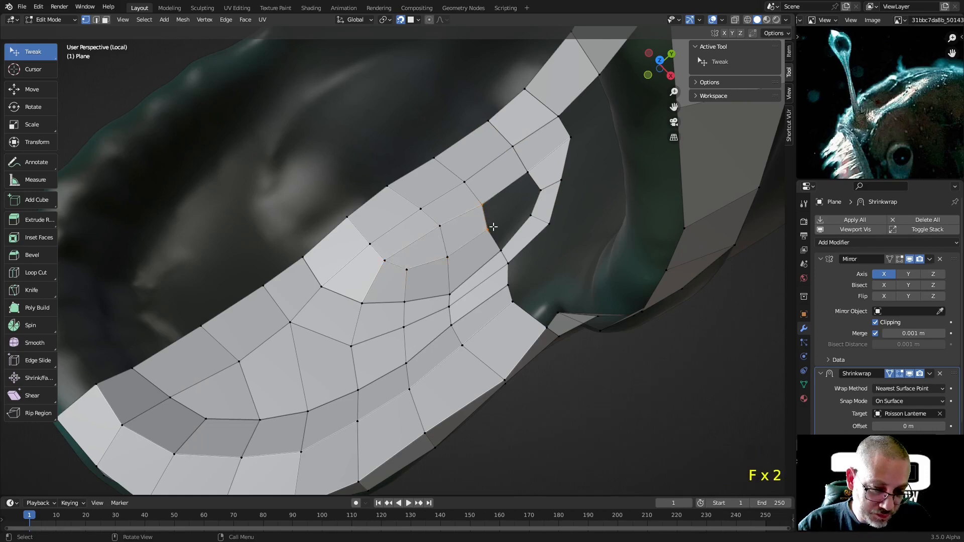
drag(483, 203, 522, 172)
shift+click(522, 179)
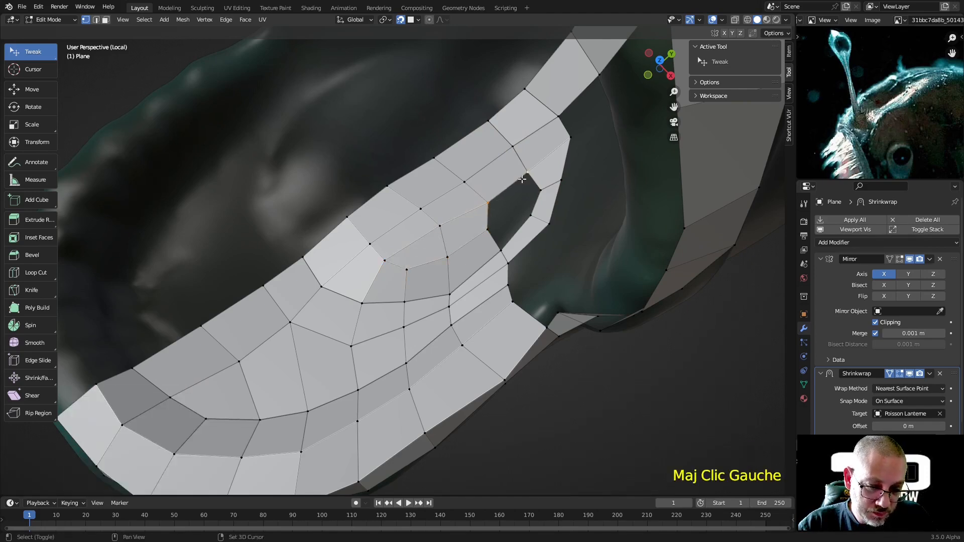
key(ctrl+z)
Step: Fill the remaining faces of the hole up to the ridge strip so the patch is closed
click(522, 173)
shift+click(523, 172)
shift+click(524, 172)
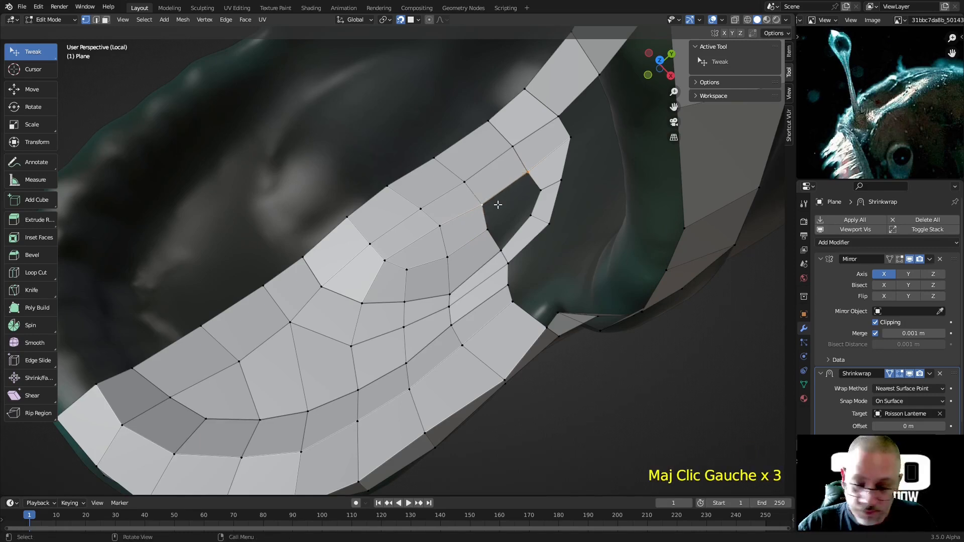
key(f)
key(f)
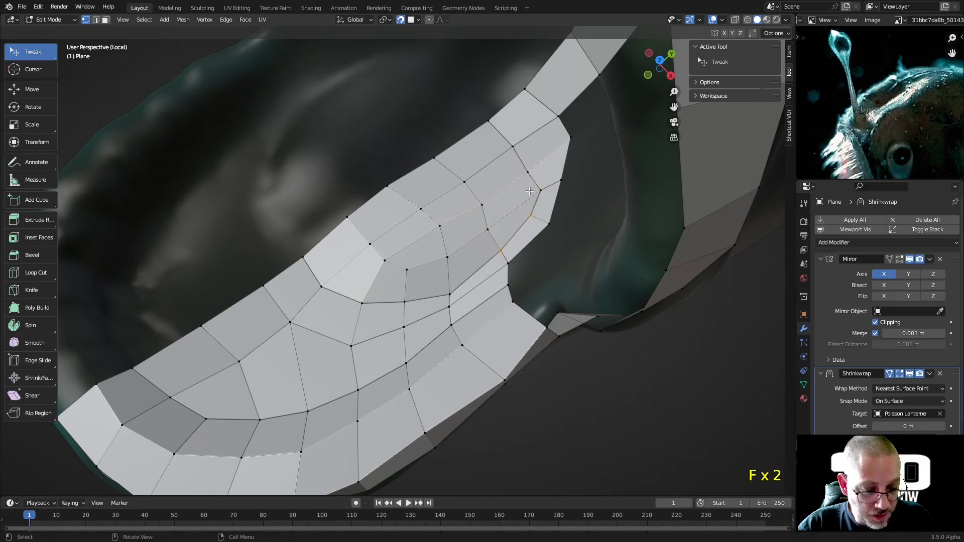
Step: Nudge the vertices where the newly filled patch meets the ridge strip to even out the quads
drag(533, 216, 538, 216)
drag(528, 172, 534, 163)
middle_drag(525, 144, 519, 202)
drag(386, 251, 472, 246)
Step: Add a loop cut along the inner row of the lower lip band
middle_drag(472, 246, 295, 448)
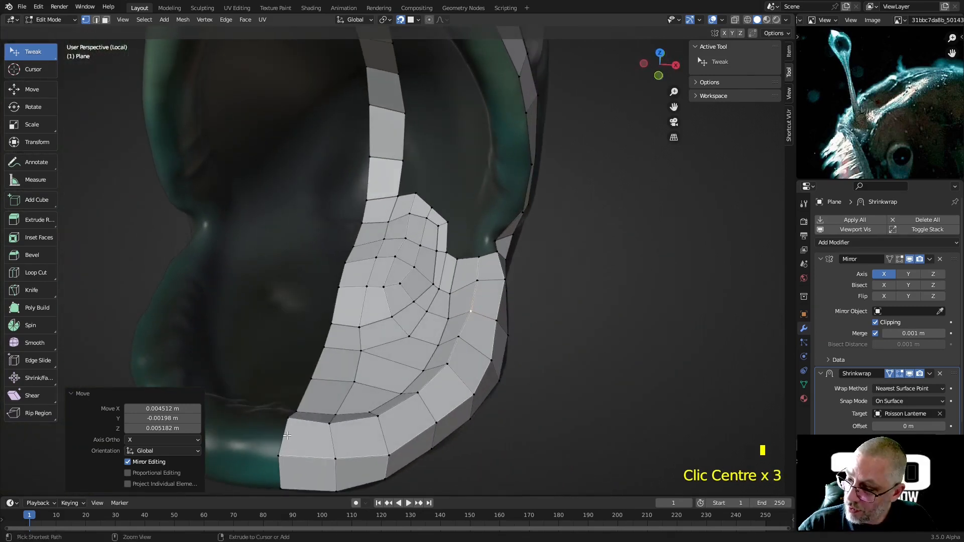
key(ctrl+r)
click(287, 435)
Step: Reposition the vertices along the ridge strip and beside its lower junction with the patch to smooth the edge flow
middle_drag(537, 377, 536, 342)
scroll(538, 301, up, 3)
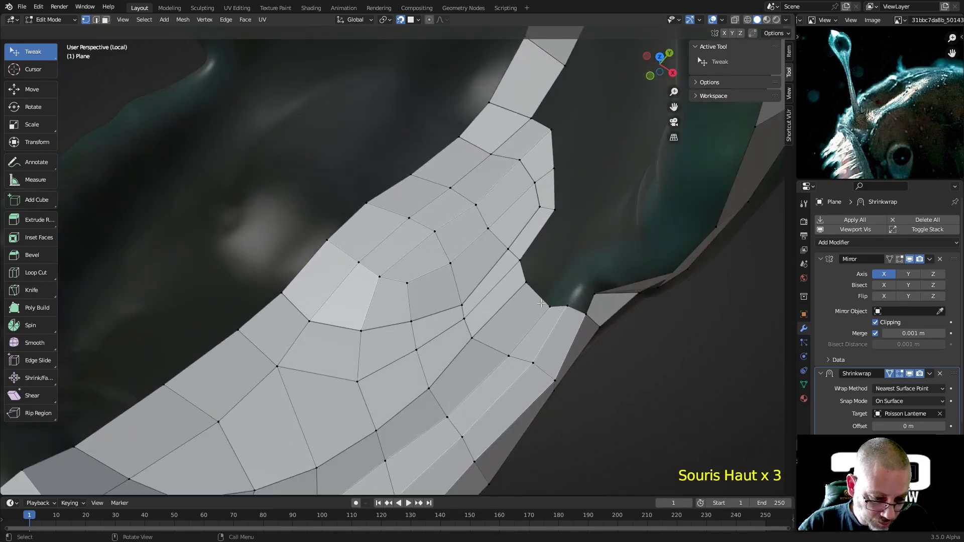
middle_drag(569, 190, 621, 240)
shift+middle_drag(505, 119, 507, 224)
drag(511, 214, 512, 220)
drag(482, 186, 481, 207)
drag(489, 258, 494, 267)
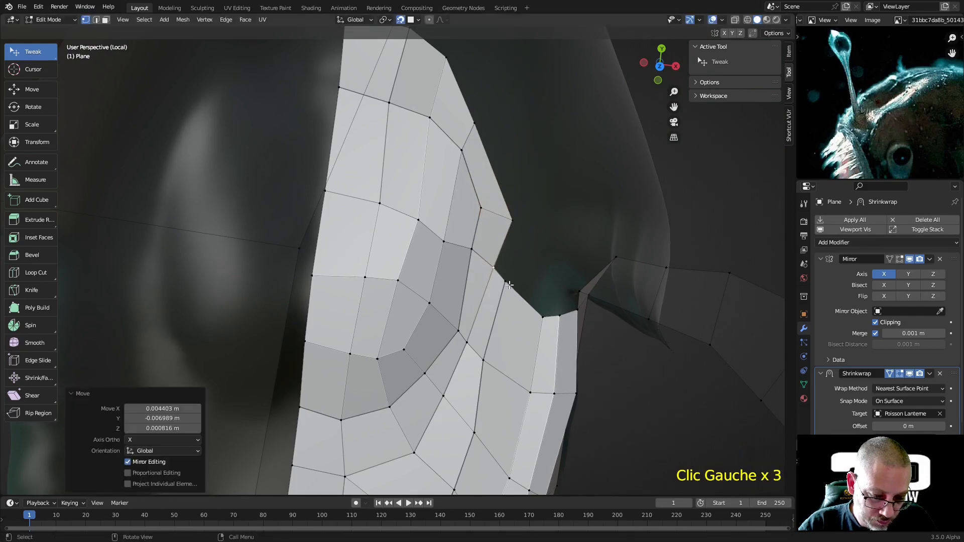
drag(466, 343, 453, 332)
middle_drag(471, 335, 544, 289)
drag(493, 289, 503, 289)
mouse_move(506, 288)
middle_down()
mouse_move(523, 315)
mouse_move(517, 296)
middle_up()
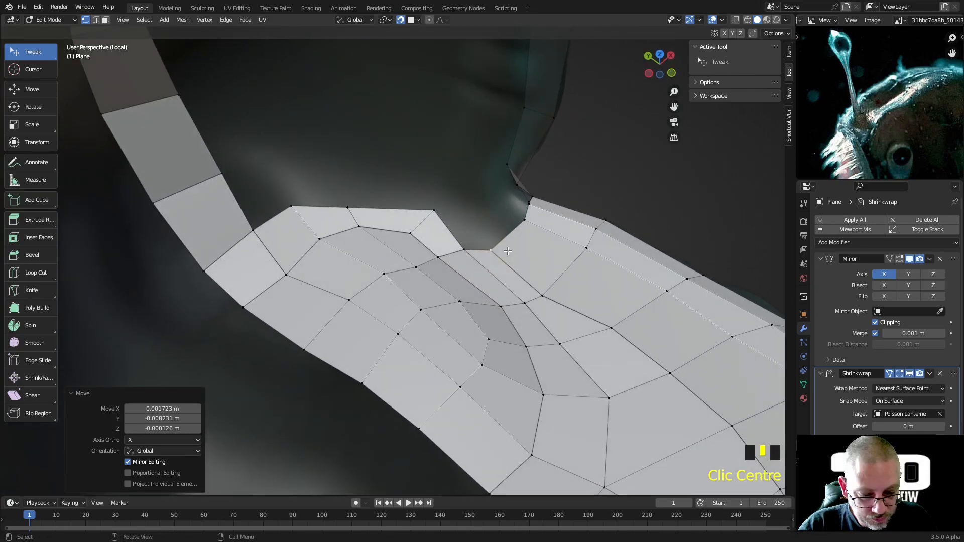
Step: Extrude the short end edge of the lower lip band upward at the mouth corner and place its free vertex
middle_drag(532, 212, 578, 326)
shift+click(569, 334)
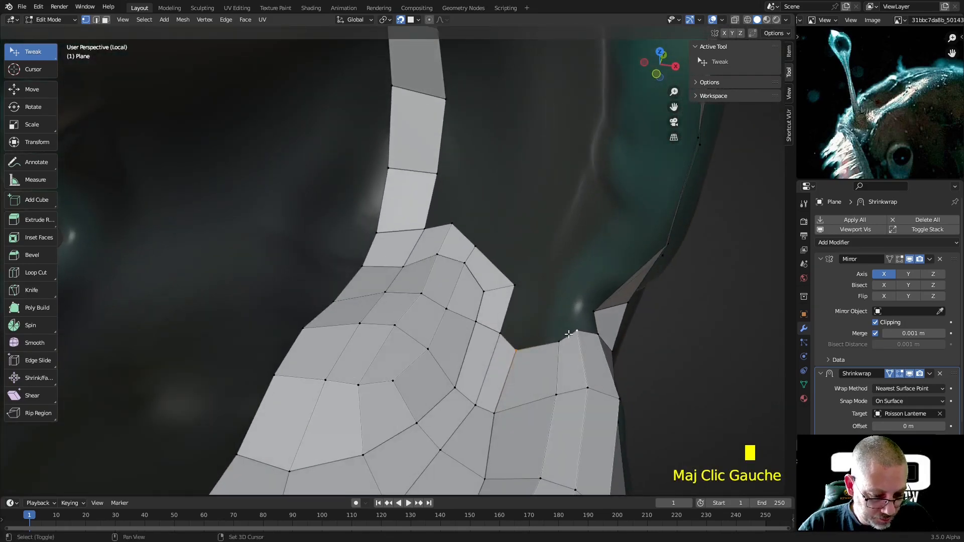
shift+click(558, 335)
click(570, 333)
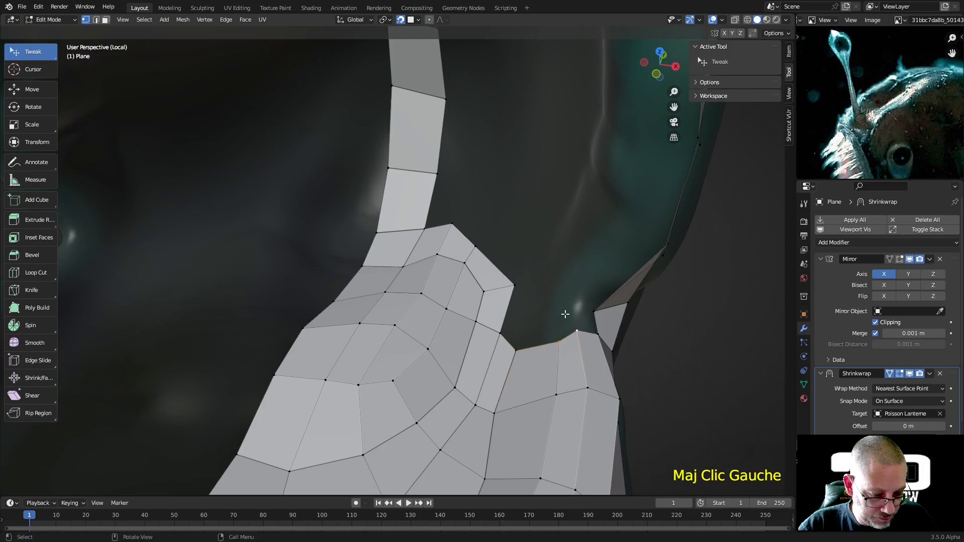
key(e)
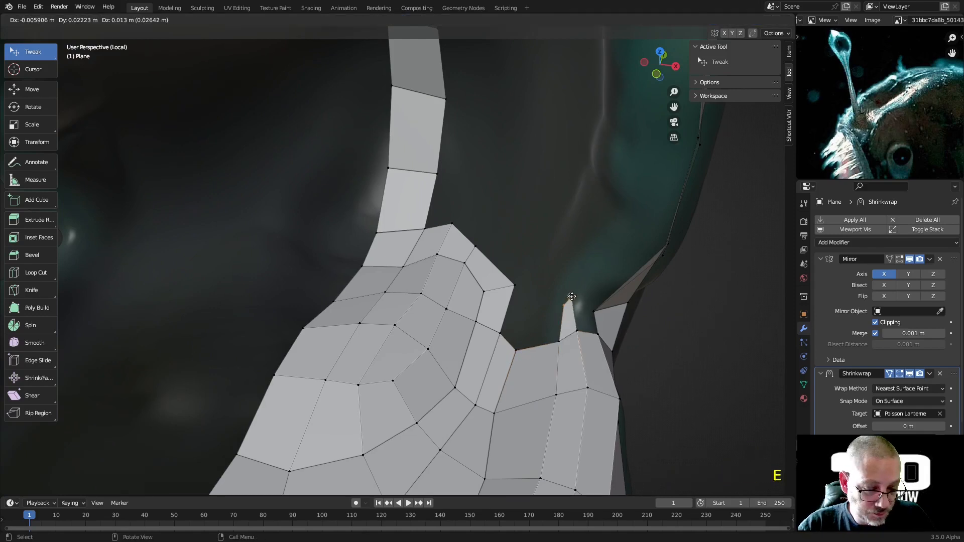
click(572, 295)
middle_drag(572, 294, 572, 271)
drag(572, 271, 555, 276)
middle_drag(555, 276, 522, 270)
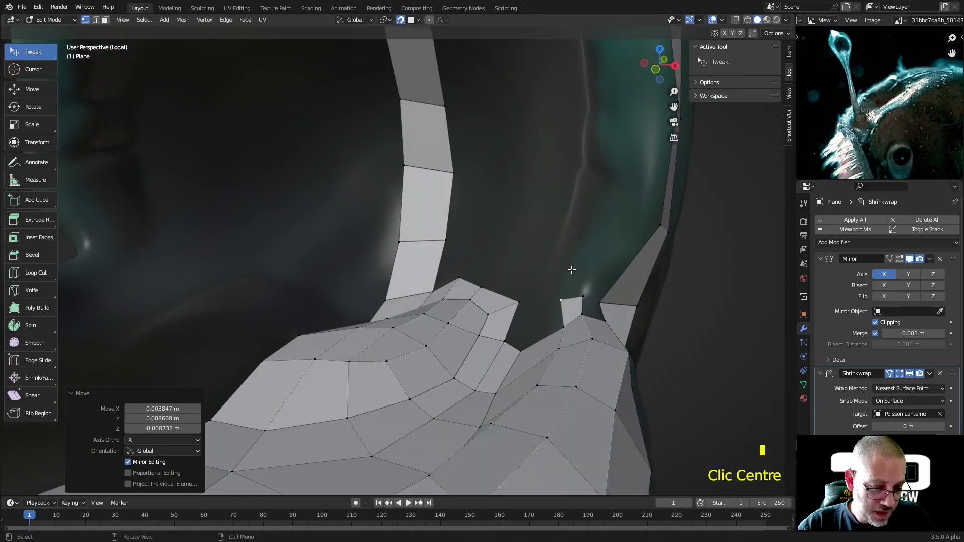
Step: Extrude the new strip's end edge two more segments upward along the inside of the lip
shift+click(589, 292)
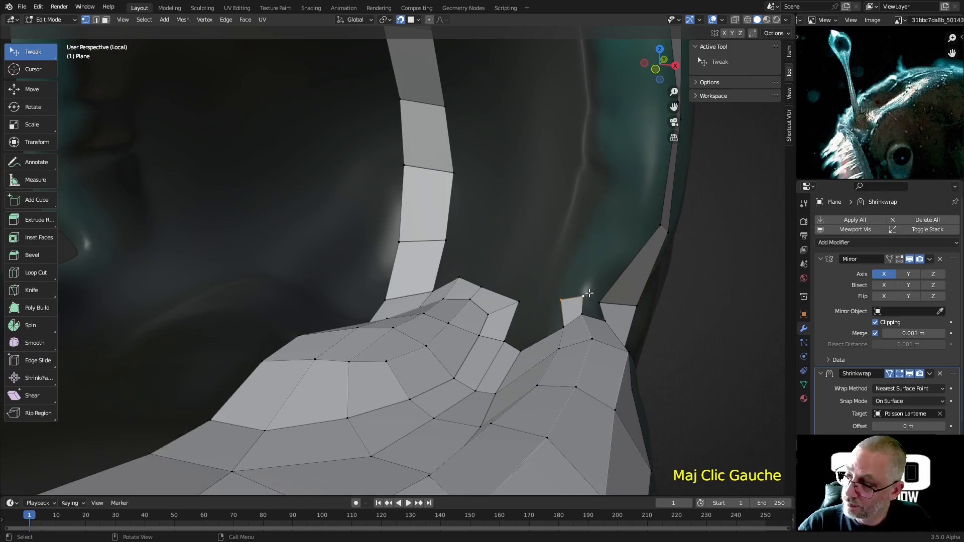
key(e)
click(634, 212)
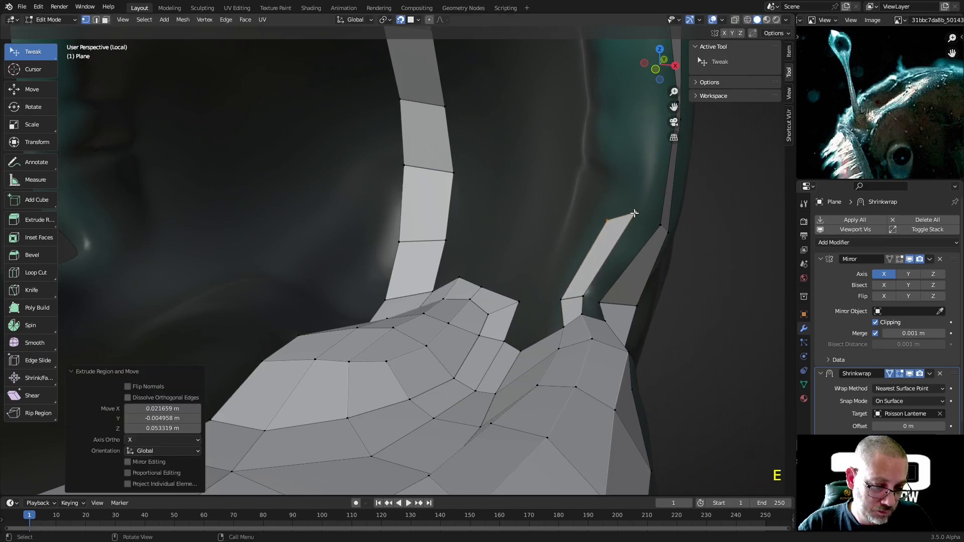
middle_drag(634, 213, 600, 223)
key(e)
click(626, 160)
Step: Adjust the vertices on both sides of the new inner lip strip so it follows the sculpted fold with an even width
scroll(626, 185, down, 1)
middle_drag(626, 185, 549, 163)
drag(532, 155, 529, 149)
drag(525, 210, 518, 205)
middle_drag(518, 214, 497, 217)
click(499, 219)
drag(499, 220, 492, 250)
middle_drag(492, 250, 591, 231)
scroll(390, 190, up, 3)
drag(432, 216, 420, 219)
drag(432, 164, 424, 165)
drag(437, 103, 423, 96)
middle_drag(425, 98, 360, 90)
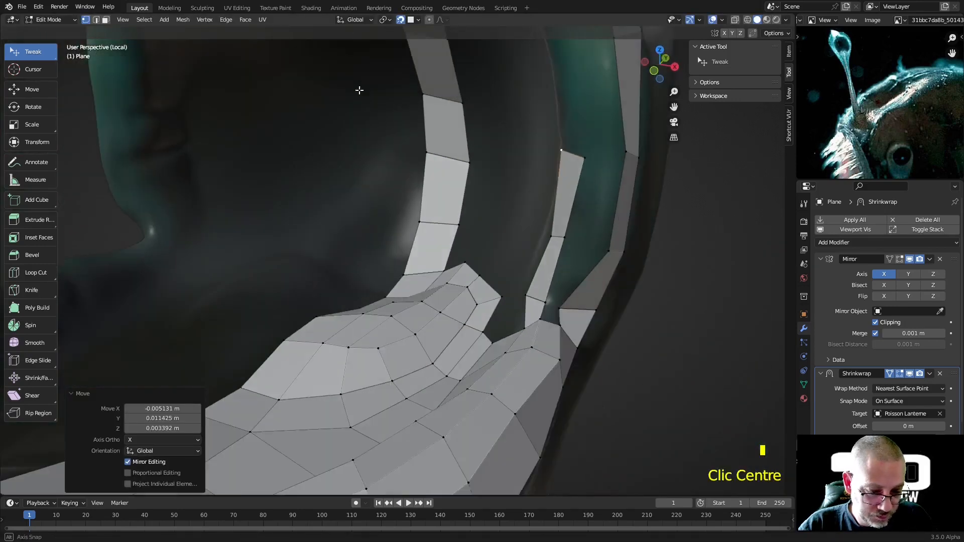
scroll(484, 206, down, 1)
drag(534, 304, 537, 300)
middle_drag(538, 300, 532, 320)
drag(532, 319, 526, 316)
drag(554, 276, 548, 269)
Step: Fill three faces between the new inner lip strip and the outer lip strip, starting at the mouth corner
click(505, 325)
shift+click(517, 331)
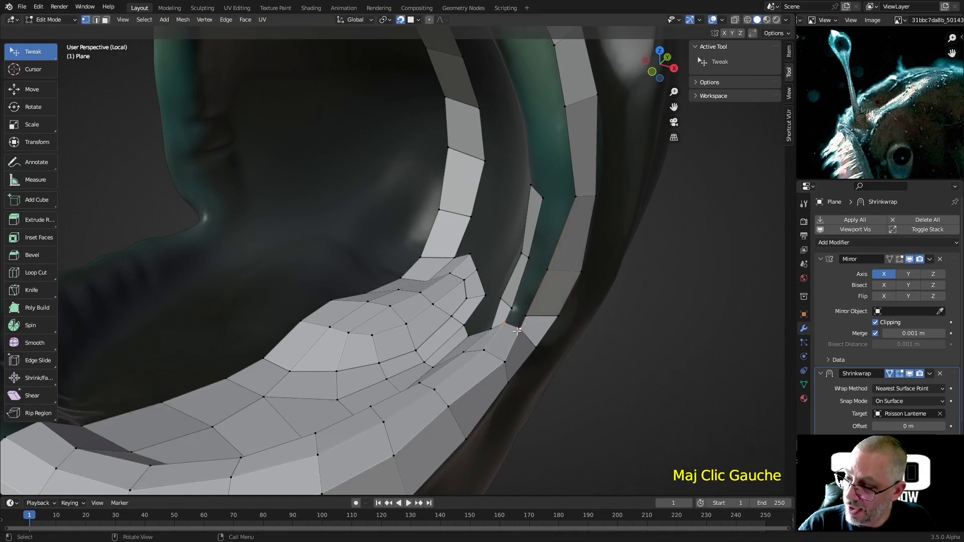
key(f)
key(f)
key(f)
Step: Extrude the inner lip strip's top edge four more segments up along the inside of the upper lip
middle_drag(556, 240, 585, 231)
shift+click(554, 161)
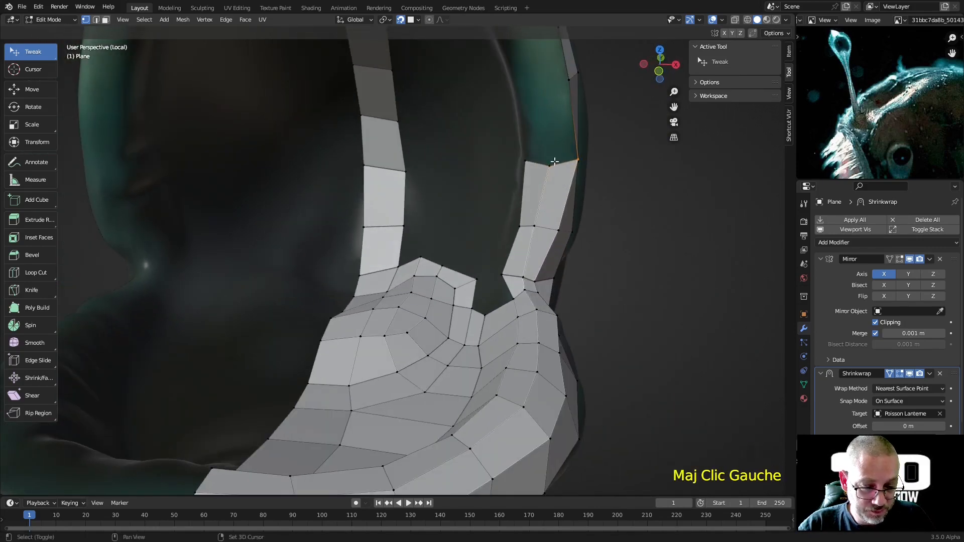
scroll(530, 153, down, 2)
shift+middle_drag(533, 146, 556, 274)
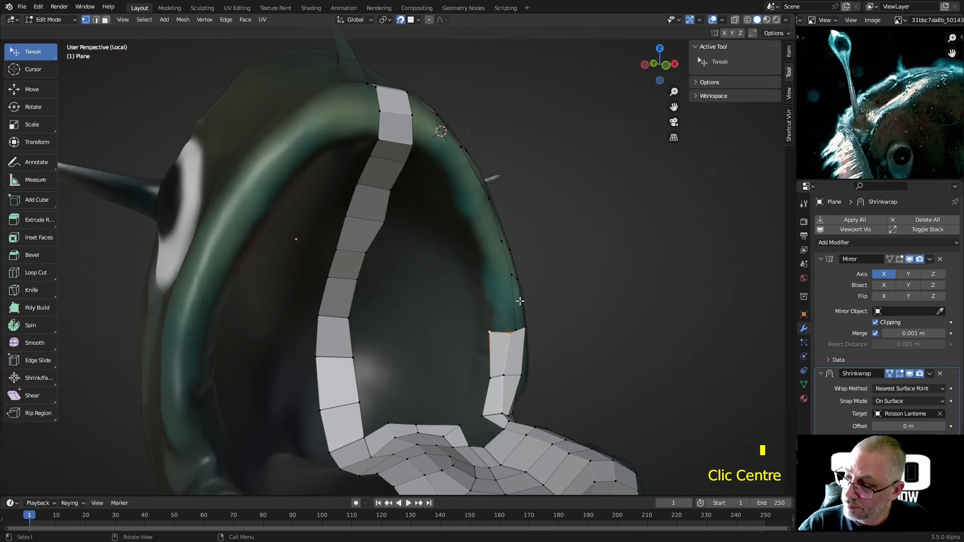
click(496, 275)
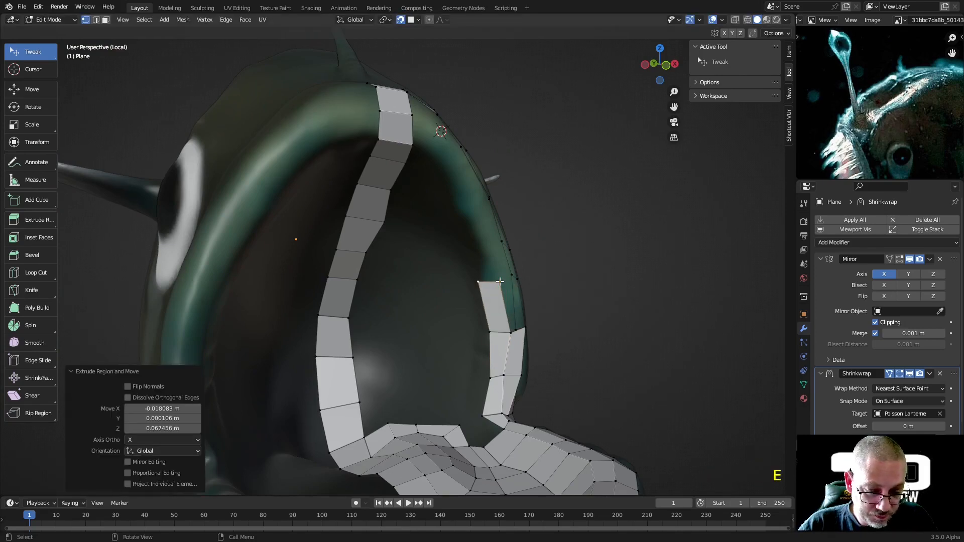
key(e)
click(486, 241)
key(e)
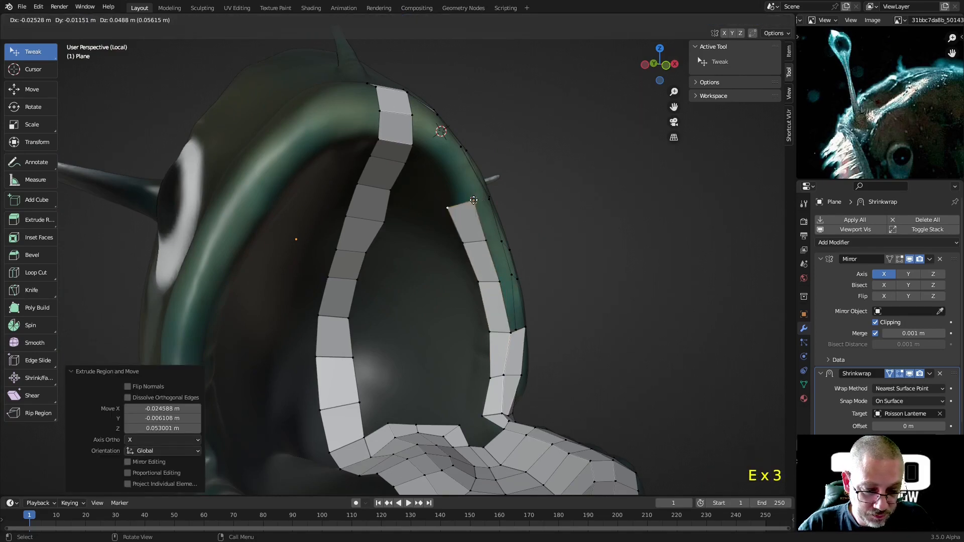
click(470, 199)
key(e)
click(454, 168)
middle_drag(453, 169, 404, 161)
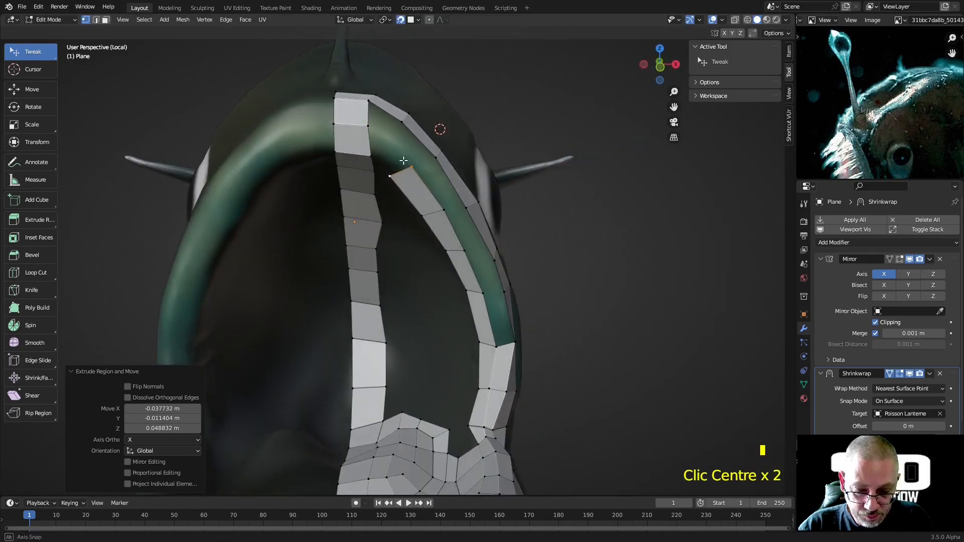
Step: Adjust the vertices of the extruded upper segments so the strip follows the inner curve of the lip
drag(413, 171, 423, 172)
middle_drag(419, 178, 454, 168)
drag(455, 168, 450, 171)
middle_drag(482, 218, 427, 217)
drag(421, 204, 426, 209)
middle_drag(426, 209, 494, 206)
drag(468, 202, 494, 245)
middle_drag(486, 305, 486, 366)
Step: Fill the faces between the extruded inner strip and the outer lip strip up to its free end, correcting a vertex along the way
click(494, 354)
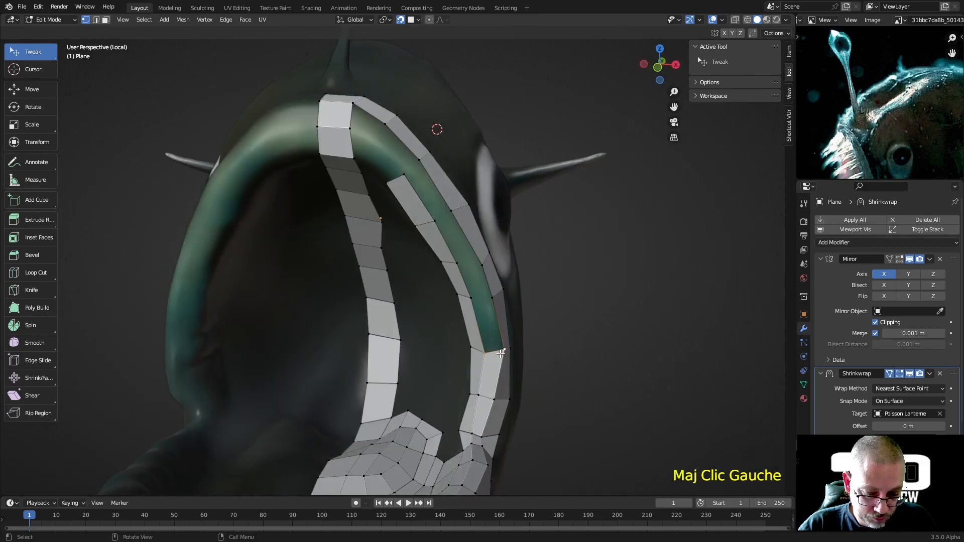
key(f)
key(f)
key(f)
middle_drag(499, 352, 457, 242)
drag(458, 259, 445, 255)
key(f)
click(432, 254)
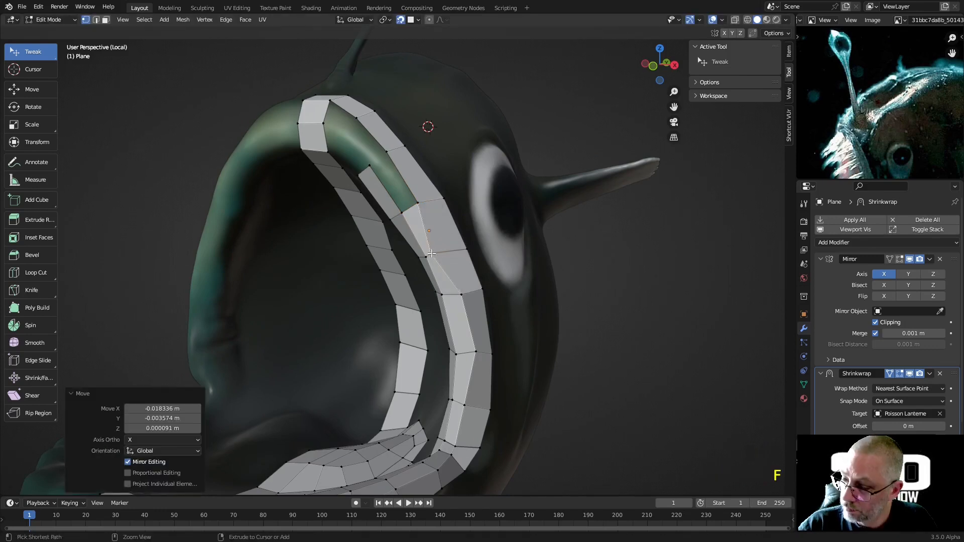
key(ctrl+z)
click(413, 207)
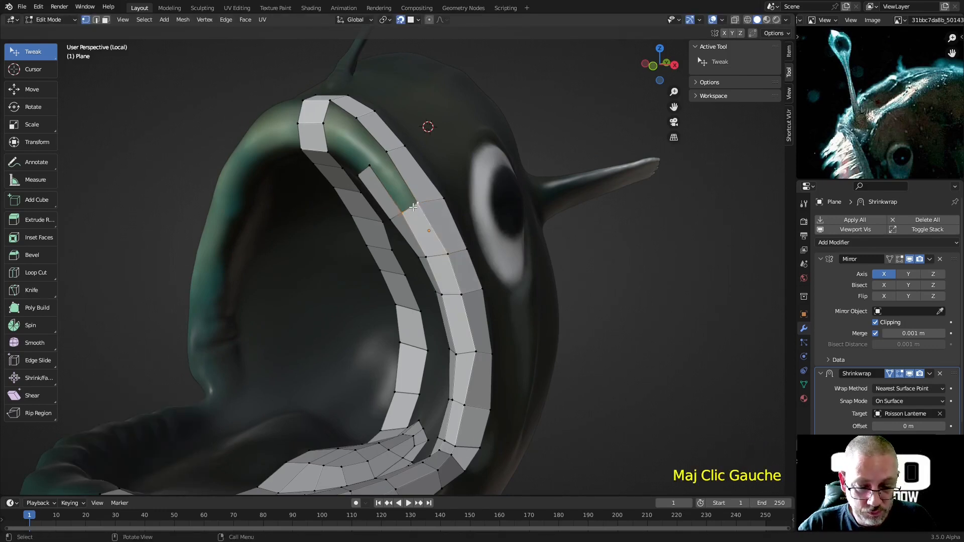
key(f)
Step: Reshape the inner strip's free upper end by moving its inner and middle vertices along the lip
middle_drag(411, 211, 452, 187)
scroll(387, 161, up, 2)
mouse_move(459, 183)
mouse_down()
mouse_move(470, 206)
mouse_move(459, 197)
mouse_up()
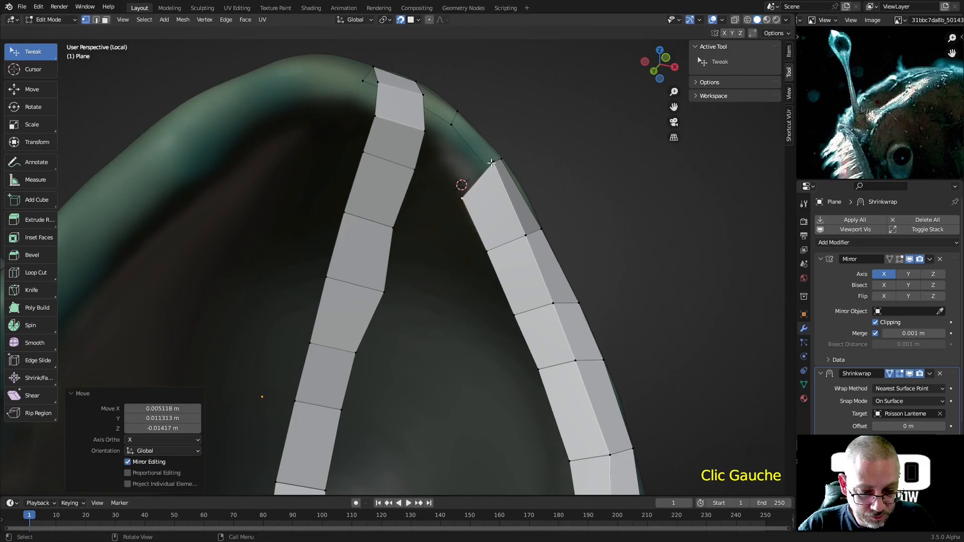
drag(492, 162, 485, 171)
mouse_move(462, 206)
middle_down()
mouse_move(451, 221)
mouse_move(457, 215)
middle_up()
Step: Fill a face bridging the inner lip strip's upper end to the side of the central strip
click(363, 175)
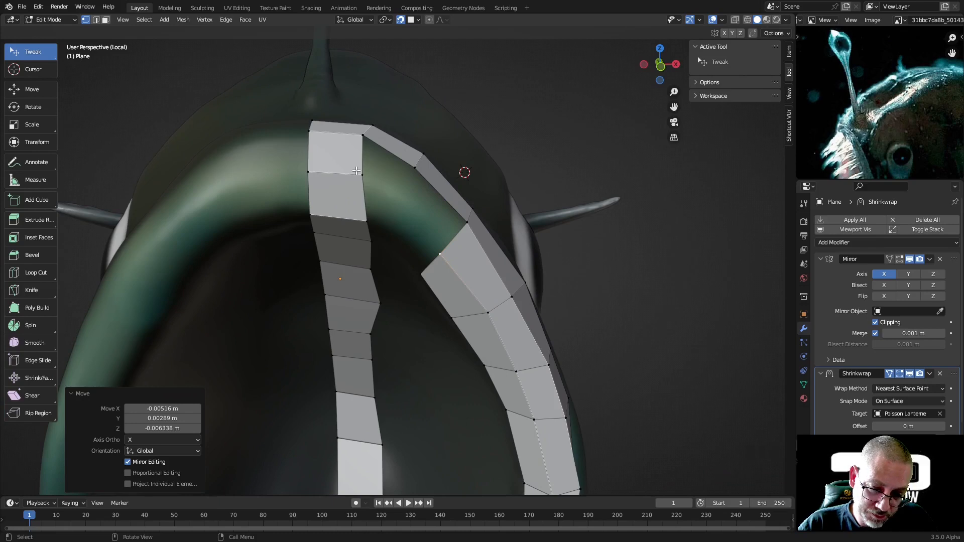
shift+click(434, 255)
key(f)
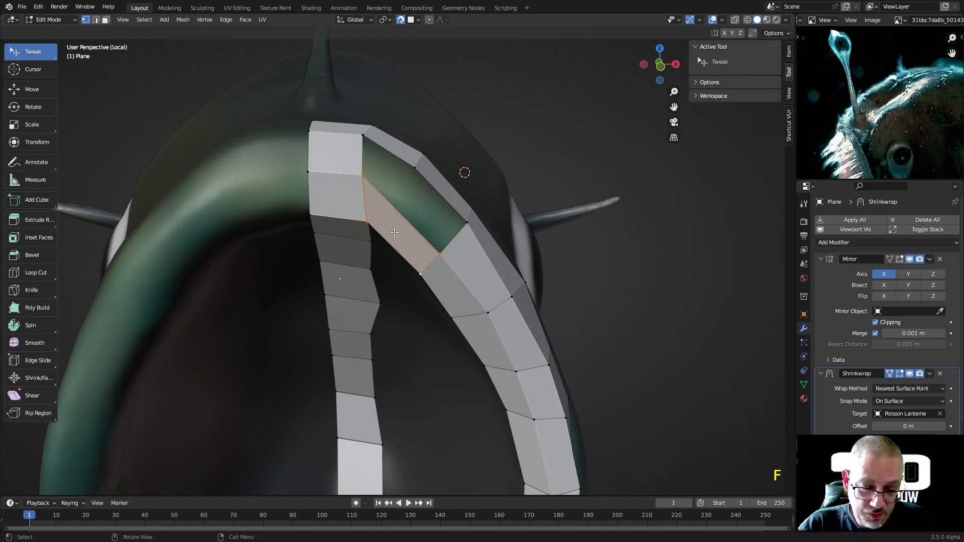
Step: Try to add a loop cut across the bridging face beside the central strip
key(ctrl+r)
click(397, 224)
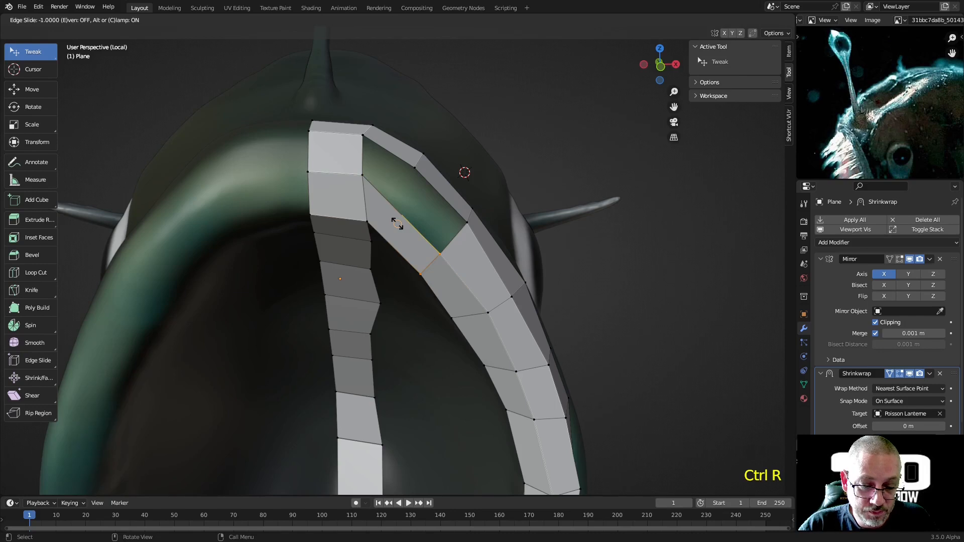
click(397, 223)
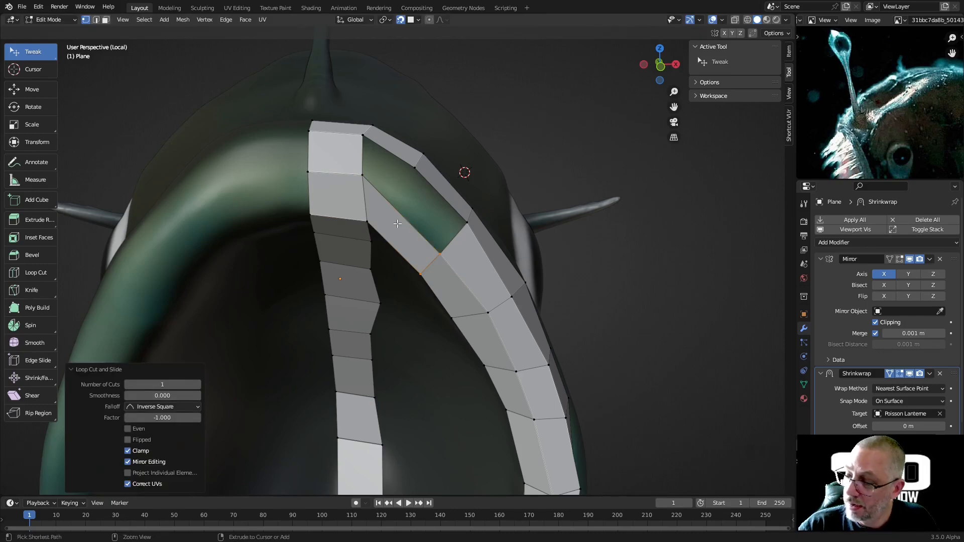
key(ctrl+z)
ctrl+click(397, 223)
key(ctrl+r)
double_click(398, 224)
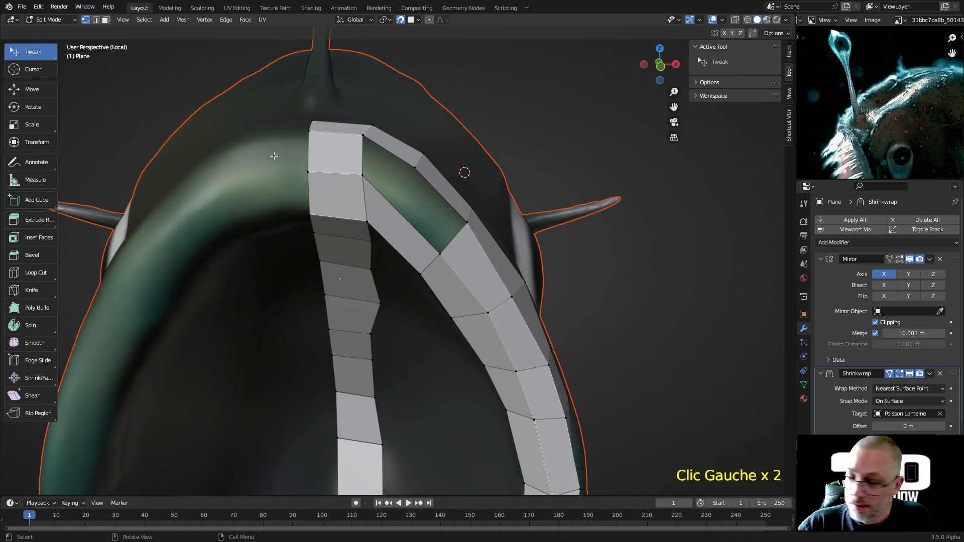
Step: Switch the retopology mesh from editing to Object Mode
click(50, 19)
click(44, 30)
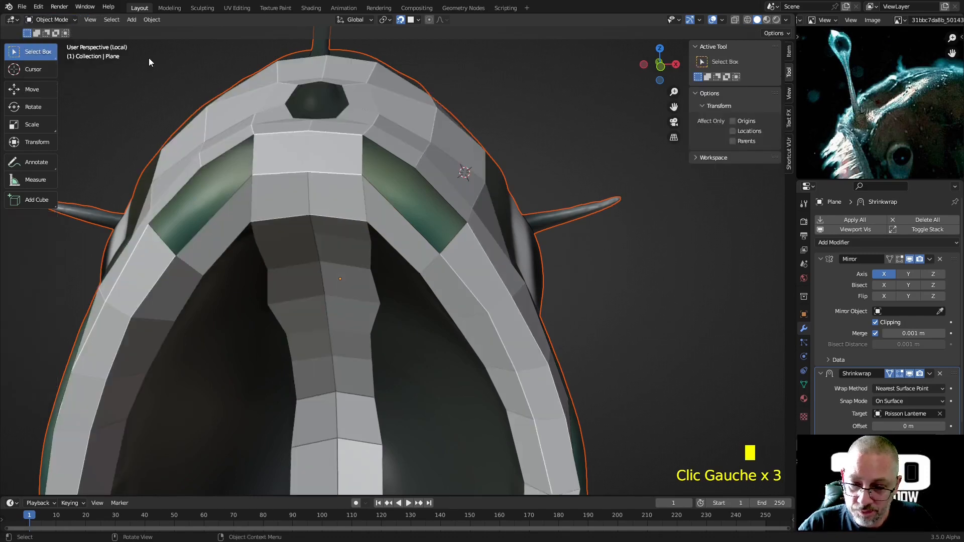
Step: Reopen the retopology mesh for editing and add a centred loop cut across the bridging face beside the central strip
click(327, 156)
key(Tab)
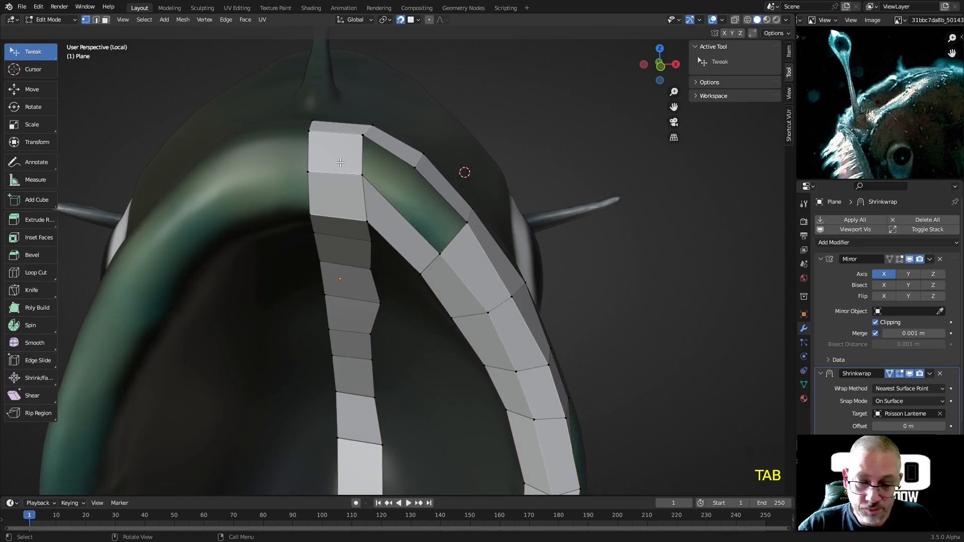
key(ctrl+r)
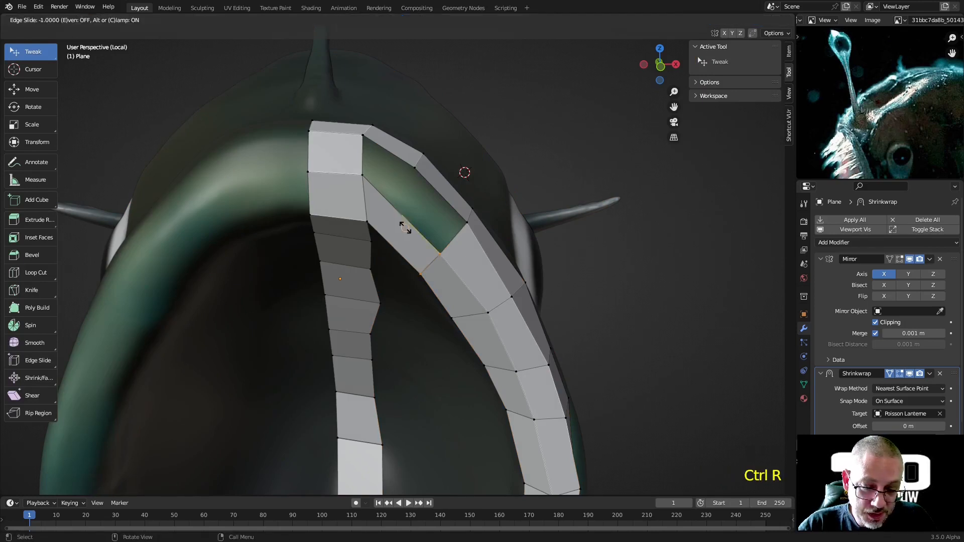
click(405, 228)
right_click(406, 228)
Step: Move the bridging section's new vertices so its inner and outer borders follow the curve of the upper lip
drag(400, 216, 401, 202)
drag(396, 246, 397, 234)
middle_drag(397, 234, 452, 201)
drag(464, 156, 454, 156)
drag(490, 227, 477, 209)
middle_drag(493, 217, 465, 238)
drag(458, 222, 453, 209)
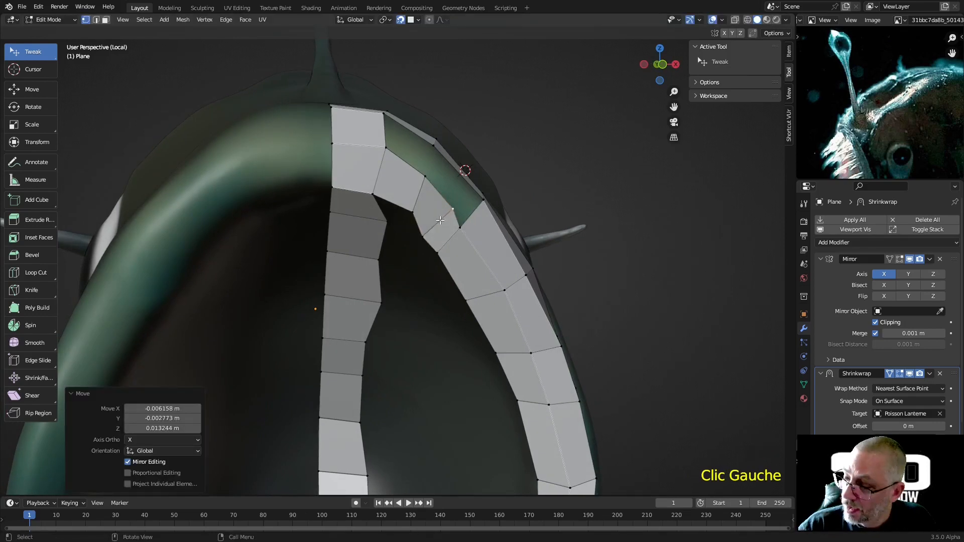
Step: Dissolve the surplus crosswise edge where the bridging section meets the inner lip strip
key(2)
right_click(440, 220)
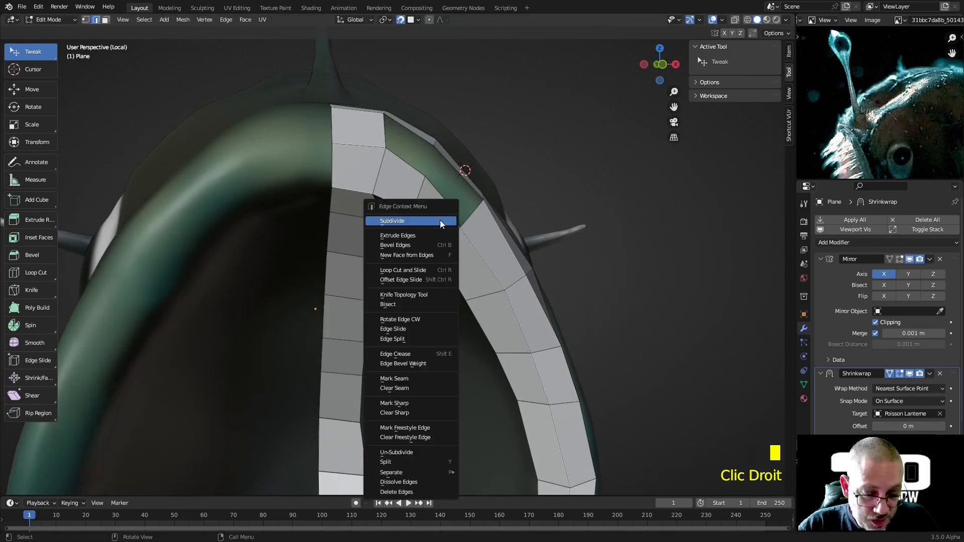
click(409, 482)
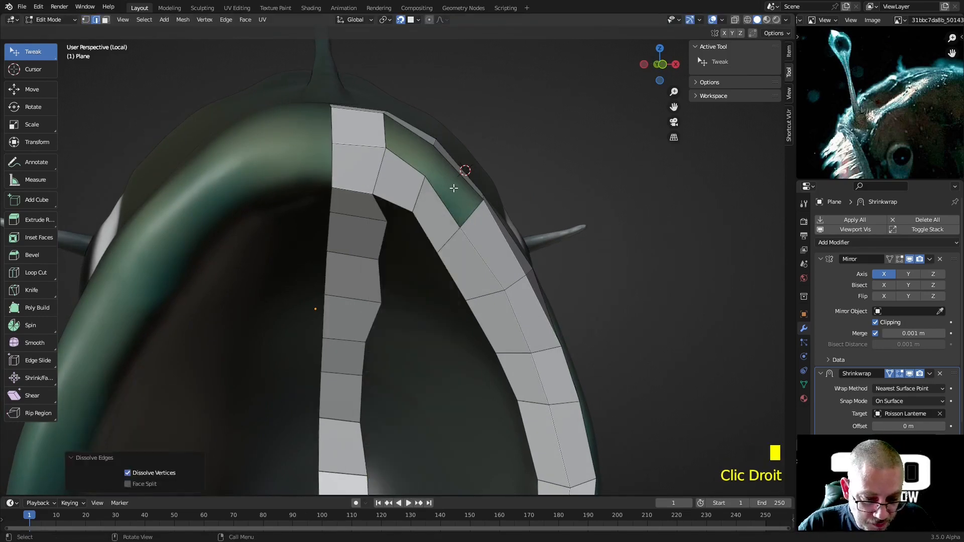
Step: Try to extrude the side edge of the upper lip's central face along the lip
middle_drag(453, 188, 359, 151)
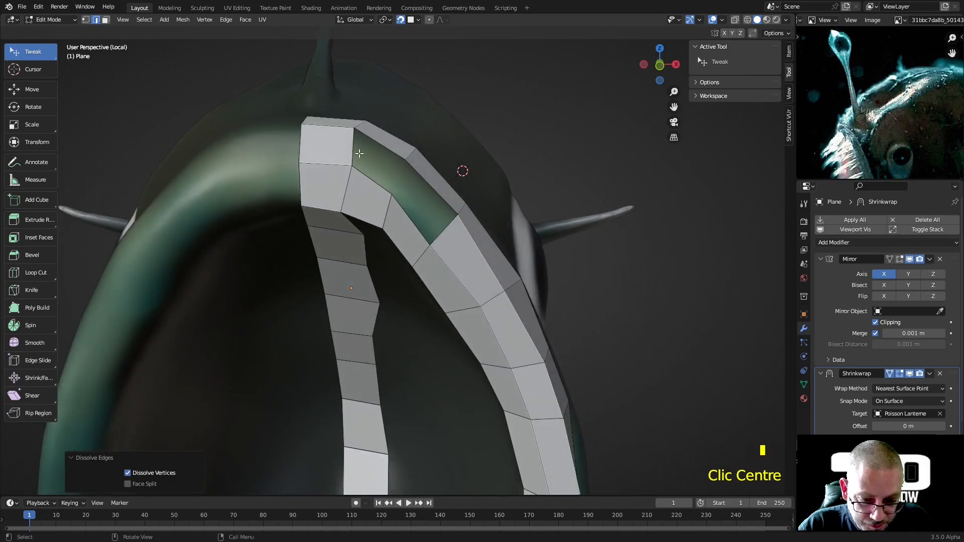
click(359, 152)
key(e)
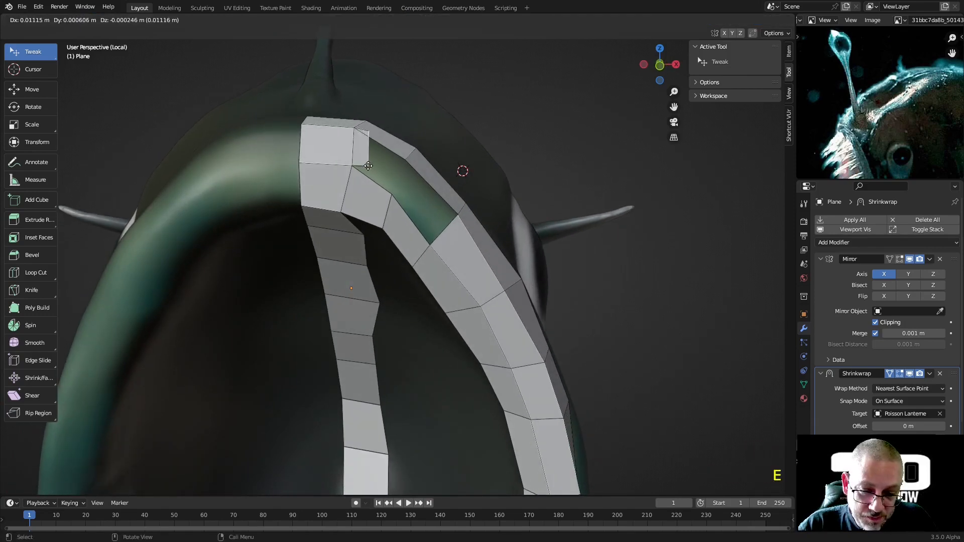
key(ctrl+z)
key(ctrl+z)
Step: Fill the open gap in the upper lip between the outer and inner strips with faces
click(356, 146)
key(f)
key(f)
middle_drag(370, 134, 391, 214)
scroll(403, 160, down, 8)
scroll(391, 215, up, 2)
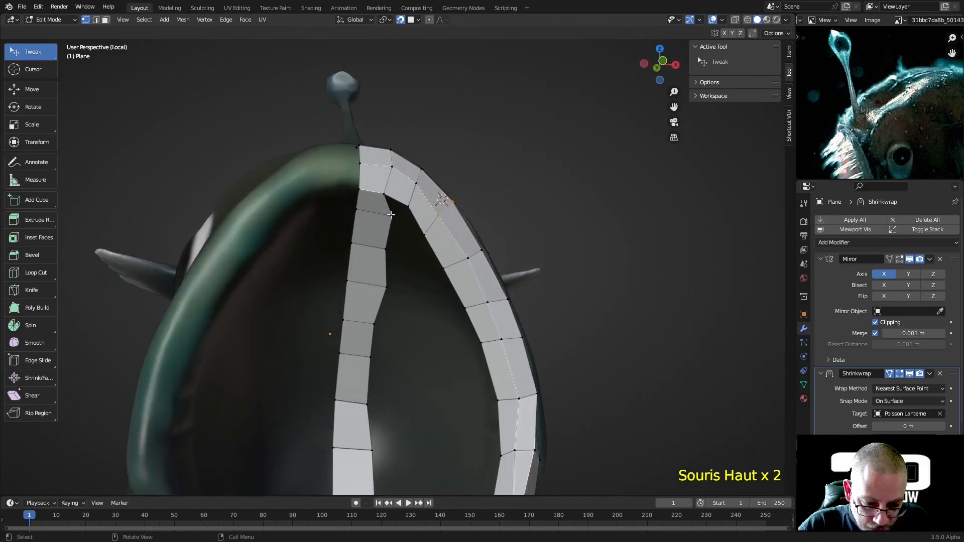
Step: Reposition individual vertices along the upper lip to even out the quads of the newly joined strips
scroll(391, 215, up, 2)
scroll(387, 191, up, 2)
drag(385, 176, 365, 138)
drag(362, 90, 380, 94)
middle_drag(544, 169, 537, 205)
drag(439, 206, 441, 195)
drag(494, 275, 503, 270)
middle_drag(504, 270, 465, 184)
drag(454, 174, 454, 167)
scroll(454, 168, down, 2)
Step: Fill a face in the mouth corner between the side lip strip and lower lip, placing its free vertex inward
middle_drag(393, 211, 417, 333)
scroll(428, 377, down, 2)
middle_drag(428, 377, 458, 370)
scroll(482, 422, up, 5)
shift+middle_drag(481, 422, 380, 178)
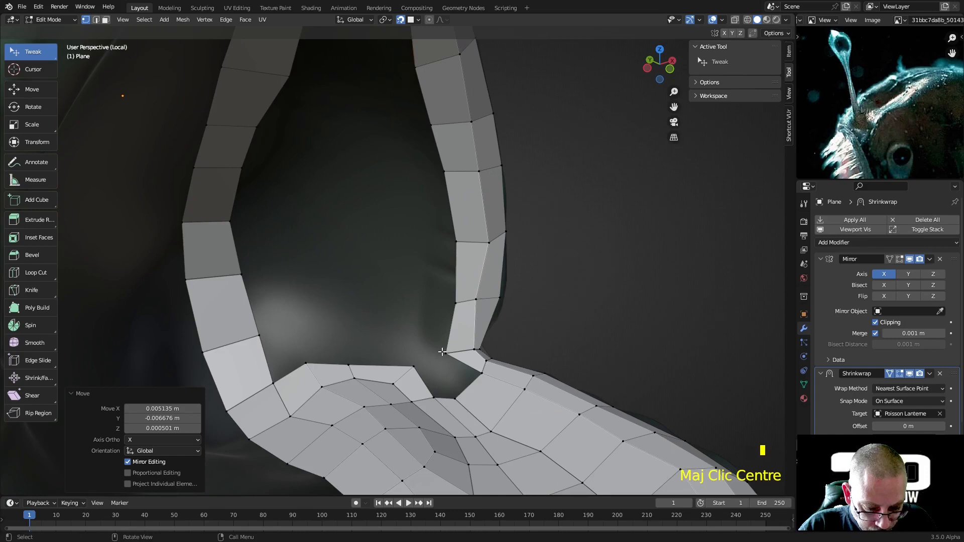
click(478, 374)
key(f)
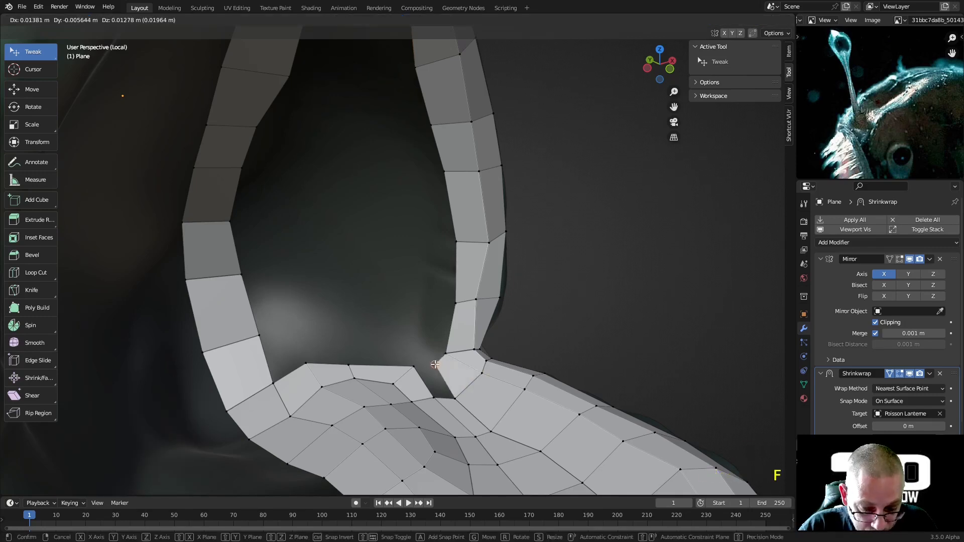
click(432, 364)
Step: Try to fill the notch beside the mouth corner with a triangular face
shift+click(435, 398)
shift+click(454, 398)
key(f)
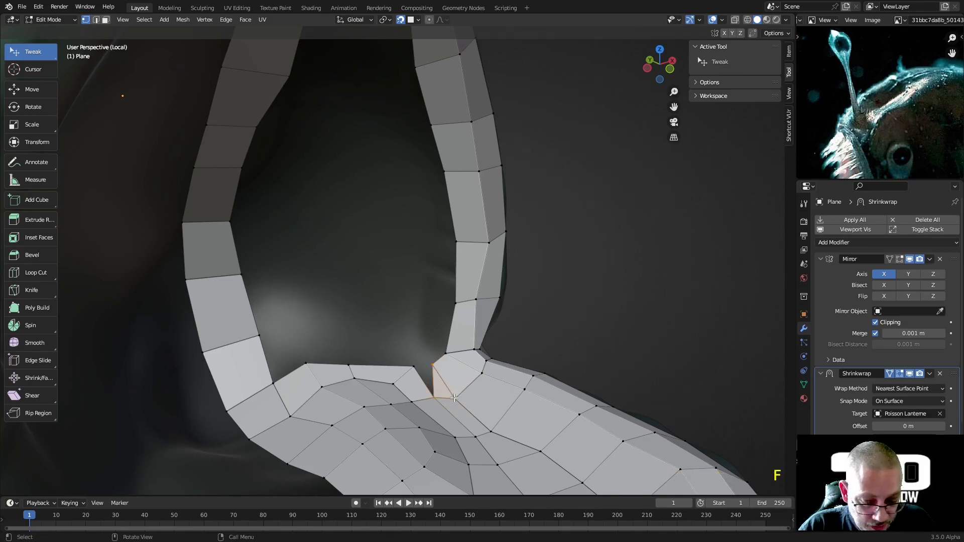
right_click(454, 398)
click(334, 291)
key(ctrl+z)
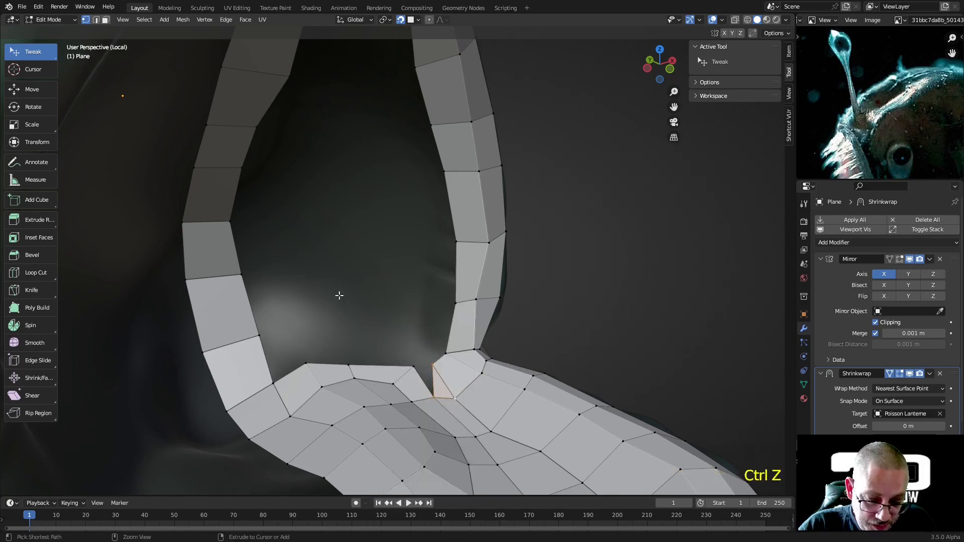
key(ctrl+z)
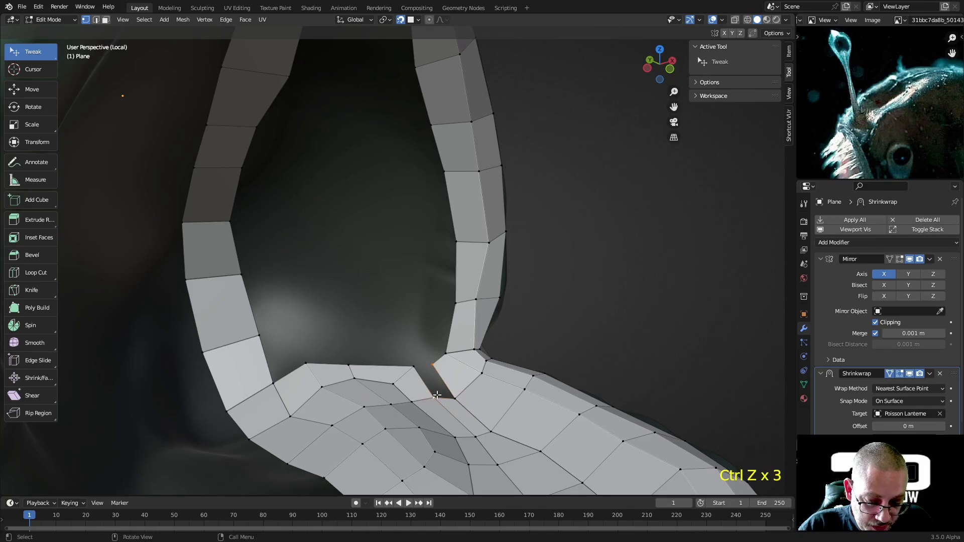
Step: Close the notch beside the mouth corner with a face and shift the mouth floor's rear border vertices
shift+click(450, 399)
key(f)
middle_drag(394, 351, 351, 362)
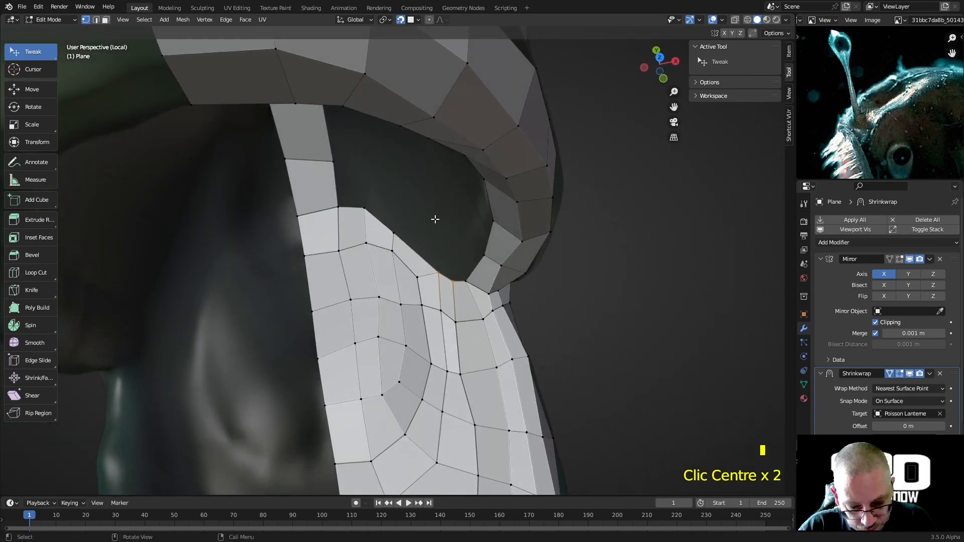
drag(393, 231, 429, 233)
middle_drag(429, 233, 455, 226)
drag(364, 271, 366, 266)
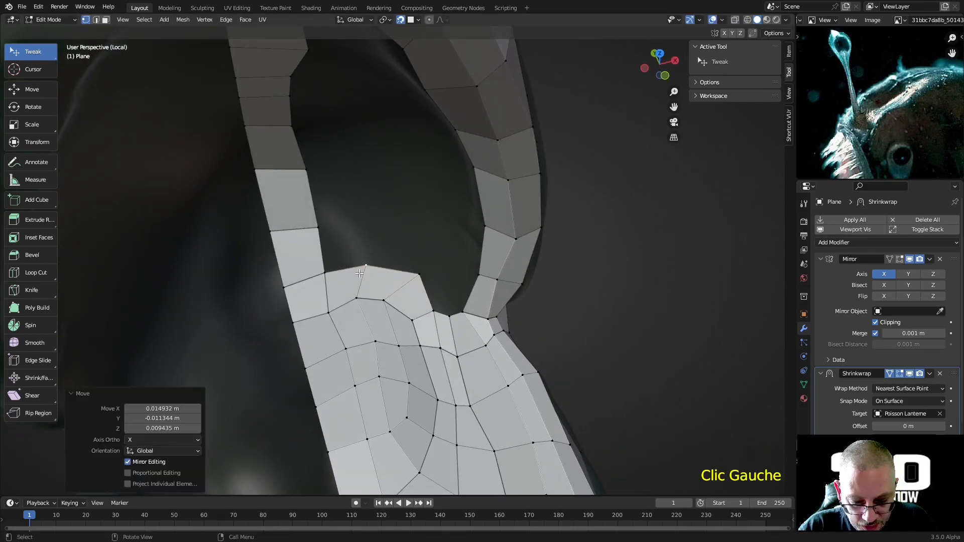
double_click(358, 301)
Step: Fill another face on the mouth floor's rear border near the corner and adjust its vertices towards the side lip
middle_drag(358, 300, 413, 300)
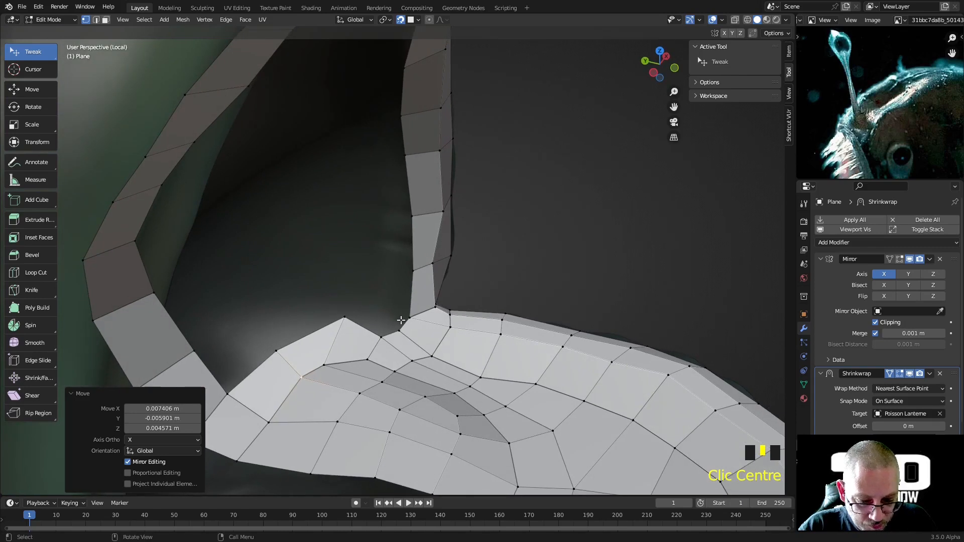
middle_drag(406, 336, 450, 345)
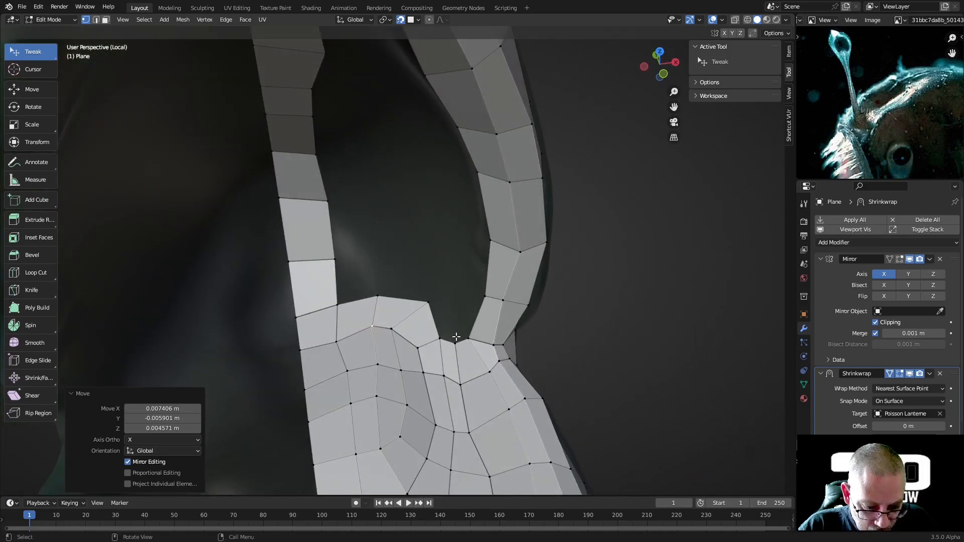
click(440, 332)
key(f)
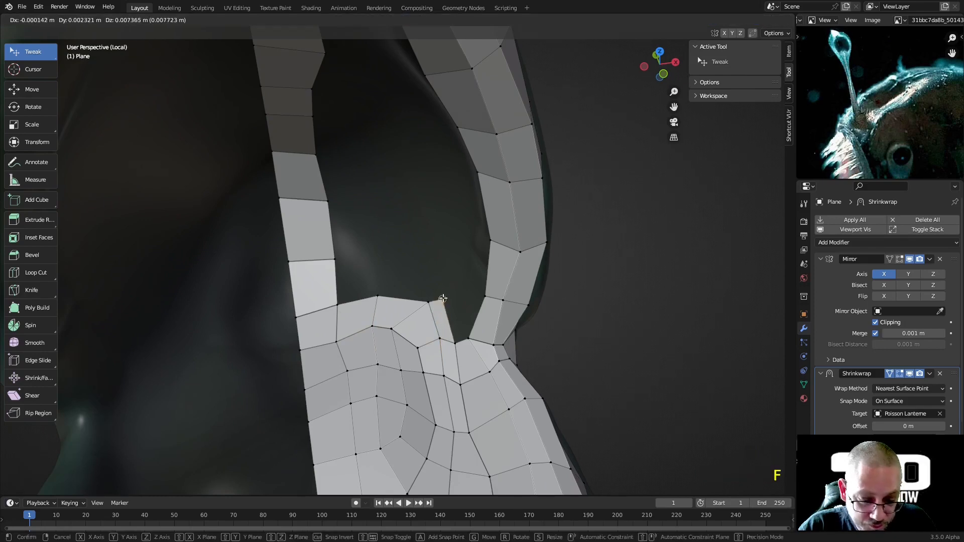
click(456, 296)
middle_drag(375, 303, 404, 321)
drag(402, 357, 406, 361)
drag(366, 332, 377, 331)
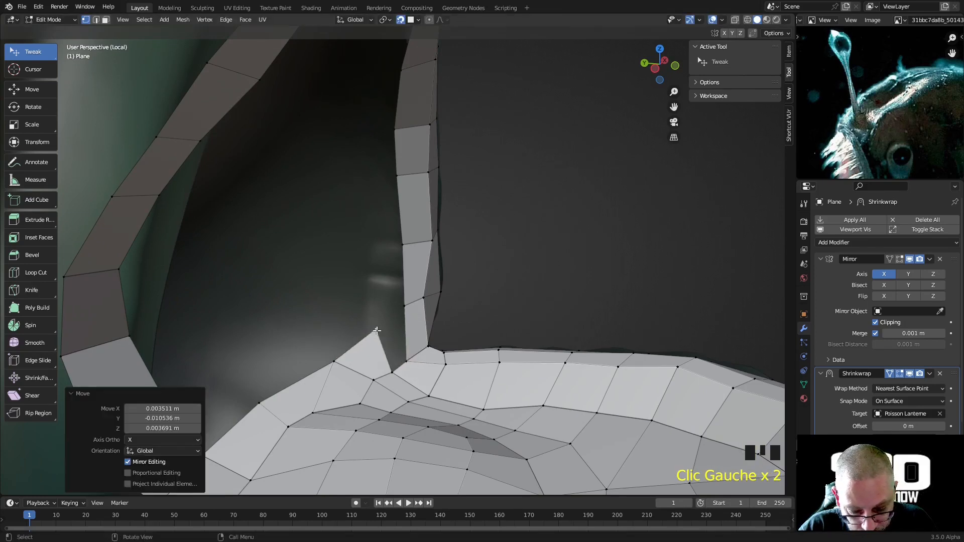
Step: Fill the remaining faces between the mouth floor's border and the side lip strip, and smooth that border's vertices
click(392, 371)
shift+click(407, 361)
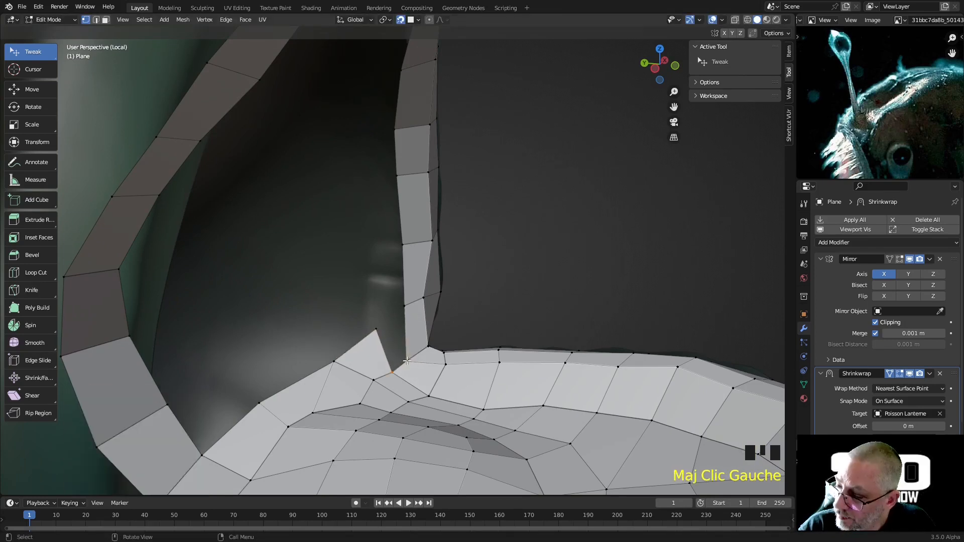
key(f)
drag(376, 329, 373, 328)
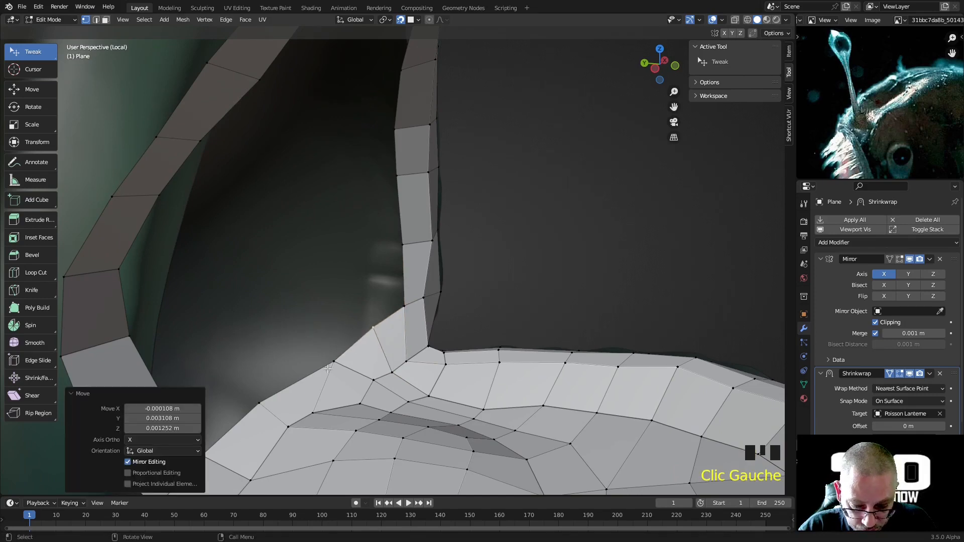
drag(336, 361, 332, 352)
Step: Fill one long face linking the upper side edge of the central strip to the mouth floor's border near the corner
middle_drag(326, 359, 281, 349)
scroll(322, 336, down, 3)
middle_drag(374, 326, 396, 308)
click(365, 105)
shift+click(360, 136)
shift+click(398, 334)
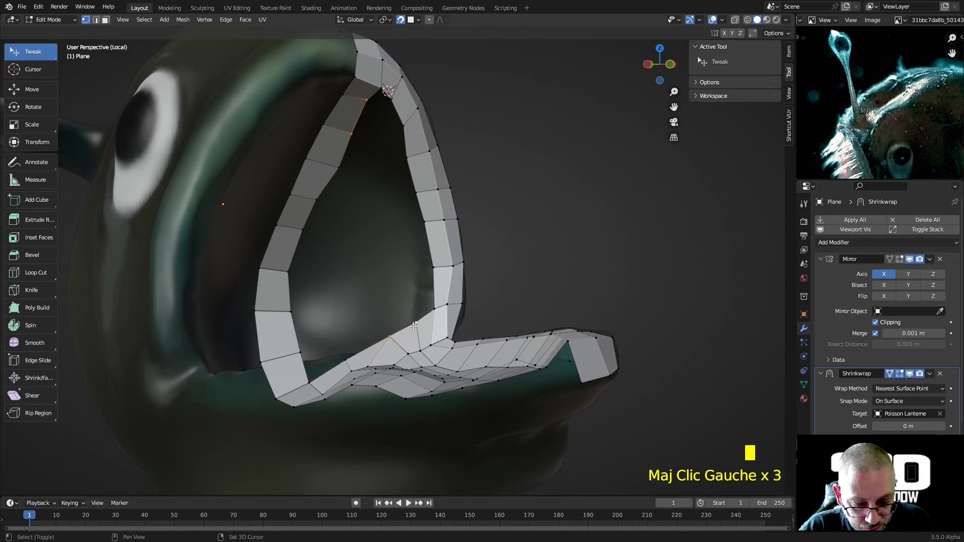
key(f)
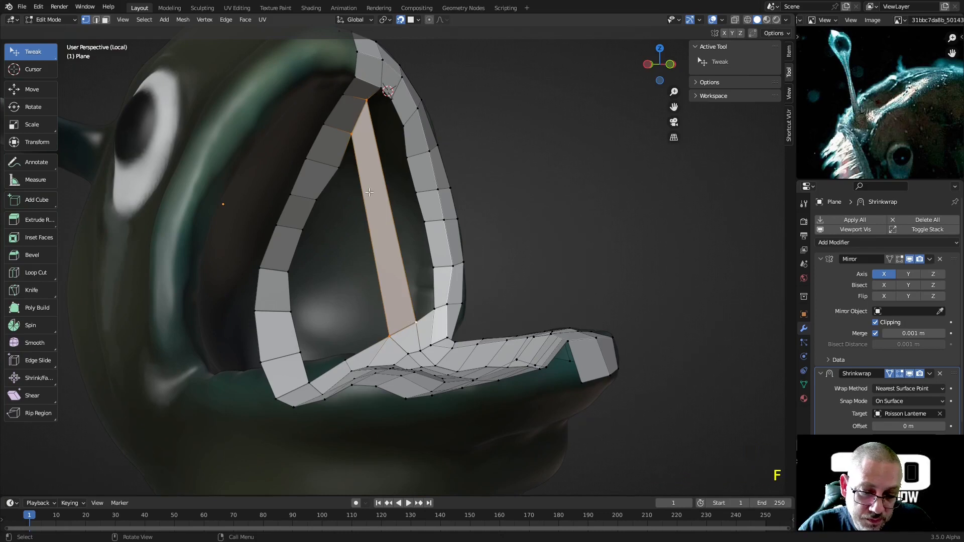
Step: Divide the long linking face with five evenly spaced loop cuts
key(ctrl+r)
scroll(374, 188, up, 2)
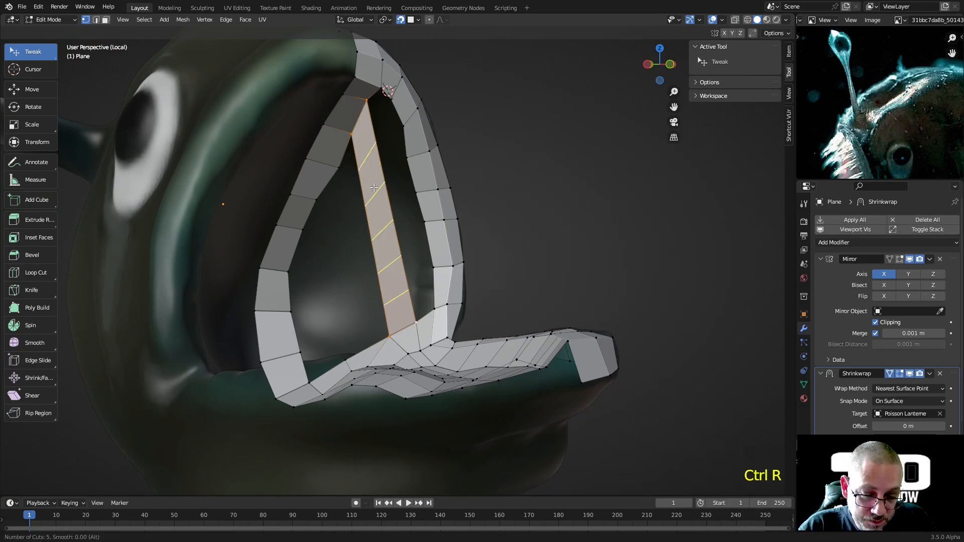
click(374, 187)
right_click(374, 188)
Step: Move the divided strip's vertices outward so it curves along the mouth's inner side wall
middle_drag(401, 191, 397, 269)
drag(396, 274, 387, 217)
middle_drag(387, 217, 361, 211)
drag(378, 216, 398, 200)
shift+middle_drag(398, 199, 407, 237)
scroll(407, 237, up, 3)
drag(460, 185, 442, 183)
drag(429, 215, 409, 177)
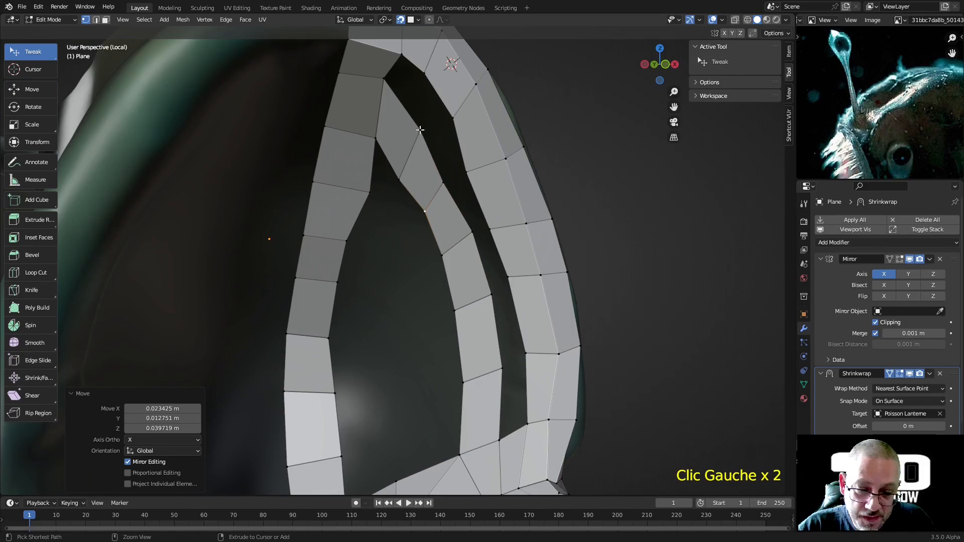
Step: Add a loop cut near the inner wall strip's upper end and round that end by moving the surrounding vertices
key(ctrl+r)
click(409, 118)
drag(404, 108, 413, 104)
middle_drag(413, 104, 457, 125)
drag(411, 145, 424, 151)
drag(362, 168, 379, 159)
drag(411, 202, 425, 202)
drag(366, 192, 384, 187)
Step: Fill the whole gap between the inner wall strip and the side lip strip with quads, starting at the mouth corner
scroll(403, 235, down, 2)
middle_drag(403, 235, 398, 277)
click(451, 333)
shift+click(450, 333)
shift+click(451, 334)
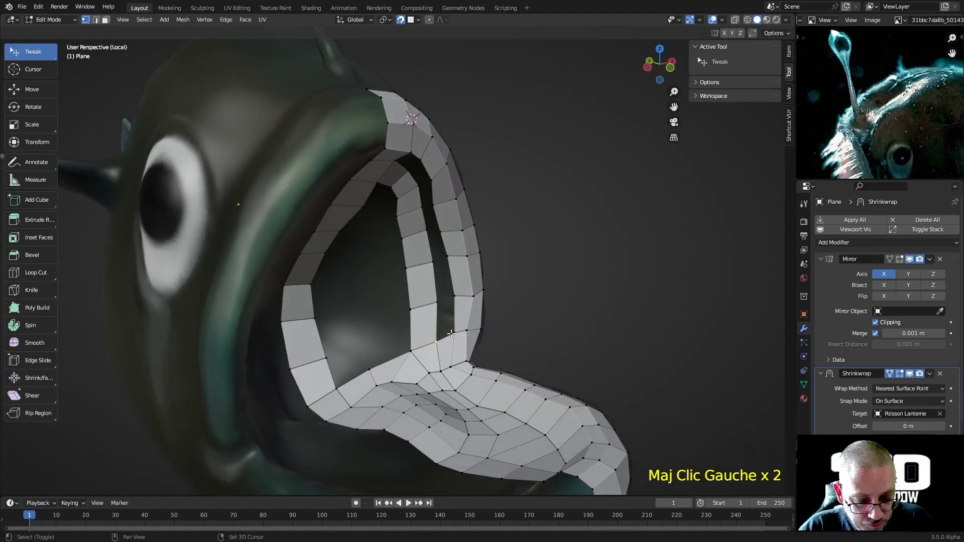
click(458, 327)
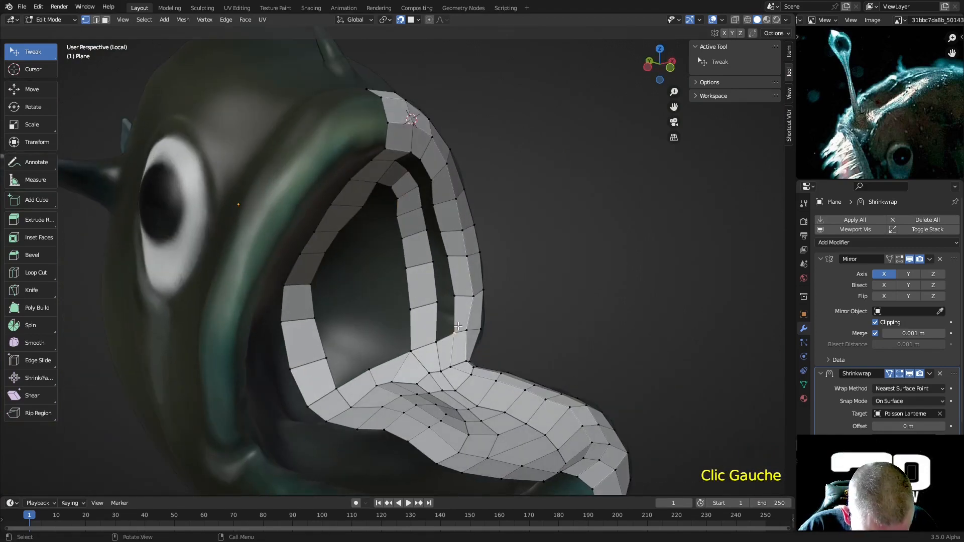
key(g)
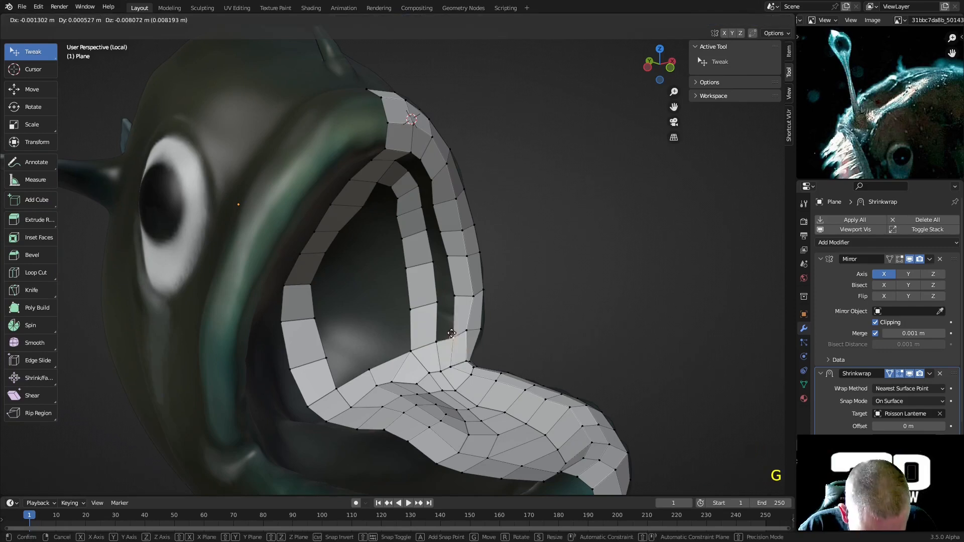
shift+click(440, 350)
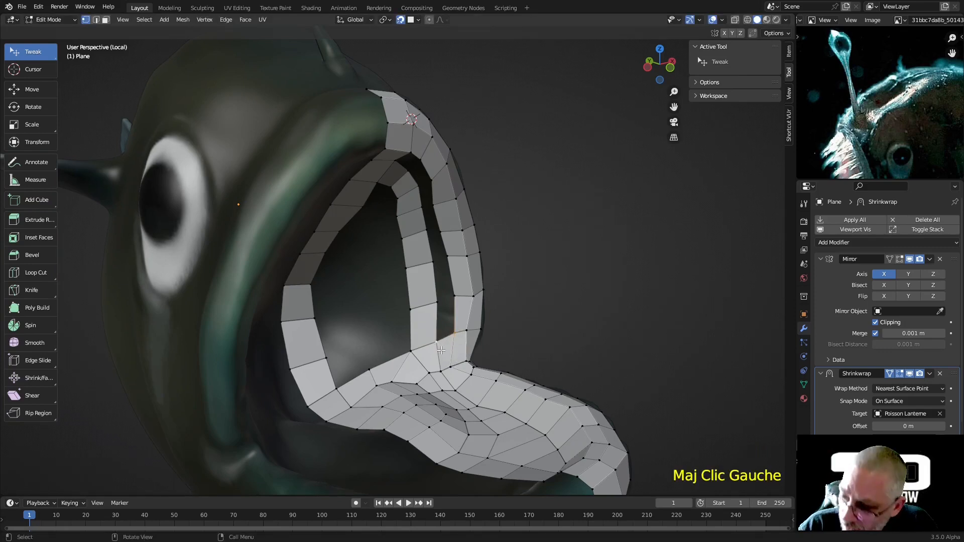
key(f)
key(f)
key(f)
key(f)
key(f)
key(f)
key(f)
key(f)
Step: Reposition the upper vertices of the inner wall strip to even out the newly filled faces
middle_drag(440, 350, 451, 244)
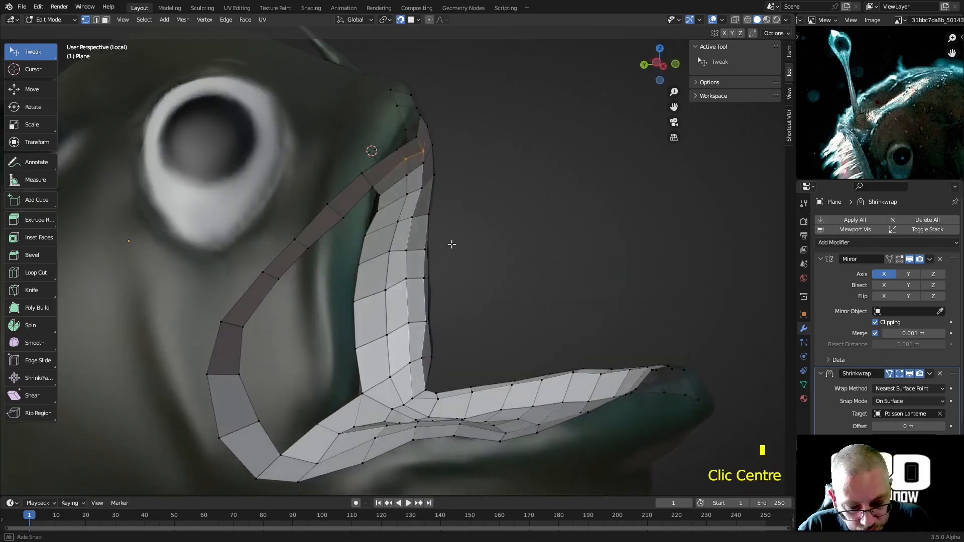
scroll(452, 244, up, 3)
drag(417, 271, 423, 258)
drag(424, 223, 387, 232)
drag(403, 179, 394, 181)
Step: Try to fill a face between the central strip's side and the top of the inner wall strip
middle_drag(394, 181, 329, 197)
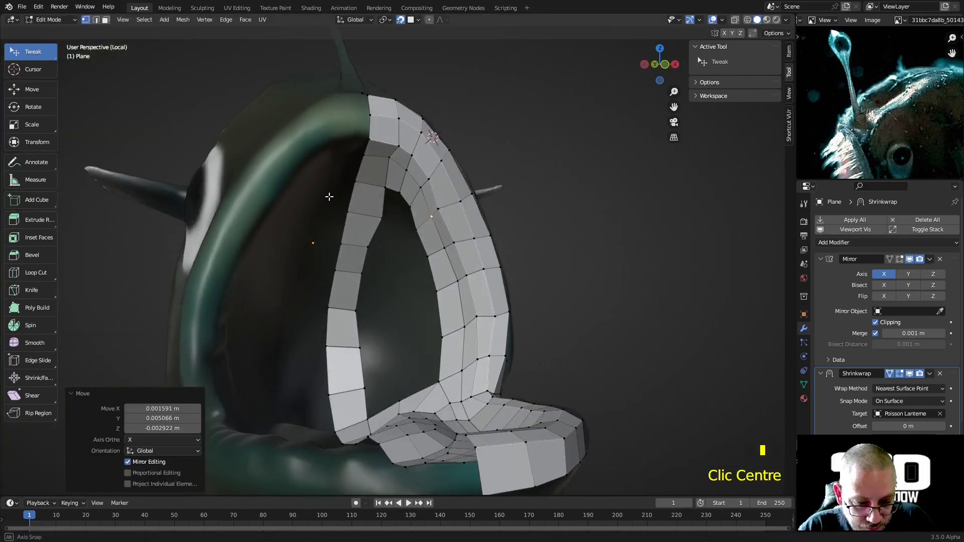
click(408, 206)
shift+click(400, 200)
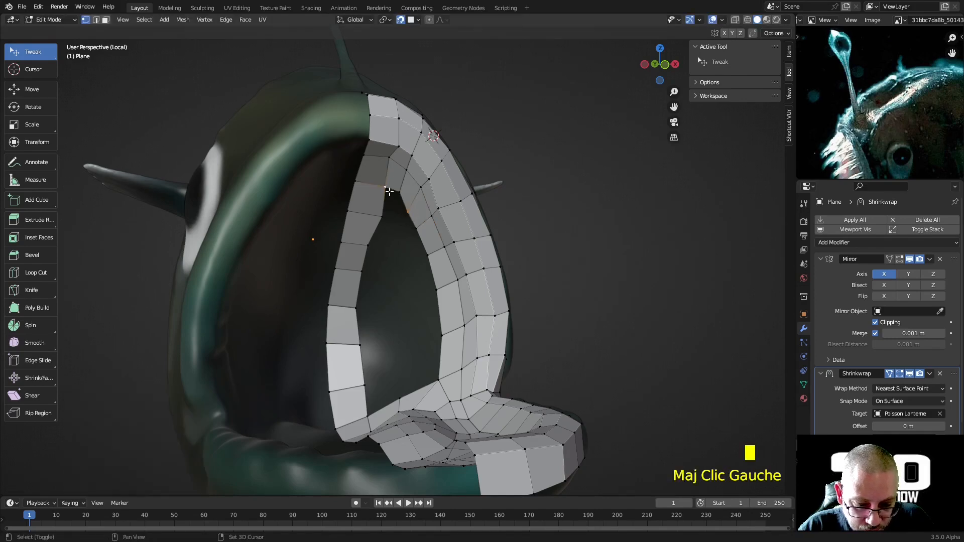
shift+click(399, 198)
key(f)
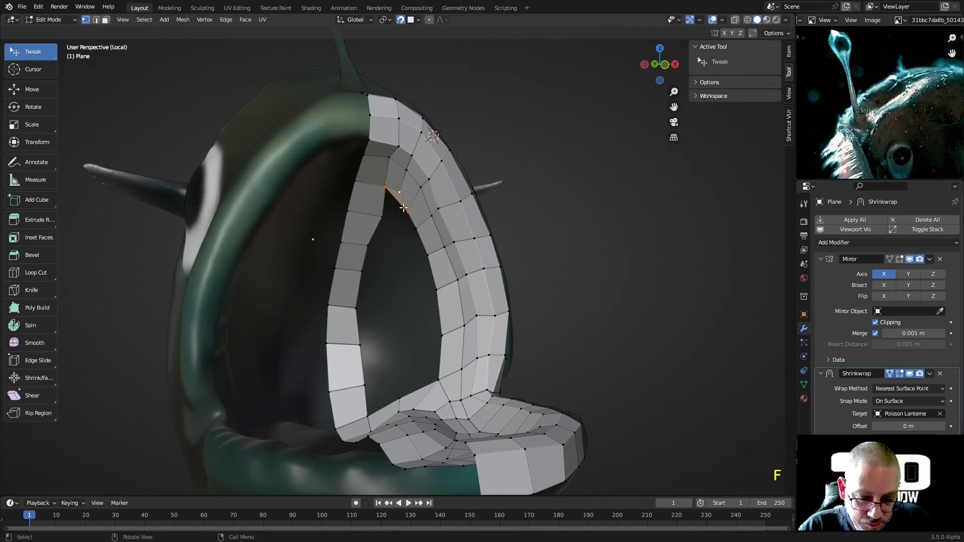
key(ctrl+z)
Step: Try to move the inner wall strip's upper inside vertex towards the central strip's side
drag(406, 210, 390, 197)
right_click(389, 197)
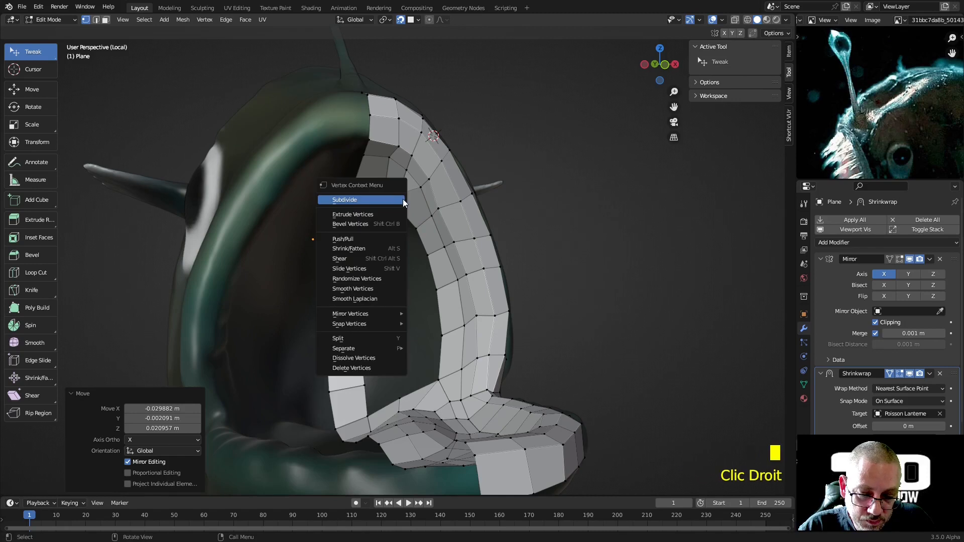
click(492, 159)
key(ctrl+z)
key(ctrl+z)
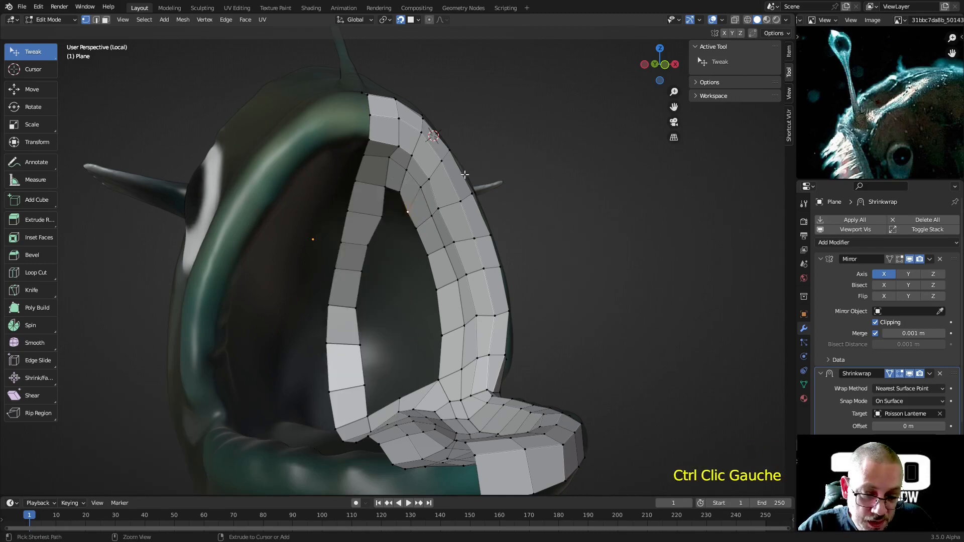
Step: Fill the upper part of the gap between the central strip and the inner wall strip with a run of quads, working downwards
click(399, 191)
shift+click(399, 214)
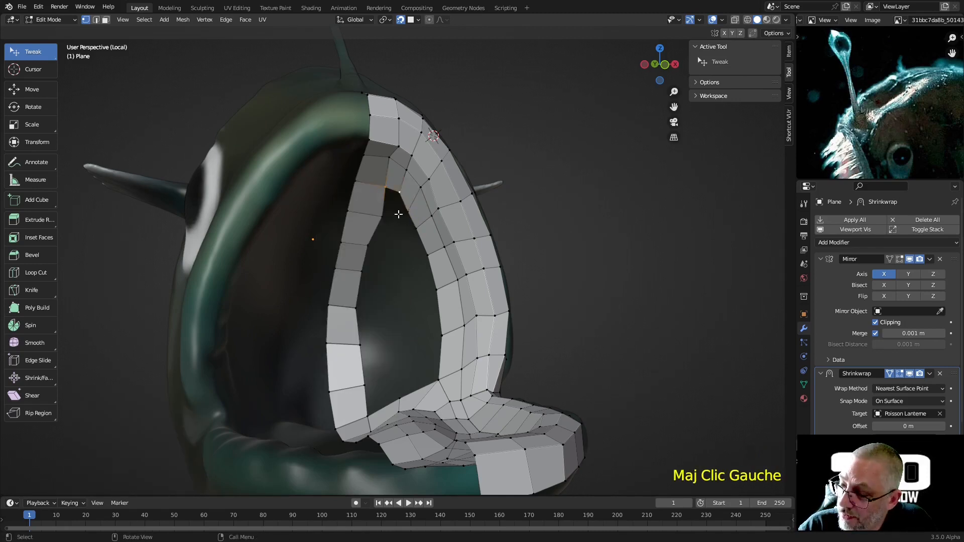
key(f)
middle_drag(399, 215, 397, 234)
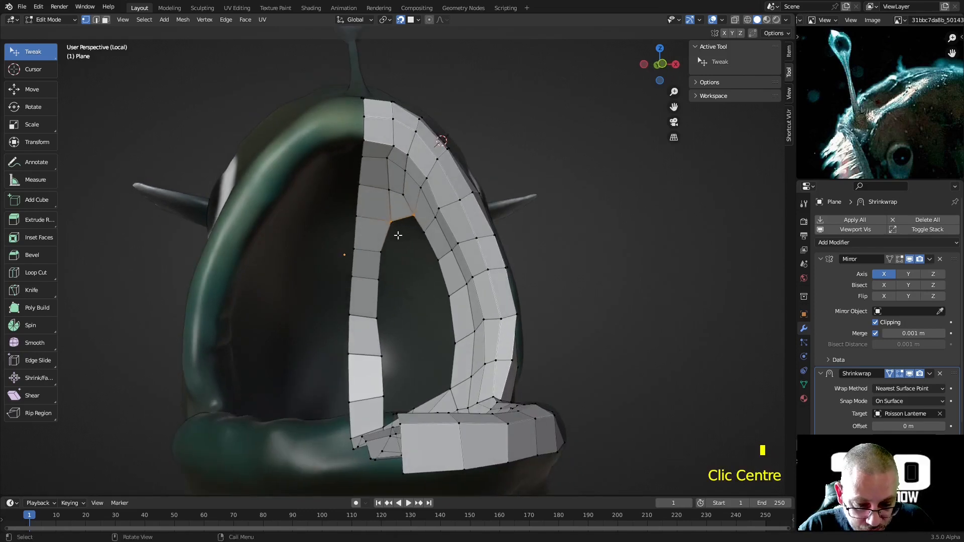
key(f)
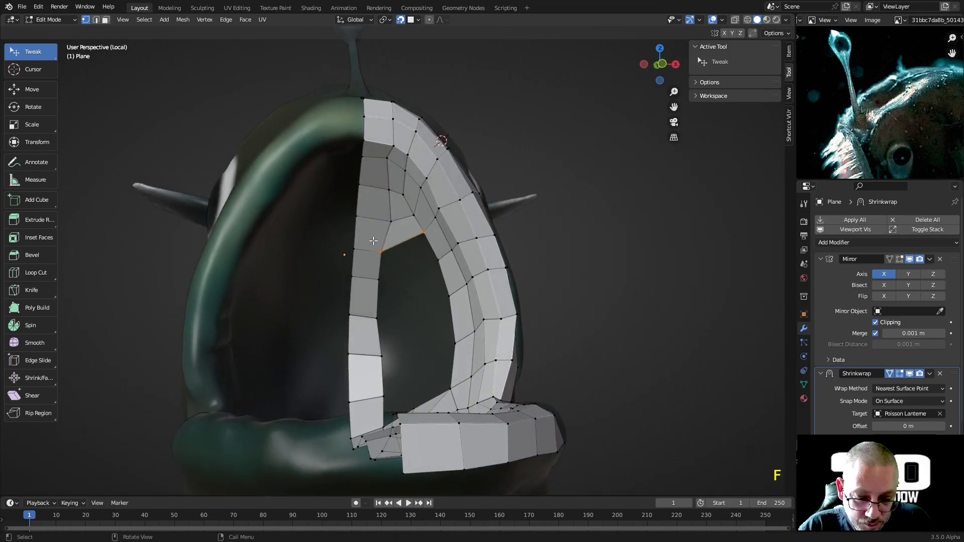
key(f)
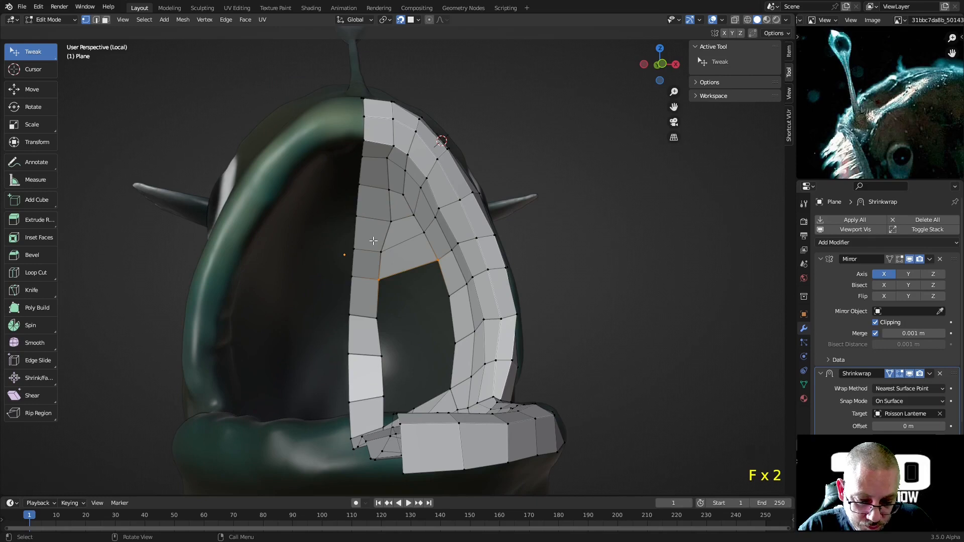
key(f)
Step: Reposition the vertices along the central strip and the mirror line to even out the palate faces
middle_drag(418, 224, 391, 219)
mouse_move(391, 221)
mouse_down()
mouse_move(388, 212)
mouse_move(387, 237)
mouse_up()
drag(388, 262, 388, 261)
drag(339, 241, 359, 241)
drag(324, 267, 346, 240)
middle_drag(347, 240, 363, 256)
drag(374, 248, 376, 249)
drag(349, 318, 370, 363)
mouse_move(363, 410)
middle_down()
mouse_move(351, 437)
mouse_move(361, 427)
middle_up()
drag(400, 353, 396, 355)
Step: Fill the remaining hole between the central strip and the inner wall strip with quads down to the mouth floor
click(400, 274)
shift+click(446, 272)
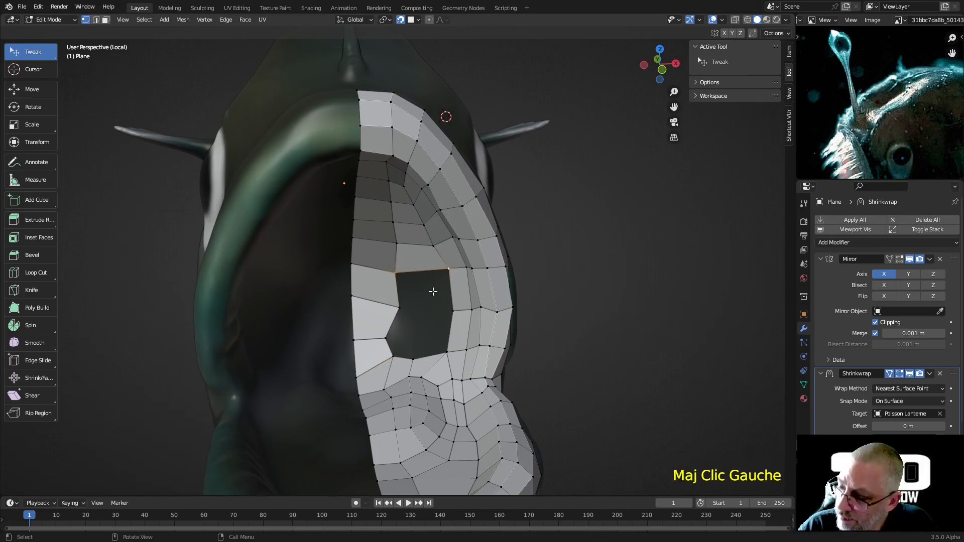
key(f)
key(f)
key(f)
Step: Reposition the vertices of the lowest new faces and the mirror line where the back wall meets the mouth floor
middle_drag(432, 291, 397, 311)
scroll(397, 312, up, 4)
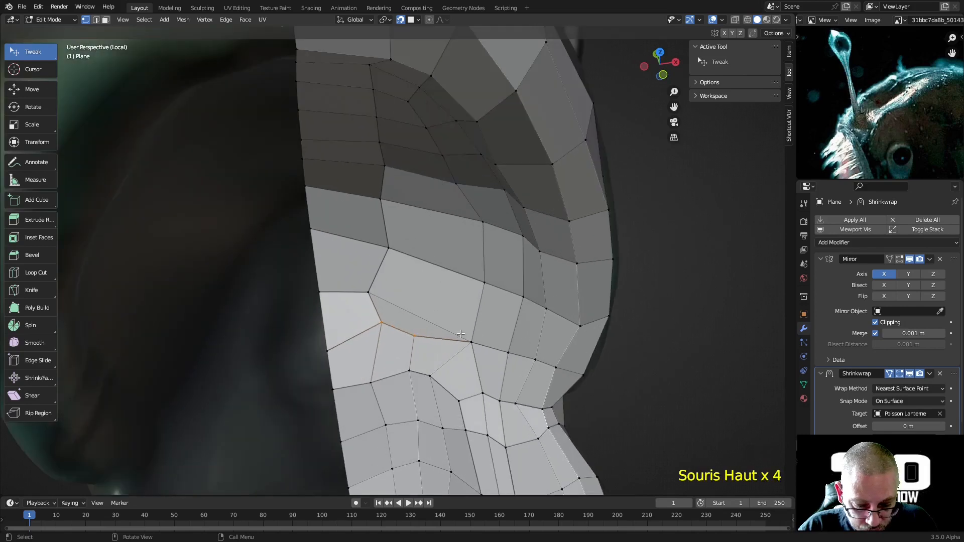
drag(472, 342, 421, 319)
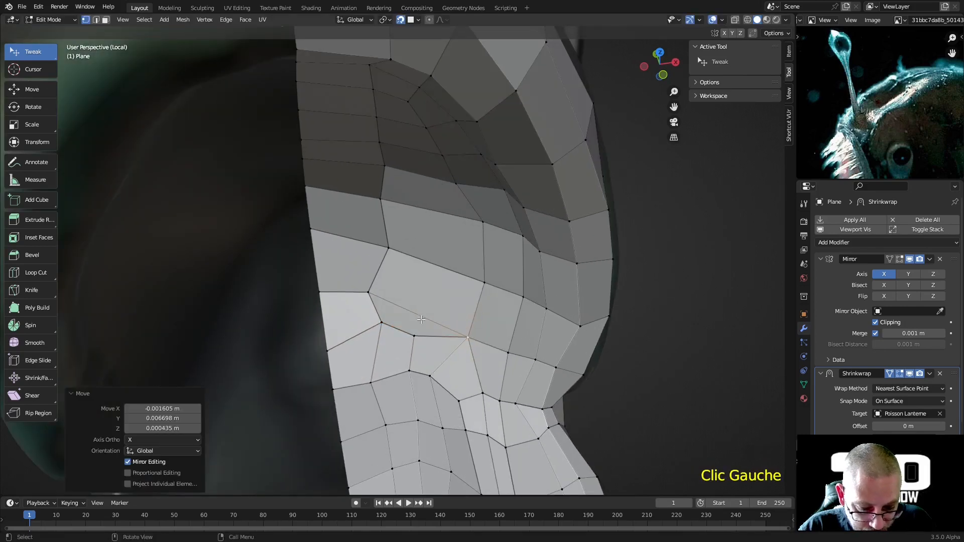
drag(329, 343, 323, 326)
scroll(386, 298, down, 2)
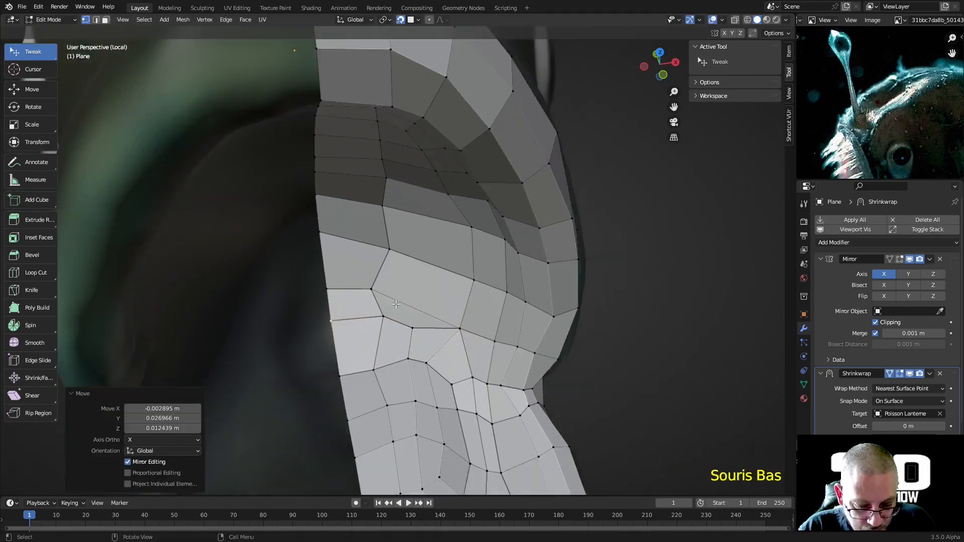
middle_drag(391, 297, 372, 274)
scroll(372, 275, down, 1)
drag(426, 375, 439, 373)
Step: Even out the middle rows of the mouth's back wall by moving their mirror-line and side vertices
middle_drag(440, 374, 368, 349)
drag(357, 302, 362, 321)
scroll(386, 320, down, 1)
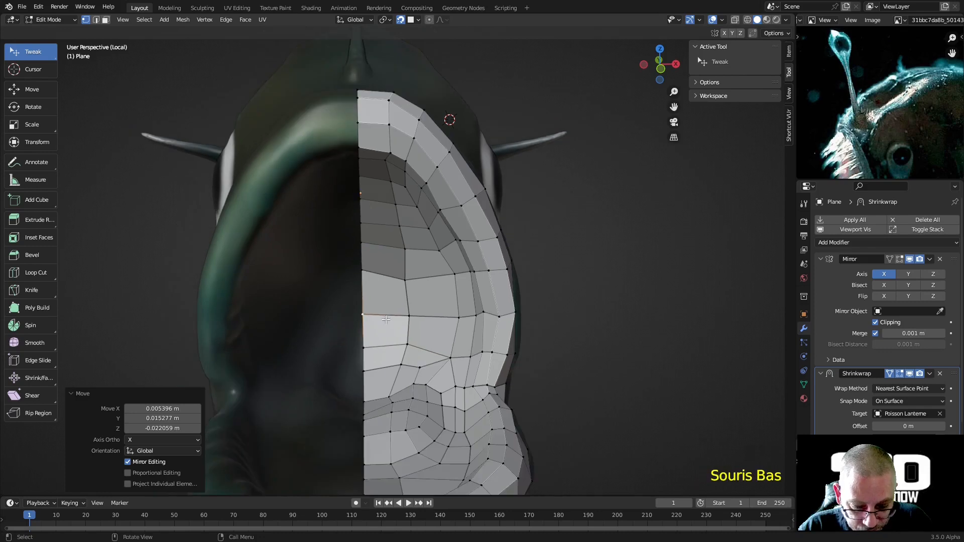
drag(360, 269, 362, 278)
drag(449, 278, 450, 281)
drag(451, 317, 453, 318)
Step: Reveal the hidden outer head faces and check the edge loop around the eye opening by selecting it
scroll(453, 318, down, 4)
middle_drag(453, 319, 479, 209)
key(alt+h)
scroll(479, 273, up, 2)
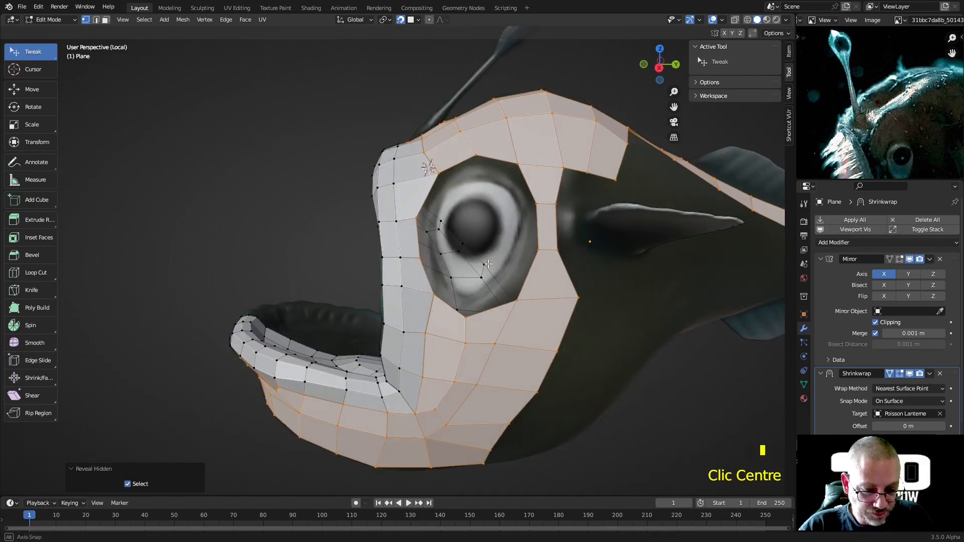
click(442, 141)
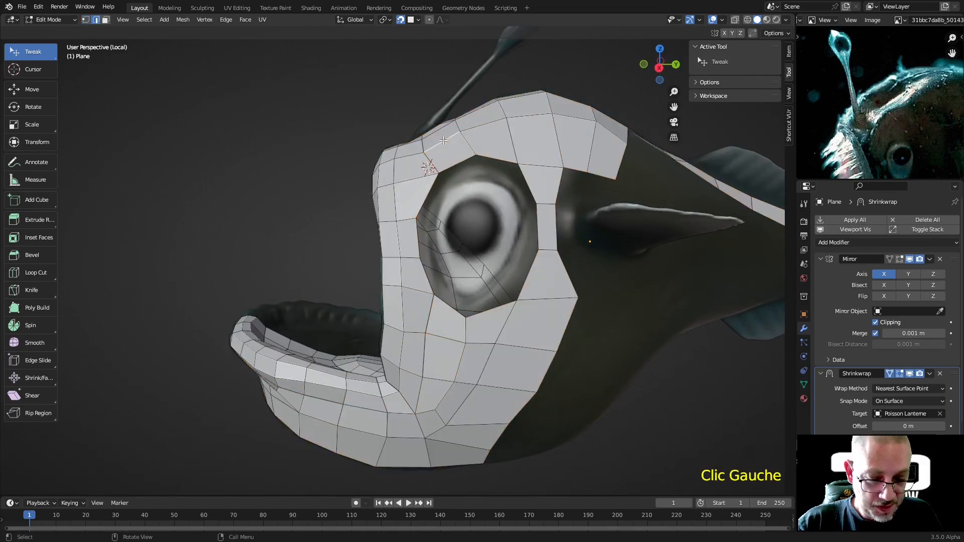
double_click(467, 160)
alt+click(466, 160)
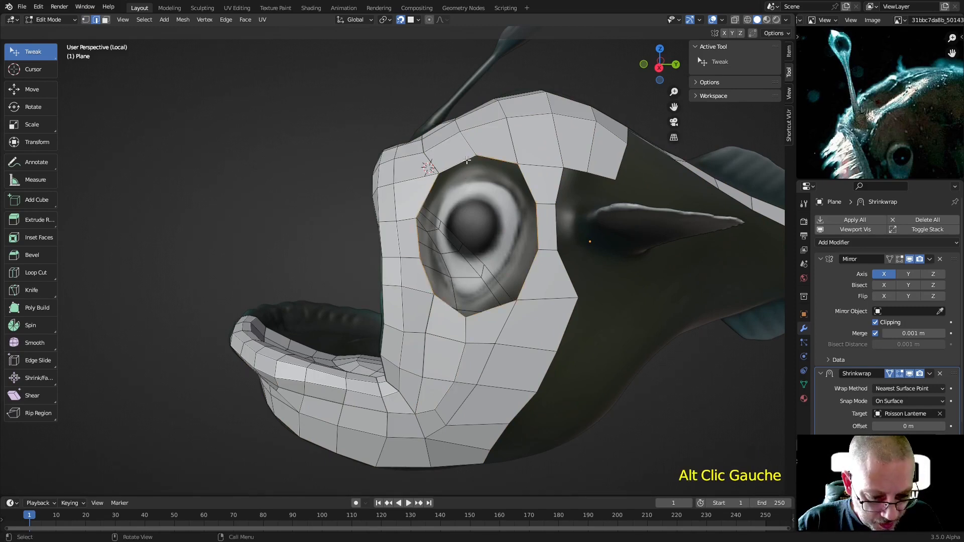
key(a)
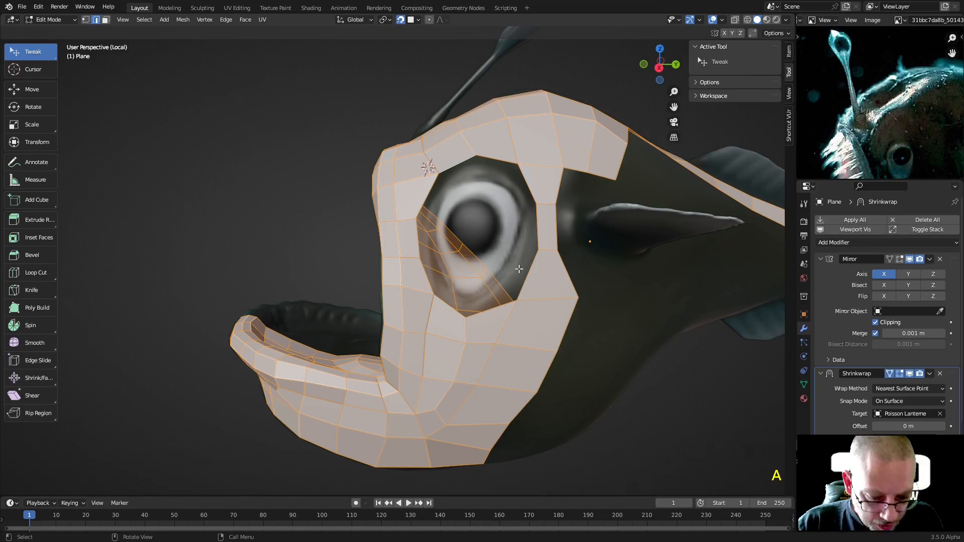
click(518, 268)
Step: Reposition the vertices around the eye opening so its outline follows the eye socket more evenly
mouse_move(519, 269)
middle_down()
mouse_move(609, 273)
mouse_move(526, 267)
mouse_move(571, 276)
mouse_move(527, 279)
middle_up()
key(1)
drag(450, 184, 527, 183)
middle_drag(526, 183, 525, 202)
drag(533, 246, 525, 247)
drag(504, 293, 494, 287)
drag(451, 311, 427, 293)
drag(410, 250, 415, 254)
drag(408, 213, 422, 212)
middle_drag(422, 212, 467, 308)
drag(443, 276, 448, 280)
middle_drag(450, 285, 516, 269)
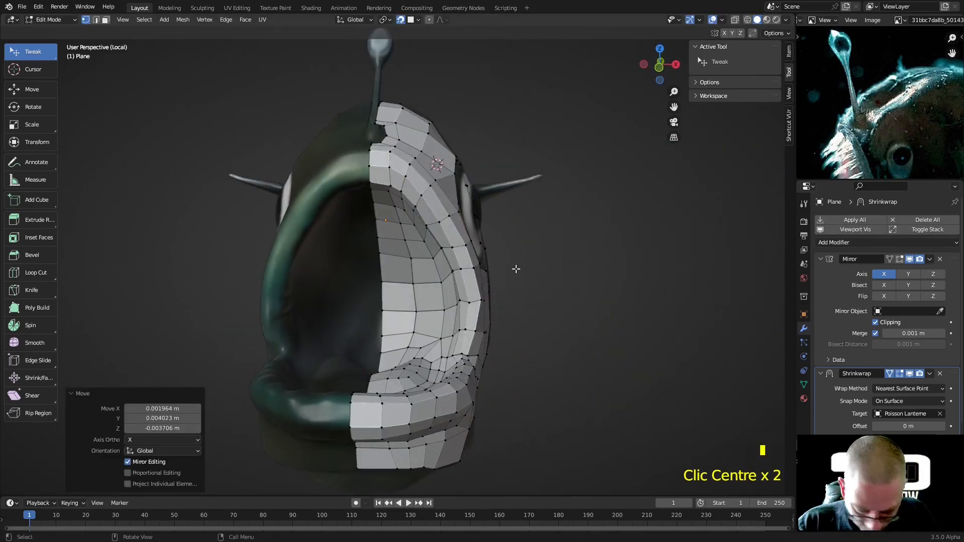
middle_drag(401, 245, 411, 270)
key(c)
drag(402, 255, 399, 347)
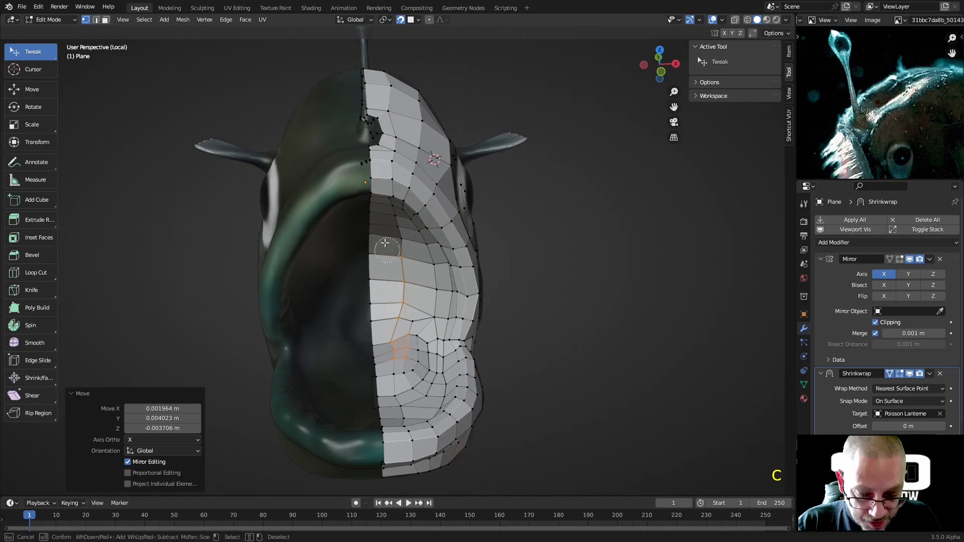
drag(391, 327, 376, 277)
right_click(376, 277)
key(c)
right_click(388, 329)
Step: Select the faces of the mouth interior in face mode with Circle Select, from the palate down to the mouth floor
key(3)
key(c)
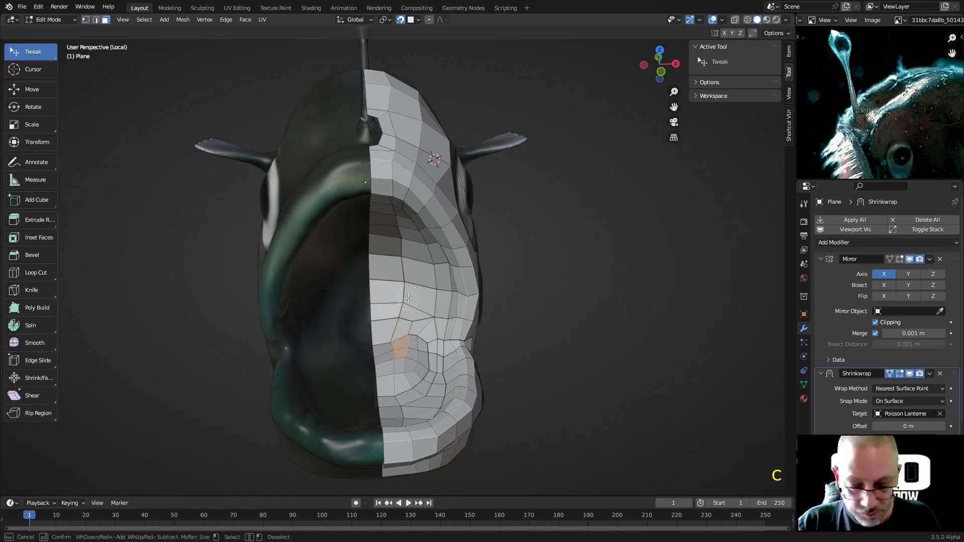
drag(386, 272, 398, 371)
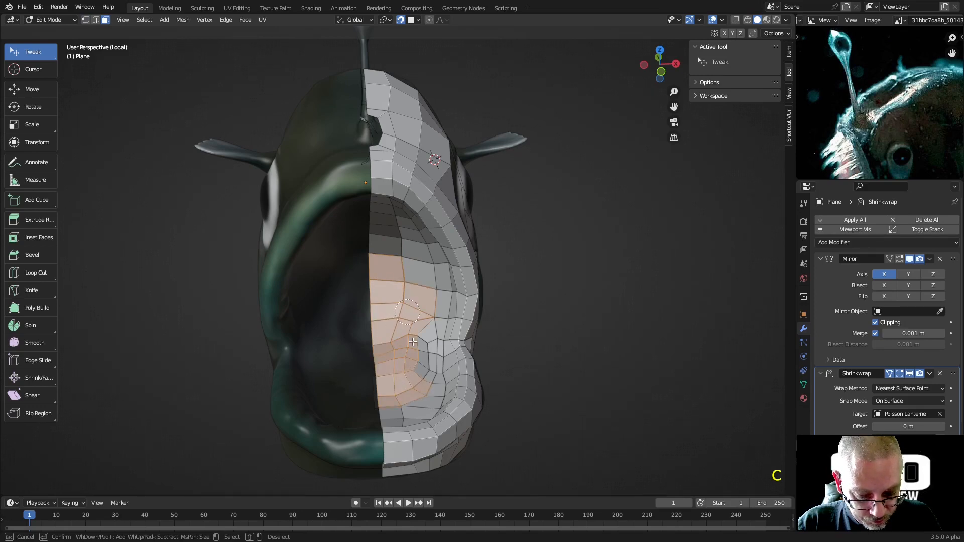
middle_drag(412, 333, 411, 341)
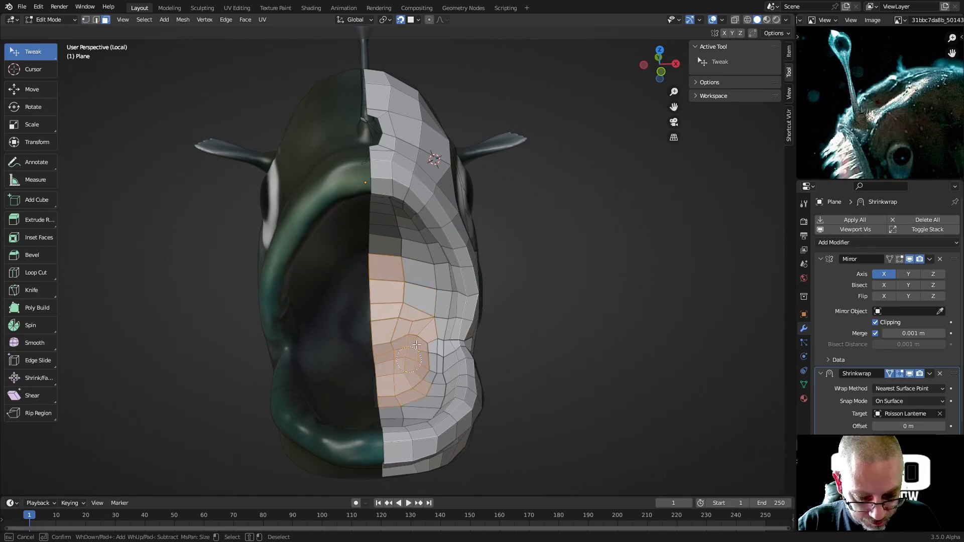
drag(426, 314, 384, 213)
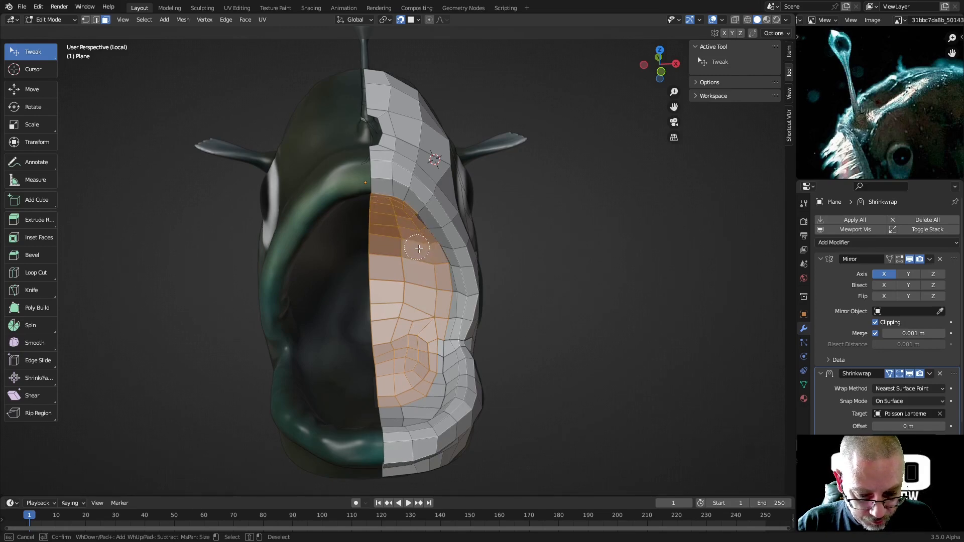
mouse_move(439, 374)
mouse_down()
mouse_move(422, 404)
mouse_move(407, 409)
mouse_up()
shift+drag(400, 344, 420, 359)
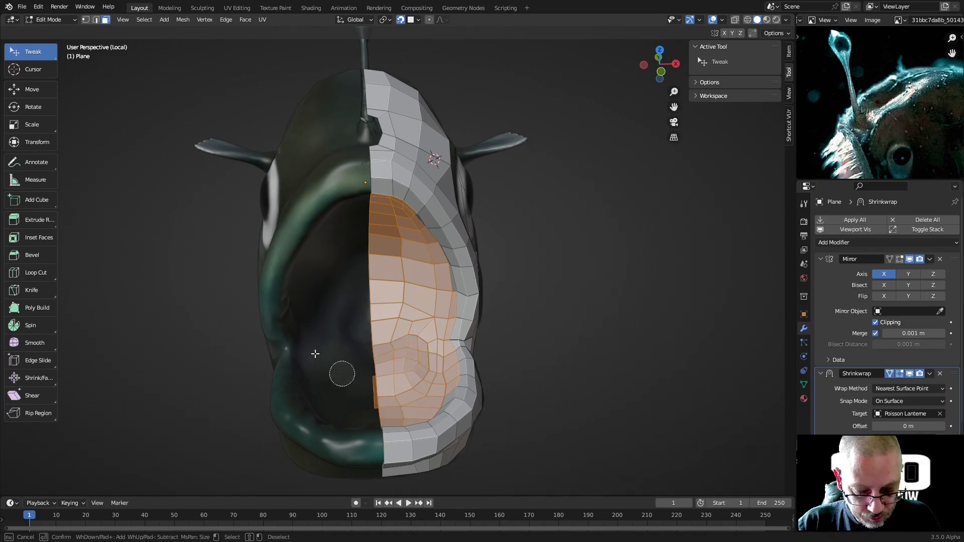
key(Escape)
Step: Deselect the stray face under the jaw and add the missing mouth floor faces beside the lower lip to the selection
mouse_move(514, 357)
middle_down()
mouse_move(438, 302)
mouse_move(514, 428)
middle_up()
shift+click(489, 402)
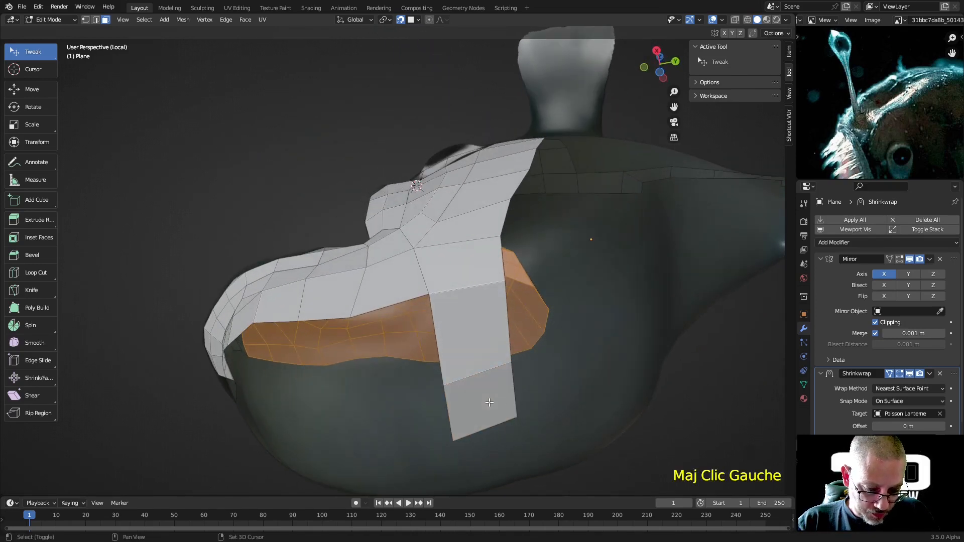
scroll(510, 329, down, 4)
middle_drag(510, 329, 576, 390)
scroll(560, 386, up, 5)
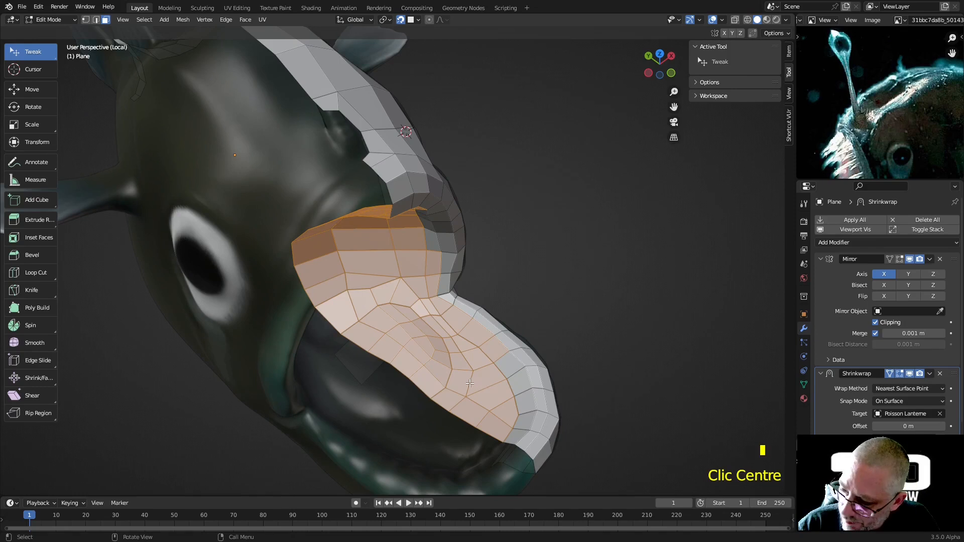
key(c)
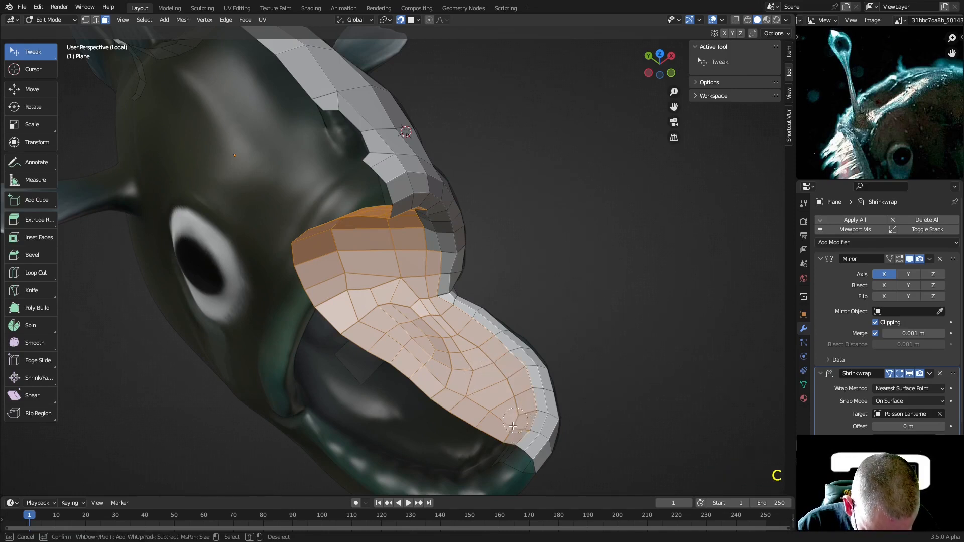
key(Escape)
Step: Add the missing faces along the inner side wall to the selection and hide the whole mouth interior
middle_drag(522, 390, 410, 330)
shift+click(286, 362)
shift+click(287, 362)
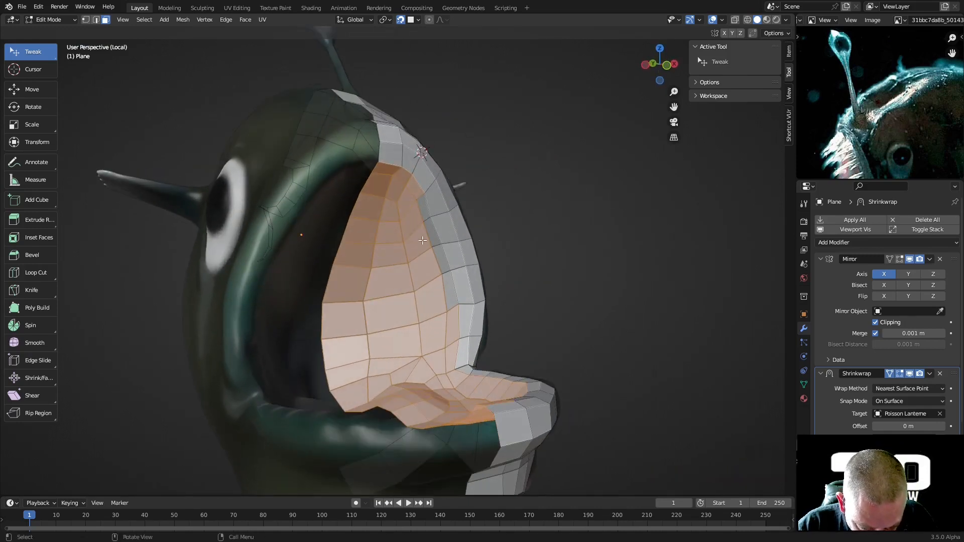
shift+click(423, 213)
ctrl+shift+click(452, 296)
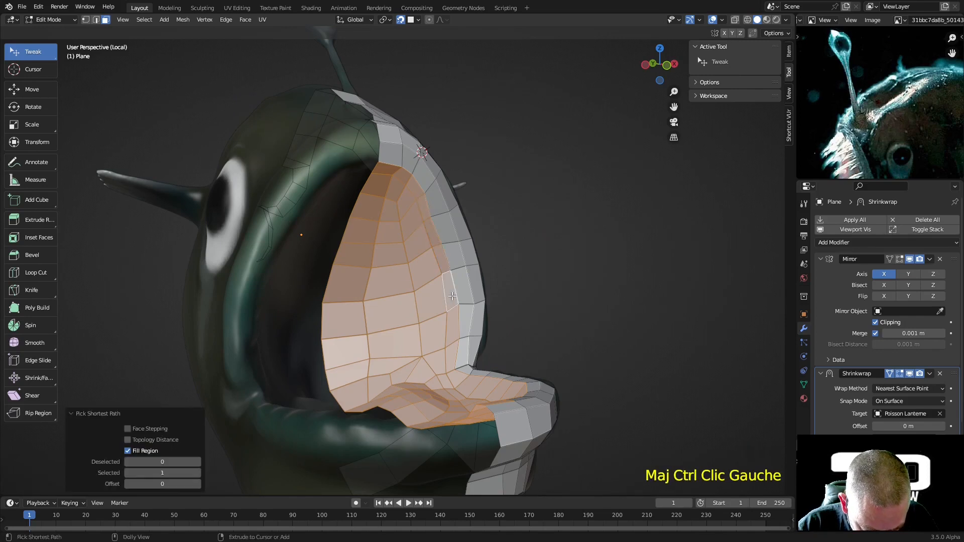
middle_drag(476, 302, 383, 252)
key(h)
Step: Fill the eye opening with a single face from its boundary edge loop
scroll(452, 323, down, 3)
key(2)
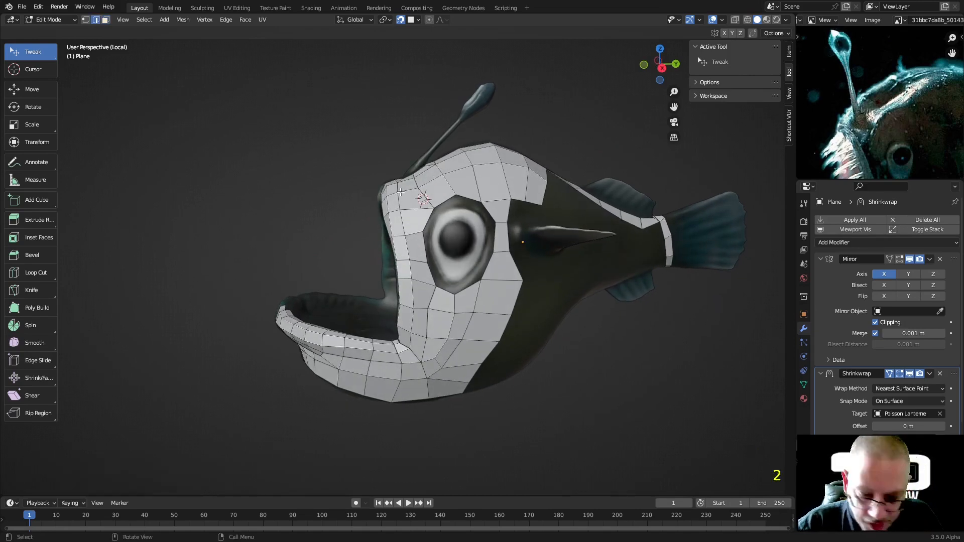
alt+click(449, 203)
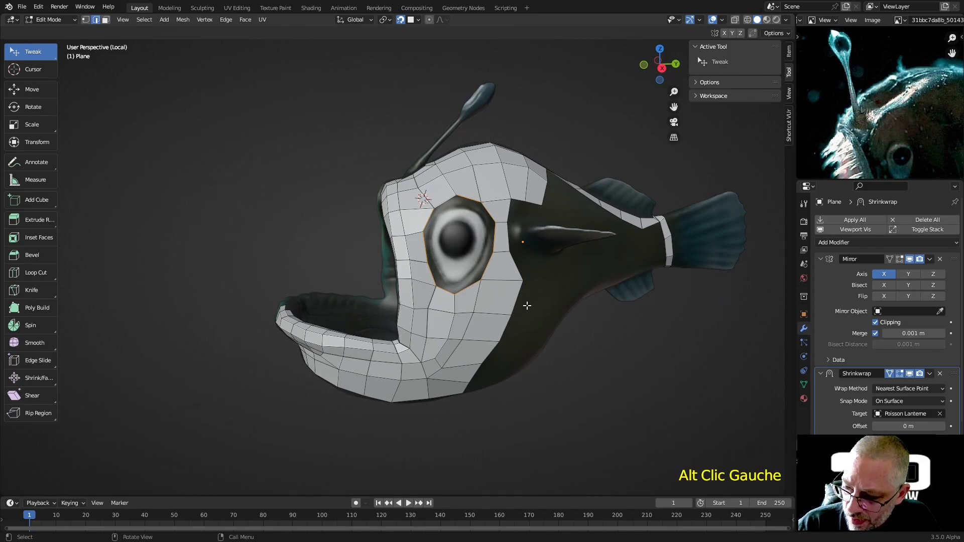
key(f)
Step: Inset the face covering the eye by about 0.048 m to create a ring of quads around it
key(3)
click(475, 256)
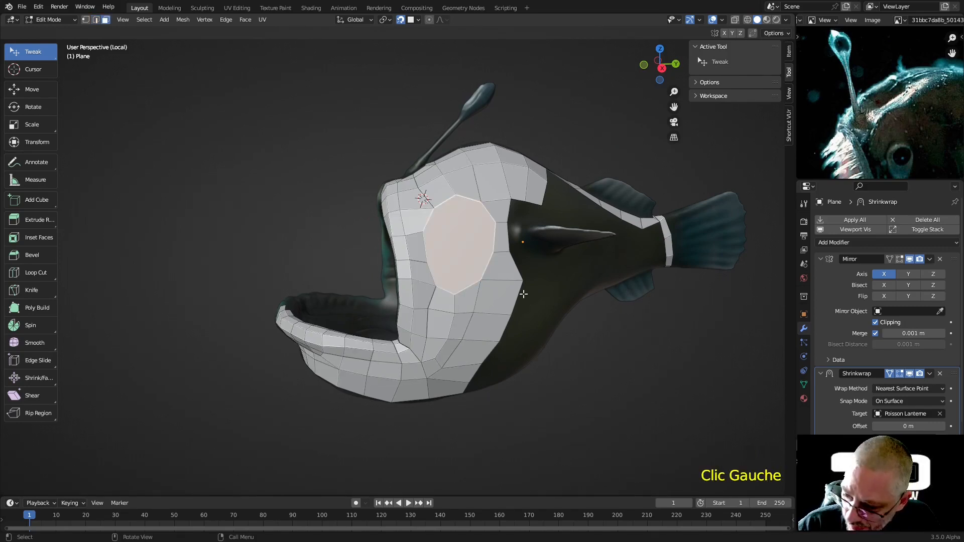
key(i)
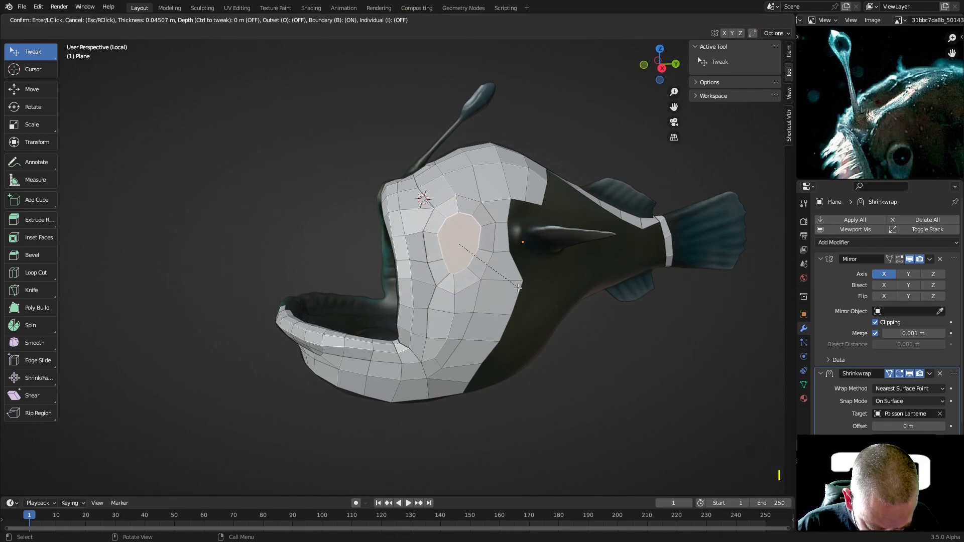
click(517, 288)
scroll(459, 240, up, 4)
middle_drag(457, 236, 484, 229)
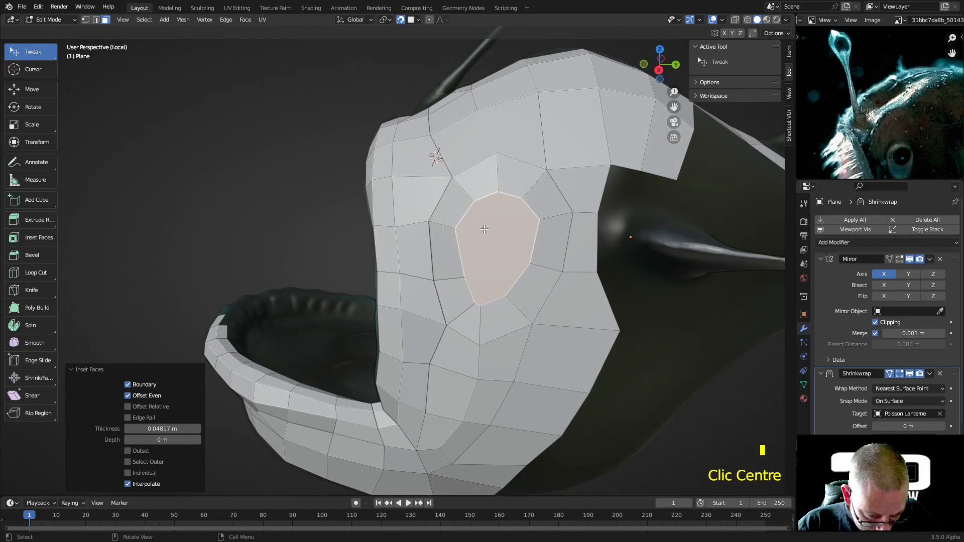
Step: Enable the LoopTools mesh add-on in the preferences by searching the add-ons for "loop"
click(181, 21)
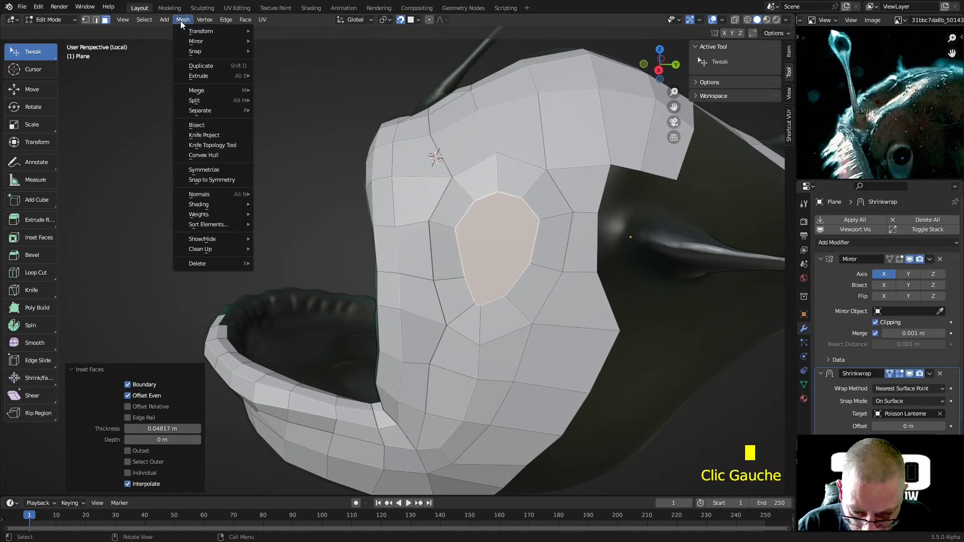
mouse_move(194, 31)
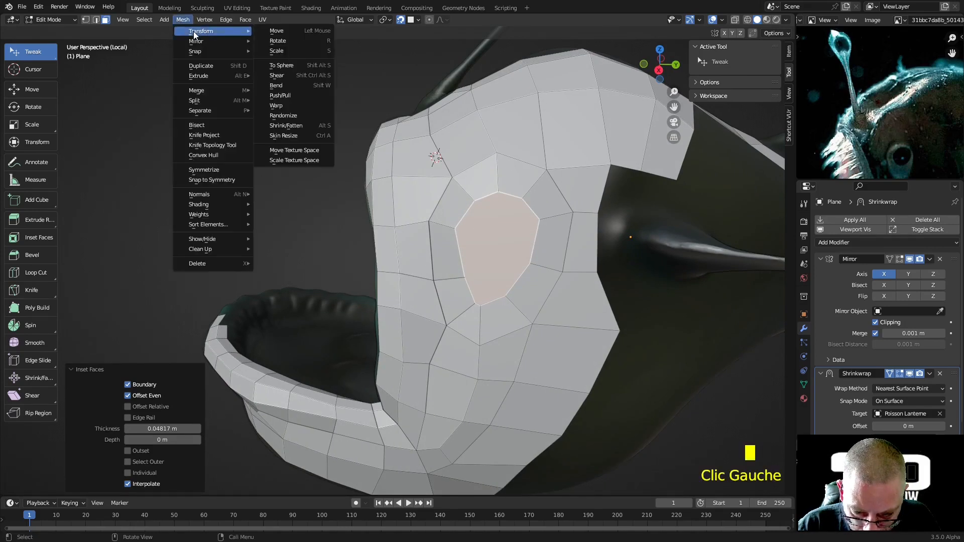
click(38, 7)
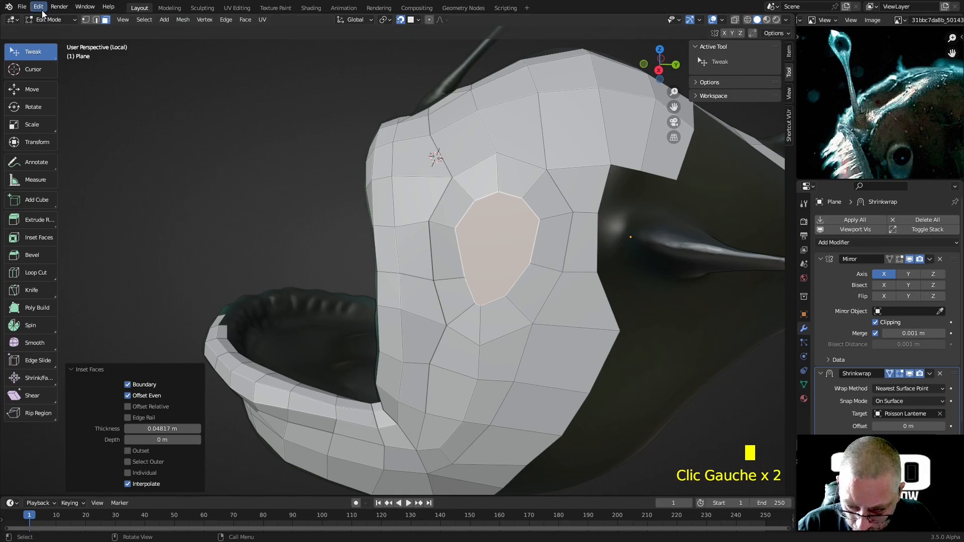
click(40, 8)
click(82, 146)
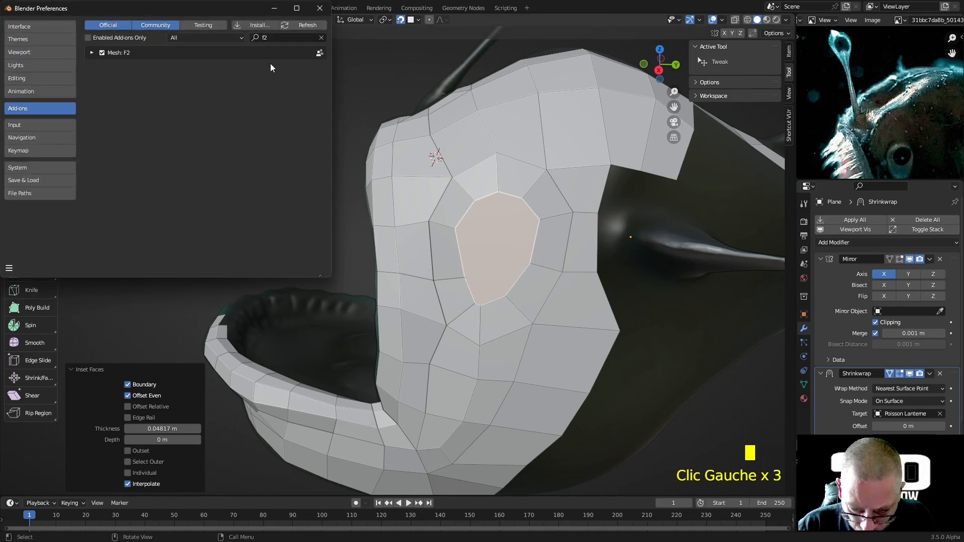
double_click(278, 39)
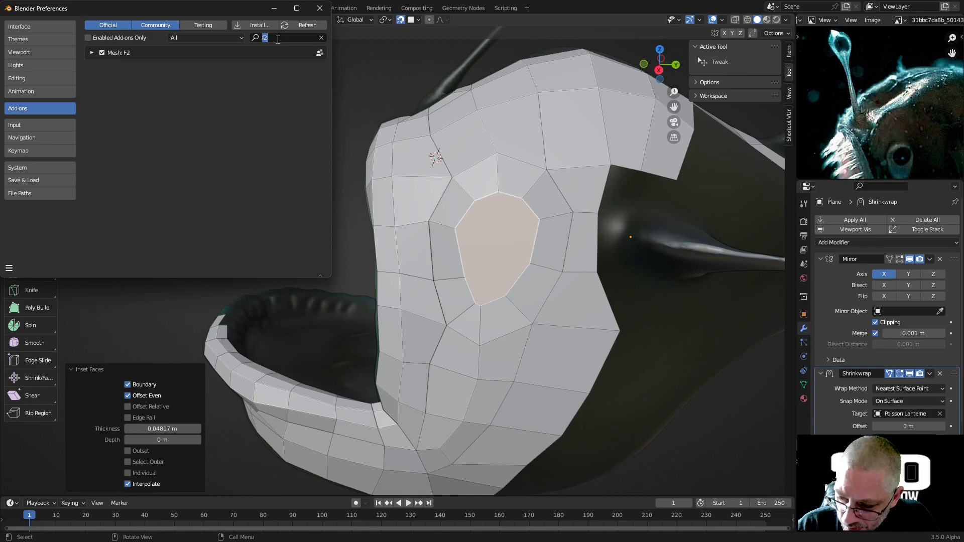
text(loop)
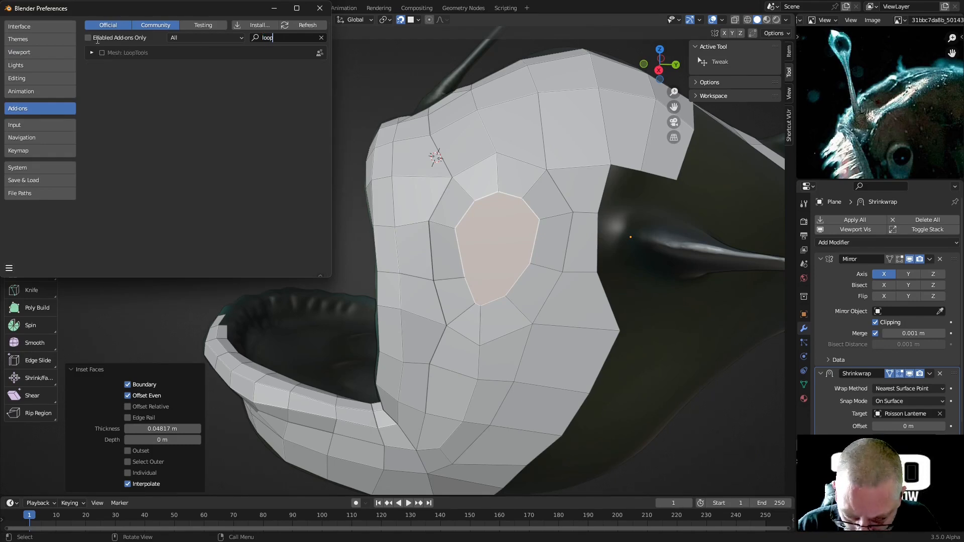
click(102, 53)
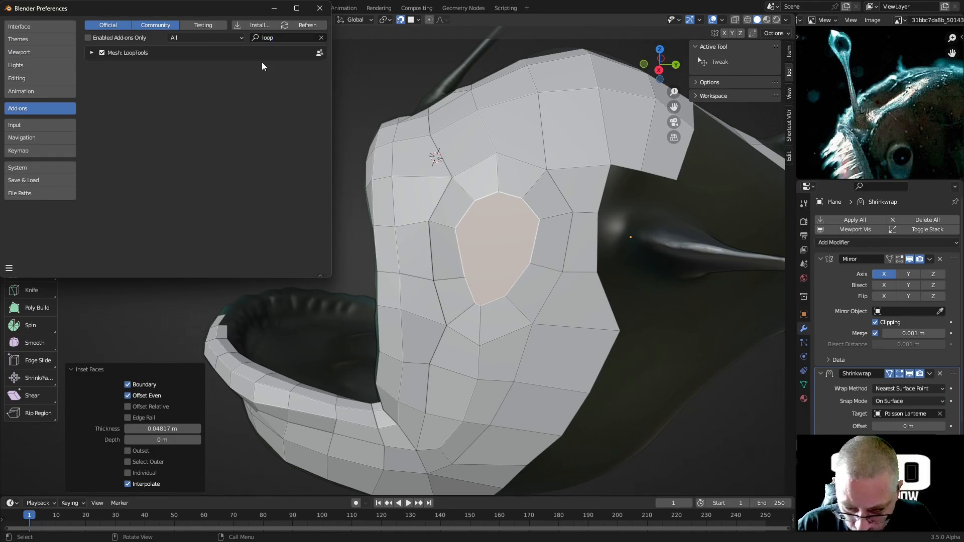
click(320, 8)
Step: Round the selected eye face into a regular circle with the LoopTools Circle operation
right_click(494, 236)
mouse_move(474, 222)
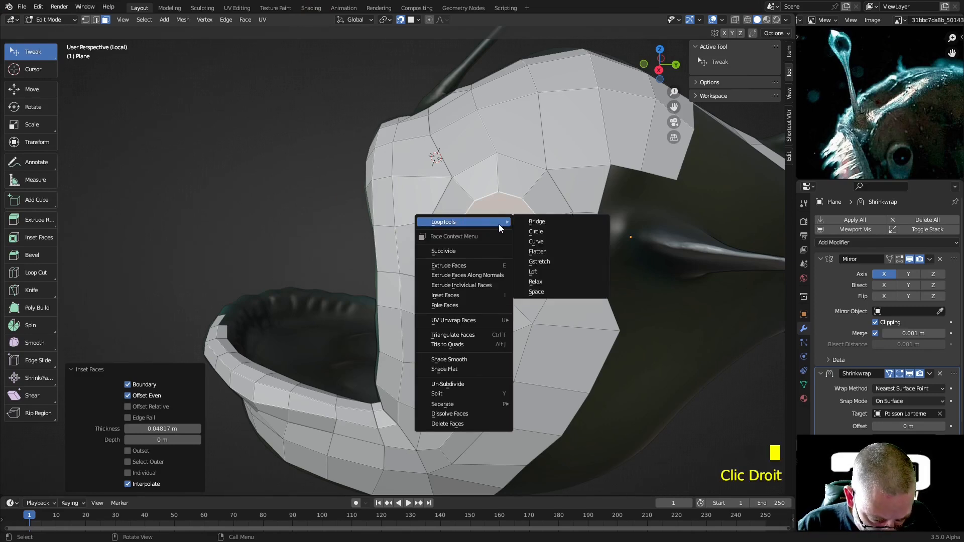
click(551, 231)
middle_drag(540, 253, 572, 275)
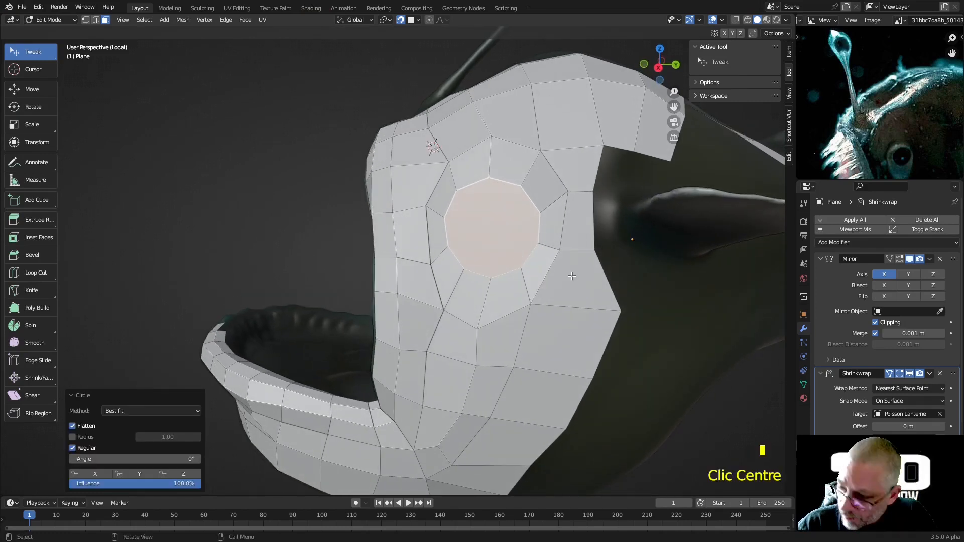
Step: Scale the circular eye face down to about 0.565 and stretch it by about 1.275 along Z
key(s)
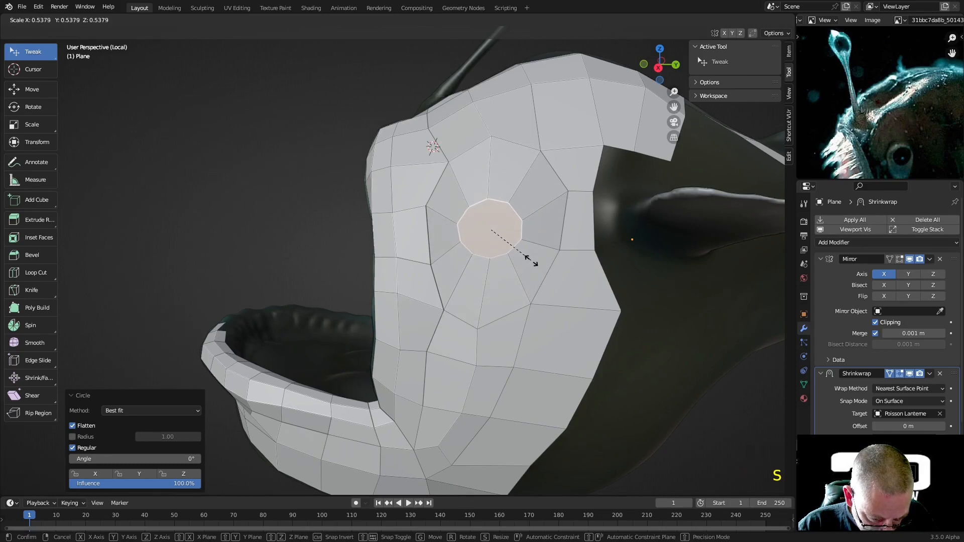
click(533, 261)
middle_drag(534, 261, 566, 267)
key(s)
key(z)
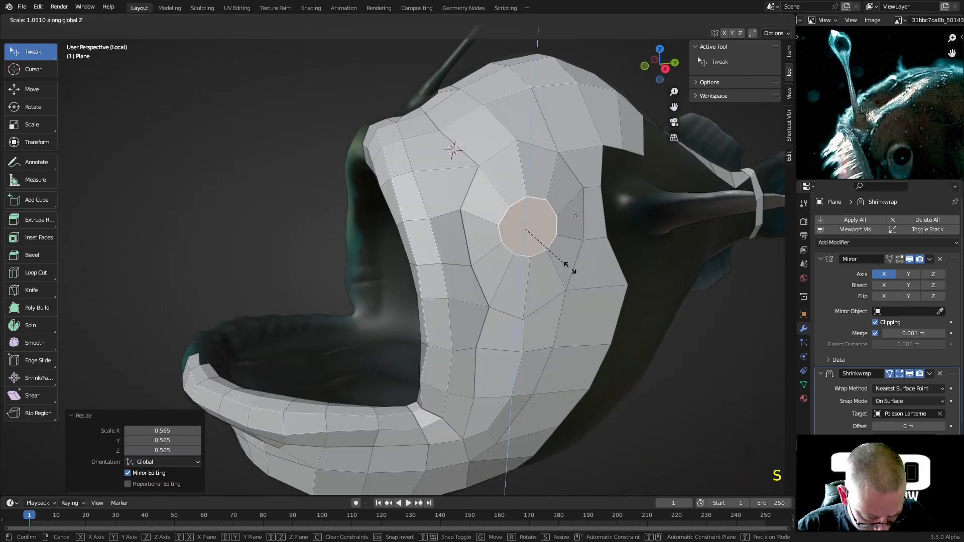
click(584, 275)
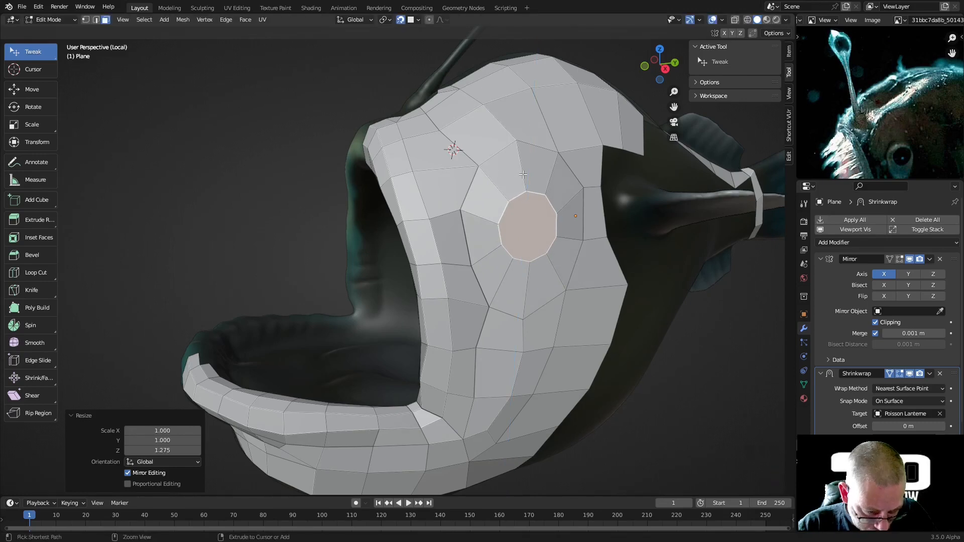
Step: Add an edge loop around the eye in the ring of faces surrounding the central eye face
key(ctrl+r)
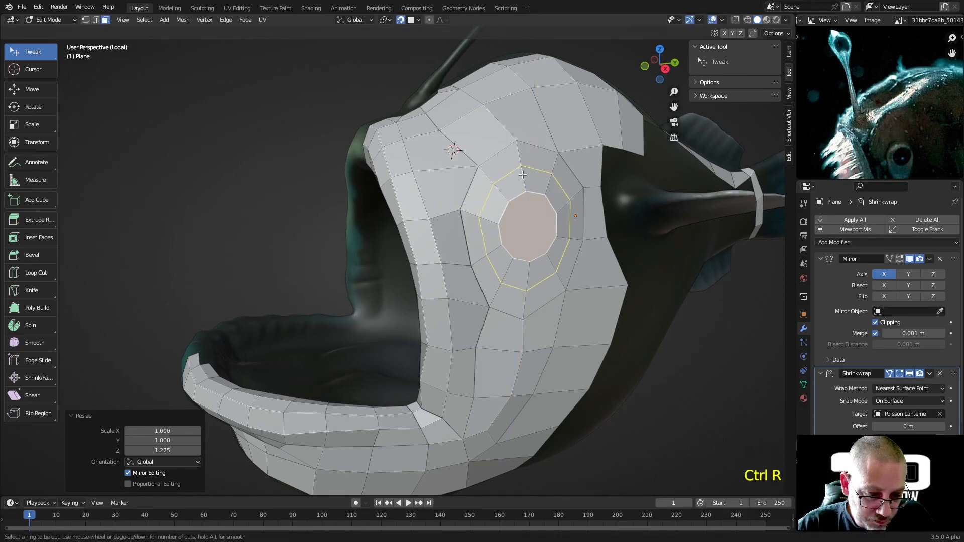
click(523, 174)
scroll(523, 174, down, 2)
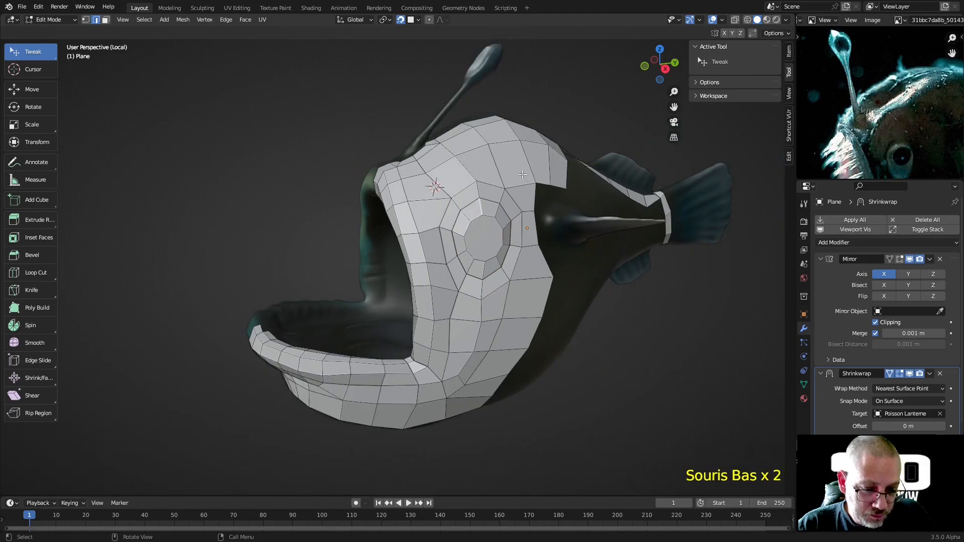
middle_drag(523, 174, 492, 217)
scroll(492, 217, up, 2)
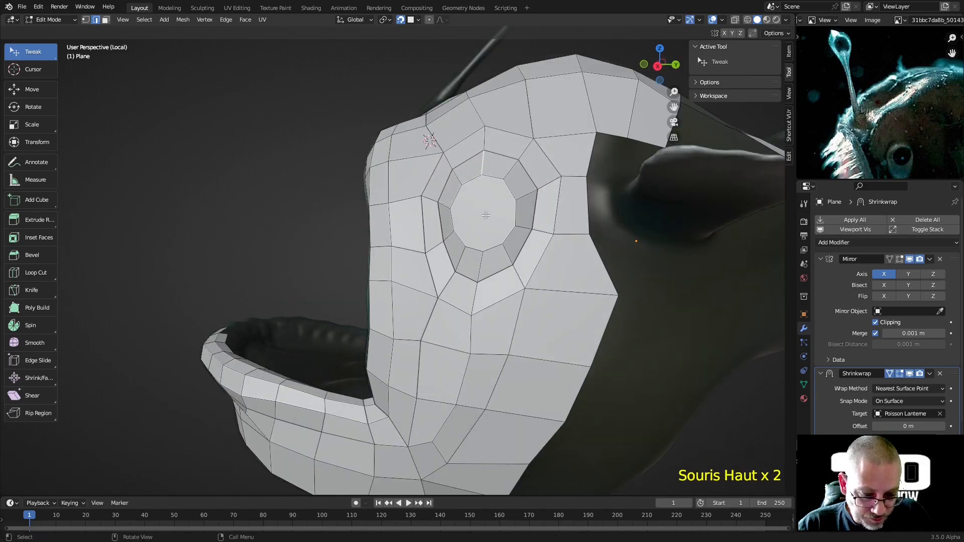
Step: Select the central eye face and knife-cut it with one lengthwise and two crosswise lines to divide it into smaller faces
click(478, 213)
key(3)
click(479, 213)
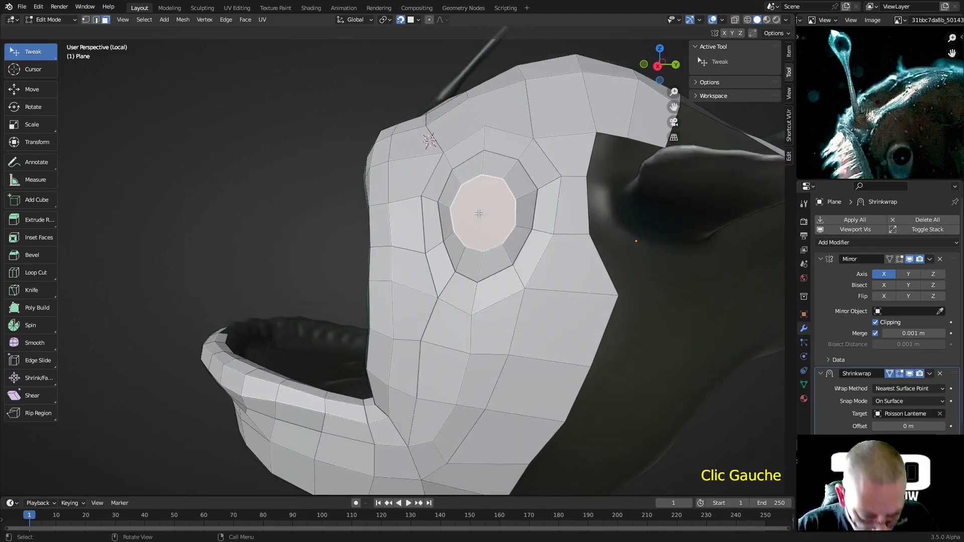
middle_drag(489, 218, 497, 206)
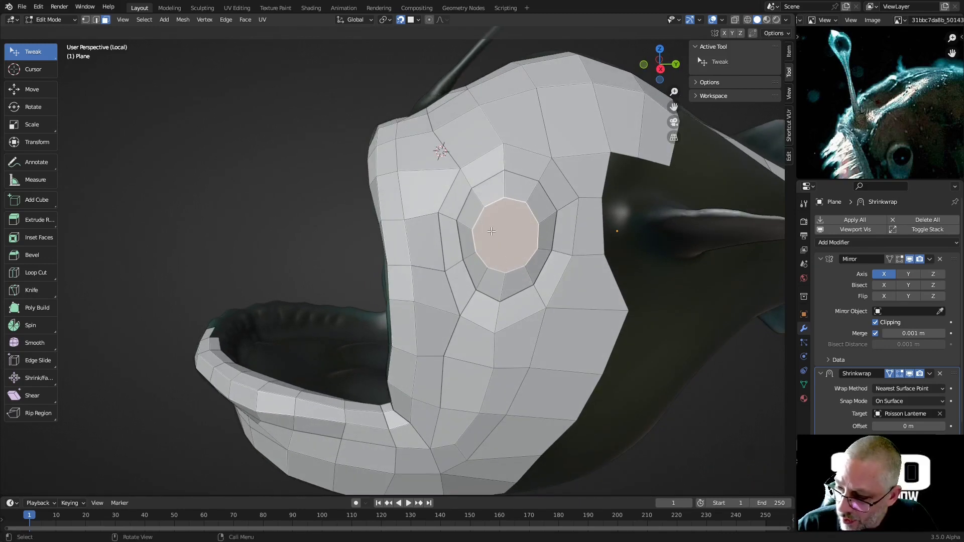
key(k)
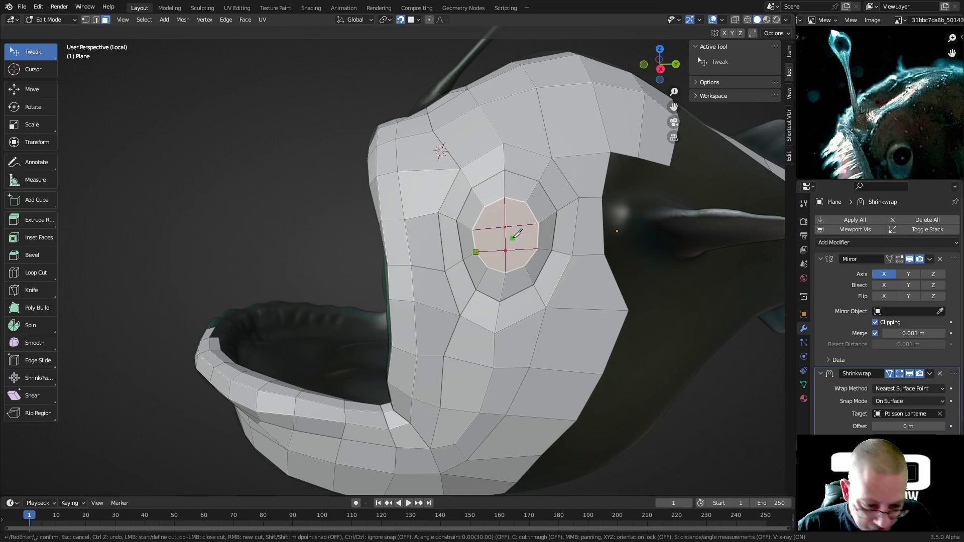
key(Return)
Step: Reposition individual vertices around the eye and the side of the head to even out the surrounding quads
middle_drag(513, 238, 508, 211)
scroll(470, 215, down, 2)
key(1)
click(511, 211)
drag(511, 211, 469, 213)
middle_drag(477, 246, 484, 263)
drag(479, 269, 479, 271)
scroll(492, 262, down, 2)
middle_drag(482, 188, 502, 187)
drag(474, 180, 490, 160)
click(492, 156)
middle_drag(490, 160, 462, 165)
drag(470, 183, 435, 200)
Step: Extrude the two vertices at the chin's centre line twice to run a strip of quads back along the belly
scroll(436, 200, down, 2)
middle_drag(435, 200, 455, 271)
scroll(454, 271, up, 1)
click(378, 284)
shift+click(401, 288)
middle_drag(400, 287, 343, 305)
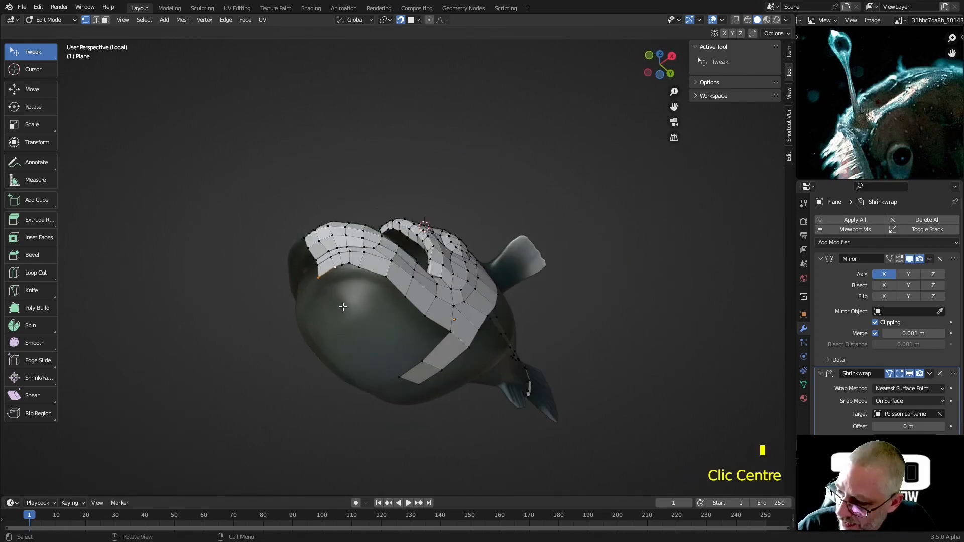
key(e)
click(369, 334)
key(e)
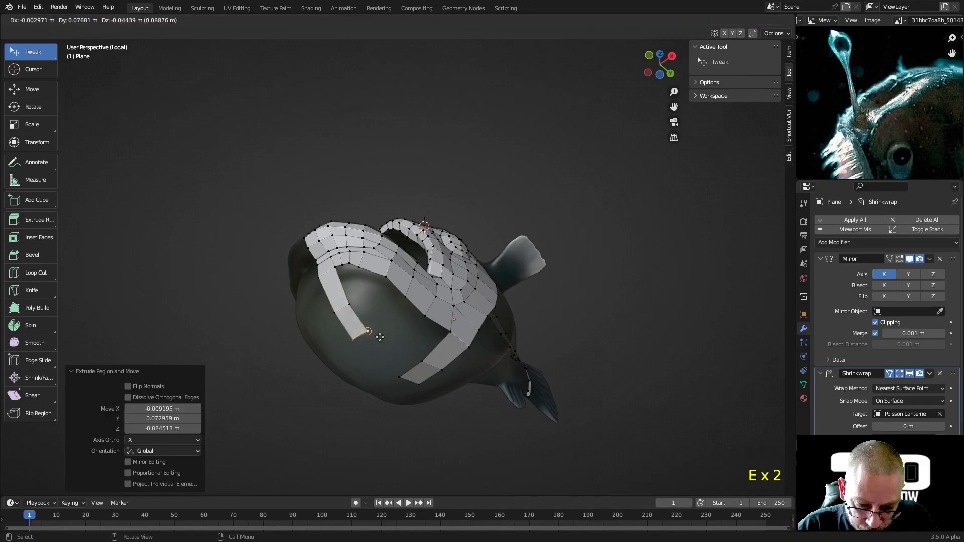
click(383, 343)
Step: Fill a face joining the end of the belly strip to the strip coming down from the cheek
shift+click(421, 362)
shift+click(397, 374)
key(f)
middle_drag(396, 374, 442, 341)
Step: Nudge the strip's inner vertex under the chin and add a centred loop cut across the first strip face
middle_drag(340, 307, 346, 302)
drag(343, 304, 320, 300)
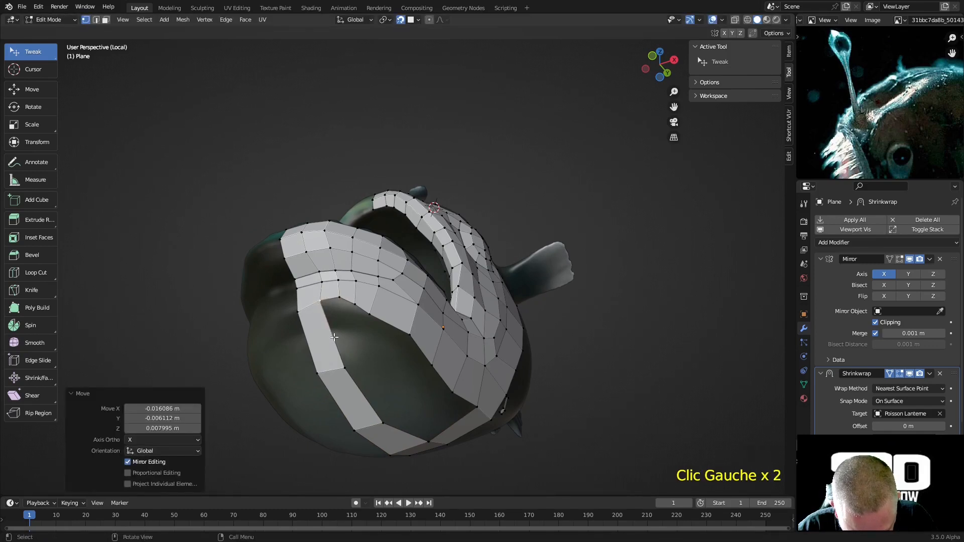
key(ctrl+r)
click(320, 313)
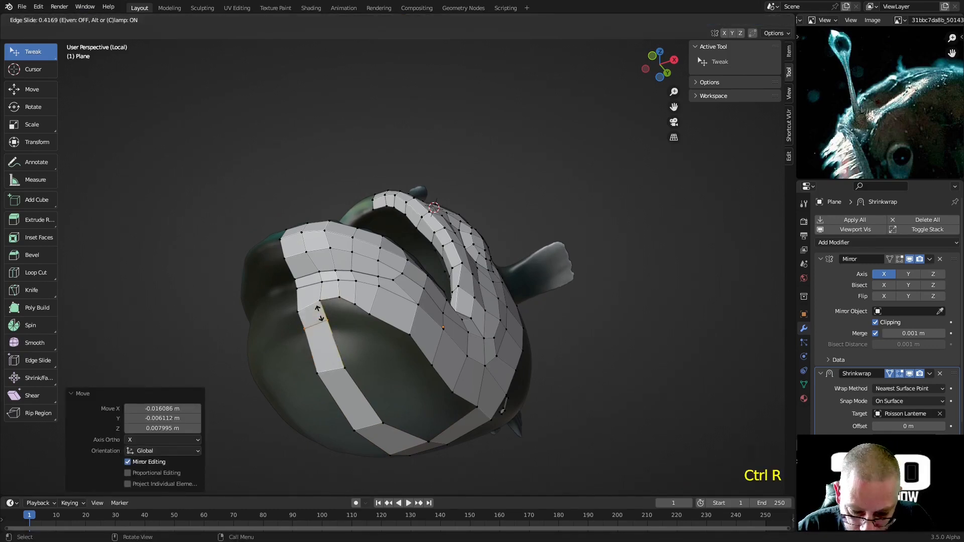
right_click(335, 323)
Step: Reposition the vertices of the belly strip and lower jaw so the quads follow the chin evenly
drag(332, 335, 325, 325)
drag(307, 342, 304, 329)
middle_drag(305, 329, 268, 340)
drag(274, 342, 275, 346)
middle_drag(312, 347, 355, 359)
drag(349, 353, 350, 358)
middle_drag(360, 365, 351, 353)
drag(352, 353, 325, 326)
middle_drag(324, 326, 382, 322)
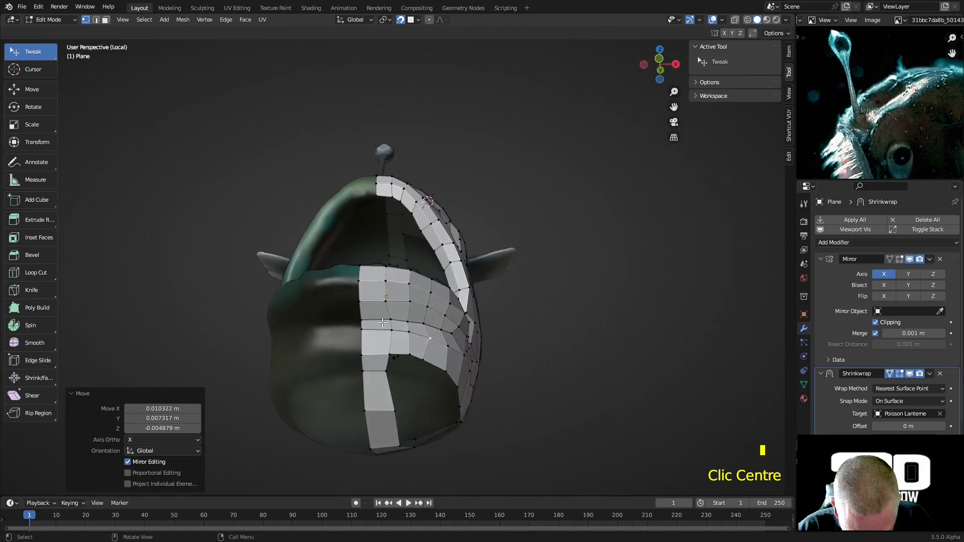
drag(392, 318, 381, 329)
Step: Fill a row of quads along the underside of the jaw, from the belly strip towards the cheek
middle_drag(381, 329, 320, 305)
click(317, 301)
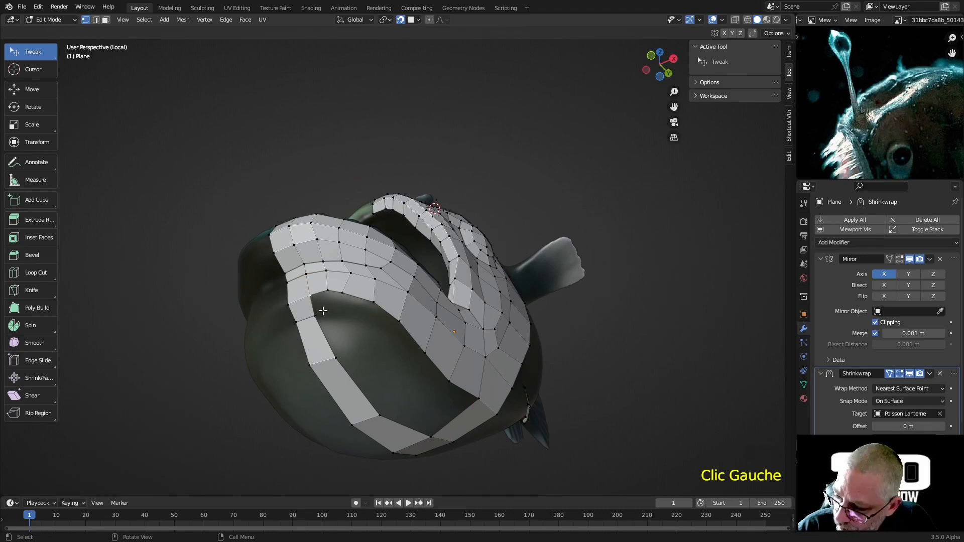
key(f)
click(325, 314)
click(331, 297)
key(f)
click(341, 314)
key(f)
click(371, 323)
click(393, 328)
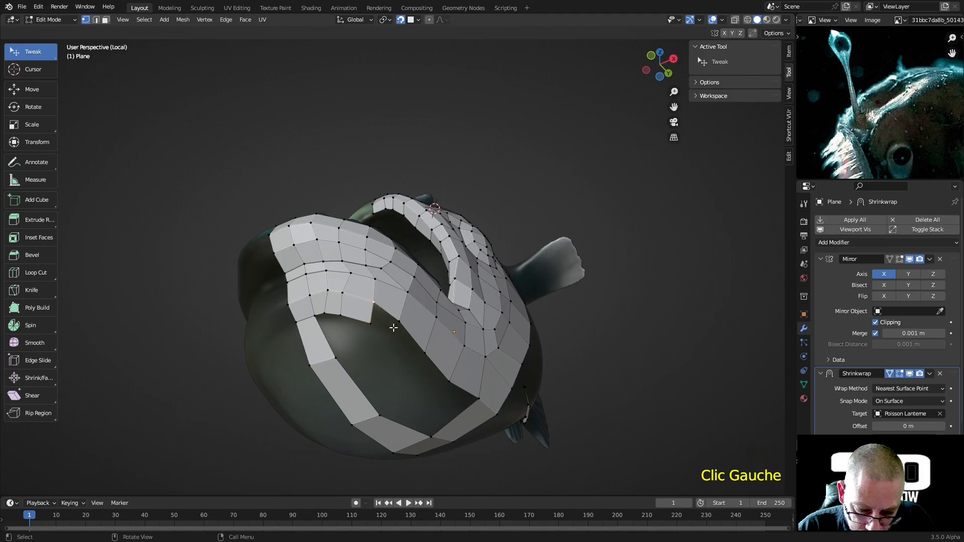
key(f)
click(393, 338)
middle_drag(393, 337, 324, 304)
click(347, 284)
key(f)
click(375, 325)
Step: Adjust the front belly strip vertices and fill the corner face between the strip and the new jaw row
drag(307, 297, 310, 290)
drag(322, 335, 309, 318)
drag(298, 350, 292, 334)
click(298, 301)
shift+click(310, 292)
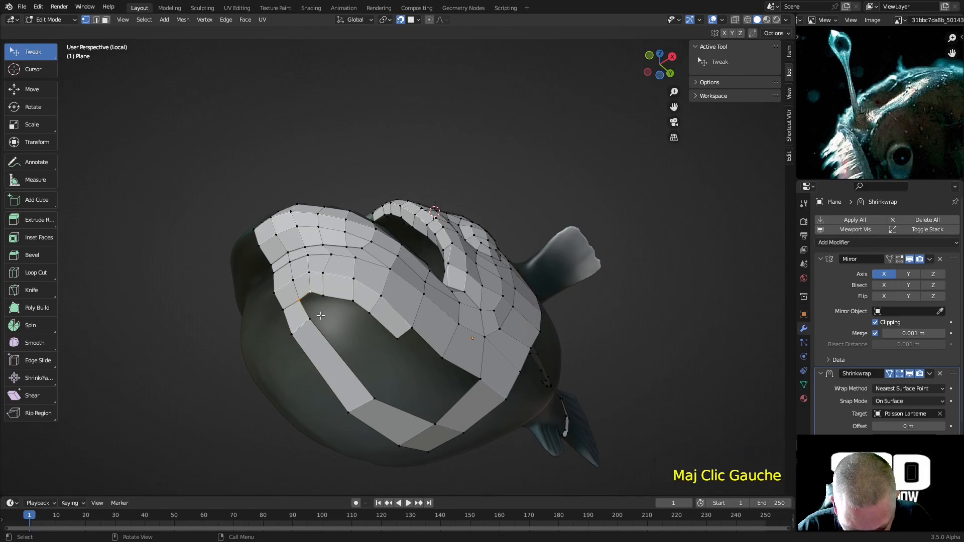
key(f)
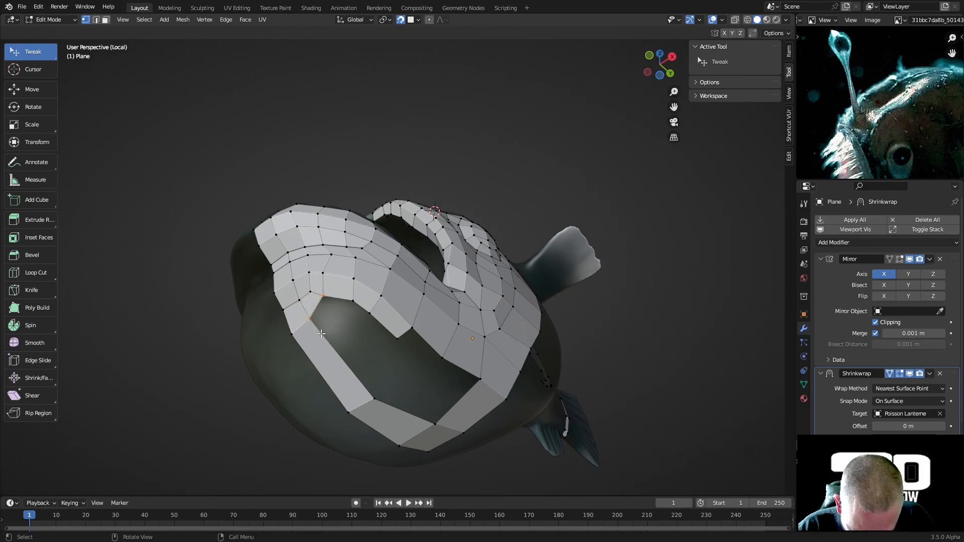
Step: Add two evenly spaced loop cuts across the long face of the belly strip
key(ctrl+r)
scroll(321, 334, up, 1)
click(321, 334)
right_click(321, 334)
Step: Fill three successive faces between the subdivided belly strip and the row of quads under the jaw
click(312, 314)
shift+click(324, 297)
key(f)
key(f)
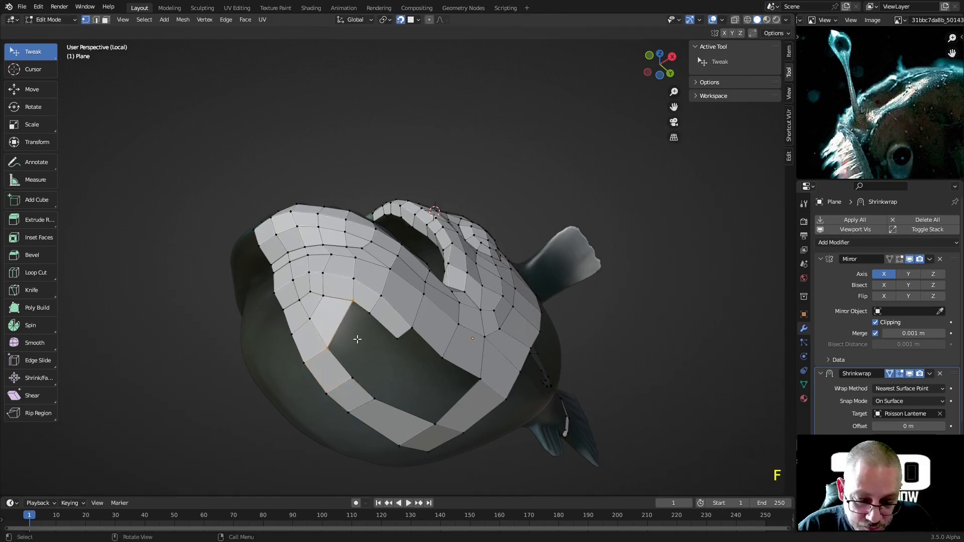
key(f)
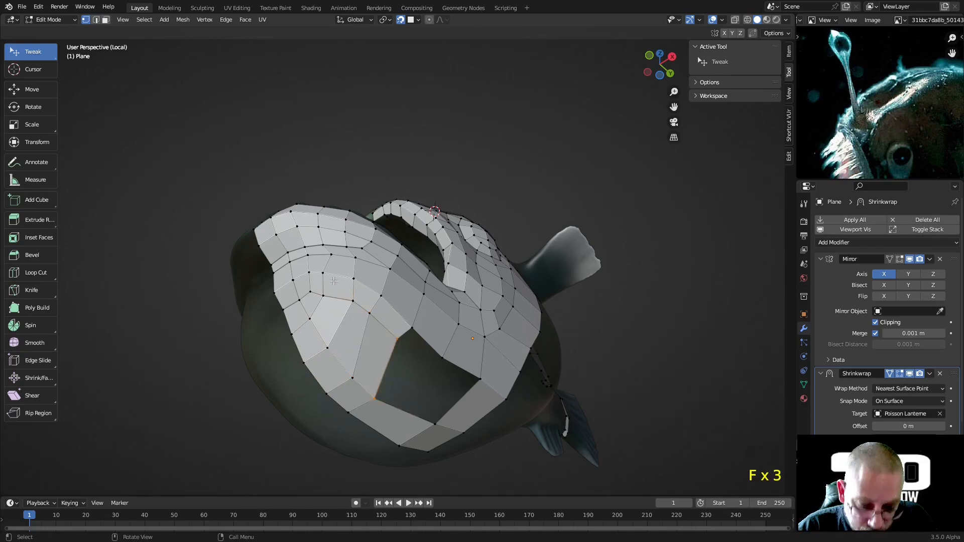
Step: Move the vertices along the belly strip's inner edge to even out the newly filled faces
drag(336, 345, 312, 315)
drag(354, 374, 366, 370)
drag(376, 401, 388, 388)
mouse_move(418, 383)
middle_down()
mouse_move(364, 370)
mouse_move(404, 379)
middle_up()
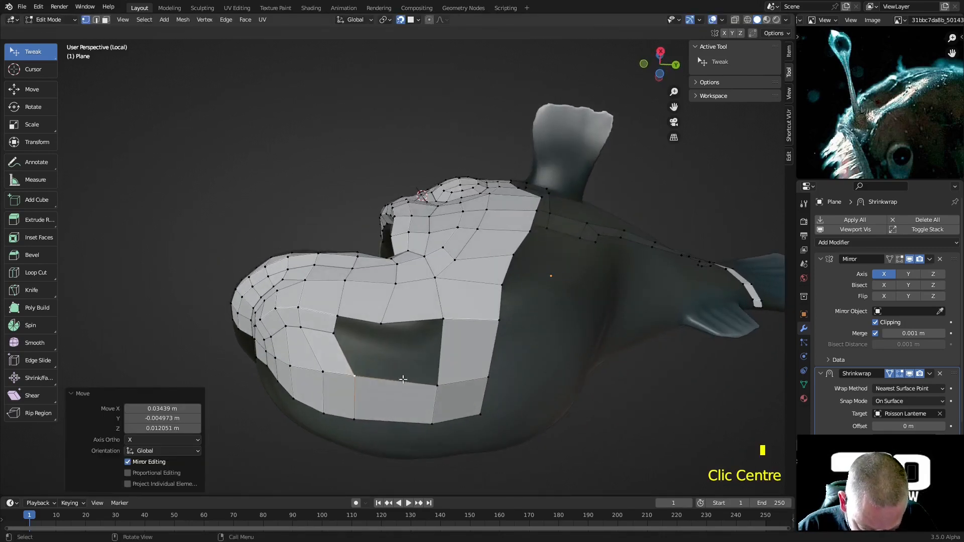
Step: Add a centred loop cut across the belly strip's long face and another across the strip behind the opening
key(ctrl+r)
click(396, 385)
click(395, 385)
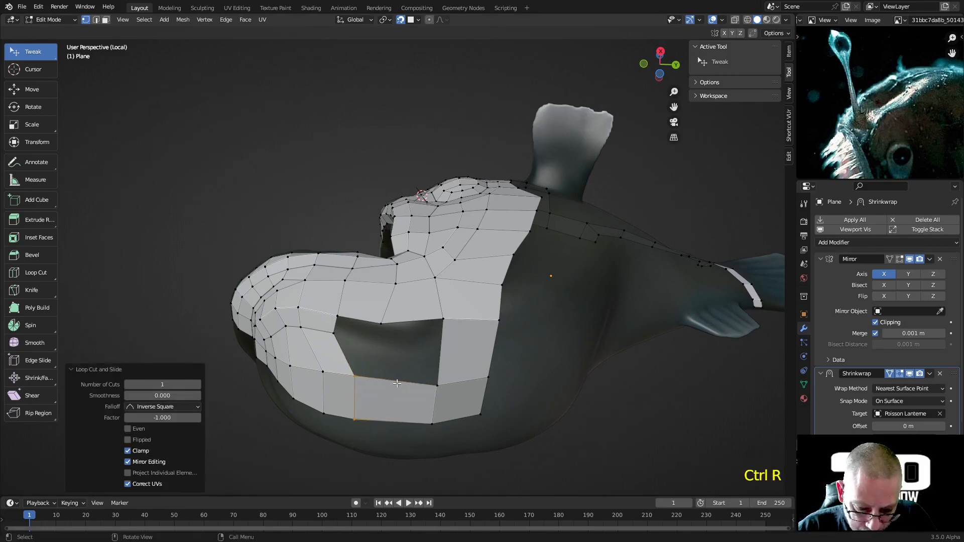
right_click(397, 374)
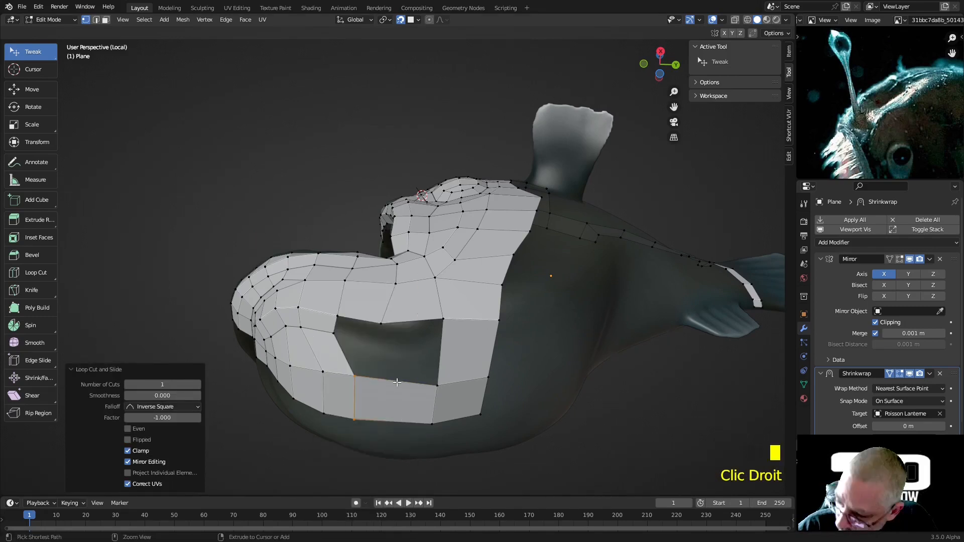
key(ctrl+r)
click(397, 382)
right_click(398, 379)
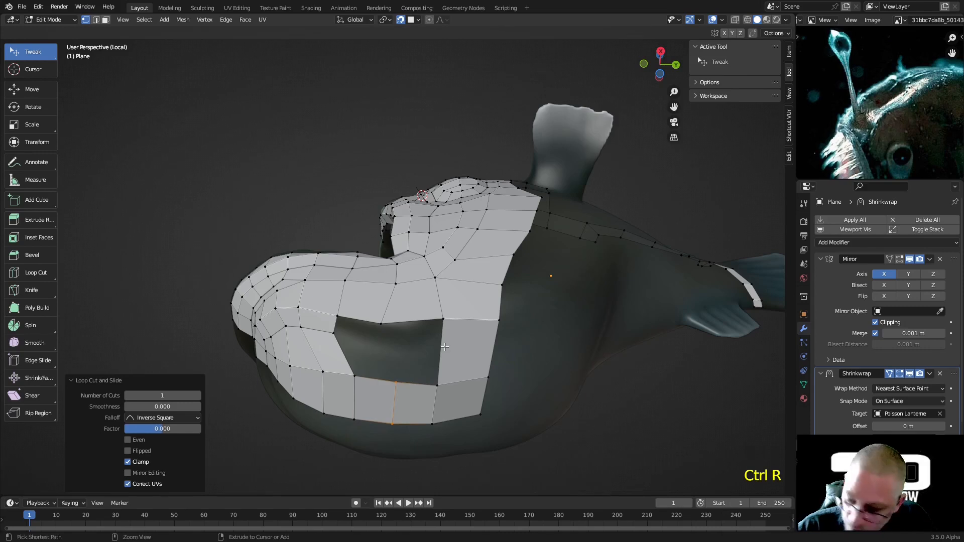
key(ctrl+r)
Step: Reposition the middle vertex on the opening's upper edge and fill a quad in the opening's upper front corner
drag(383, 323, 401, 328)
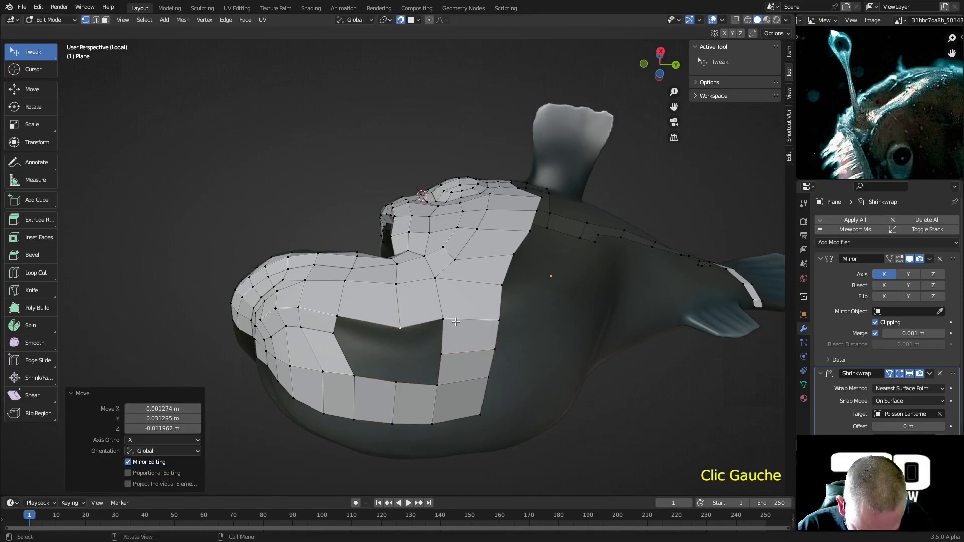
click(339, 317)
shift+click(336, 332)
click(345, 323)
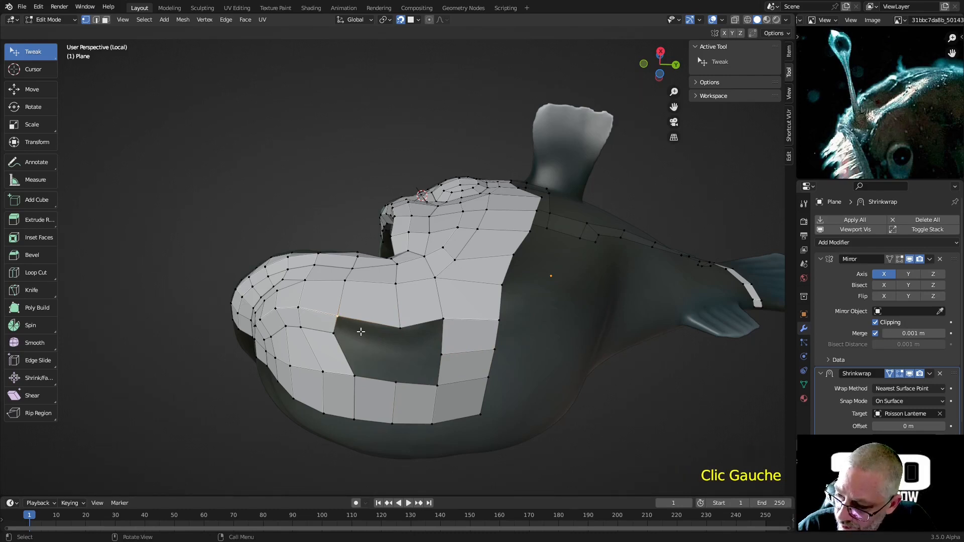
key(f)
click(401, 329)
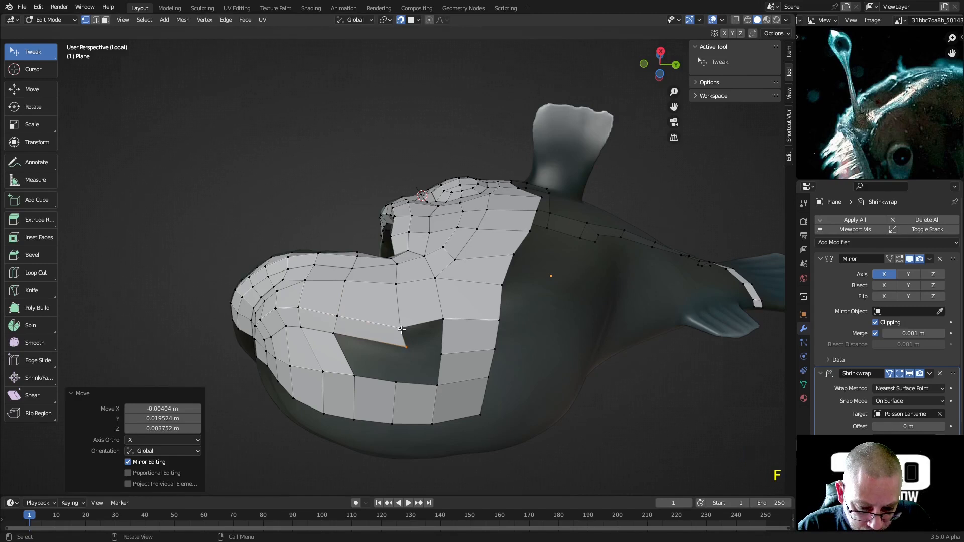
middle_drag(442, 338, 426, 374)
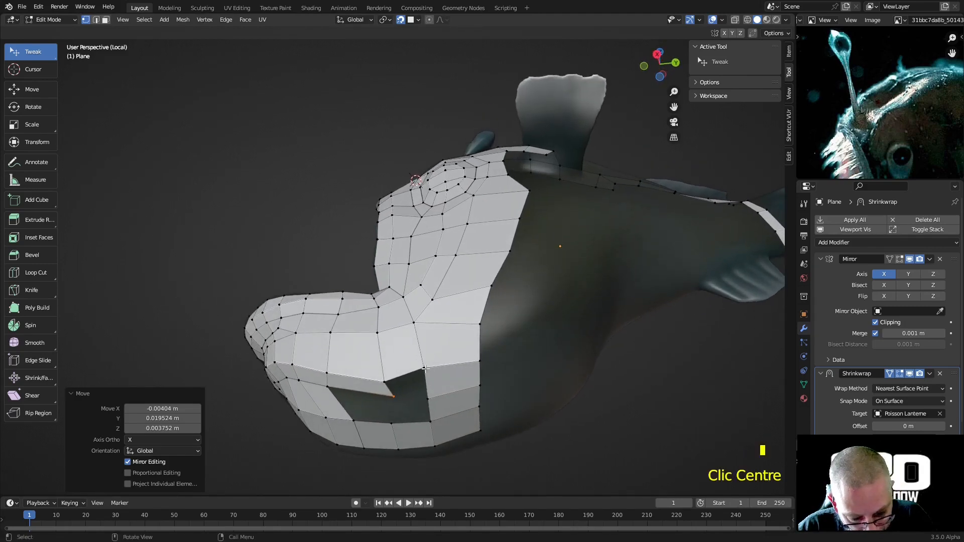
Step: Delete the column of faces behind the opening, keeping the neighbouring jaw and belly strip faces intact
key(3)
click(448, 357)
ctrl+click(456, 418)
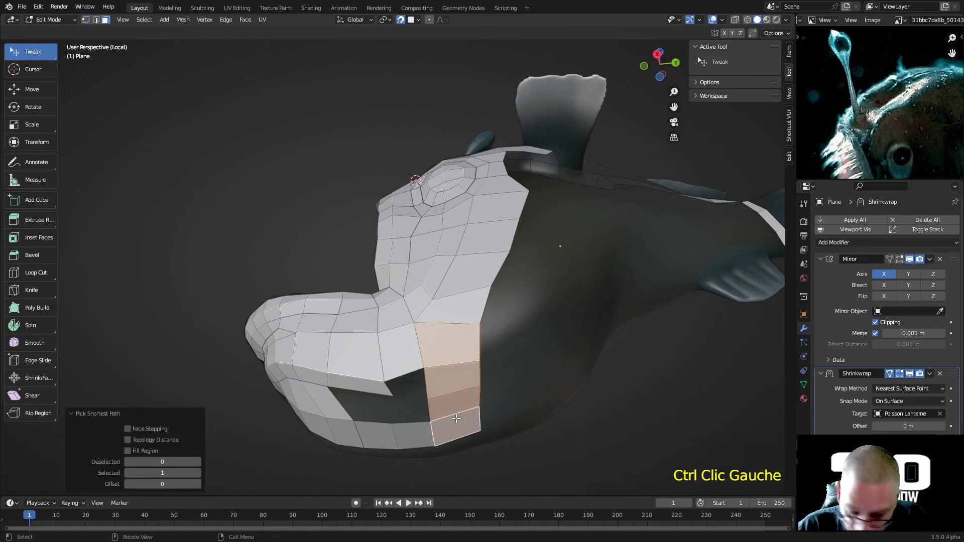
key(x)
click(456, 418)
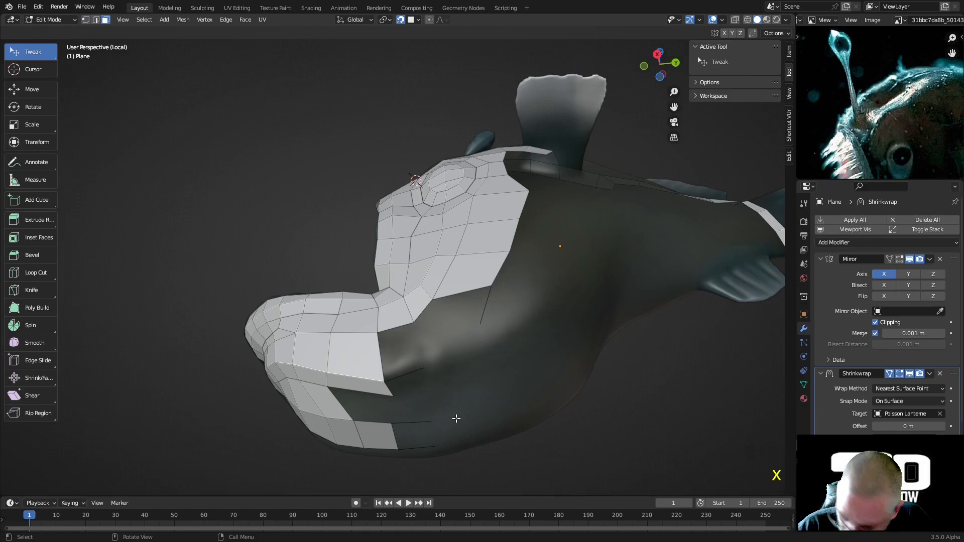
key(ctrl+z)
key(x)
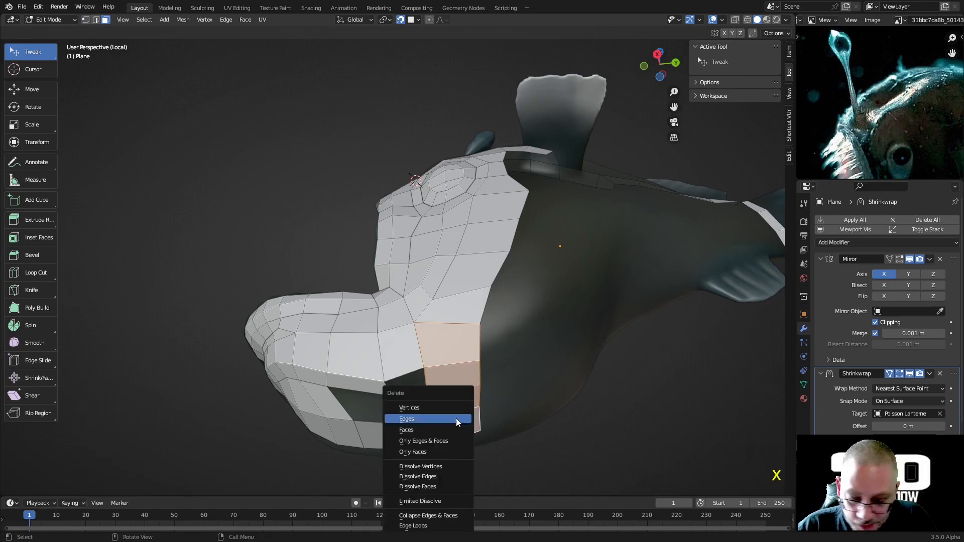
click(450, 421)
Step: Merge the cheek's lower rear corner vertex with the rear corner vertex of the jaw row
middle_drag(414, 378, 441, 353)
key(1)
click(488, 346)
shift+click(432, 384)
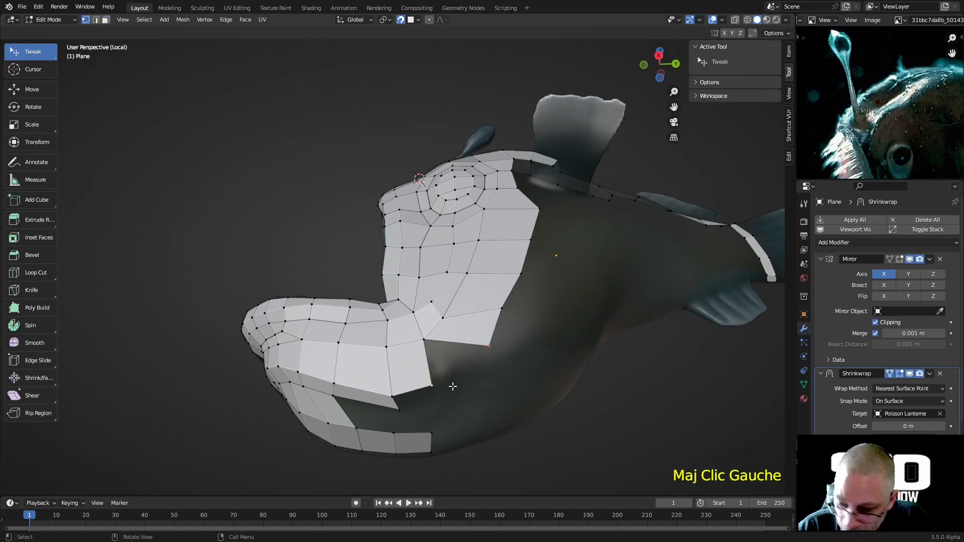
key(m)
click(438, 342)
Step: Move the vertices along the open rear edge of the jaw to even out the faces around the merged corner
middle_drag(448, 375, 418, 376)
drag(419, 376, 423, 375)
drag(408, 399, 423, 403)
middle_drag(495, 395, 454, 367)
middle_drag(454, 367, 432, 374)
middle_drag(368, 353, 340, 325)
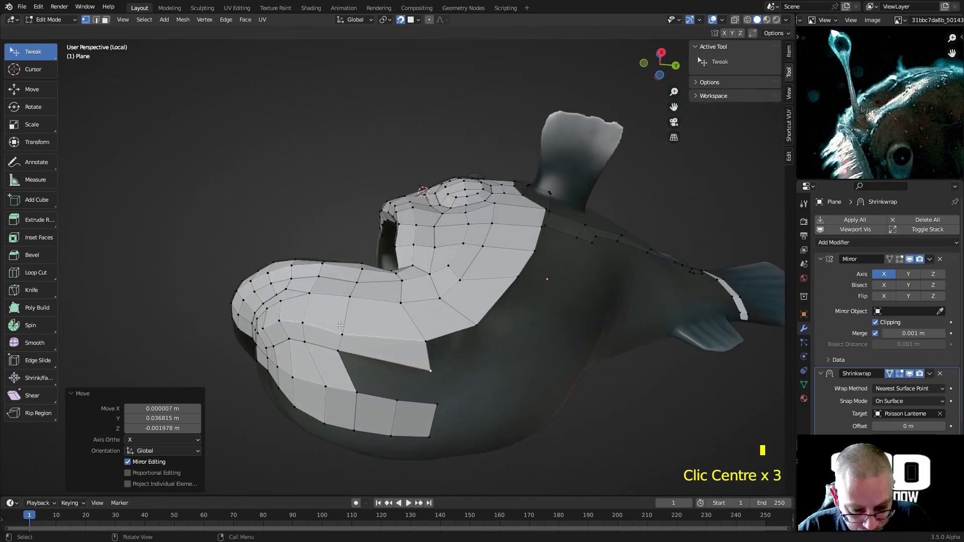
Step: Shift the vertices on the side of the lower jaw backwards to even out the spacing of its quads
drag(341, 331, 358, 329)
drag(343, 295, 360, 298)
middle_drag(329, 331, 342, 313)
drag(319, 302, 364, 349)
middle_drag(363, 349, 370, 359)
Step: Move the belly strip's rear vertices further back along the belly to lengthen its last faces
drag(394, 406, 415, 441)
middle_drag(415, 440, 443, 374)
drag(443, 374, 499, 354)
drag(457, 438, 512, 408)
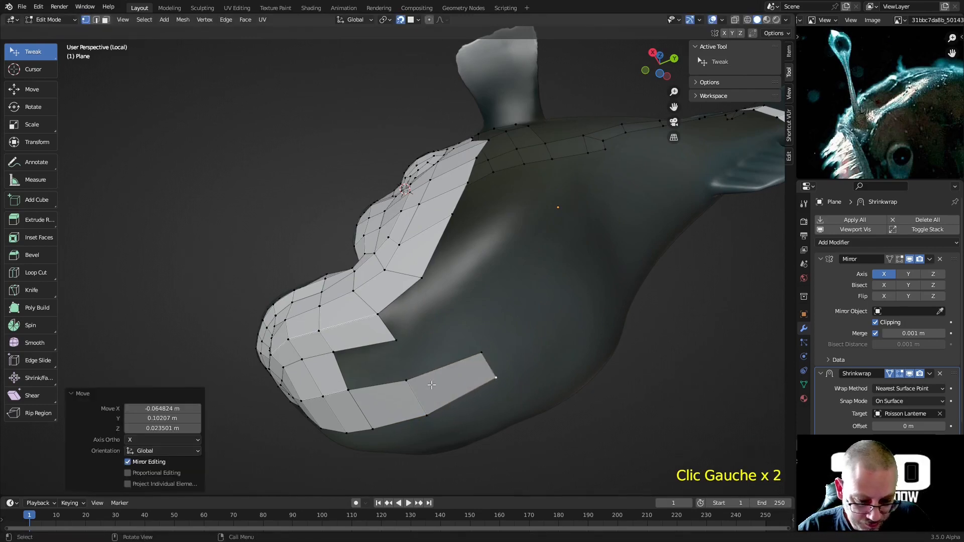
Step: Try to fill the notch between the jaw and the belly strip from its front edge
click(341, 349)
shift+click(352, 387)
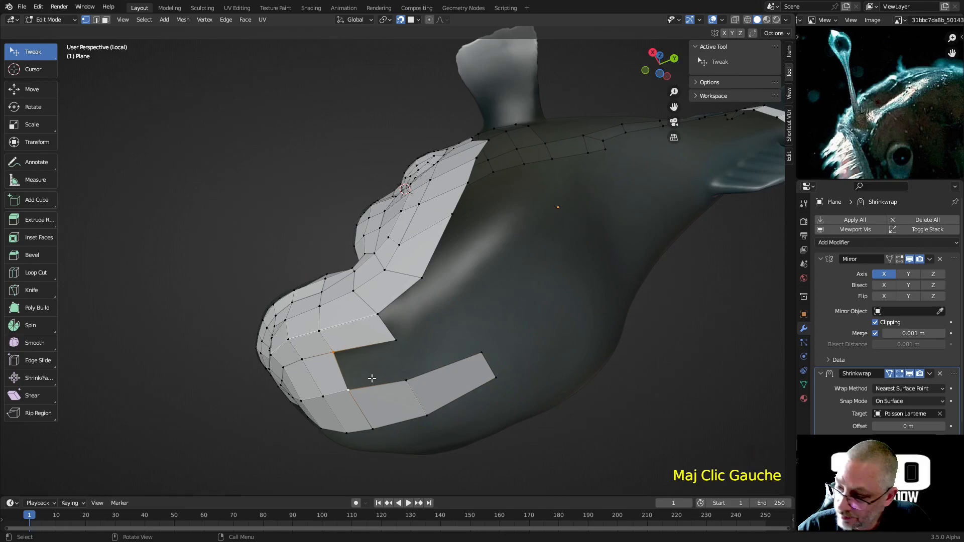
key(f)
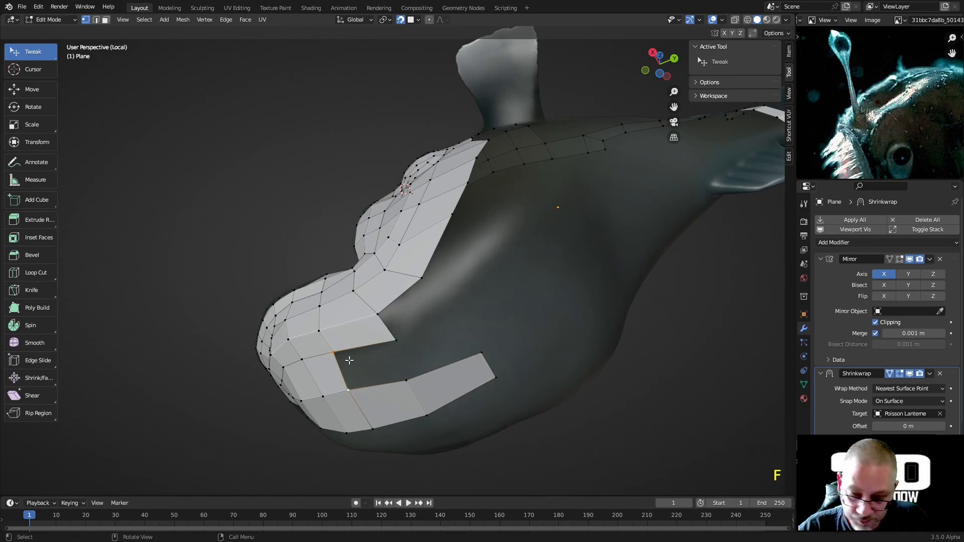
key(ctrl+z)
key(ctrl+z)
key(ctrl+z)
Step: Pull apart the overlapping vertices at the notch's front corner and dissolve the stray edge on the belly strip
drag(338, 355, 335, 353)
drag(346, 392, 382, 392)
key(2)
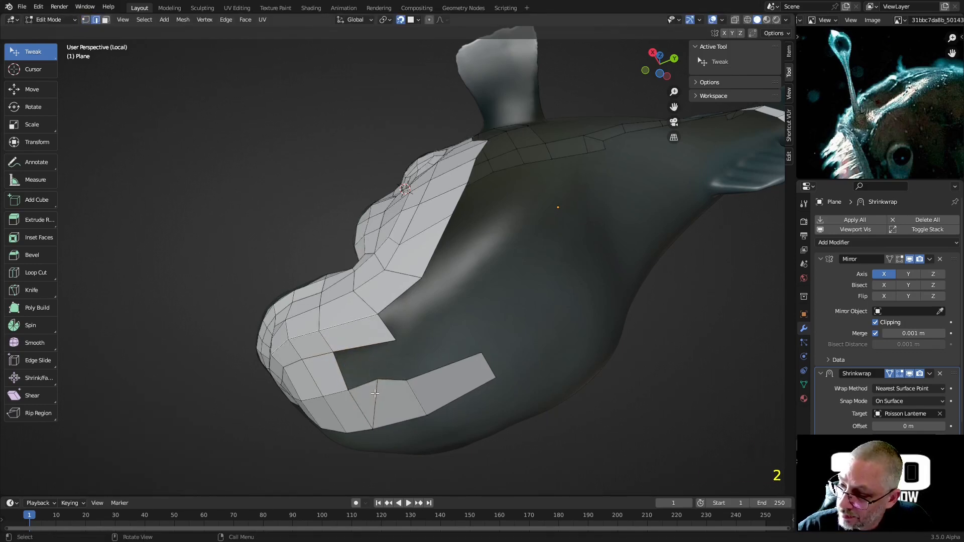
right_click(374, 393)
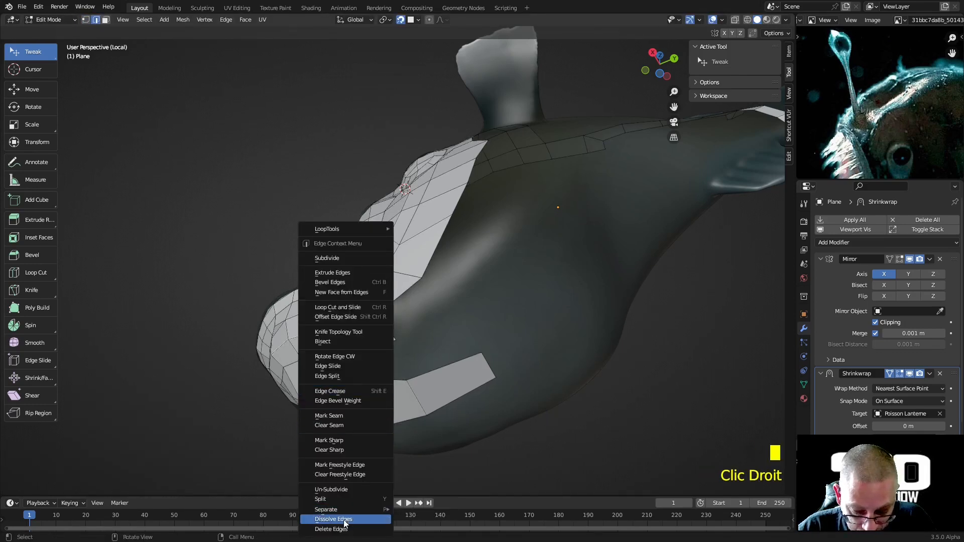
click(345, 524)
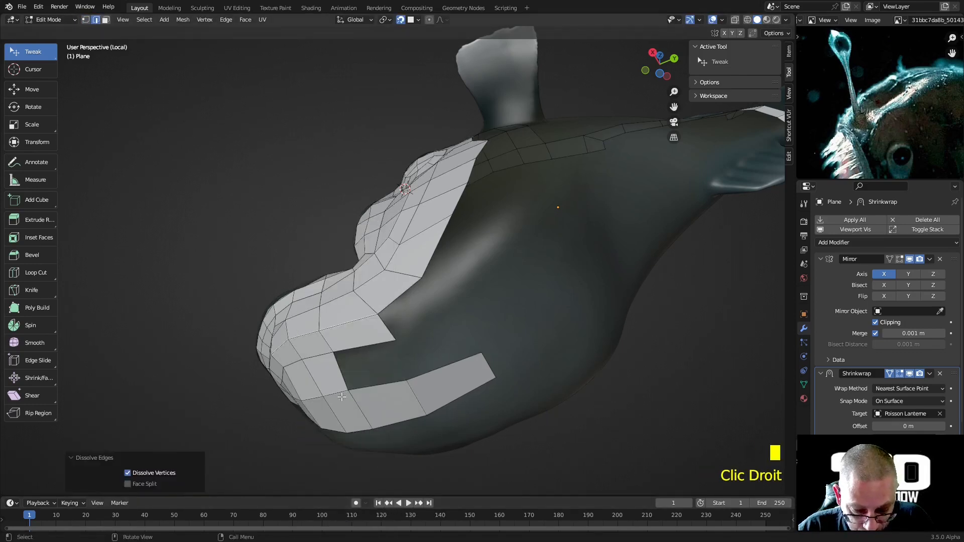
Step: Fill the notch between the jaw and the belly strip with a quad built from its front edge
click(340, 370)
key(f)
middle_drag(363, 364, 399, 361)
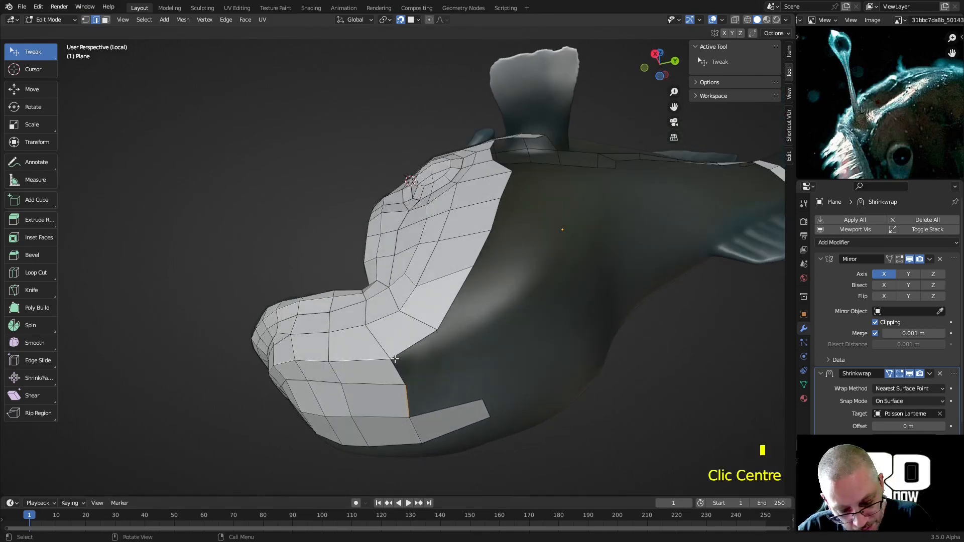
Step: Fill two successive quads along the open edge behind the jaw corner, placing their new outer vertices on the cheek
key(1)
click(395, 358)
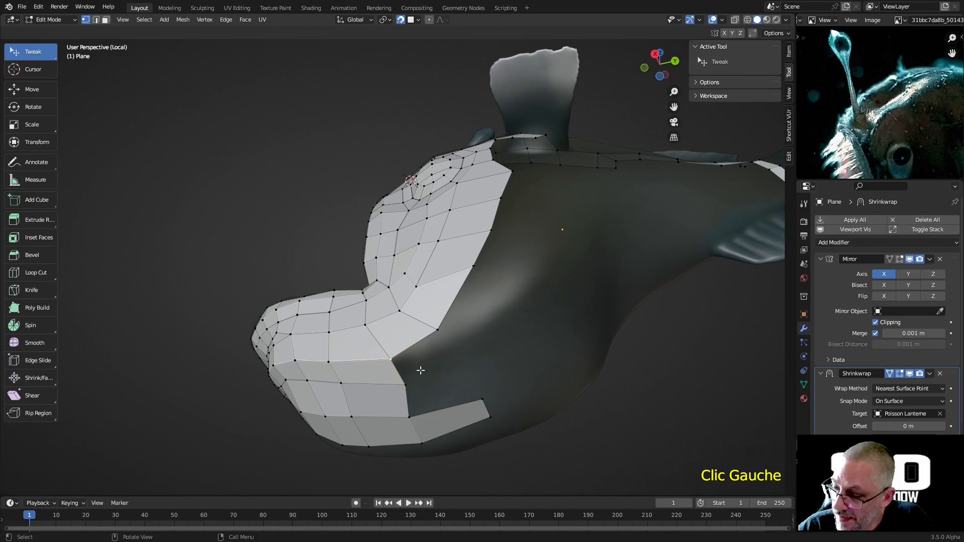
key(f)
click(460, 350)
key(f)
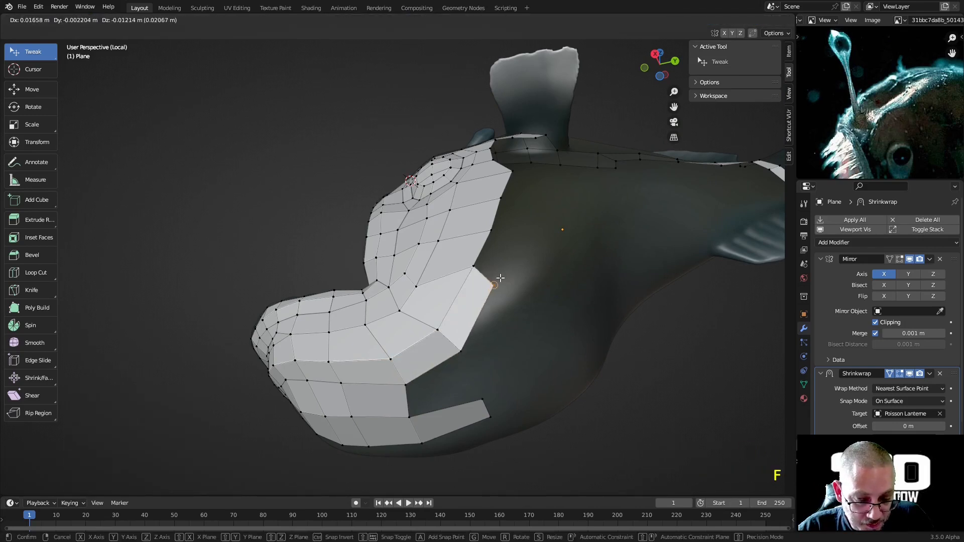
click(517, 280)
Step: Fill the next quad up the cheek and place its new outer vertex below the pectoral fin
click(482, 261)
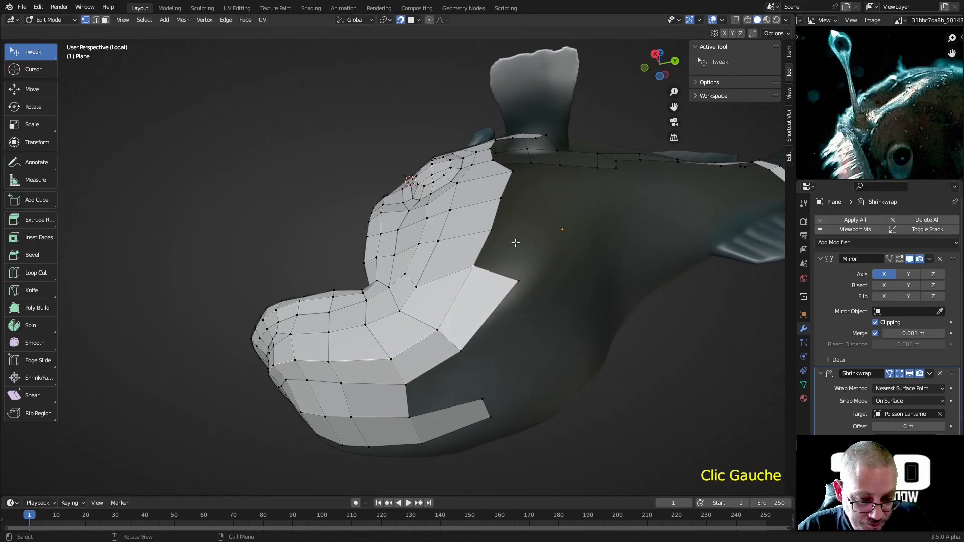
key(f)
click(539, 235)
middle_drag(540, 236, 514, 306)
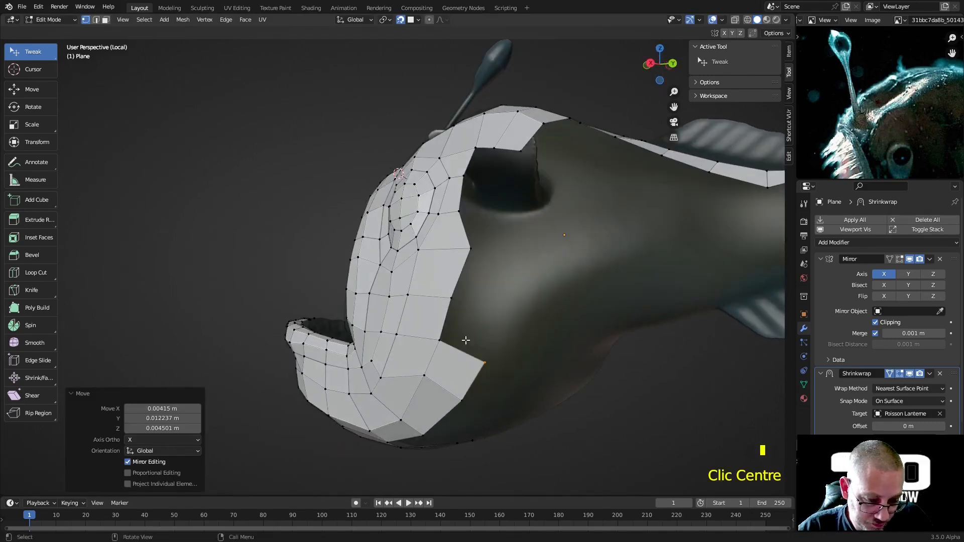
click(453, 342)
key(f)
drag(466, 292, 533, 262)
middle_drag(534, 262, 543, 291)
Step: Move the open-edge vertices around the front of the pectoral fin to follow the fin's base
drag(498, 266, 500, 221)
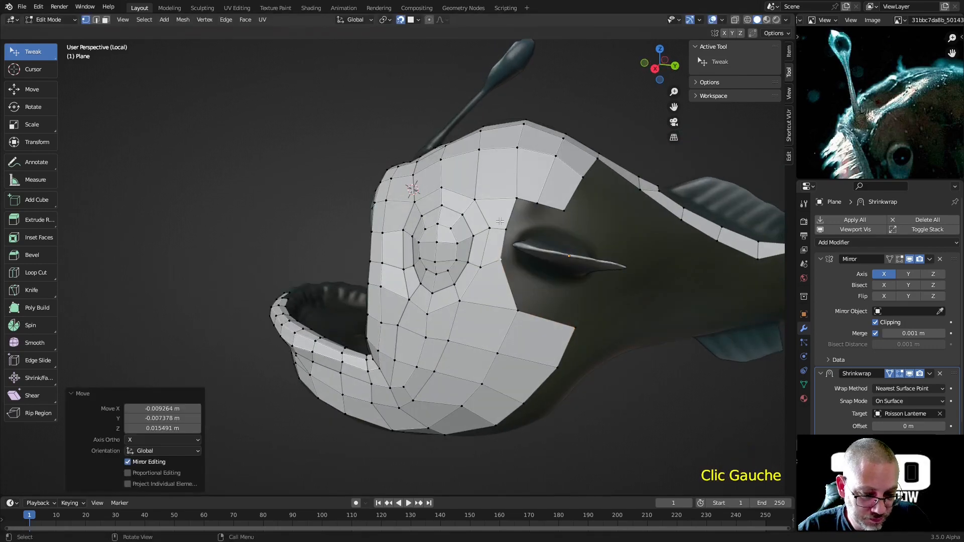
middle_drag(550, 204, 545, 207)
drag(545, 207, 518, 243)
middle_drag(517, 243, 500, 243)
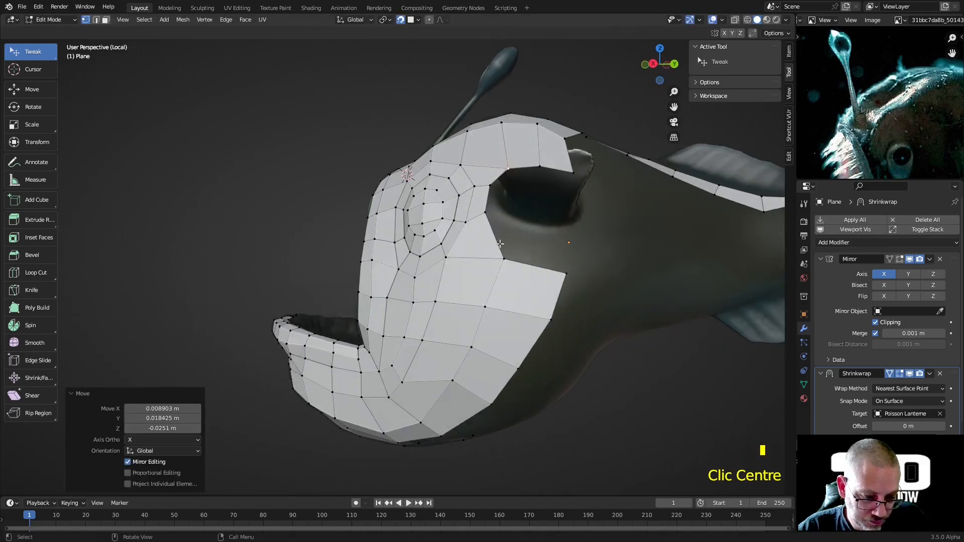
drag(507, 258, 508, 240)
Step: Reposition the cheek vertices and the upper rear corner below the pectoral fin to even out the quads
drag(448, 299, 454, 292)
drag(432, 332, 456, 391)
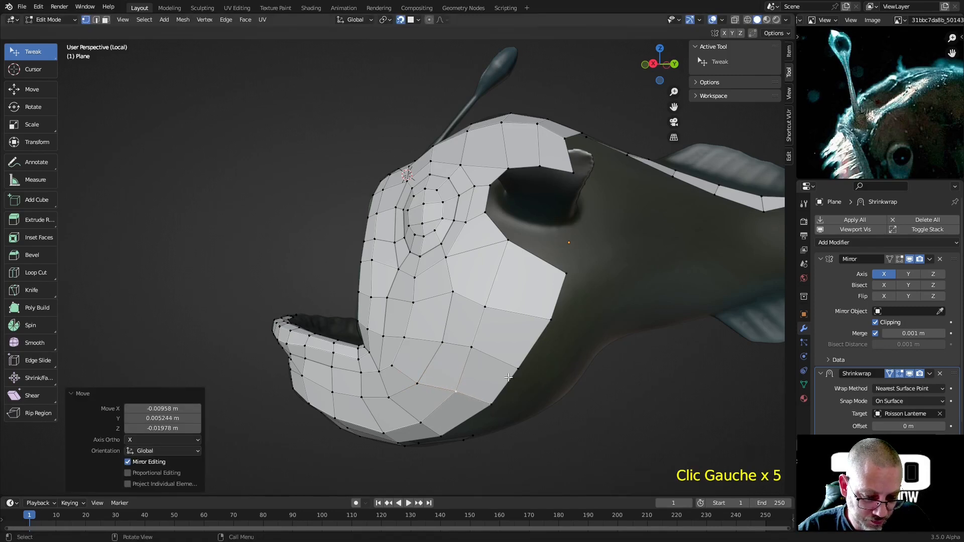
middle_drag(517, 349, 503, 362)
drag(463, 347, 464, 329)
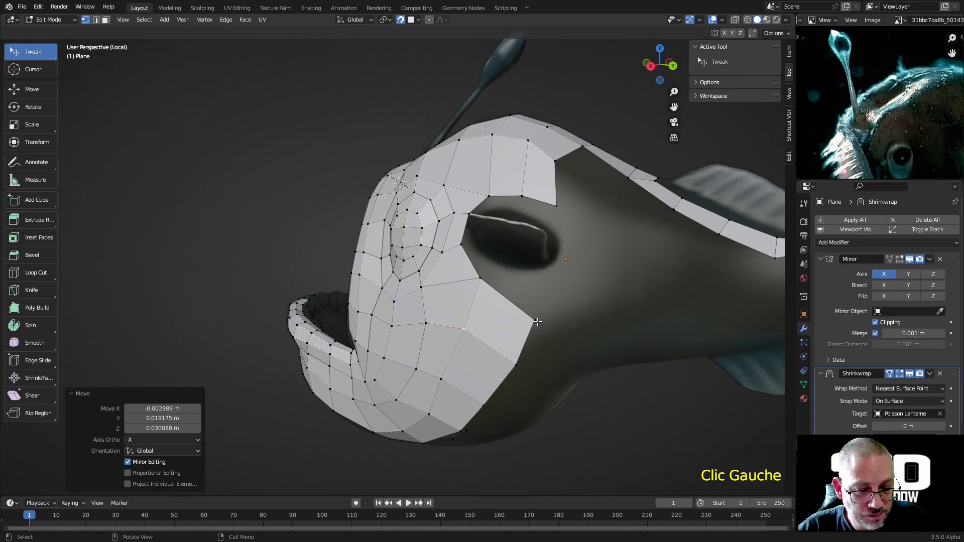
drag(537, 321, 540, 287)
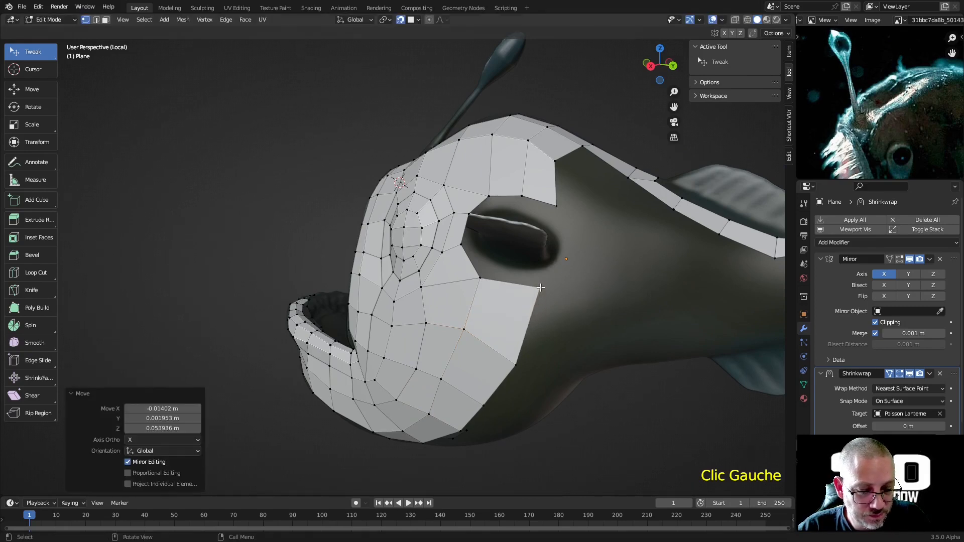
Step: Fill a quad under the cheek and merge its new corner with the inner end vertex of the belly strip
middle_drag(502, 390, 425, 320)
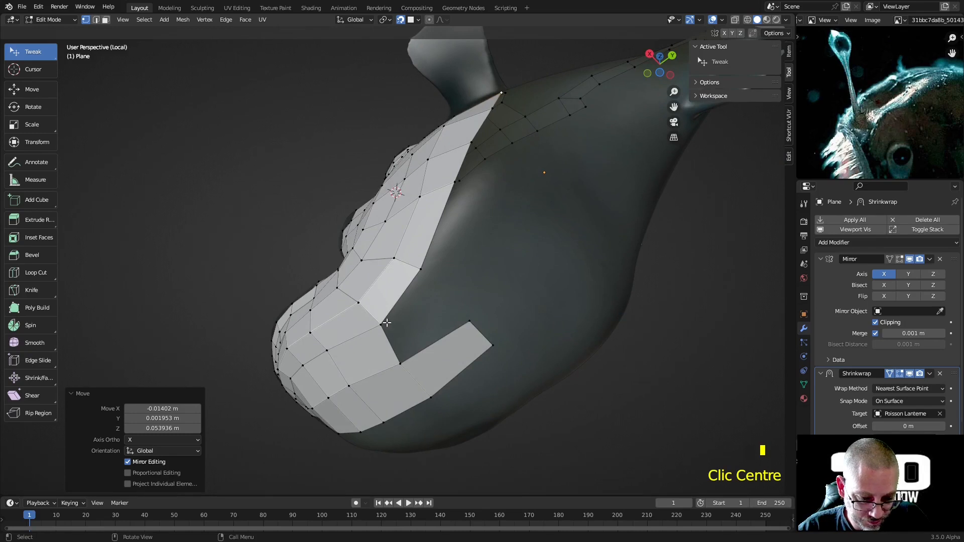
drag(387, 323, 460, 300)
key(f)
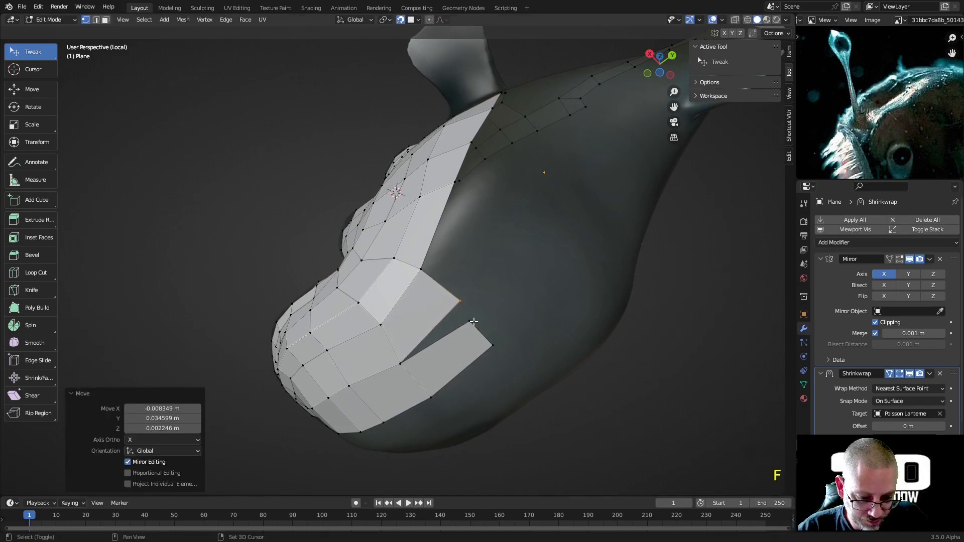
shift+click(473, 322)
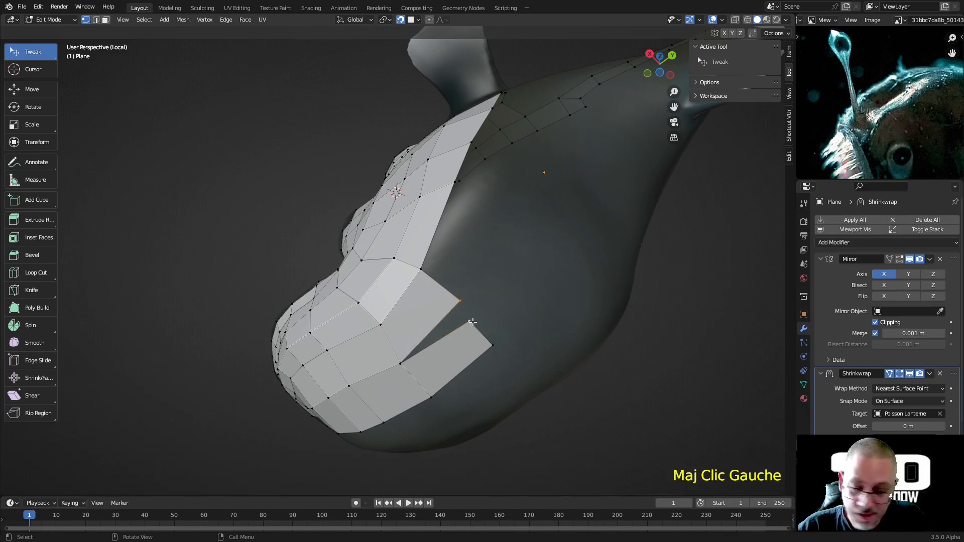
key(m)
click(465, 308)
mouse_move(471, 306)
middle_down()
mouse_move(483, 338)
mouse_move(456, 314)
middle_up()
Step: Extrude the belly strip's end edge three times along the belly up to the lower rear fin
click(482, 352)
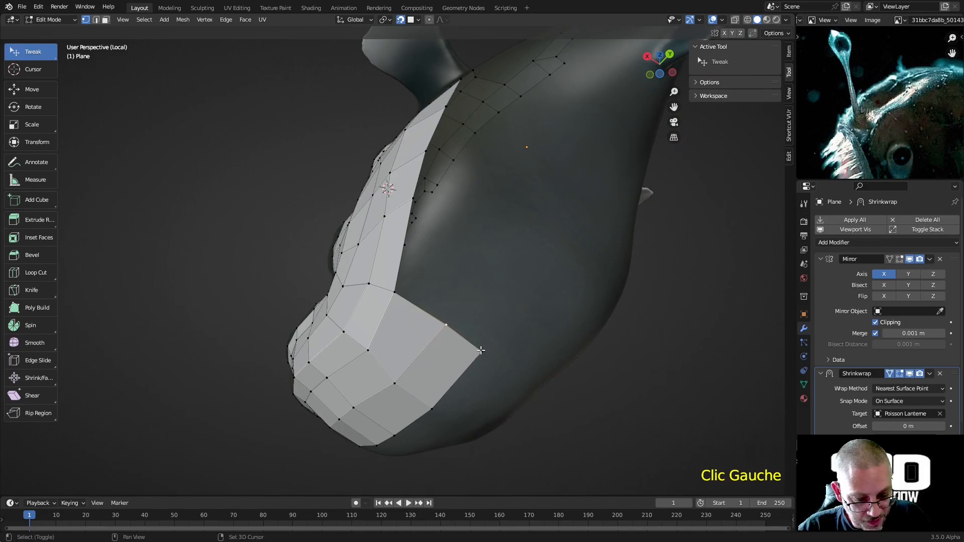
scroll(481, 350, down, 3)
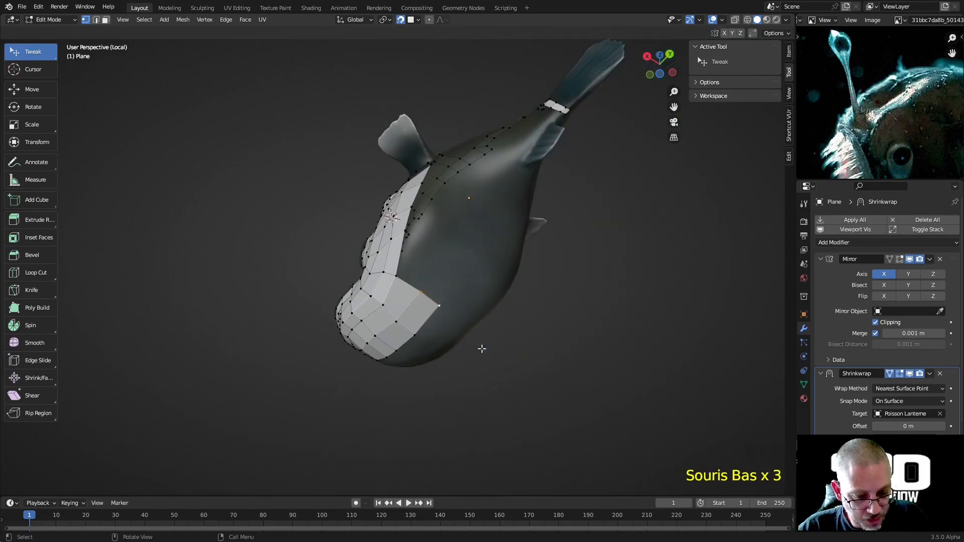
key(e)
click(467, 266)
key(e)
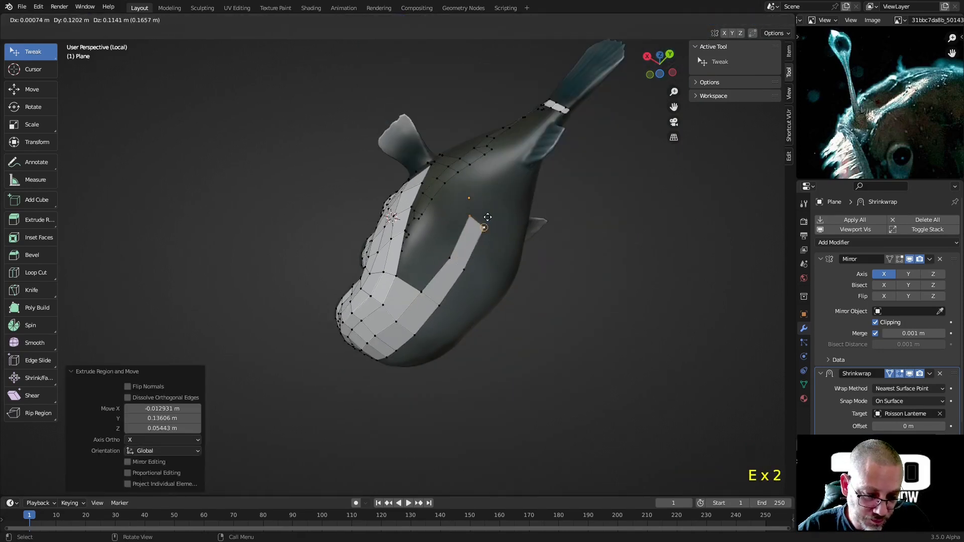
click(485, 200)
key(e)
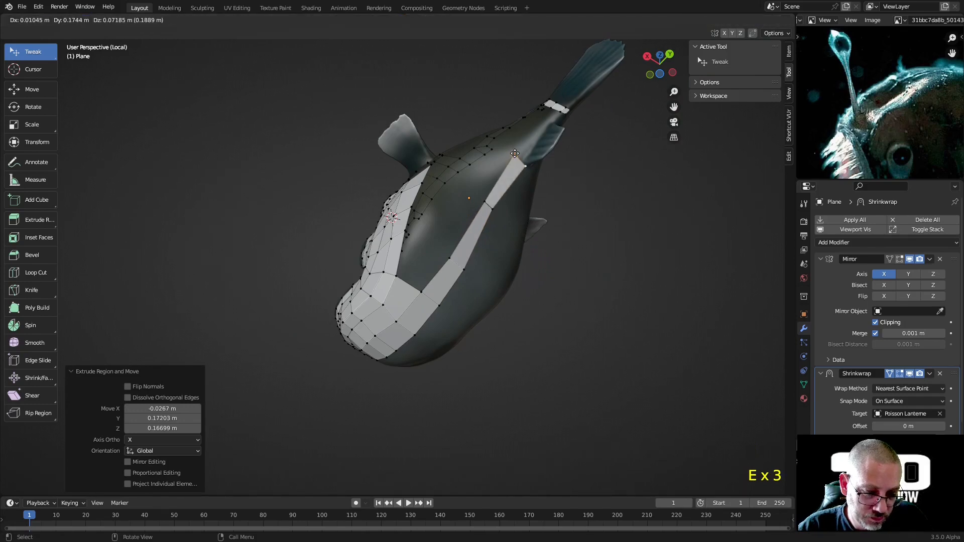
click(513, 160)
middle_drag(513, 159, 508, 306)
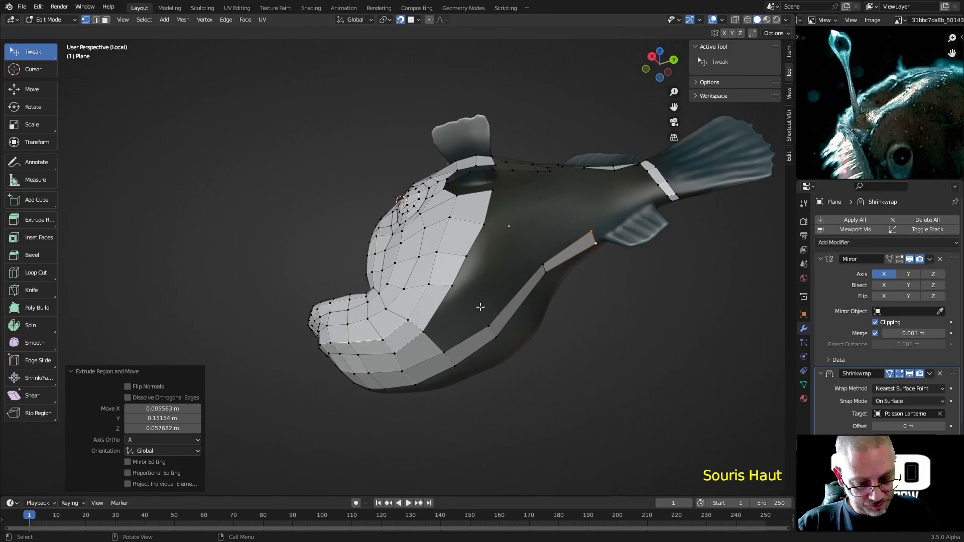
Step: Adjust the vertex at the start of the extruded belly strip and add one centred loop cut across its first long face
scroll(480, 307, up, 1)
drag(457, 377, 453, 400)
key(ctrl+r)
click(473, 375)
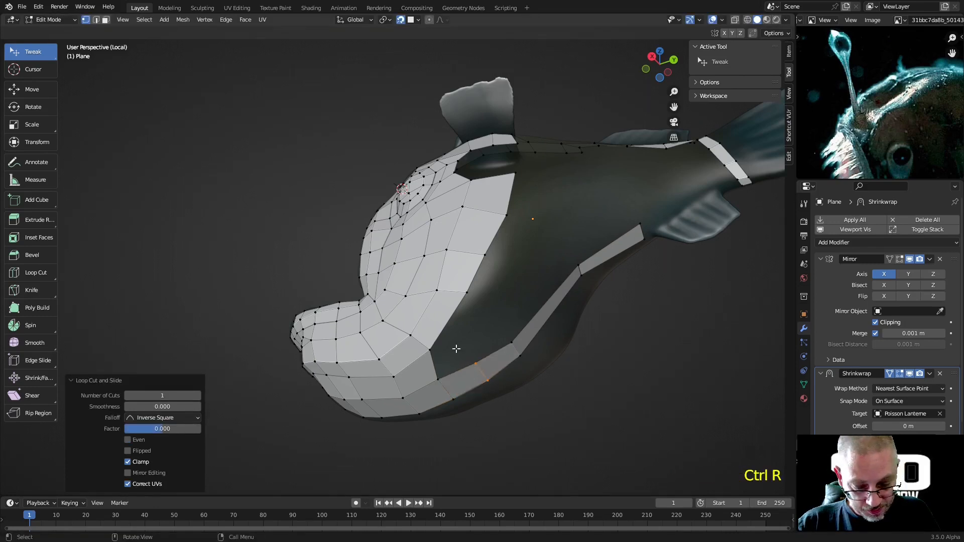
Step: Move the new cut's inner vertex and fill a quad between the belly strip and the cheek's lower corner
drag(476, 366, 476, 347)
click(438, 367)
click(474, 342)
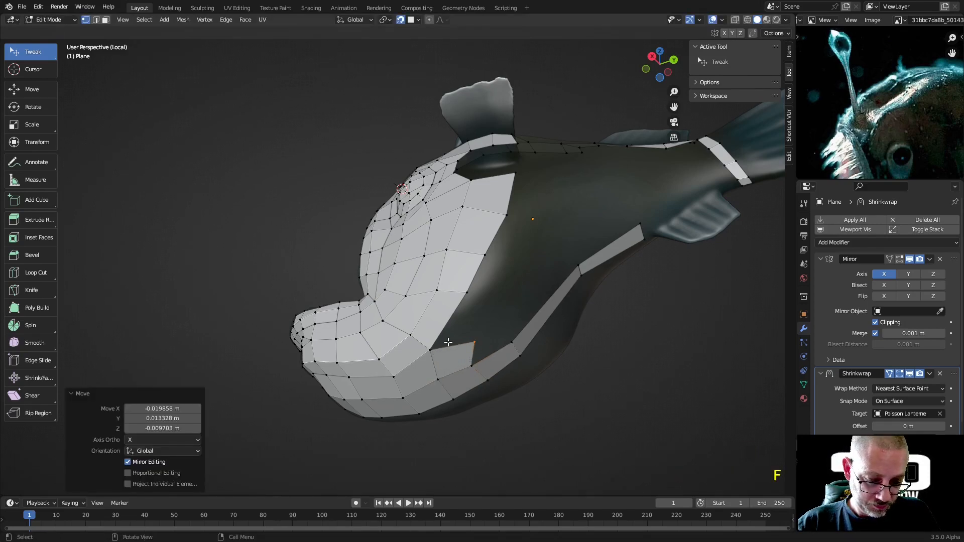
Step: Fill two quads up the cheek's rear edge above the belly strip and reposition their outer vertices
click(436, 347)
key(f)
click(506, 303)
drag(468, 291, 474, 291)
drag(485, 256, 503, 257)
click(492, 295)
key(f)
click(525, 300)
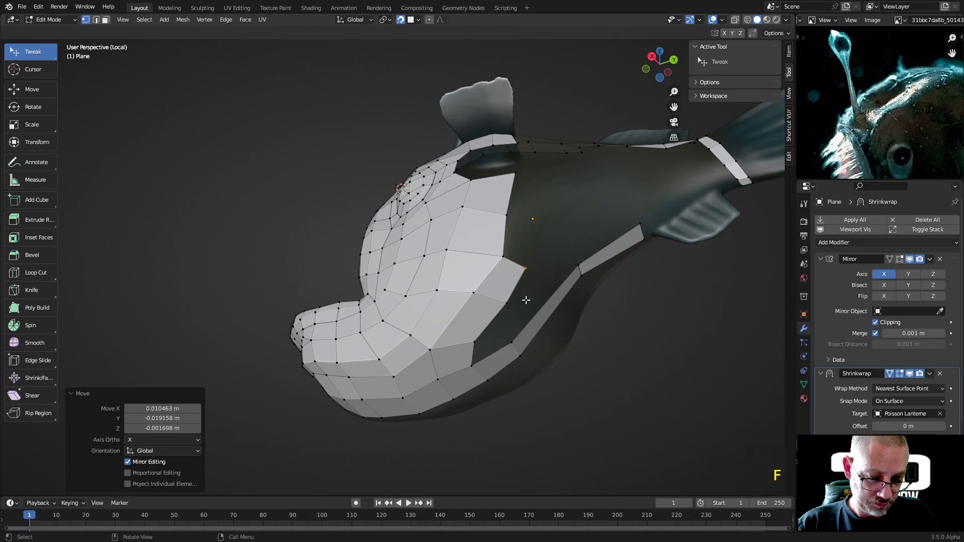
mouse_move(504, 305)
mouse_down()
mouse_move(492, 309)
mouse_move(499, 315)
mouse_up()
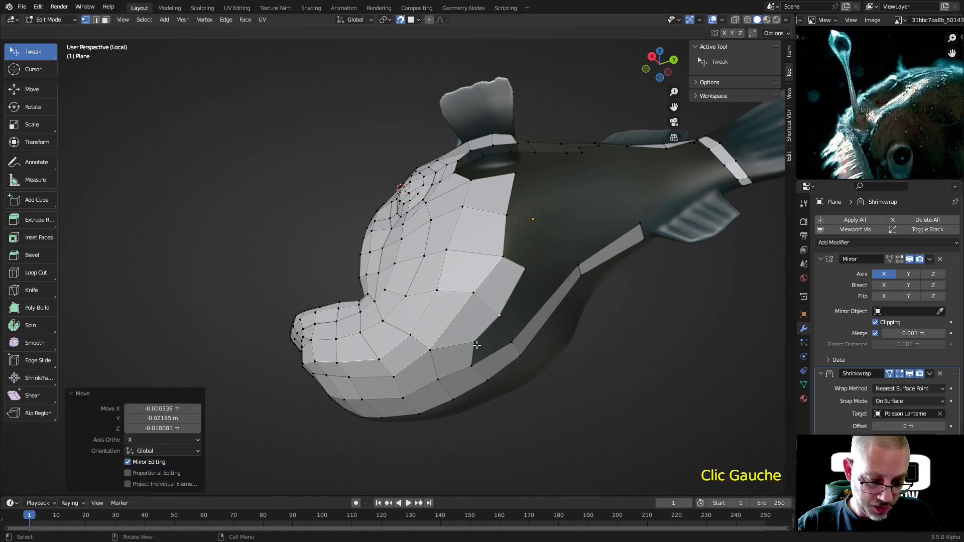
Step: Add a loop cut across the belly strip's next long face and fill the gap between the strip and the cheek's new quads
key(ctrl+r)
click(553, 296)
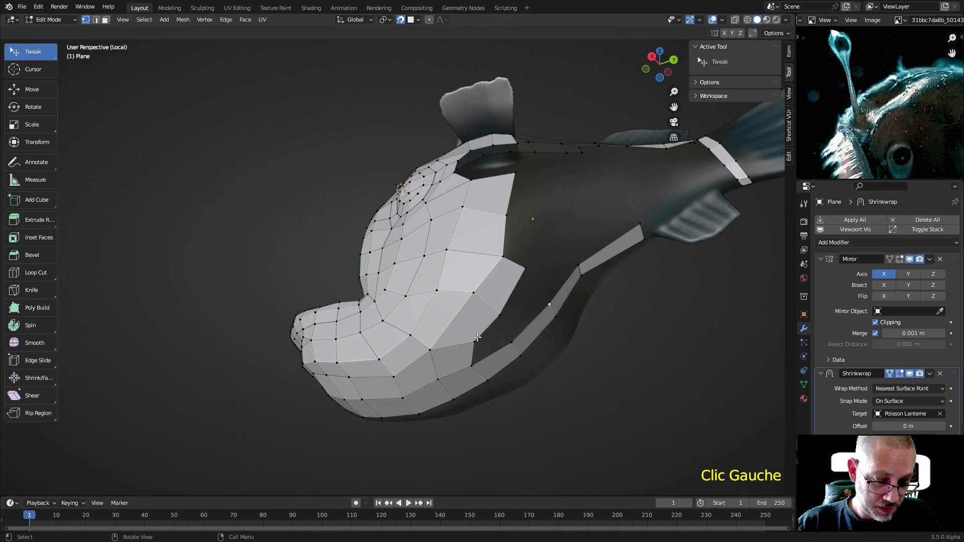
shift+click(476, 363)
key(f)
key(f)
key(f)
Step: Reposition the vertices around the new quads joining the belly strip and the lower cheek to even out their spacing
mouse_move(476, 362)
middle_down()
mouse_move(550, 347)
mouse_move(485, 373)
middle_up()
mouse_move(485, 374)
mouse_down()
mouse_move(466, 370)
mouse_move(476, 388)
mouse_up()
drag(482, 333, 474, 327)
drag(434, 377, 443, 376)
drag(465, 370, 474, 365)
drag(438, 400, 482, 383)
middle_drag(486, 362, 482, 338)
drag(458, 334, 460, 332)
middle_drag(459, 334, 471, 366)
drag(461, 367, 463, 373)
Step: Fill another quad higher on the cheek's rear edge and raise its new corner vertex towards the side fin's opening
middle_drag(483, 348, 460, 352)
click(442, 362)
drag(441, 362, 440, 316)
click(474, 324)
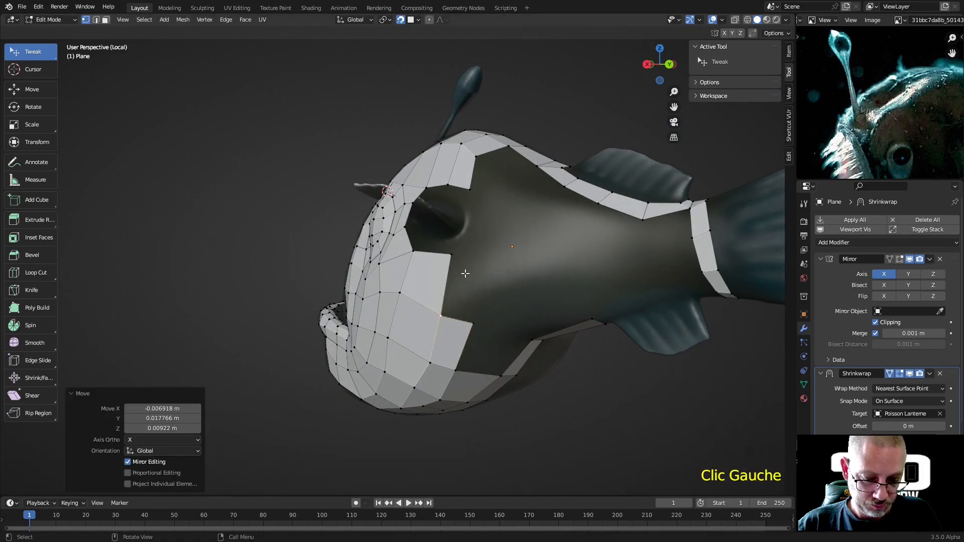
key(f)
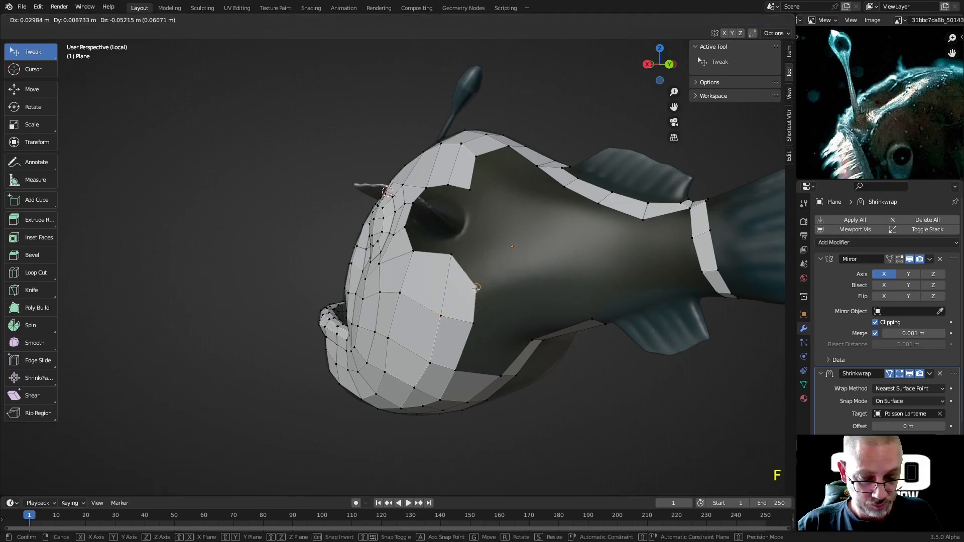
click(474, 293)
drag(473, 293, 482, 241)
Step: Even out the cheek's rear edge loops by repositioning their vertices below the side fin
middle_drag(482, 240, 532, 265)
middle_drag(566, 201, 442, 273)
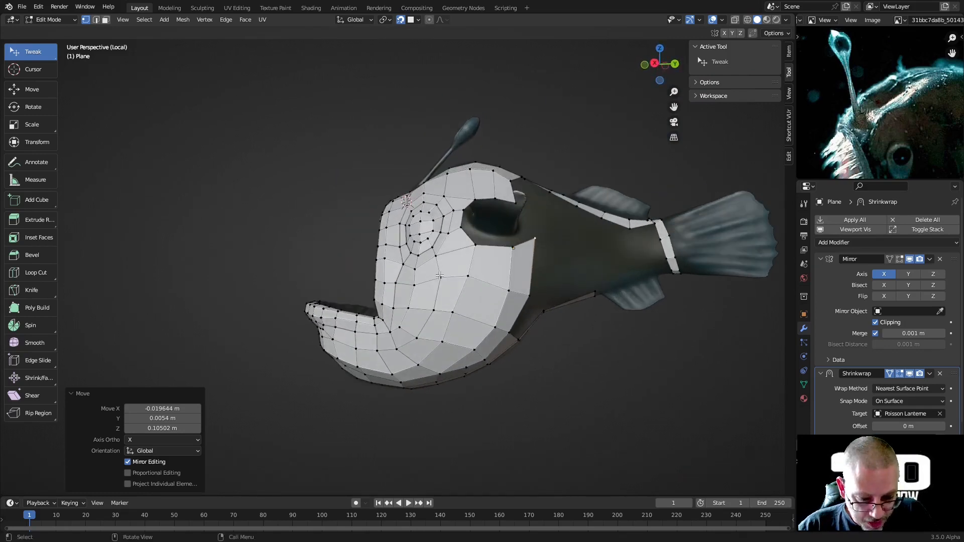
drag(465, 278, 468, 355)
middle_drag(468, 355, 454, 301)
drag(453, 299, 464, 304)
drag(465, 253, 470, 251)
middle_drag(473, 278, 460, 251)
shift+click(460, 243)
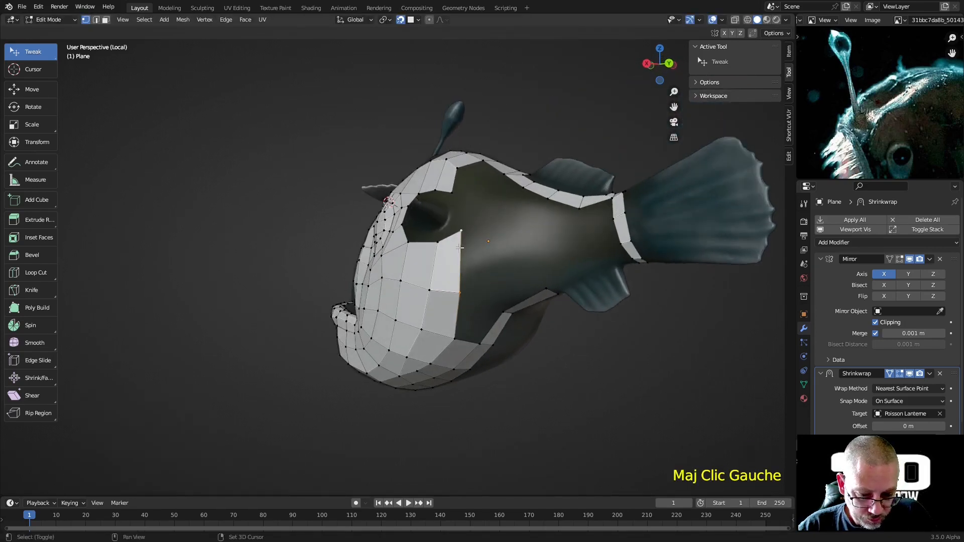
drag(463, 294, 463, 284)
drag(429, 289, 425, 282)
drag(458, 341, 397, 316)
Step: Extrude the lower edge segment of the cheek's rear border towards the tail and adjust the two new vertices
click(454, 331)
middle_drag(455, 330, 420, 287)
shift+click(407, 264)
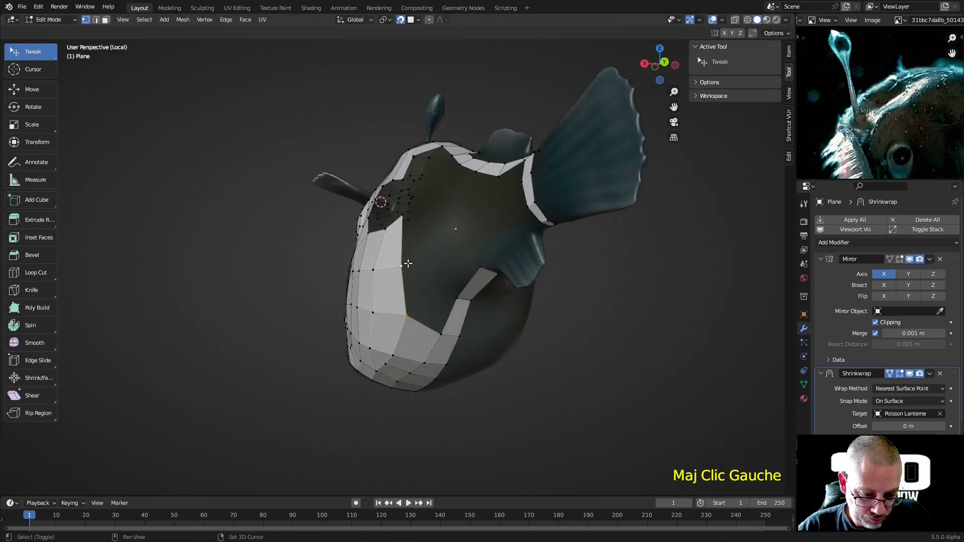
key(e)
click(431, 287)
drag(429, 288, 439, 280)
drag(423, 238, 427, 252)
Step: Fill the quad between the extruded cheek face and the belly strip
click(404, 321)
shift+click(434, 336)
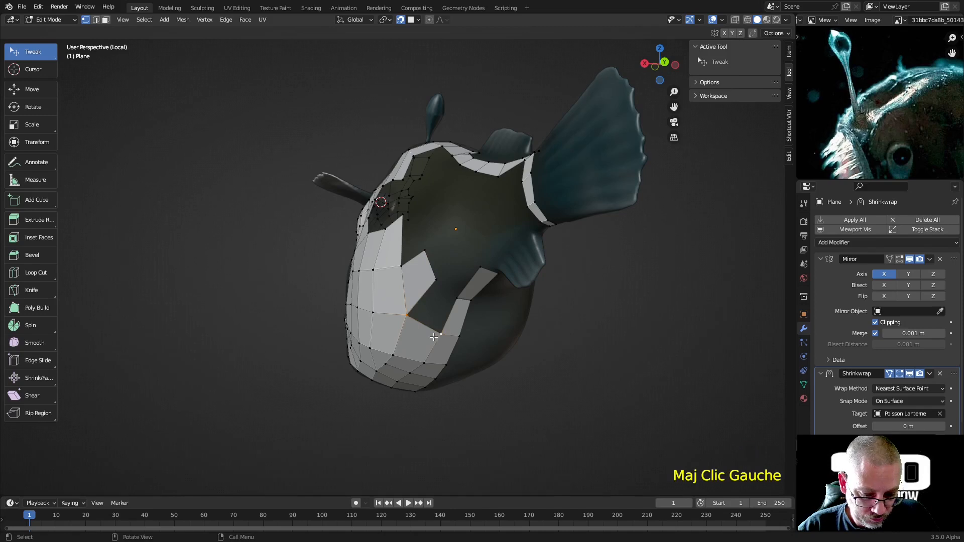
key(f)
middle_drag(440, 308, 484, 269)
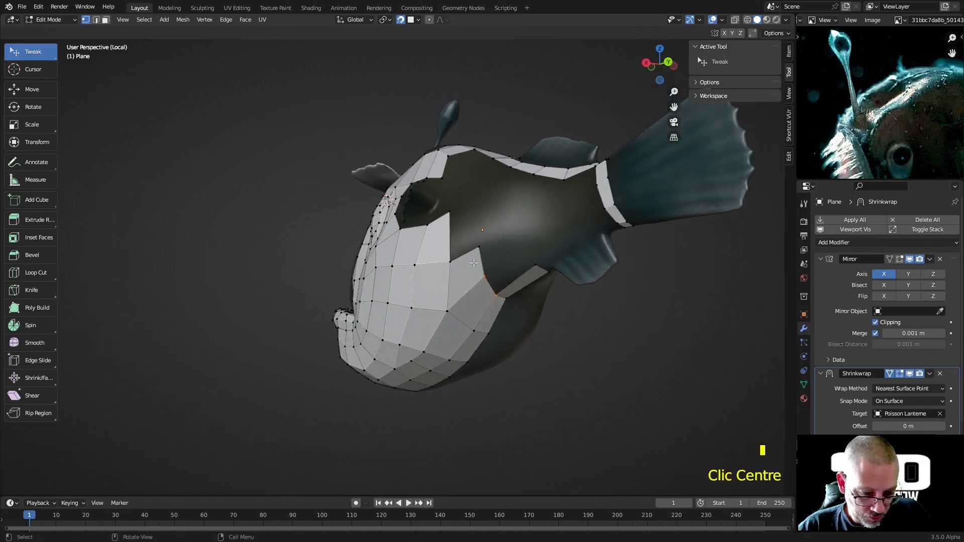
Step: Extrude the rear edge of the new flank face along the body towards the tail
click(479, 247)
shift+click(485, 275)
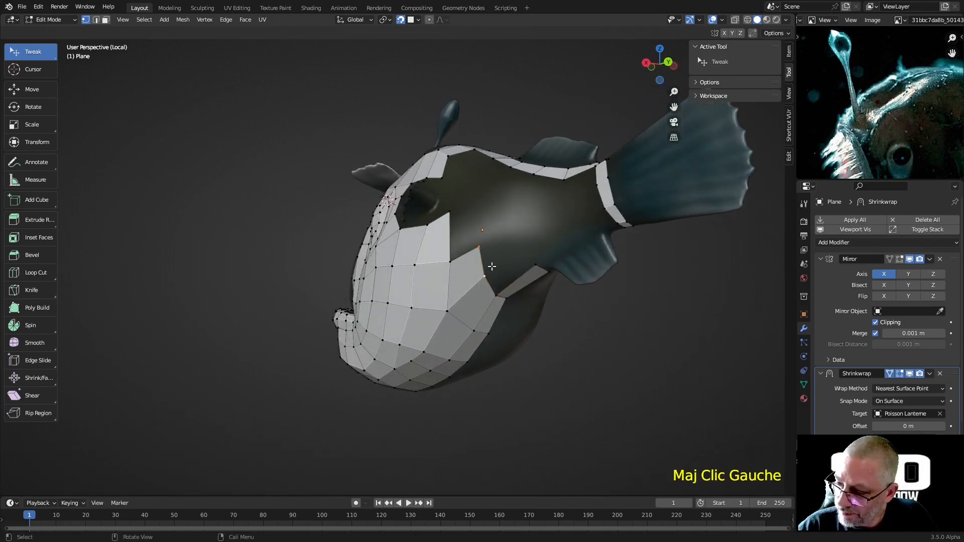
key(e)
click(528, 225)
middle_drag(528, 225, 476, 302)
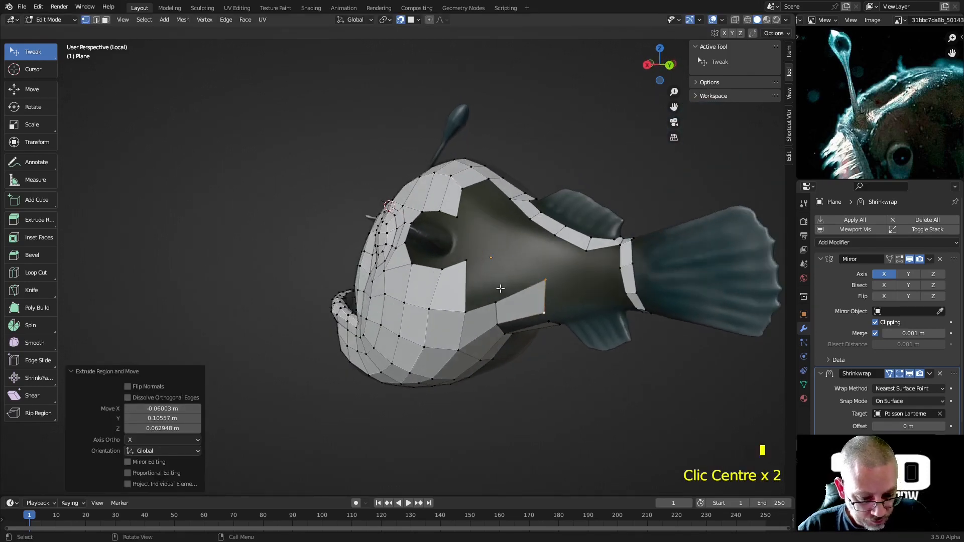
Step: Fill the quads above the extruded flank face behind the cheek and adjust the new corner vertex
click(474, 303)
key(f)
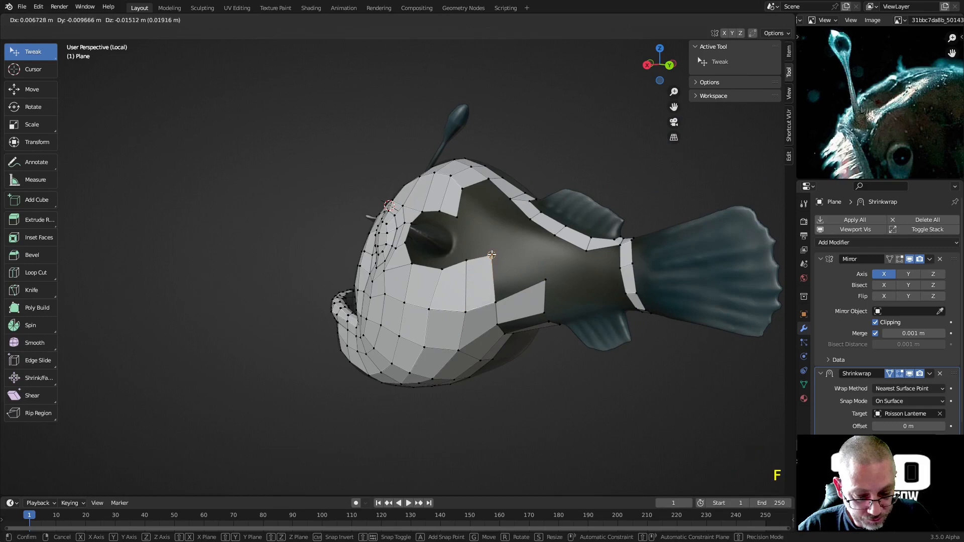
mouse_move(497, 282)
mouse_down()
mouse_move(515, 262)
mouse_move(503, 274)
mouse_up()
mouse_move(503, 273)
middle_down()
mouse_move(542, 278)
mouse_move(514, 273)
middle_up()
scroll(543, 278, up, 2)
key(f)
Step: Fill quads below the back strip behind the head and position their new corner vertices above the side fin
drag(514, 261, 509, 233)
click(520, 260)
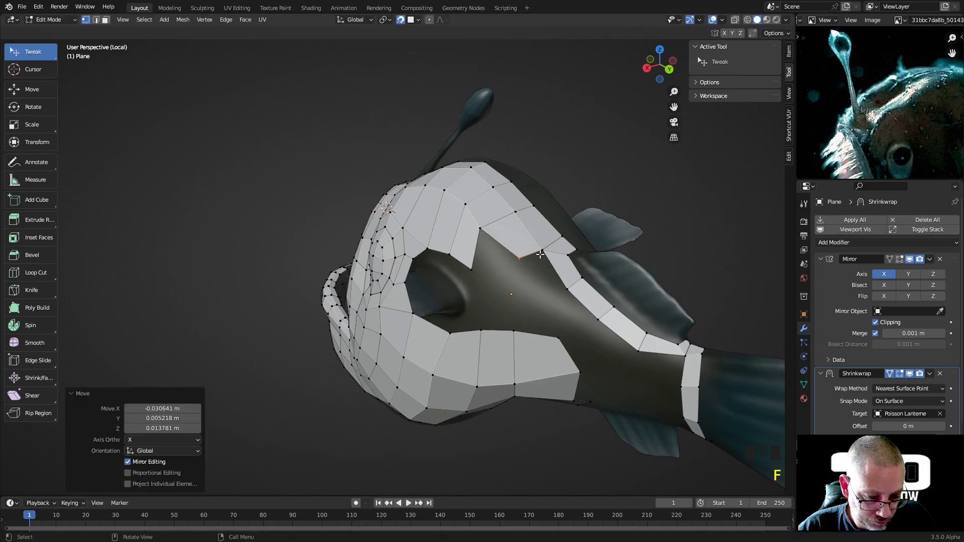
click(541, 252)
key(f)
click(551, 305)
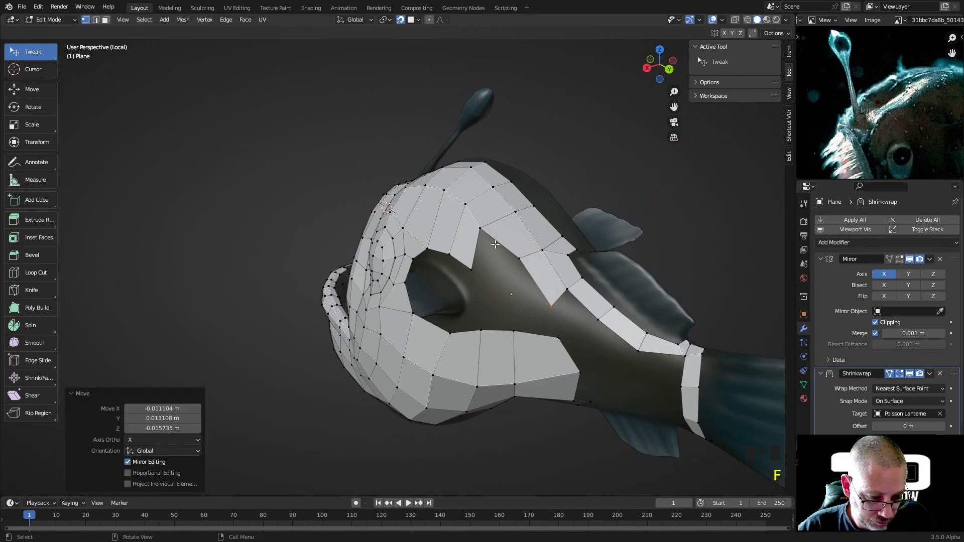
click(481, 230)
key(f)
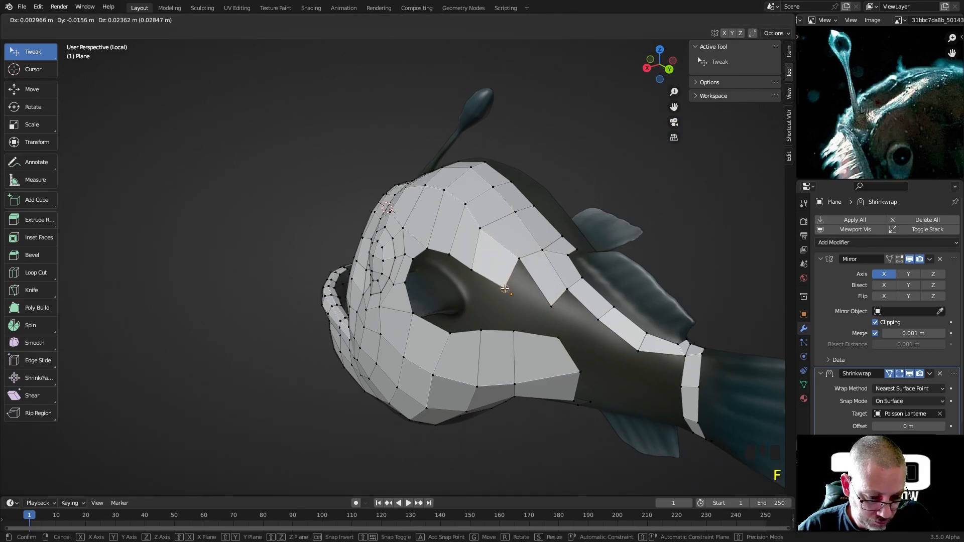
click(499, 283)
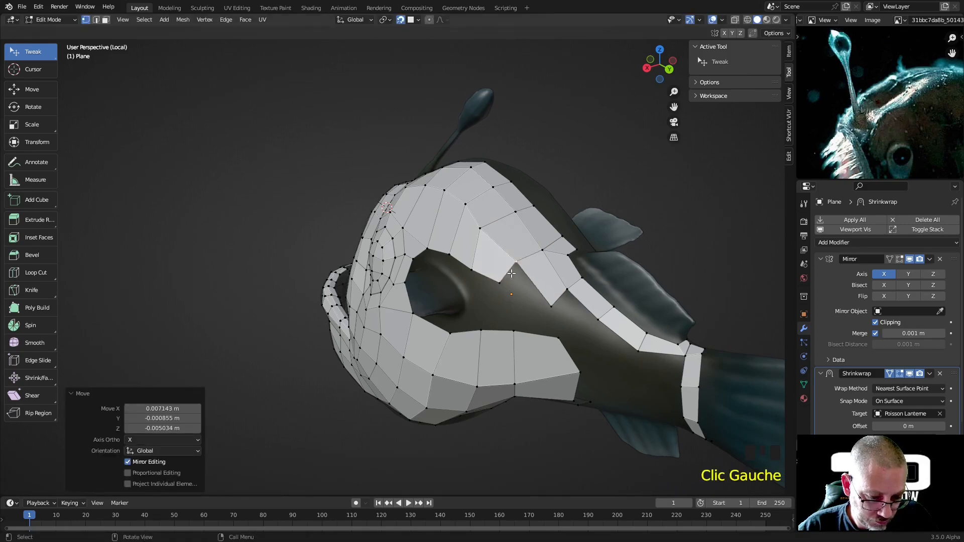
Step: Undo the last vertex move and fill the remaining notch between the quads behind the head
key(ctrl+z)
click(517, 263)
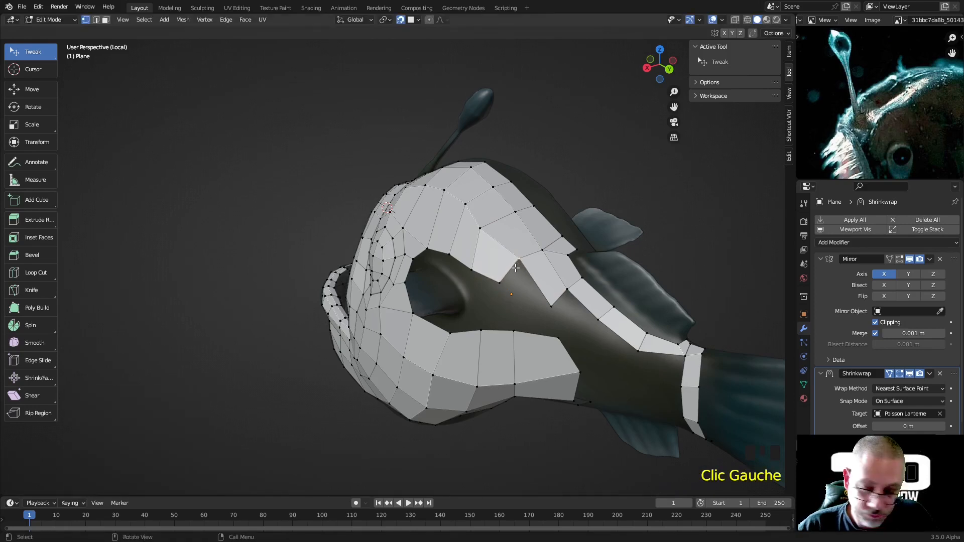
drag(516, 269, 552, 301)
middle_drag(552, 301, 561, 318)
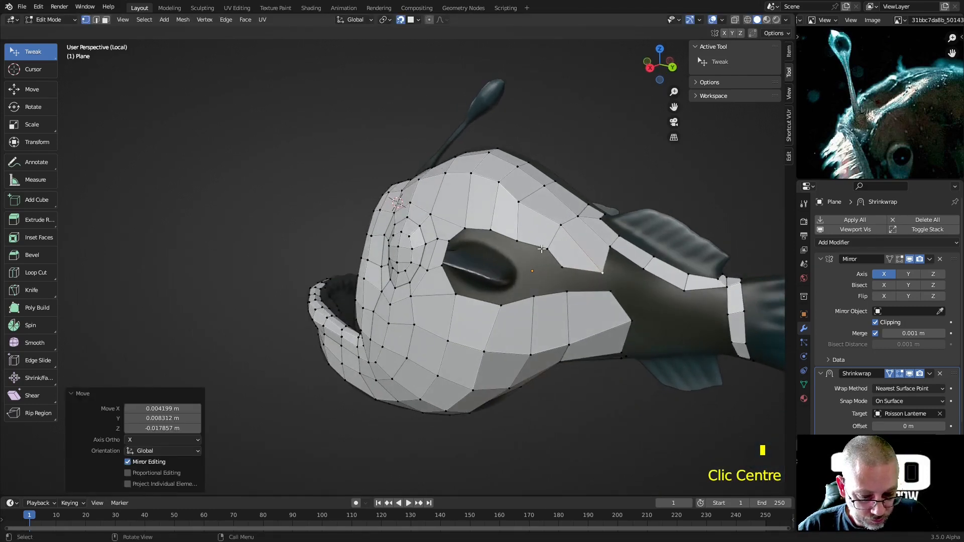
Step: Move the vertex at the fin opening's lower rim and fill a quad behind the opening's upper rim
middle_drag(500, 254, 497, 255)
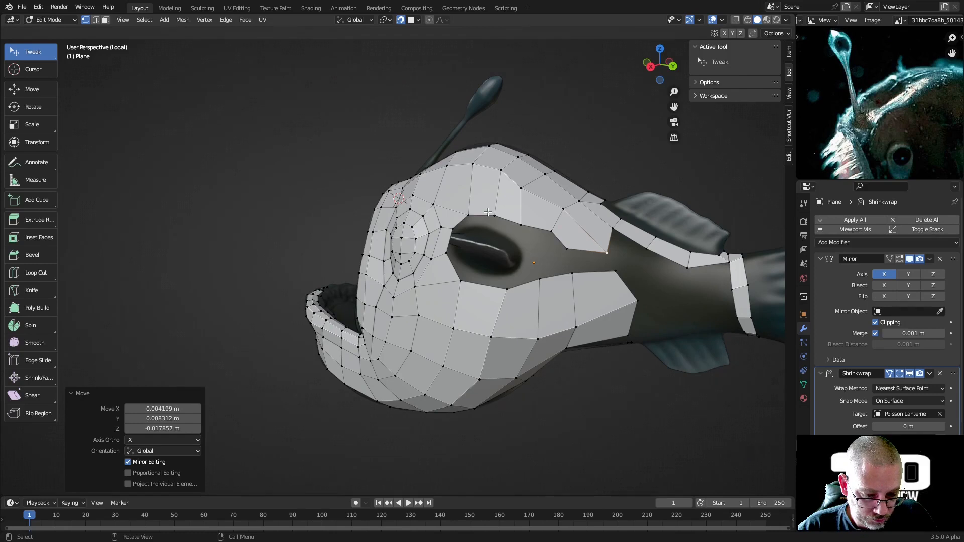
mouse_move(509, 290)
mouse_down()
mouse_move(484, 289)
mouse_move(521, 284)
mouse_up()
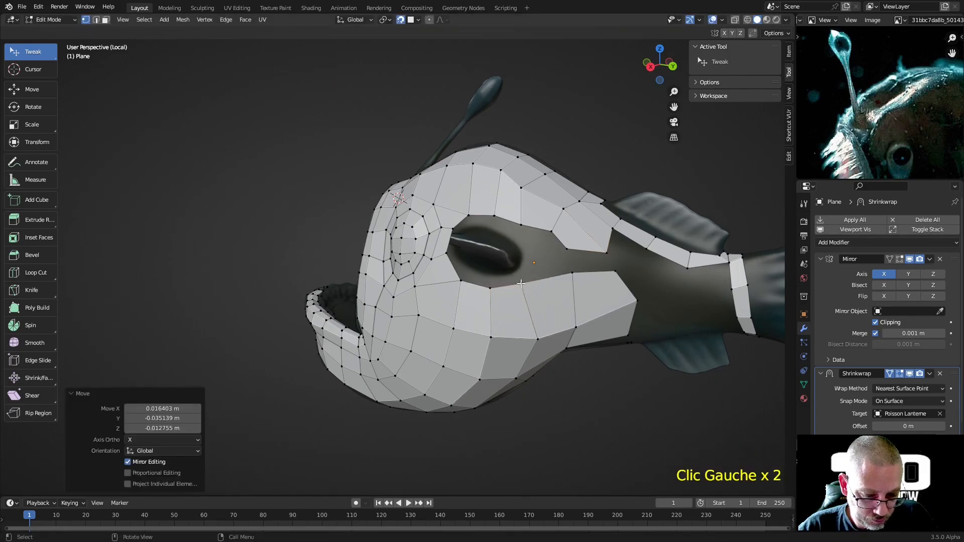
click(521, 226)
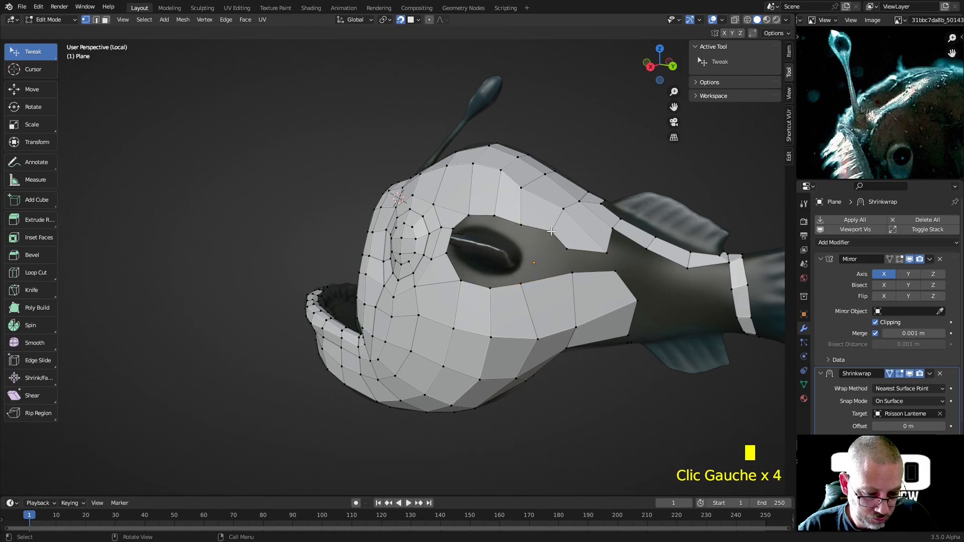
drag(551, 231, 529, 249)
Step: Close the rear of the side fin's opening by filling two quads between the upper and lower body faces
click(525, 269)
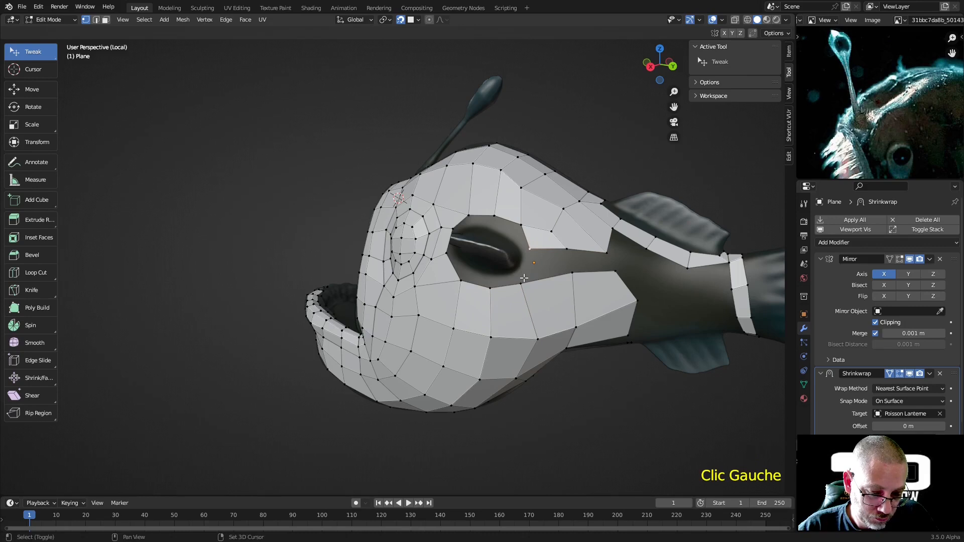
shift+click(568, 273)
shift+click(563, 242)
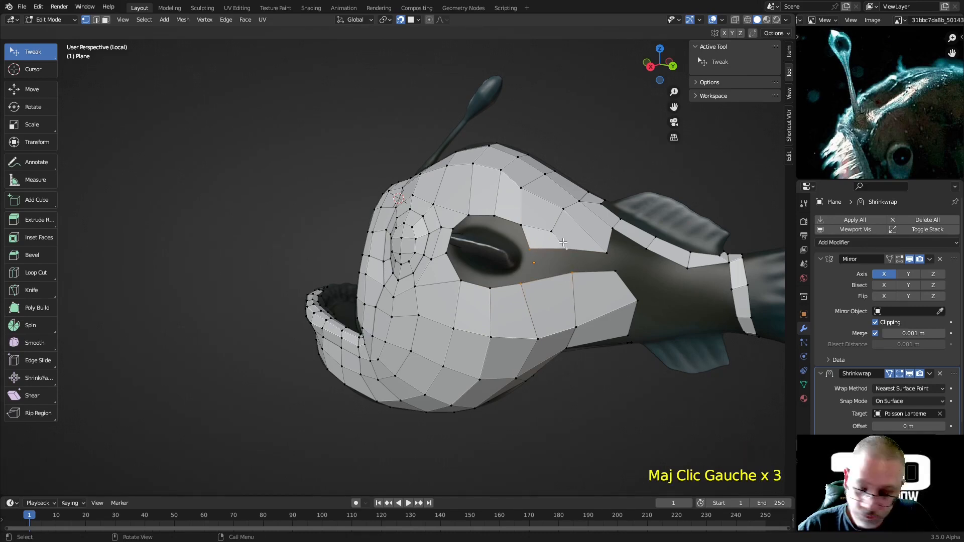
key(f)
click(575, 251)
shift+click(574, 268)
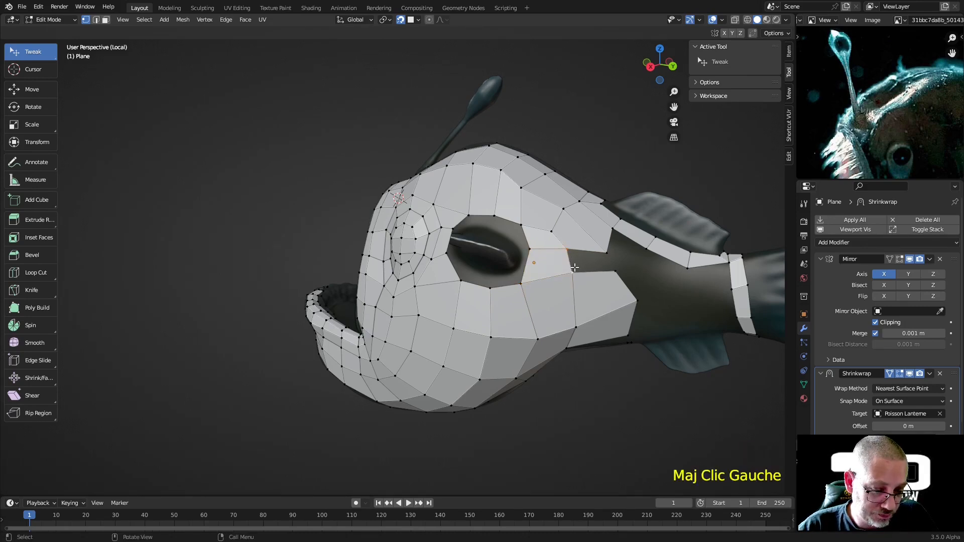
key(f)
middle_drag(573, 268, 529, 312)
Step: Reposition the vertices behind the fin opening and along the body's open rear edge to even out the quads
drag(513, 320, 462, 272)
middle_drag(590, 290, 410, 219)
scroll(456, 251, up, 2)
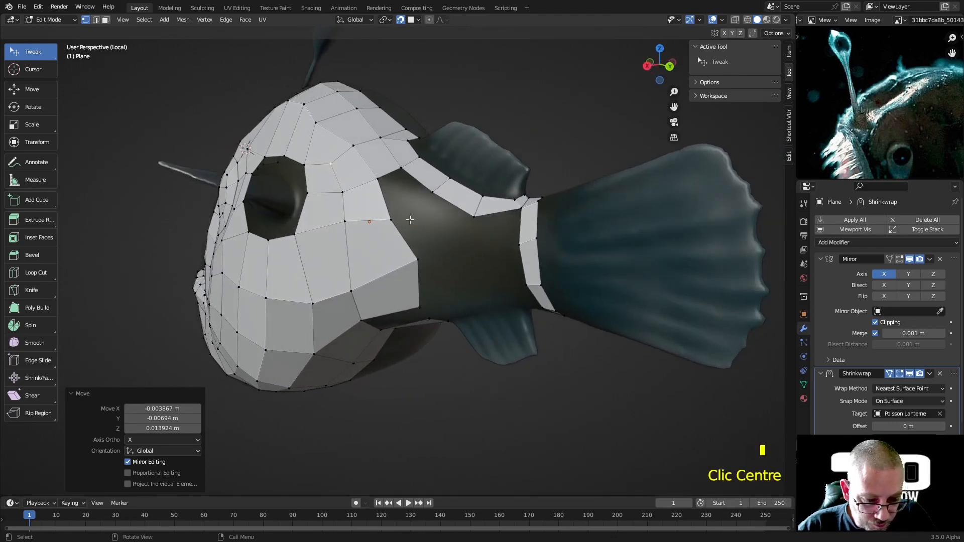
click(391, 214)
drag(391, 215, 397, 209)
click(415, 268)
mouse_move(415, 268)
mouse_down()
mouse_move(399, 264)
mouse_move(410, 280)
mouse_up()
mouse_move(415, 297)
middle_down()
mouse_move(413, 269)
mouse_move(421, 307)
middle_up()
click(418, 243)
drag(417, 242, 357, 267)
drag(362, 219, 397, 218)
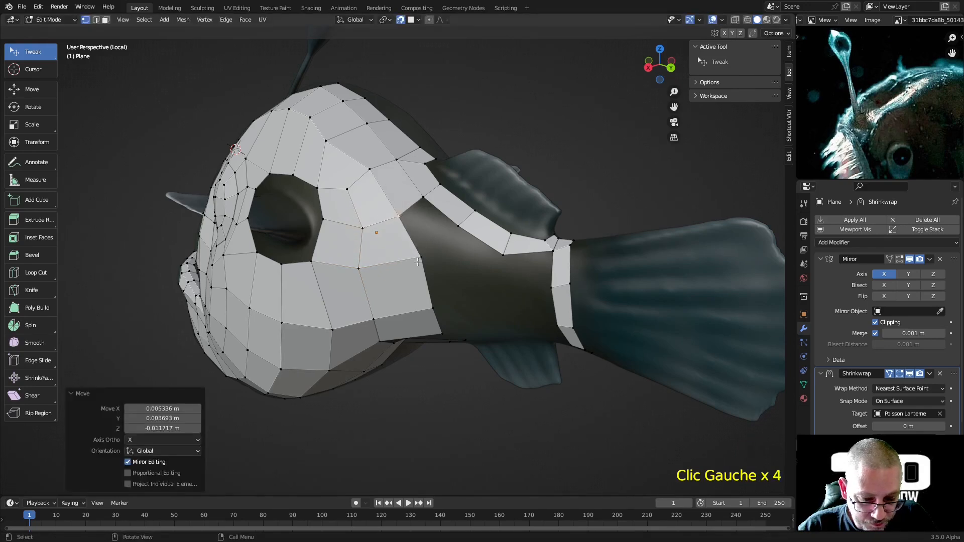
Step: Fill a row of quads below the back strip from the body to the tail ring and move its front lower vertex
click(424, 198)
shift+click(428, 238)
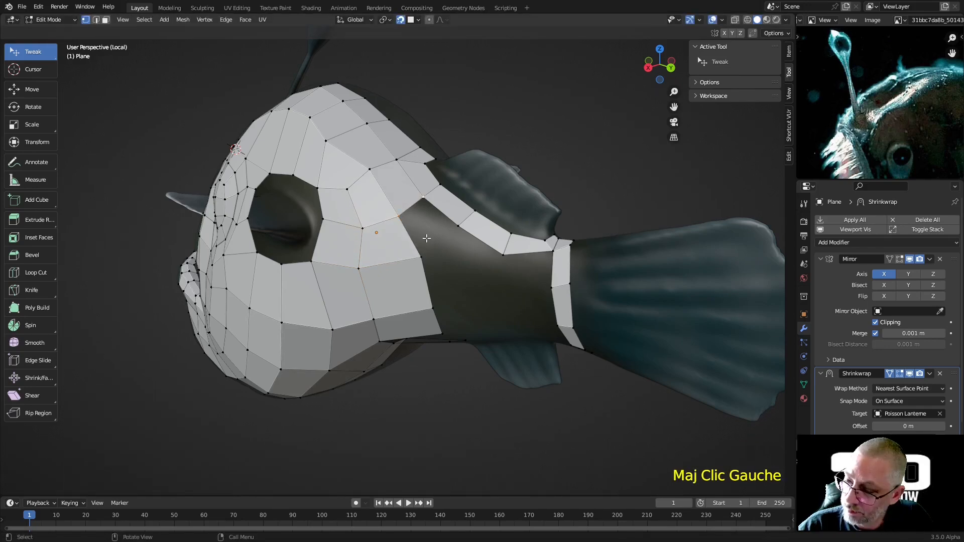
key(f)
click(455, 230)
key(f)
click(491, 290)
click(502, 261)
shift+click(550, 252)
key(f)
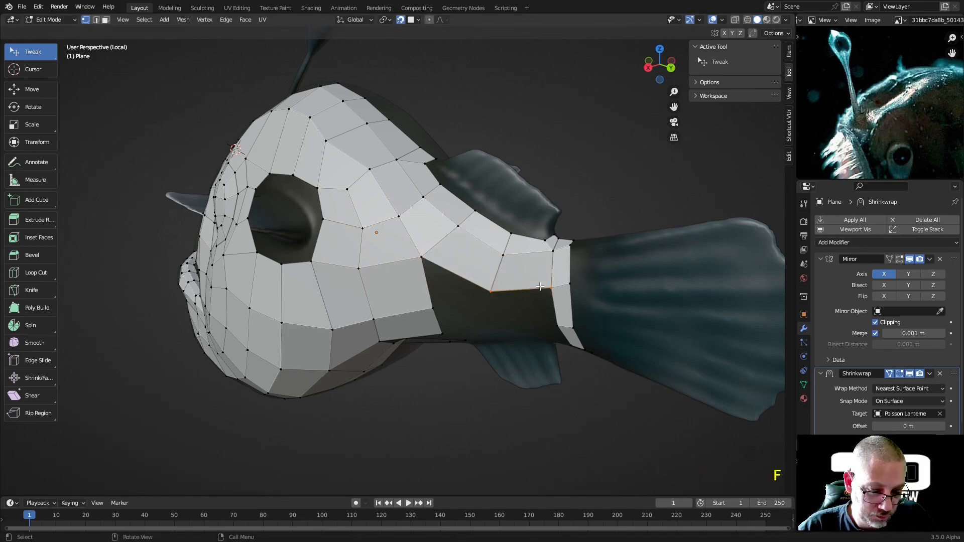
middle_drag(540, 287, 544, 264)
drag(447, 188, 456, 236)
middle_drag(458, 246, 459, 222)
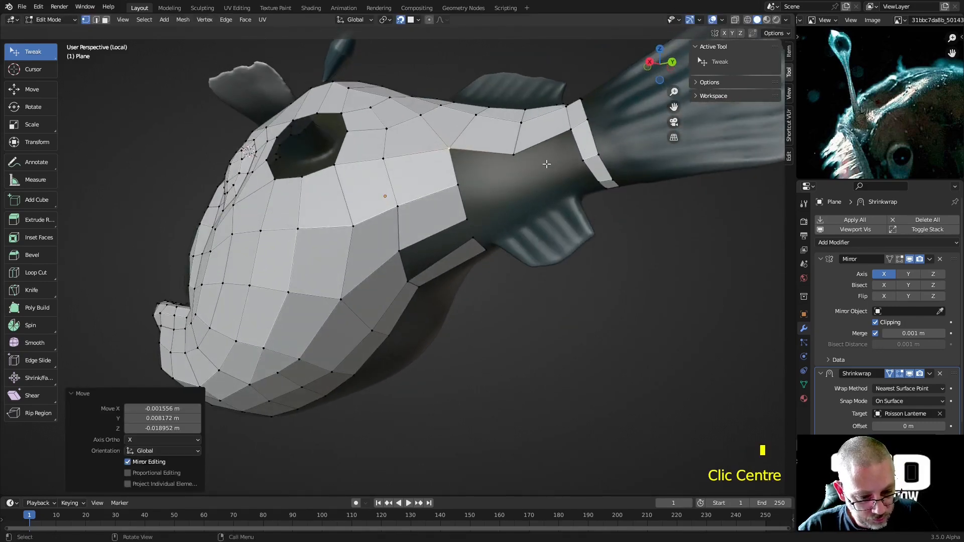
Step: Fill a second row of two quads from the tail ring to the body and adjust the belly strip's end vertex
click(555, 146)
key(f)
click(521, 167)
click(514, 152)
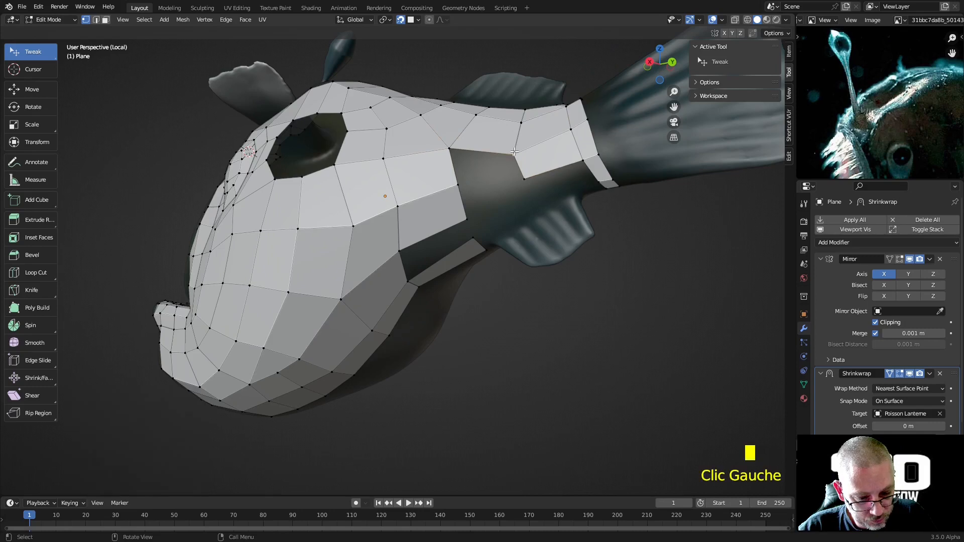
shift+click(452, 138)
key(f)
middle_drag(475, 160, 487, 175)
drag(467, 205, 464, 204)
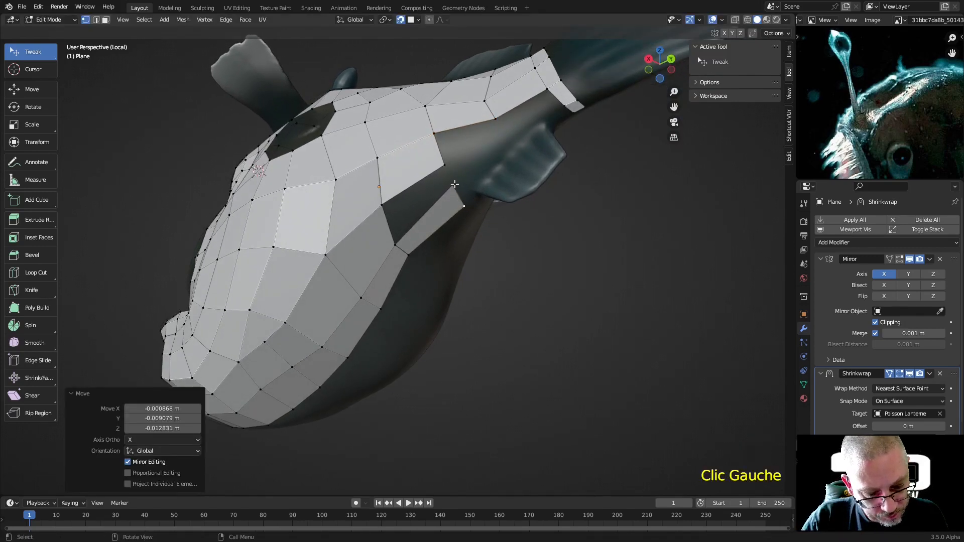
click(455, 184)
key(e)
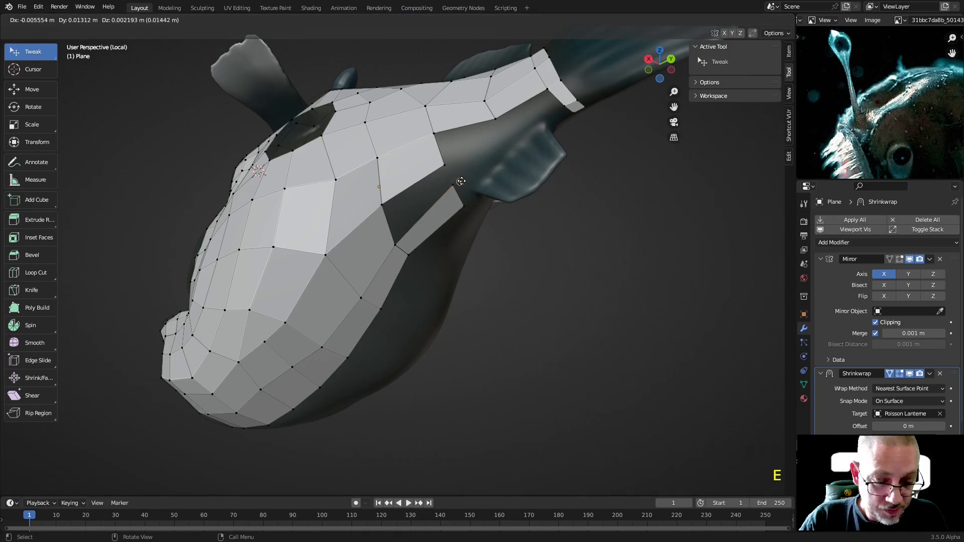
click(472, 176)
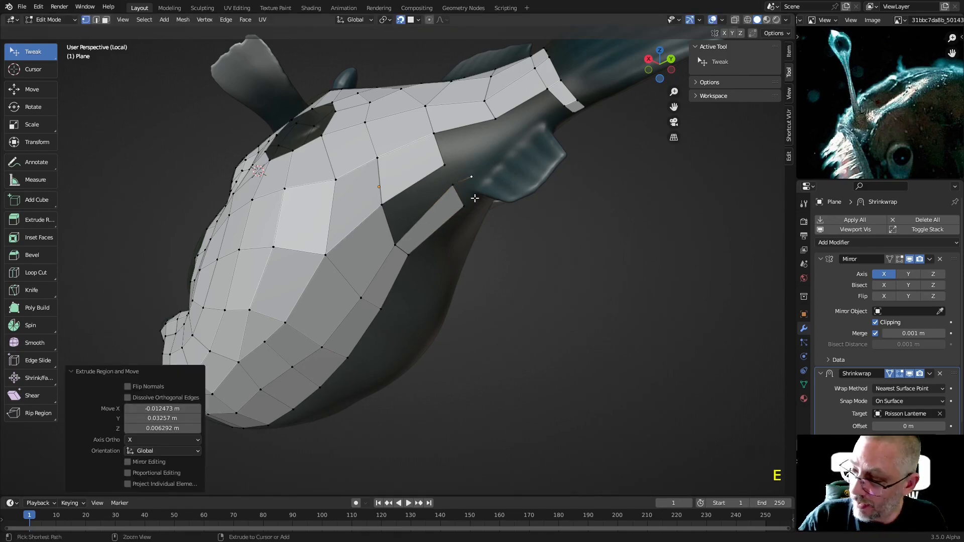
key(ctrl+z)
key(ctrl+z)
key(ctrl+z)
Step: Extrude the belly strip's end edge into two quads along the lower fin's base and fit their corner vertices to the surface
shift+click(461, 187)
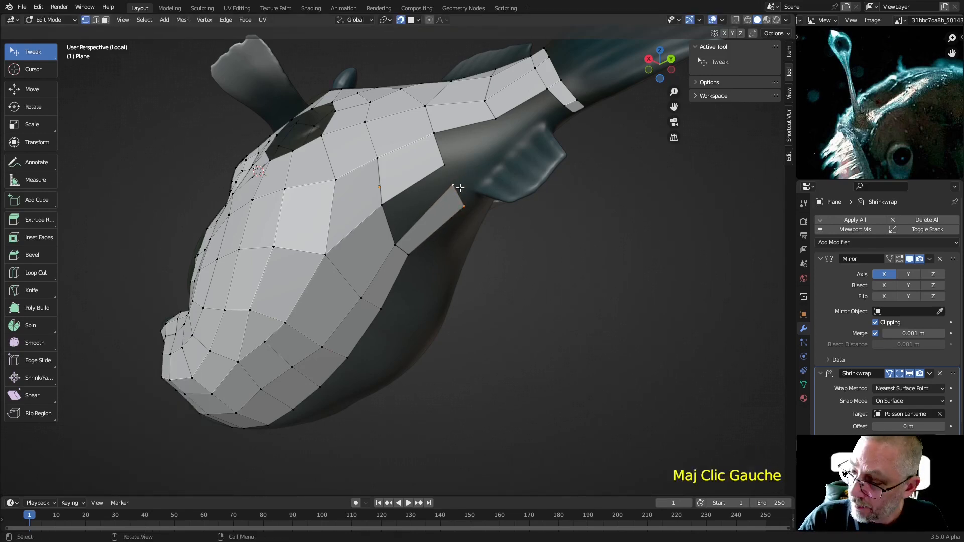
key(e)
click(470, 178)
mouse_move(466, 177)
mouse_down()
mouse_move(471, 190)
mouse_move(453, 183)
mouse_up()
shift+click(471, 188)
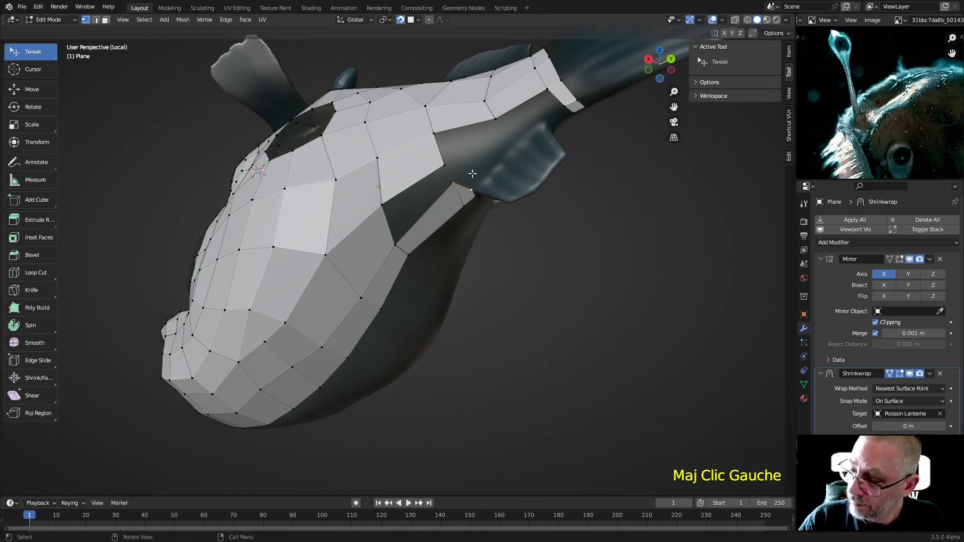
key(e)
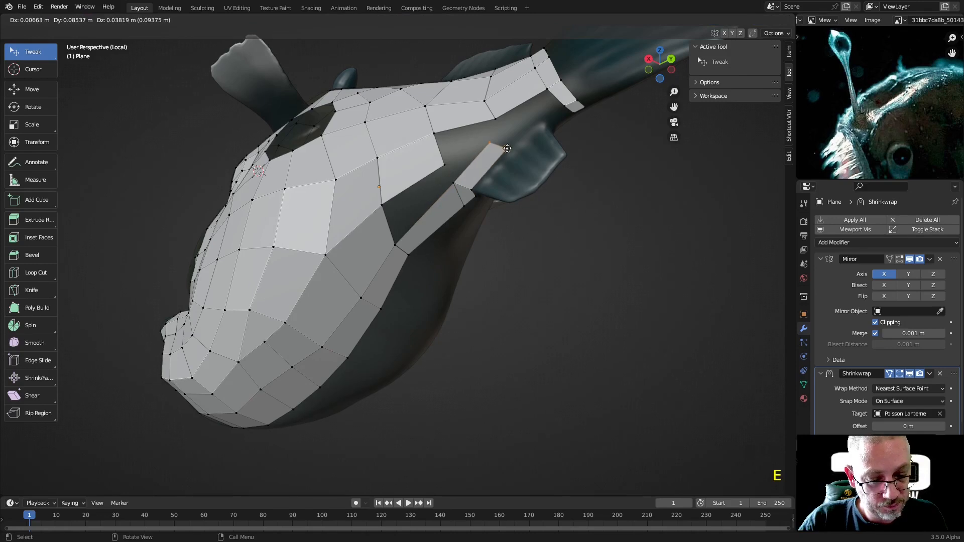
click(507, 147)
mouse_move(490, 142)
mouse_down()
mouse_move(497, 128)
mouse_move(506, 144)
mouse_move(499, 131)
mouse_up()
shift+click(499, 132)
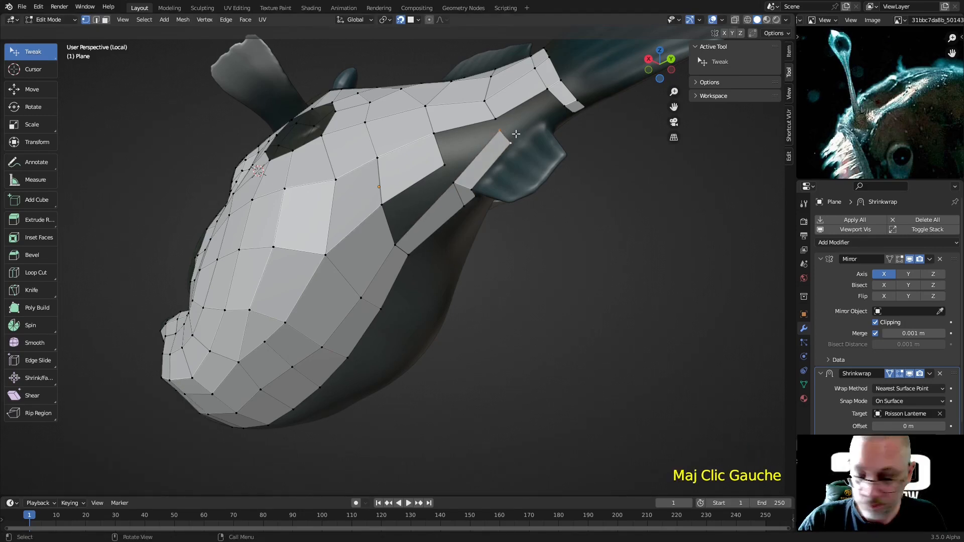
Step: Extrude a further quad from the strip to the tail ring and merge its upper corner with the ring's vertex
key(e)
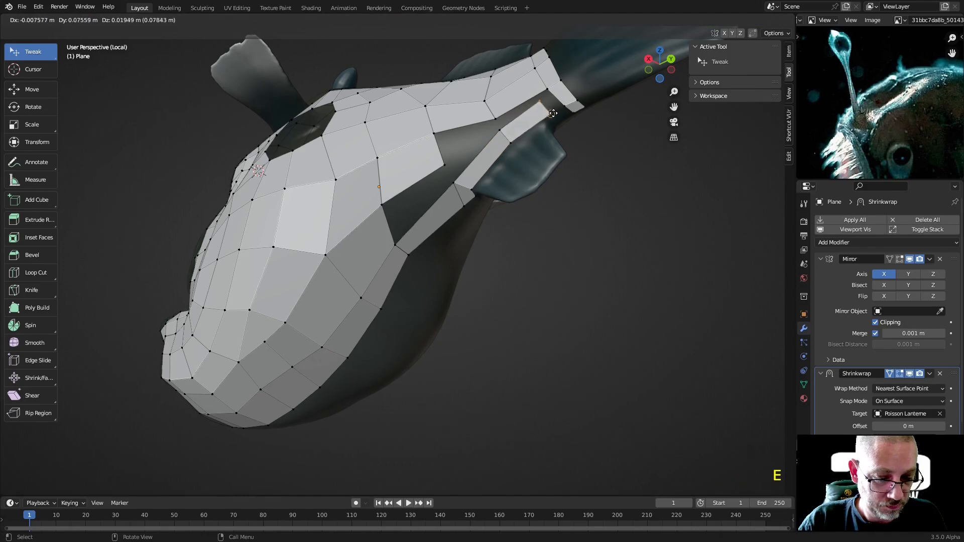
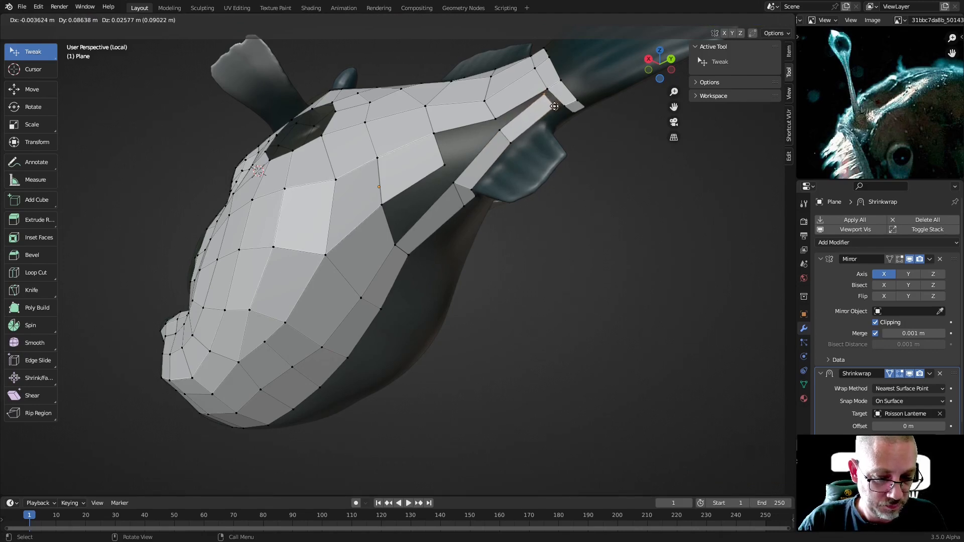
click(548, 112)
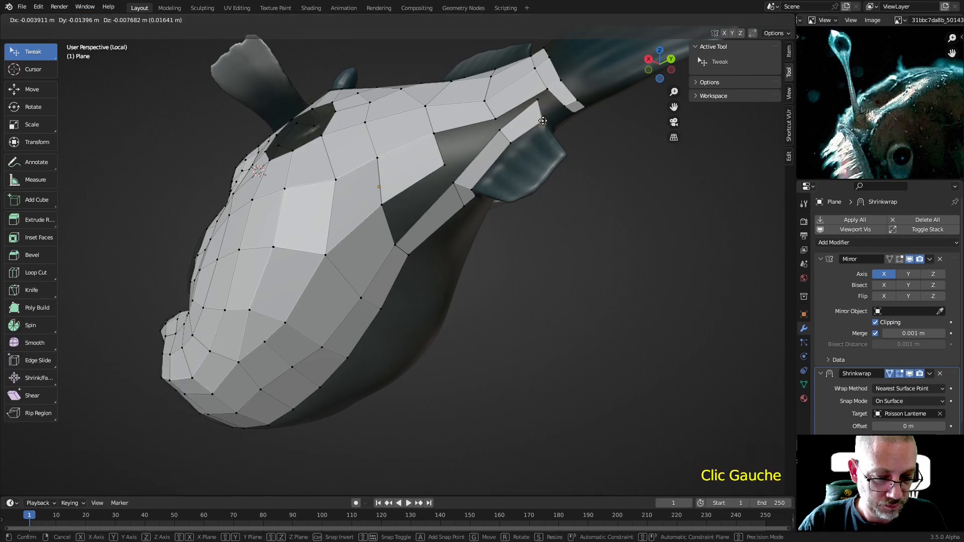
drag(540, 98, 548, 90)
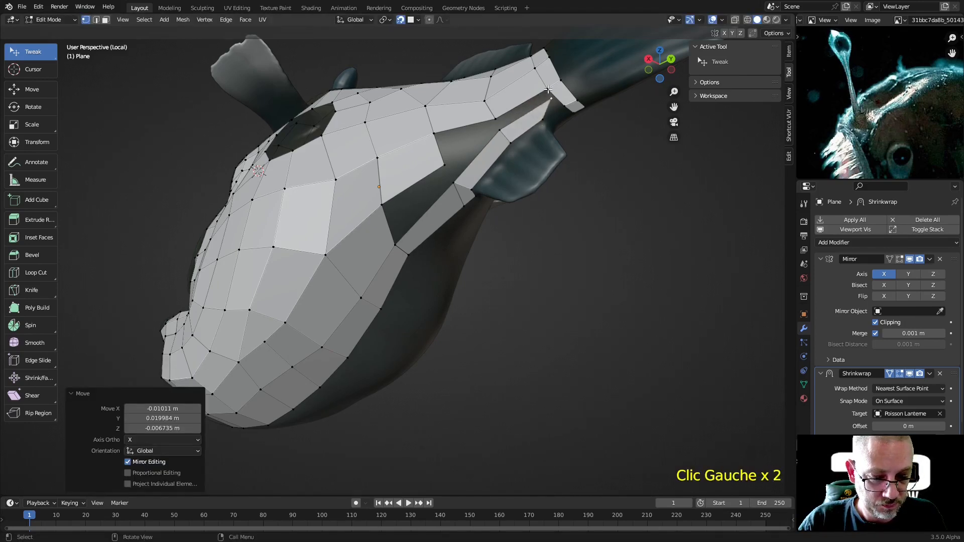
shift+click(548, 89)
key(m)
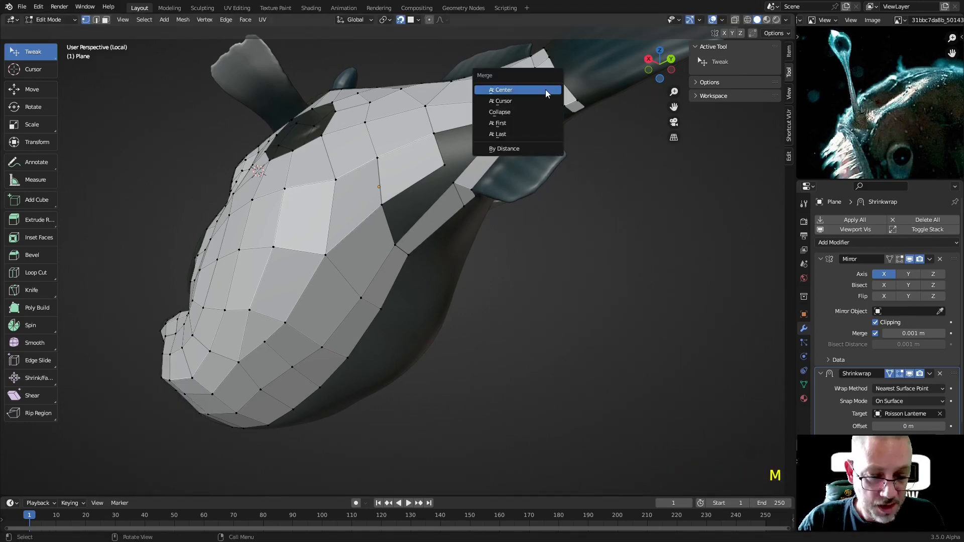
click(525, 132)
Step: Merge the body's lower corner vertex ahead of the tail ring with the facing vertex of the lower strip
click(499, 121)
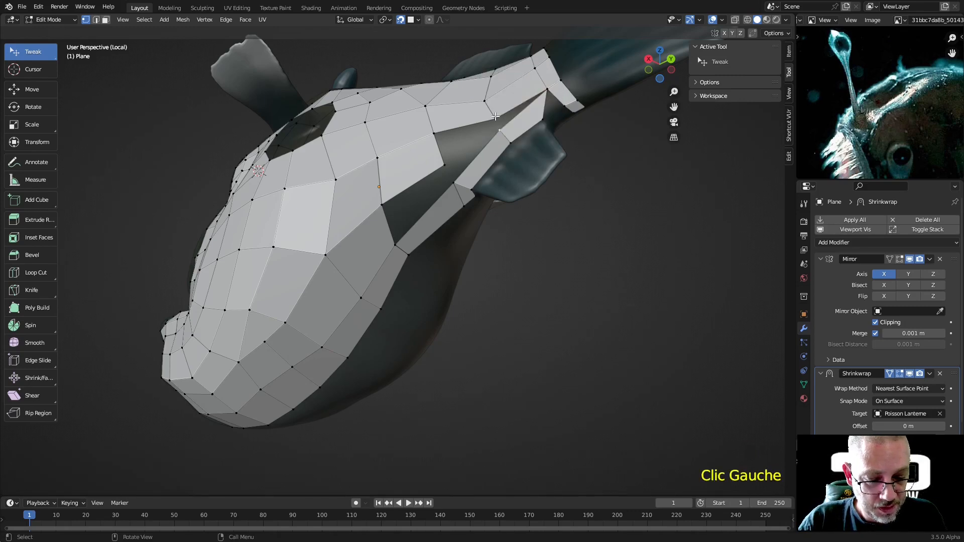
shift+click(497, 127)
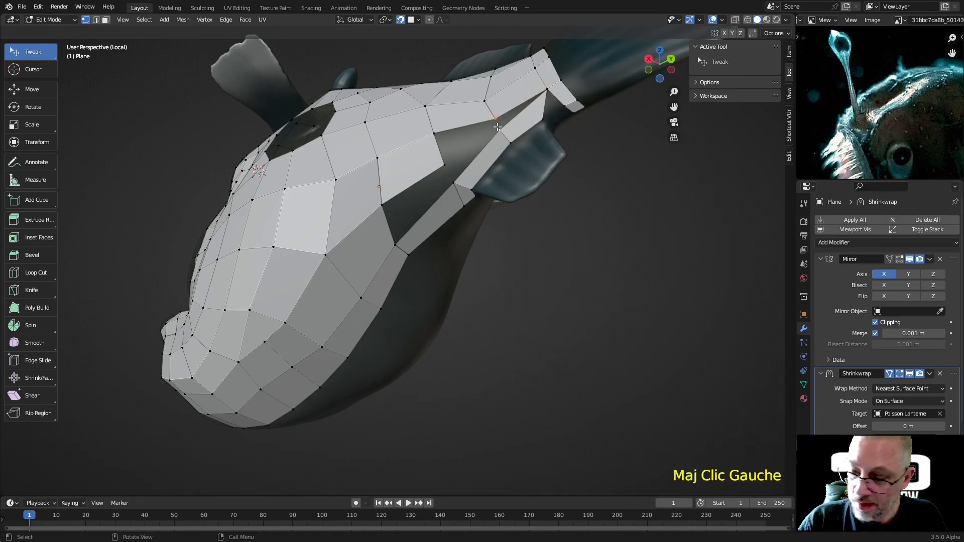
key(m)
click(498, 128)
Step: Move the flank's lower edge vertex and fill the remaining gap between the flank and the lower strip with quads
drag(444, 163, 429, 168)
click(434, 135)
shift+click(491, 132)
key(f)
key(f)
key(f)
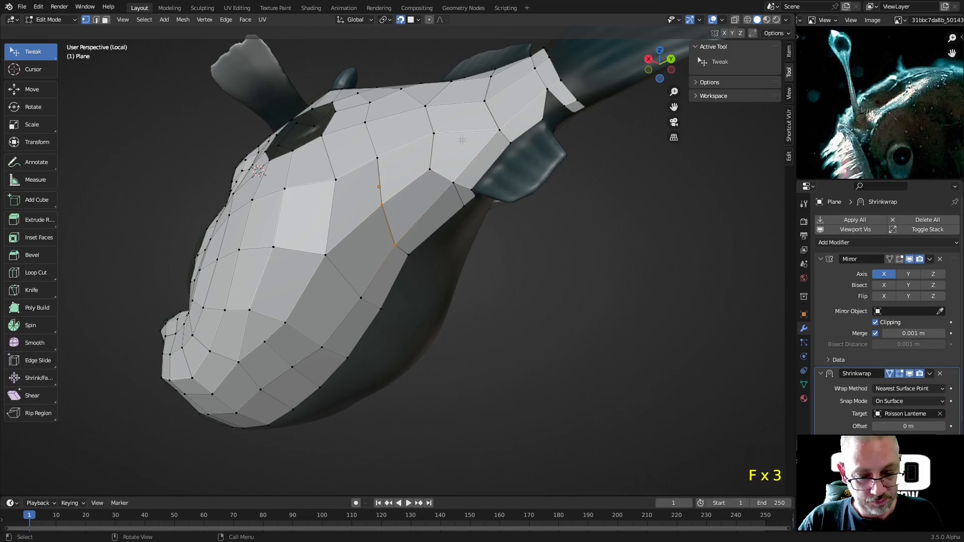
Step: Reposition the vertices on the rear flank and around the newly filled area to even out the quads
middle_drag(423, 163, 469, 209)
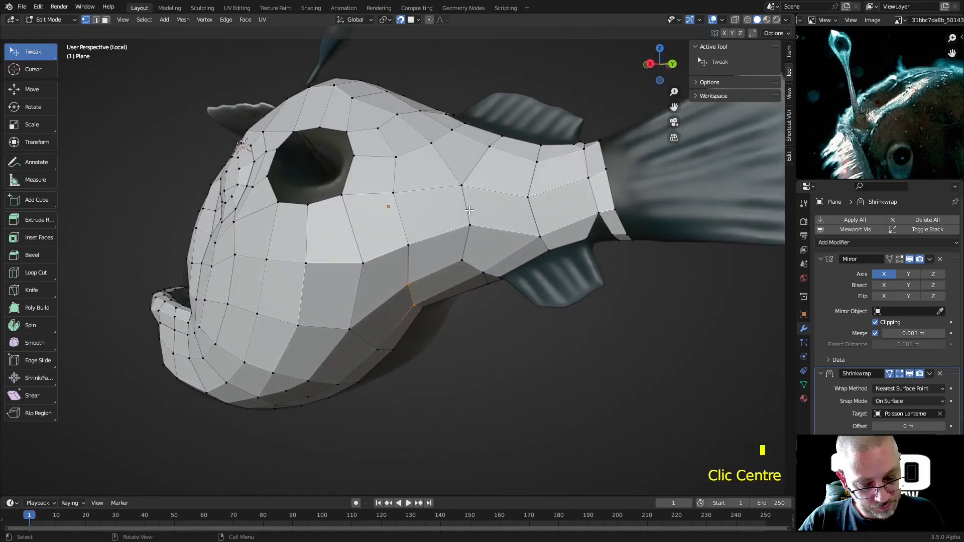
drag(459, 182, 465, 179)
middle_drag(465, 179, 369, 211)
drag(346, 234, 384, 207)
middle_drag(384, 207, 466, 110)
scroll(466, 110, up, 2)
drag(465, 111, 440, 123)
middle_drag(444, 123, 482, 151)
drag(576, 163, 572, 159)
middle_drag(573, 159, 445, 110)
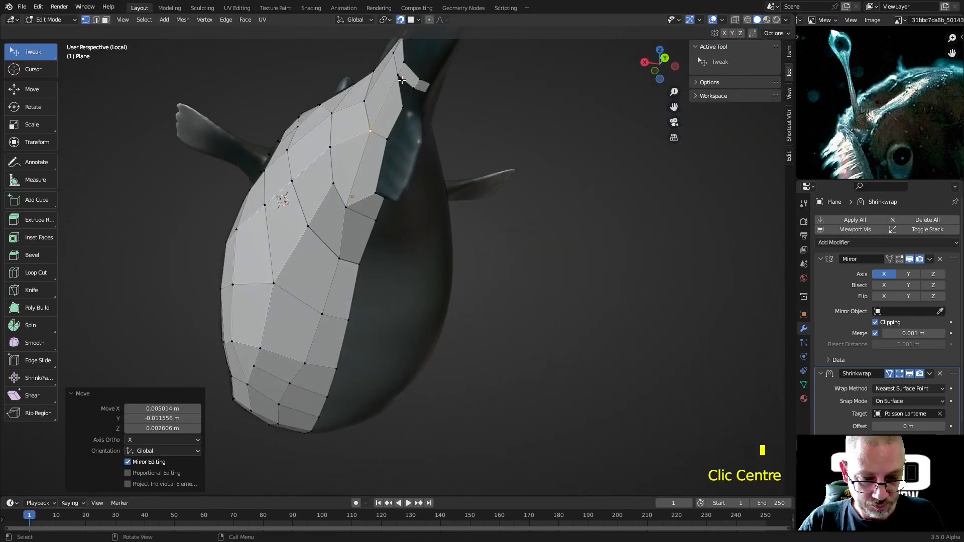
Step: Fill the gap between the lower strip and the tail ring with a face and place its free vertex by the lower fin
middle_drag(402, 80, 409, 82)
click(419, 85)
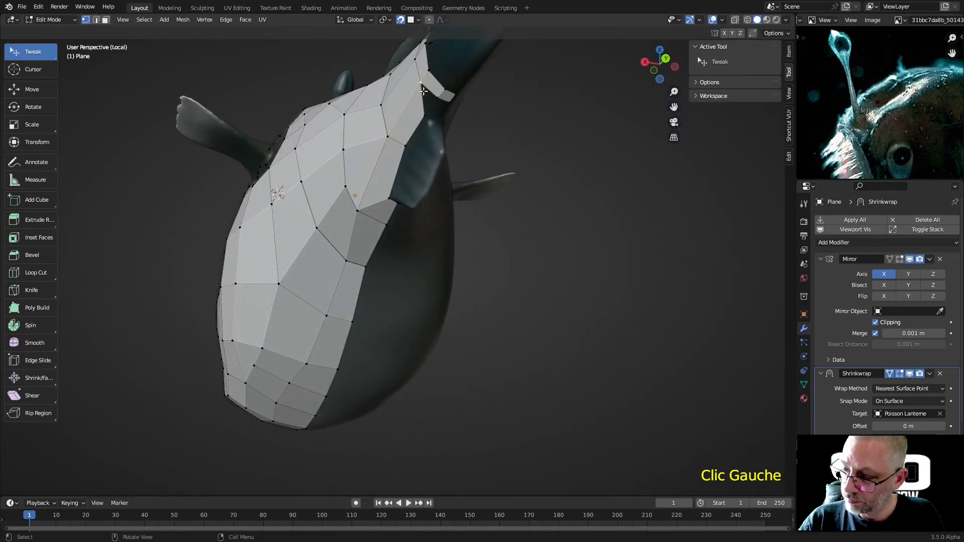
key(c)
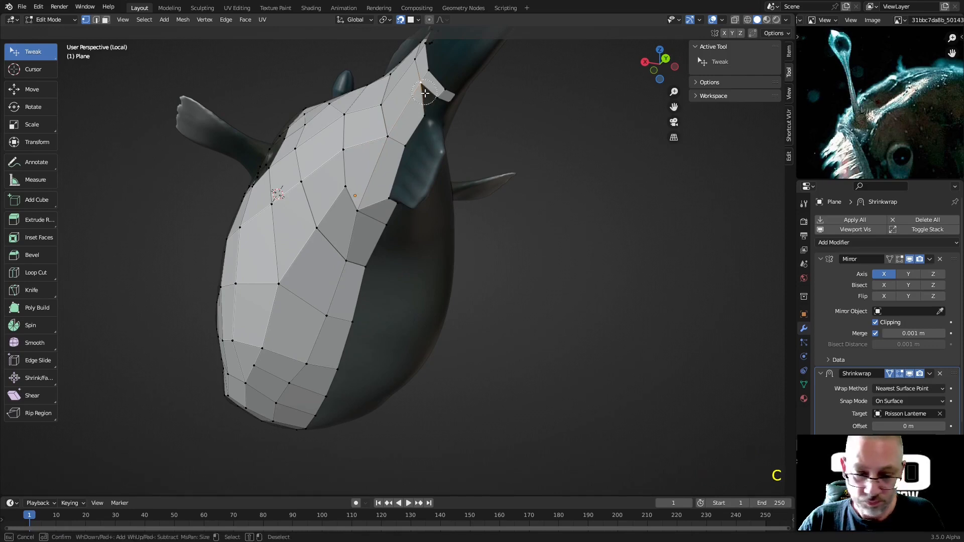
key(Escape)
key(f)
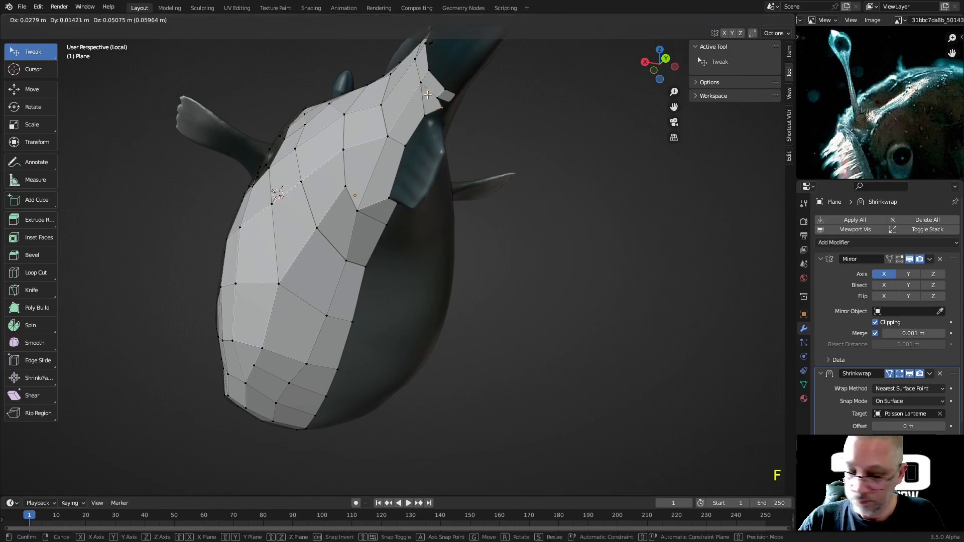
click(420, 105)
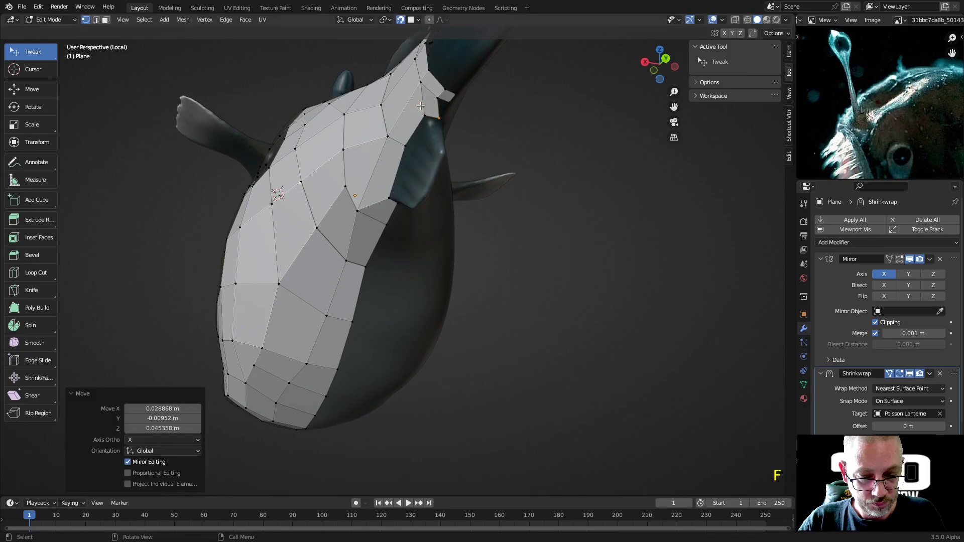
Step: Delete the tail ring's lowest face and reposition the ring's lower corner and side vertices
click(449, 96)
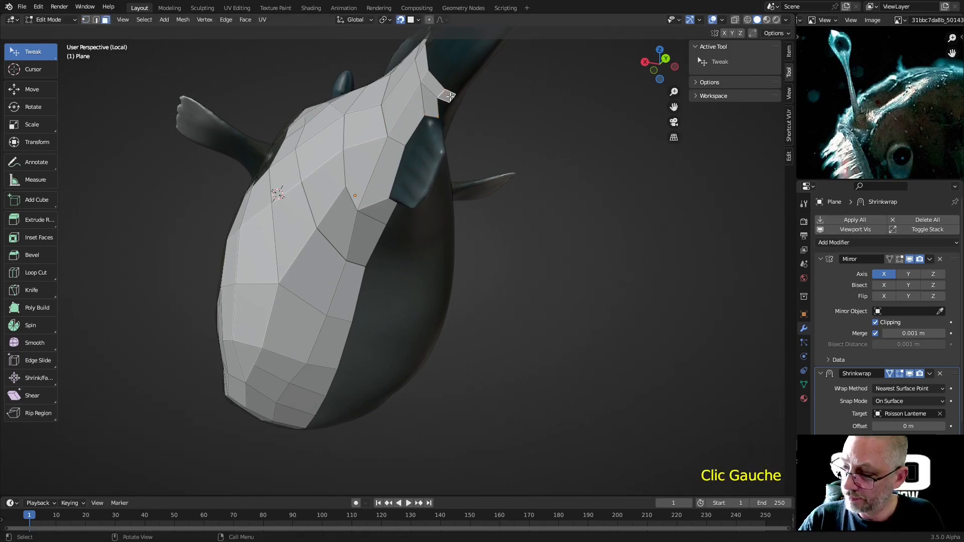
key(x)
click(450, 97)
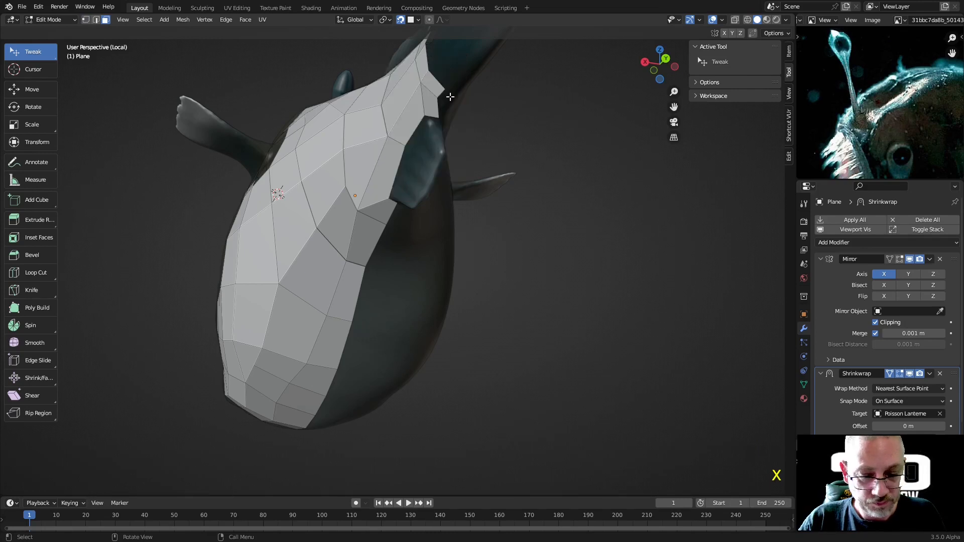
mouse_move(443, 89)
mouse_down()
mouse_move(444, 121)
mouse_move(422, 86)
mouse_move(424, 95)
mouse_move(438, 83)
mouse_up()
middle_drag(444, 90, 500, 134)
scroll(542, 199, down, 1)
middle_drag(545, 202, 556, 208)
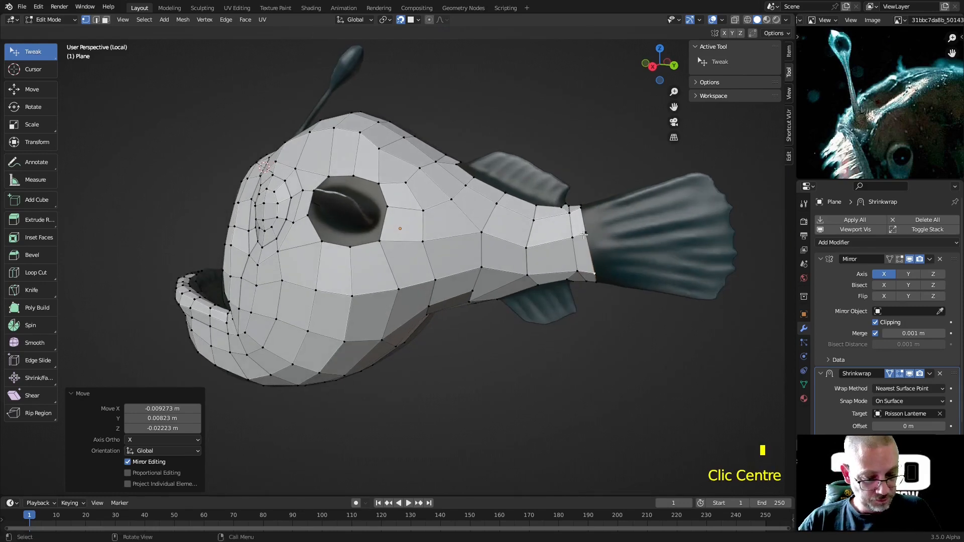
drag(584, 234, 572, 237)
middle_drag(572, 236, 561, 263)
scroll(592, 360, up, 2)
middle_drag(592, 360, 554, 309)
scroll(557, 336, down, 1)
click(540, 296)
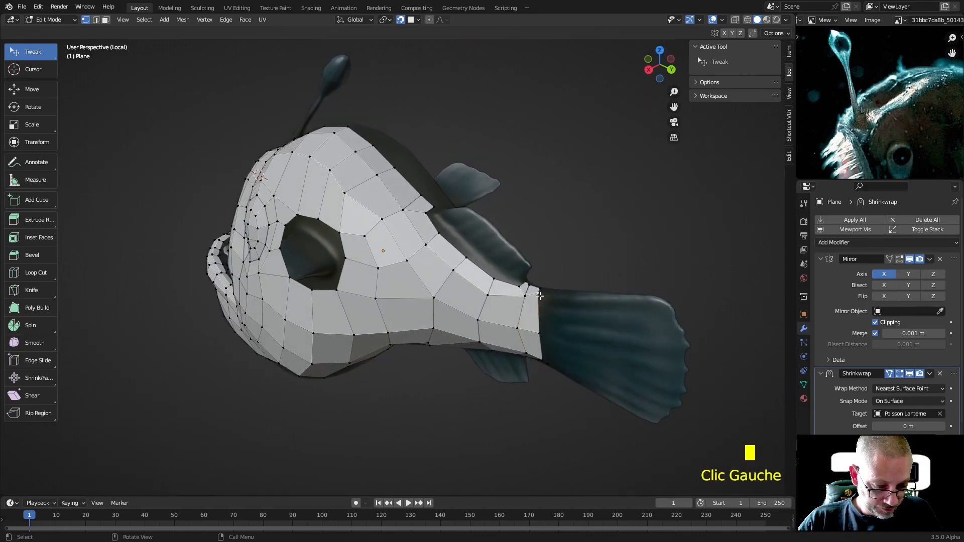
shift+click(546, 356)
click(533, 285)
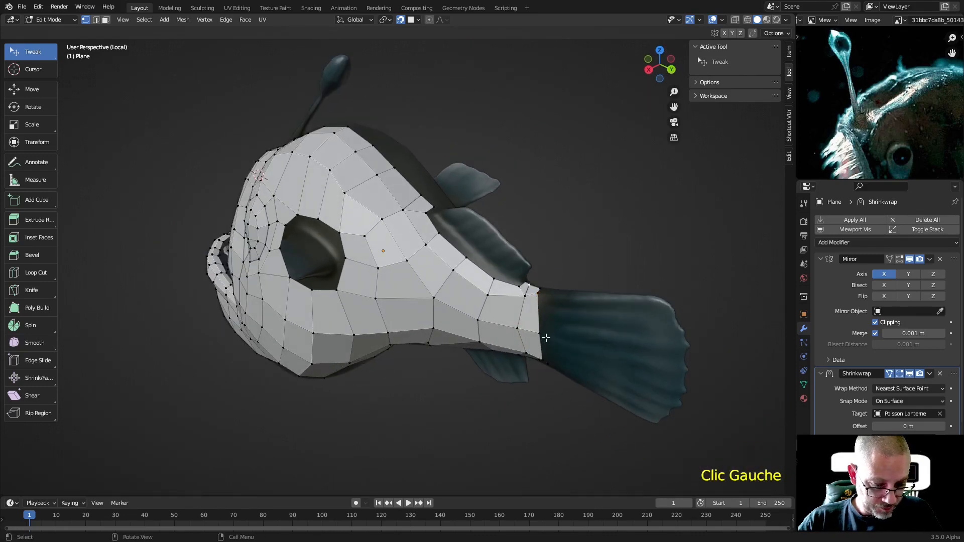
click(538, 297)
ctrl+click(542, 351)
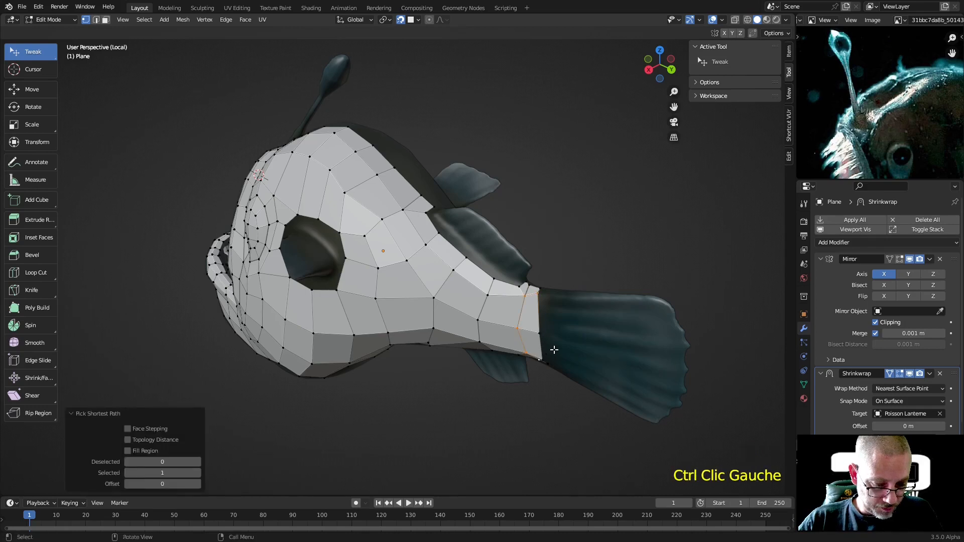
click(536, 297)
ctrl+click(555, 357)
Step: Extrude the tail ring's rear edge across the tail fin and place the new vertices near the fin's outer edge
middle_drag(555, 357, 570, 269)
click(564, 237)
click(574, 252)
middle_drag(561, 197, 598, 216)
ctrl+click(569, 223)
key(e)
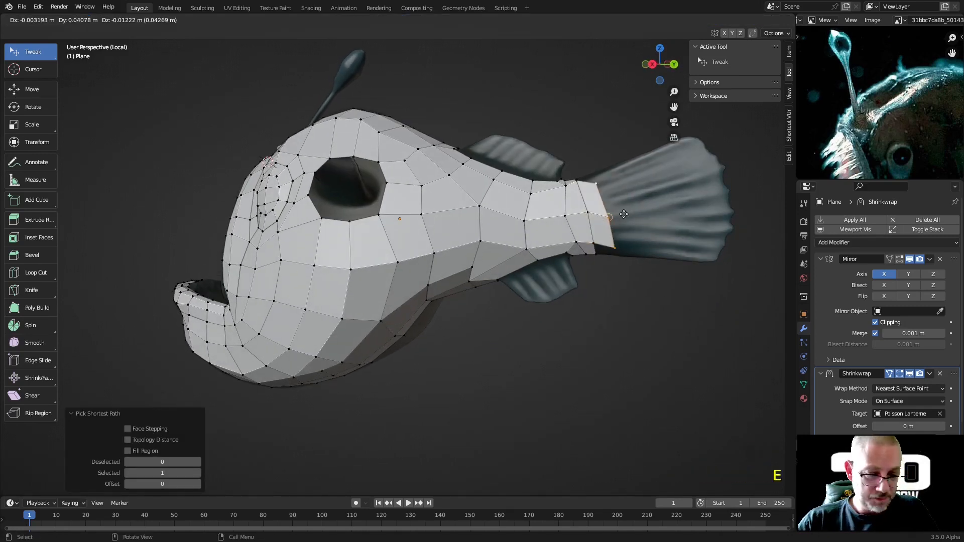
click(707, 177)
click(714, 212)
drag(711, 211, 712, 260)
drag(704, 176, 685, 206)
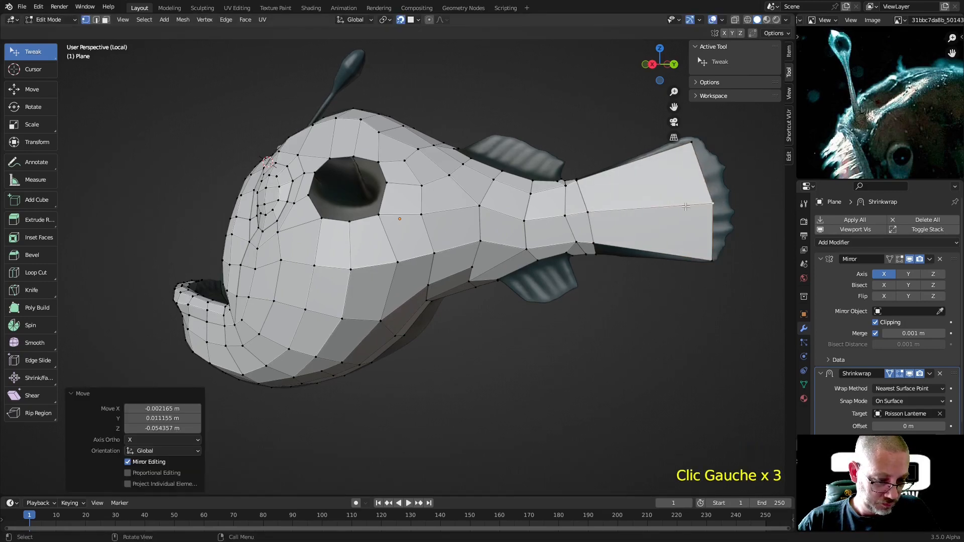
Step: Adjust the vertices around the tail ring and move the tail fin's middle end vertex outward toward the fin's edge
drag(585, 213, 582, 211)
middle_drag(582, 211, 527, 217)
scroll(494, 199, up, 2)
drag(509, 169, 550, 172)
scroll(550, 172, down, 2)
middle_drag(550, 172, 680, 227)
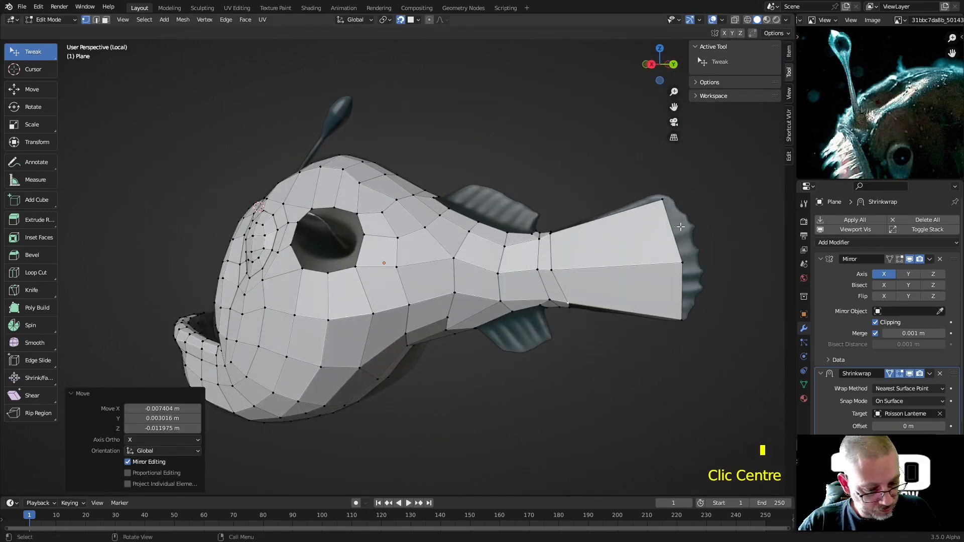
drag(679, 262, 694, 251)
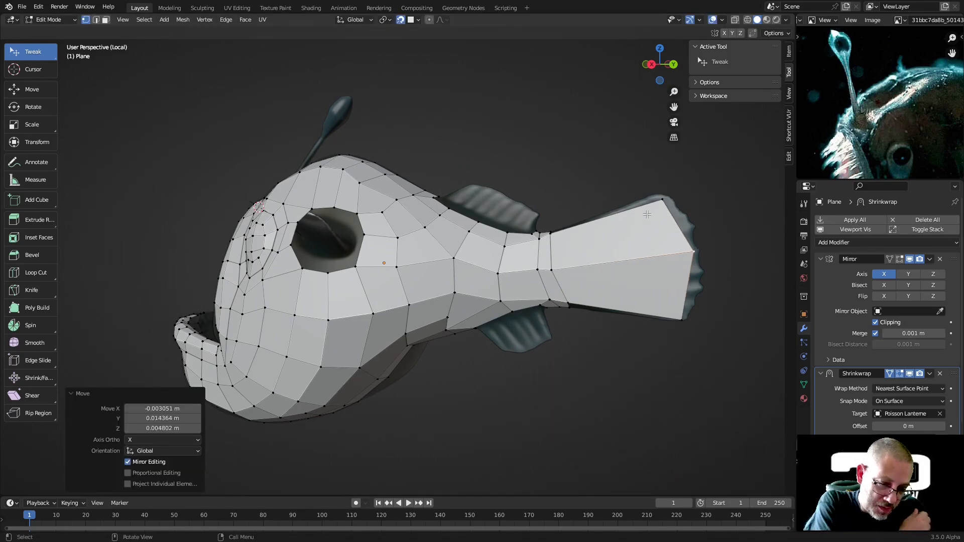
middle_drag(587, 250, 621, 283)
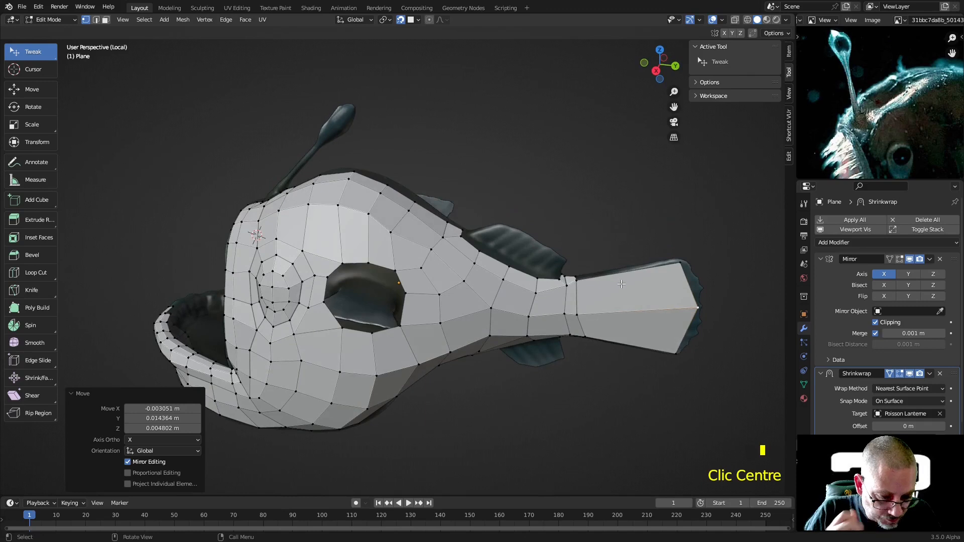
Step: Add three evenly spaced edge loops across the large faces of the tail fin
key(ctrl+r)
scroll(628, 295, up, 2)
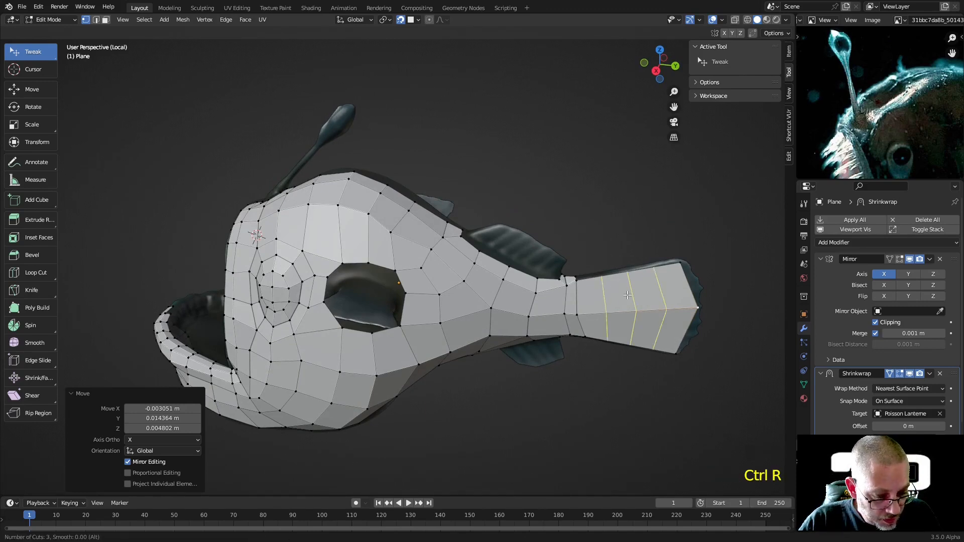
click(627, 296)
right_click(626, 295)
click(661, 184)
middle_drag(661, 184, 623, 198)
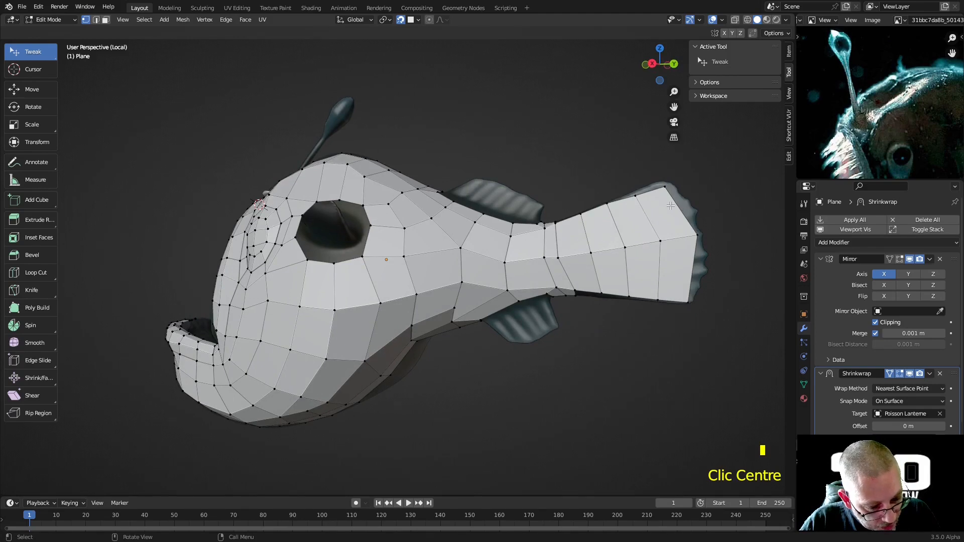
Step: Bevel the lengthwise middle edges of the tail fin with one segment, about 0.041 m wide
click(617, 249)
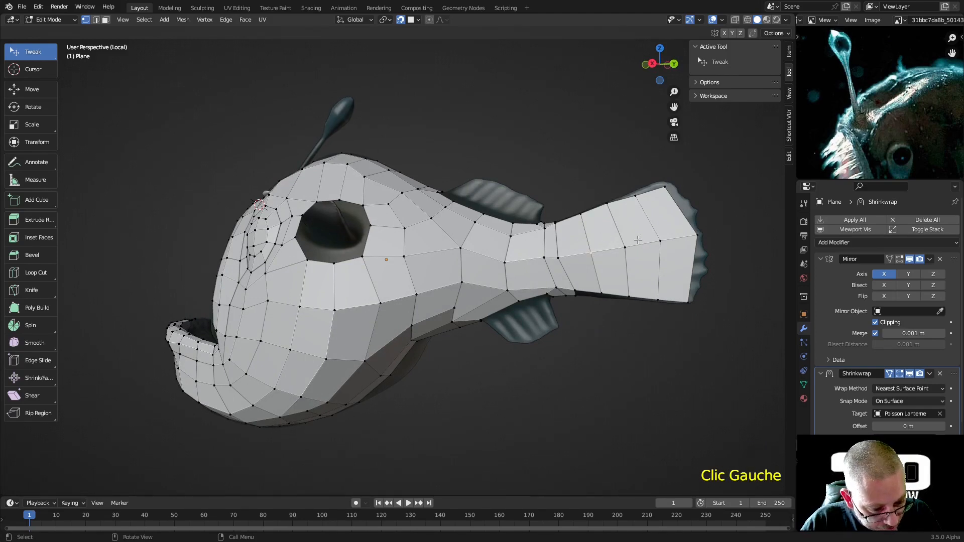
click(615, 250)
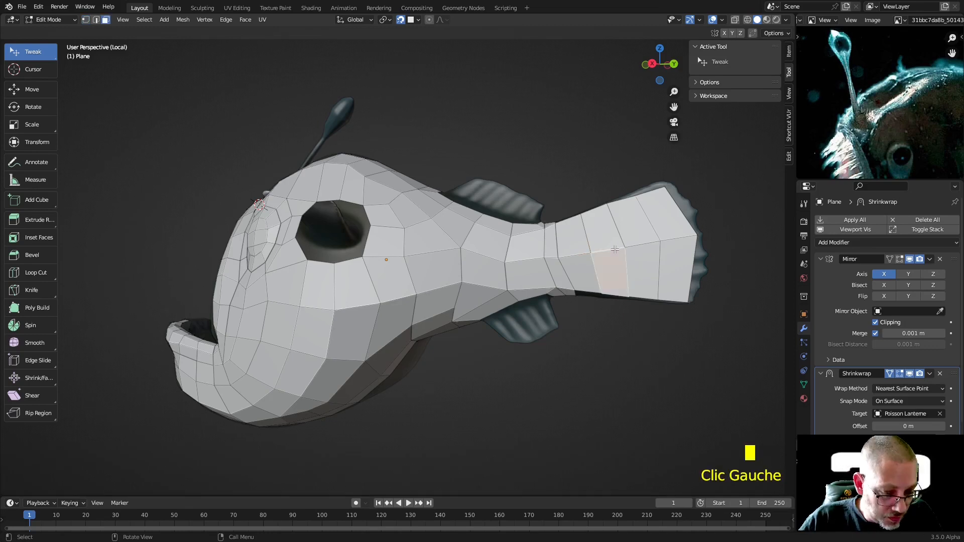
key(2)
click(619, 246)
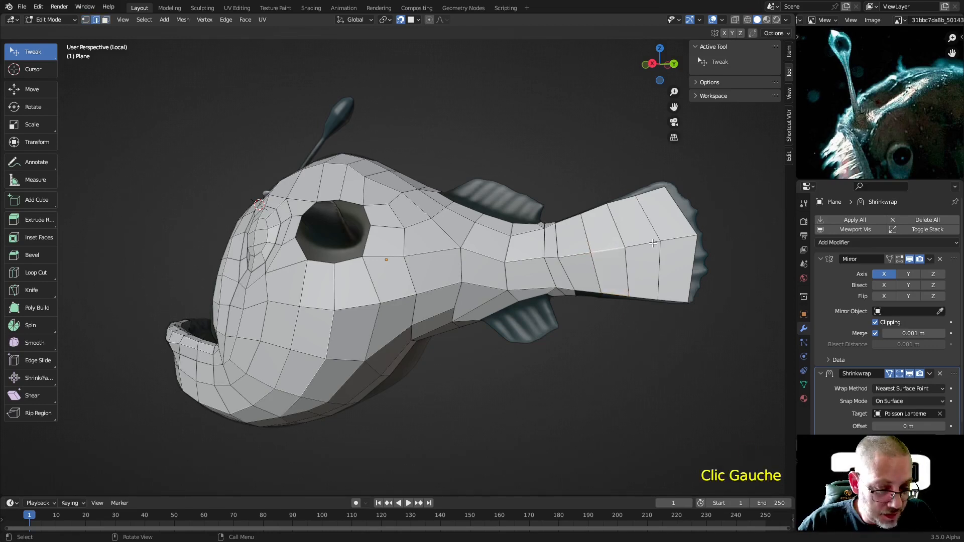
ctrl+click(671, 239)
key(ctrl+b)
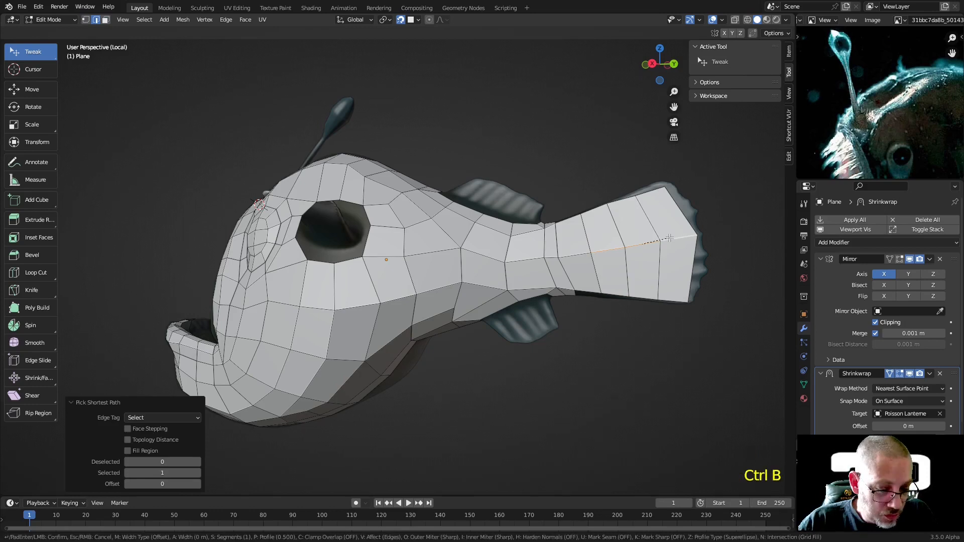
click(689, 261)
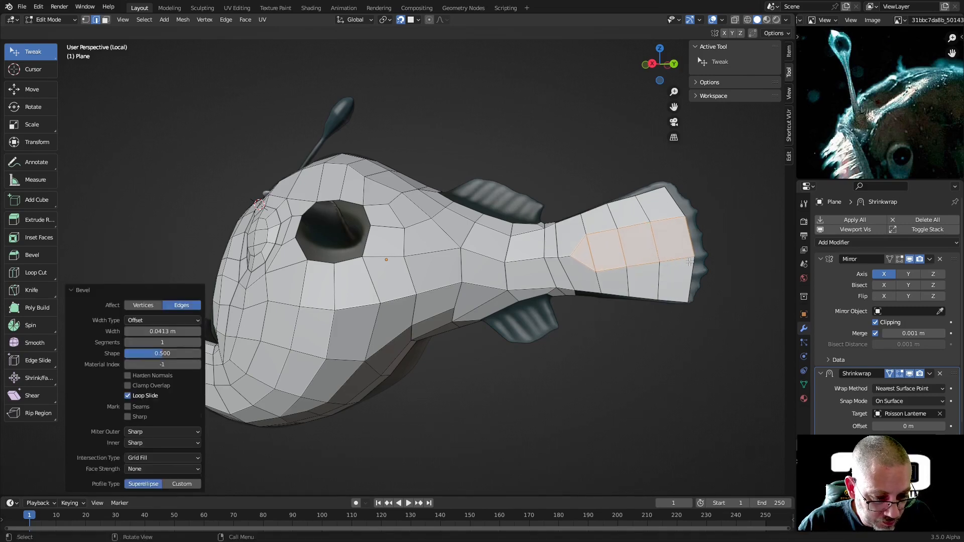
Step: Merge the pointed end vertex of the bevelled strip into the neighbouring tail-base vertex using At Last
click(701, 199)
middle_drag(715, 222, 588, 271)
scroll(616, 280, up, 2)
key(1)
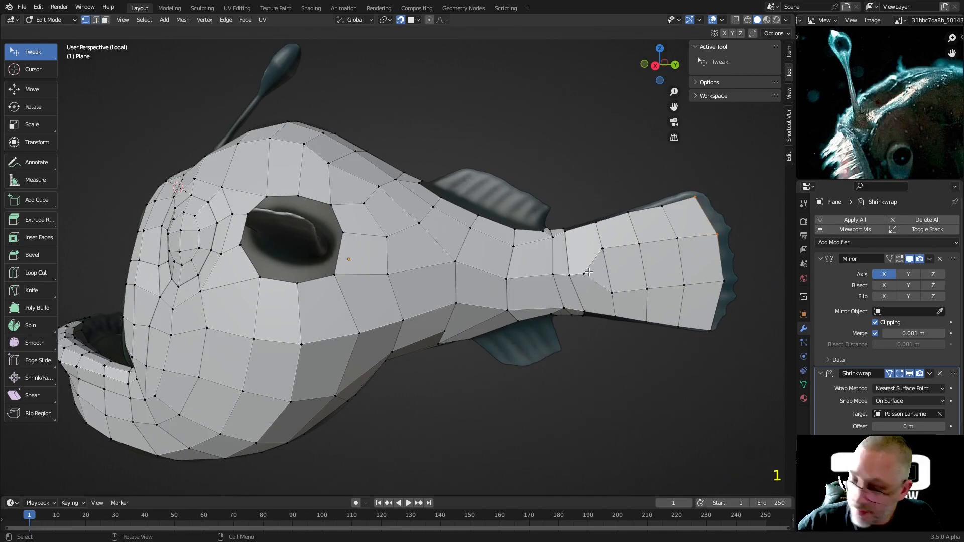
click(585, 274)
shift+click(571, 275)
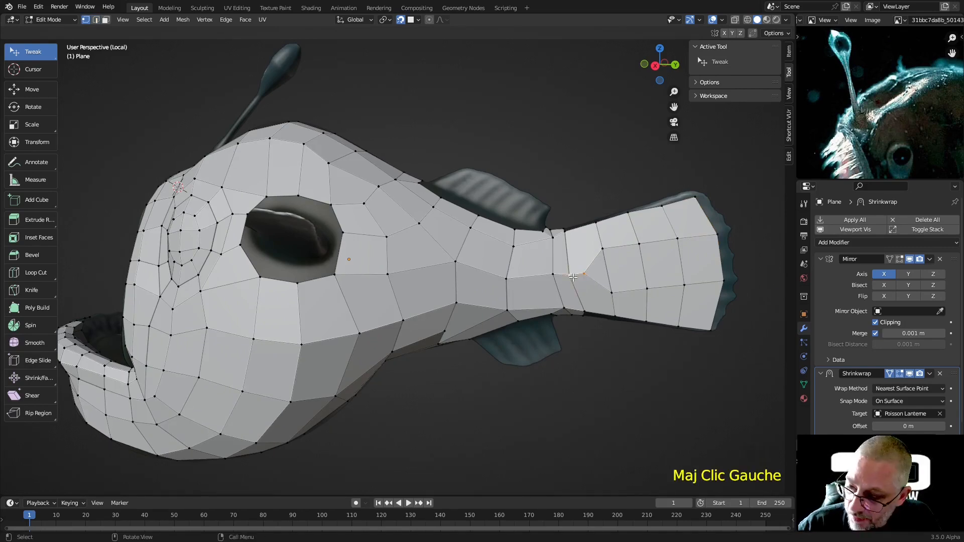
key(m)
click(574, 277)
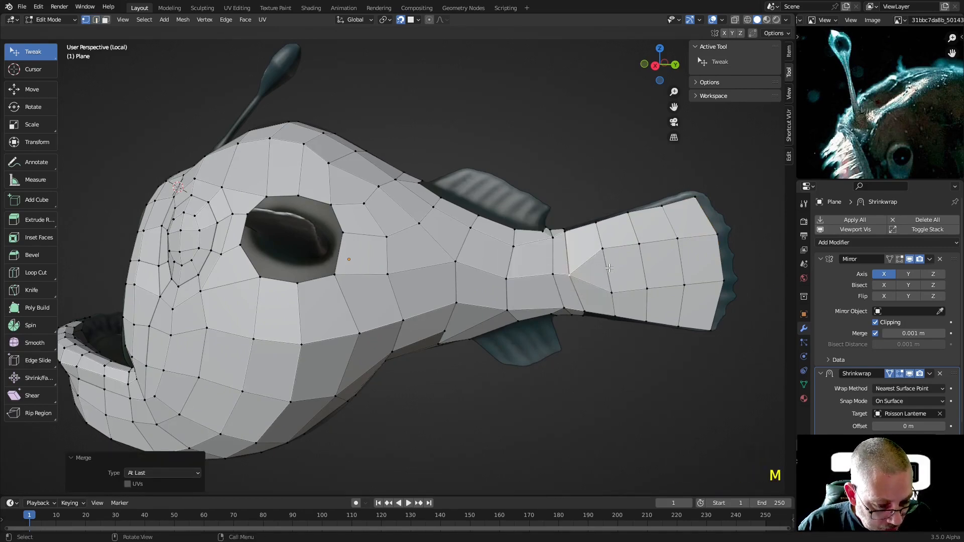
Step: Add an edge loop lengthwise through the bevelled strip and nudge the vertices around its front end to even out the faces
key(ctrl+r)
click(613, 268)
drag(613, 269, 619, 269)
middle_drag(618, 270, 586, 267)
drag(592, 273, 589, 270)
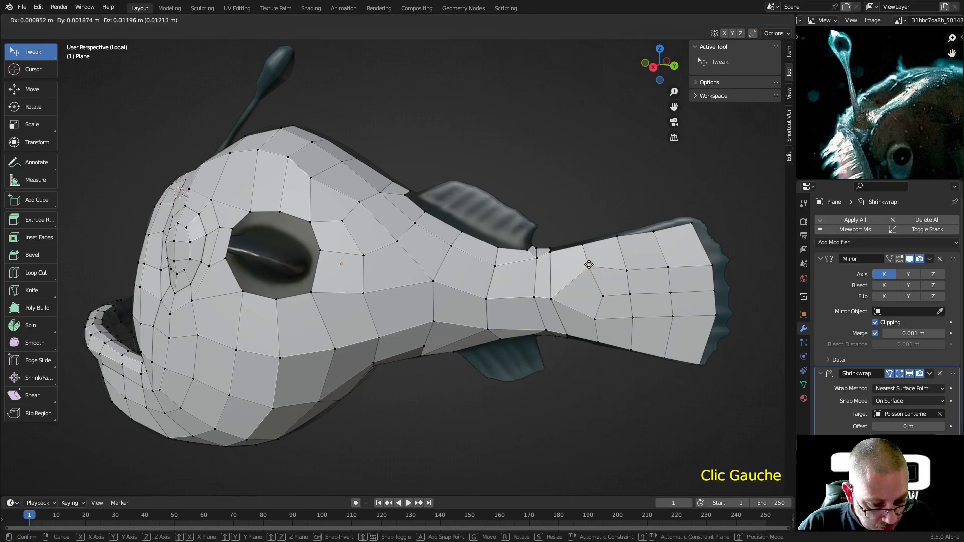
drag(596, 319, 597, 324)
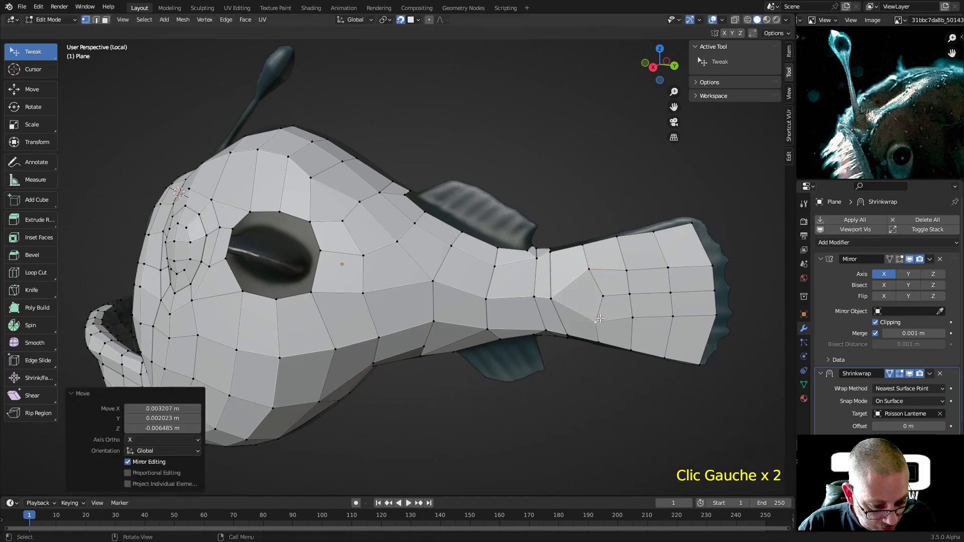
Step: Reposition the vertices along the tail fin and its base to even out the new topology
middle_drag(601, 319, 605, 297)
shift+middle_drag(665, 265, 572, 286)
drag(610, 293, 484, 291)
middle_drag(485, 292, 517, 265)
drag(524, 276, 608, 264)
drag(548, 242, 555, 238)
drag(584, 234, 584, 231)
middle_drag(583, 231, 583, 229)
Step: Fill a new face along the underside of the tail, continuing from the border edge behind the ventral fin
click(470, 240)
scroll(485, 248, up, 3)
shift+middle_drag(516, 242, 430, 188)
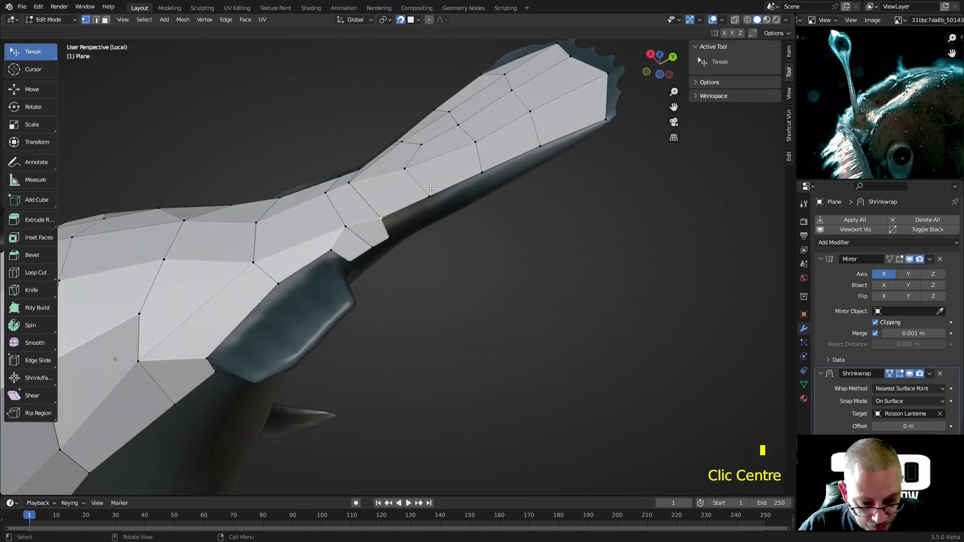
key(f)
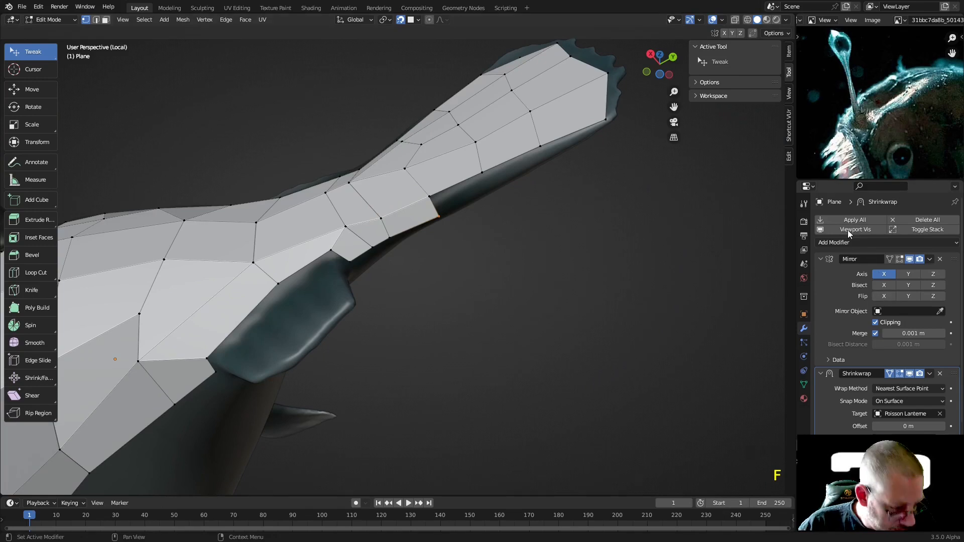
Step: Show the mirrored half in edit mode and continue filling the underside strip of faces to the tail fin's end
click(892, 257)
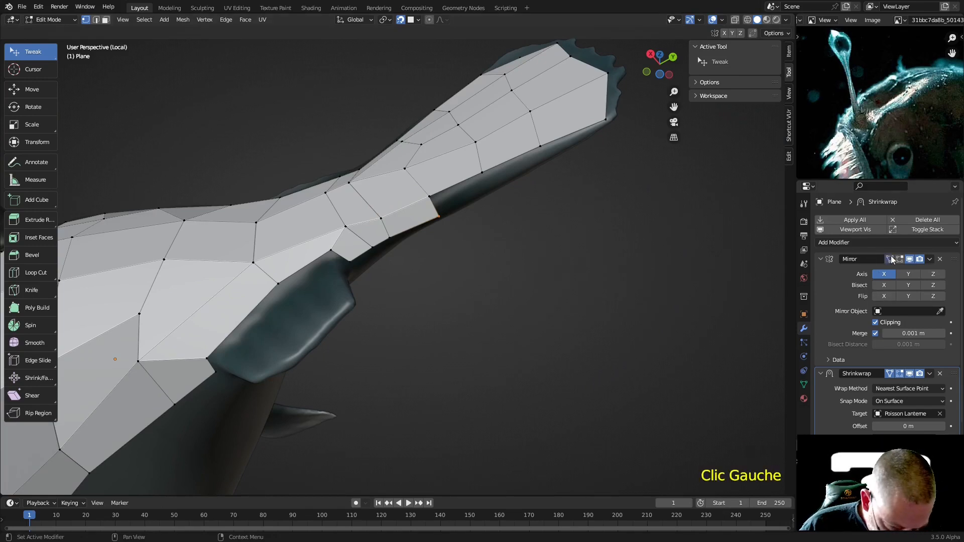
click(900, 259)
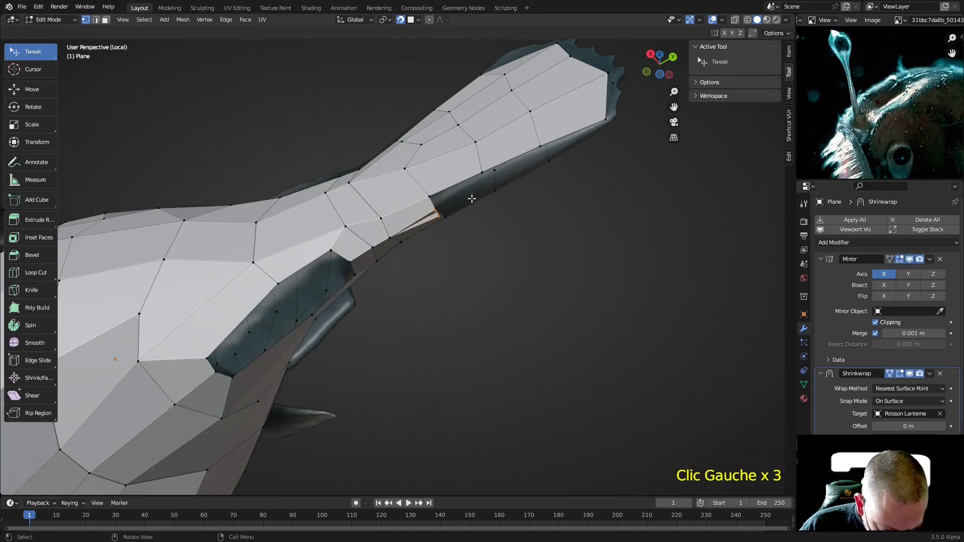
middle_drag(472, 199, 446, 196)
drag(415, 196, 457, 167)
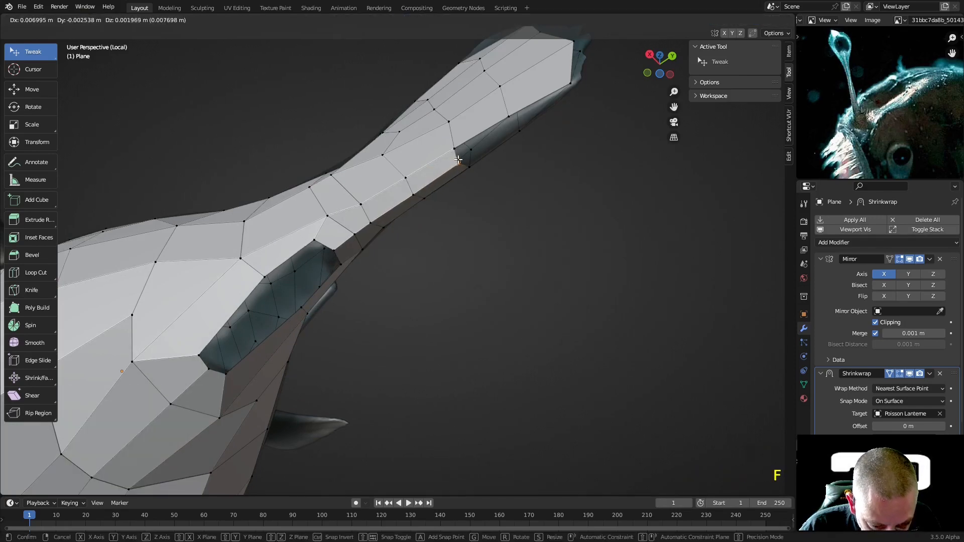
click(458, 156)
click(455, 147)
key(f)
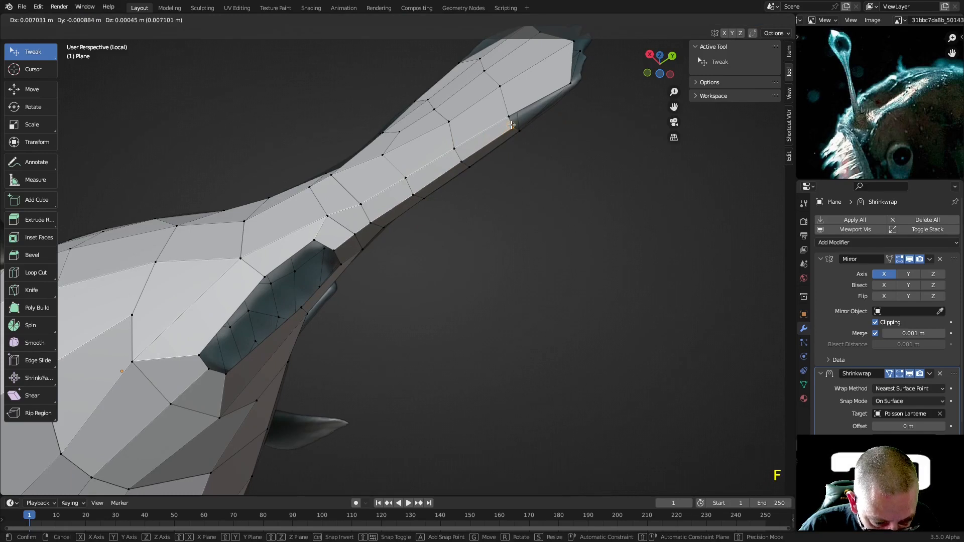
click(511, 125)
click(510, 119)
key(f)
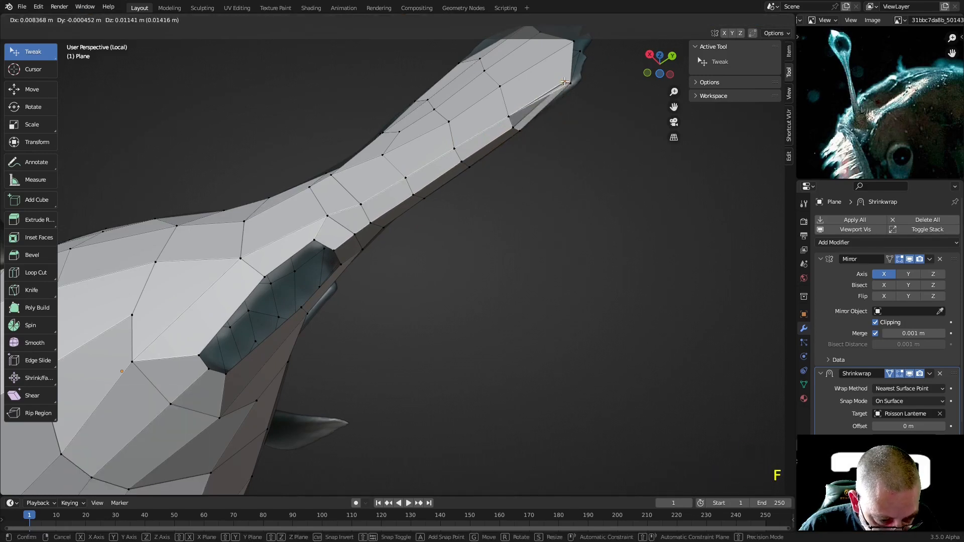
click(573, 92)
Step: Fill a strip of faces along the tail's upper border, from behind the dorsal fin opening towards the fin tip
middle_drag(575, 92, 379, 268)
scroll(602, 349, up, 3)
scroll(414, 318, up, 2)
click(413, 334)
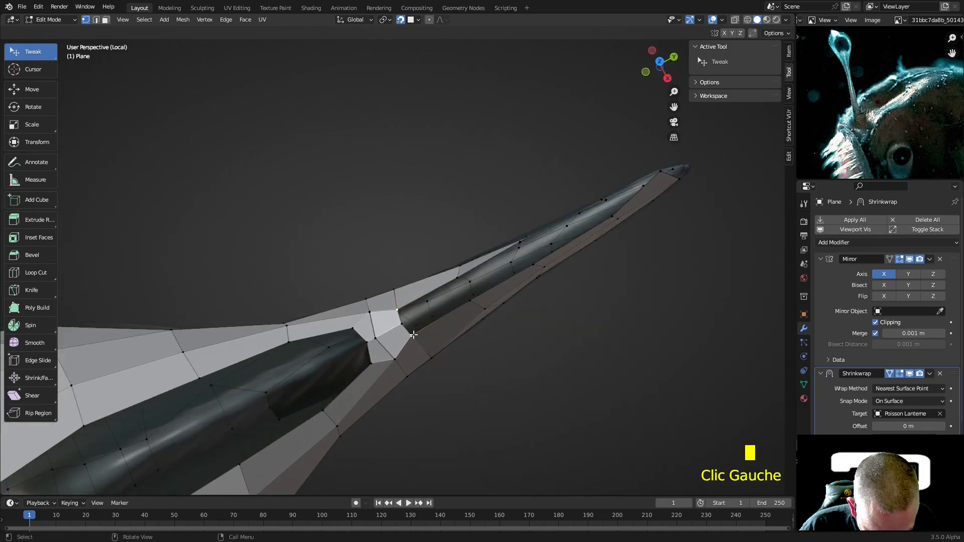
key(f)
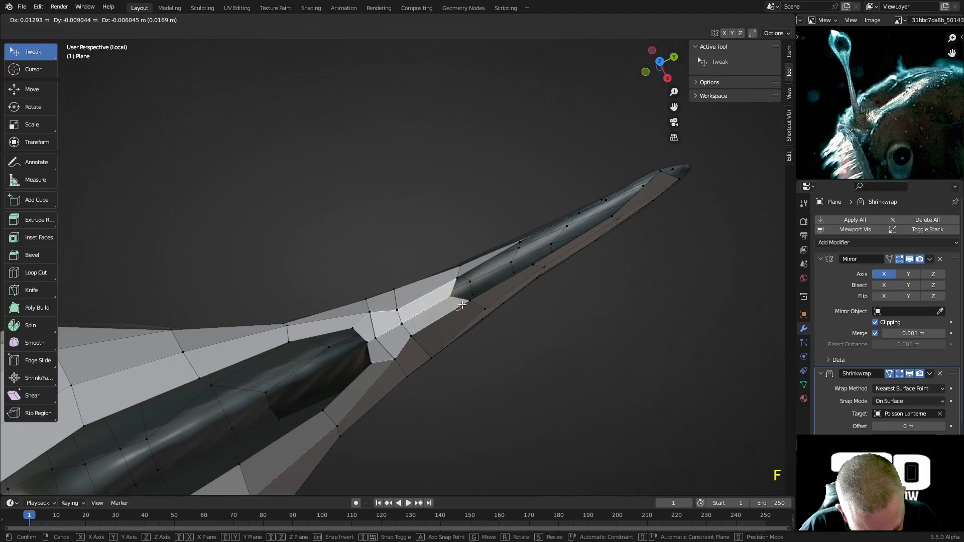
click(467, 292)
click(472, 299)
key(f)
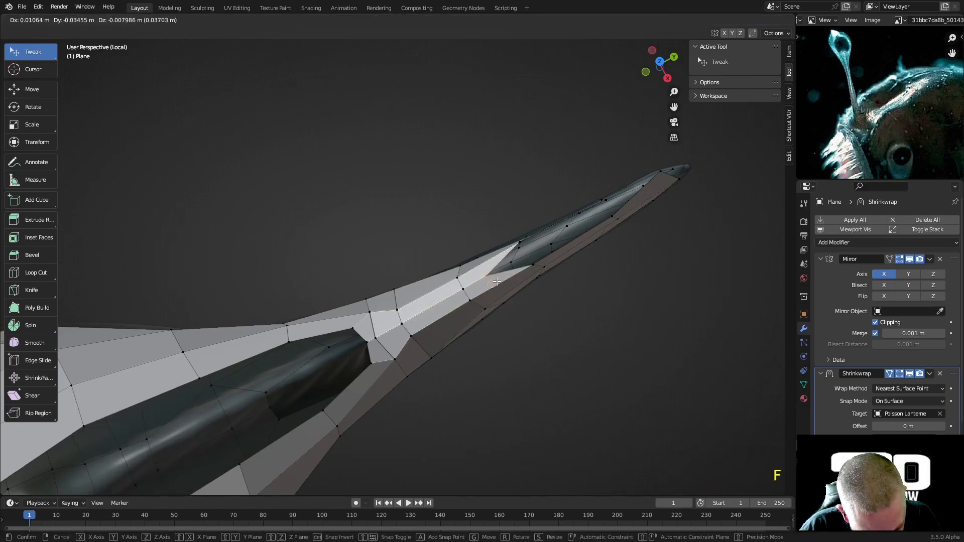
click(528, 257)
click(534, 264)
key(f)
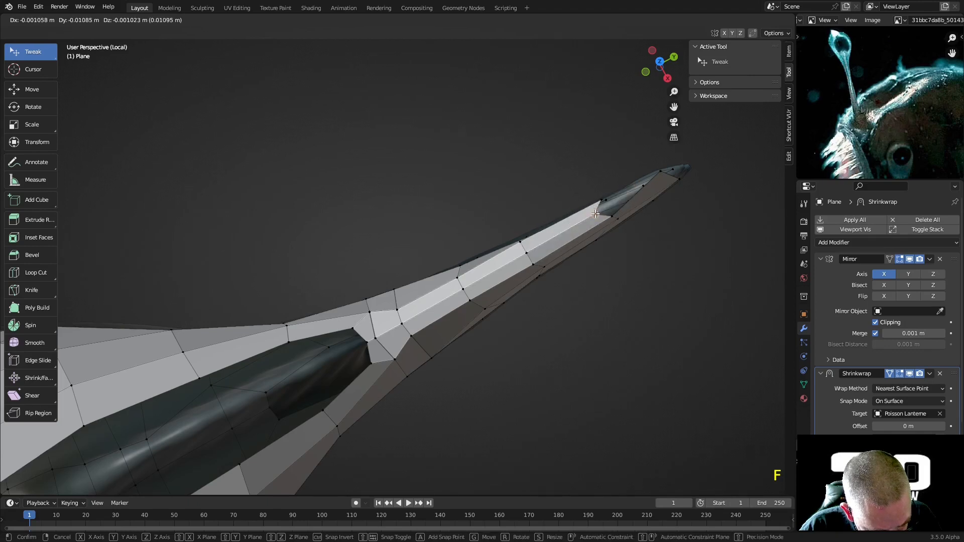
click(605, 203)
Step: Shift the upper corner vertex at the free end of the tail fin slightly downward
middle_drag(610, 202, 677, 286)
drag(717, 374, 714, 384)
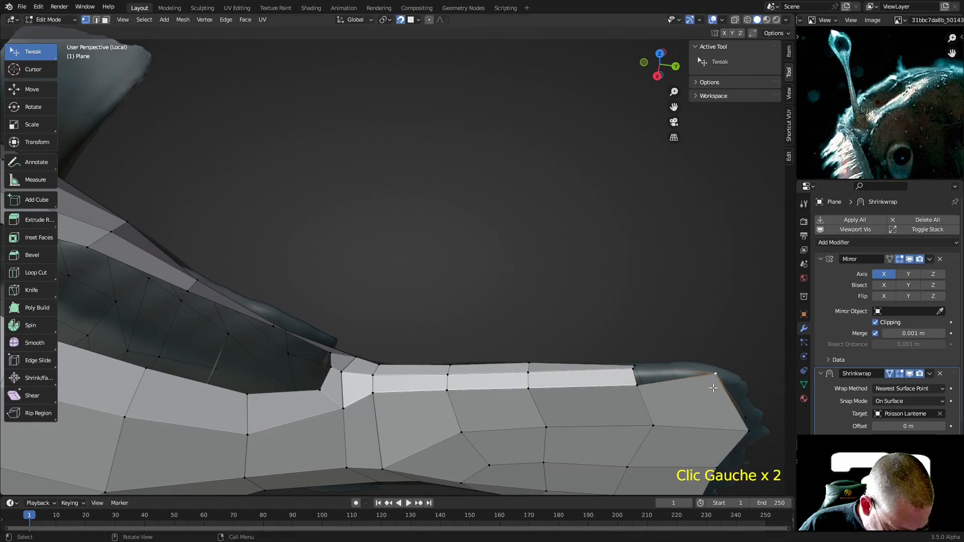
scroll(649, 357, down, 3)
middle_drag(650, 357, 533, 276)
Step: Switch off Mirror clipping to pull the stuck tail vertices off the mirror plane, and switch clipping back on
click(875, 323)
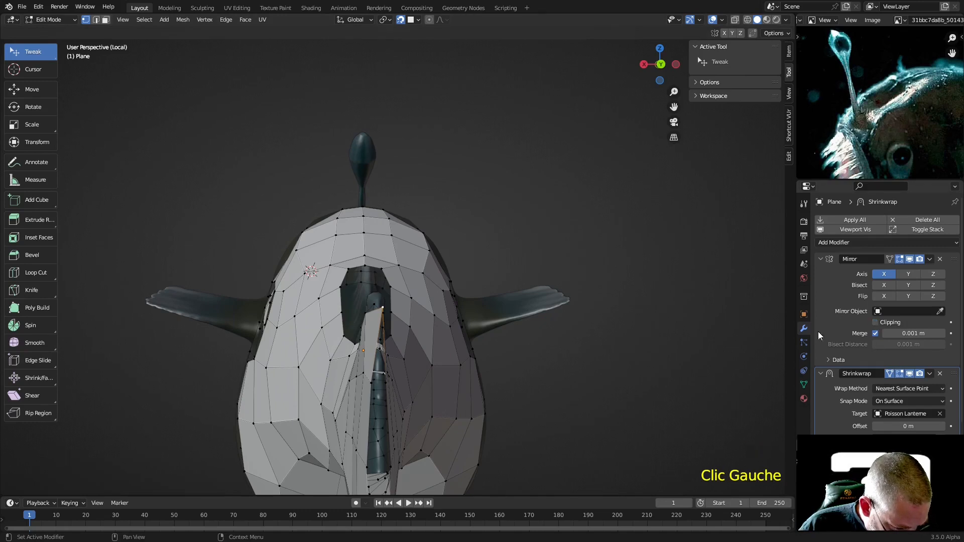
middle_drag(435, 310, 554, 314)
drag(560, 321, 562, 329)
middle_drag(543, 317, 558, 304)
drag(572, 227, 566, 213)
shift+middle_drag(566, 213, 466, 238)
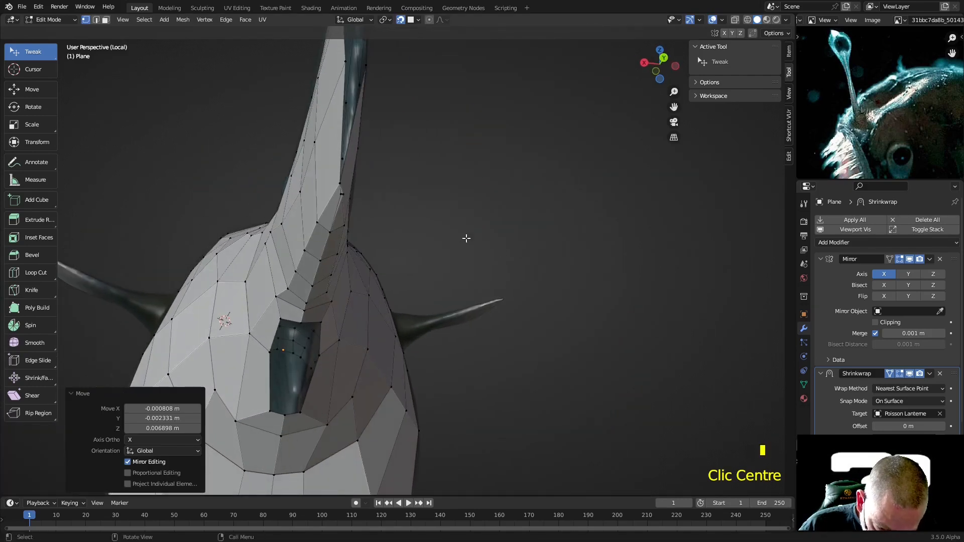
drag(338, 183, 337, 181)
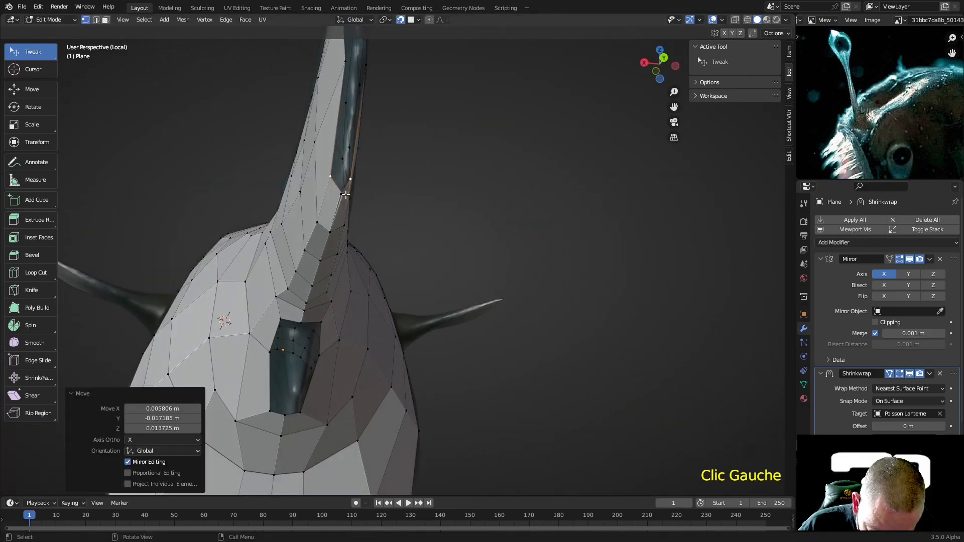
click(874, 322)
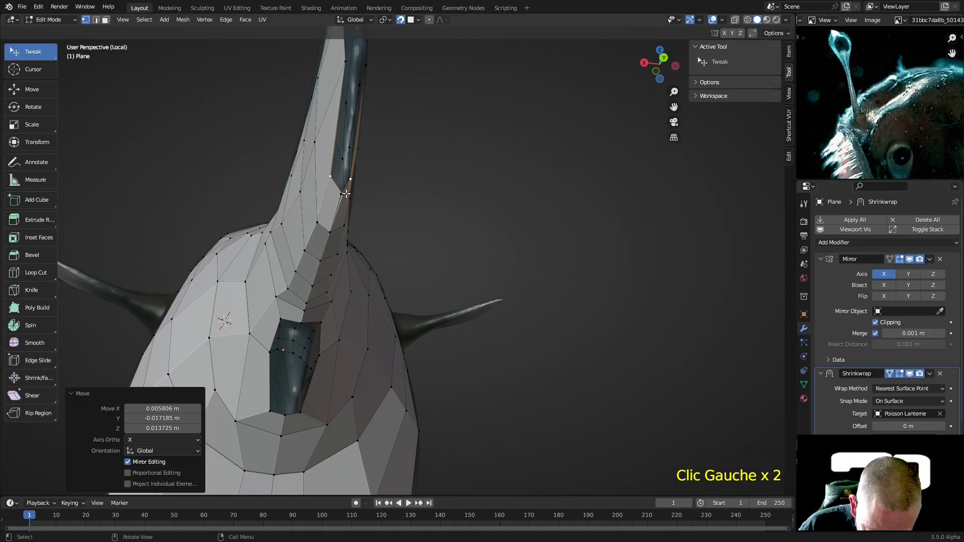
drag(346, 194, 346, 193)
Step: Move the lower corner vertex at the tail fin's end outward to match the sculpted fin outline
middle_drag(346, 193, 631, 338)
scroll(613, 338, down, 1)
mouse_move(610, 320)
mouse_down()
mouse_move(626, 317)
mouse_move(626, 329)
mouse_up()
scroll(626, 328, up, 1)
shift+middle_drag(626, 328, 561, 313)
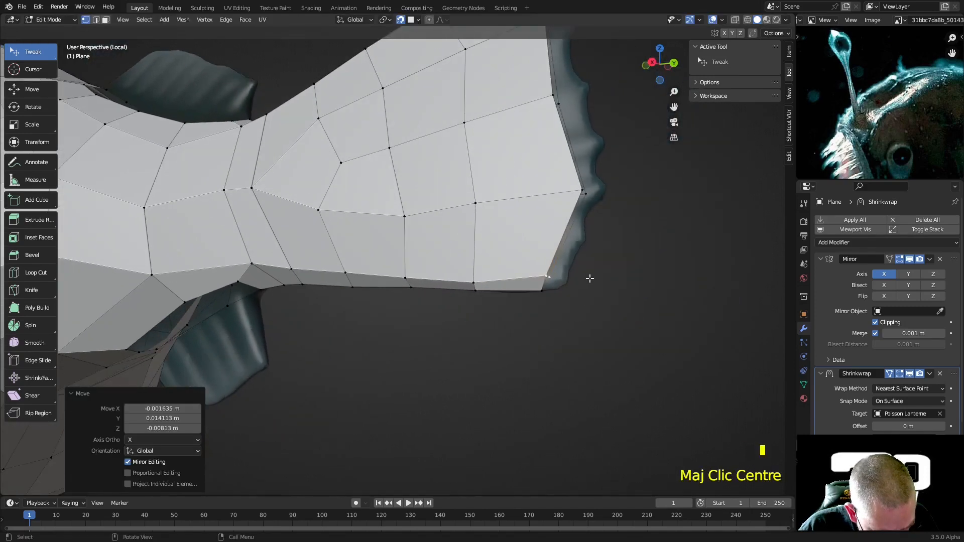
Step: Fill the last face of the tail's upper strip and place its outer vertex at the fin tip
middle_drag(589, 278, 577, 236)
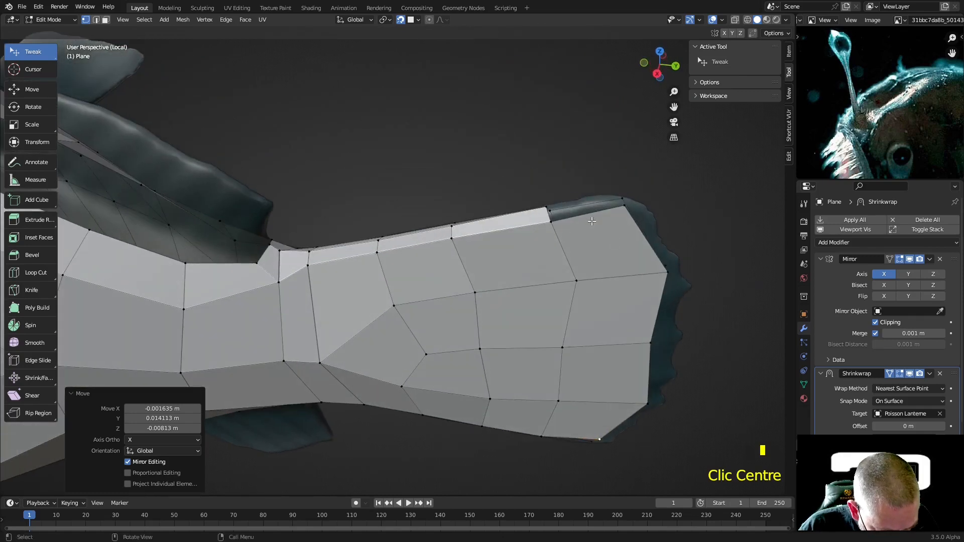
click(551, 219)
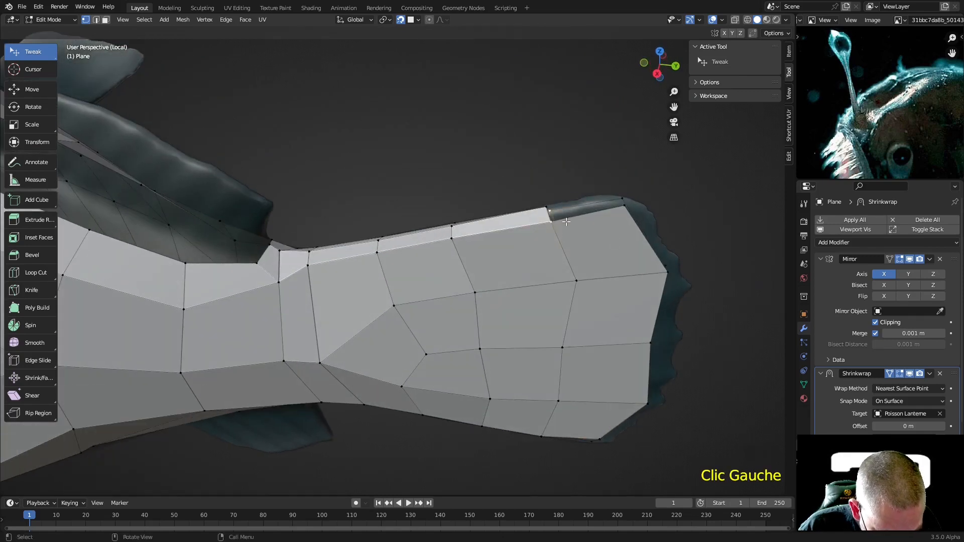
key(f)
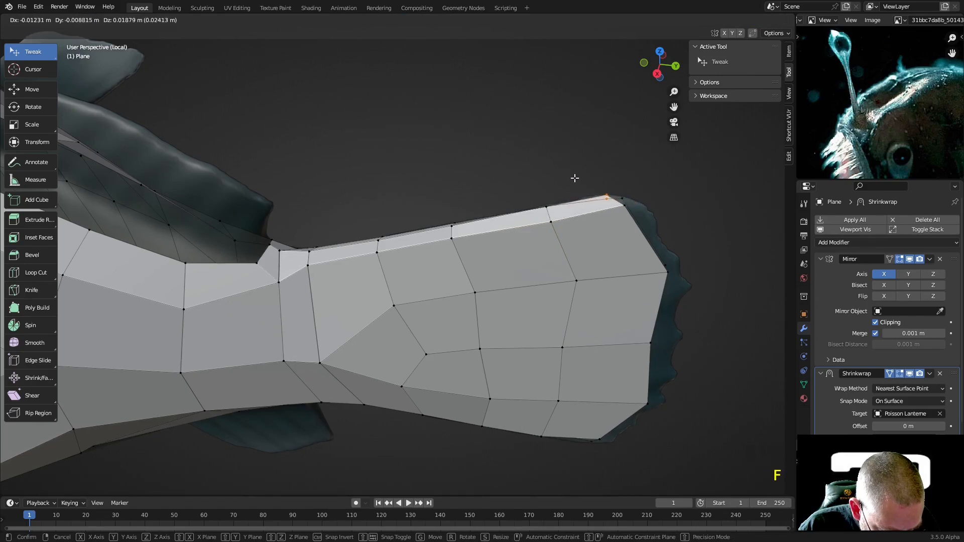
click(614, 206)
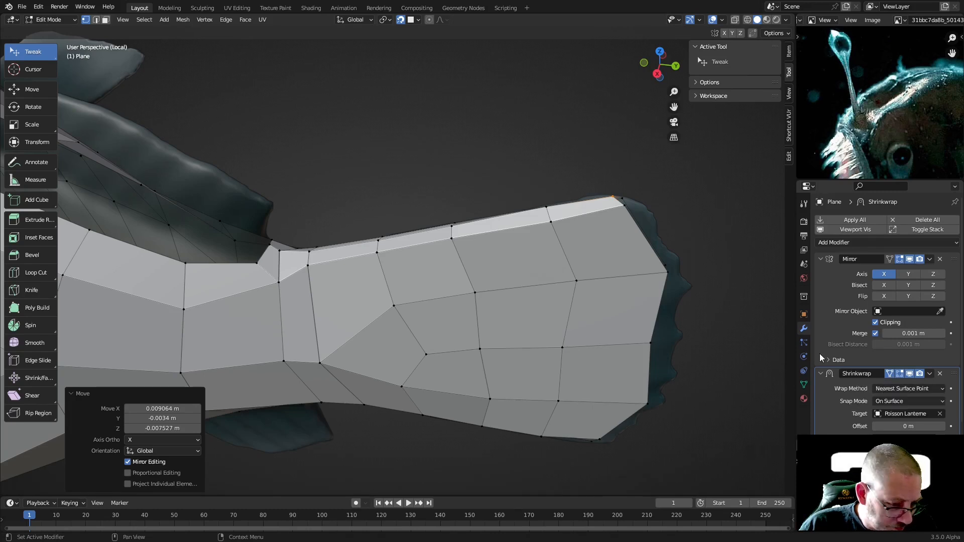
Step: Reposition the side vertices of the narrow tail base, between the dorsal and ventral fins, to even out the quads
scroll(635, 278, down, 2)
middle_drag(637, 277, 643, 236)
scroll(384, 295, up, 2)
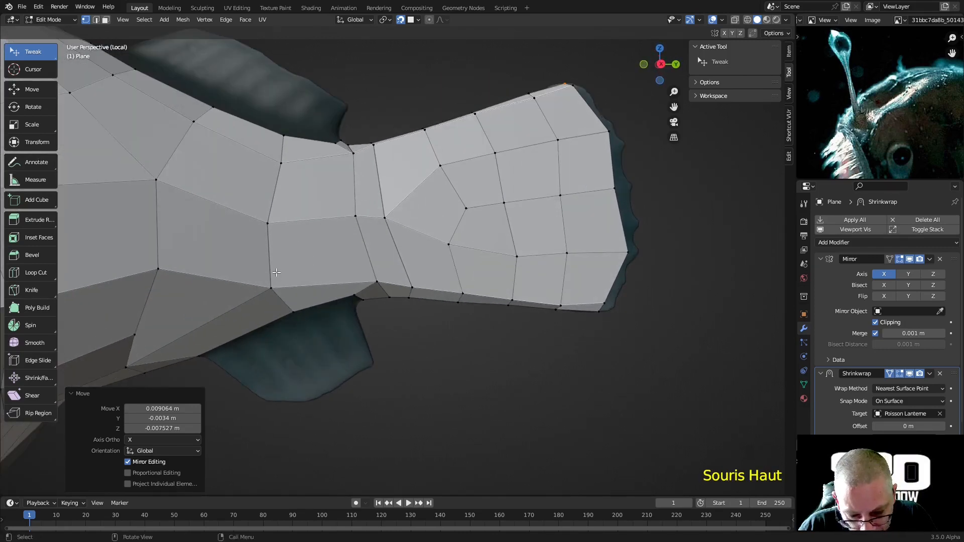
drag(286, 161, 293, 156)
drag(269, 224, 289, 214)
drag(355, 217, 351, 222)
drag(376, 282, 364, 278)
drag(271, 288, 295, 293)
Step: Slide the lower body vertex just ahead of the ventral fin backward towards the tail
middle_drag(295, 292, 294, 264)
scroll(295, 284, down, 1)
middle_drag(215, 238, 299, 259)
drag(277, 265, 309, 257)
middle_drag(310, 257, 323, 316)
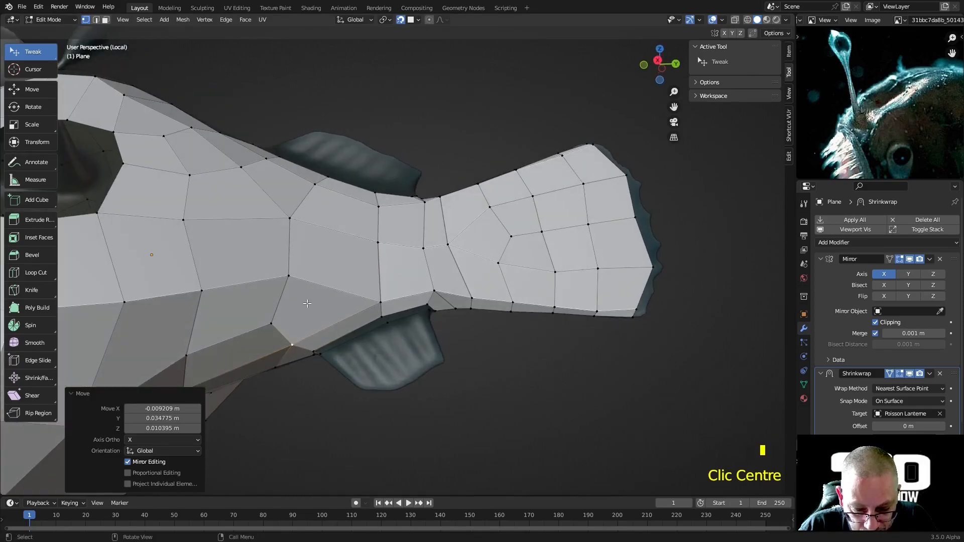
Step: Reposition the side and lower body vertices ahead of the ventral fin to even out the surrounding quads
scroll(307, 303, down, 2)
drag(329, 267, 344, 282)
drag(328, 235, 340, 240)
drag(262, 227, 285, 235)
middle_drag(285, 235, 318, 289)
drag(318, 284, 325, 291)
middle_drag(325, 290, 296, 217)
scroll(330, 260, up, 2)
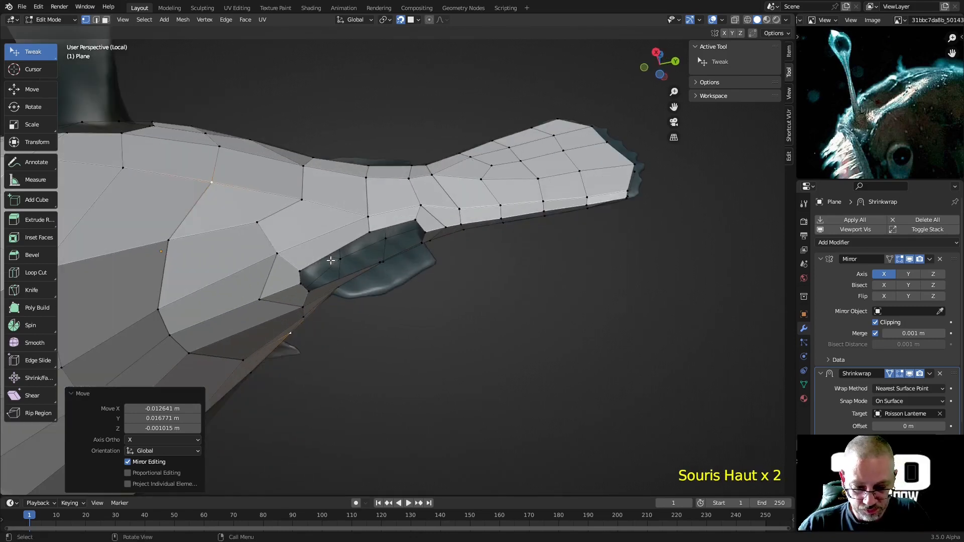
drag(273, 252, 270, 260)
middle_drag(305, 258, 379, 286)
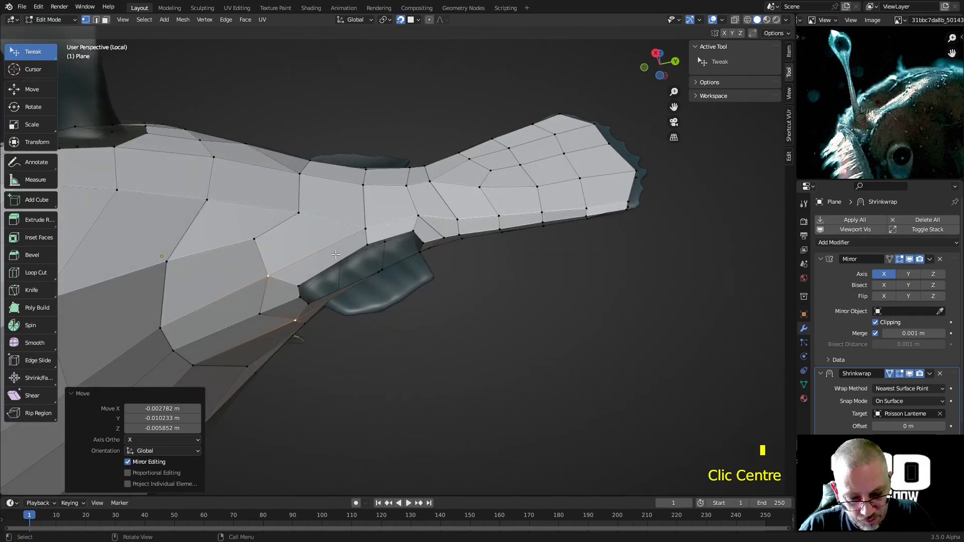
Step: Extrude the edges along the ventral fin's base down to the fin's lower outline
key(2)
click(357, 251)
middle_drag(390, 238, 413, 370)
key(e)
click(420, 395)
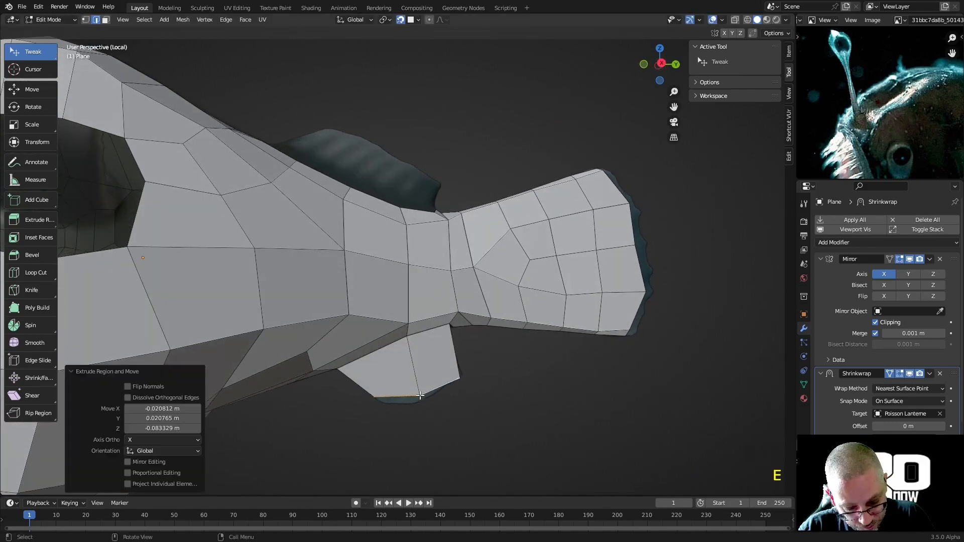
Step: Move the lower vertices of the extruded ventral fin faces to match the sculpted fin outline
key(1)
drag(373, 395, 420, 403)
drag(460, 377, 455, 370)
middle_drag(455, 371, 435, 202)
scroll(341, 245, up, 3)
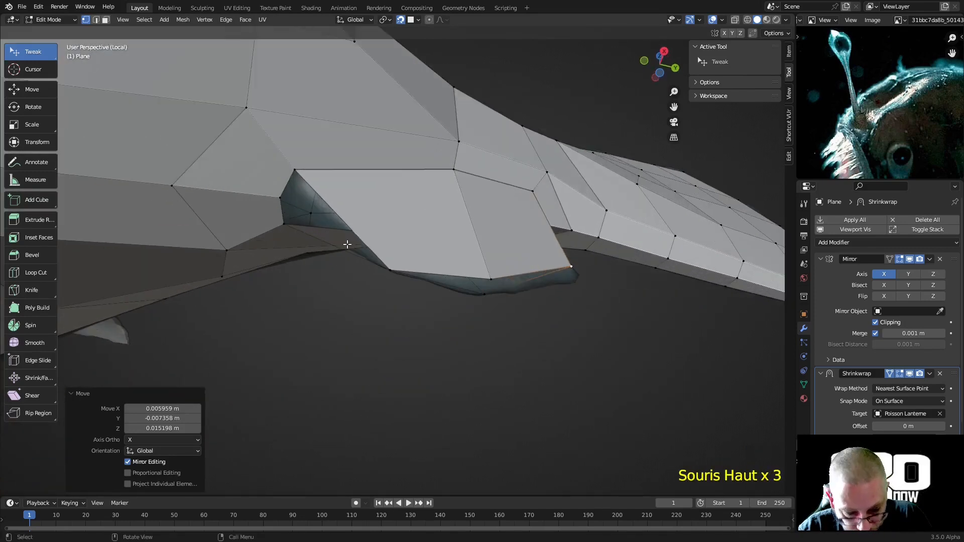
Step: Disable the Mirror modifier's clipping, pull the ventral fin's front lower vertex off the mirror plane, and enable clipping again
click(391, 267)
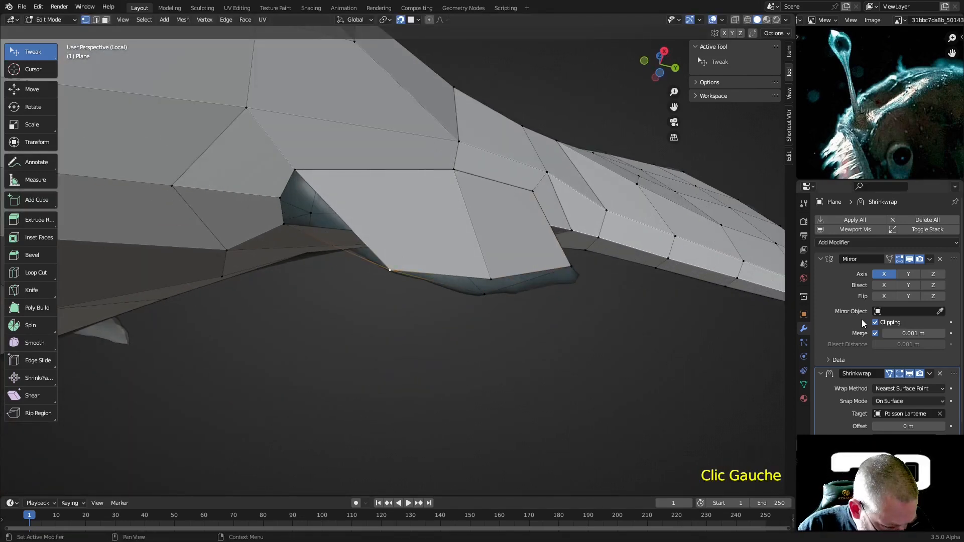
click(876, 322)
drag(392, 271, 392, 267)
middle_drag(583, 294, 635, 306)
click(876, 323)
Step: Fill the ventral fin's front edge face and the first face along its underside, placing their outer vertices on the fin's ridge
click(408, 181)
middle_drag(418, 222, 434, 220)
key(f)
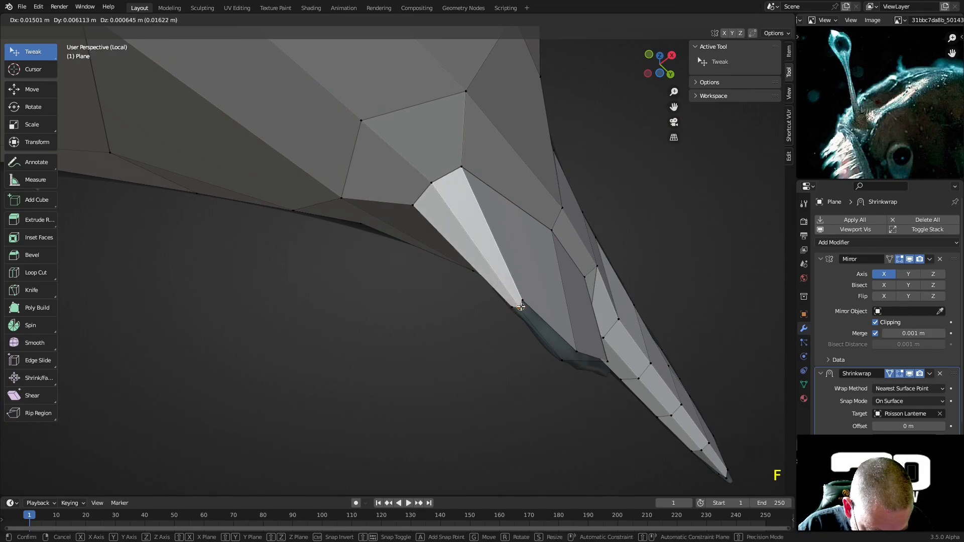
click(521, 306)
middle_drag(520, 307, 448, 302)
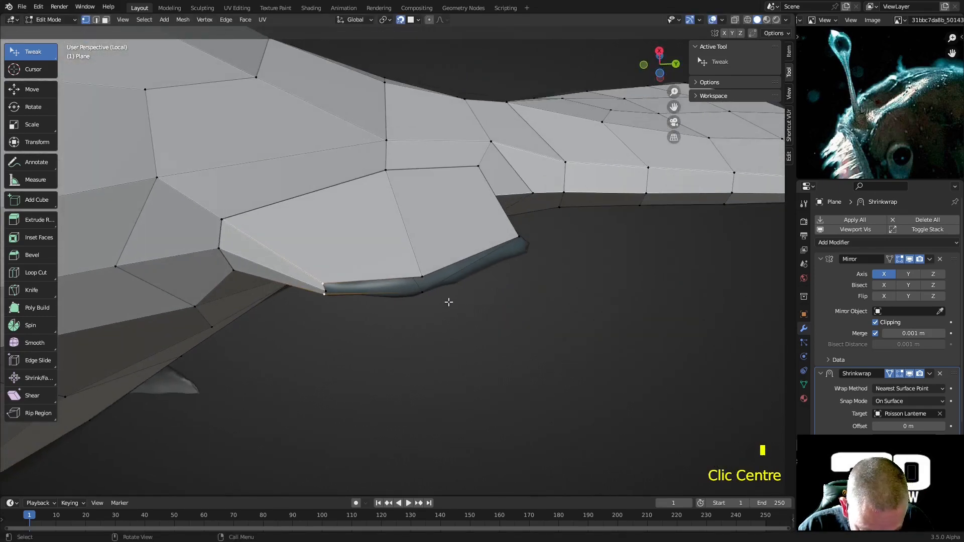
key(f)
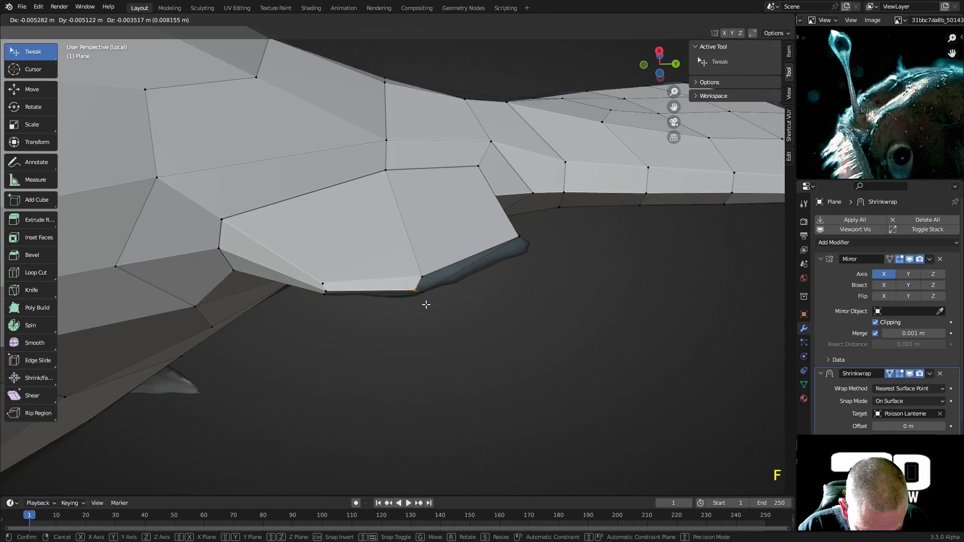
click(436, 311)
middle_drag(435, 311, 393, 330)
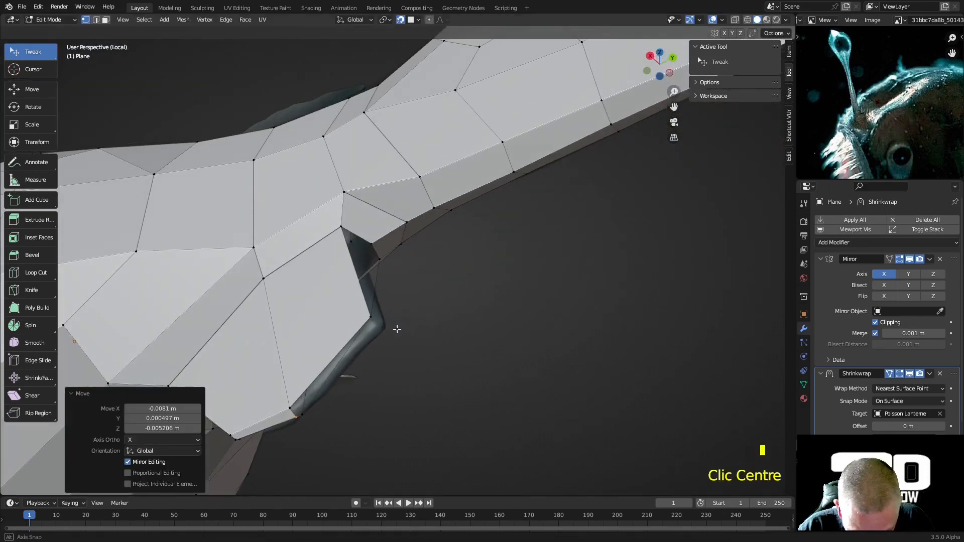
Step: Fill the next face along the ventral fin's underside and place its outer vertex at the fin's rear corner
click(299, 406)
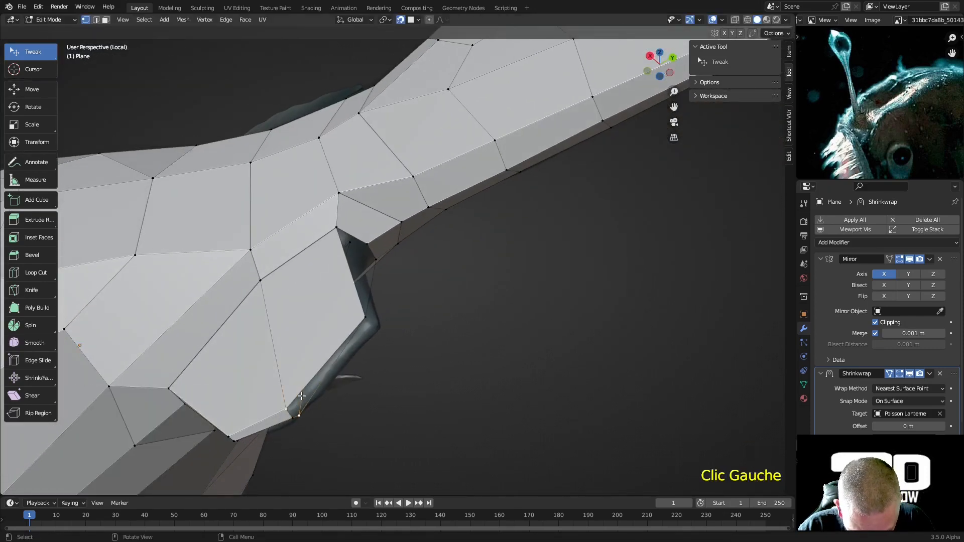
key(f)
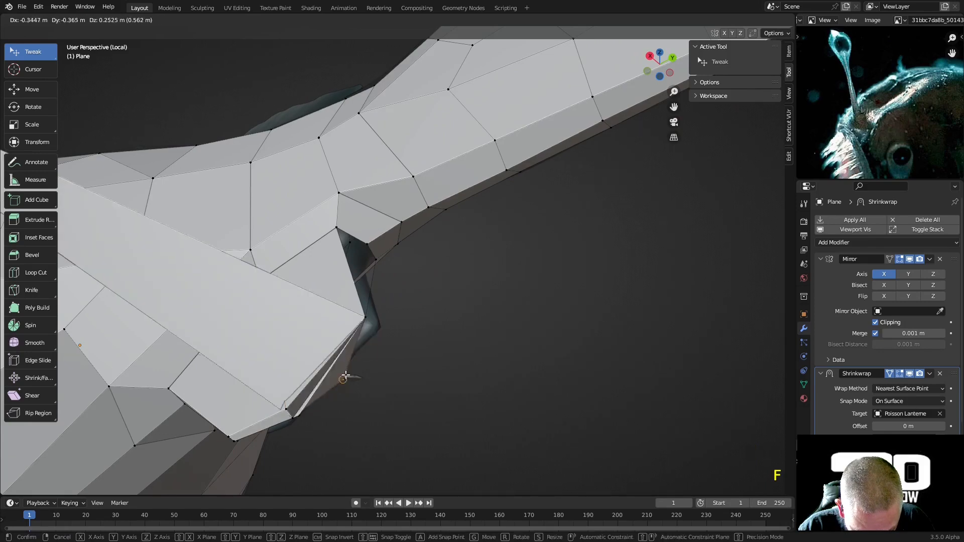
click(377, 328)
middle_drag(376, 329, 346, 319)
key(f)
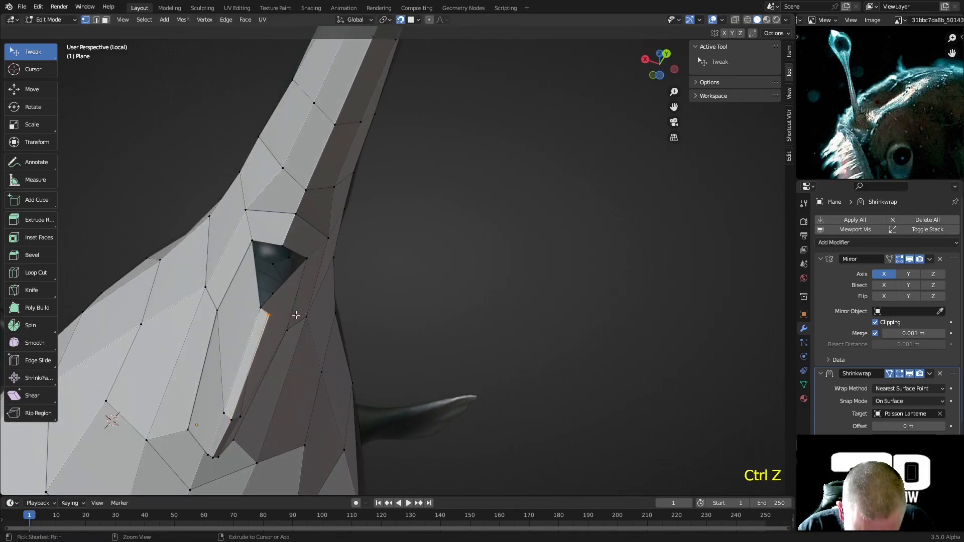
Step: Toggle off mirror clipping to pull the ventral fin's rear corner vertices away from the mirror plane, and adjust their spacing
click(271, 314)
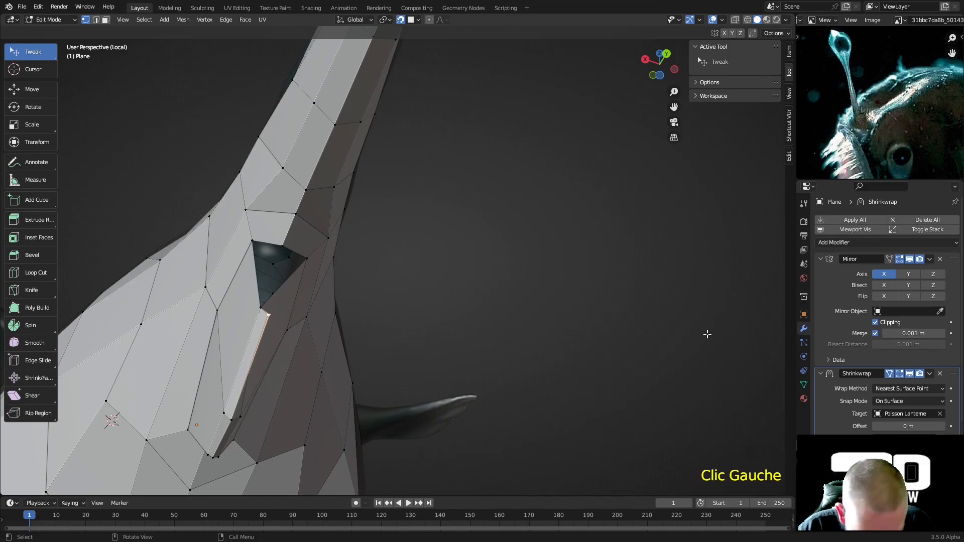
click(876, 322)
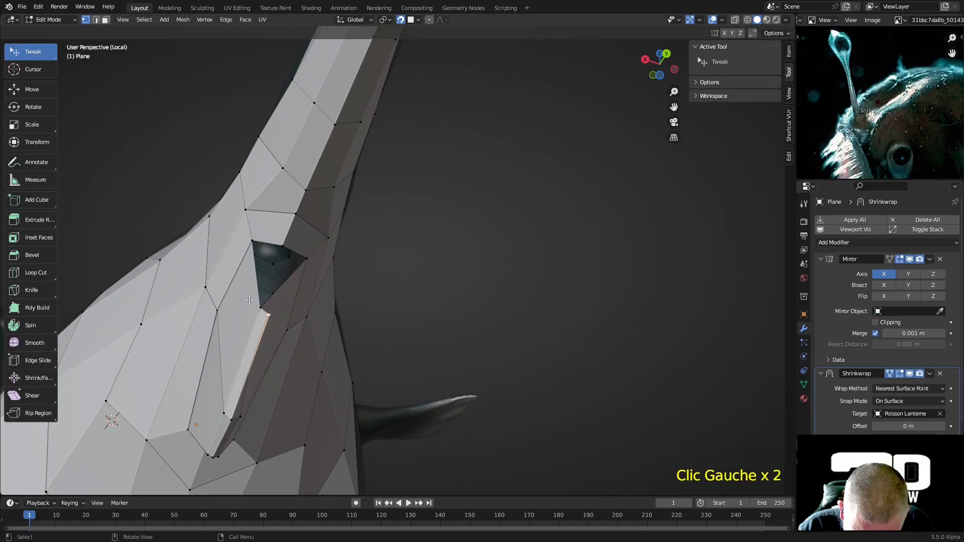
drag(258, 306, 265, 317)
shift+click(271, 321)
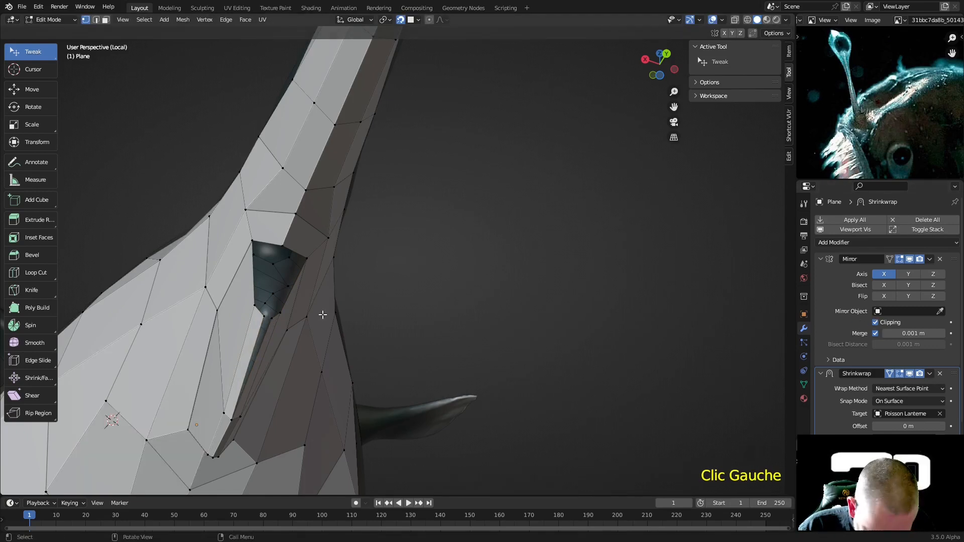
drag(261, 315, 276, 319)
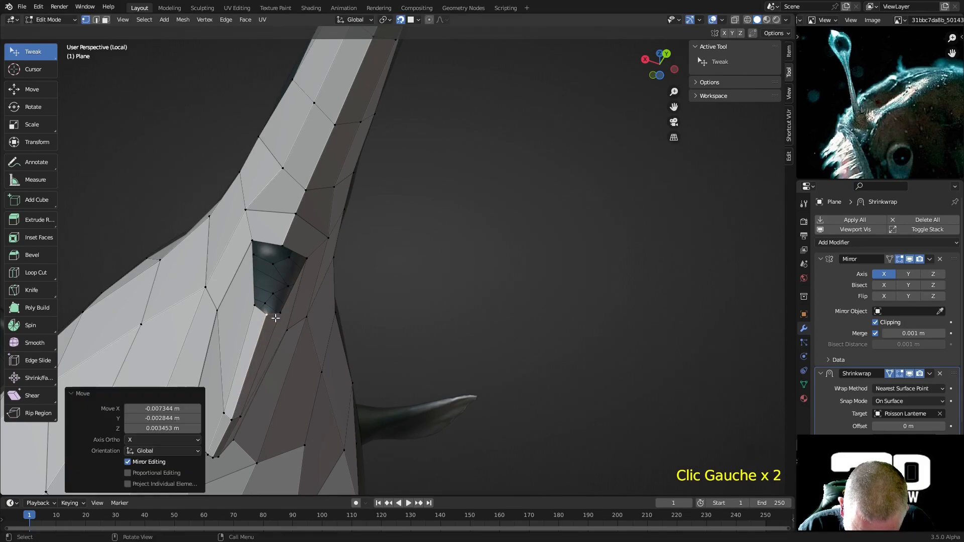
Step: Fill the gap at the ventral fin's rear edge, between its rear corner and the tail base
click(256, 302)
shift+click(252, 245)
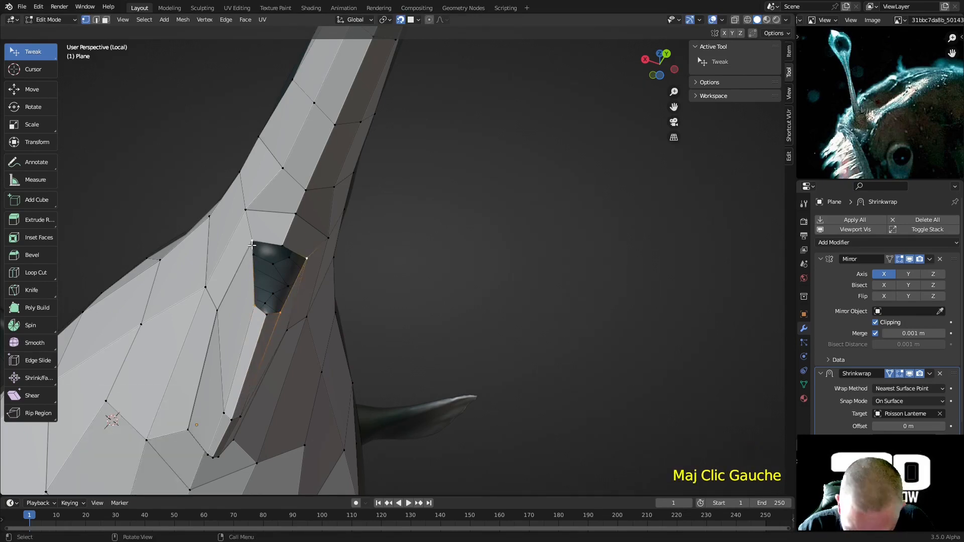
key(f)
middle_drag(330, 277, 408, 317)
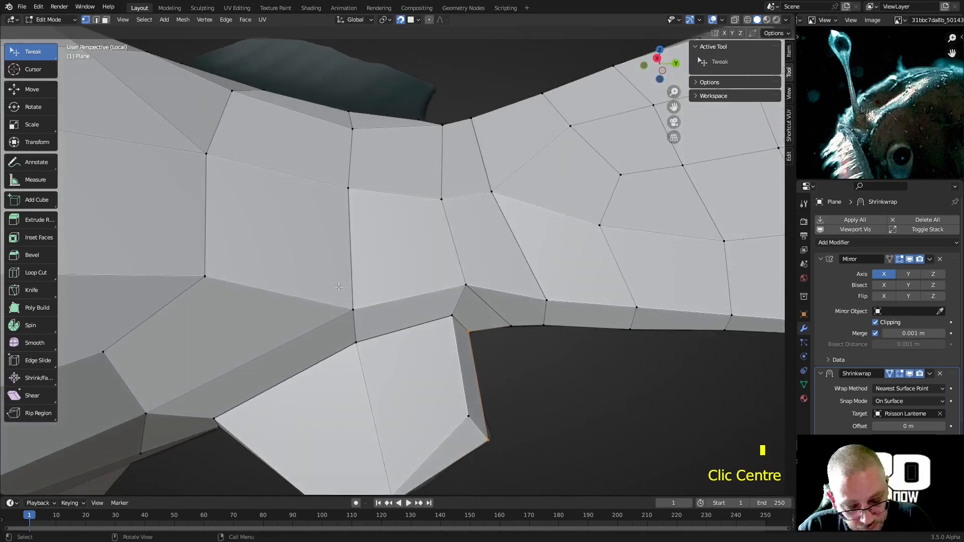
Step: Nudge the vertices on the ventral fin's lower edge and rear base to follow the sculpted shape
scroll(417, 323, down, 1)
scroll(461, 345, down, 1)
middle_drag(463, 352, 439, 397)
drag(439, 398, 442, 401)
click(430, 340)
drag(430, 339, 436, 342)
mouse_move(437, 343)
middle_down()
mouse_move(425, 333)
mouse_move(422, 348)
middle_up()
Step: Add one centred loop cut lengthwise through the ventral fin, halfway between its base and lower edge
key(ctrl+r)
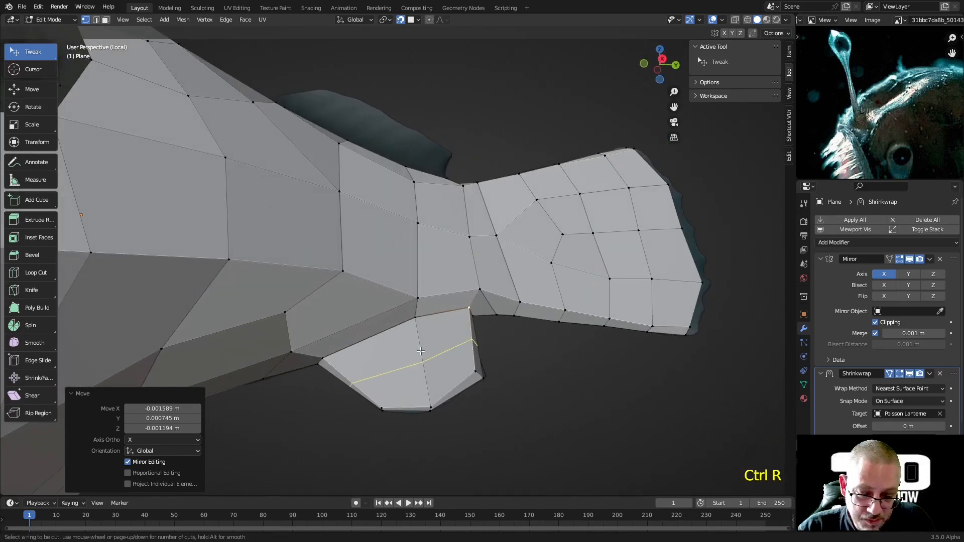
double_click(421, 351)
scroll(528, 382, down, 4)
Step: Reposition the vertices at the front end of the rear dorsal fin's opening to tighten its outline
middle_drag(527, 383, 286, 200)
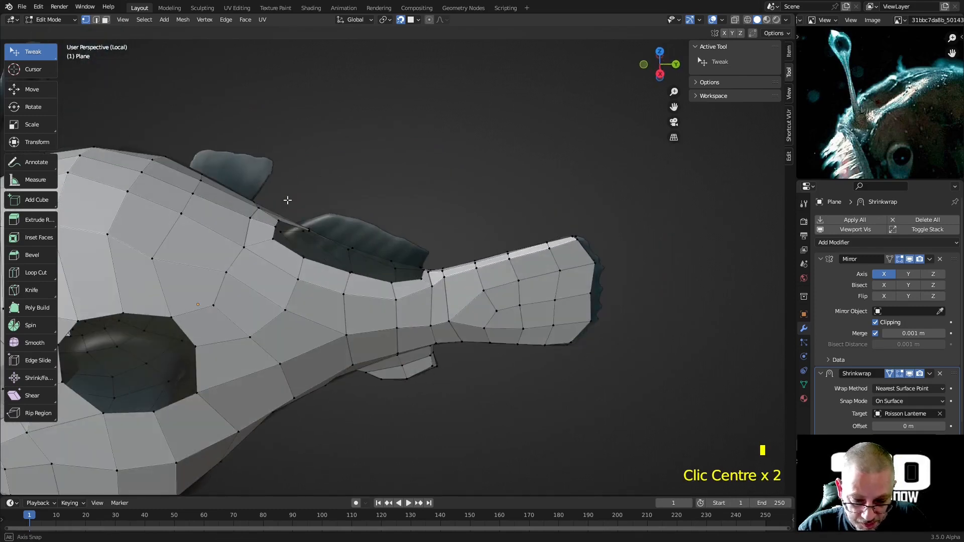
scroll(348, 243, up, 2)
middle_drag(269, 244, 234, 305)
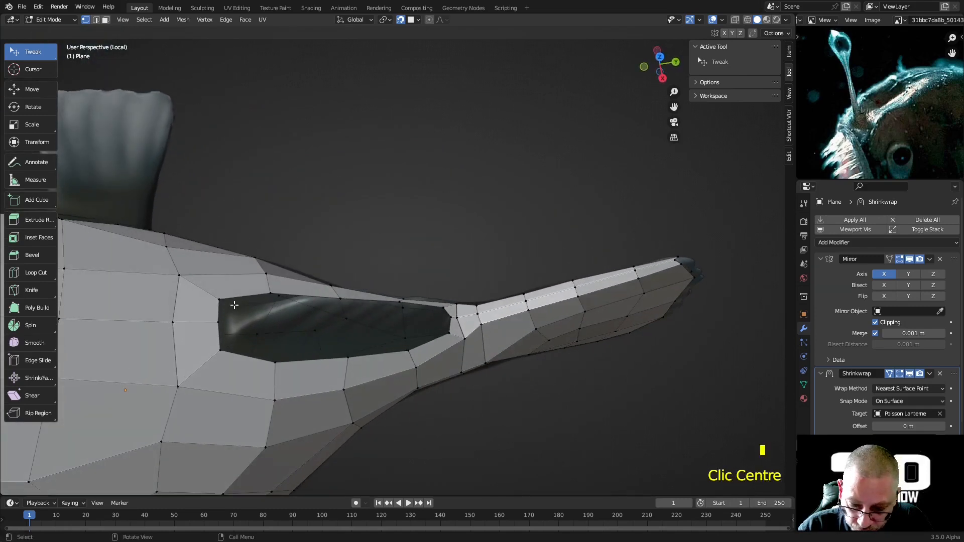
drag(222, 352, 227, 342)
drag(219, 323, 215, 322)
Step: Extrude the opening's front edge four times along the rear dorsal fin's crest, ending at the fin's rear tip
shift+click(222, 340)
middle_drag(241, 342, 260, 339)
key(e)
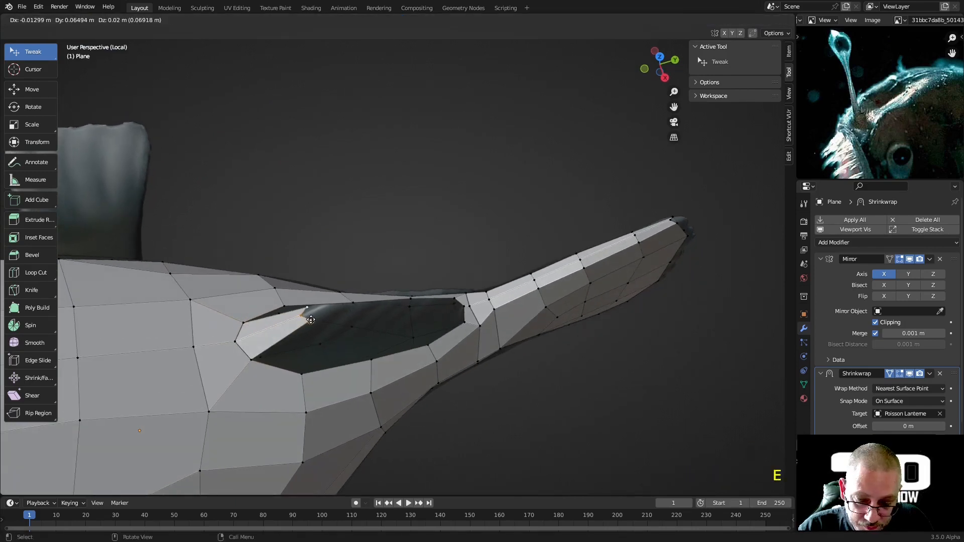
click(307, 308)
middle_drag(307, 309, 317, 280)
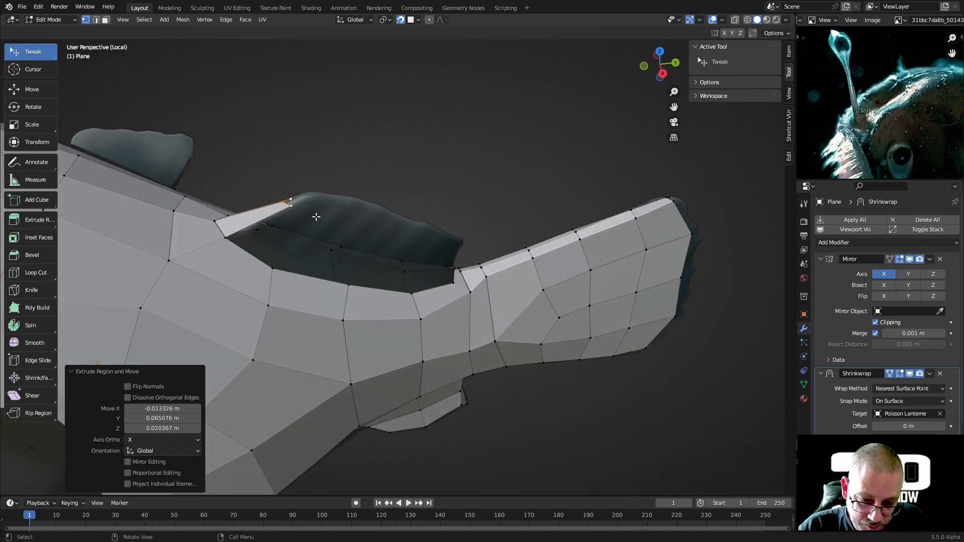
key(e)
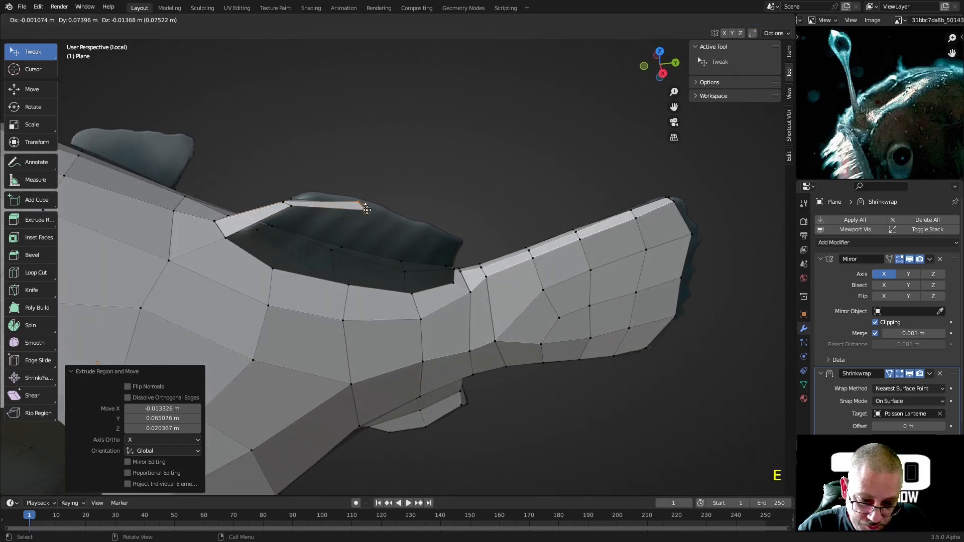
click(360, 208)
key(e)
click(417, 230)
key(e)
click(460, 244)
Step: Adjust the crest strip's end vertex and fill a face between it and the rear of the dorsal fin's base
middle_drag(459, 247, 368, 231)
scroll(286, 218, up, 2)
mouse_move(286, 218)
middle_down()
mouse_move(299, 237)
mouse_move(281, 233)
middle_up()
mouse_move(224, 232)
mouse_down()
mouse_move(229, 225)
mouse_move(219, 230)
mouse_up()
shift+click(236, 291)
shift+click(203, 306)
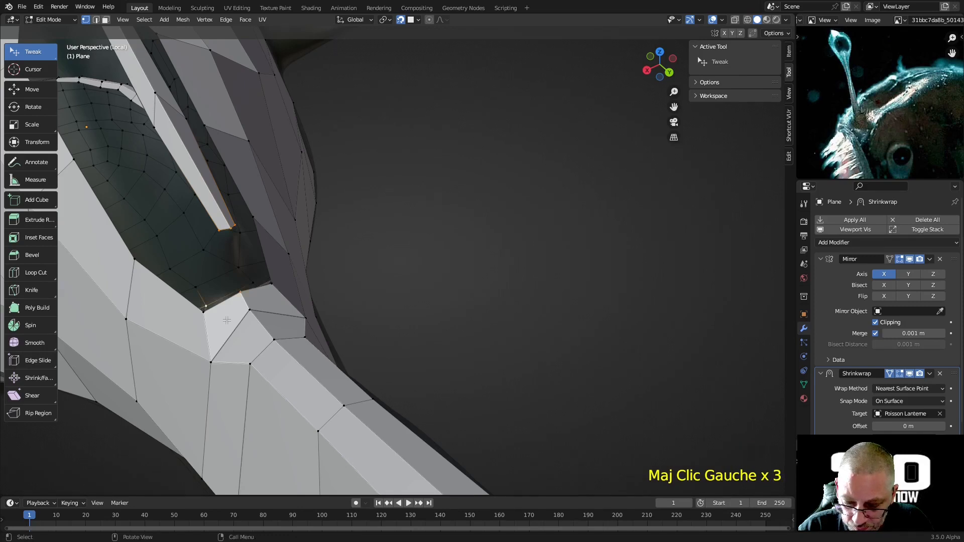
middle_drag(226, 320, 245, 352)
click(249, 374)
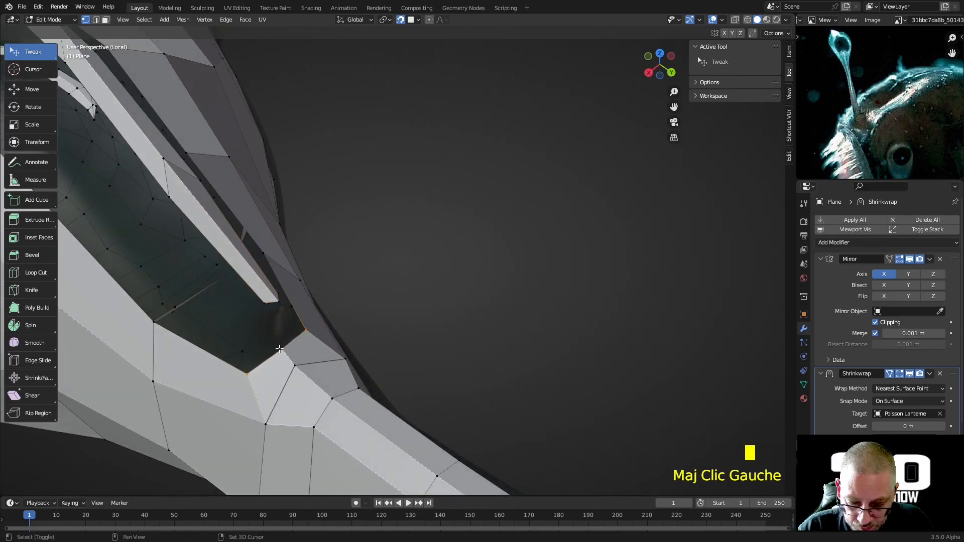
shift+click(269, 307)
key(f)
Step: Move the vertices of the dorsal fin's crest strip to follow the sculpted top outline
middle_drag(252, 331, 230, 304)
drag(174, 271, 180, 258)
middle_drag(177, 260, 243, 264)
scroll(353, 269, down, 4)
middle_drag(353, 269, 334, 321)
drag(333, 323, 349, 329)
drag(224, 278, 221, 279)
drag(154, 255, 146, 257)
middle_drag(150, 256, 199, 216)
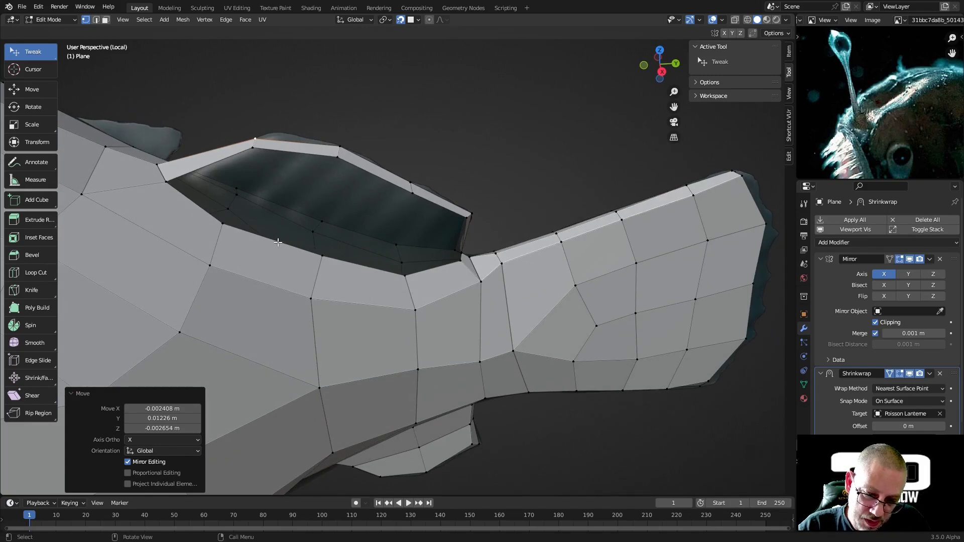
Step: Add a loop cut across the crest strip's second segment and shift a crest vertex to refine the fin's curve
key(ctrl+r)
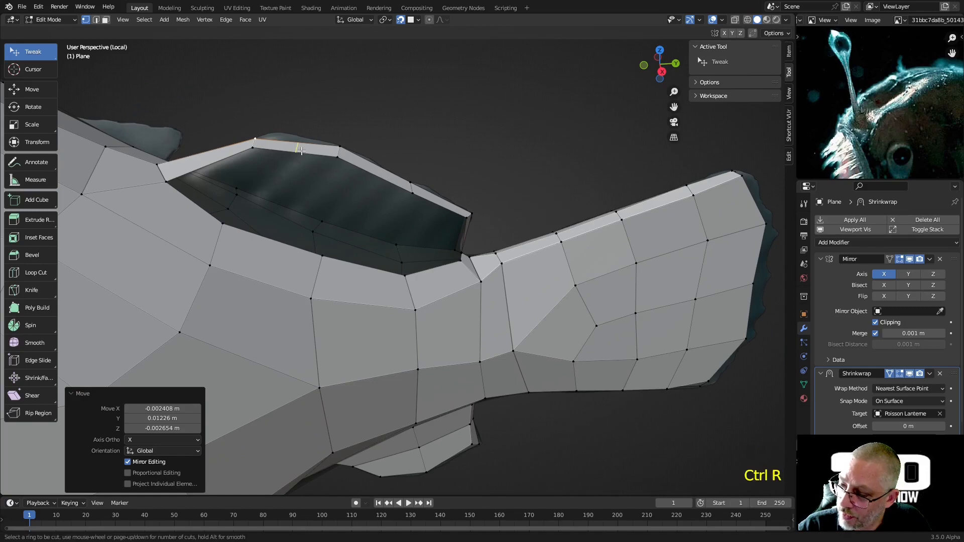
click(301, 151)
middle_drag(301, 151, 302, 165)
mouse_move(302, 214)
mouse_down()
mouse_move(284, 210)
mouse_move(287, 223)
mouse_up()
Step: Fill the dorsal fin's side with four faces between the crest strip and the fin base, working from front to rear
click(170, 270)
shift+click(247, 237)
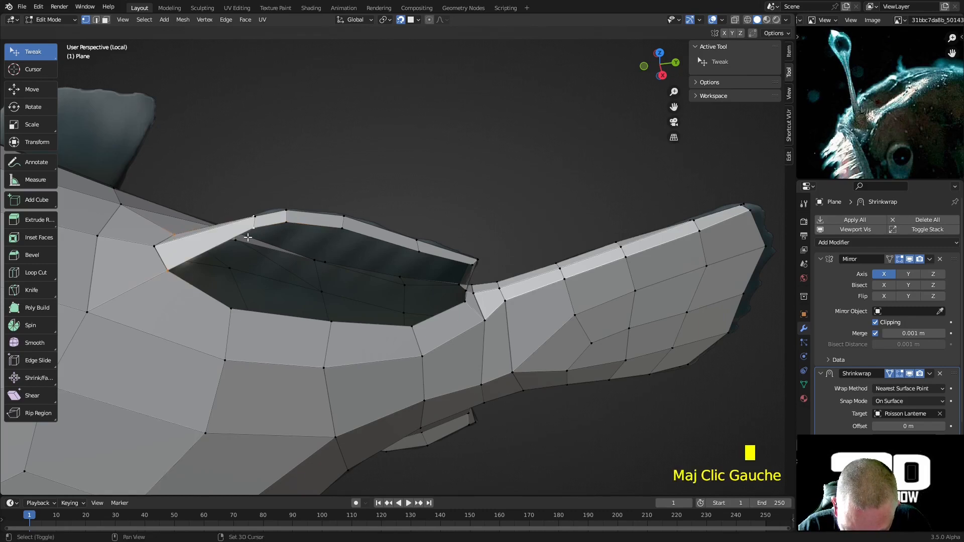
key(f)
key(f)
key(f)
key(f)
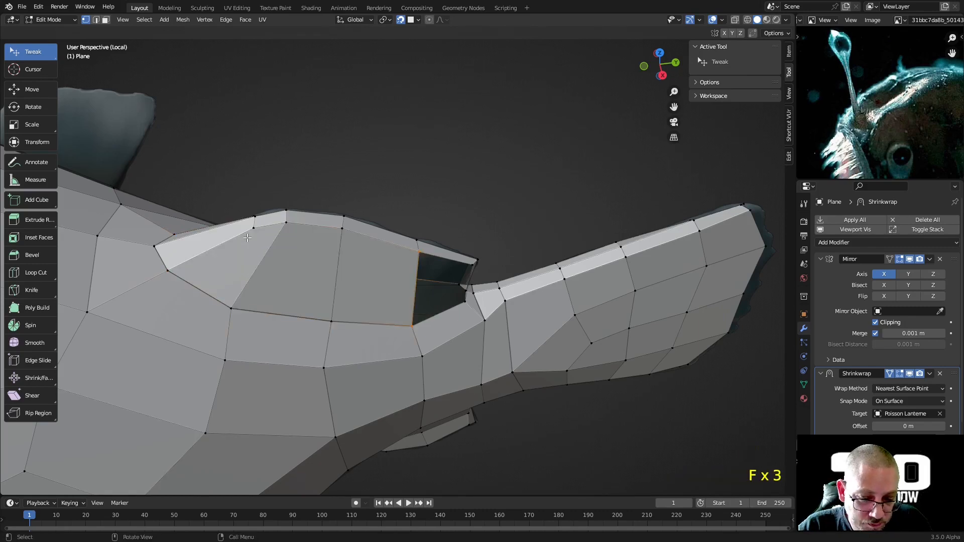
Step: Add two evenly spaced loop cuts lengthwise through the dorsal fin's side and front faces
key(ctrl+r)
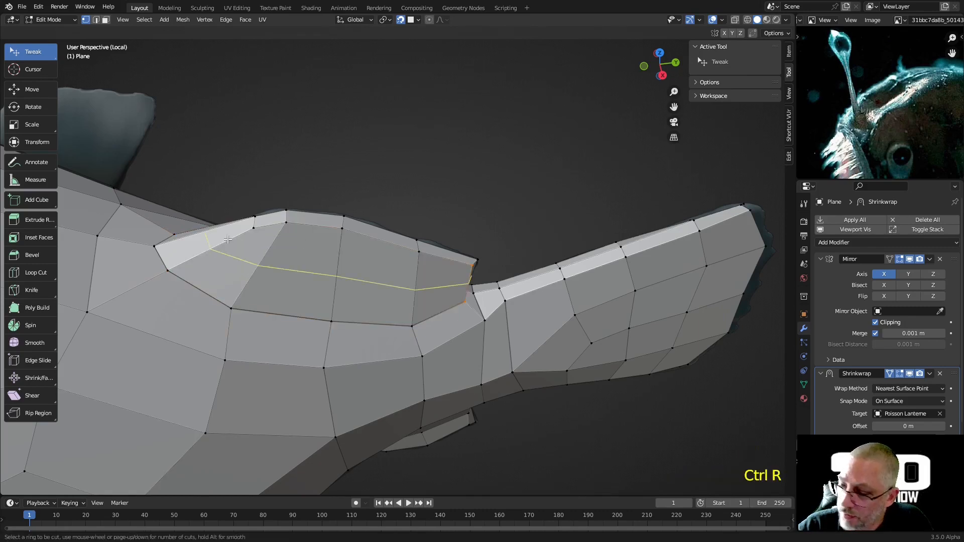
scroll(228, 239, up, 1)
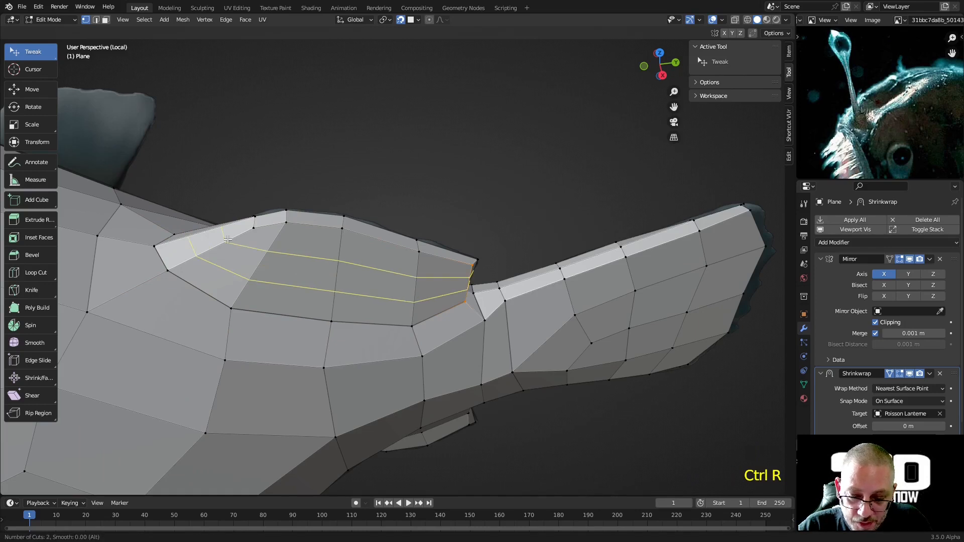
click(228, 239)
click(227, 240)
click(271, 159)
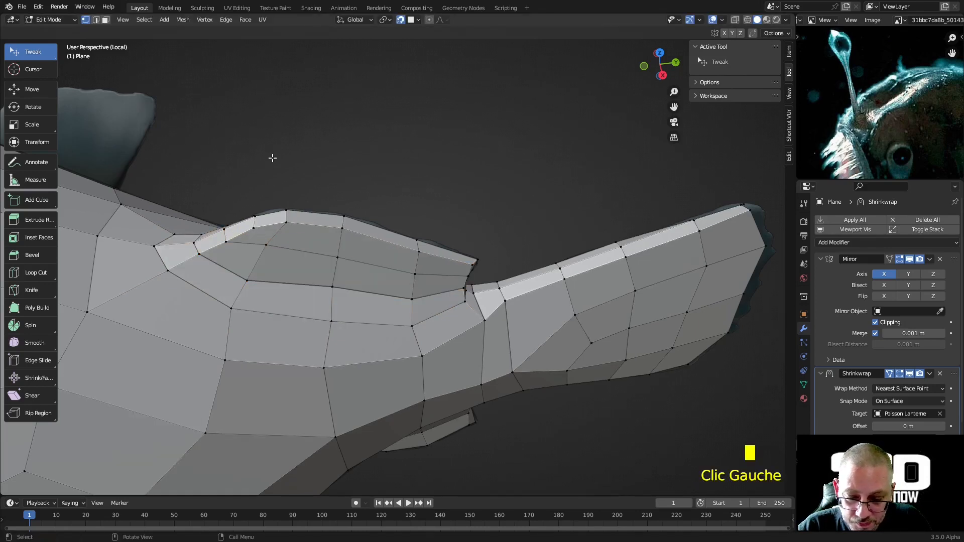
scroll(276, 161, down, 3)
middle_drag(276, 161, 396, 274)
scroll(384, 165, up, 2)
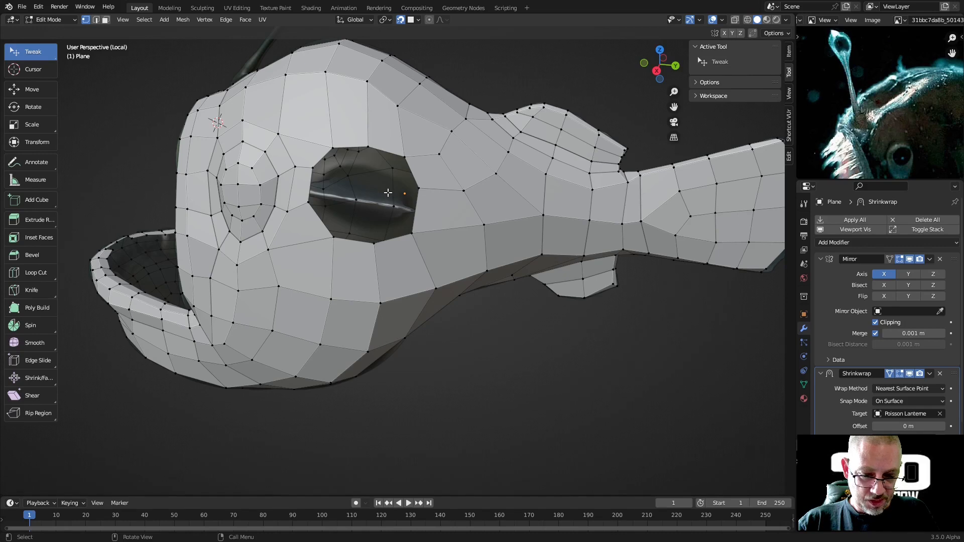
middle_drag(384, 188, 388, 182)
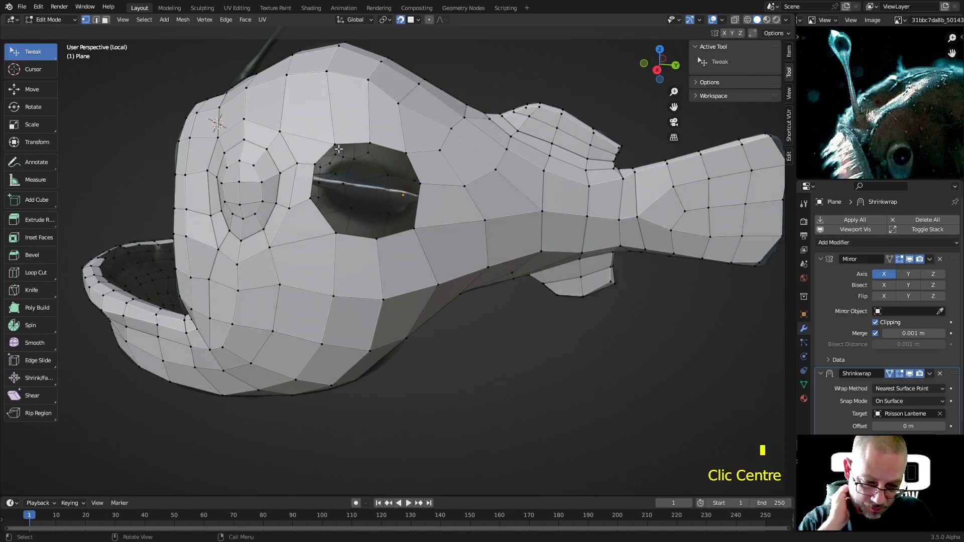
Step: Move the vertex on the rear edge of the pectoral fin opening to even out its contour
drag(413, 229, 420, 192)
click(422, 188)
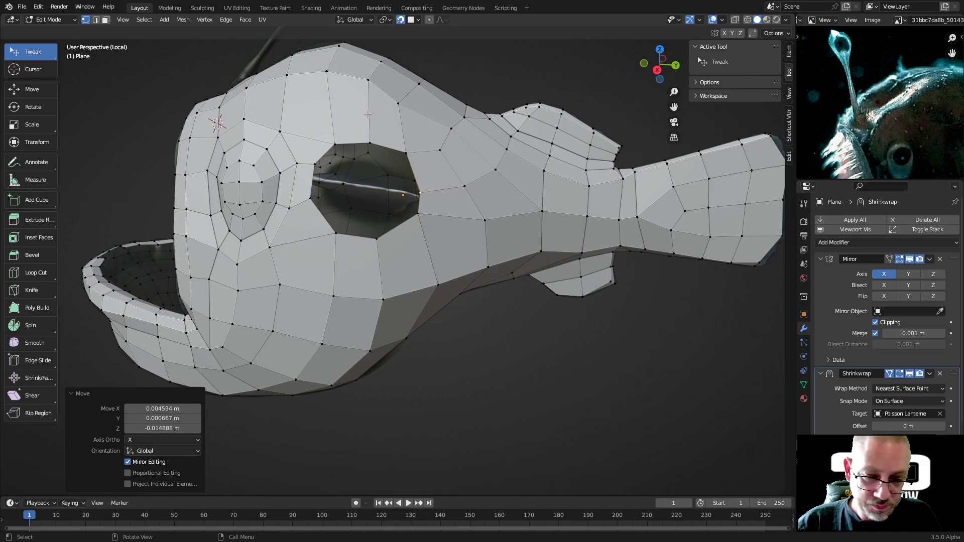
middle_drag(406, 140, 360, 125)
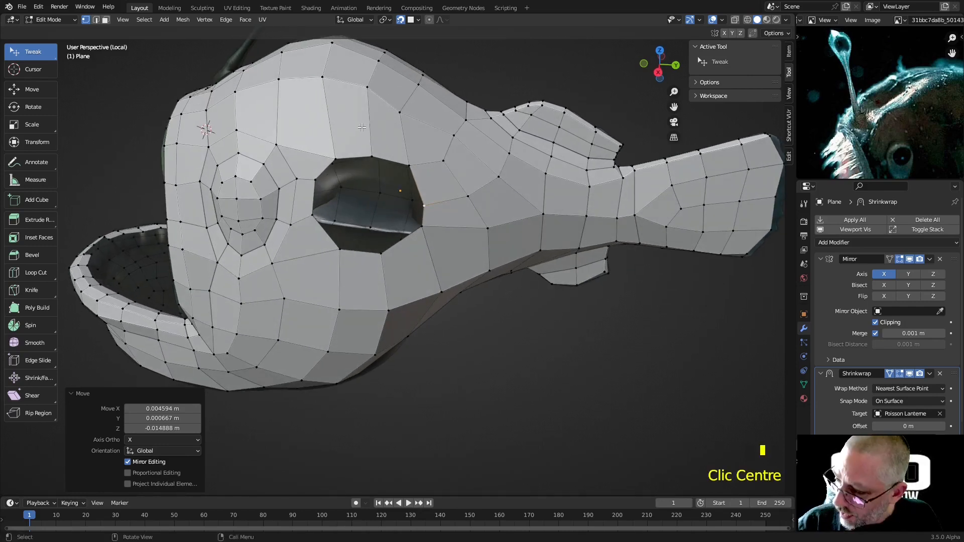
Step: Dissolve the vertical edge loop running from the pectoral fin opening up to the fish's back
key(2)
click(362, 128)
alt+right_click(371, 124)
alt+click(370, 125)
right_click(369, 131)
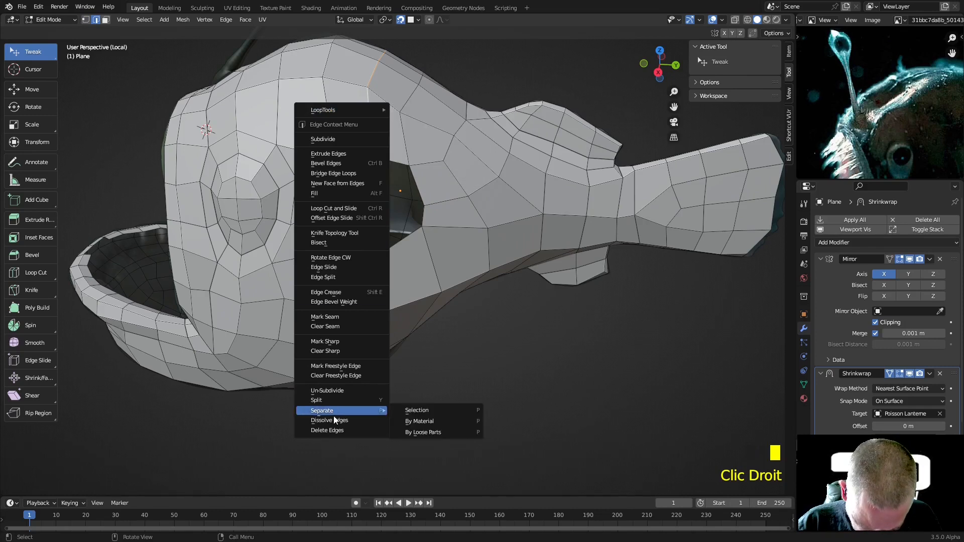
click(338, 422)
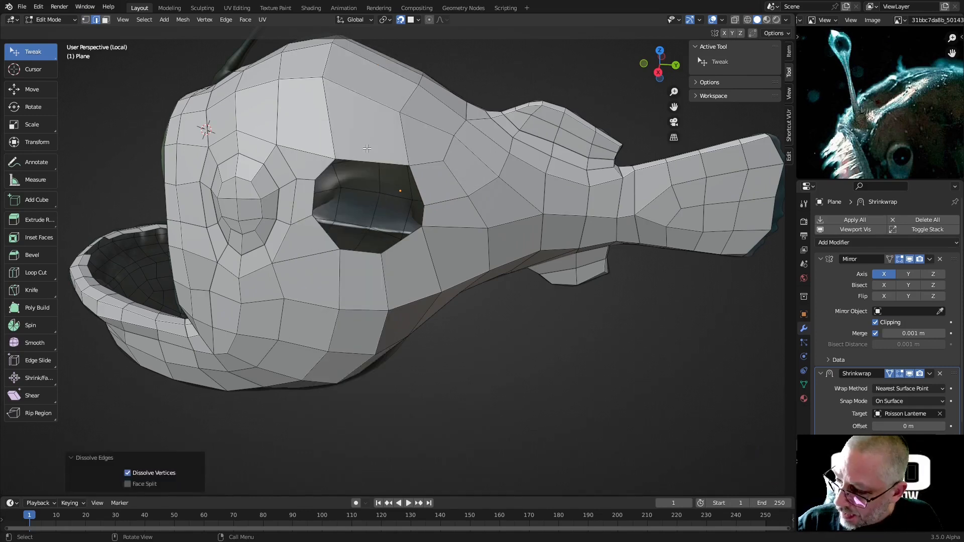
key(1)
Step: Reposition the vertices above and in front of the pectoral fin opening to space the flank's quads evenly
middle_drag(360, 76, 361, 75)
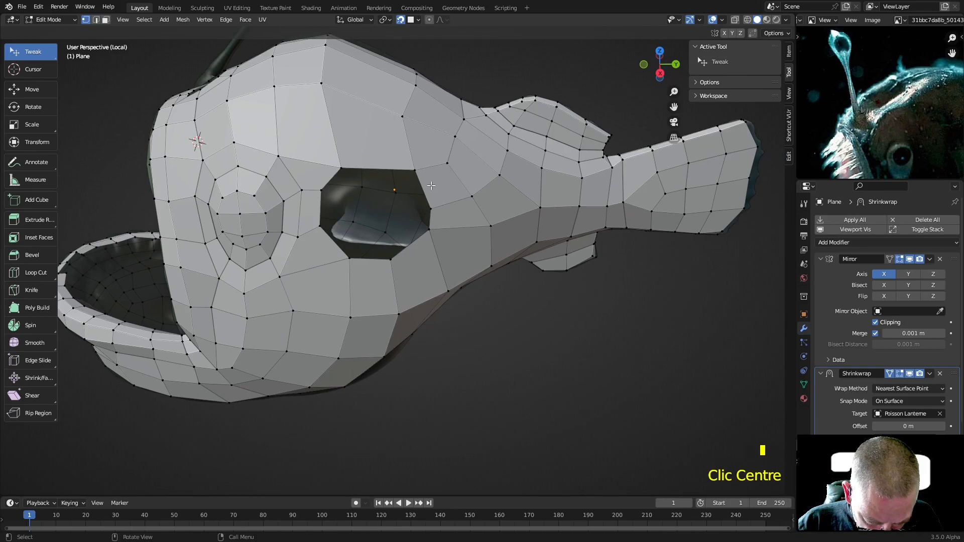
drag(416, 172, 345, 165)
middle_drag(345, 164, 343, 196)
drag(313, 156, 342, 165)
drag(310, 95, 327, 116)
drag(310, 72, 331, 74)
drag(327, 116, 332, 119)
drag(257, 160, 268, 173)
drag(248, 112, 256, 119)
drag(342, 165, 349, 171)
Step: Shift the vertices on the back above the pectoral fin opening to even out the widened faces
middle_drag(406, 187, 413, 157)
mouse_move(413, 153)
middle_down()
mouse_move(415, 168)
mouse_move(408, 161)
middle_up()
drag(422, 91, 395, 140)
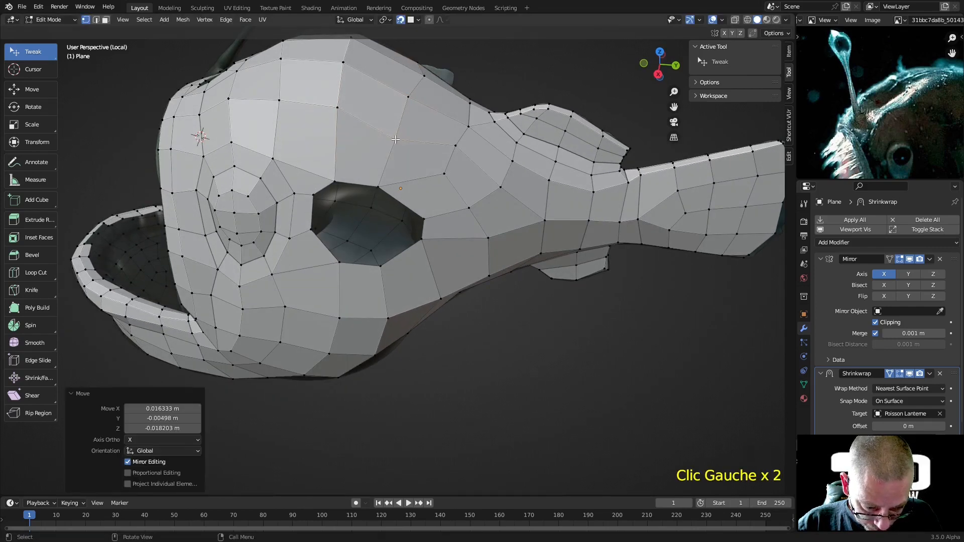
middle_drag(429, 95, 434, 124)
drag(435, 124, 433, 124)
Step: Toggle the retopology mesh's In Front display off to examine the sculpted pectoral fin, and turn it back on
scroll(433, 126, down, 3)
middle_drag(431, 196, 392, 229)
scroll(424, 151, up, 3)
scroll(401, 163, down, 2)
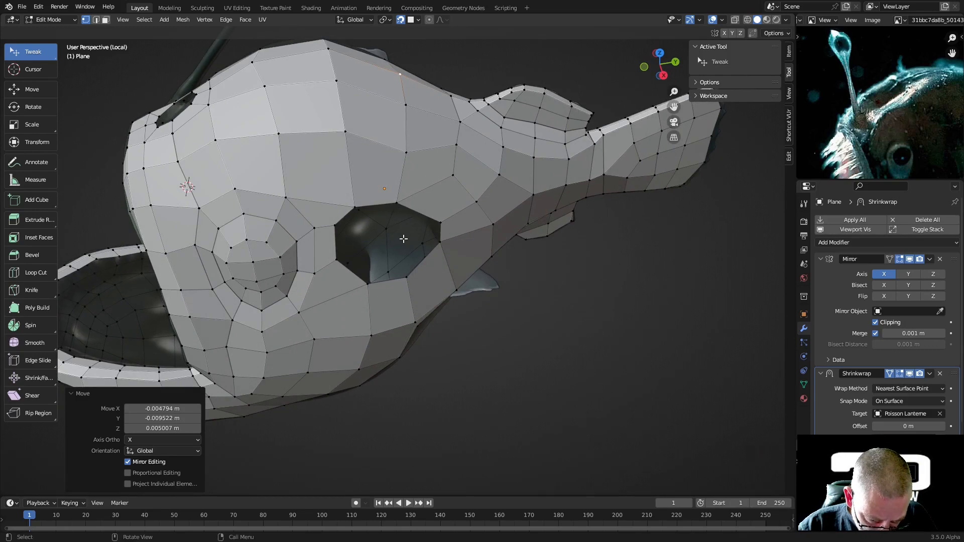
click(803, 314)
scroll(882, 326, down, 7)
click(876, 387)
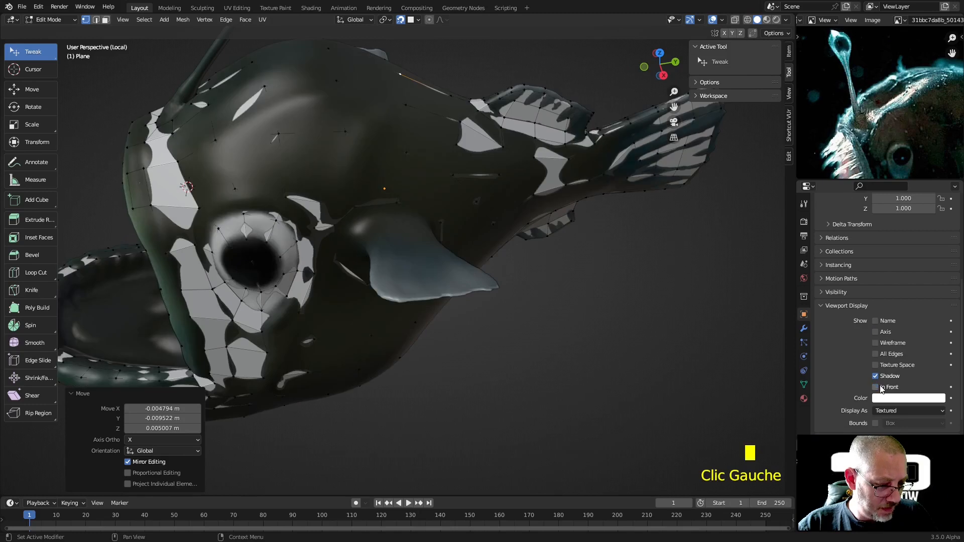
scroll(548, 280, up, 2)
scroll(548, 280, down, 3)
scroll(548, 279, up, 3)
middle_drag(548, 279, 577, 257)
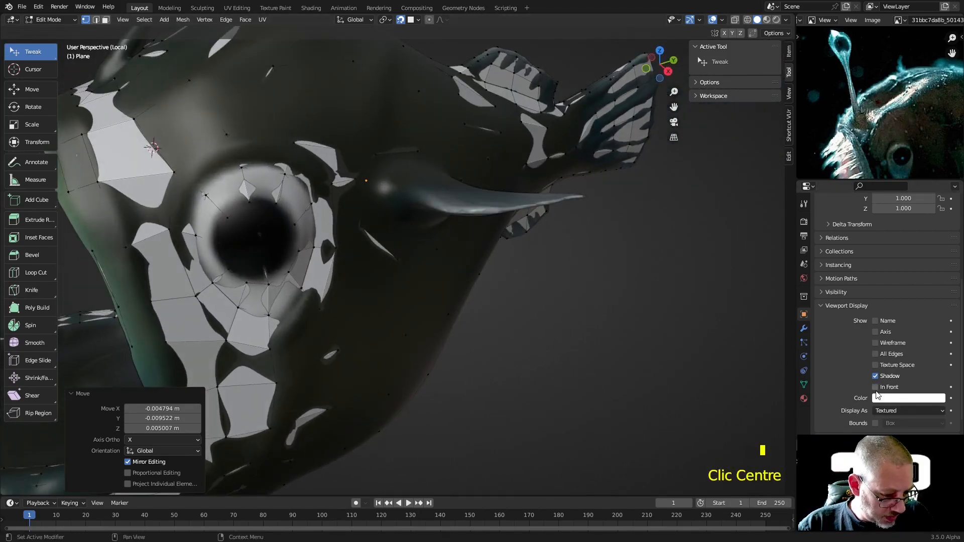
click(875, 387)
mouse_move(575, 271)
middle_down()
mouse_move(544, 314)
mouse_move(531, 357)
mouse_move(531, 326)
mouse_move(557, 286)
mouse_move(624, 287)
mouse_move(631, 275)
mouse_move(589, 269)
middle_up()
Step: Extrude the front edge of the pectoral fin opening out to the fin's base and adjust the new vertices
click(386, 161)
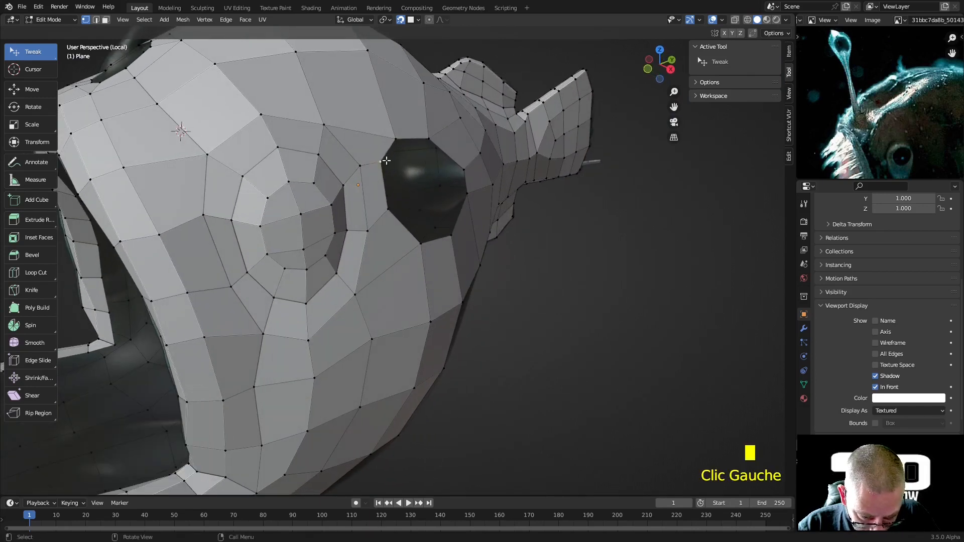
middle_drag(393, 203, 472, 226)
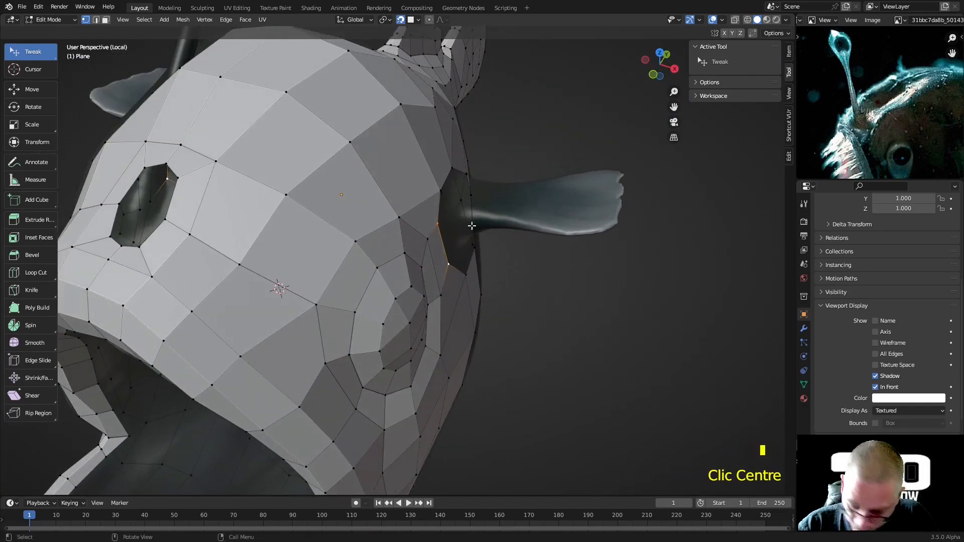
key(z)
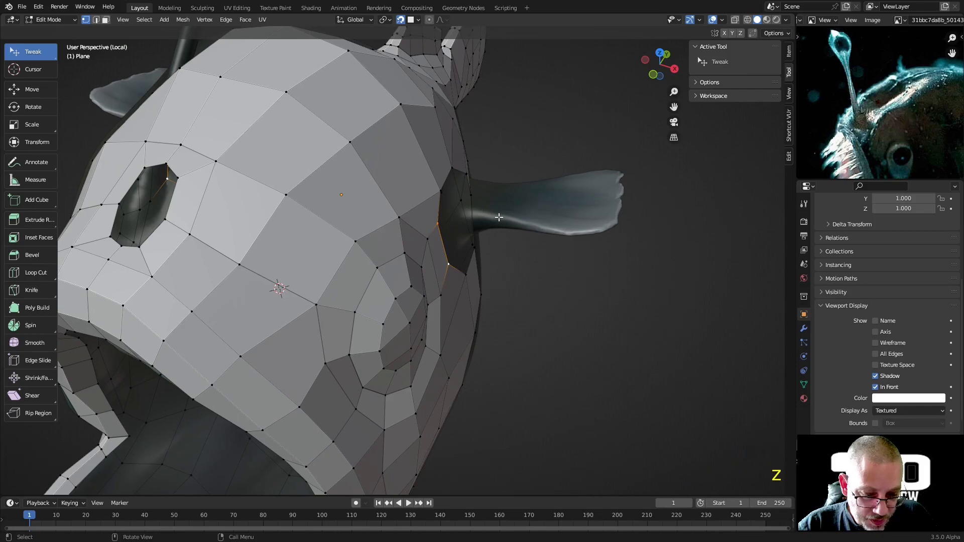
key(e)
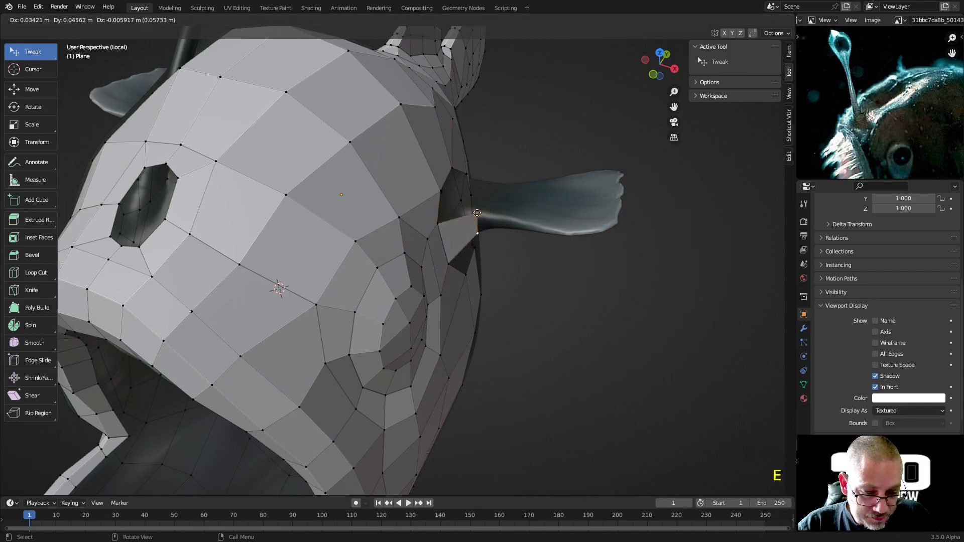
click(476, 216)
middle_drag(477, 216, 380, 175)
drag(354, 169, 356, 179)
drag(399, 176, 389, 198)
Step: Adjust the extruded edge at the fin's base and extrude it twice along the pectoral fin's leading edge
middle_drag(389, 198, 472, 185)
click(473, 184)
drag(472, 184, 480, 187)
shift+click(480, 203)
key(e)
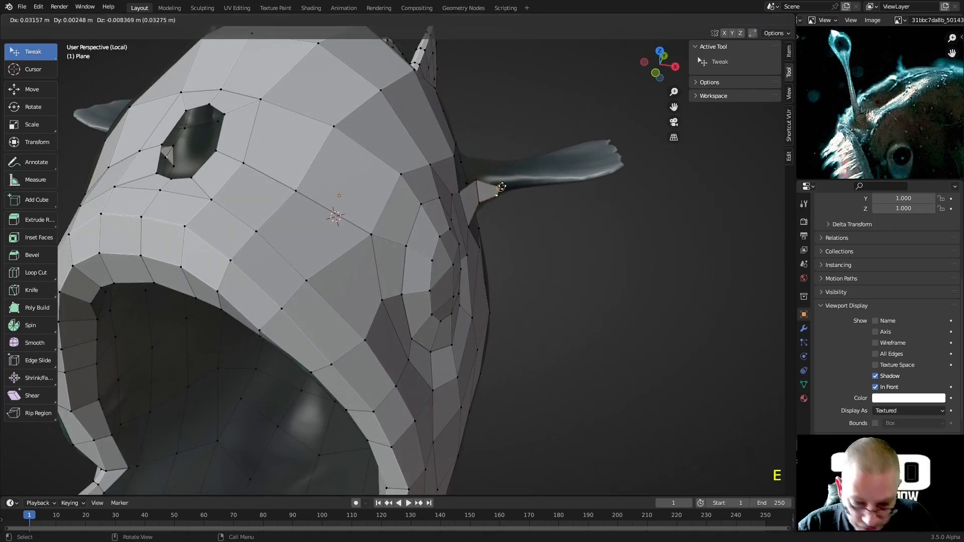
click(509, 173)
key(e)
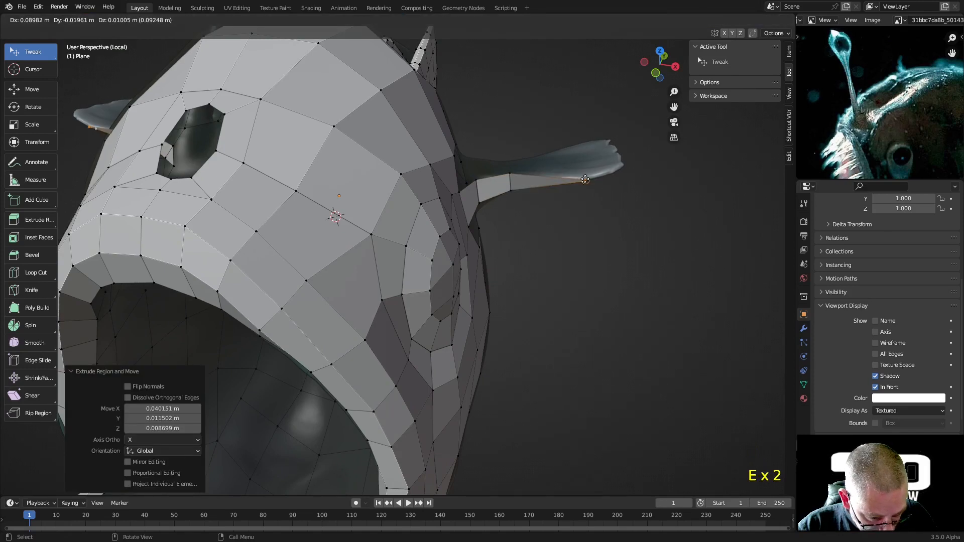
click(581, 183)
Step: Move the end vertices of the leading-edge strip to fit the sculpted pectoral fin
middle_drag(588, 161, 548, 185)
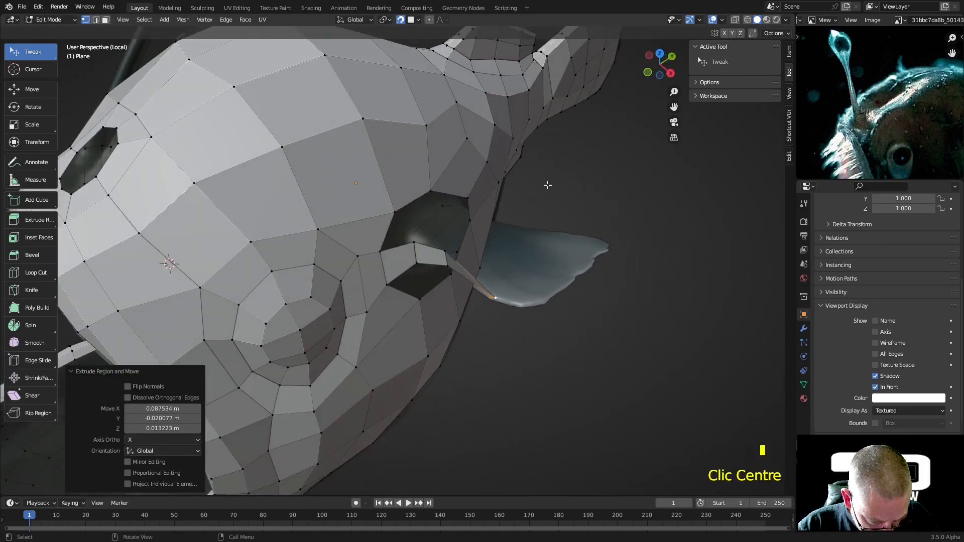
mouse_move(498, 292)
mouse_down()
mouse_move(492, 301)
mouse_move(502, 301)
mouse_up()
middle_drag(502, 301, 562, 195)
drag(574, 166, 567, 163)
middle_drag(567, 163, 389, 260)
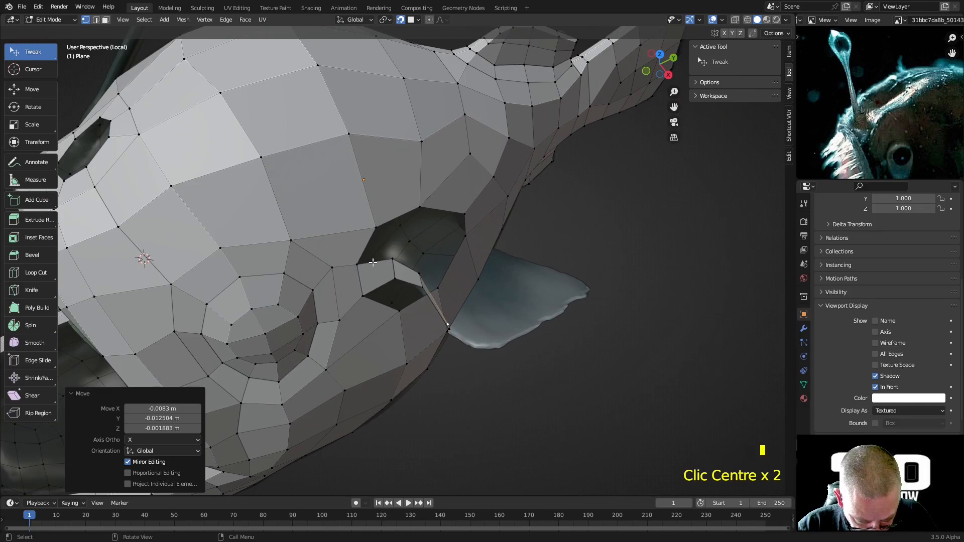
Step: Fill a row of faces along the upper rim of the pectoral fin opening, starting from the extruded front face
click(360, 258)
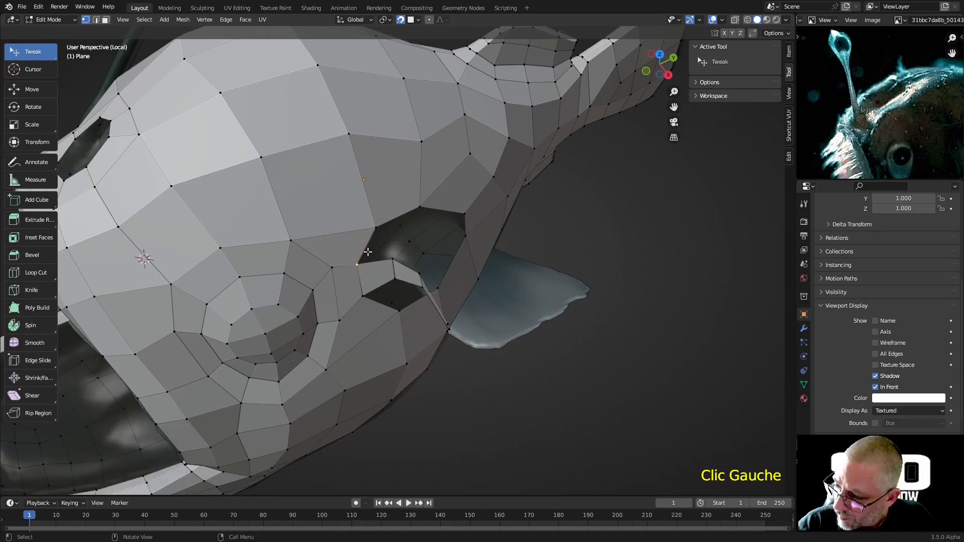
drag(368, 252, 377, 245)
click(402, 249)
click(374, 224)
key(f)
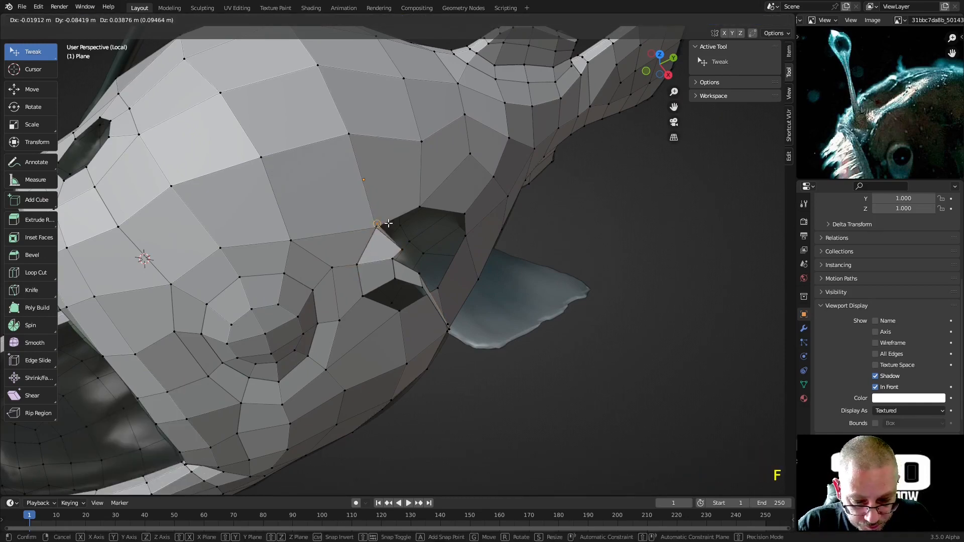
click(433, 235)
middle_drag(432, 235, 336, 337)
click(427, 275)
key(f)
click(410, 296)
Step: Move the vertices of the new rim faces to follow the pectoral fin's base
drag(337, 327, 388, 328)
drag(397, 301, 394, 289)
drag(311, 292, 323, 290)
middle_drag(323, 291, 329, 236)
Step: Reposition the vertices on top of the head near the lure opening to even out the quads
drag(252, 89, 337, 102)
drag(242, 163, 265, 163)
drag(186, 85, 187, 86)
drag(182, 145, 185, 149)
scroll(185, 150, down, 2)
middle_drag(185, 149, 244, 152)
click(245, 153)
mouse_move(245, 153)
mouse_down()
mouse_move(255, 159)
mouse_move(247, 135)
mouse_up()
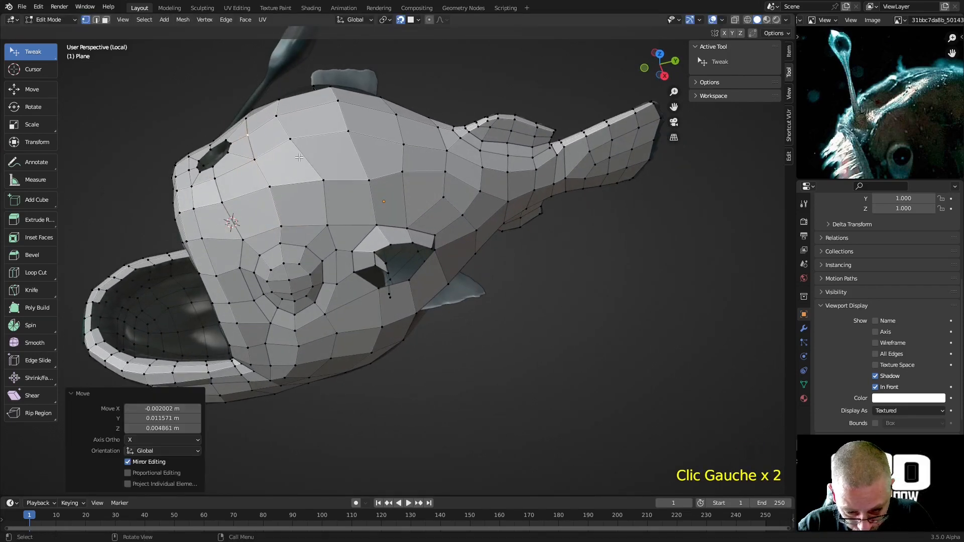
Step: Adjust the flank vertices above and around the pectoral fin opening
middle_drag(312, 155, 361, 200)
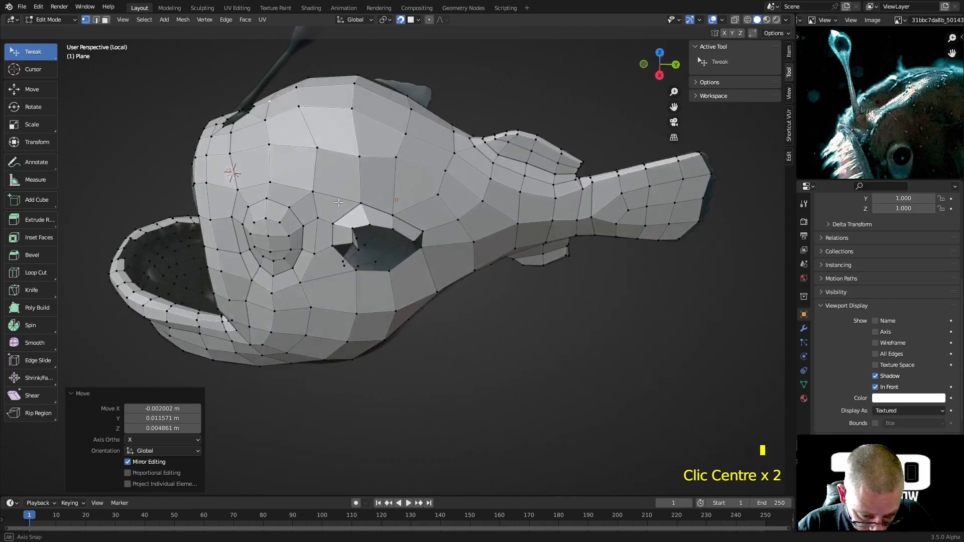
scroll(361, 200, up, 3)
drag(322, 146, 327, 159)
drag(385, 172, 386, 175)
middle_drag(386, 174, 396, 166)
drag(399, 155, 369, 168)
Step: Adjust the lower rim of the pectoral fin opening and fill the missing face at its lower front corner
middle_drag(369, 168, 434, 144)
click(436, 143)
drag(436, 143, 336, 134)
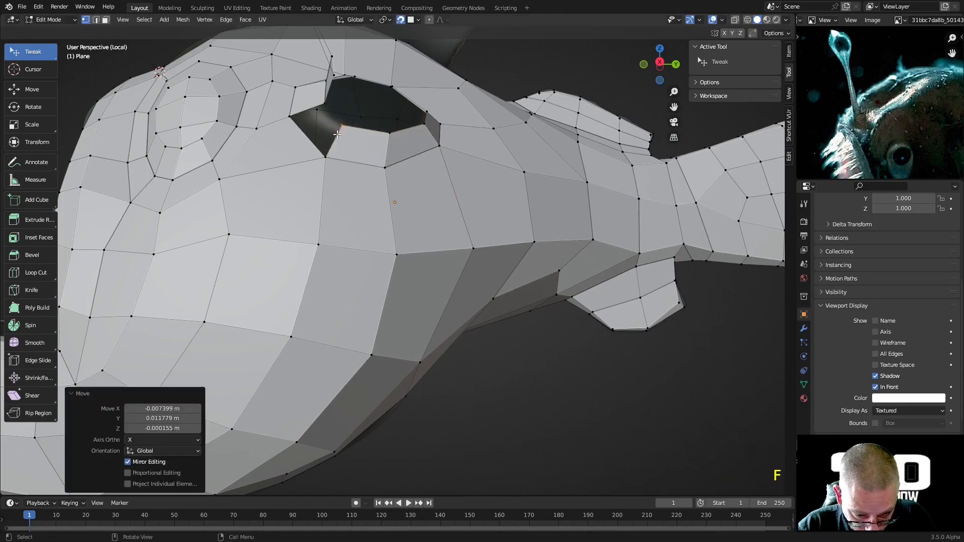
click(324, 152)
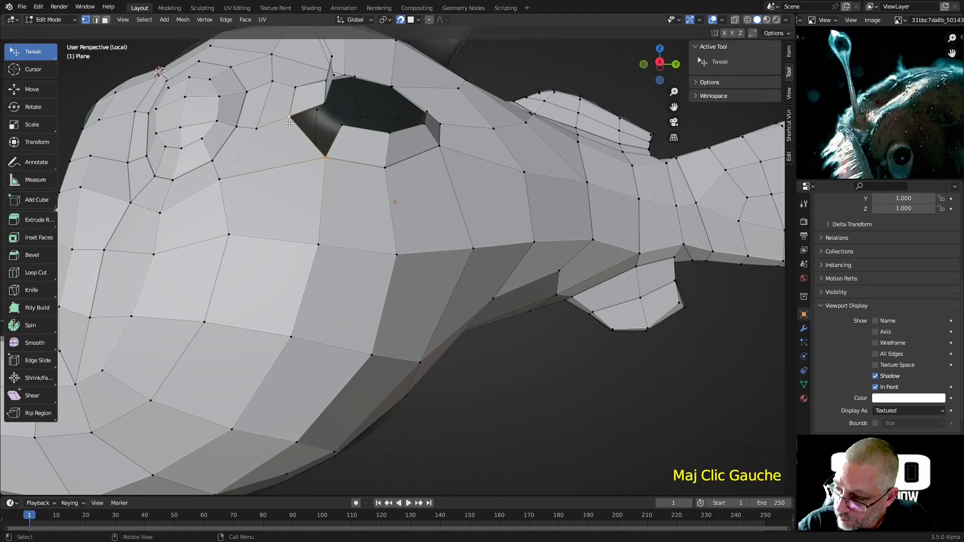
key(f)
Step: Move the rim and leading-edge strip vertices to match the shape of the pectoral fin's root
middle_drag(290, 123, 350, 209)
middle_drag(323, 172, 374, 278)
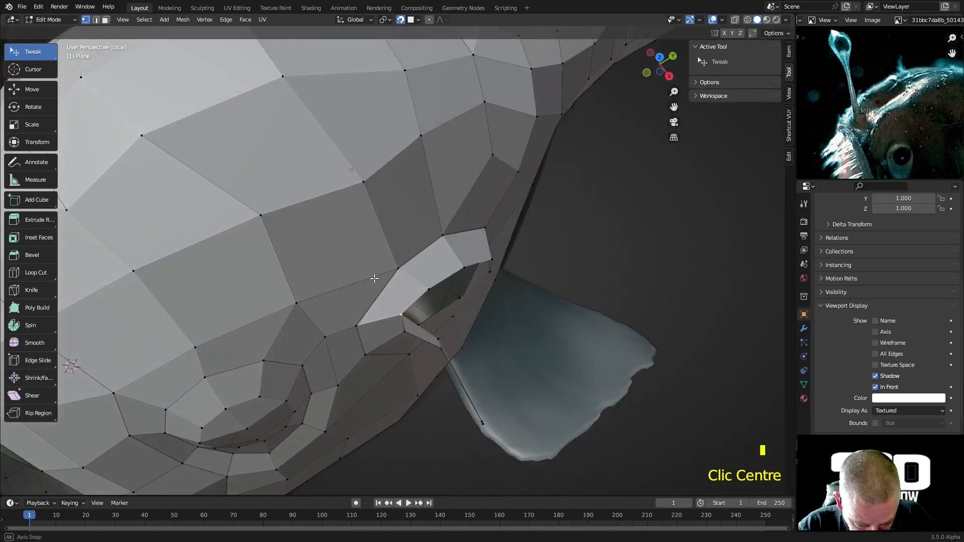
click(440, 337)
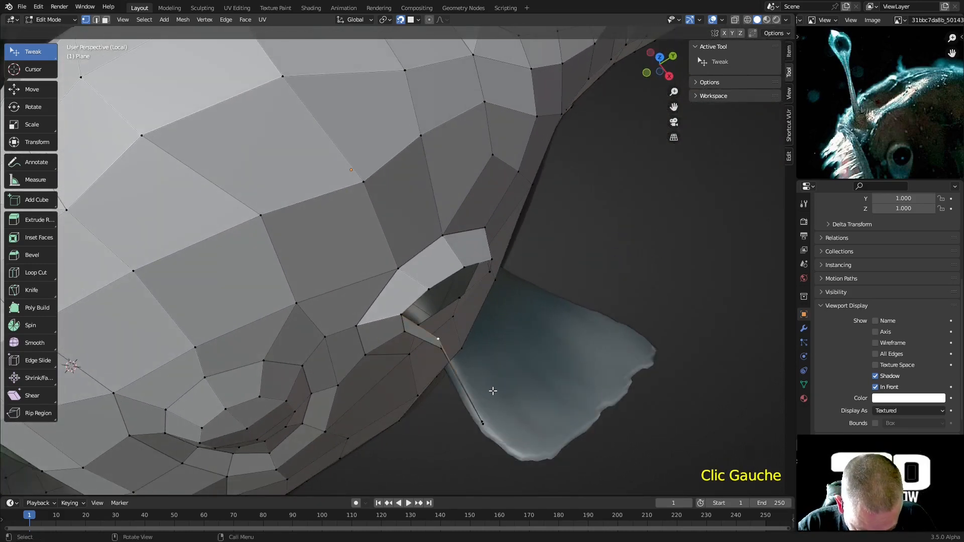
middle_drag(492, 391, 514, 385)
scroll(576, 330, up, 2)
scroll(659, 376, down, 1)
drag(639, 390, 599, 361)
middle_drag(630, 396, 581, 145)
drag(631, 158, 563, 186)
middle_drag(585, 176, 602, 72)
drag(603, 62, 549, 58)
middle_drag(555, 75, 583, 202)
scroll(549, 395, down, 2)
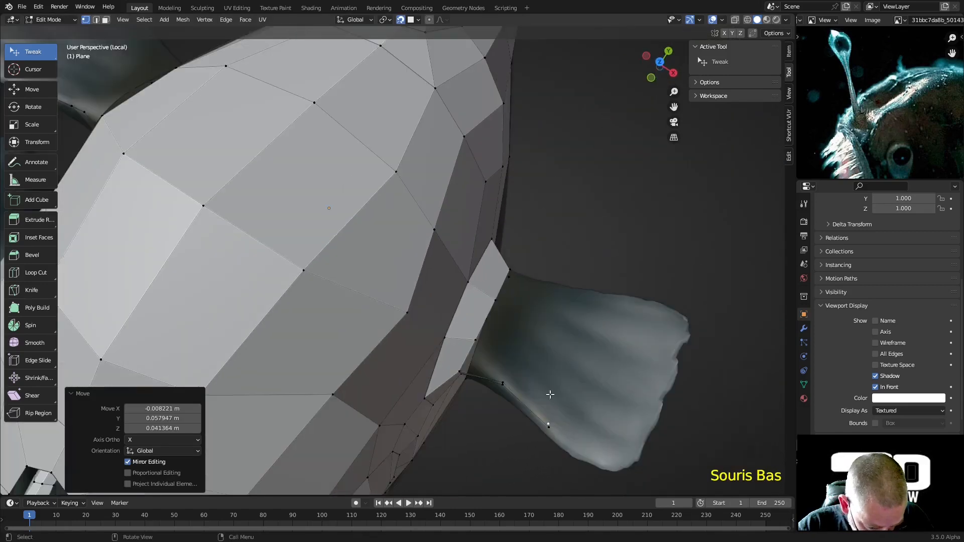
Step: Extrude the rim's rear edge along the pectoral fin's trailing edge and add a centred loop cut across the strip
middle_drag(546, 374, 477, 266)
click(331, 247)
shift+middle_drag(477, 266, 539, 339)
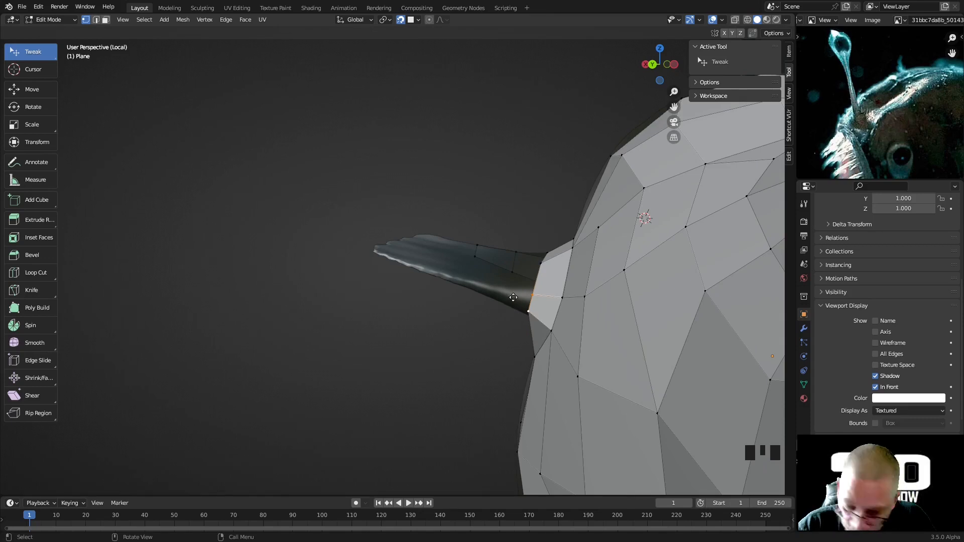
key(e)
click(450, 272)
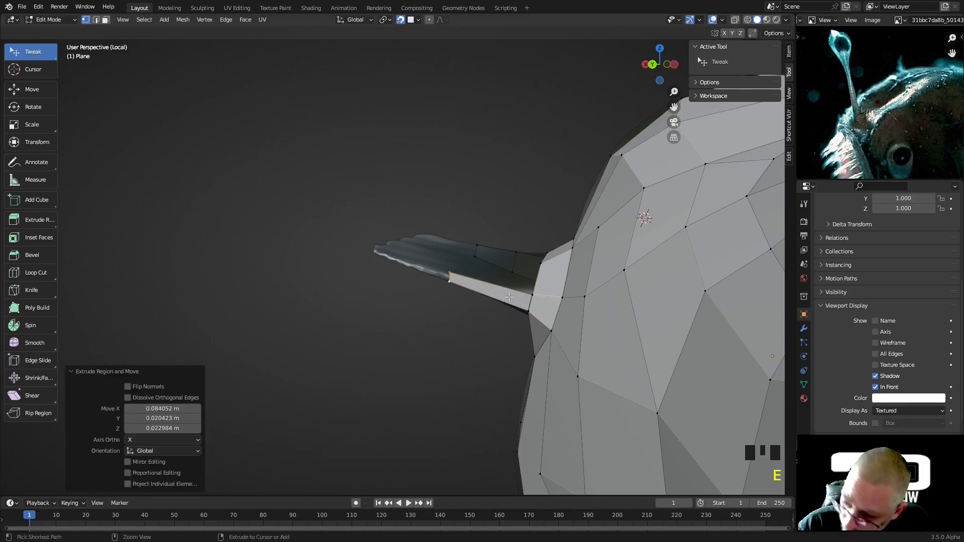
key(ctrl+r)
click(509, 301)
right_click(509, 305)
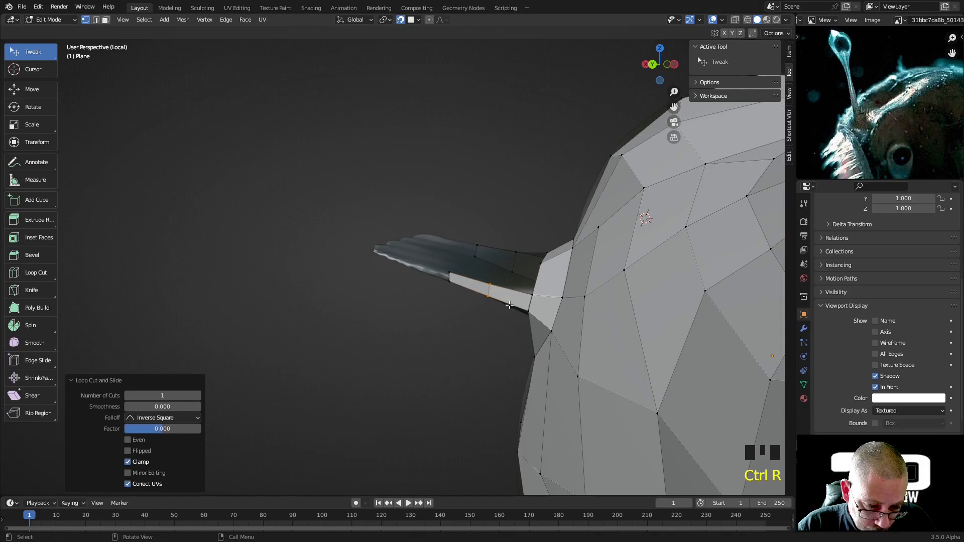
Step: Fill a face between the fin's leading and trailing strips on its upper side and divide it with two loop cuts
middle_drag(481, 379, 490, 353)
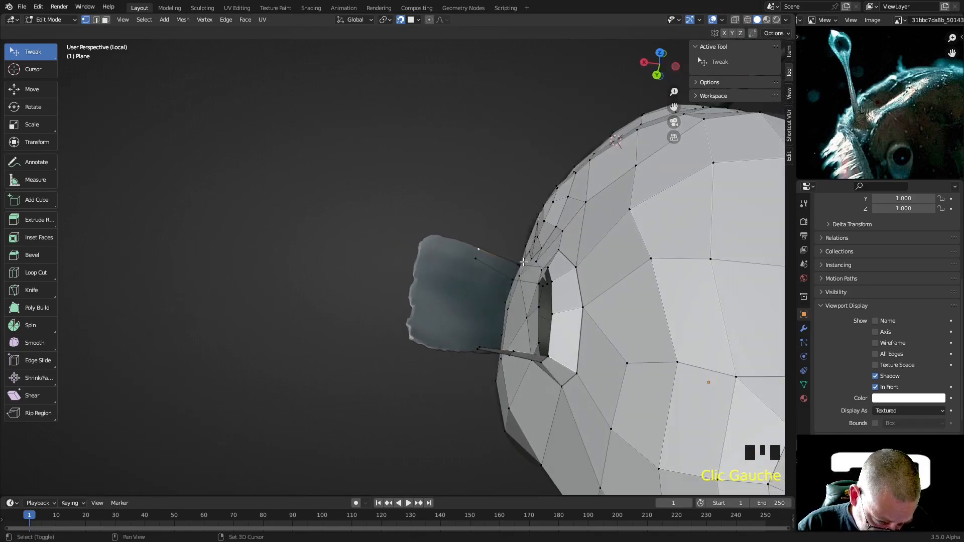
middle_drag(527, 299, 509, 282)
shift+click(447, 344)
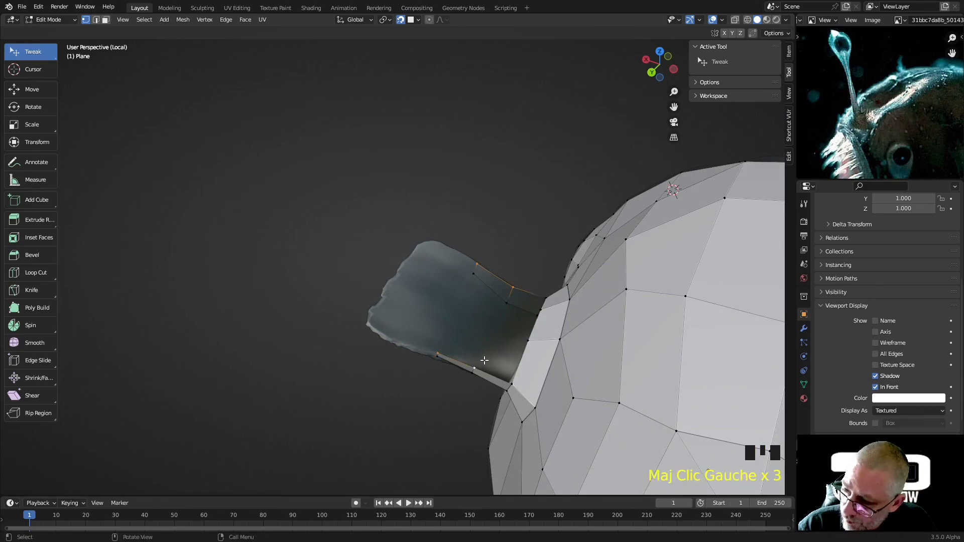
key(f)
key(ctrl+r)
click(468, 313)
right_click(468, 314)
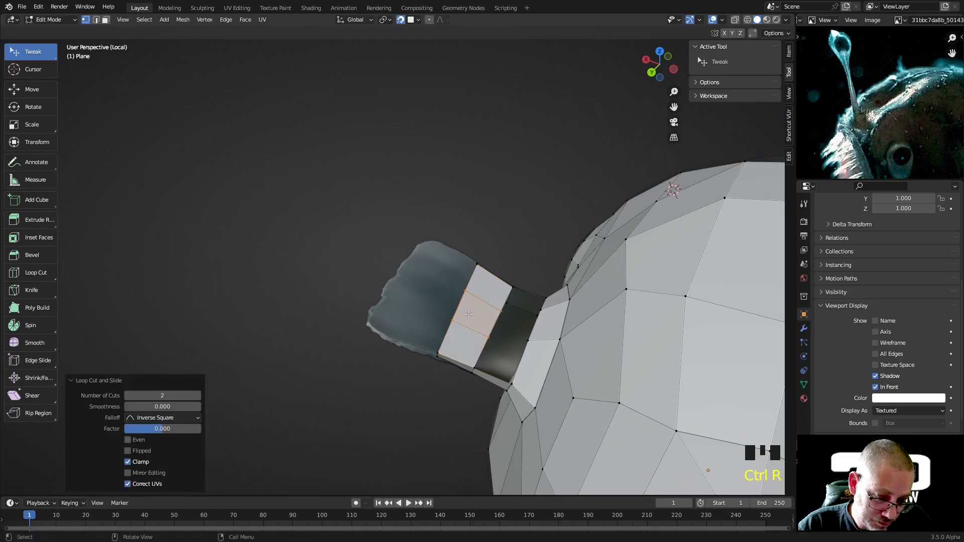
Step: Fill the remaining faces on the pectoral fin's upper side between the divided patch and the body opening's rim
click(509, 379)
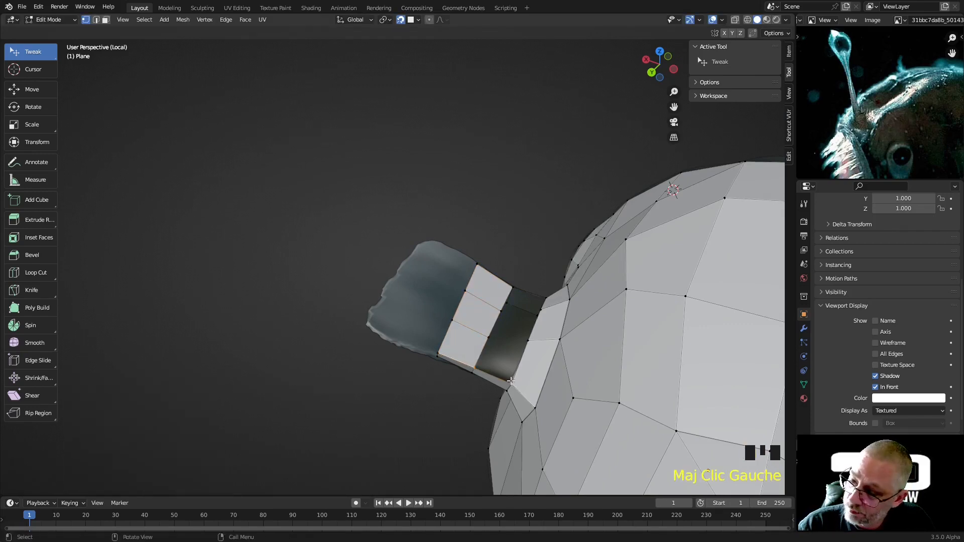
key(f)
key(f)
middle_drag(517, 347, 661, 221)
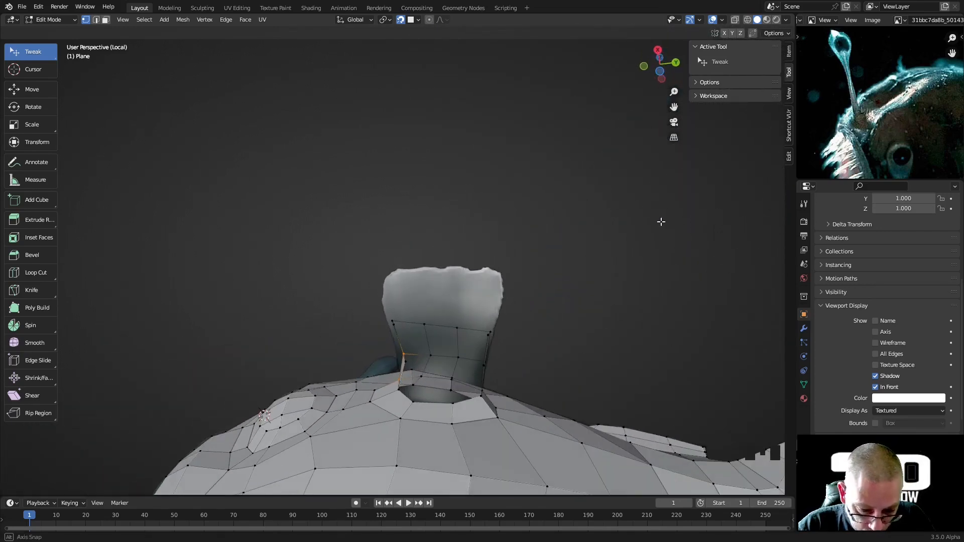
Step: Try to fill a face across the fin's underside between its leading and trailing strips and divide it with two loop cuts
middle_drag(404, 333, 439, 336)
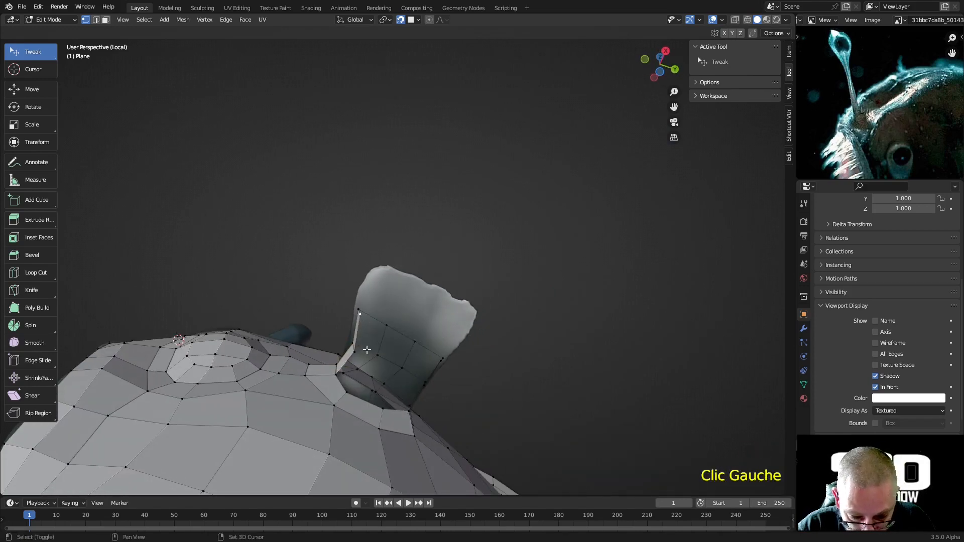
shift+click(423, 381)
middle_drag(435, 376, 385, 366)
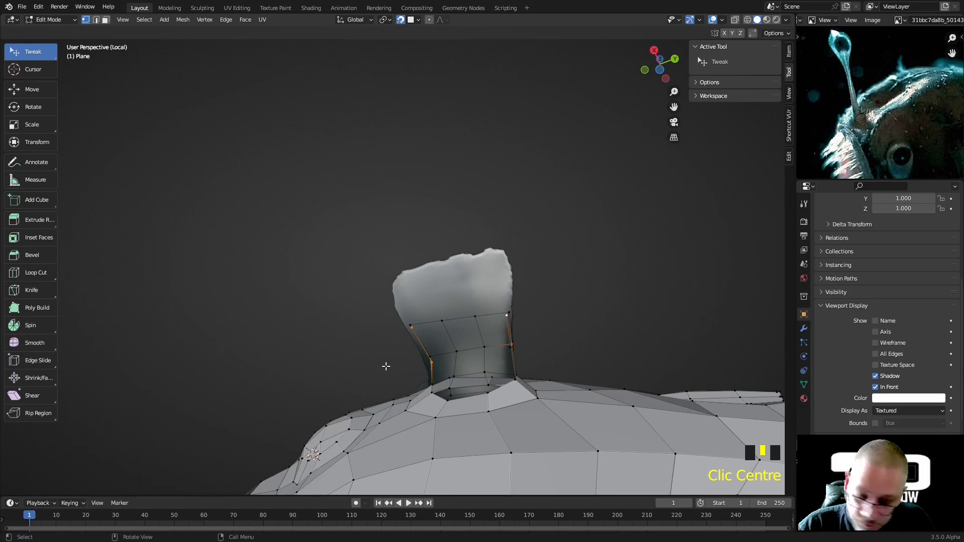
key(f)
key(ctrl+r)
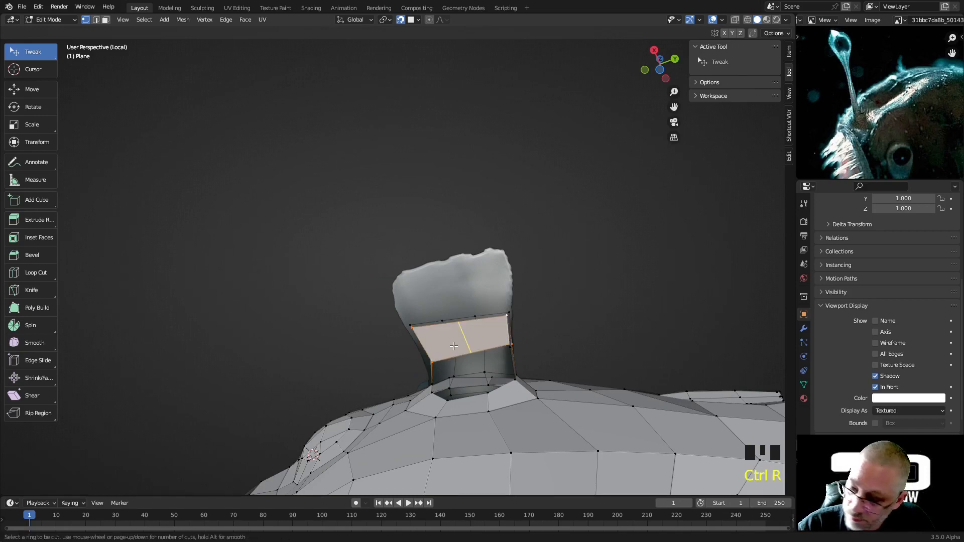
click(454, 346)
right_click(438, 371)
middle_drag(433, 363, 393, 348)
Step: Try to fill the underside faces between the divided patch and the fin's root
click(332, 351)
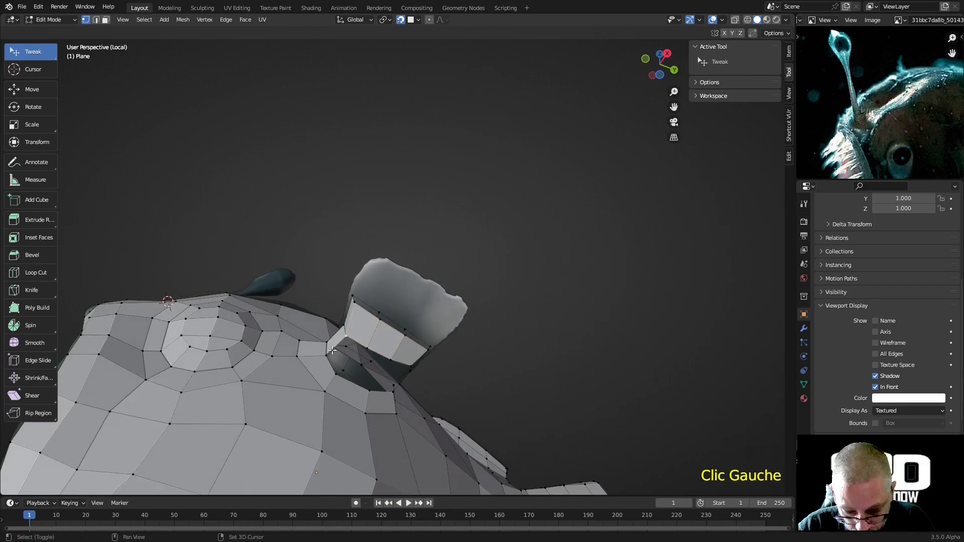
key(f)
key(f)
key(f)
key(f)
middle_drag(571, 397, 546, 300)
Step: Try to delete the stray diagonal edge on the fin's side strip near the root
key(2)
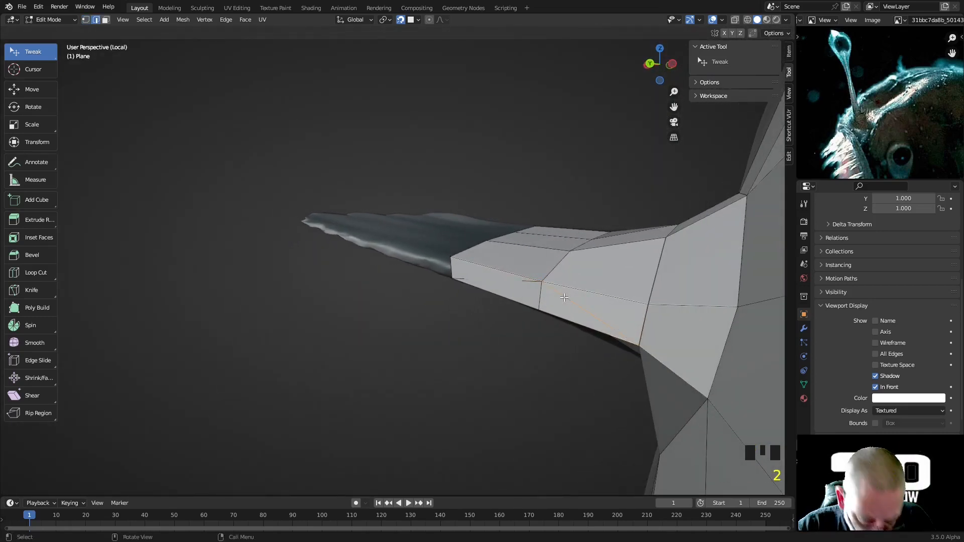
right_click(513, 286)
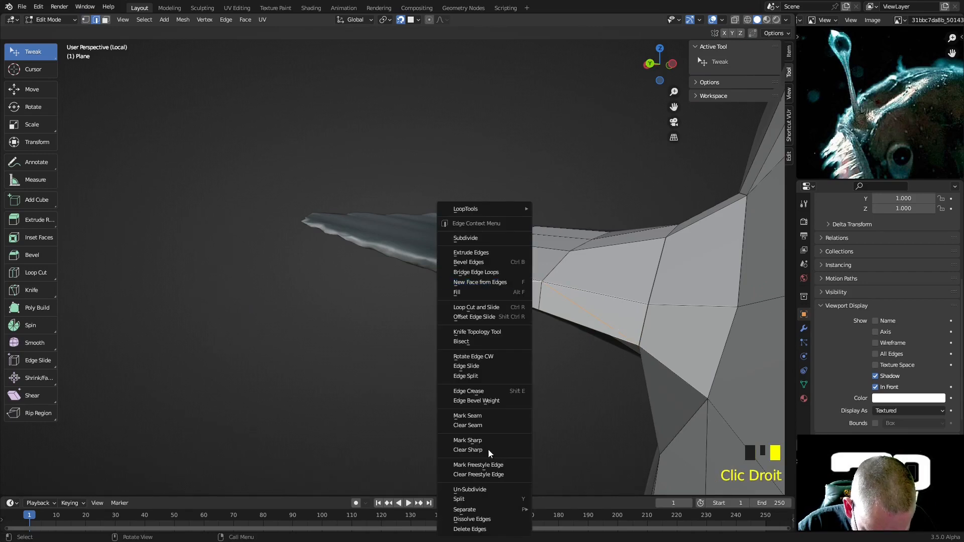
click(495, 529)
middle_drag(554, 365, 576, 355)
middle_drag(635, 323, 592, 254)
Step: Undo the edge deletion and the face fills and loop cuts on the fin's underside
key(ctrl+z)
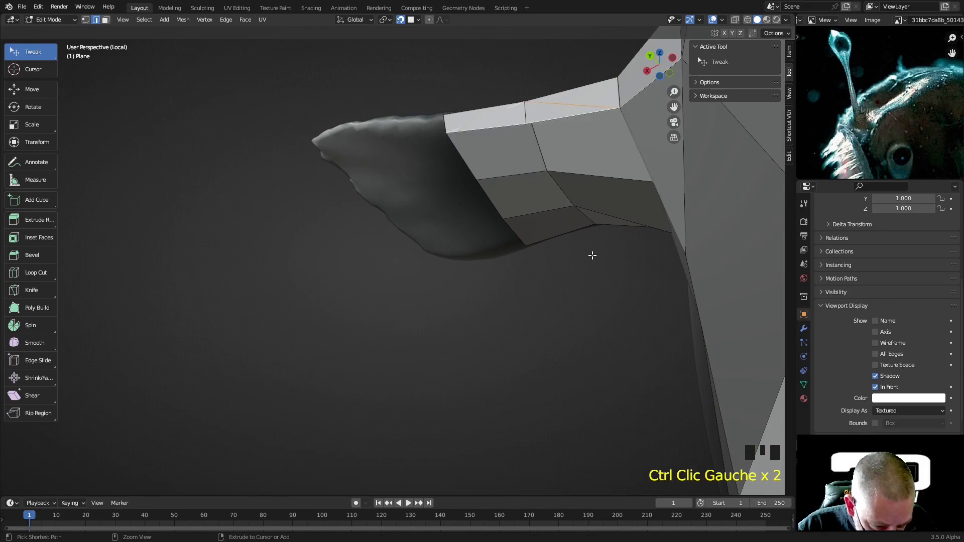
key(ctrl+z)
key(ctrl+z)
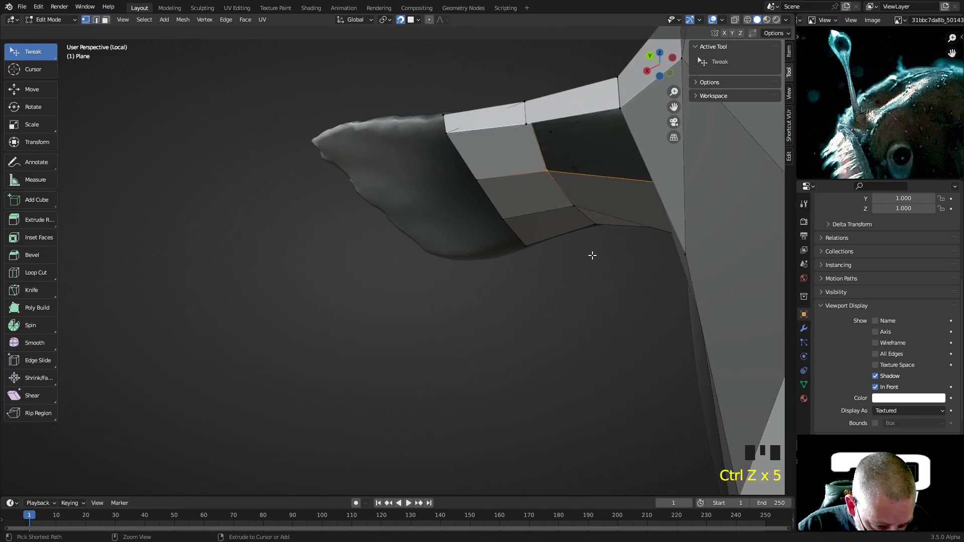
key(ctrl+z)
key(ctrl+z)
key(ctrl+z)
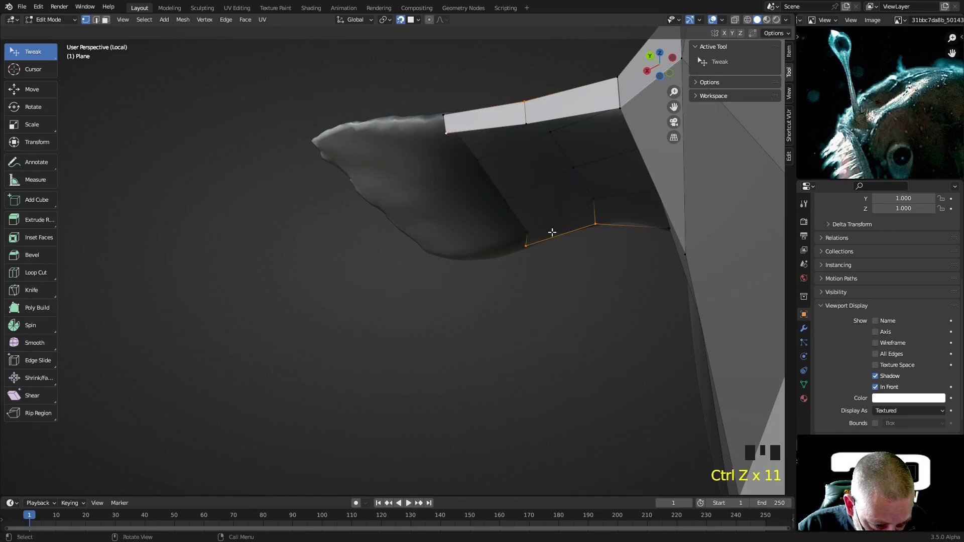
Step: Fill a face across the outer part of the fin's underside between both side strips and divide it with two loop cuts
shift+click(514, 107)
shift+click(528, 121)
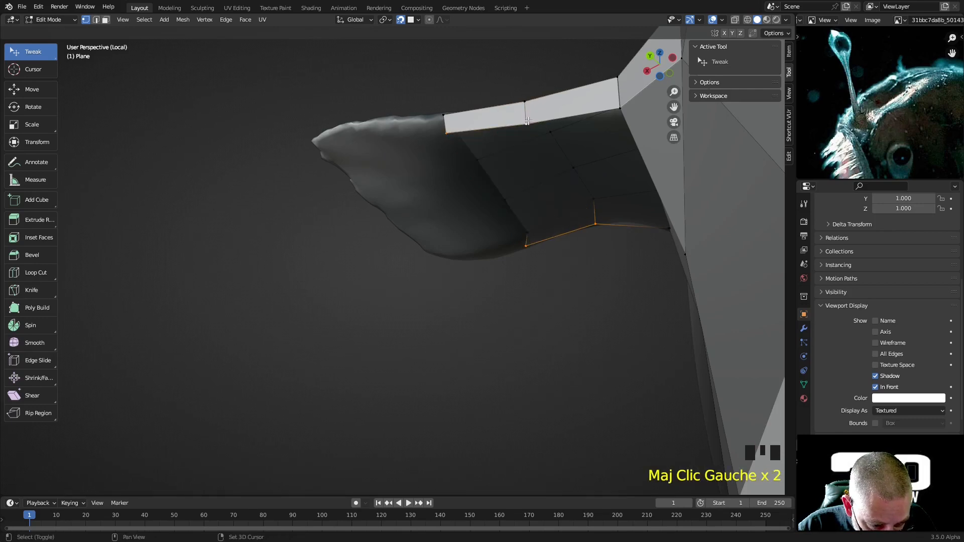
key(f)
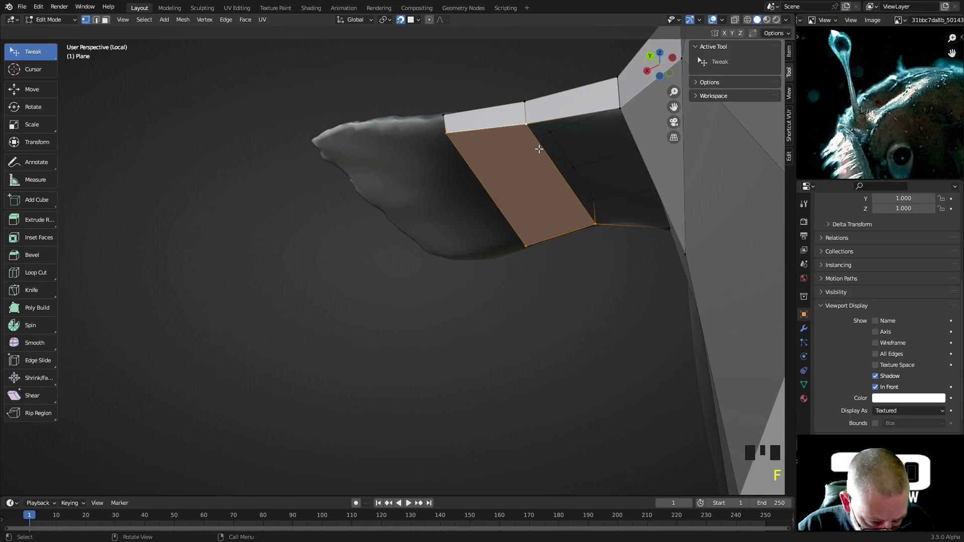
key(ctrl+r)
scroll(538, 151, up, 1)
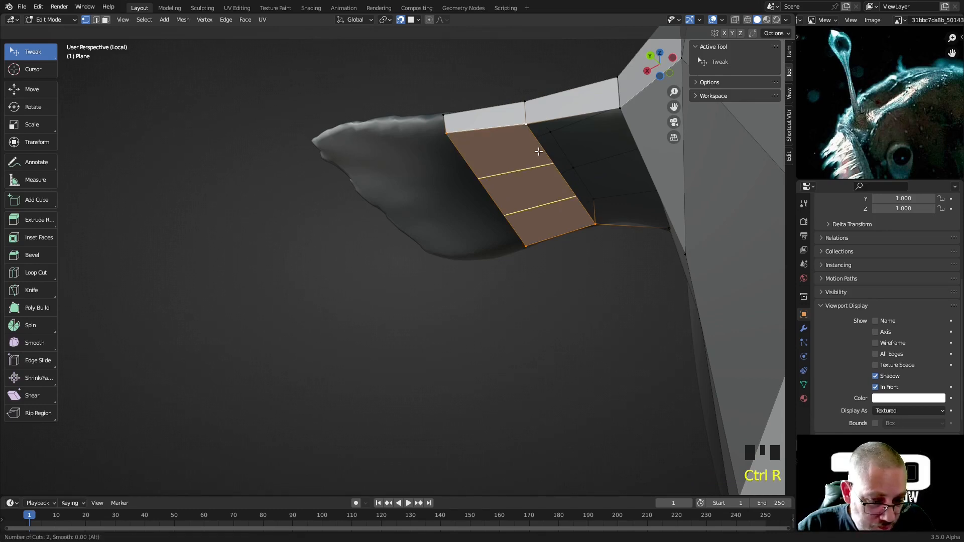
click(538, 150)
Step: Fill the three underside faces between the divided patch and the body opening's rim
click(535, 119)
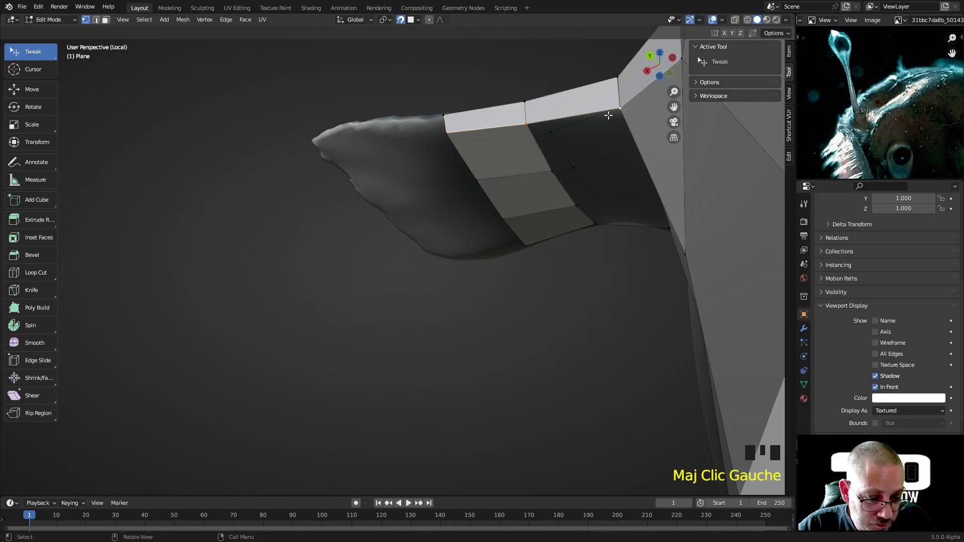
key(f)
key(f)
key(f)
Step: Reposition the vertices at the root and outer corner of the fin's mesh to follow the sculpted outline
middle_drag(628, 252, 650, 157)
drag(663, 159, 660, 156)
scroll(660, 156, down, 1)
middle_drag(660, 156, 574, 273)
scroll(477, 226, up, 3)
middle_drag(477, 226, 366, 301)
scroll(484, 157, up, 1)
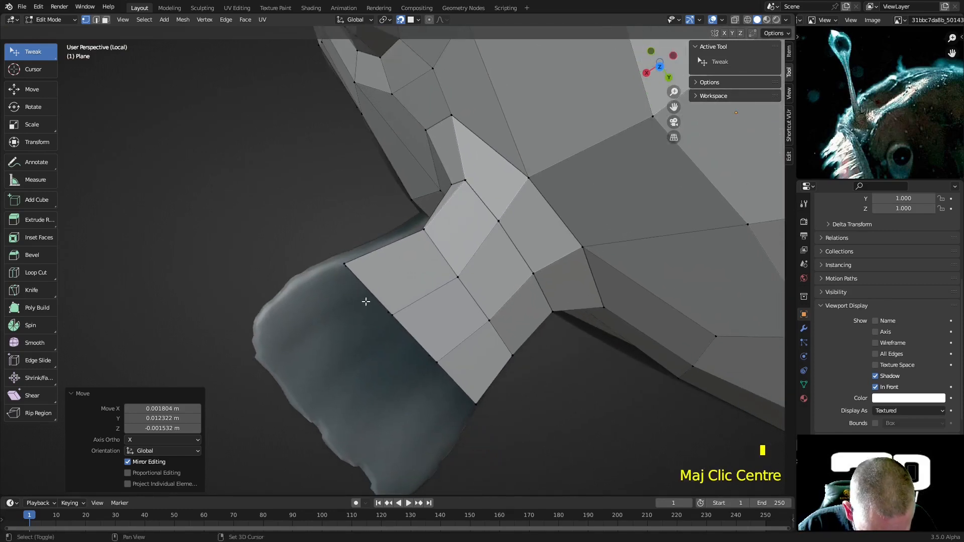
scroll(342, 241, up, 2)
drag(319, 263, 323, 262)
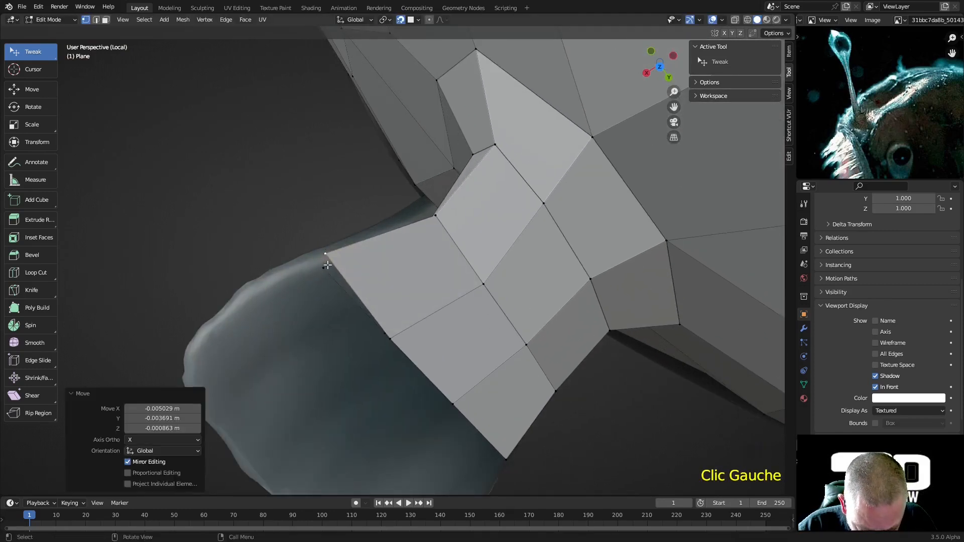
middle_drag(323, 262, 366, 319)
drag(366, 319, 365, 328)
drag(459, 255, 472, 279)
Step: Move the vertices along the fin's side edges and outer underside corner closer to the sculpted fin
middle_drag(473, 279, 477, 210)
drag(424, 211, 442, 231)
scroll(442, 232, down, 2)
middle_drag(442, 232, 541, 280)
scroll(251, 349, down, 1)
middle_drag(299, 360, 309, 396)
drag(315, 394, 309, 399)
middle_drag(310, 400, 274, 231)
drag(272, 190, 268, 198)
middle_drag(267, 198, 307, 282)
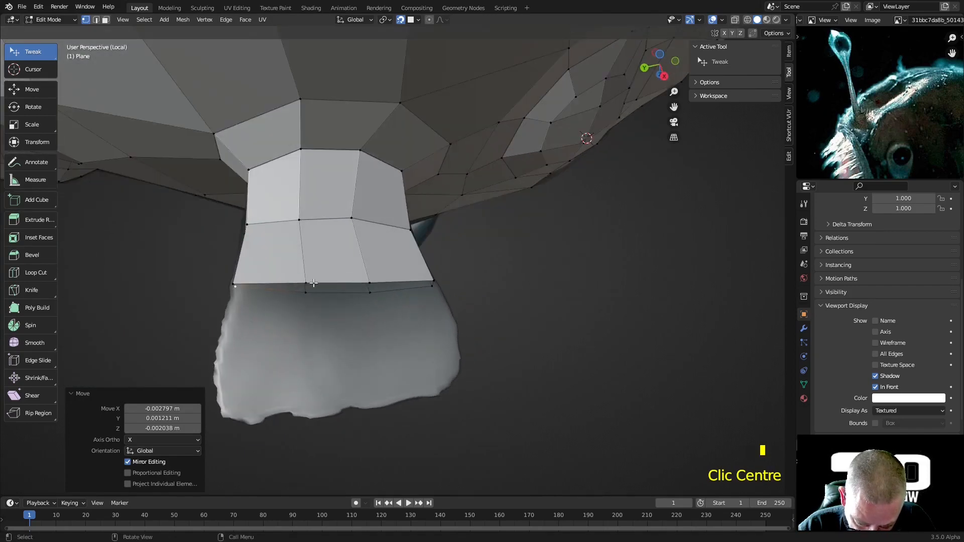
Step: Extrude the middle outer edge of the fin's underside out to the fin's tip
click(305, 283)
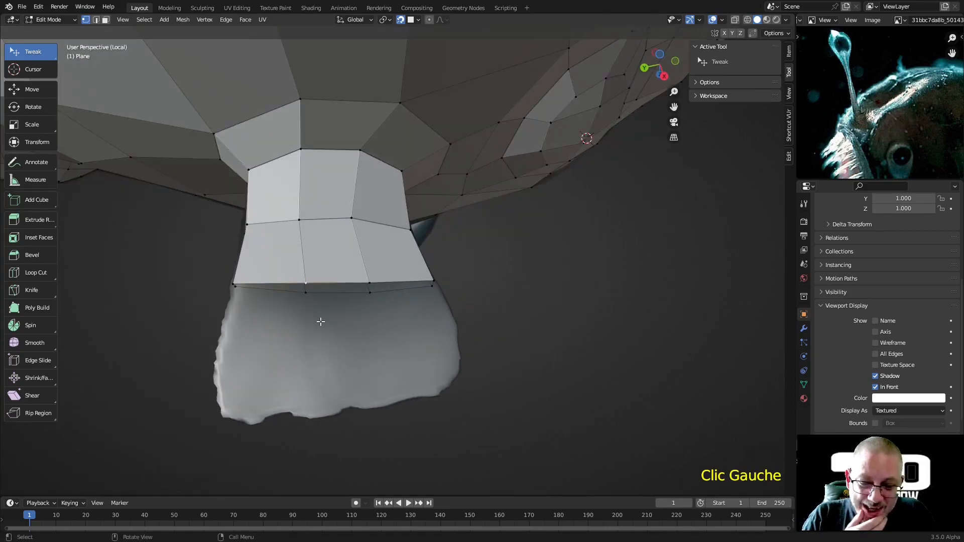
shift+click(367, 284)
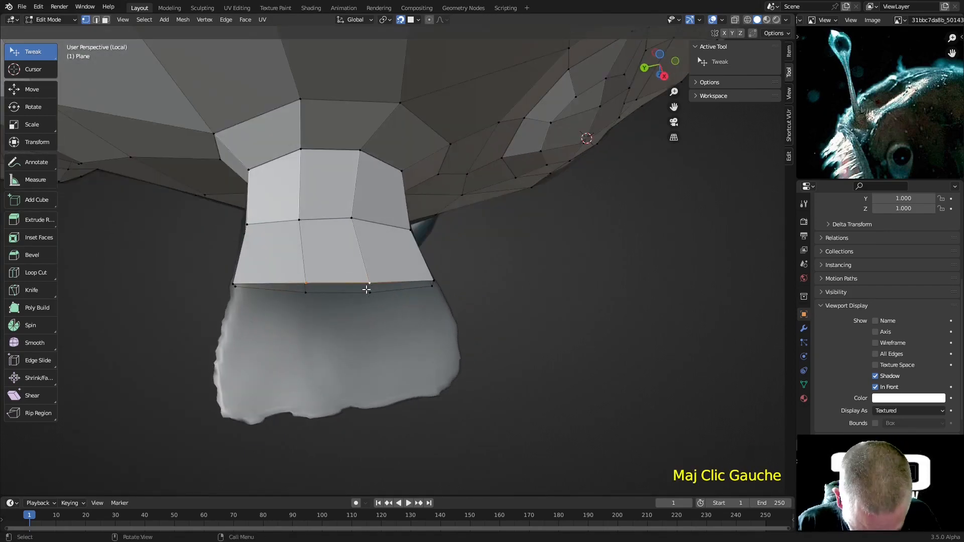
key(e)
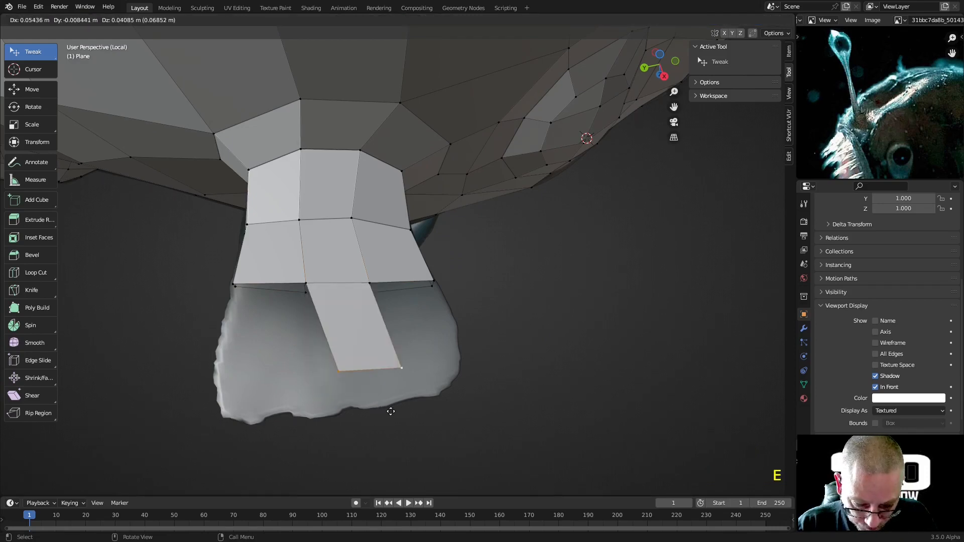
click(379, 401)
Step: Fill the face beside the extruded strip and the adjoining trailing-edge face, placing their new vertices at the fin's tip
middle_drag(379, 402, 397, 323)
click(361, 323)
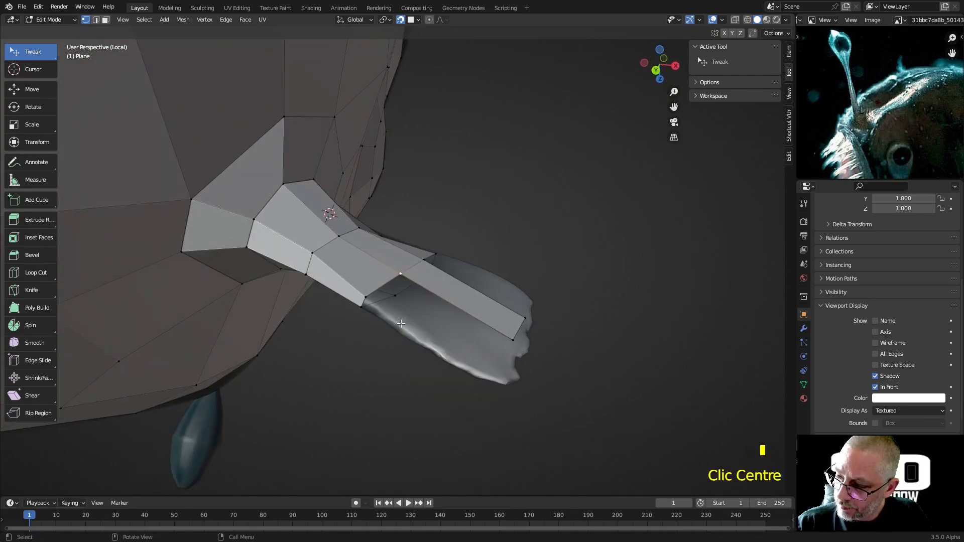
key(f)
click(504, 380)
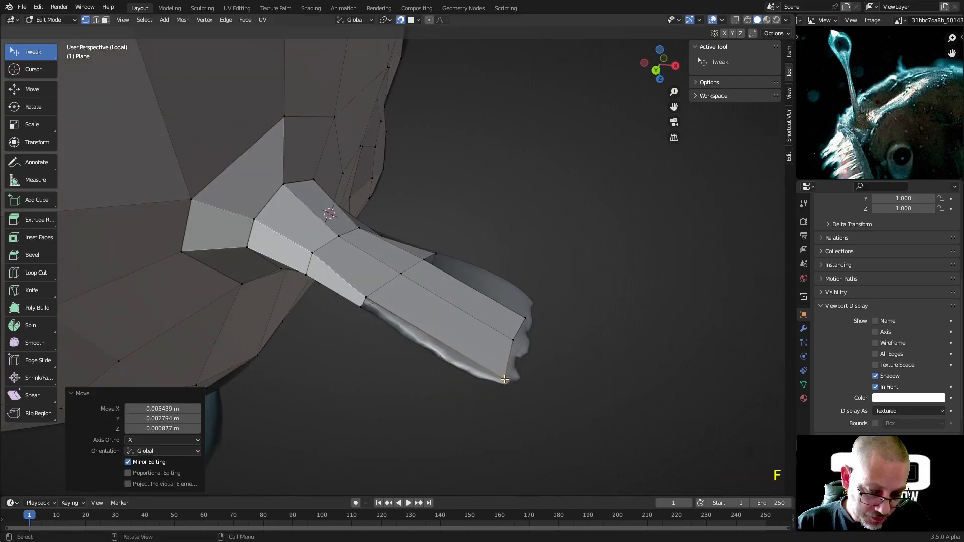
click(368, 299)
key(f)
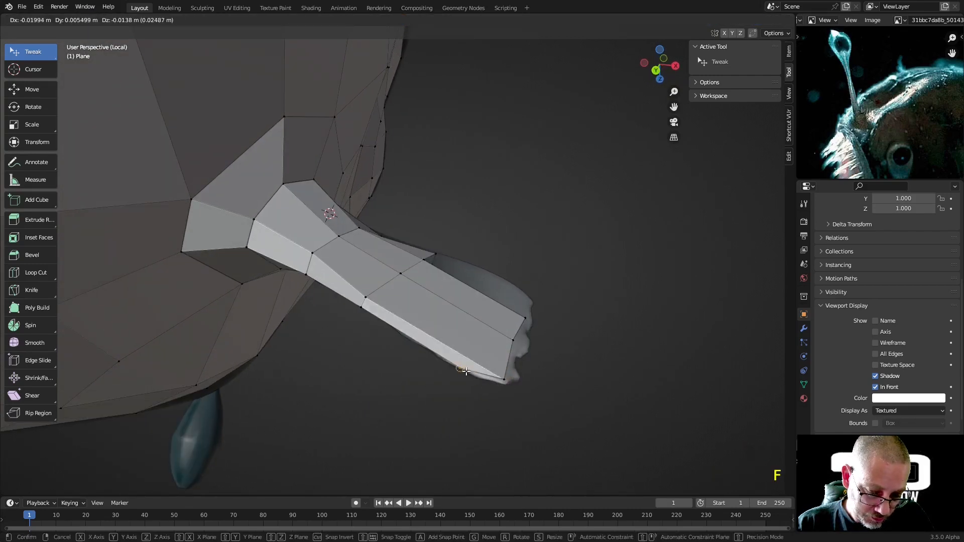
click(482, 381)
Step: Move the trailing-edge vertices of the new outer section into line with the fin's outline
middle_drag(483, 380, 492, 249)
scroll(493, 228, up, 1)
drag(430, 267, 469, 279)
middle_drag(469, 280, 558, 361)
scroll(567, 261, up, 2)
click(585, 230)
drag(585, 230, 529, 226)
Step: Add one centred loop cut across the outer section between the patch and the fin's tip
key(ctrl+r)
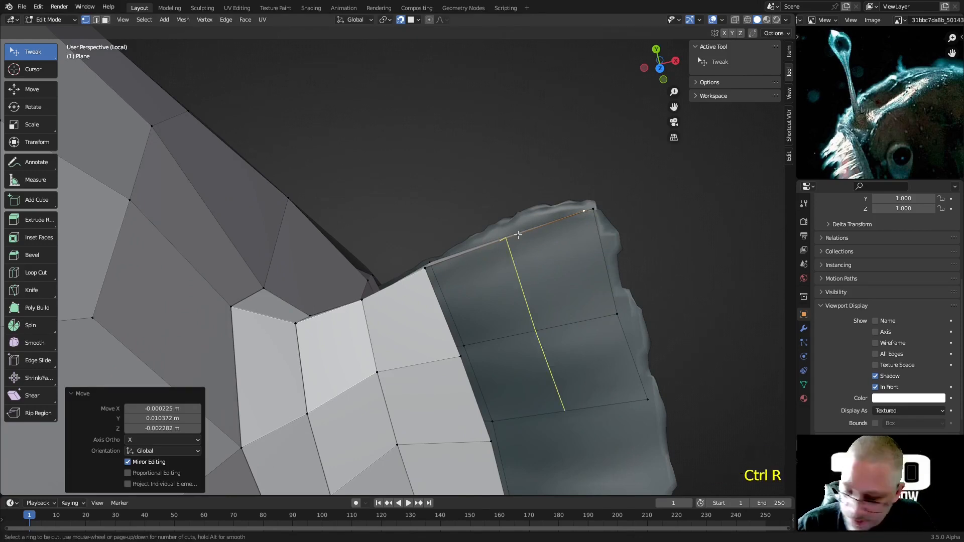
click(518, 234)
right_click(519, 234)
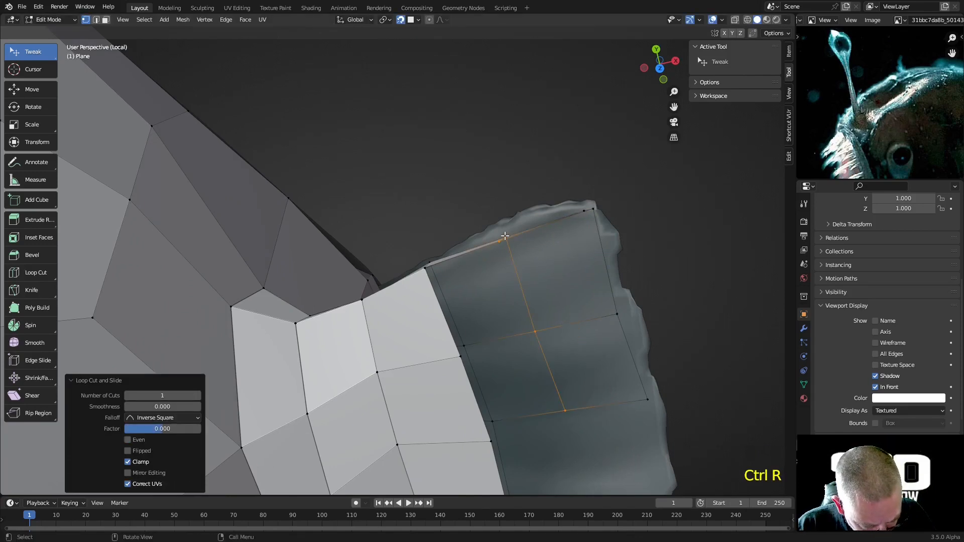
Step: Adjust the vertices along the fin's trailing edge and tip so the outer section follows the sculpt
drag(504, 236, 504, 237)
middle_drag(504, 237, 525, 303)
middle_drag(466, 411, 419, 371)
drag(410, 364, 403, 361)
middle_drag(403, 361, 404, 262)
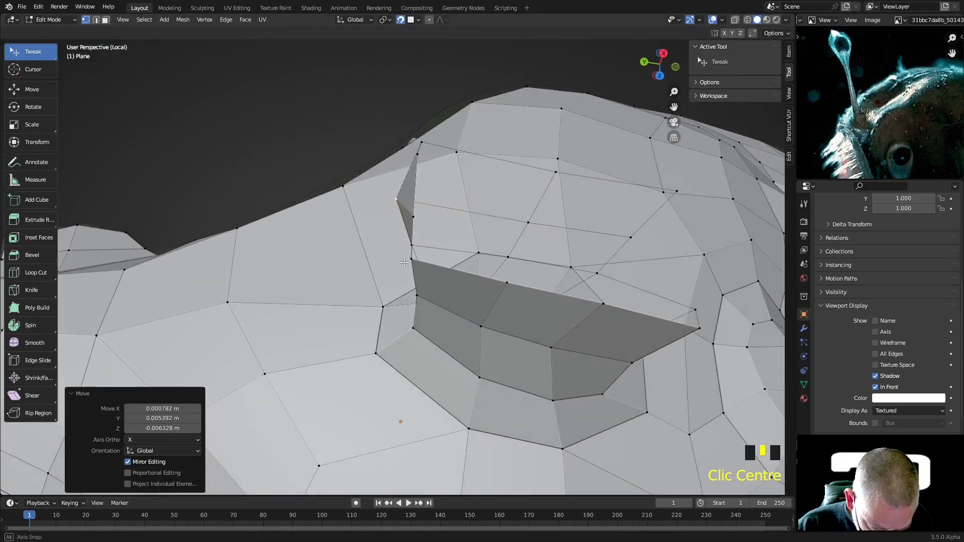
middle_drag(417, 214, 408, 167)
drag(408, 167, 380, 156)
middle_drag(380, 157, 480, 479)
scroll(467, 459, down, 2)
drag(438, 401, 514, 393)
middle_drag(514, 393, 456, 376)
Step: Fill the two missing underside faces along the fin's leading side and place the outermost vertex at the tip
scroll(493, 405, down, 1)
scroll(468, 334, down, 2)
scroll(441, 359, up, 2)
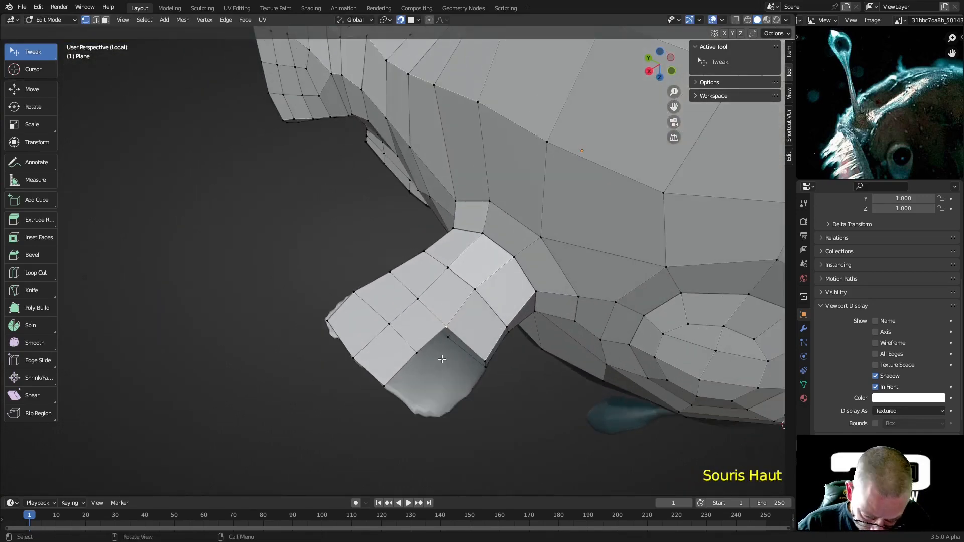
key(f)
click(466, 391)
click(421, 353)
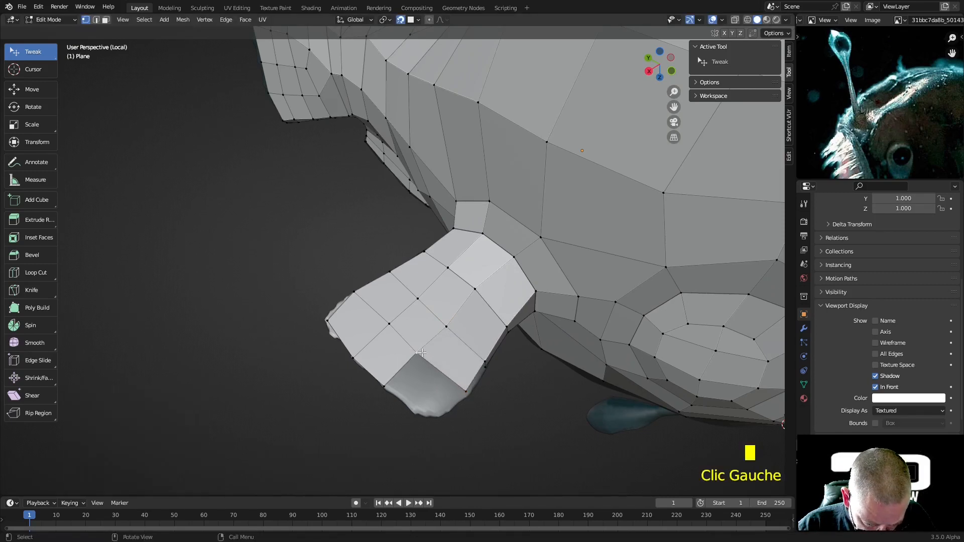
key(f)
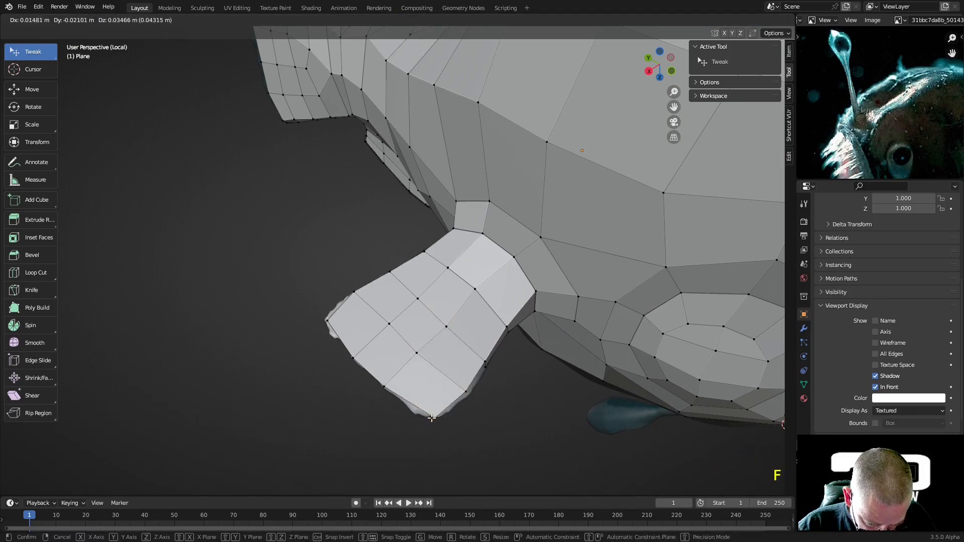
click(424, 419)
middle_drag(458, 413, 486, 354)
scroll(486, 354, up, 3)
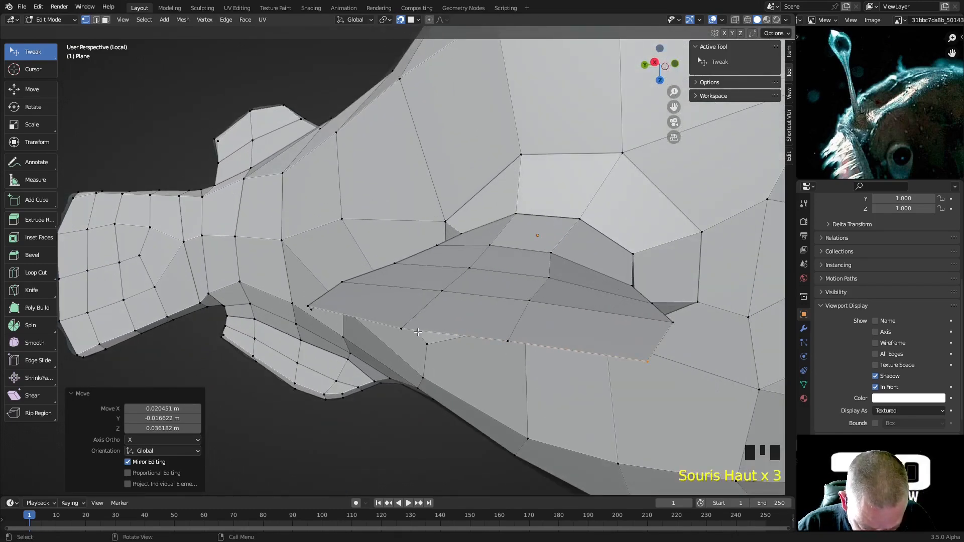
Step: Switch to Object Mode and apply the Shrinkwrap modifier on the retopology mesh
click(804, 328)
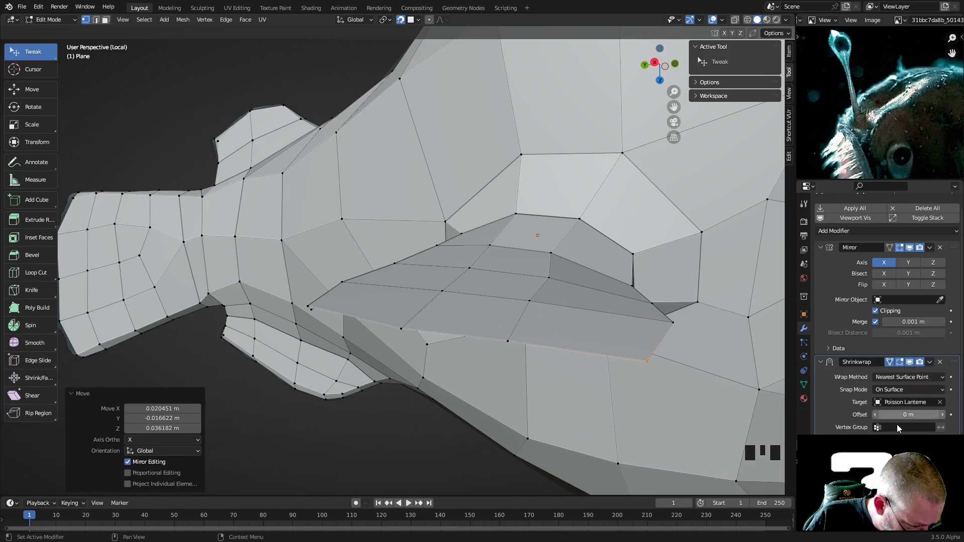
click(54, 20)
click(53, 11)
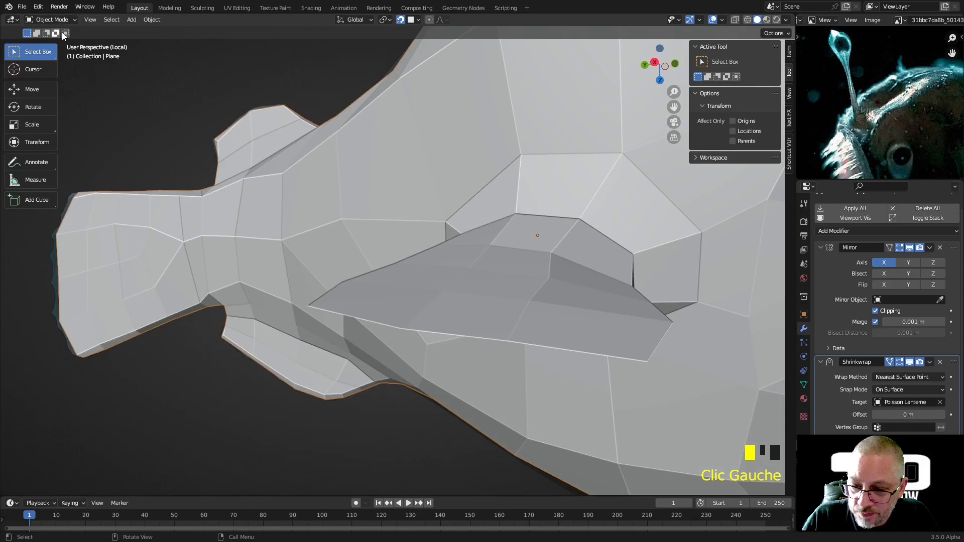
click(930, 362)
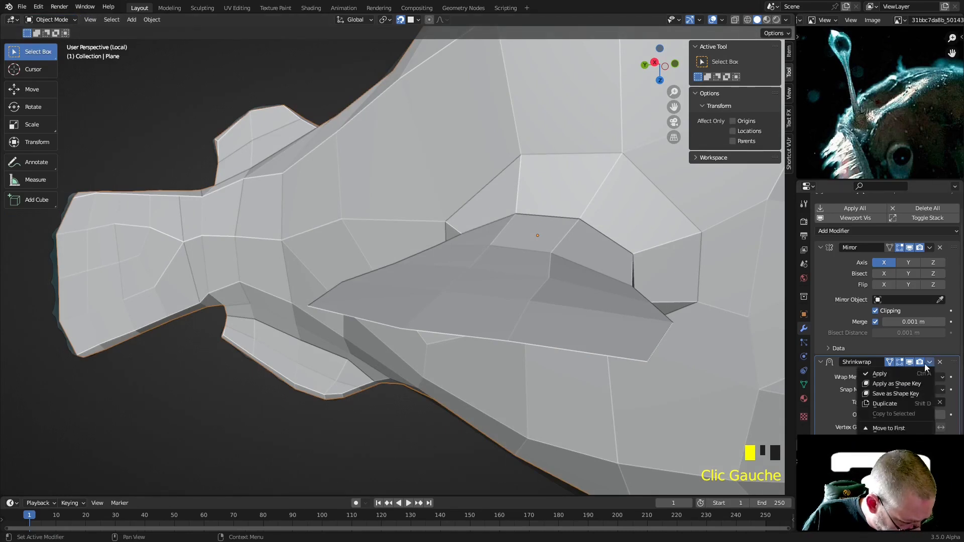
click(879, 373)
scroll(633, 321, down, 2)
middle_drag(634, 321, 560, 291)
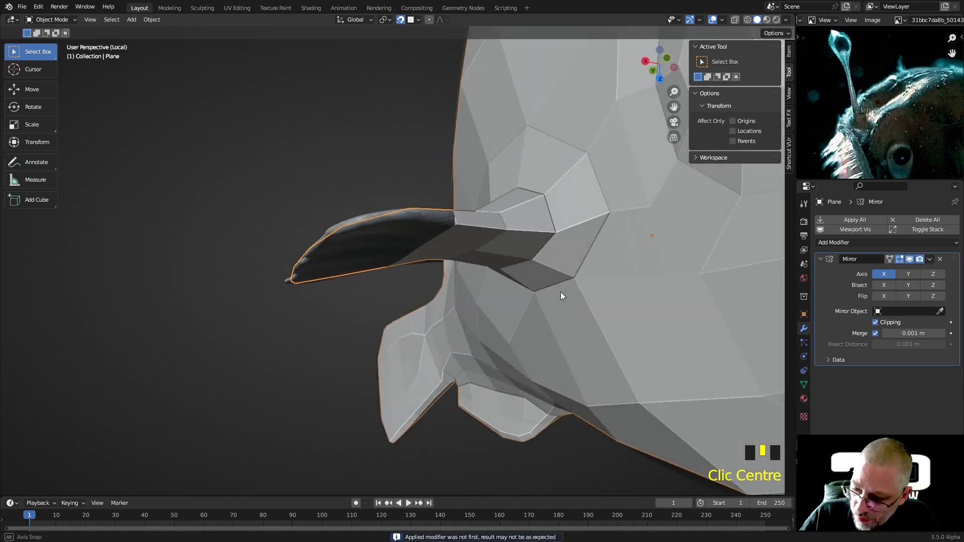
Step: In Edit Mode, extrude the middle edge of the pectoral fin's upper patch out to the tip and split the strip with one centred loop cut
key(KP_Divide)
key(KP_Divide)
middle_drag(491, 357, 733, 303)
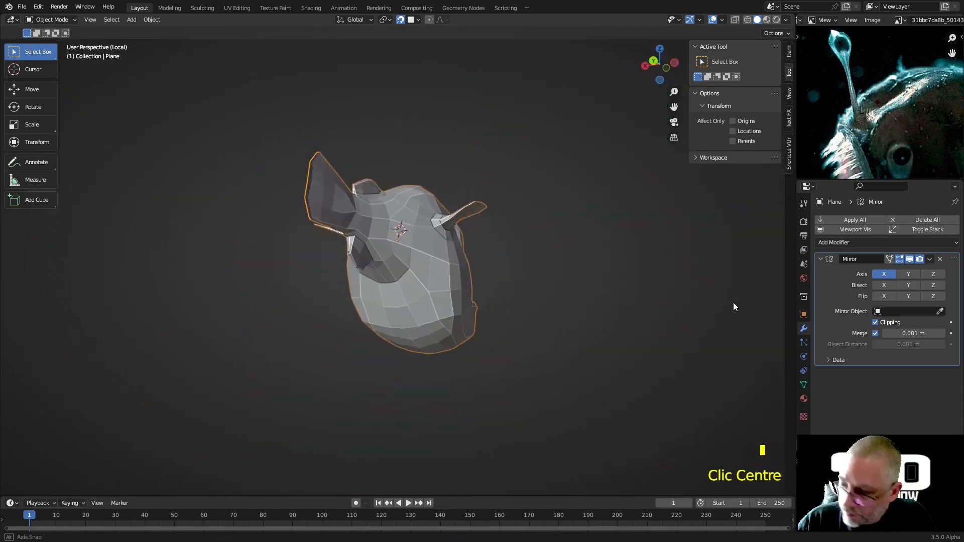
key(Tab)
middle_drag(603, 250, 636, 316)
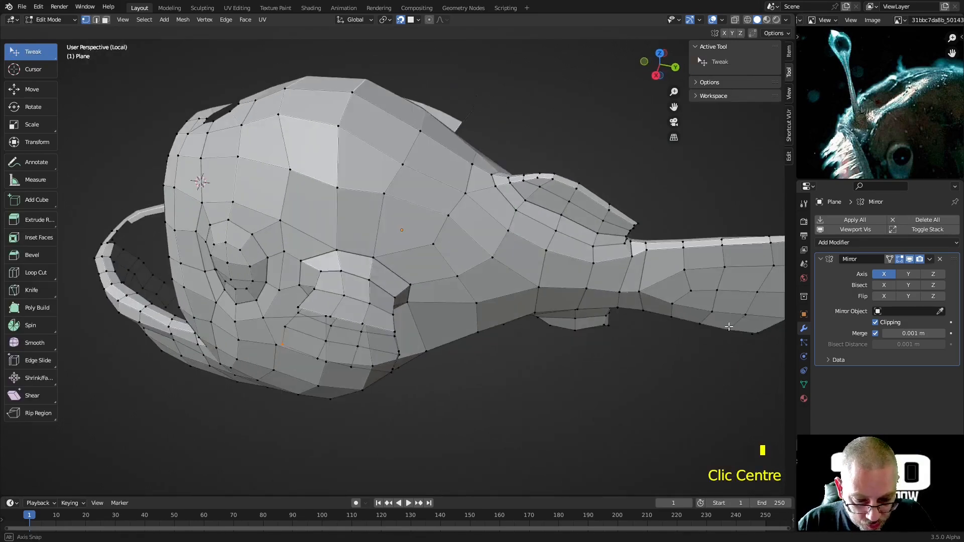
scroll(538, 358, up, 2)
middle_drag(538, 358, 596, 365)
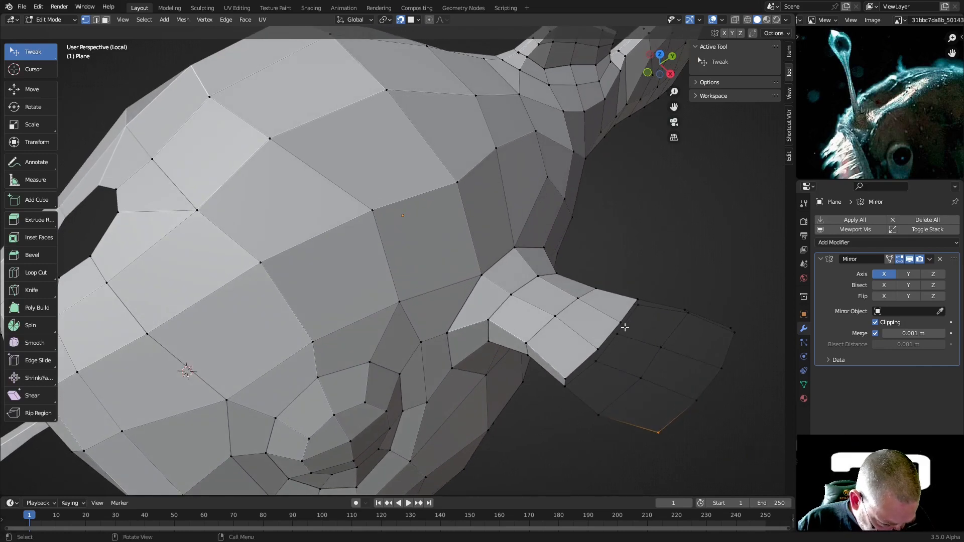
scroll(606, 349, down, 4)
middle_drag(546, 396, 522, 431)
key(e)
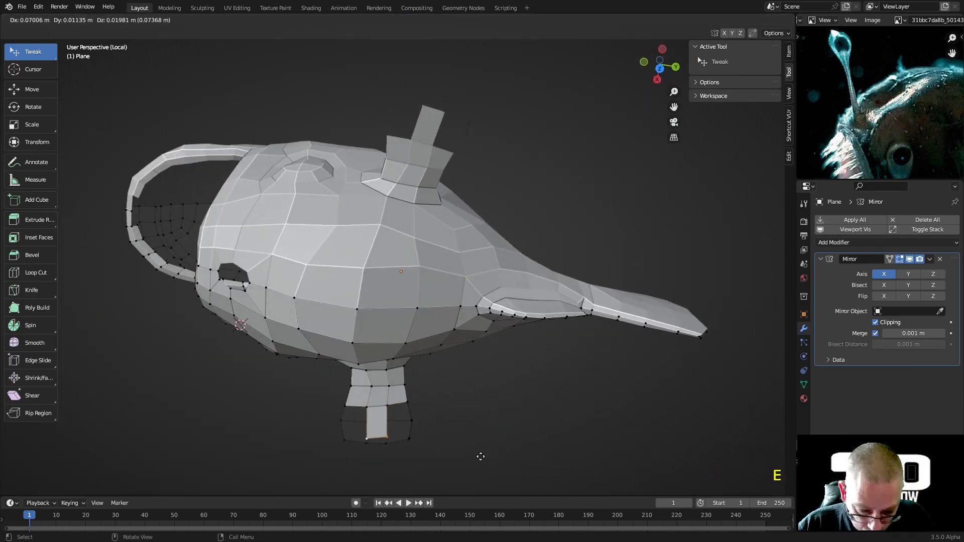
click(478, 459)
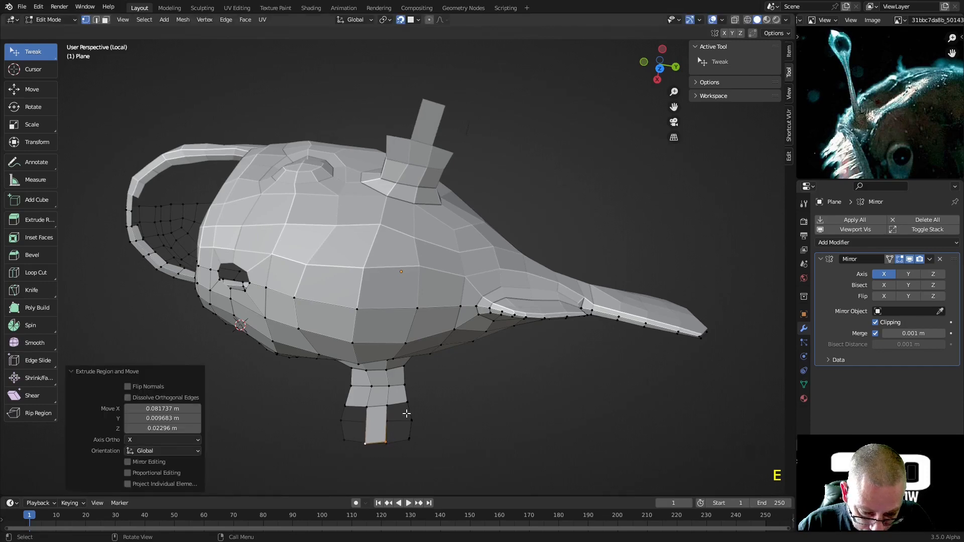
click(369, 421)
right_click(370, 422)
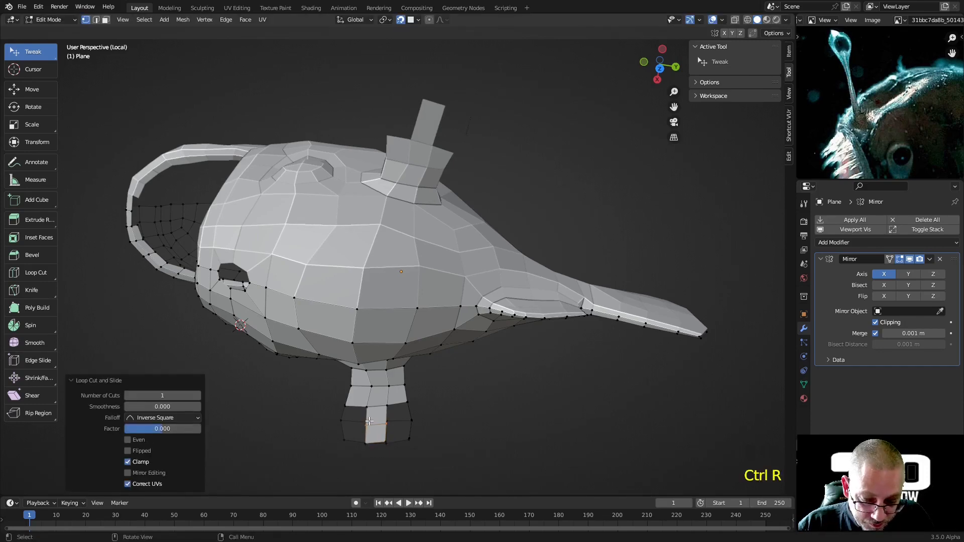
Step: Fill the missing faces on both sides of the extruded strip to cover the fin's upper side
middle_drag(418, 421, 394, 406)
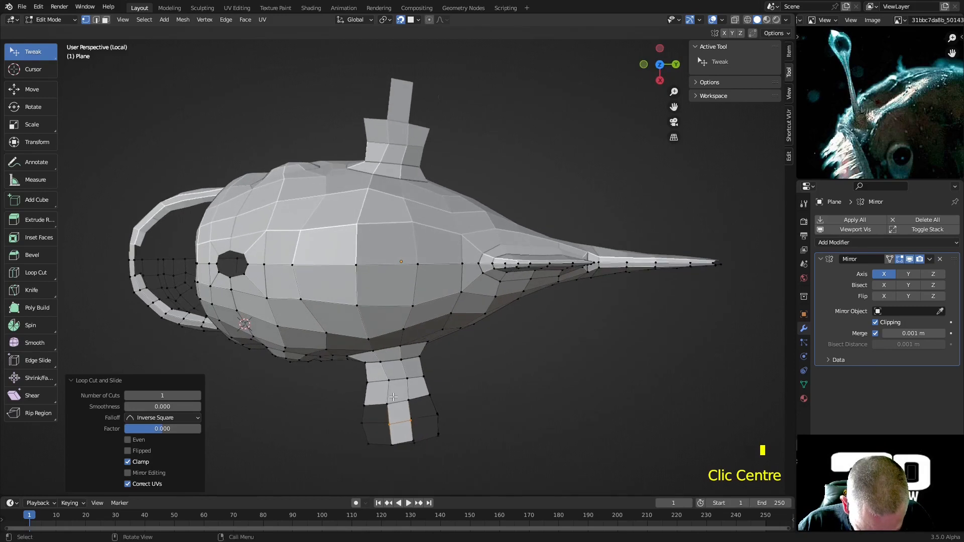
click(391, 405)
key(f)
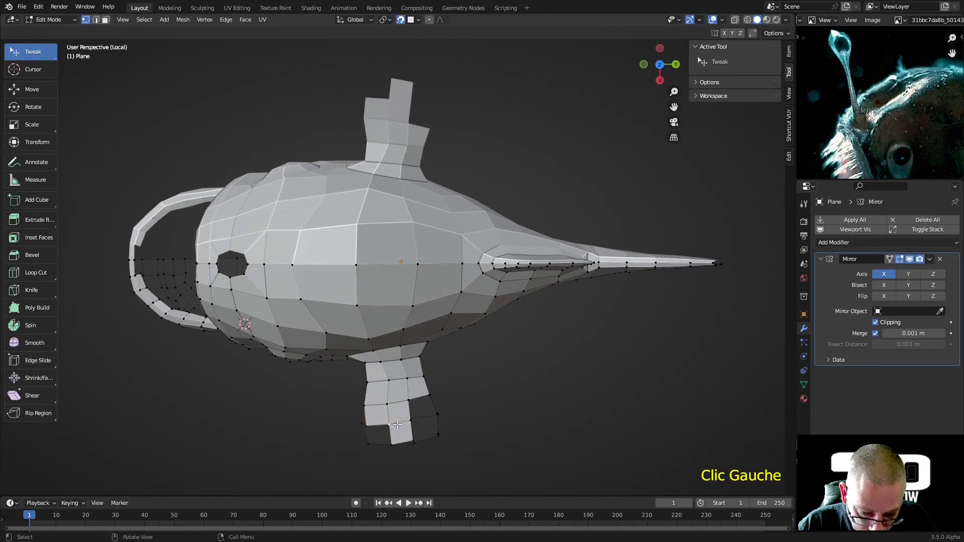
key(f)
key(f)
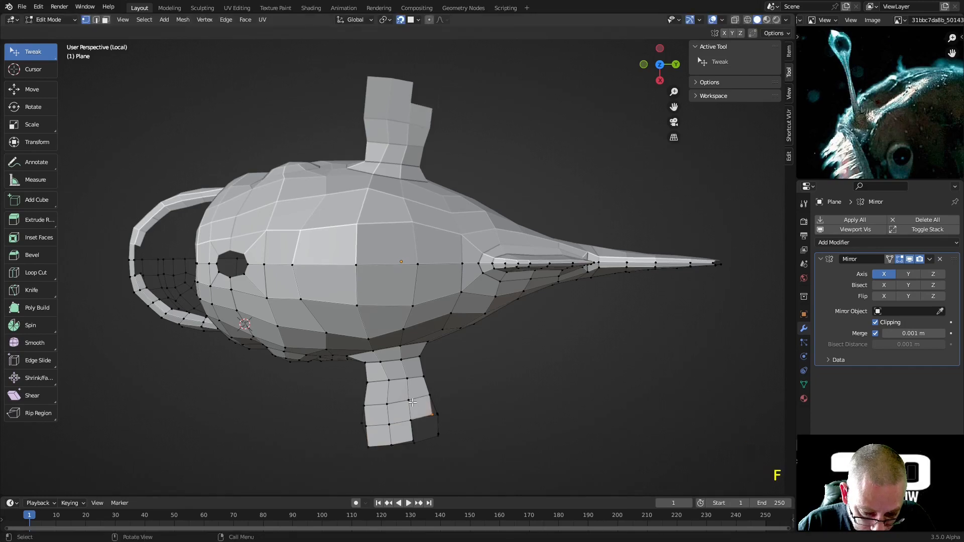
key(f)
key(f)
Step: Merge the separated vertex pairs along the fin's open edge near the tip, using At Last
middle_drag(438, 406, 499, 317)
scroll(553, 279, up, 3)
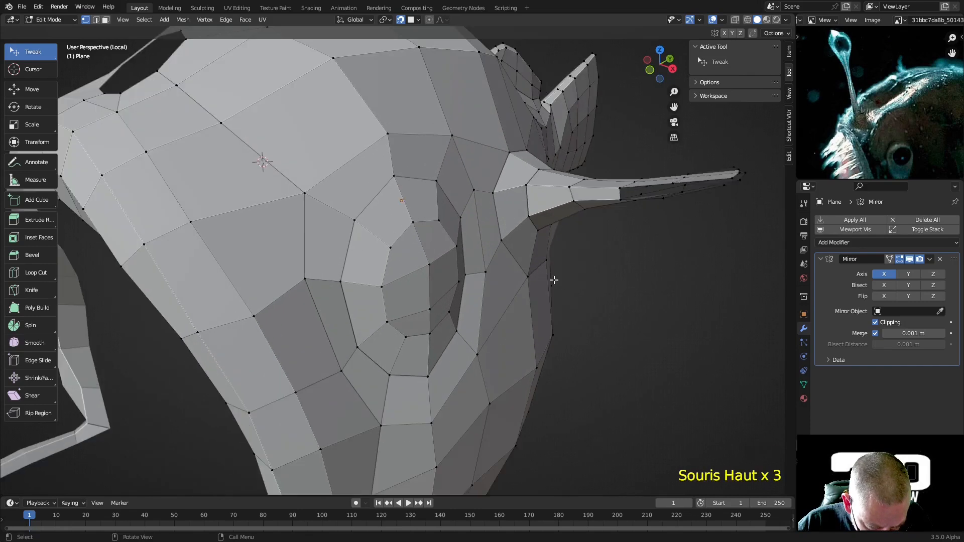
shift+middle_drag(604, 277, 377, 348)
scroll(293, 284, up, 2)
shift+middle_drag(293, 285, 421, 376)
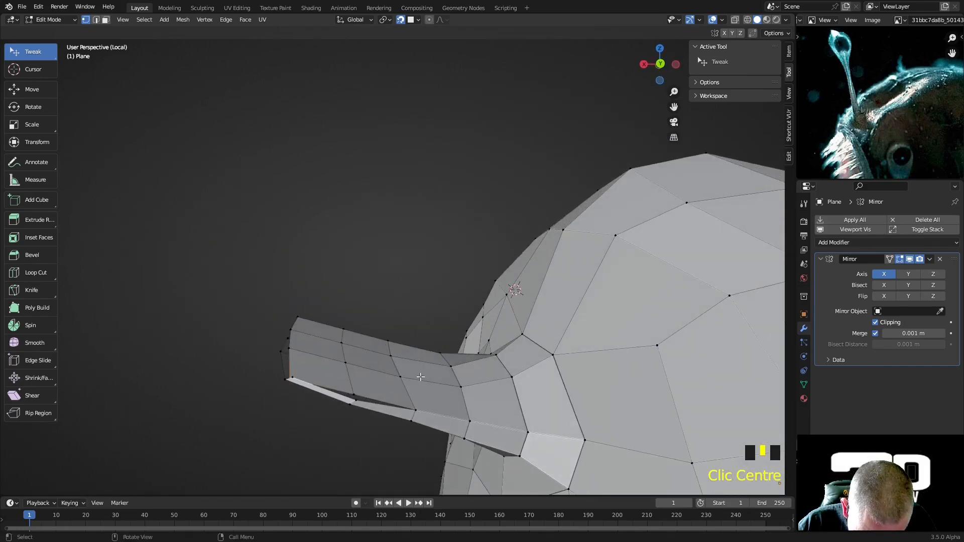
key(m)
click(351, 393)
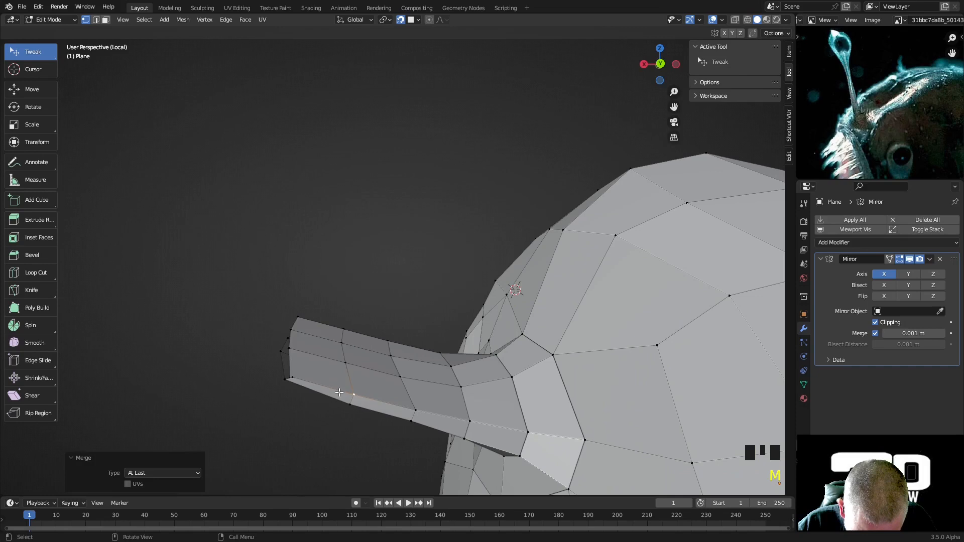
click(294, 375)
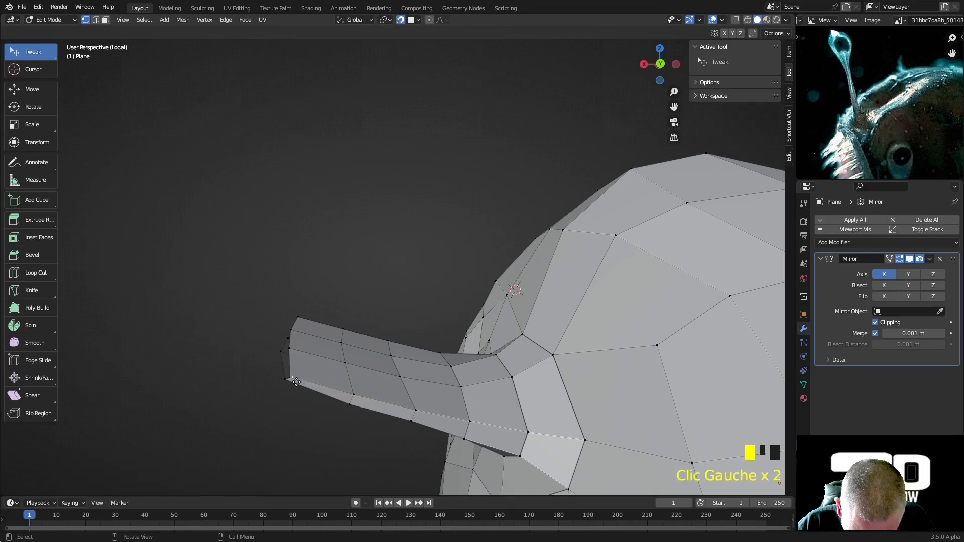
shift+click(301, 380)
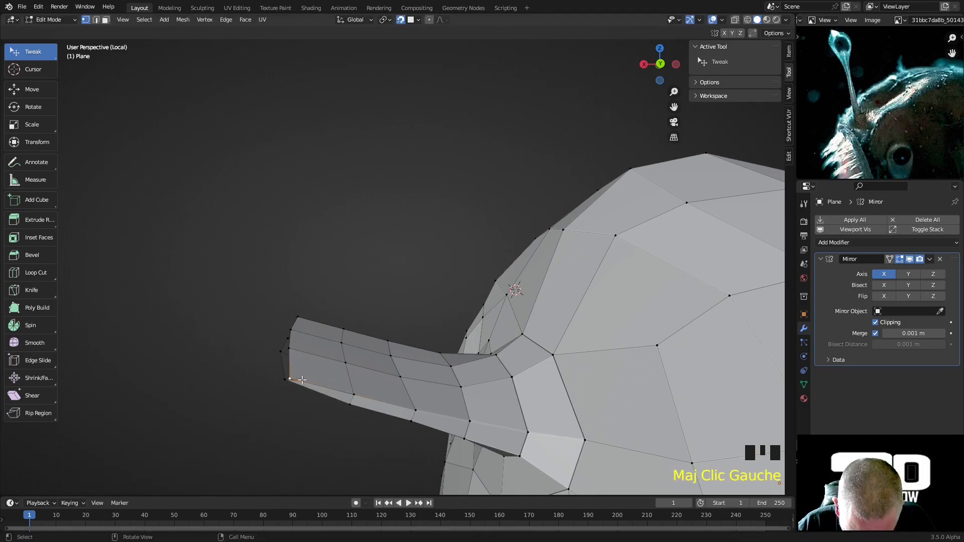
key(m)
click(300, 380)
Step: Reposition the vertices at the corners of the fin's tip, placing the last ones with snapping disabled
middle_drag(300, 380, 291, 347)
scroll(290, 347, up, 2)
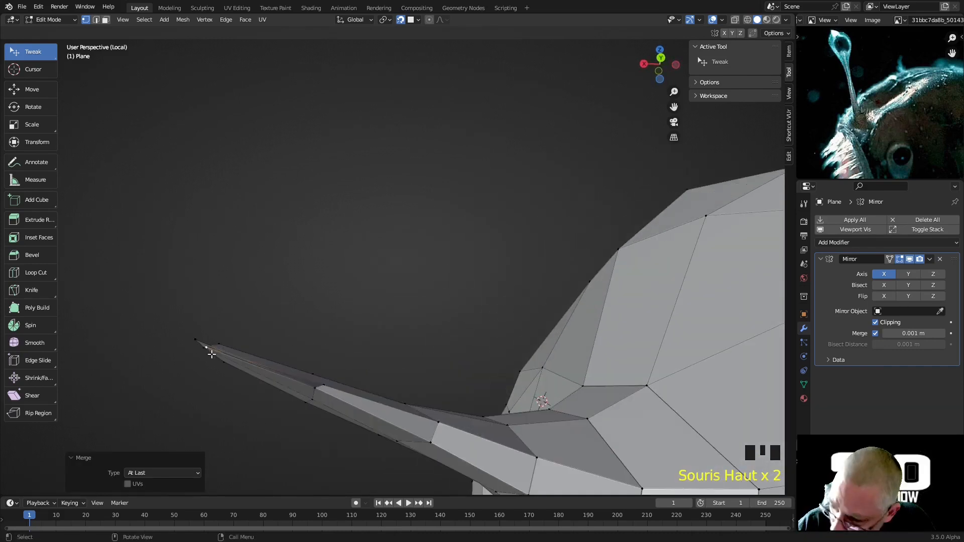
key(g)
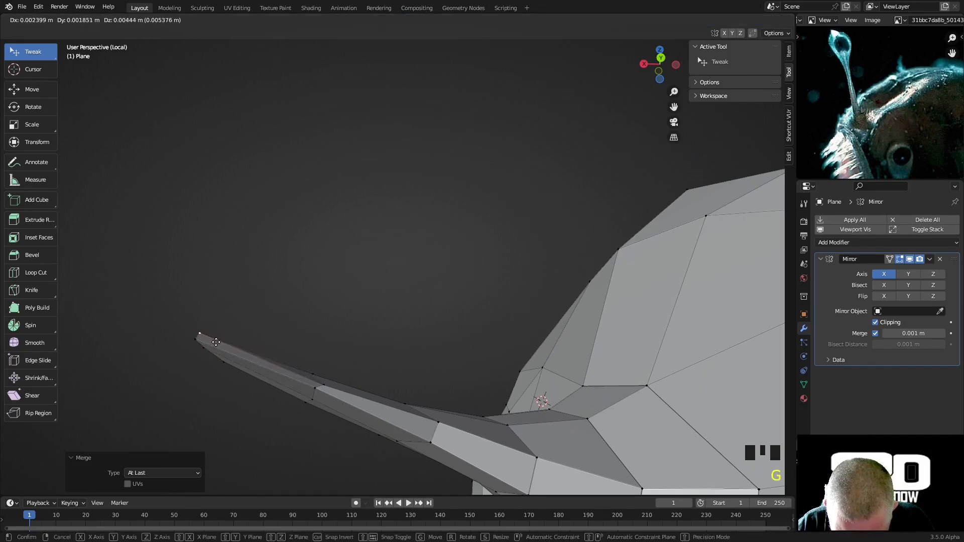
click(216, 342)
middle_drag(215, 342, 529, 464)
key(g)
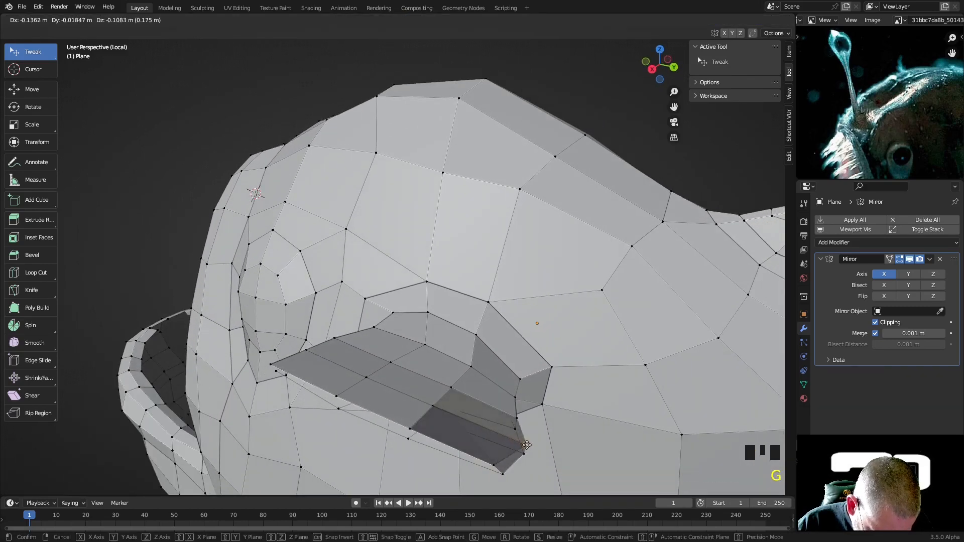
right_click(526, 445)
middle_drag(608, 465, 618, 450)
key(g)
click(661, 446)
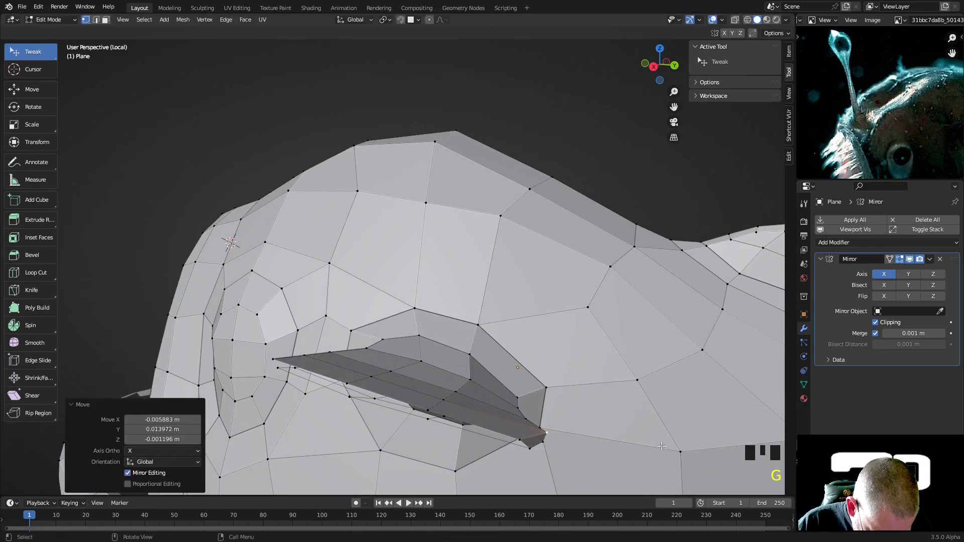
drag(530, 442, 543, 440)
Step: Fill the remaining open faces along the fin's edge and tip between its upper and lower sides
middle_drag(542, 442, 542, 446)
shift+click(542, 446)
key(f)
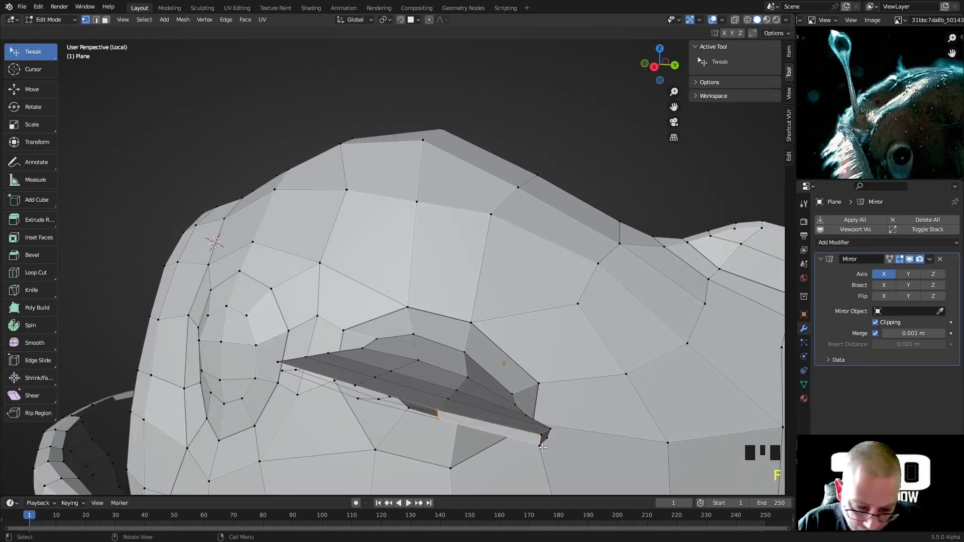
middle_drag(443, 394, 374, 4)
key(f)
key(f)
Step: Nudge the vertices around the fin's edge and tip to even out its outline and thickness, enabling X-ray display for the last ones
drag(391, 326, 377, 317)
middle_drag(377, 317, 349, 292)
mouse_move(342, 300)
mouse_down()
mouse_move(353, 297)
mouse_move(351, 304)
mouse_up()
drag(359, 339, 354, 342)
middle_drag(354, 342, 375, 289)
middle_drag(453, 391, 426, 248)
drag(343, 157, 343, 151)
click(417, 154)
mouse_move(417, 154)
mouse_down()
mouse_move(415, 163)
mouse_move(411, 153)
mouse_up()
key(alt+z)
drag(483, 157, 488, 157)
drag(568, 244, 568, 244)
middle_drag(560, 196, 445, 364)
drag(441, 361, 439, 361)
Step: Add a Shrinkwrap modifier to the retopology mesh, leave local view, and pick the sculpted Poisson Lanterne as its target
scroll(439, 359, down, 4)
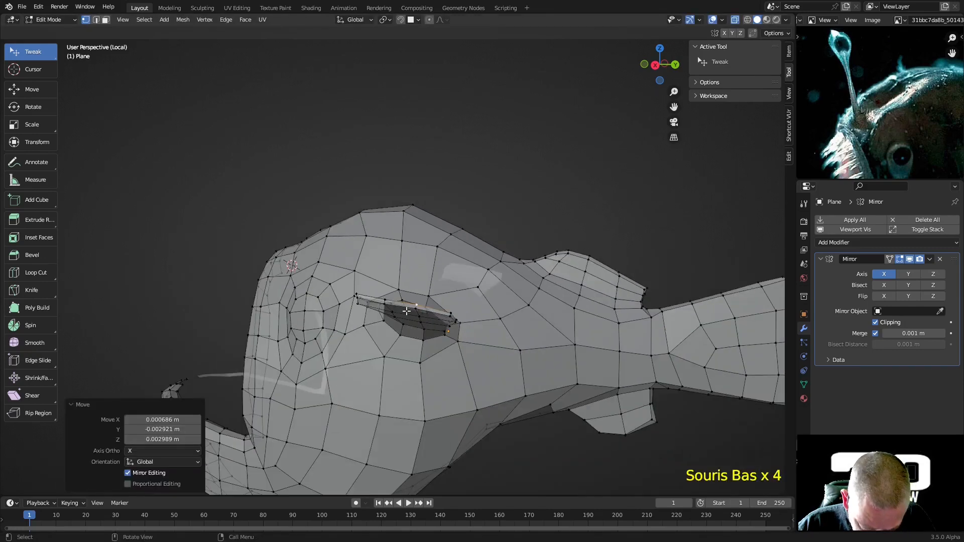
middle_drag(439, 359, 469, 357)
scroll(441, 345, down, 3)
shift+middle_drag(369, 281, 547, 360)
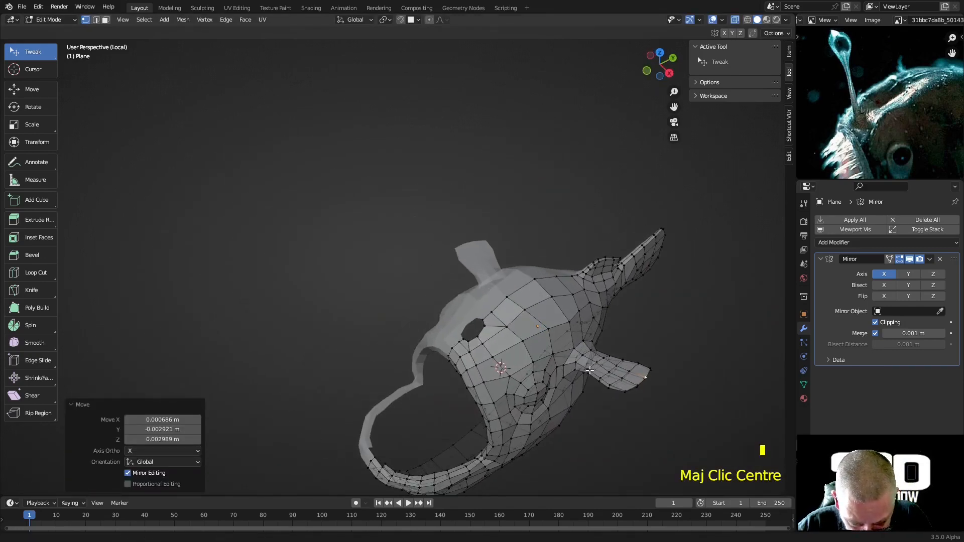
scroll(547, 361, up, 3)
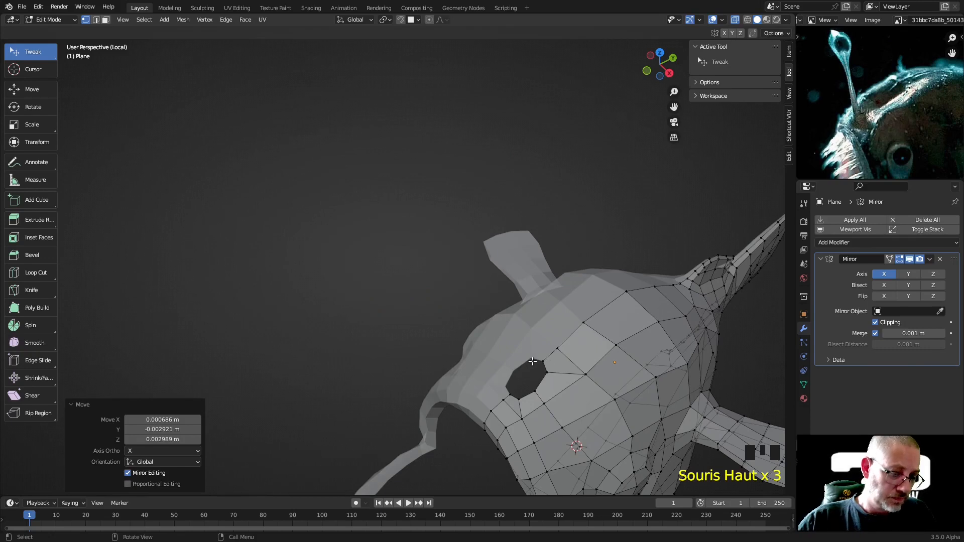
scroll(547, 361, down, 3)
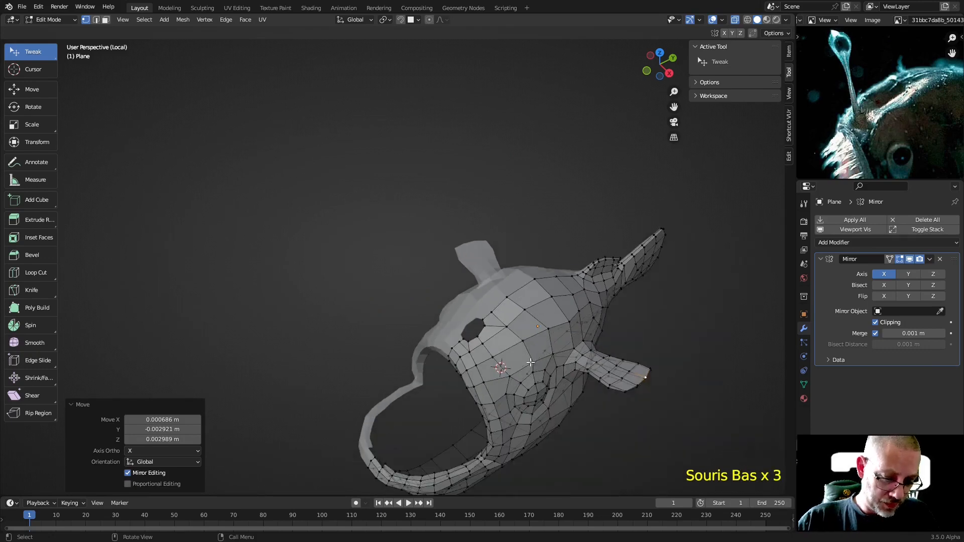
click(864, 241)
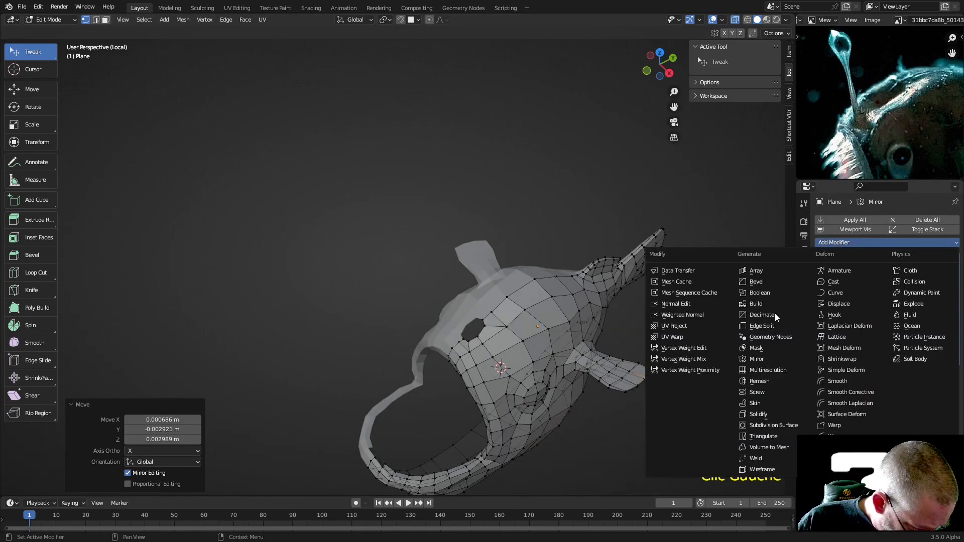
click(854, 359)
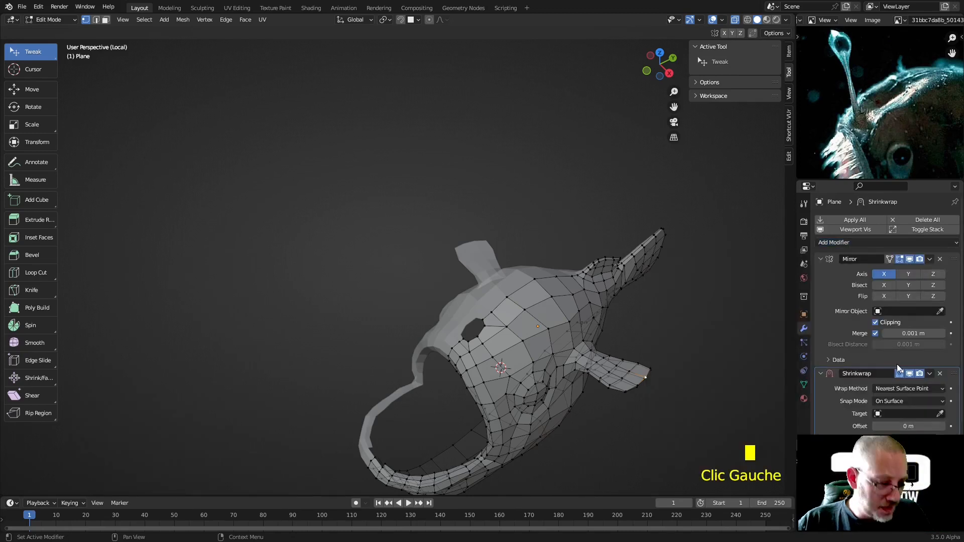
click(939, 414)
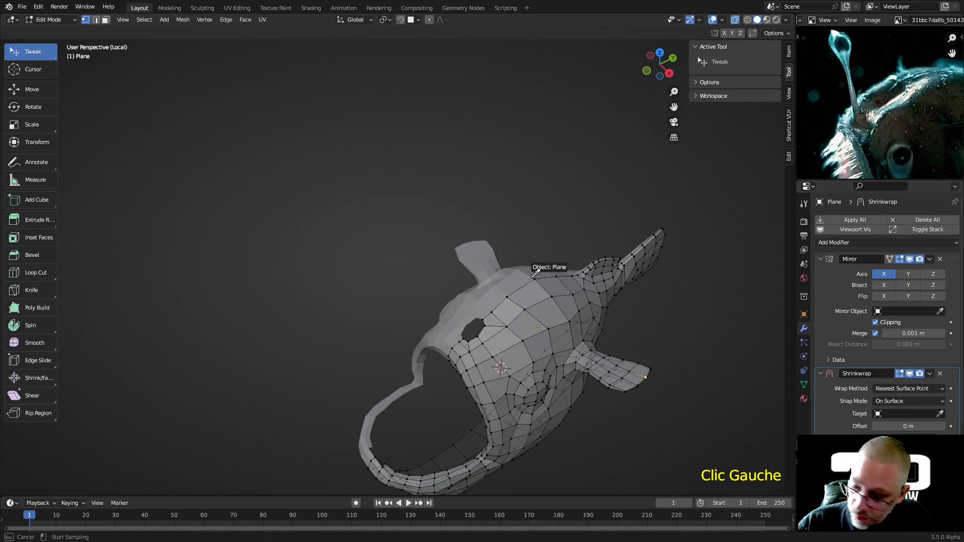
key(KP_Divide)
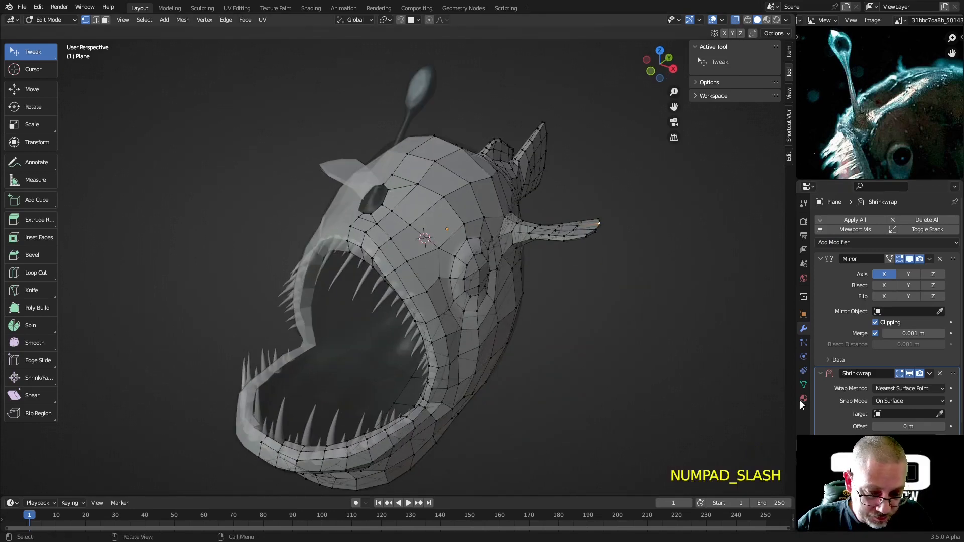
click(941, 409)
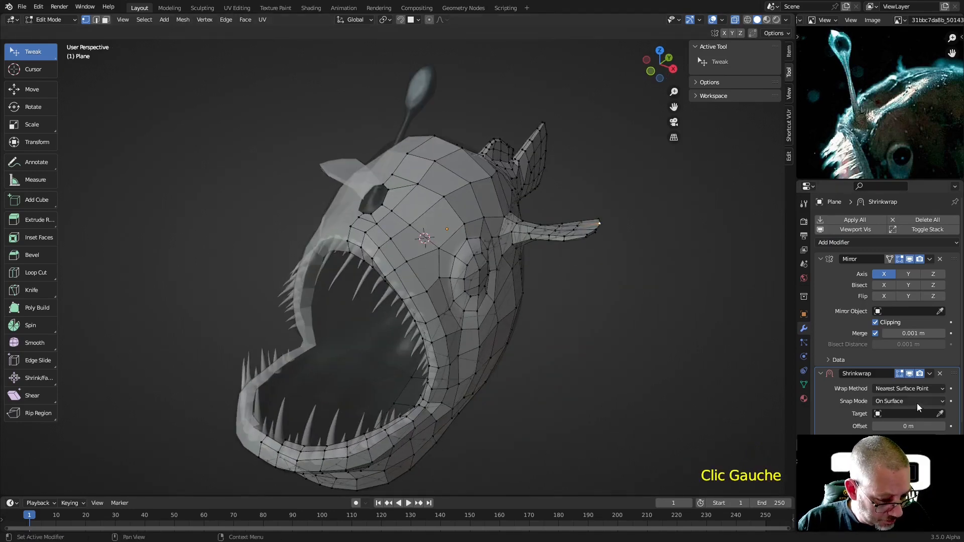
click(940, 414)
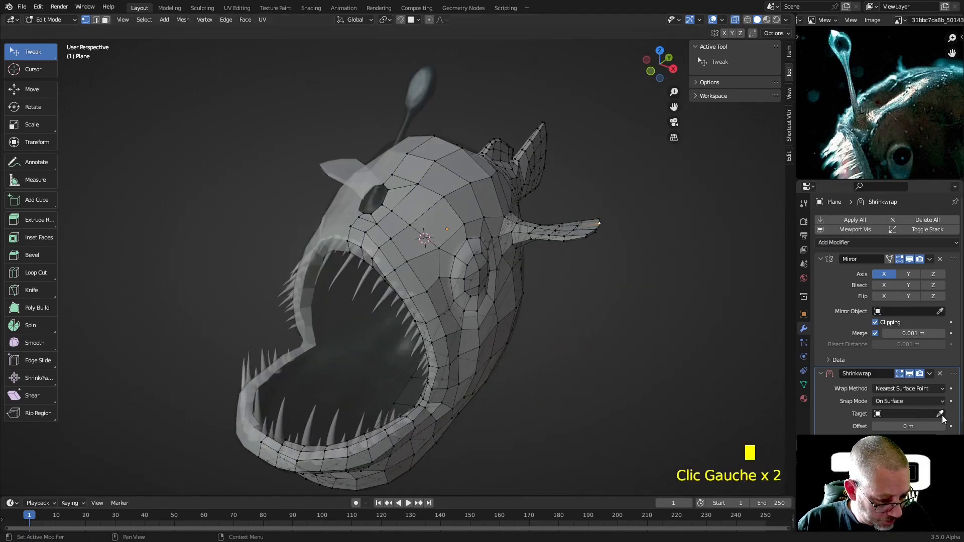
click(366, 368)
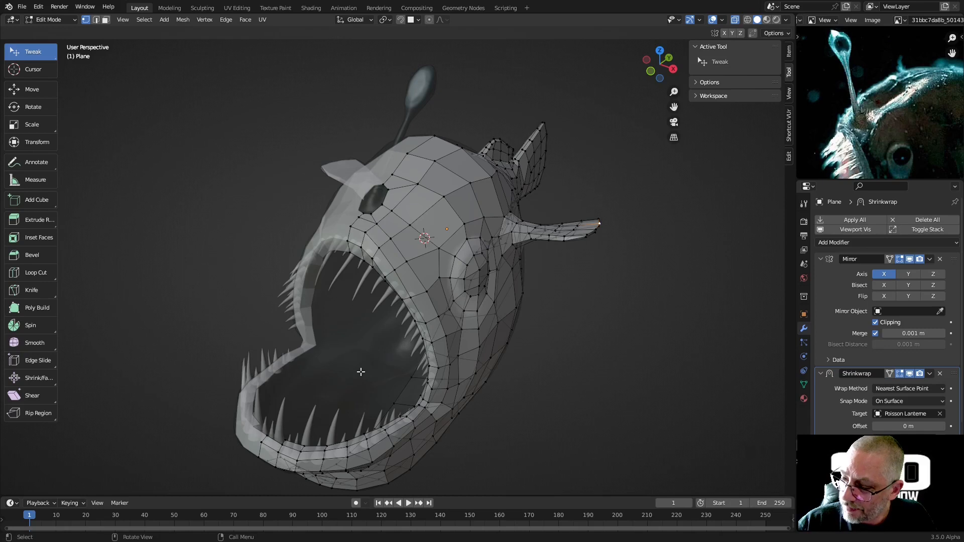
Step: Select the rim edges of the hole around the lure's base on the head and extrude them up along the stalk
key(alt+h)
middle_drag(612, 369, 587, 402)
scroll(487, 293, up, 2)
middle_drag(487, 293, 410, 298)
scroll(387, 308, up, 2)
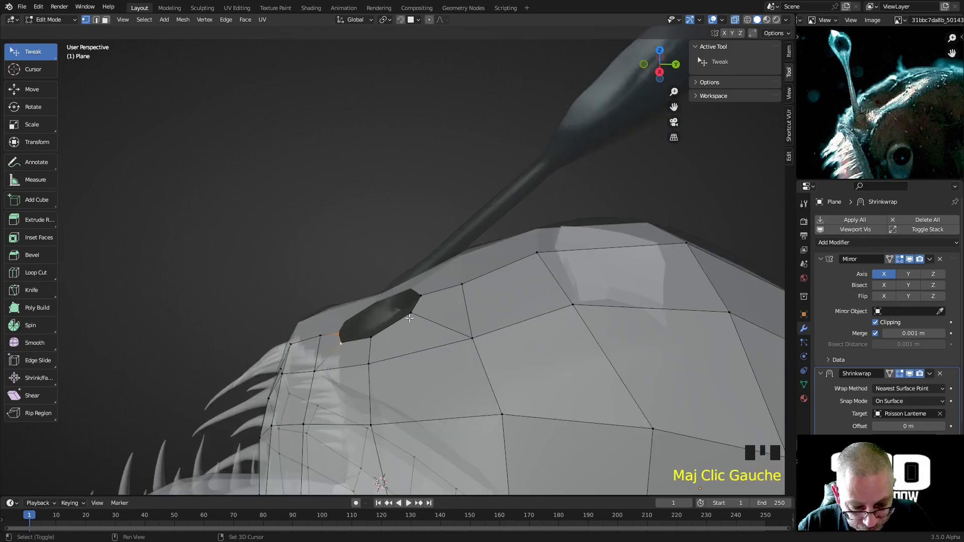
ctrl+click(420, 294)
middle_drag(420, 294, 398, 295)
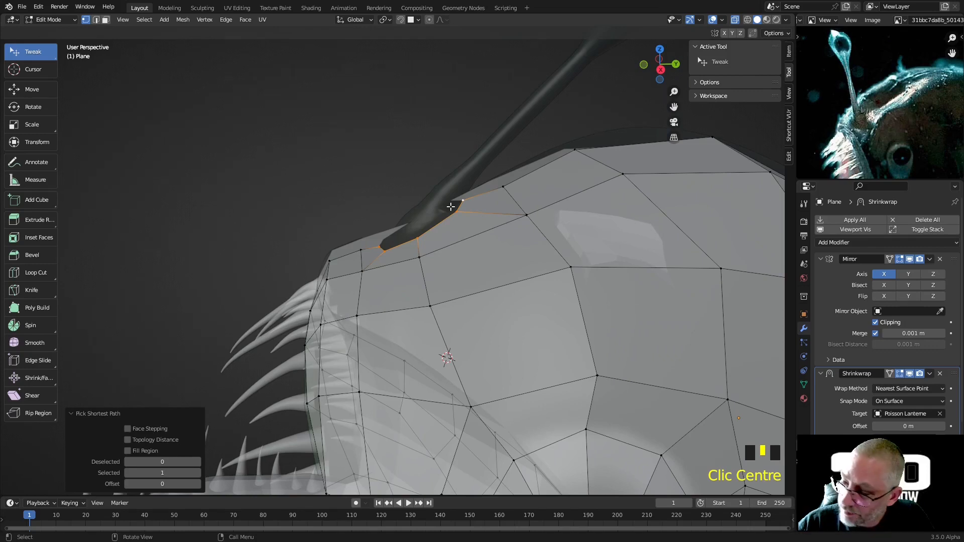
key(e)
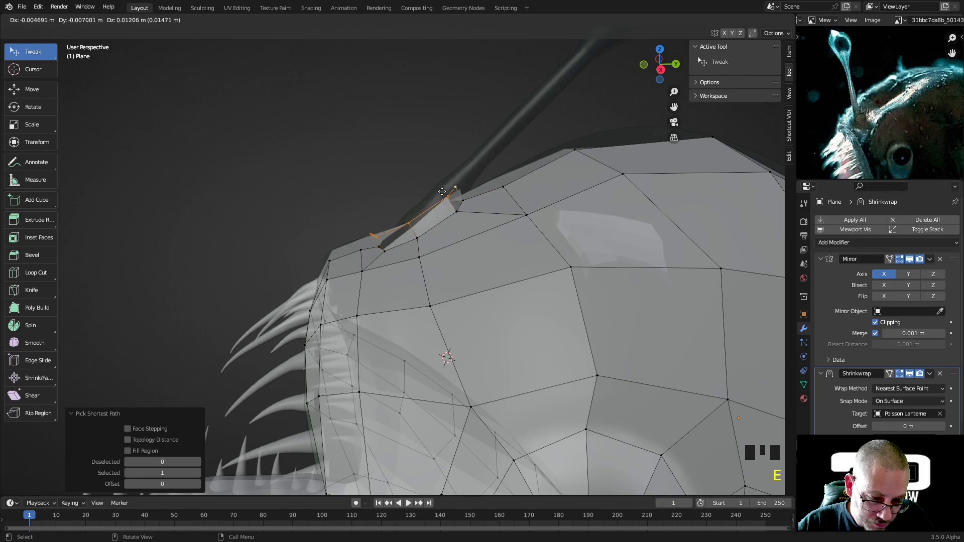
click(368, 231)
Step: Place the extruded rim above the hole at the lure's base and move its vertices around the stalk's outline
click(400, 19)
middle_drag(394, 116, 393, 107)
drag(390, 126, 430, 105)
drag(426, 116, 468, 97)
middle_drag(467, 97, 416, 239)
drag(474, 234, 499, 211)
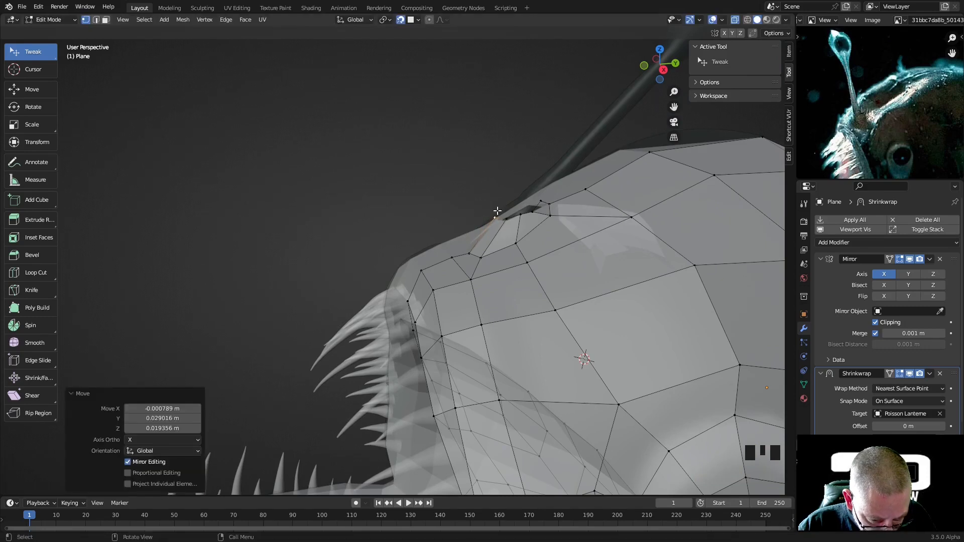
middle_drag(499, 211, 486, 203)
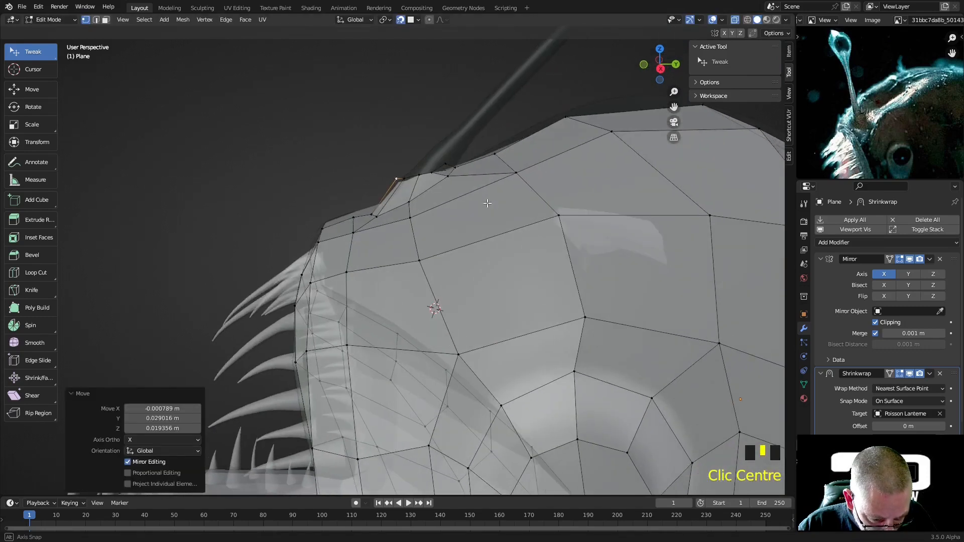
Step: Extrude the rim loop at the lure's base further up the stalk and rotate it about 41.6° across the stalk's direction
alt+click(452, 162)
alt+click(441, 165)
key(e)
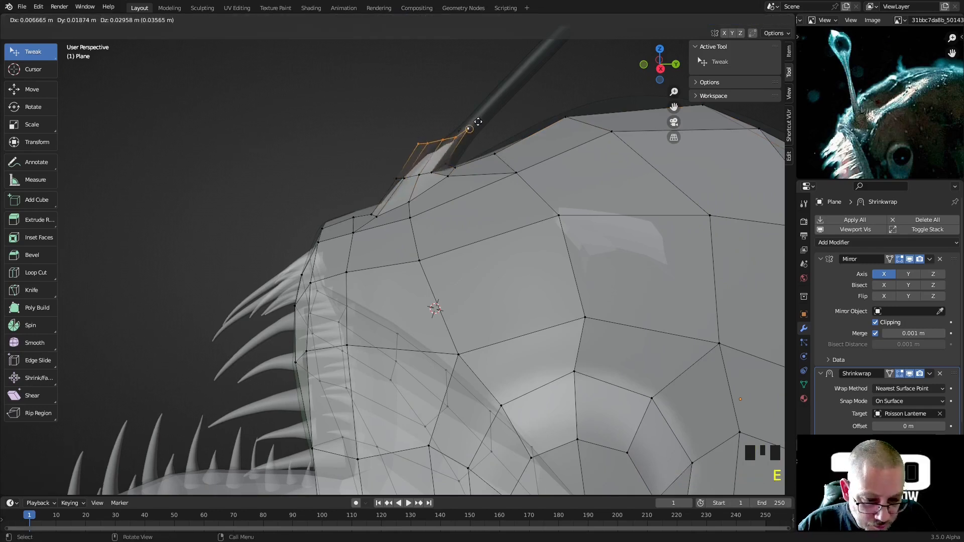
click(491, 118)
middle_drag(520, 140, 520, 132)
key(r)
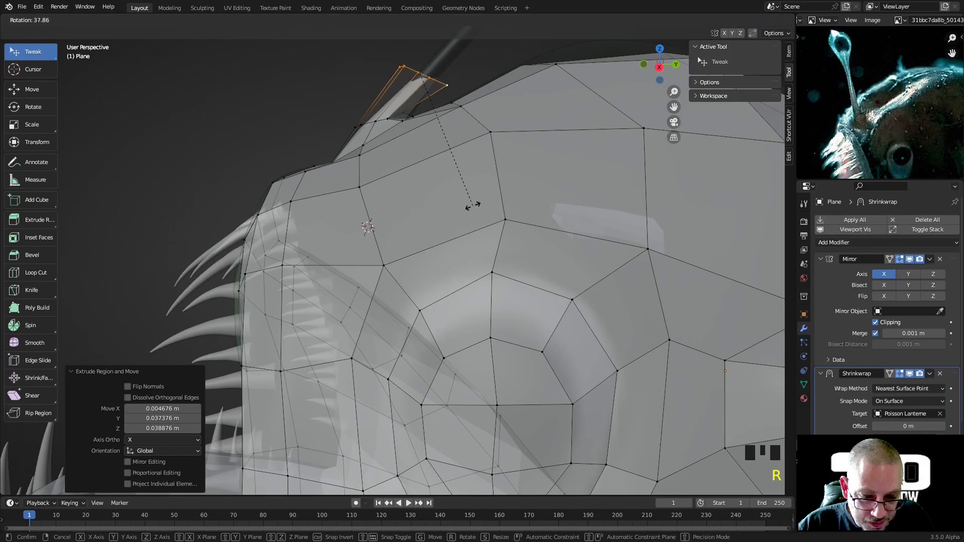
click(466, 213)
Step: Show the Shrinkwrap result on the editing cage, return to Object Mode, and apply the Shrinkwrap modifier
click(889, 374)
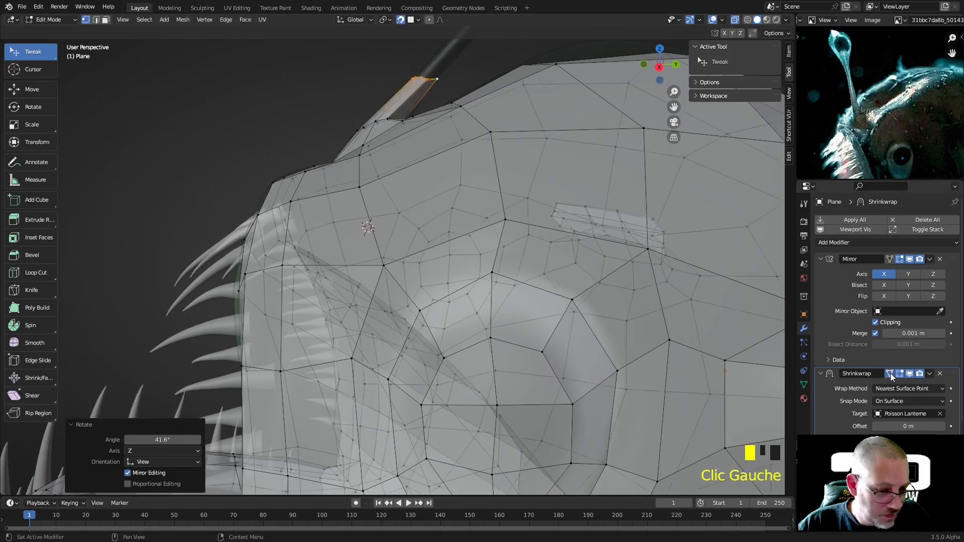
mouse_move(323, 38)
middle_down()
mouse_move(334, 56)
mouse_move(323, 54)
middle_up()
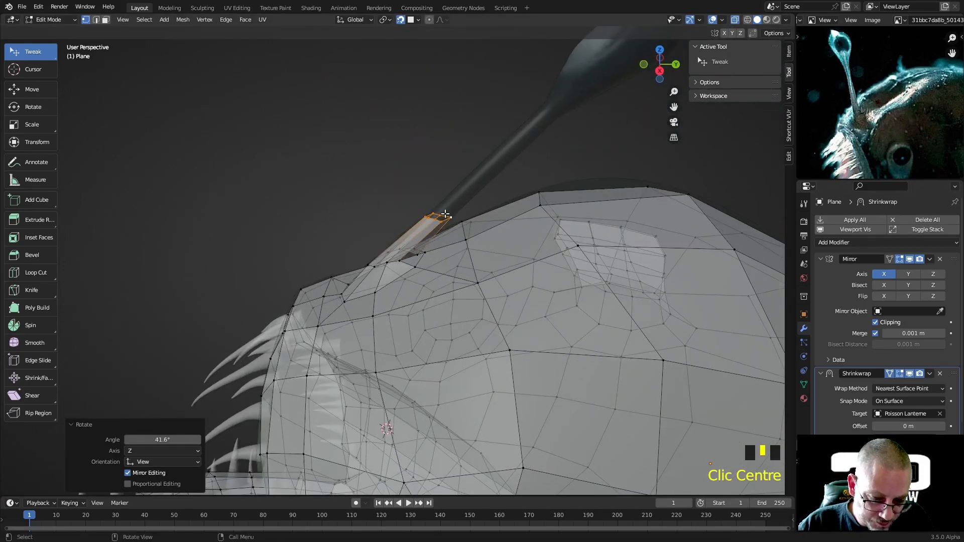
scroll(445, 215, up, 3)
middle_drag(445, 215, 403, 141)
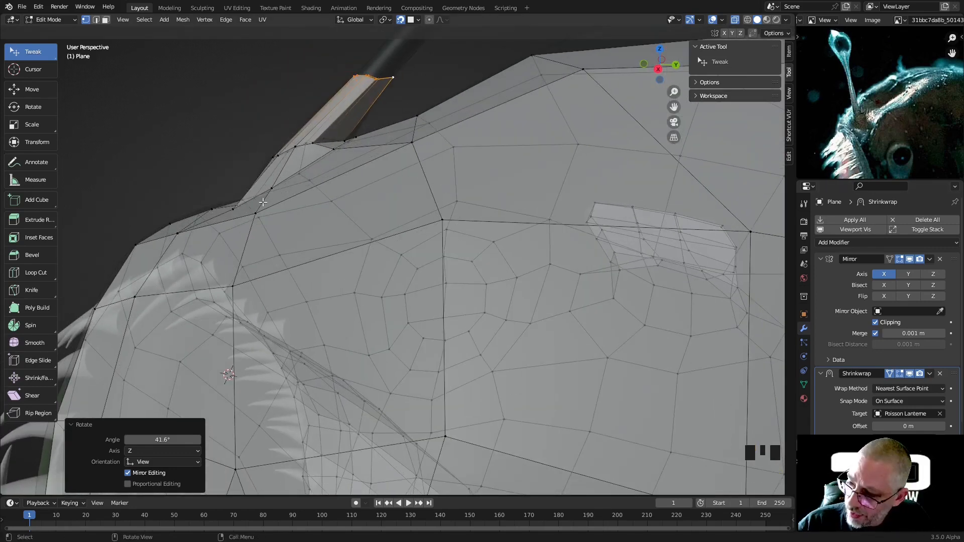
key(Tab)
click(930, 374)
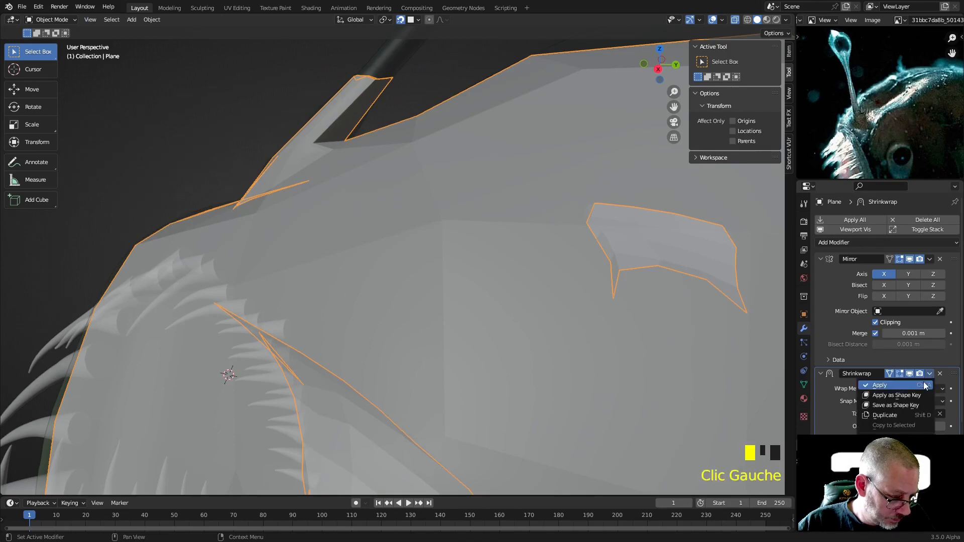
click(878, 384)
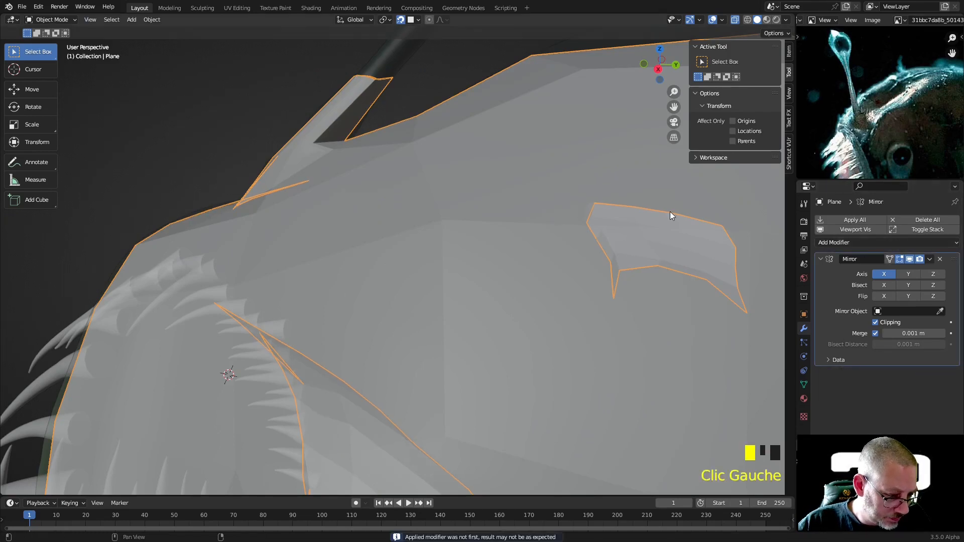
Step: Edit the mesh in the right orthographic view and reposition the vertices ringing the stalk's base
scroll(390, 74, down, 2)
key(KP_3)
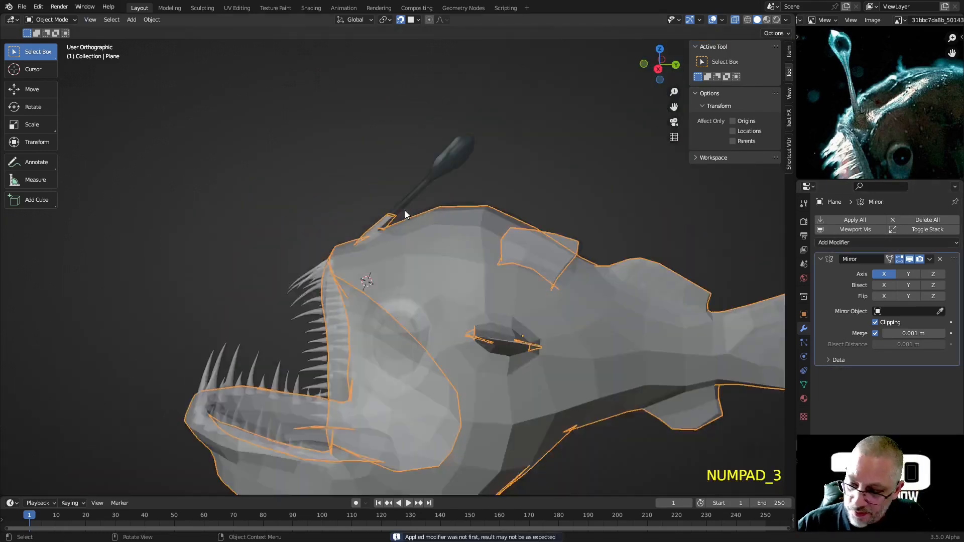
key(Tab)
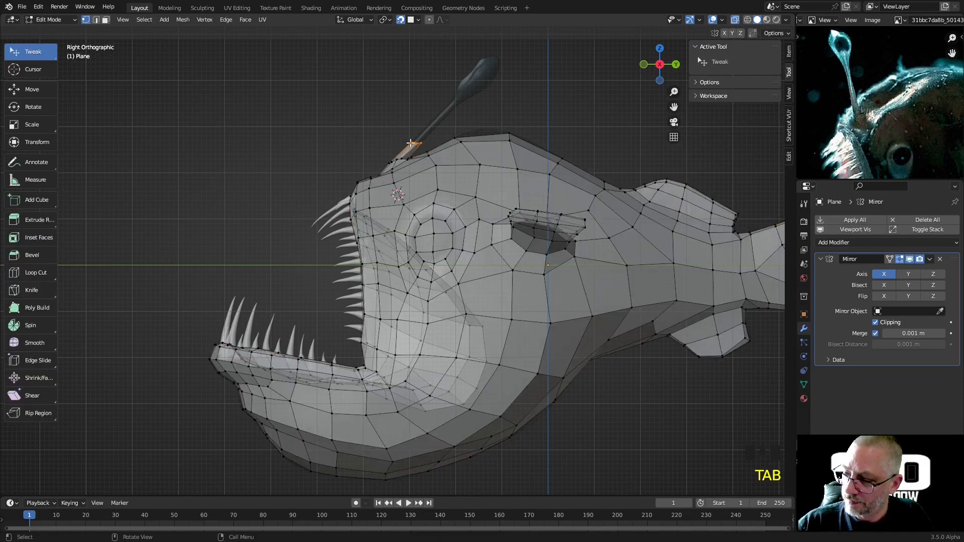
scroll(408, 146, up, 4)
shift+middle_drag(407, 146, 410, 314)
scroll(410, 314, up, 10)
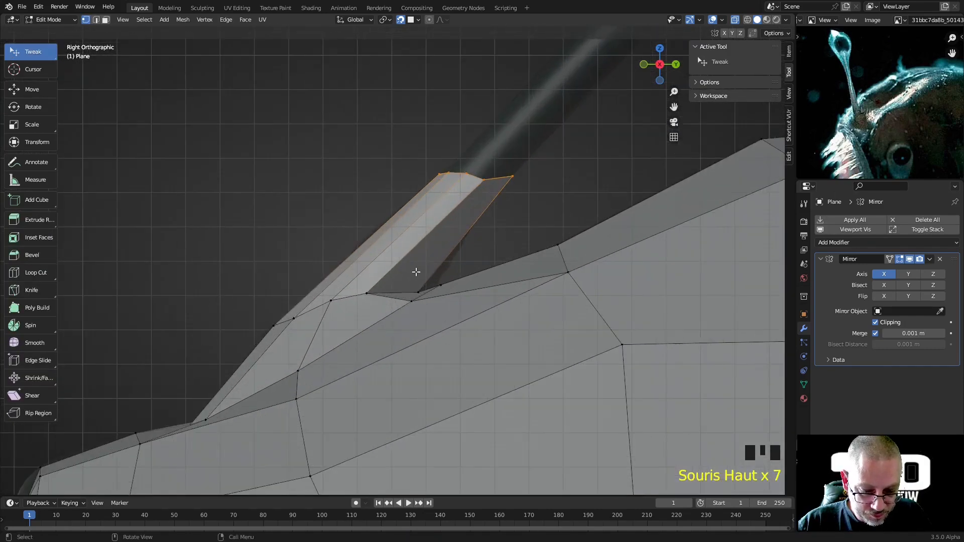
mouse_move(473, 302)
mouse_down()
mouse_move(454, 318)
mouse_move(467, 312)
mouse_up()
drag(436, 314, 454, 299)
drag(343, 317, 377, 311)
drag(282, 330, 301, 337)
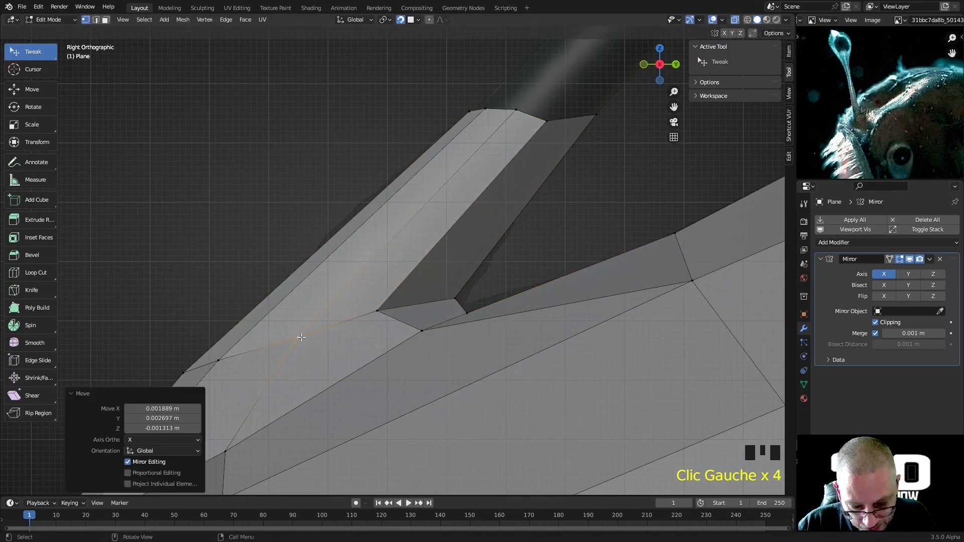
Step: Move the vertices of the stalk's open upper rim so the rim runs perpendicular to the stalk
drag(546, 122, 578, 145)
mouse_move(485, 108)
mouse_down()
mouse_move(504, 99)
mouse_move(530, 112)
mouse_move(472, 99)
mouse_move(483, 91)
mouse_up()
click(516, 109)
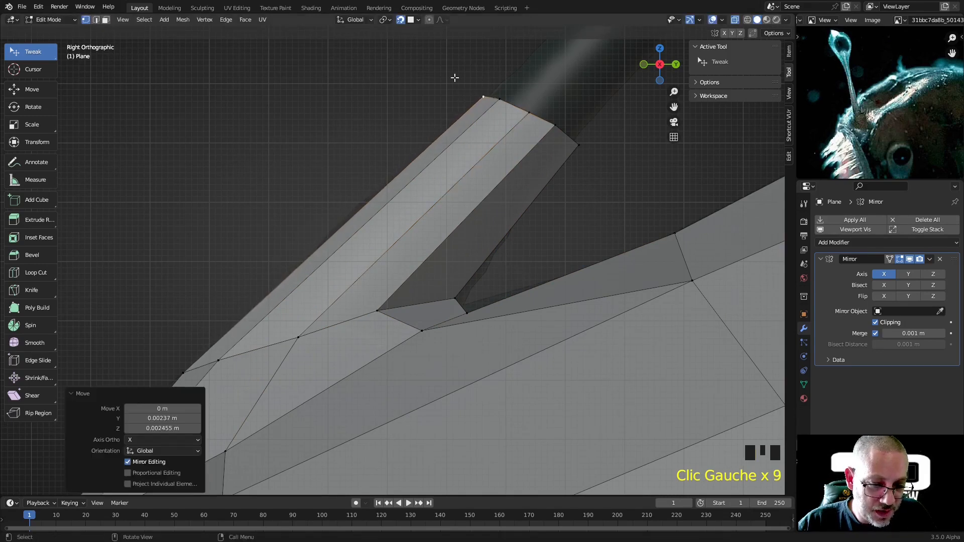
Step: Try adding a centred loop cut around the stalk's lower segment and rotating it 25.4° across the stalk
key(ctrl+r)
click(435, 232)
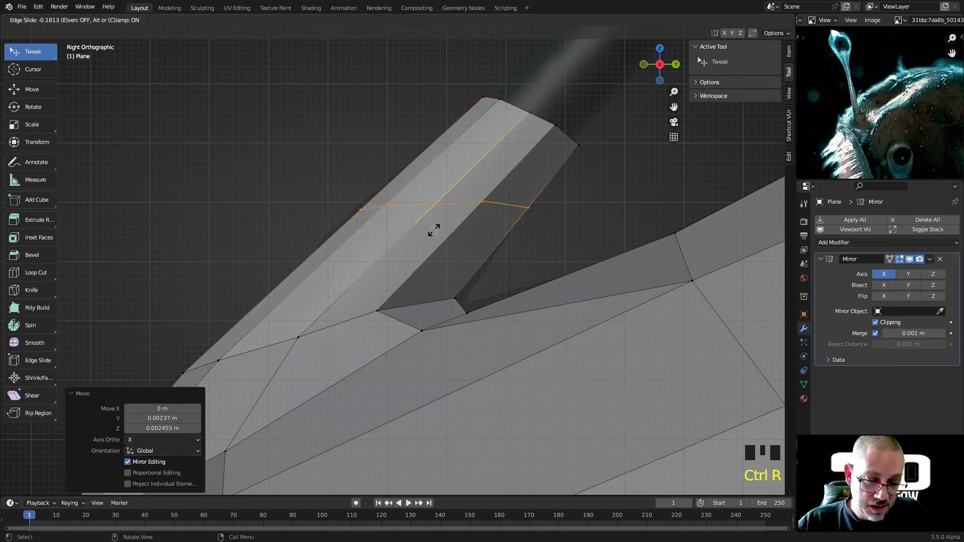
right_click(393, 259)
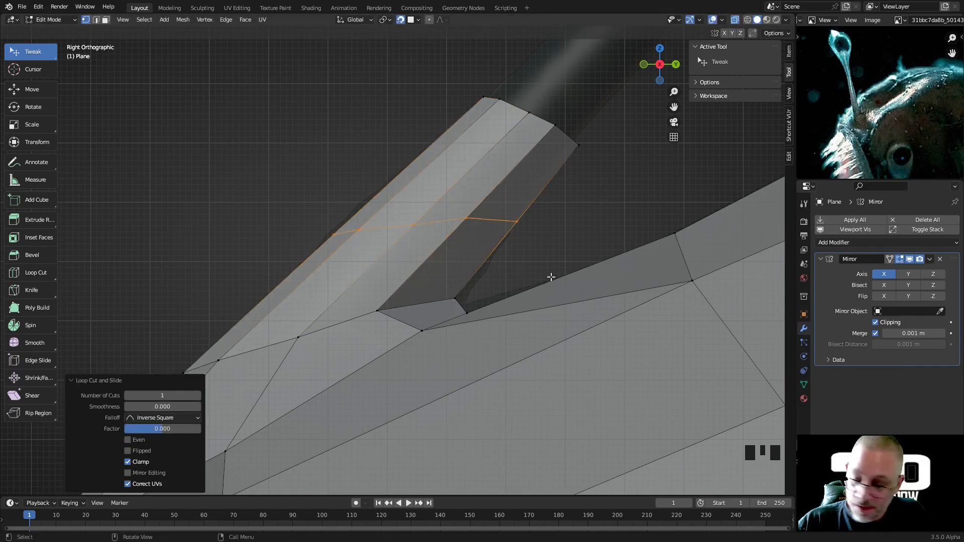
key(r)
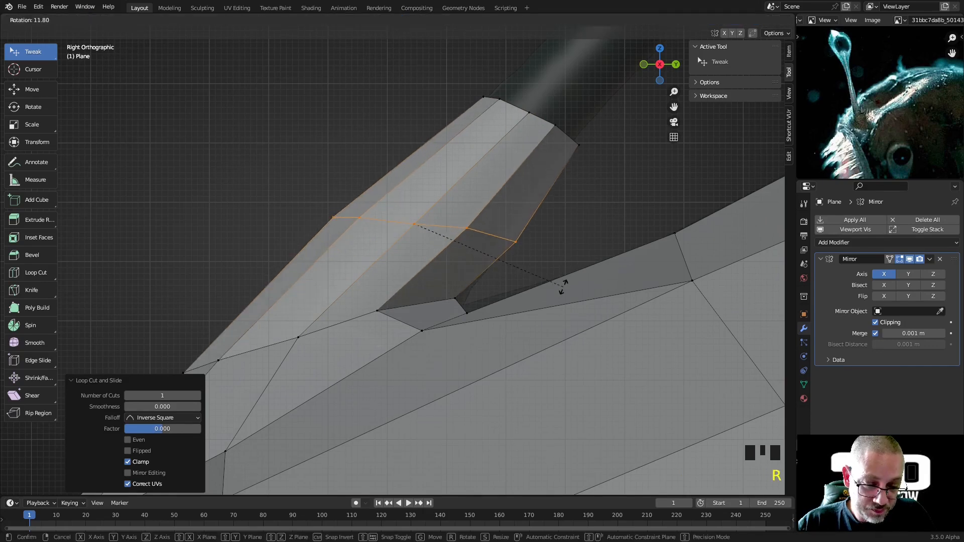
click(539, 315)
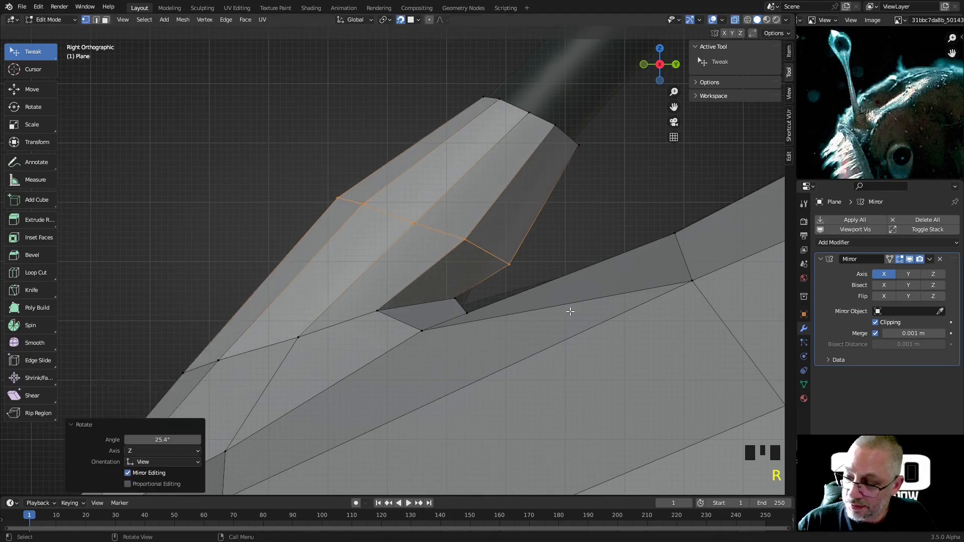
right_click(570, 312)
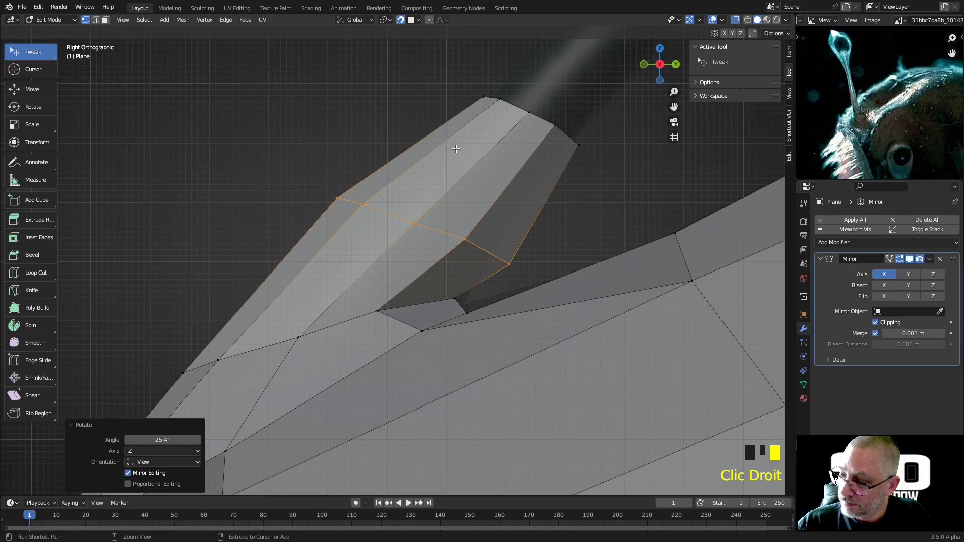
key(ctrl+z)
key(ctrl+z)
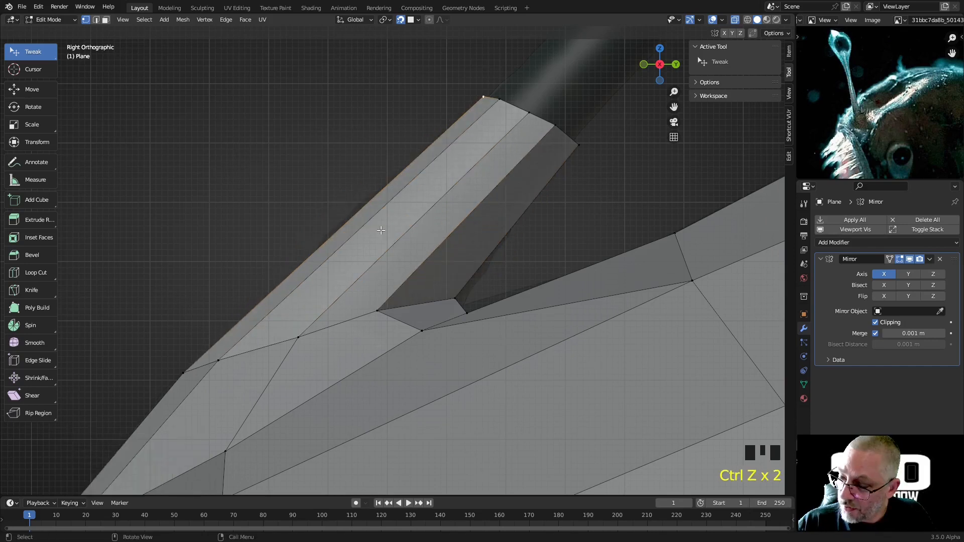
Step: Knife a straight cut across the stalk's lower segment, just above its junction with the head
key(k)
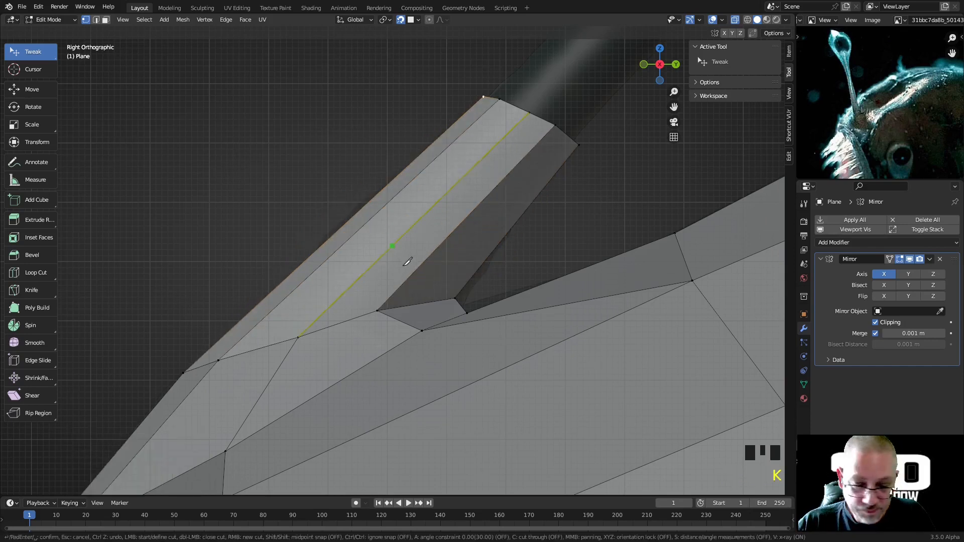
click(466, 284)
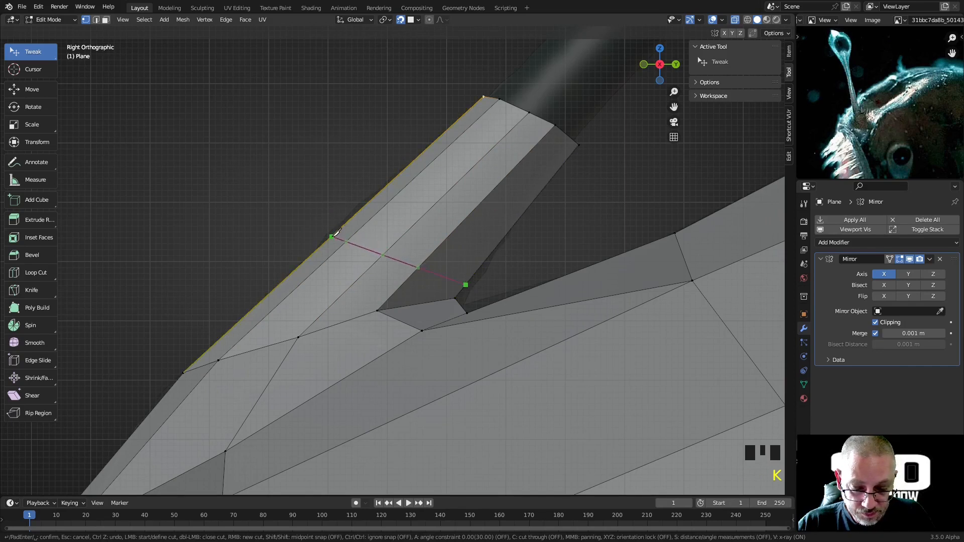
click(336, 232)
key(Return)
Step: Select the stalk's upper rim and extrude it along the sculpted stalk to the base of the lure's bulb
scroll(366, 172, down, 5)
click(428, 189)
ctrl+click(479, 217)
scroll(482, 215, down, 3)
shift+middle_drag(486, 213, 398, 232)
key(e)
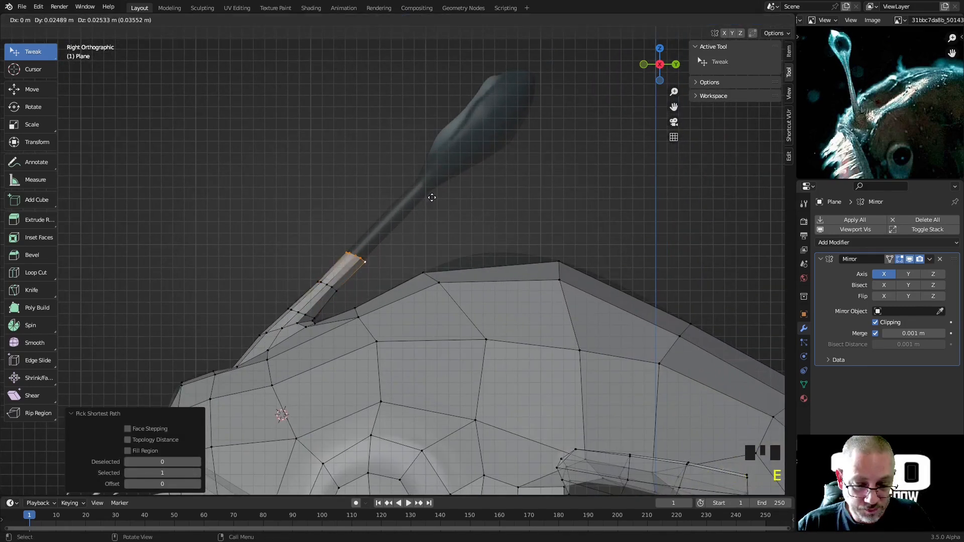
click(427, 186)
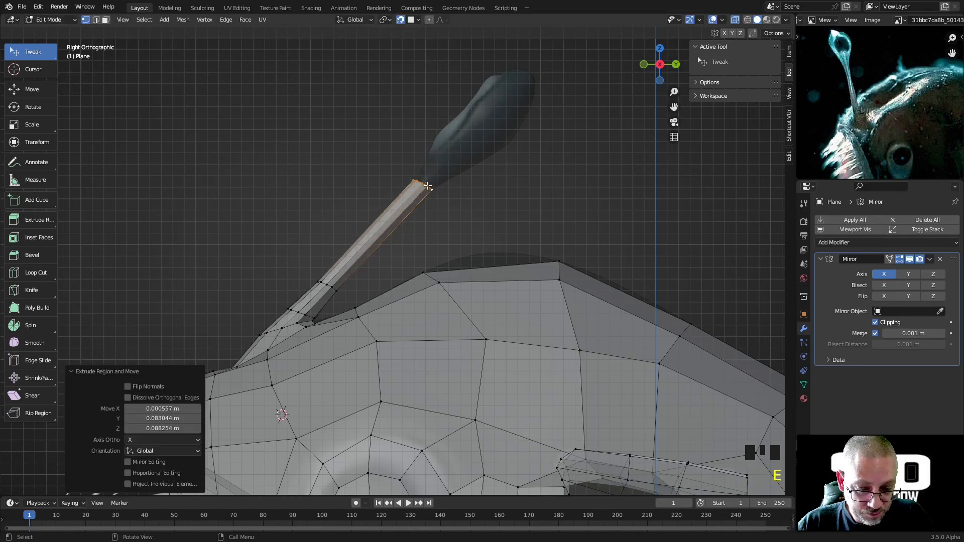
Step: Add two evenly spaced loop cuts to the stalk's long segment and deselect them
key(ctrl+r)
scroll(379, 236, up, 1)
click(379, 236)
click(379, 236)
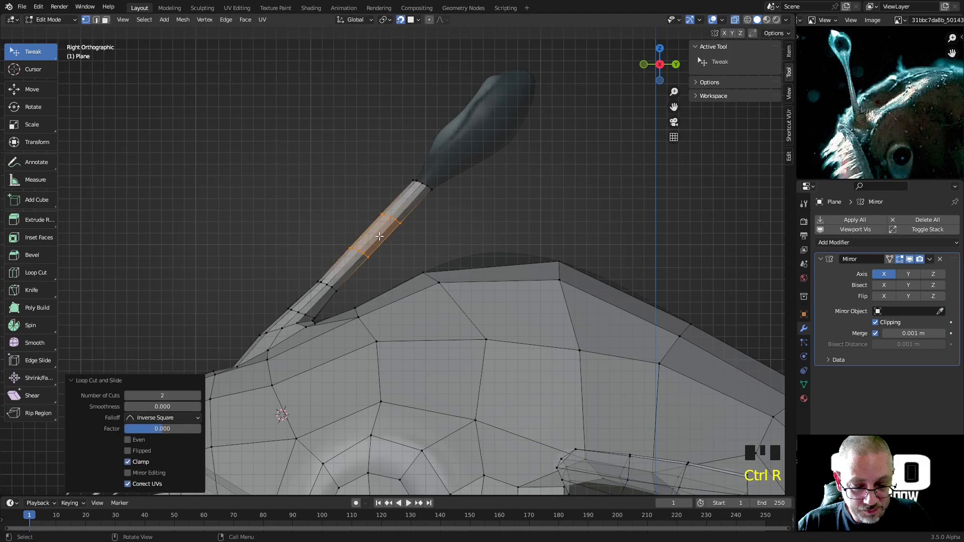
click(454, 232)
scroll(439, 225, up, 1)
mouse_move(441, 231)
middle_down()
mouse_move(484, 264)
mouse_move(440, 230)
middle_up()
scroll(485, 262, down, 2)
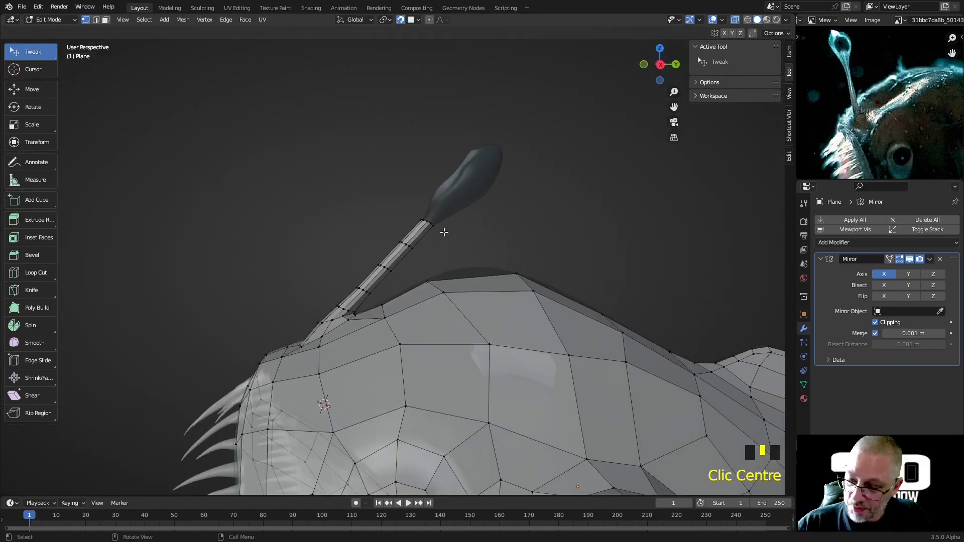
Step: Add a new Shrinkwrap modifier to the retopology mesh and pick the sculpted Poisson Lanterne as its target
key(KP_3)
scroll(422, 233, up, 4)
scroll(454, 151, up, 6)
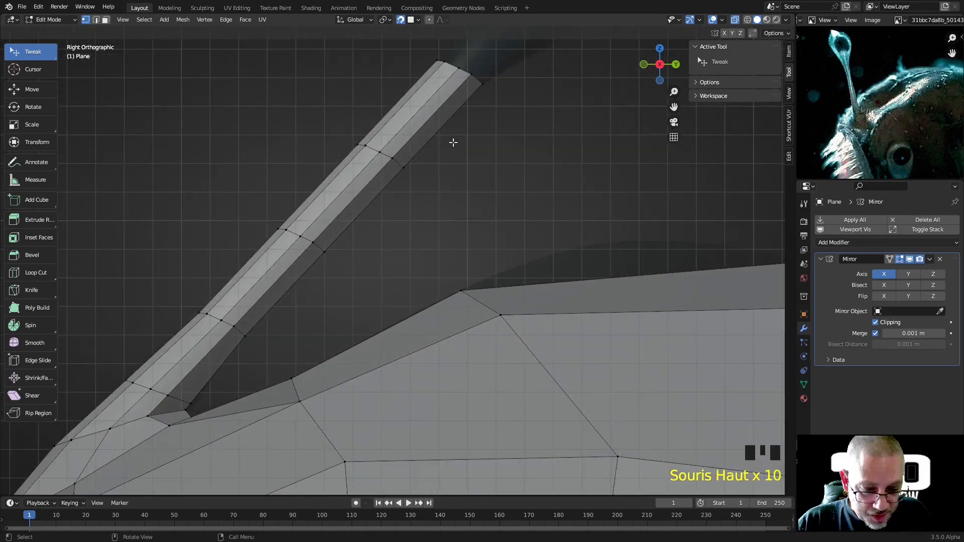
scroll(478, 109, down, 2)
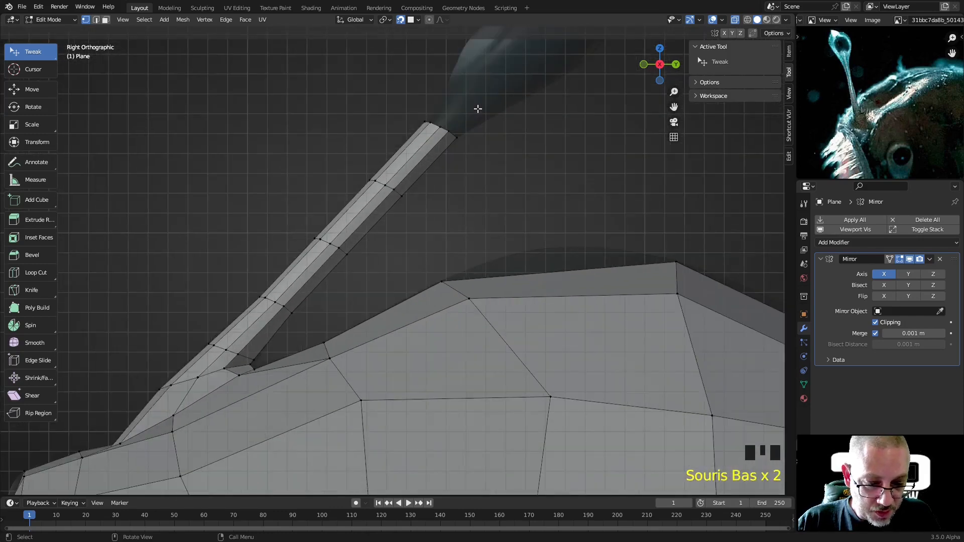
click(874, 242)
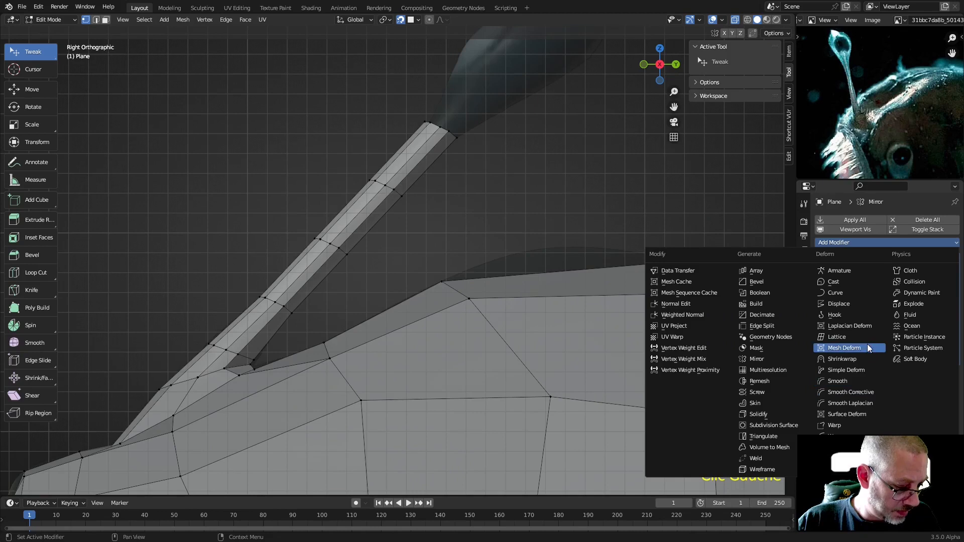
click(863, 359)
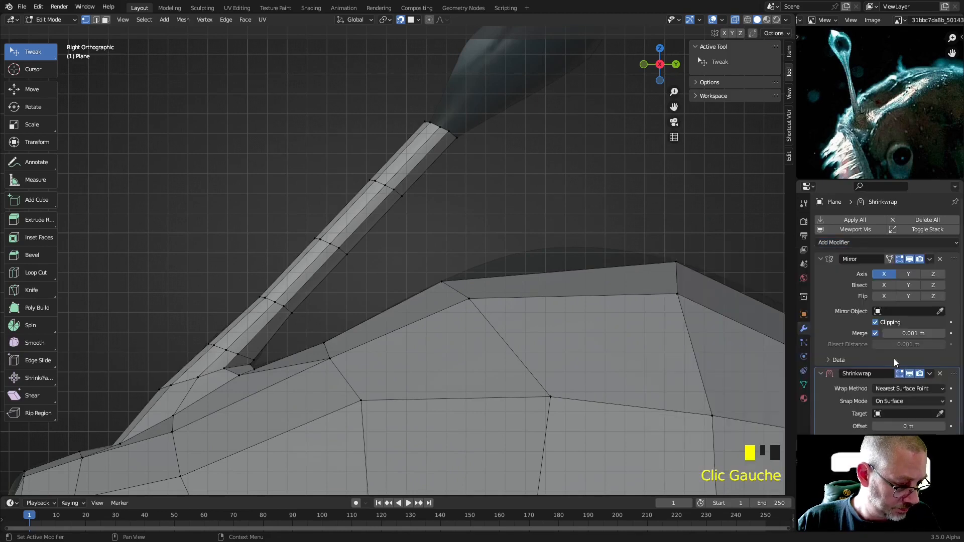
click(938, 412)
click(510, 45)
Step: Enable on-cage display for the Shrinkwrap modifier and hide the Mirror modifier's result in Edit Mode
scroll(495, 136, down, 2)
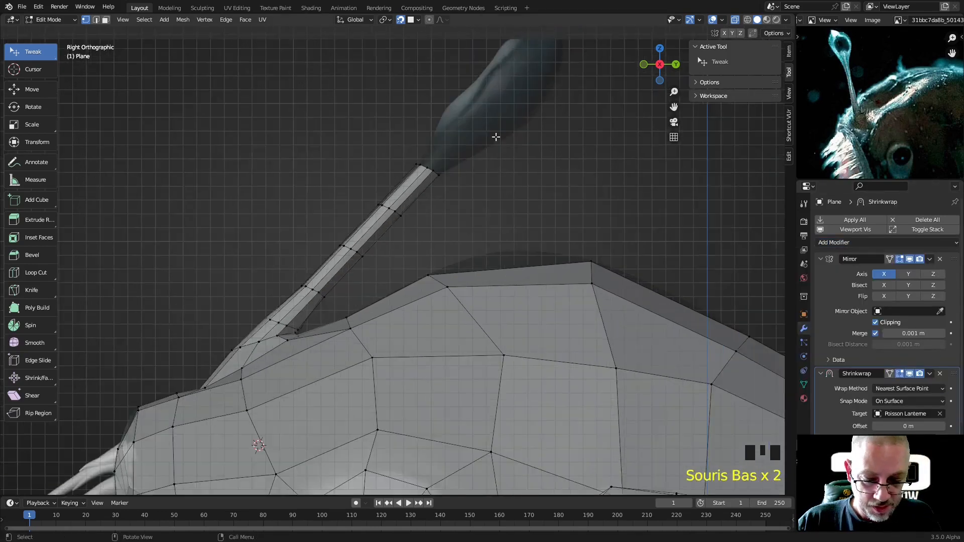
middle_drag(496, 136, 553, 165)
key(KP_Decimal)
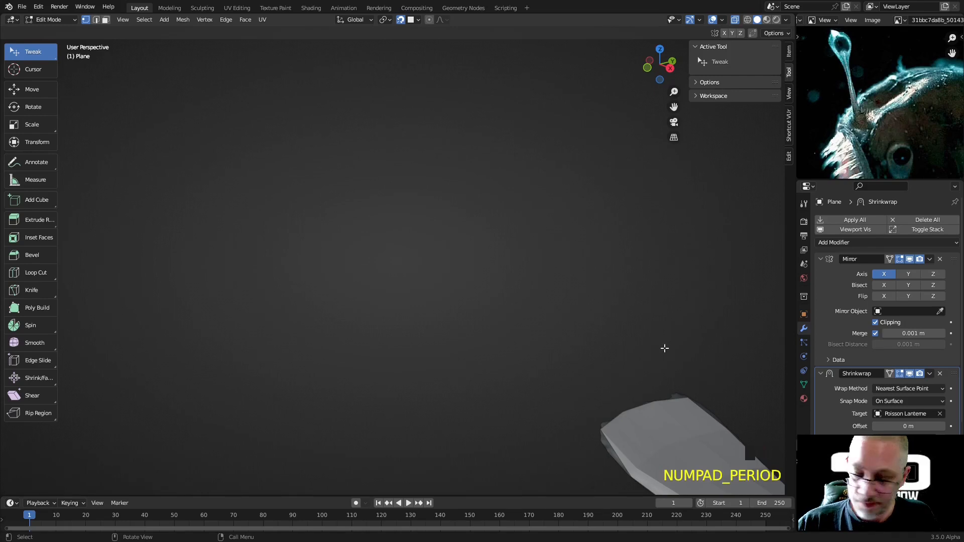
scroll(664, 348, down, 6)
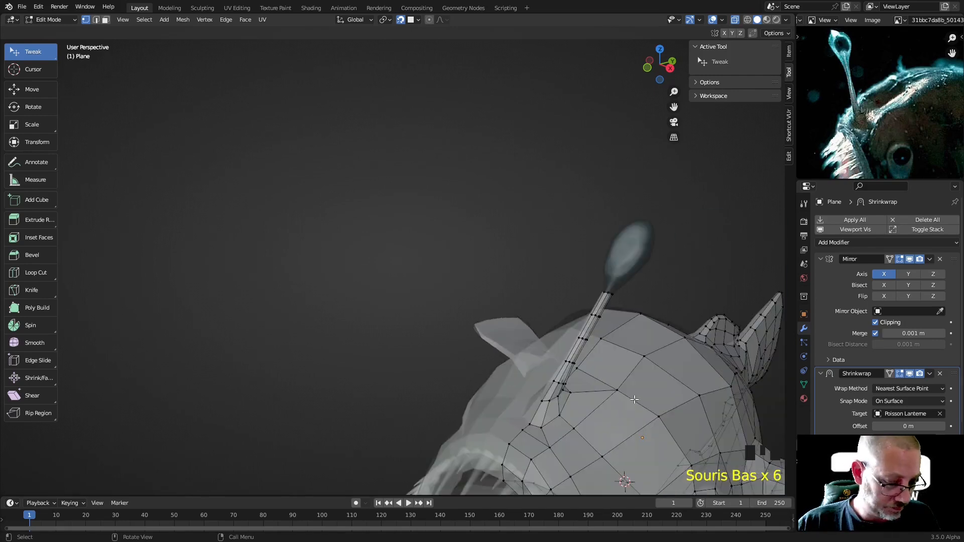
click(890, 373)
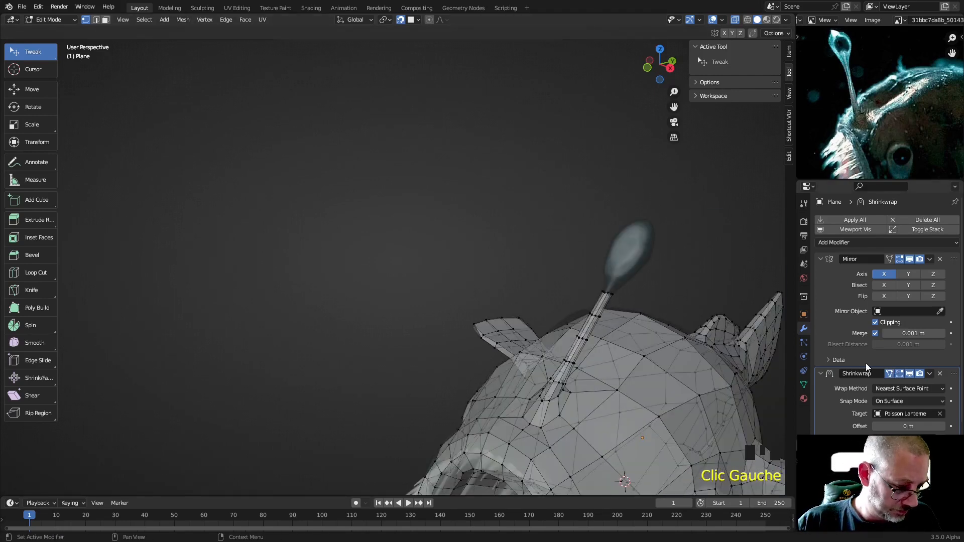
click(889, 259)
Step: Extrude the stalk's front rim edge twice up the sculpted surface onto the base of the lure's bulb
middle_drag(507, 261, 496, 285)
scroll(562, 323, up, 2)
middle_drag(447, 325, 553, 333)
click(517, 325)
shift+click(512, 317)
key(e)
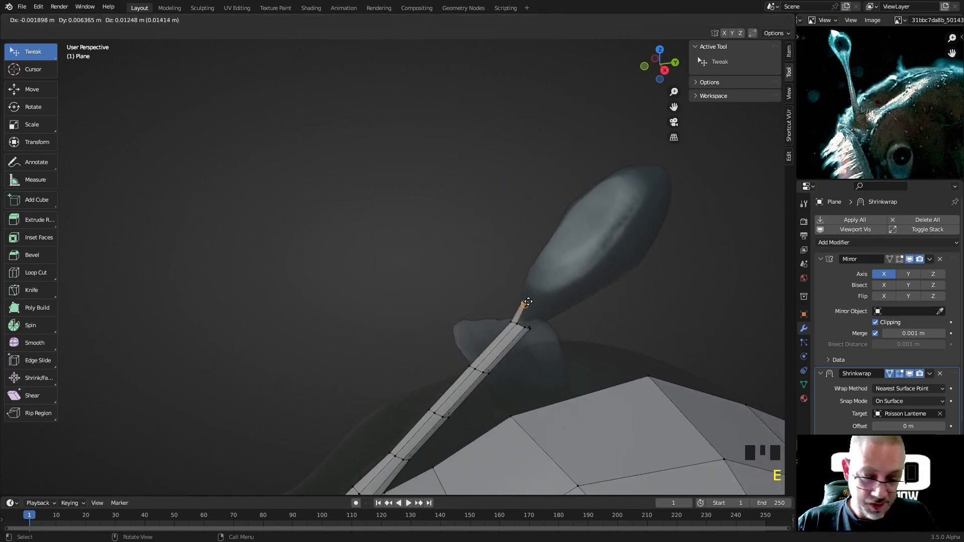
click(533, 278)
click(533, 279)
middle_drag(533, 278, 556, 320)
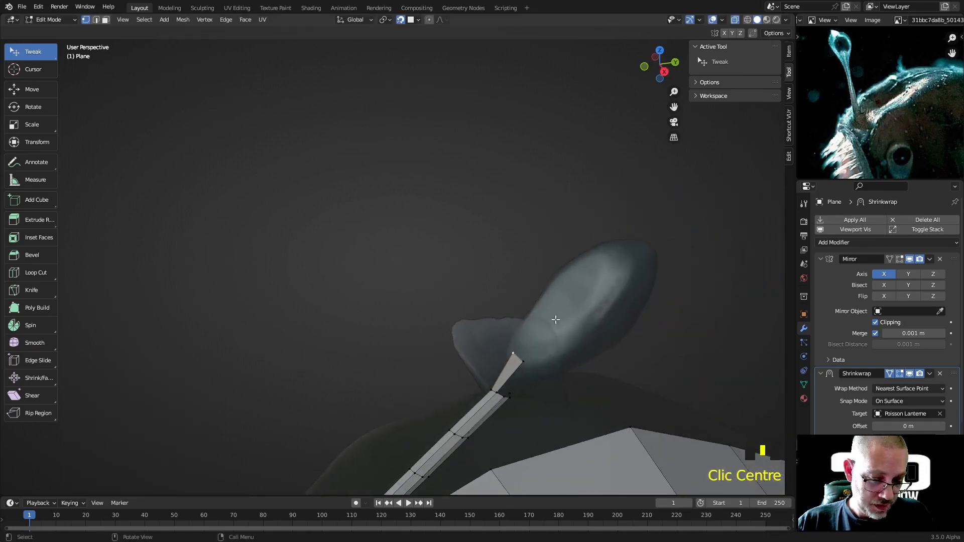
shift+click(523, 360)
key(e)
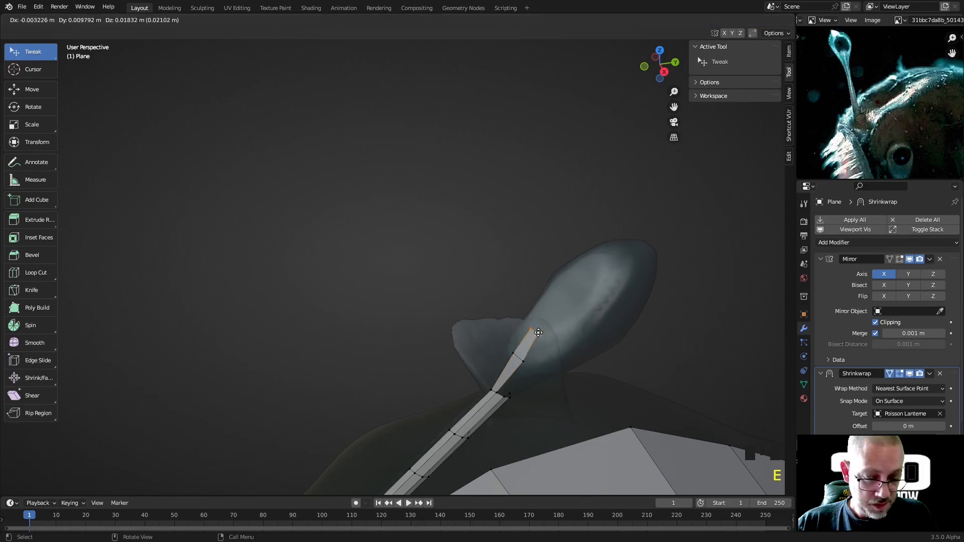
click(535, 342)
Step: Extrude the strip's end together with its side edge toward the bulb's side and delete the surplus upper front face
shift+click(528, 369)
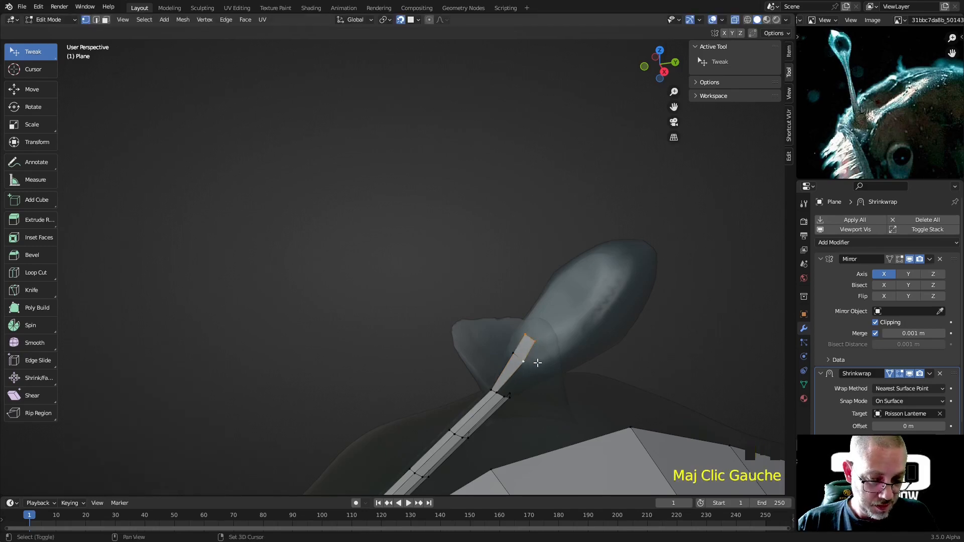
key(e)
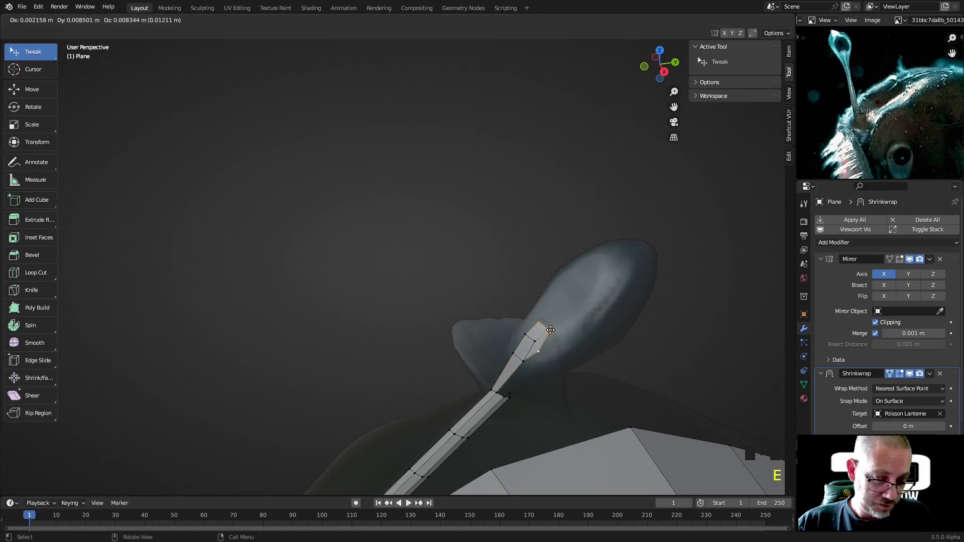
click(554, 336)
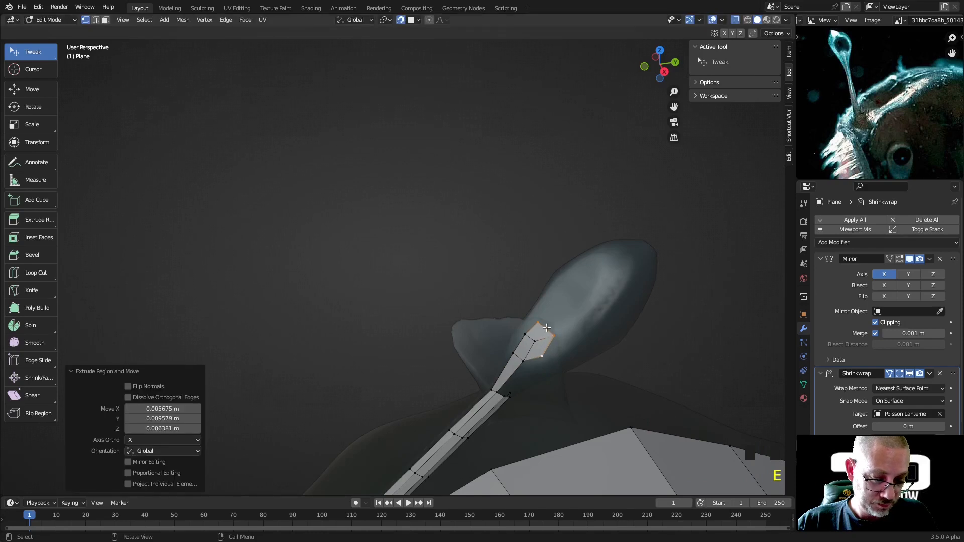
key(3)
click(540, 334)
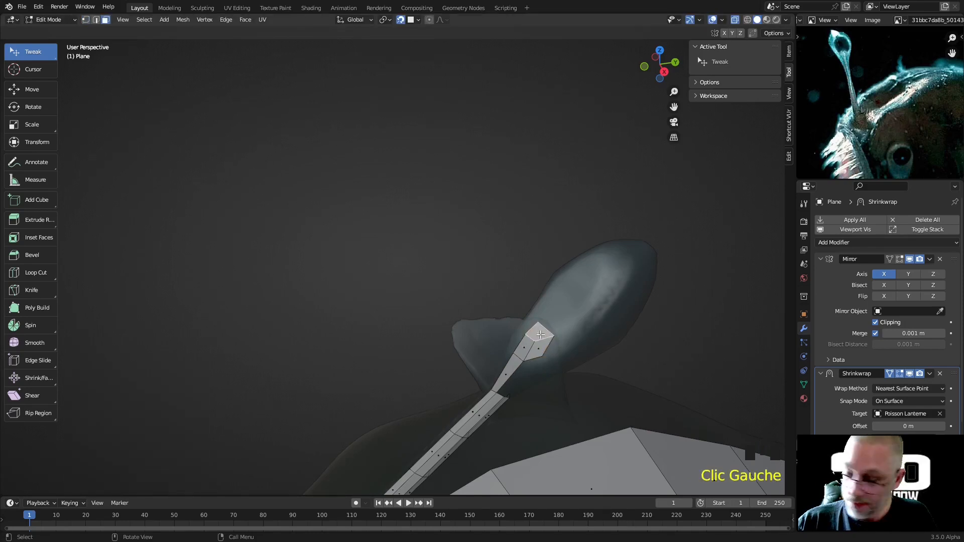
key(x)
click(540, 334)
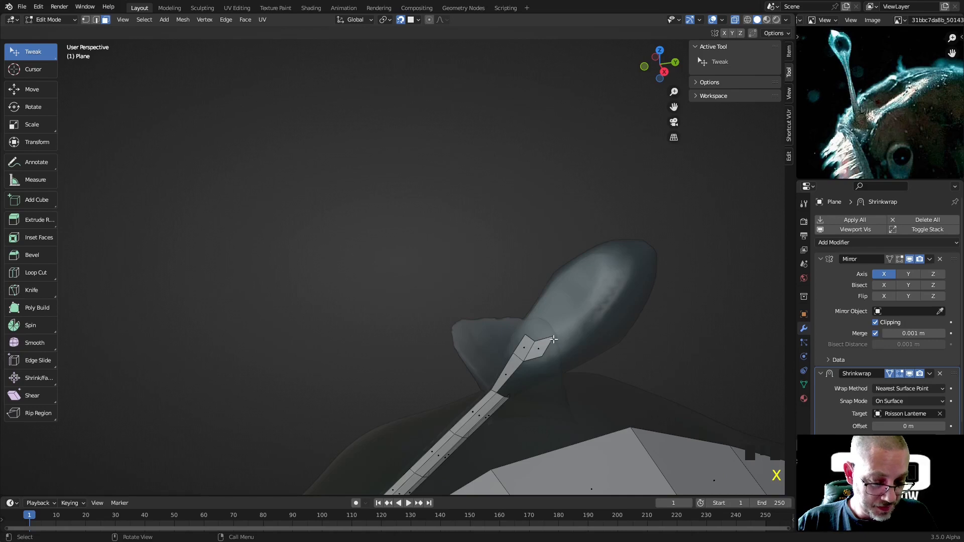
Step: Widen the side face by moving its outer corner, and extrude its end edge three times along the bulb's side
drag(542, 355, 564, 351)
click(555, 336)
shift+click(565, 352)
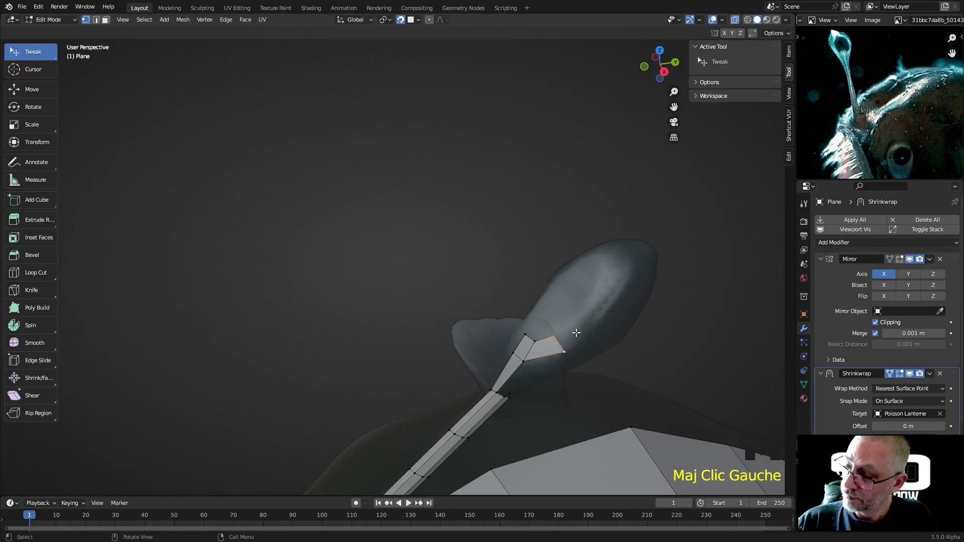
key(e)
click(588, 317)
key(e)
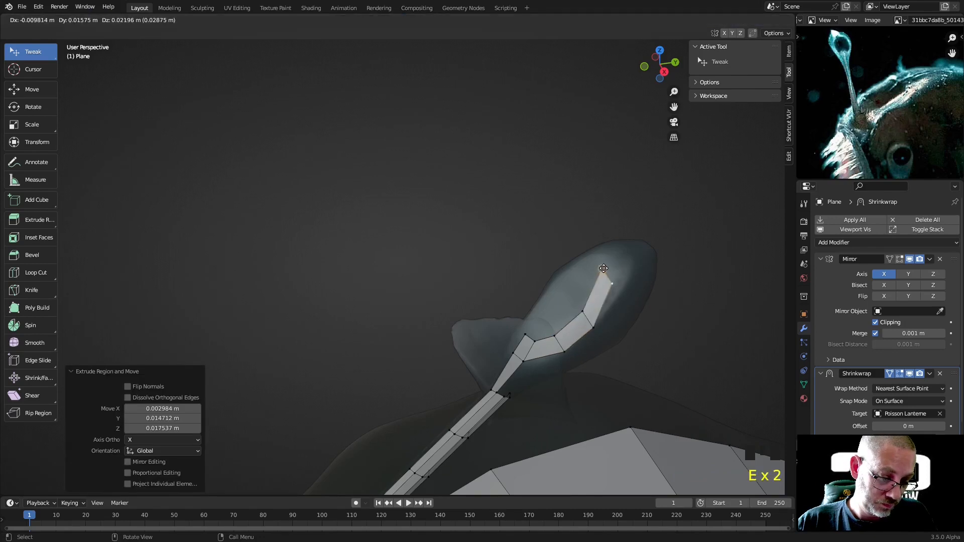
click(608, 271)
key(e)
click(621, 266)
Step: Adjust the upper end of the side strip and extrude its end edge once more toward the bulb's tip
drag(619, 276, 600, 291)
middle_drag(600, 291, 485, 253)
click(447, 281)
middle_drag(448, 280, 460, 283)
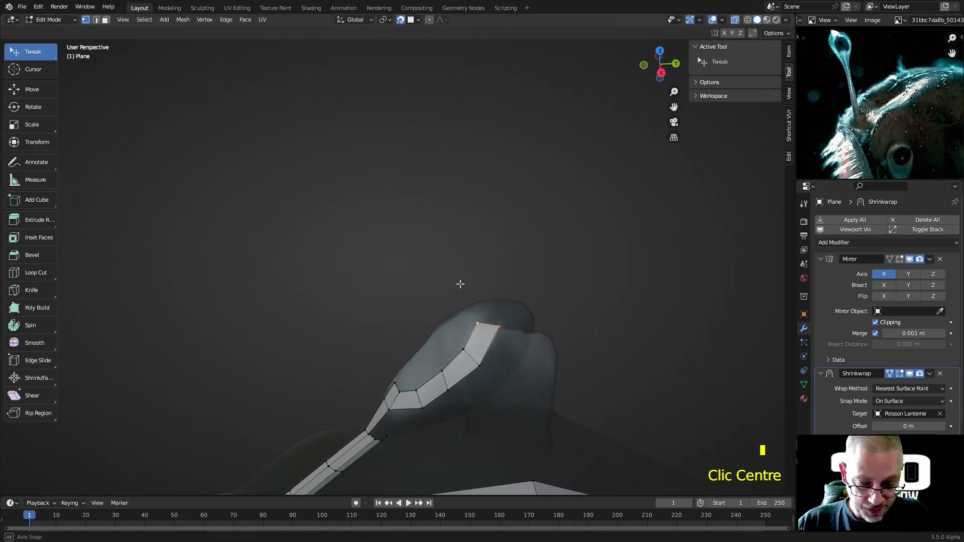
key(e)
click(491, 307)
Step: Reposition the strip's vertices so its faces are evenly spaced and follow the bulb's contour
drag(481, 327, 475, 334)
drag(463, 350, 461, 356)
drag(499, 327, 498, 335)
middle_drag(499, 336, 611, 252)
scroll(611, 251, up, 2)
shift+middle_drag(727, 181, 555, 265)
drag(533, 267, 533, 304)
middle_drag(533, 304, 479, 328)
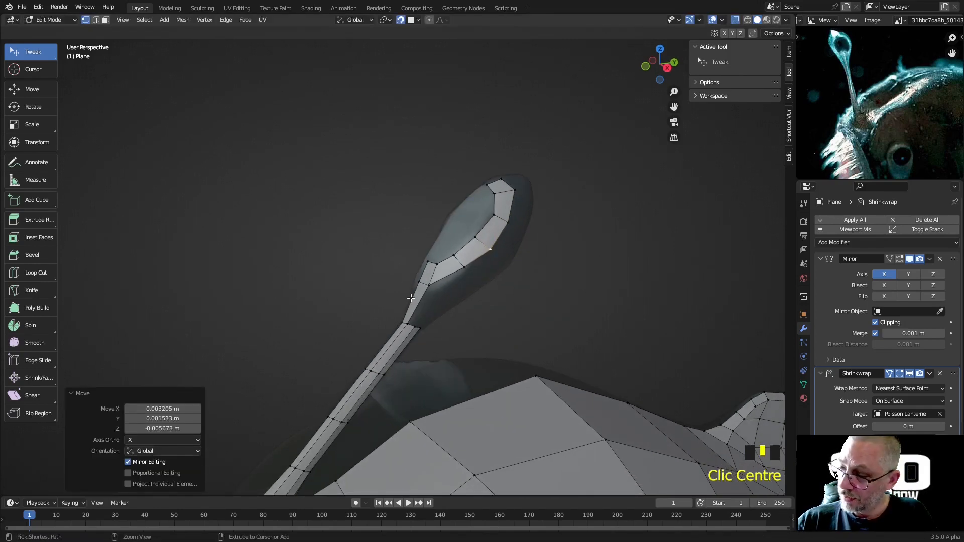
Step: Add a centred loop cut across the narrow face at the bulb's neck
key(ctrl+r)
click(410, 298)
right_click(410, 298)
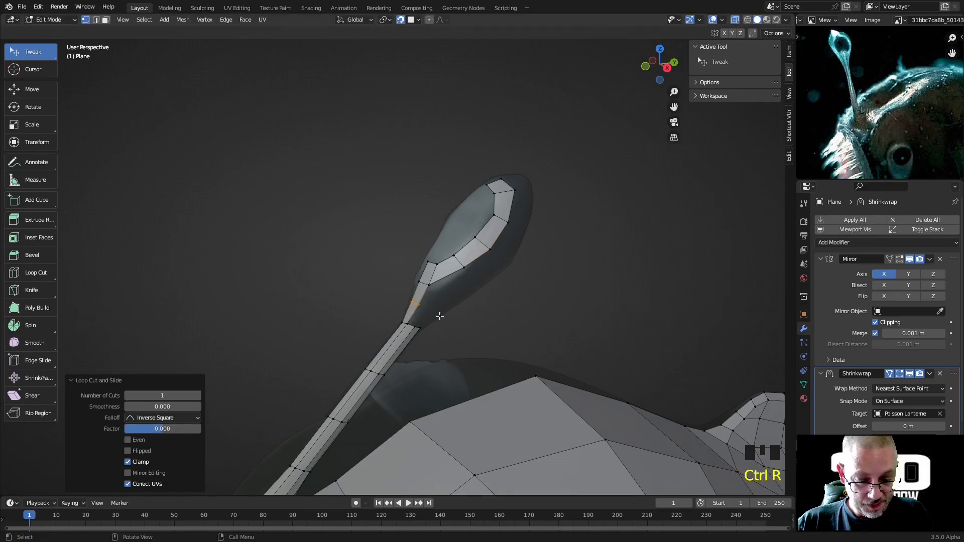
Step: Fill three new quads along the outer edge of the bulb's strip from the neck upward, placing each new corner on the sculpt
scroll(440, 315, up, 2)
click(415, 358)
middle_drag(428, 348, 295, 234)
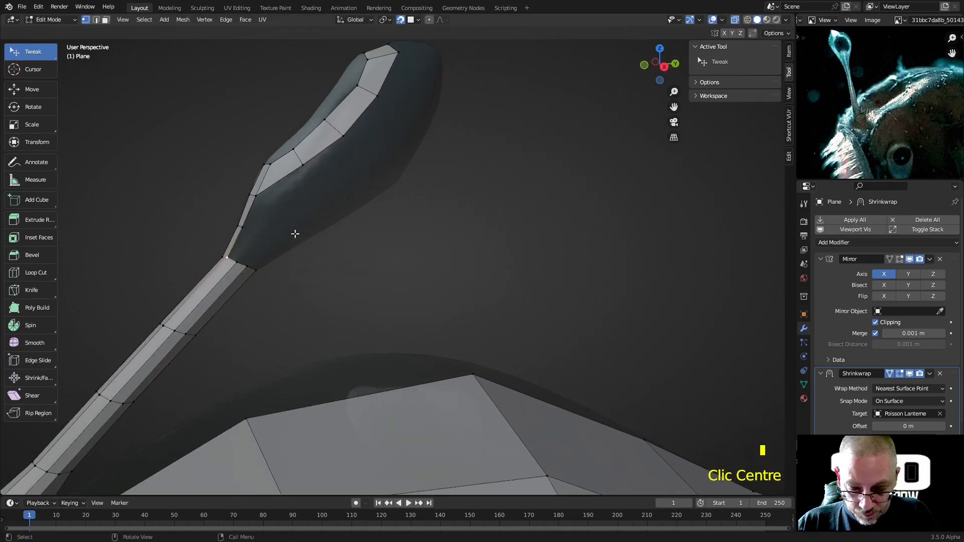
click(259, 196)
key(f)
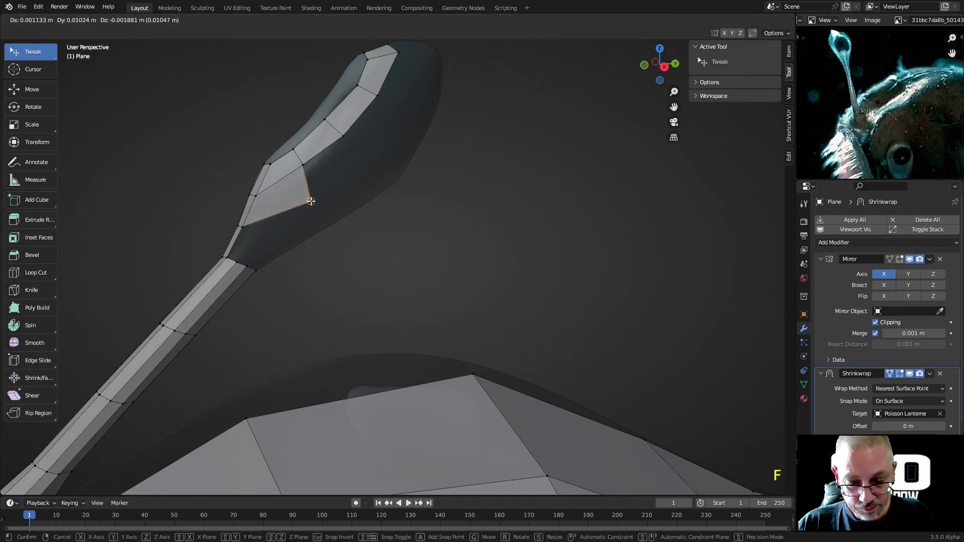
click(309, 196)
click(306, 173)
key(f)
click(362, 158)
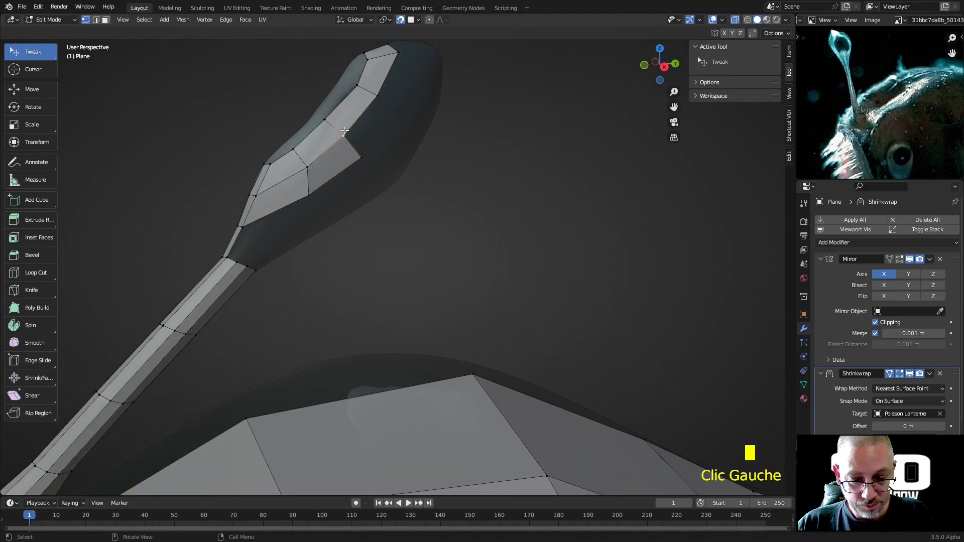
key(f)
click(402, 126)
Step: Continue filling the second row of quads up to the bulb's tip, placing the new corner vertices over the tip
middle_drag(401, 125, 402, 130)
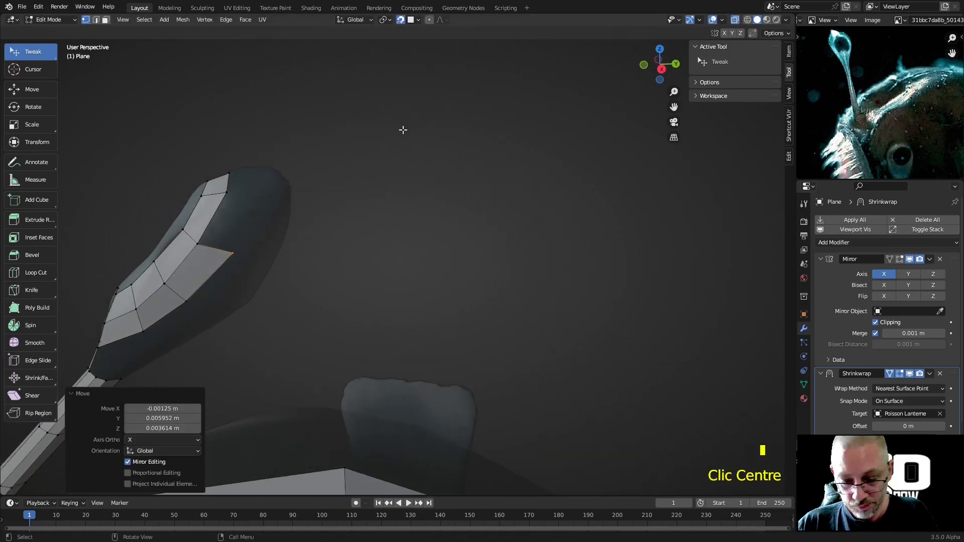
key(f)
click(263, 198)
middle_drag(264, 198, 281, 235)
click(322, 345)
key(f)
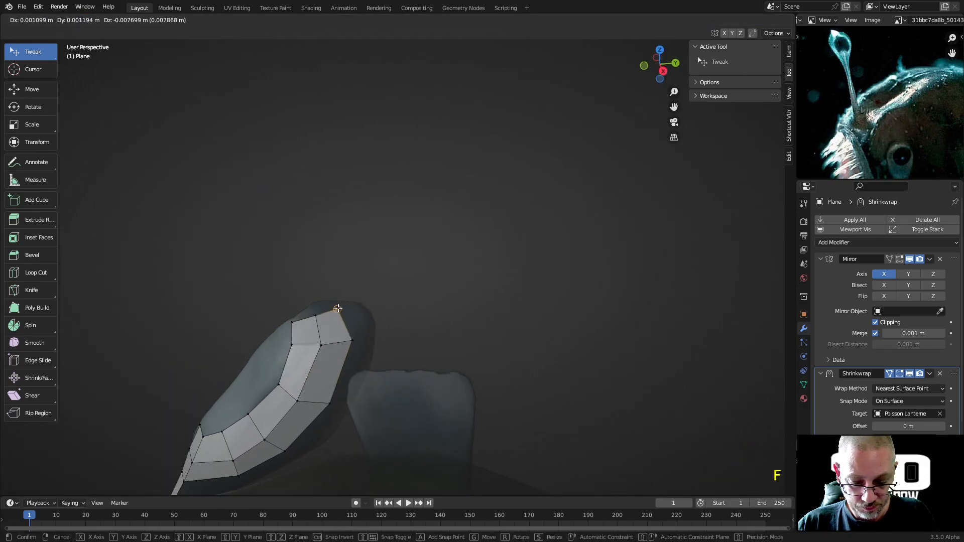
click(338, 303)
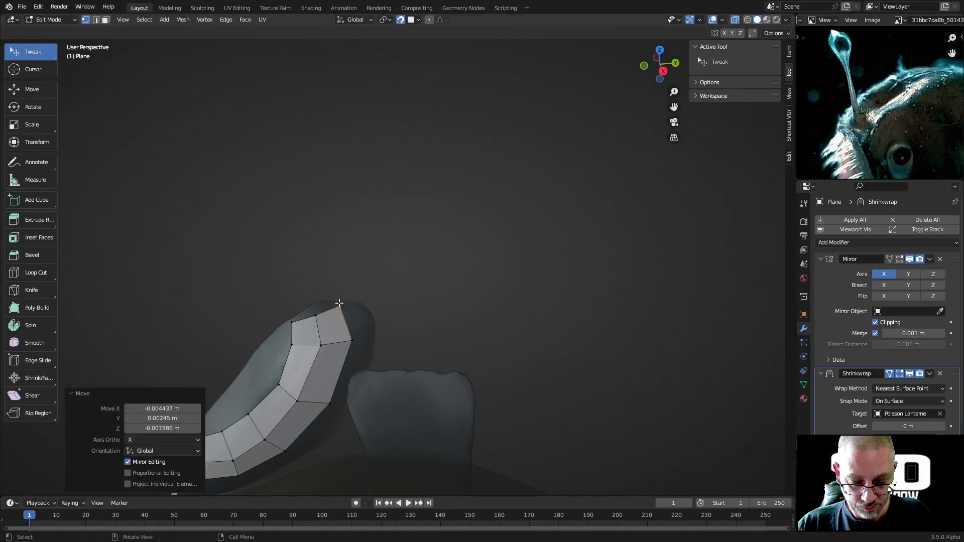
click(317, 316)
key(f)
click(317, 305)
Step: Reposition the vertices along the back of the stalk, from the bulb's neck down to its base, to match the sculpted stalk
scroll(320, 310, down, 5)
middle_drag(320, 310, 310, 279)
scroll(262, 189, up, 4)
middle_drag(264, 190, 284, 195)
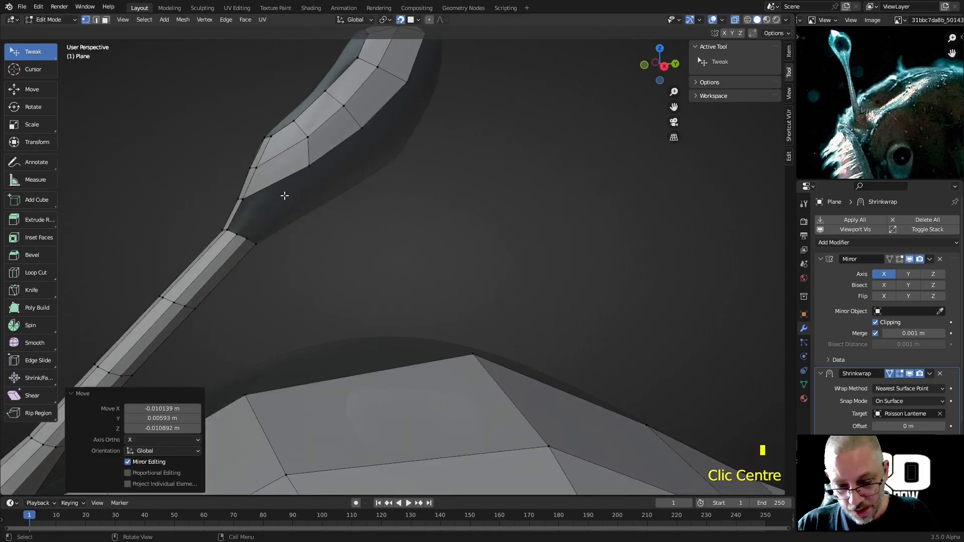
scroll(266, 222, down, 4)
middle_drag(402, 252, 435, 274)
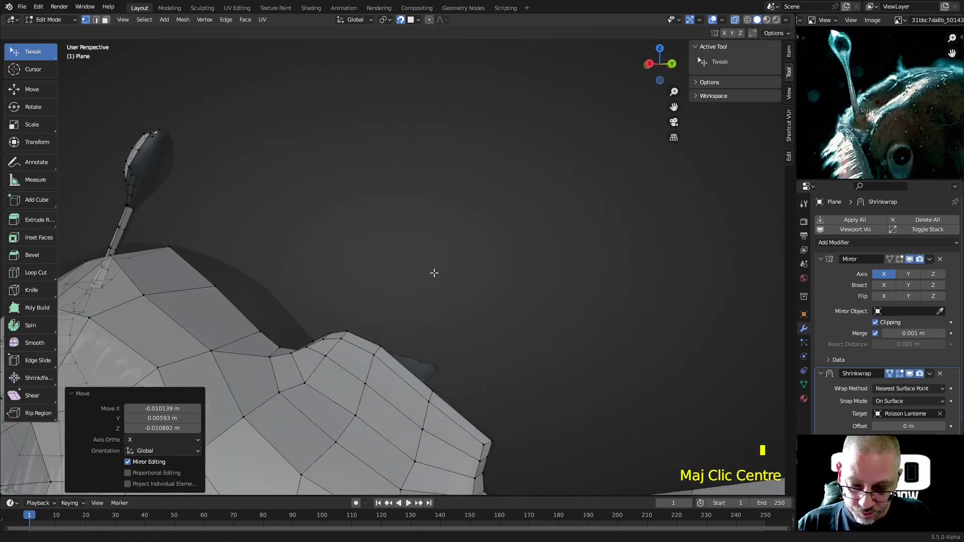
scroll(541, 357, up, 2)
mouse_move(541, 357)
middle_down()
mouse_move(559, 353)
mouse_move(543, 347)
middle_up()
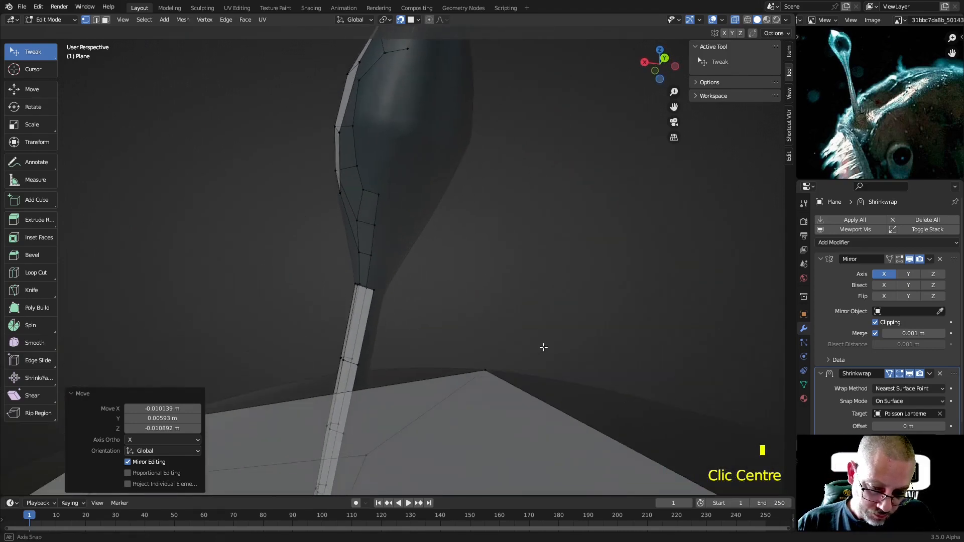
click(369, 282)
middle_drag(378, 287, 513, 319)
click(426, 288)
drag(515, 311, 481, 389)
drag(440, 447, 445, 446)
shift+middle_drag(445, 447, 510, 367)
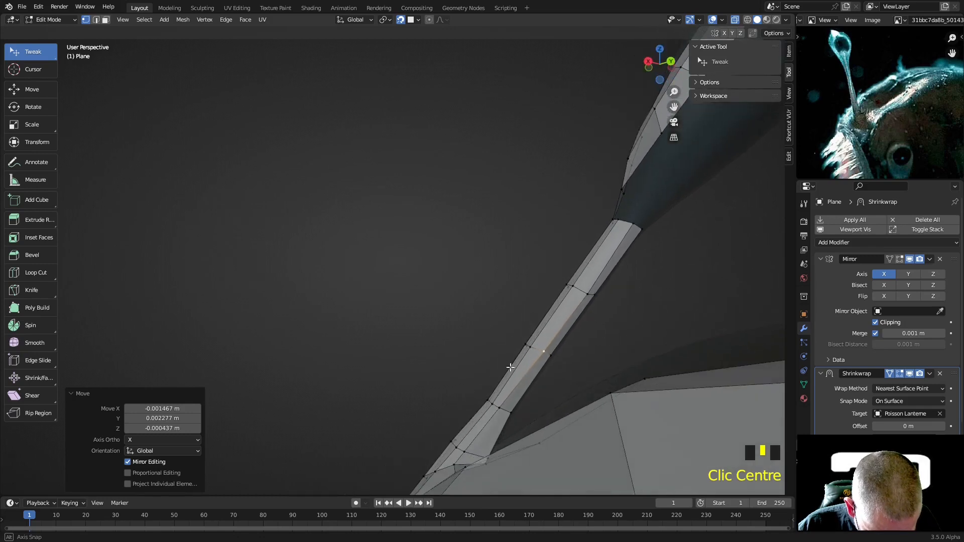
drag(498, 416, 501, 416)
mouse_move(469, 454)
mouse_down()
mouse_move(462, 462)
mouse_move(460, 445)
mouse_up()
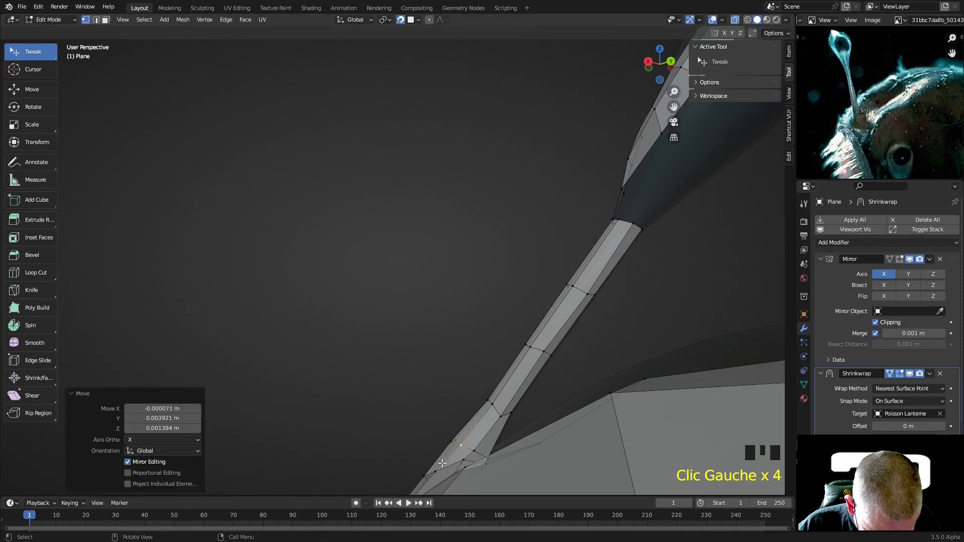
Step: Select the rear edge of the stalk's upper rim and extrude it onto the back of the bulb
scroll(487, 383, down, 2)
middle_drag(486, 384, 536, 341)
scroll(576, 264, up, 2)
middle_drag(577, 264, 525, 255)
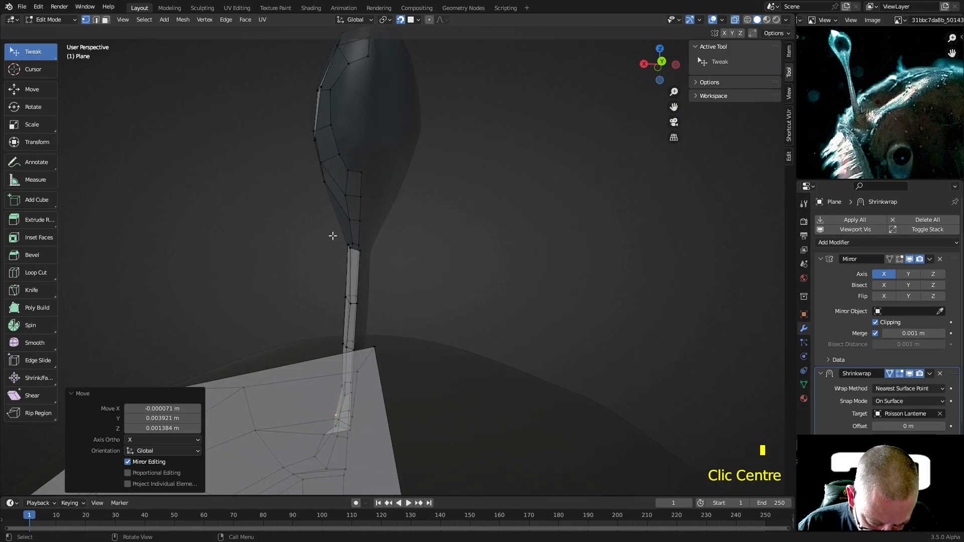
click(354, 246)
middle_drag(360, 249, 465, 314)
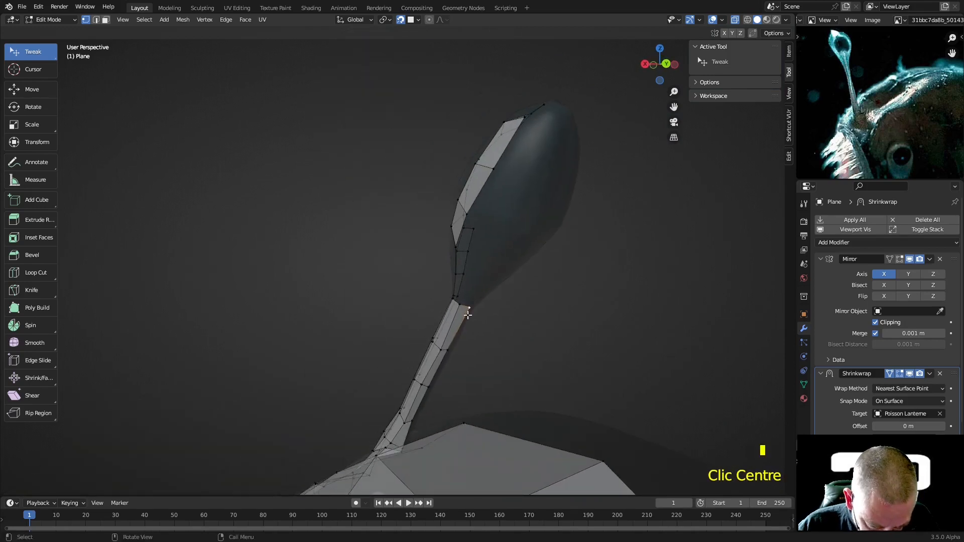
shift+click(467, 305)
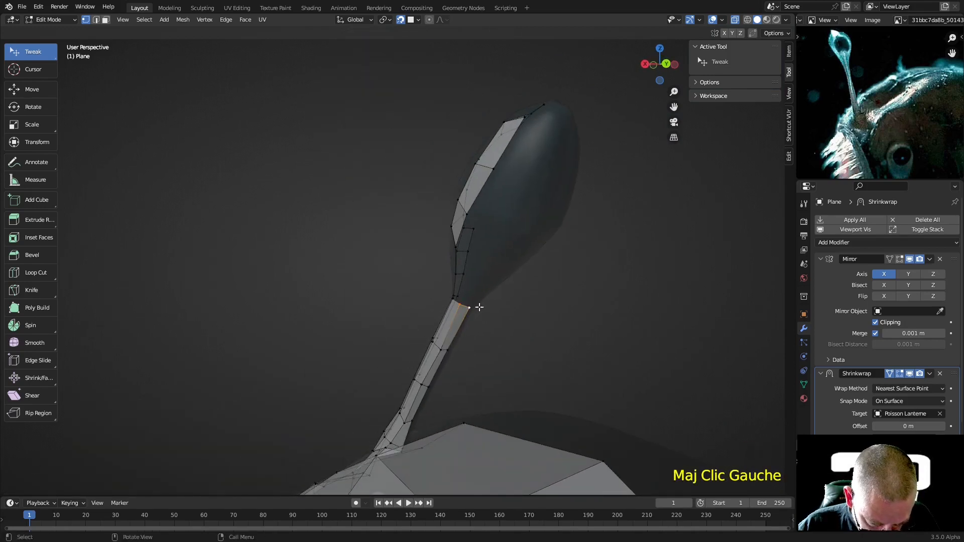
middle_drag(474, 305, 493, 310)
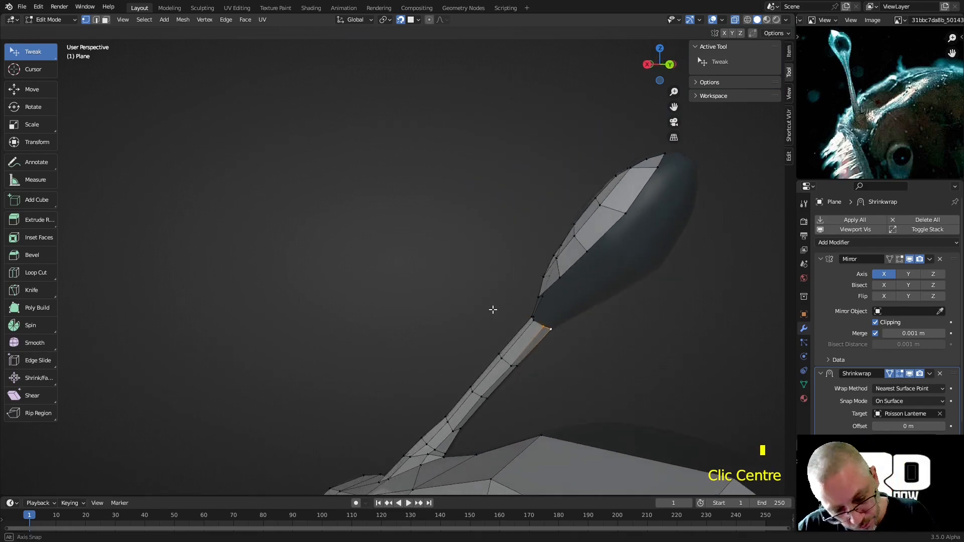
key(e)
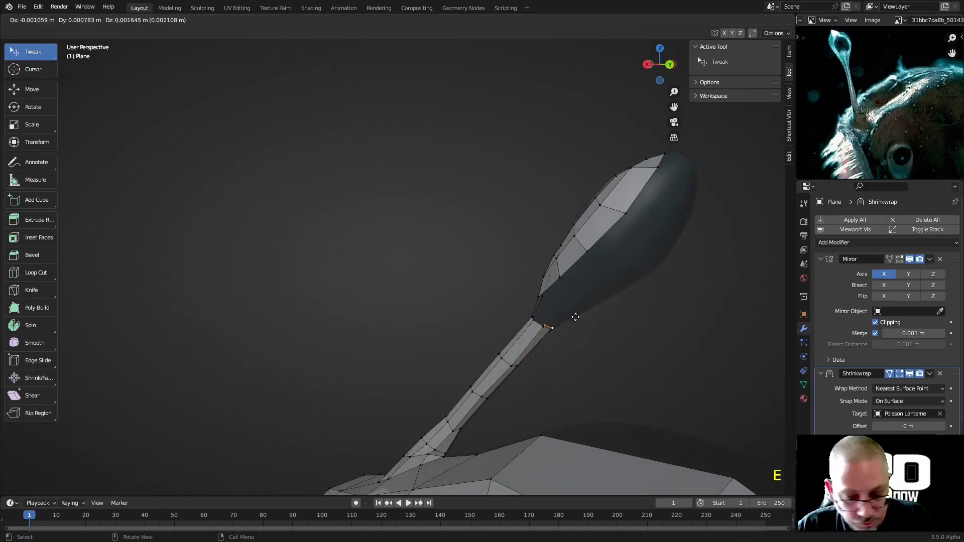
click(582, 309)
Step: Extrude the rear strip's end edge three more times up the back of the bulb toward its tip
middle_drag(581, 309, 577, 273)
key(e)
click(347, 202)
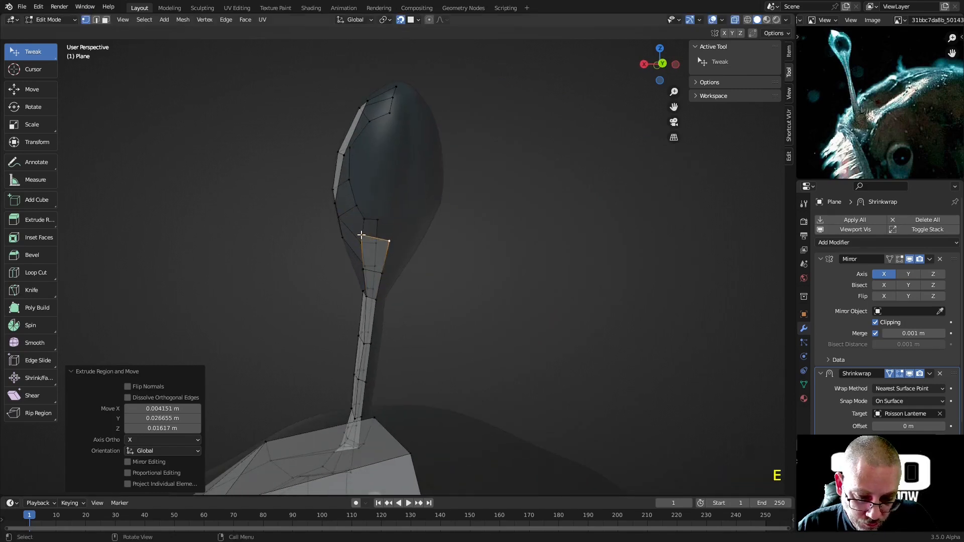
key(e)
click(363, 187)
middle_drag(363, 187, 368, 220)
key(e)
click(351, 321)
Step: Bridge the rear strip's end to the bulb's upper side vertices with a new face and adjust its tip vertex
middle_drag(351, 321, 394, 328)
shift+click(394, 329)
shift+click(415, 320)
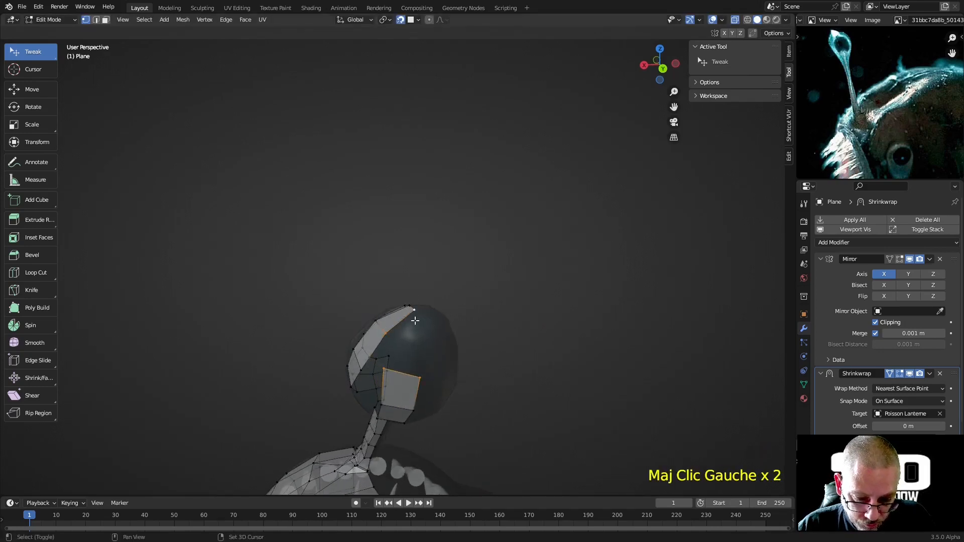
key(f)
drag(413, 313, 416, 324)
Step: Adjust the upper side vertex and fill the gap between the bulb's side and rear strips with quads down toward the neck
middle_drag(416, 324, 575, 281)
drag(574, 281, 590, 317)
shift+click(574, 289)
key(f)
key(f)
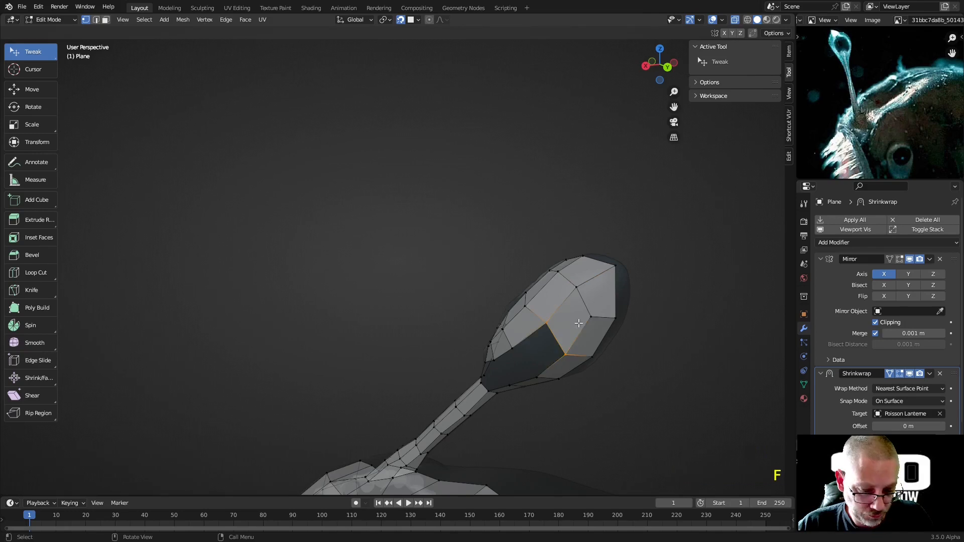
middle_drag(551, 334, 576, 315)
key(f)
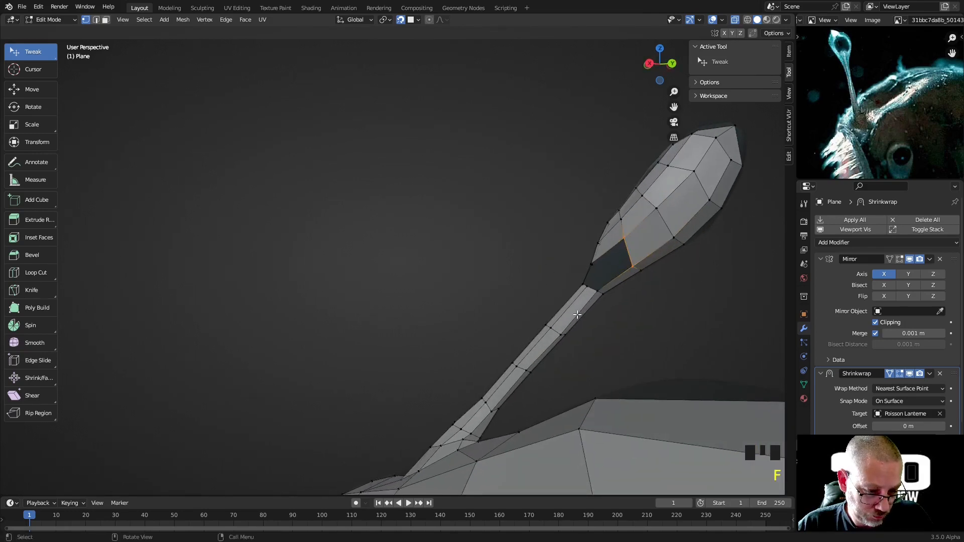
Step: Move the side vertex beside the remaining gap at the bulb's neck to better follow the sculpt
scroll(603, 291, up, 2)
shift+middle_drag(672, 286, 459, 271)
shift+middle_drag(447, 263, 299, 188)
scroll(297, 159, up, 3)
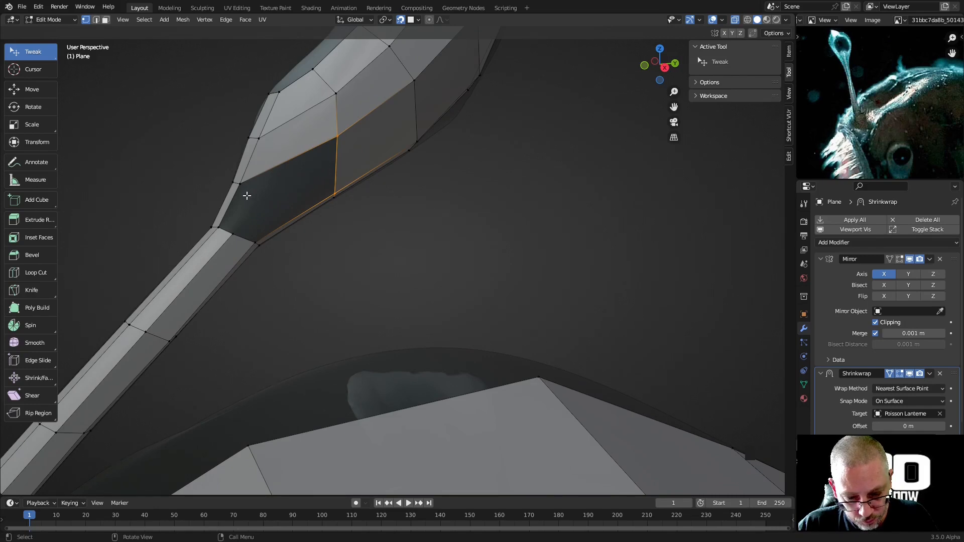
middle_drag(257, 198, 321, 214)
drag(537, 268, 551, 268)
middle_drag(552, 267, 417, 242)
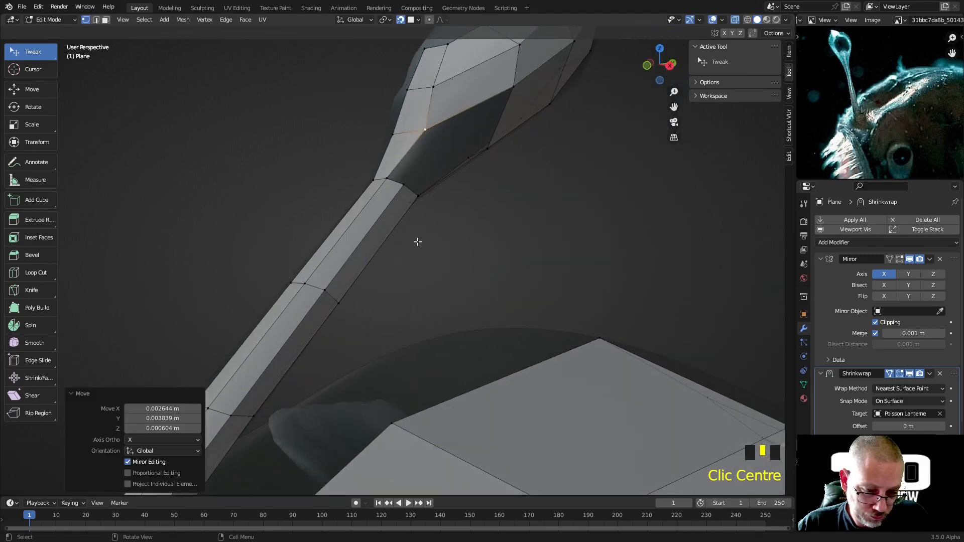
Step: Adjust the side vertices at the bulb's neck and close the remaining gap there with new faces
drag(398, 184, 393, 166)
middle_drag(394, 166, 292, 149)
shift+click(237, 149)
drag(238, 150, 240, 157)
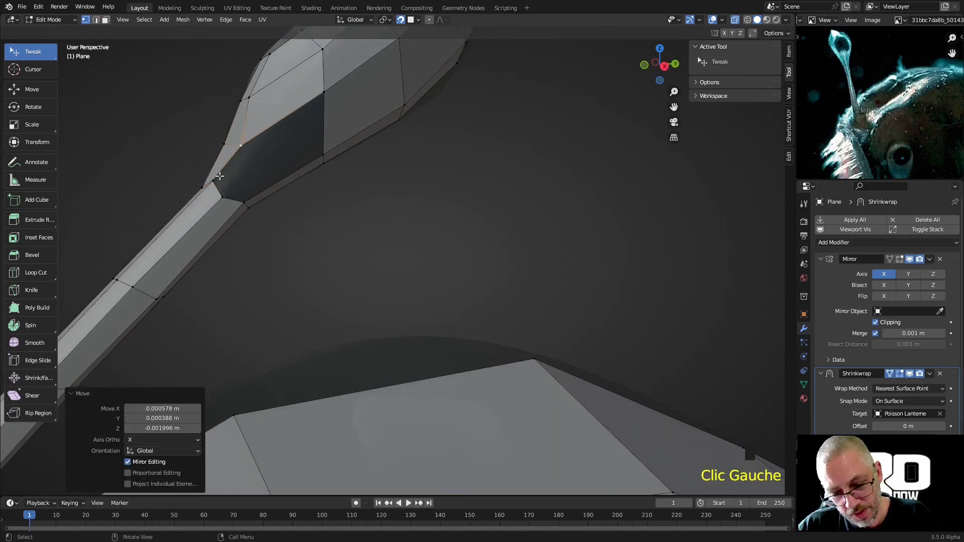
shift+click(219, 176)
key(f)
key(f)
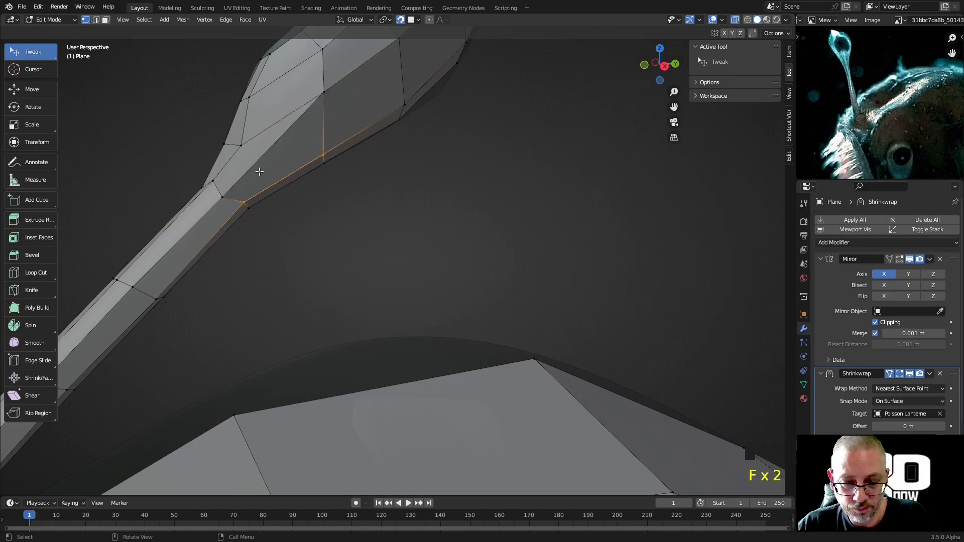
Step: Reposition the vertices along the bulb's newly filled side and the top of the stalk to even out the quads
drag(325, 93, 303, 115)
drag(322, 48, 300, 59)
drag(223, 197, 231, 187)
middle_drag(231, 187, 555, 319)
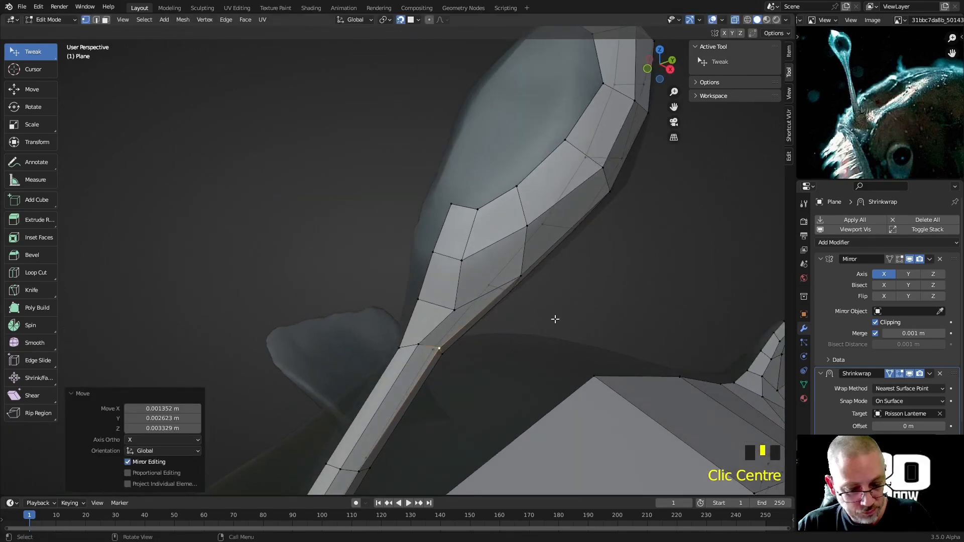
Step: Shift the vertices on the lower bulb just above the neck to follow the sculpt's outline
drag(455, 310, 451, 304)
middle_drag(529, 260, 555, 271)
drag(507, 330, 511, 320)
drag(520, 282, 522, 274)
scroll(534, 245, down, 2)
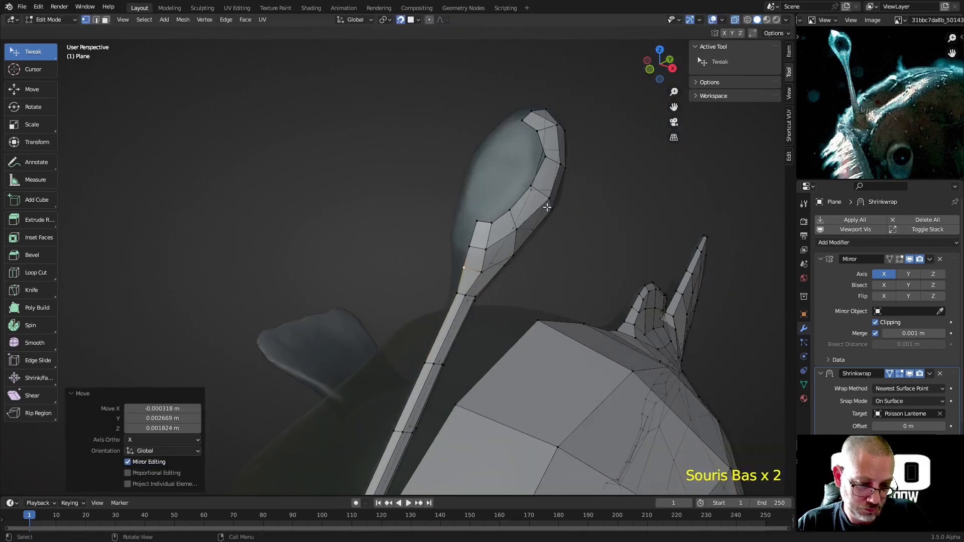
Step: Bridge the upper and lower edges along the bulb's open center with a face and add one loop cut across it
middle_drag(534, 244, 522, 266)
click(522, 267)
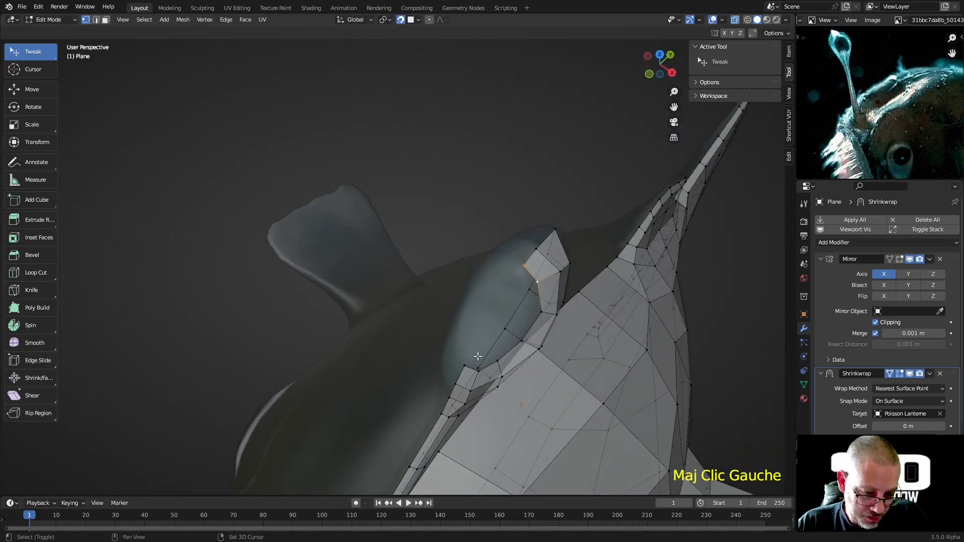
shift+click(461, 368)
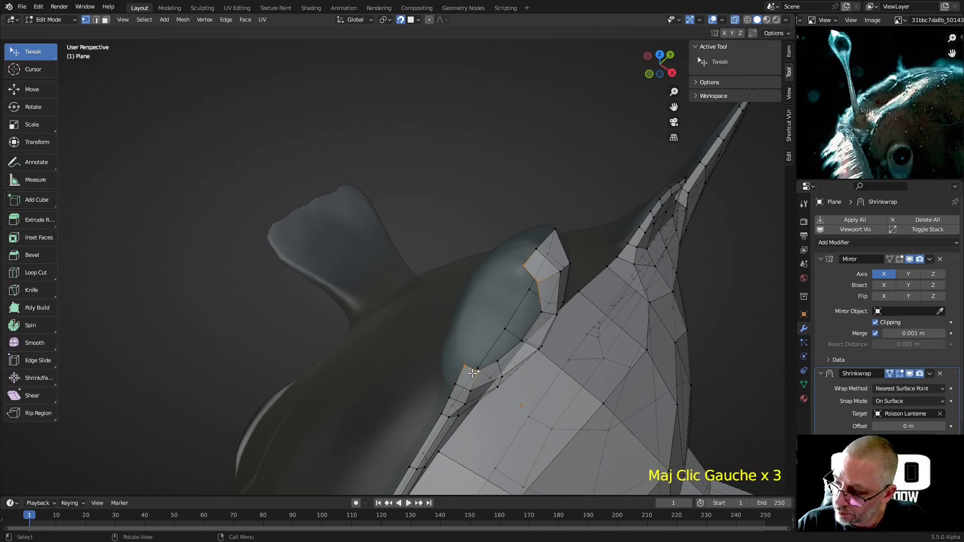
key(f)
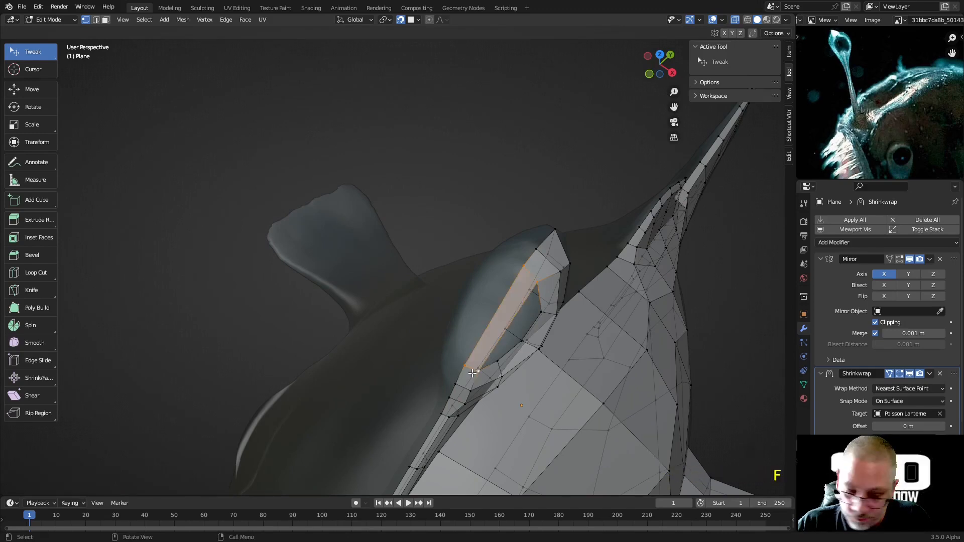
click(466, 321)
key(ctrl+r)
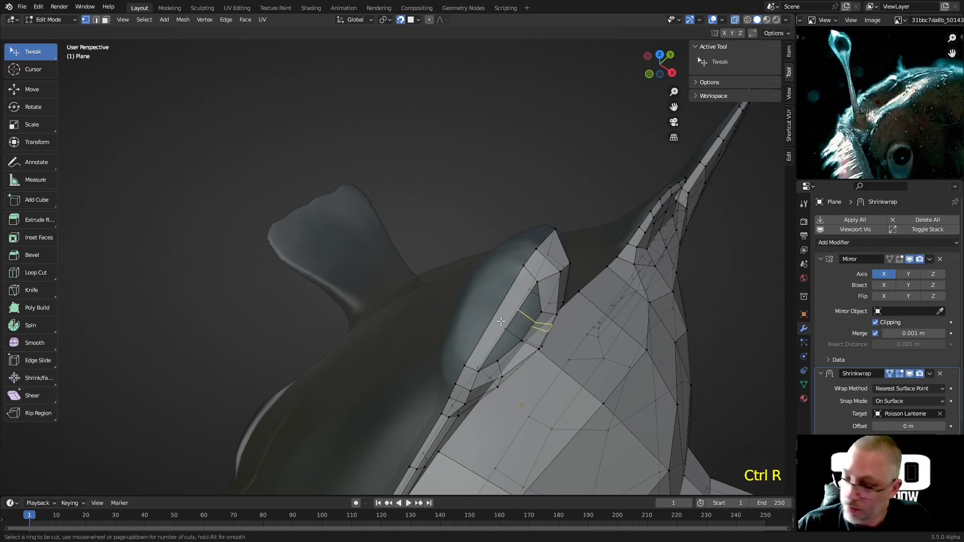
click(491, 308)
right_click(491, 308)
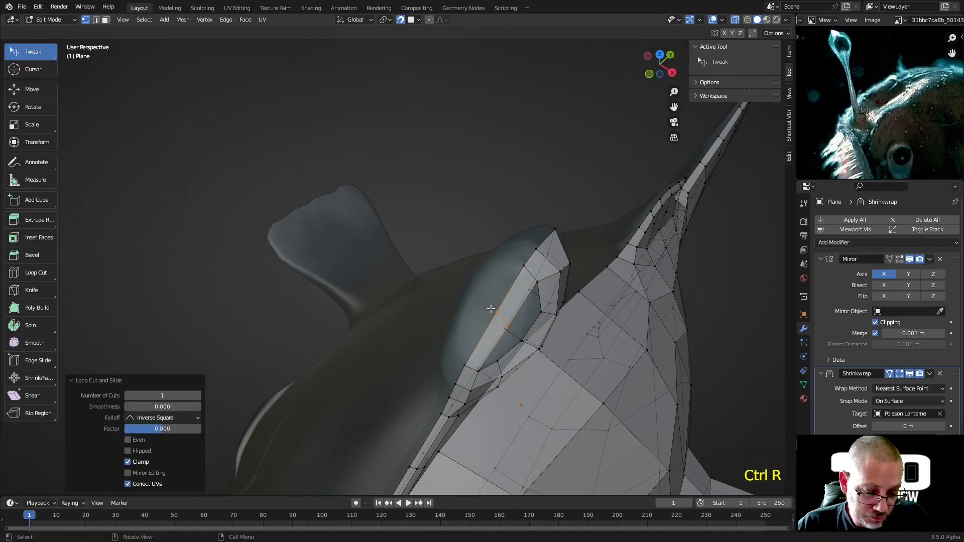
click(496, 363)
shift+click(486, 369)
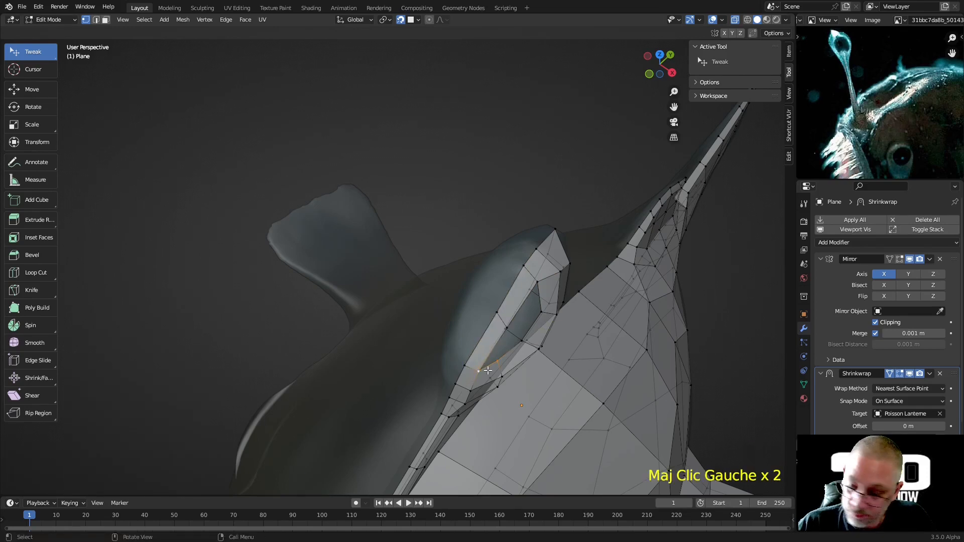
key(f)
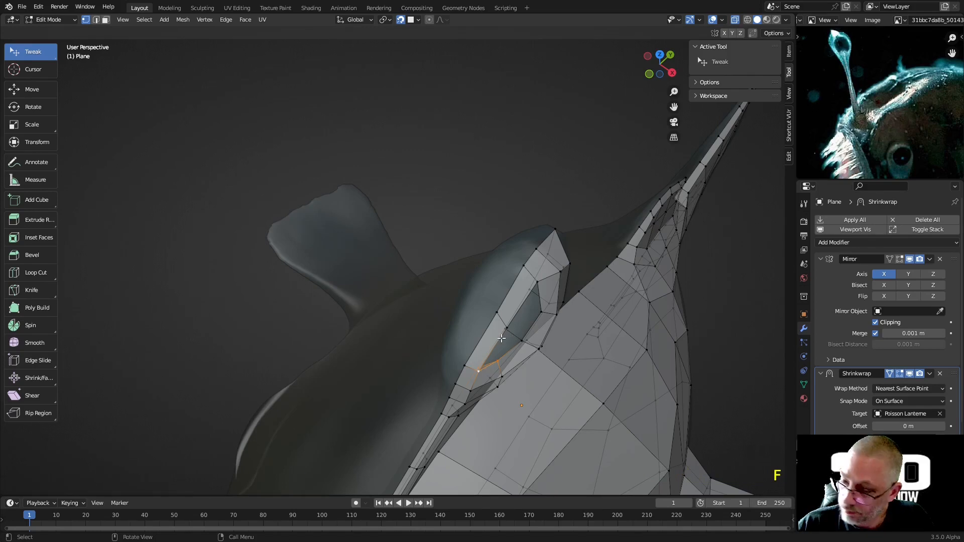
key(ctrl+z)
ctrl+click(481, 404)
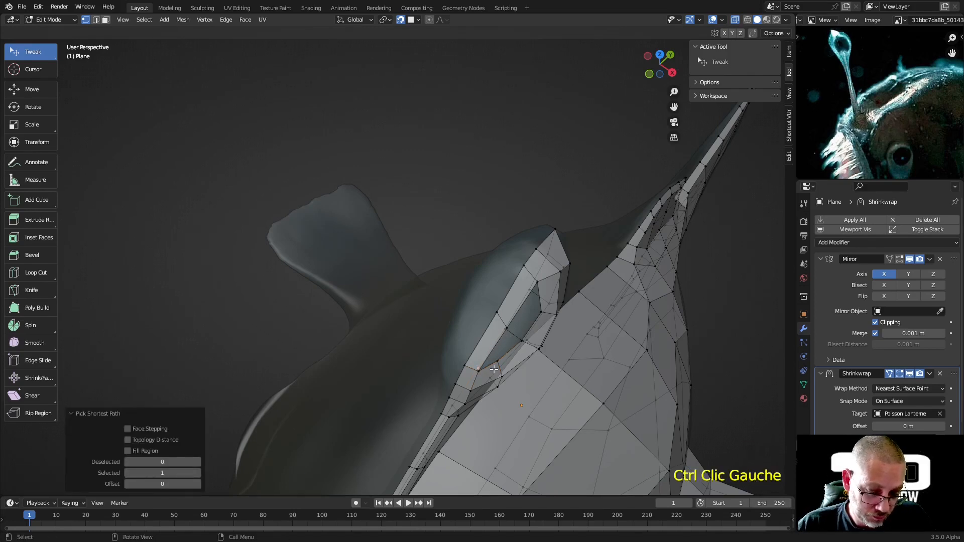
Step: Fill the opening between the bulb's central strip and its side strip with quads up to the tip
middle_drag(493, 371, 470, 351)
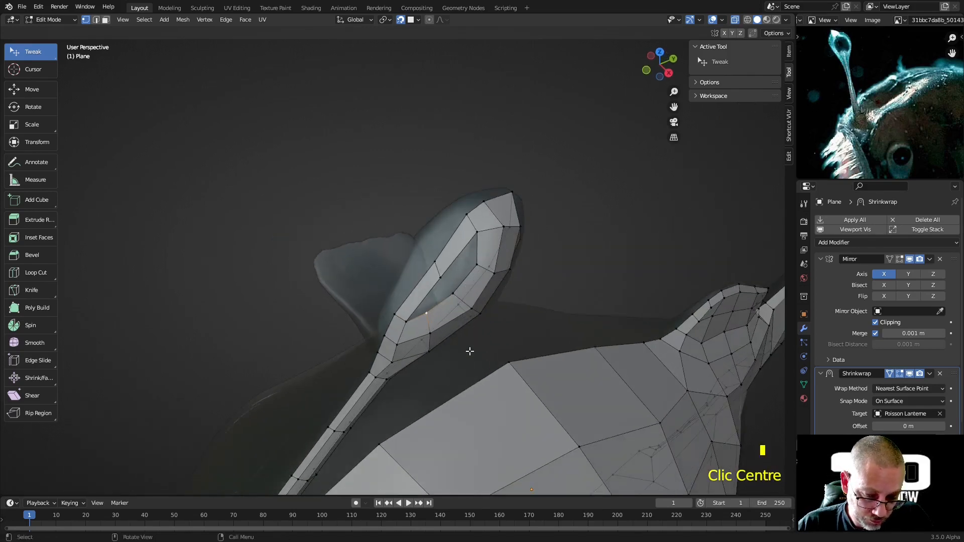
shift+click(417, 324)
key(f)
key(f)
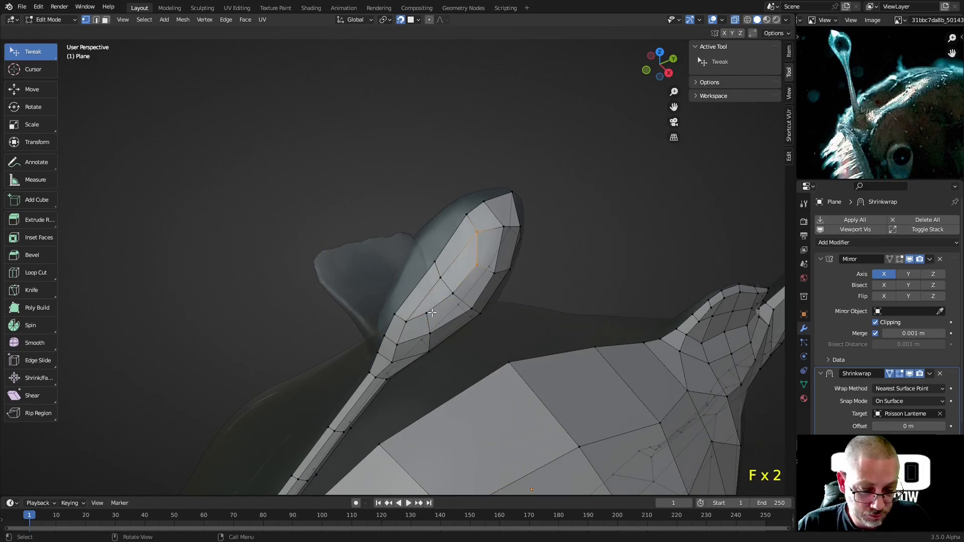
Step: Fine-tune individual vertices on the bulb's closed surface to match the sculpted lure
scroll(439, 328, up, 1)
drag(437, 333, 438, 333)
middle_drag(438, 333, 375, 201)
scroll(468, 316, down, 4)
scroll(375, 201, up, 3)
drag(366, 71, 339, 124)
click(380, 61)
click(366, 139)
middle_drag(339, 124, 477, 240)
Step: Return to Object Mode, turn off X-ray display and view the whole retopologized fish
scroll(510, 258, down, 3)
key(Tab)
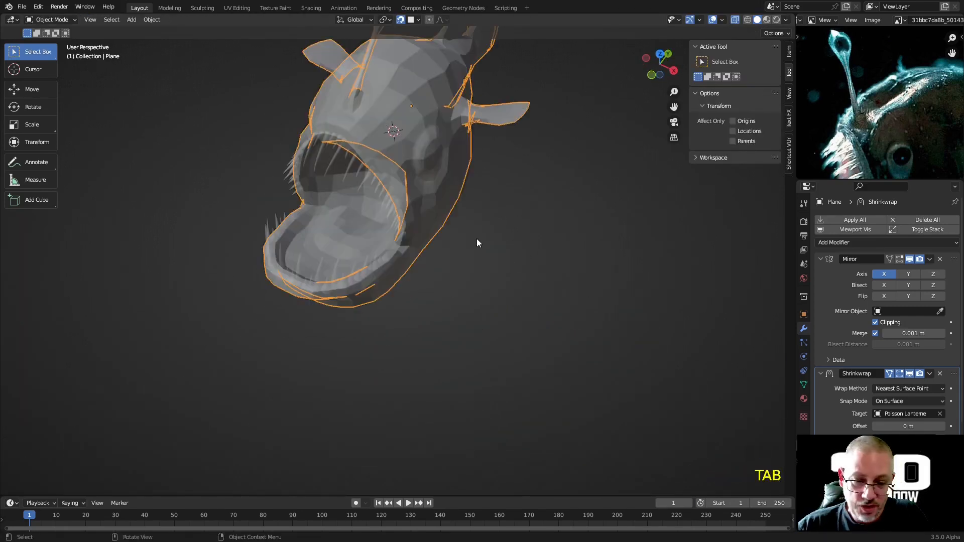
key(alt+z)
shift+middle_drag(503, 306, 484, 432)
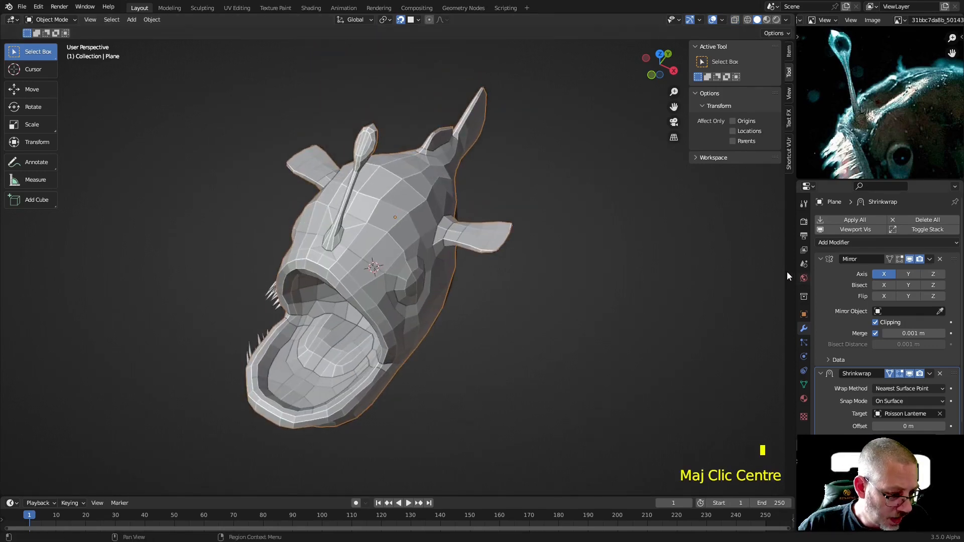
middle_drag(399, 264, 392, 236)
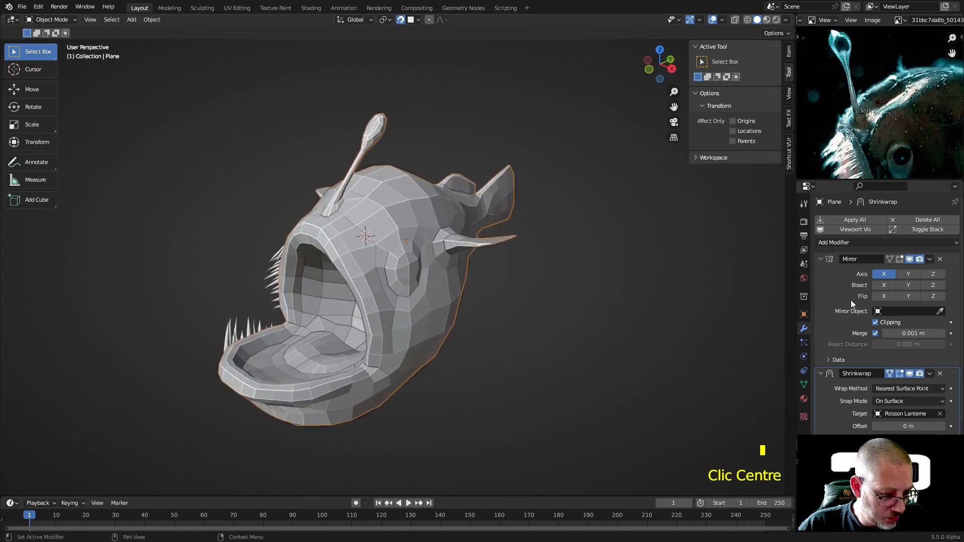
Step: Disable the In Front viewport display for the retopology mesh
click(803, 314)
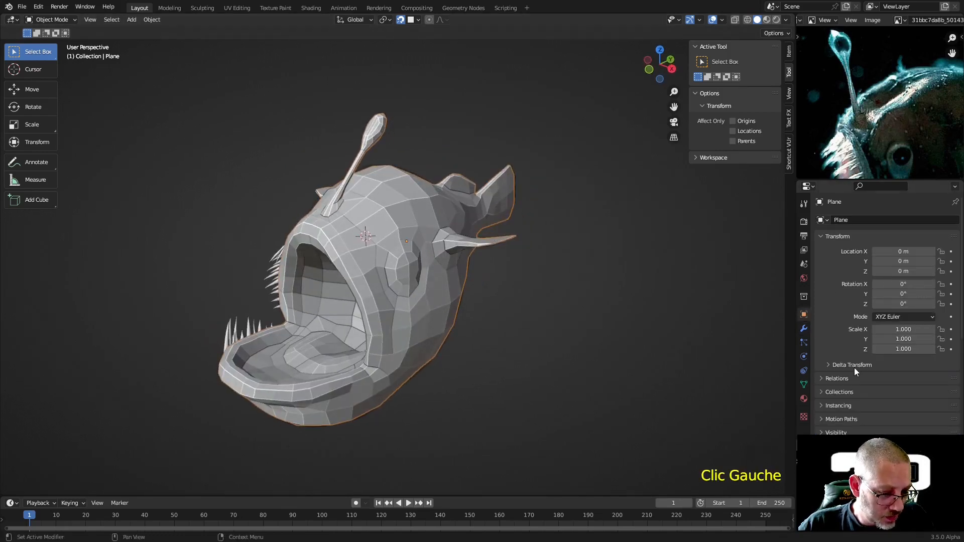
scroll(866, 387, down, 7)
click(875, 388)
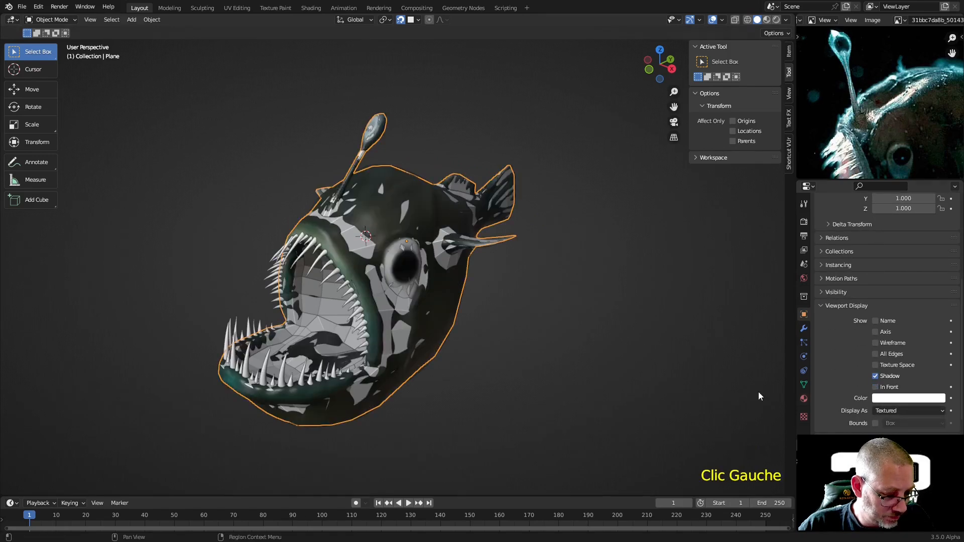
Step: Isolate the teeth and the retopologized body in local view, leaving out the original sculpt
double_click(276, 250)
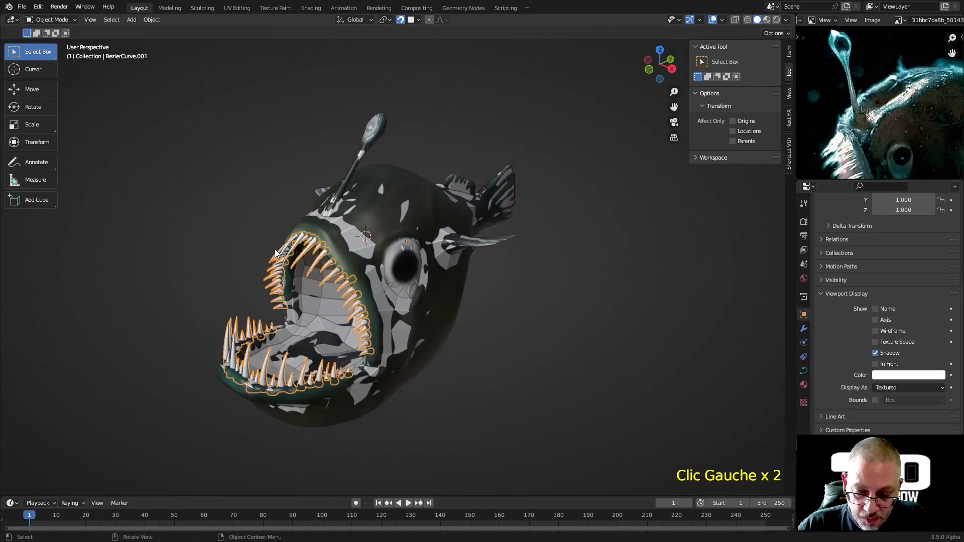
shift+click(355, 237)
shift+click(354, 237)
shift+click(374, 202)
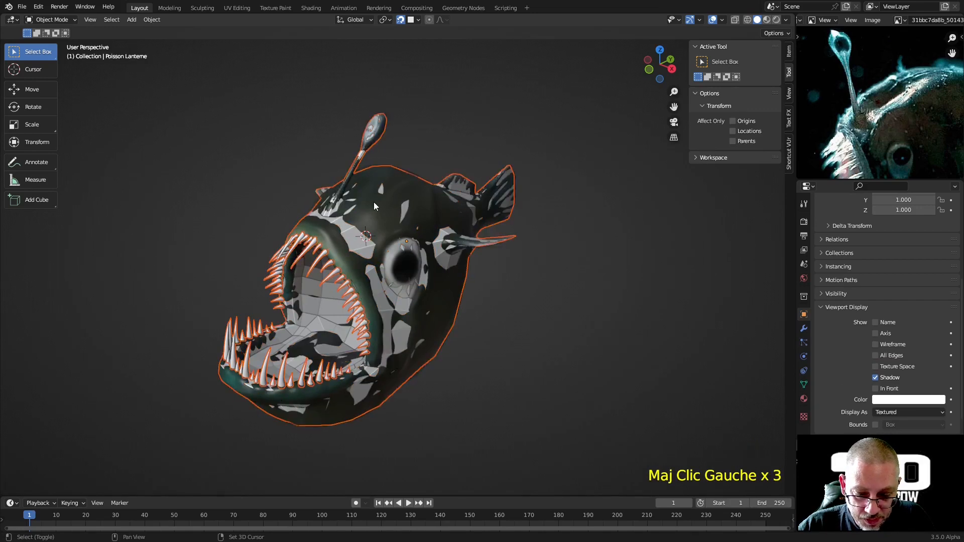
key(KP_Divide)
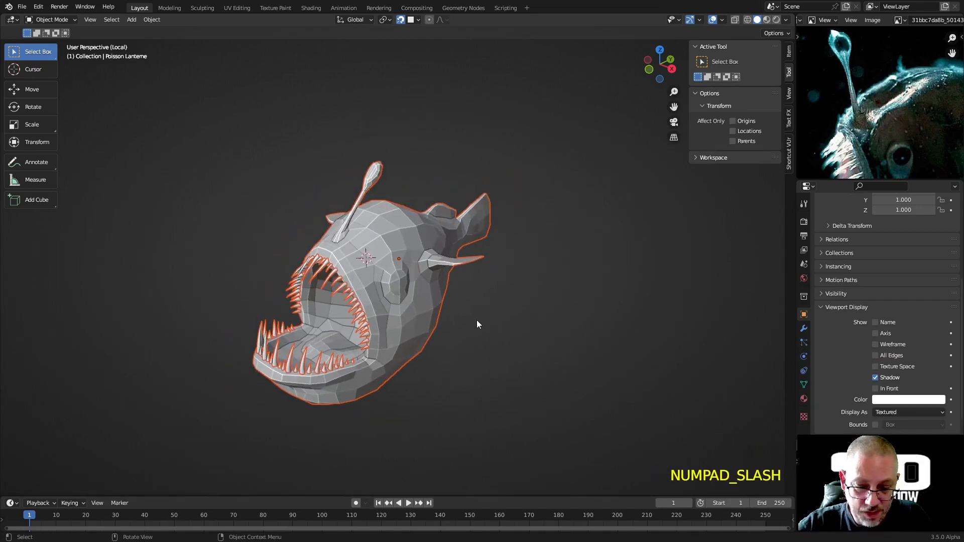
Step: Apply Shade Smooth to the retopologized body
scroll(459, 329, up, 2)
click(420, 242)
right_click(418, 242)
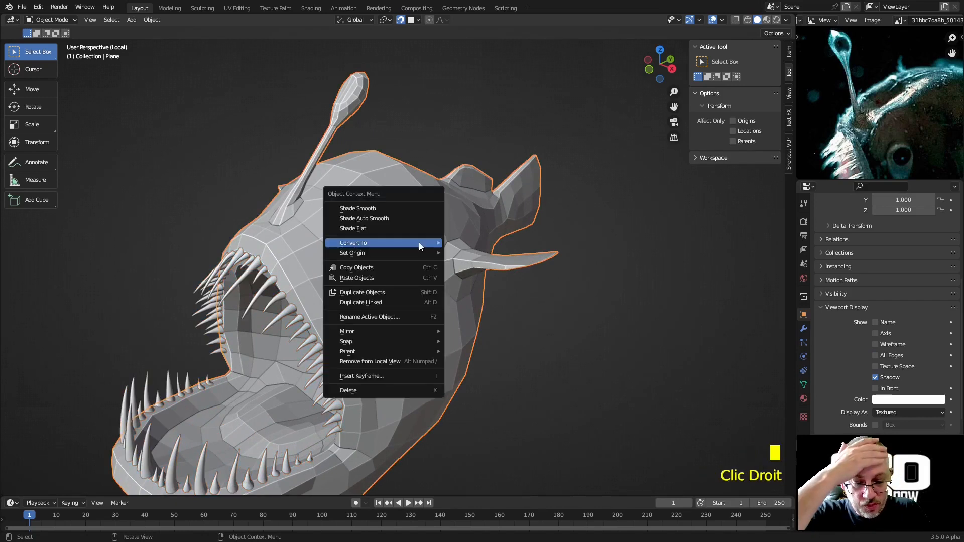
click(395, 209)
scroll(450, 307, down, 3)
mouse_move(451, 307)
middle_down()
mouse_move(402, 248)
mouse_move(425, 261)
mouse_move(460, 316)
mouse_move(506, 340)
mouse_move(542, 333)
mouse_move(436, 301)
middle_up()
Step: Add a Subdivision Surface modifier to the body and place it between the Mirror and Shrinkwrap modifiers
click(803, 329)
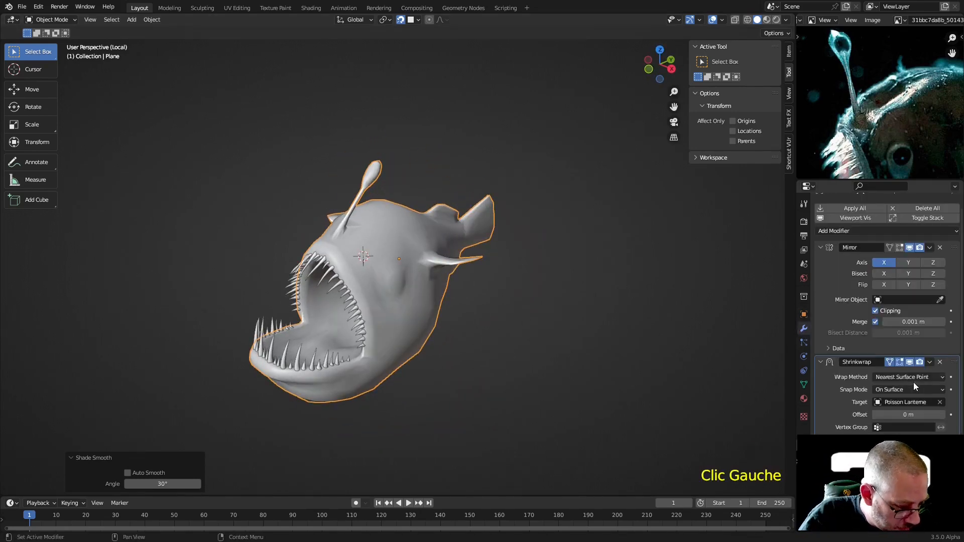
click(857, 231)
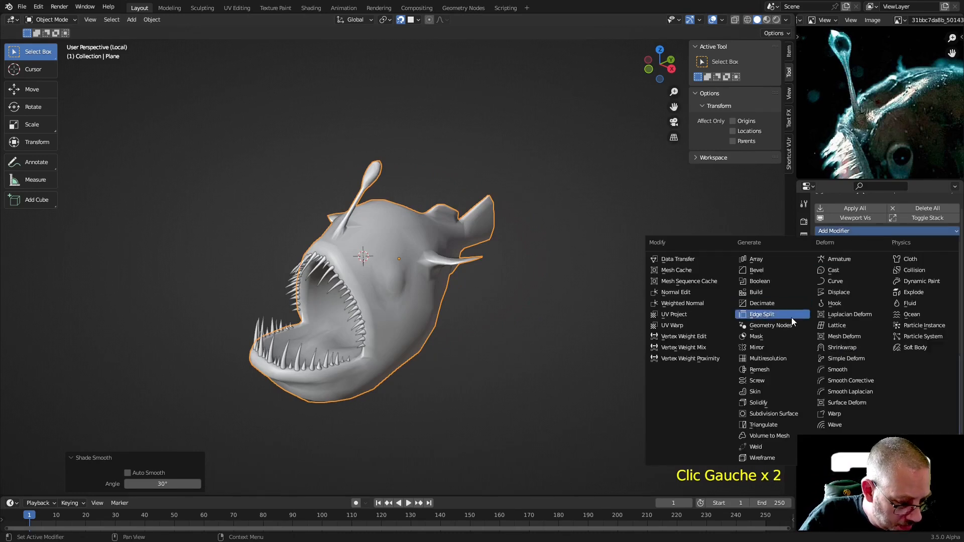
click(778, 414)
scroll(861, 381, down, 4)
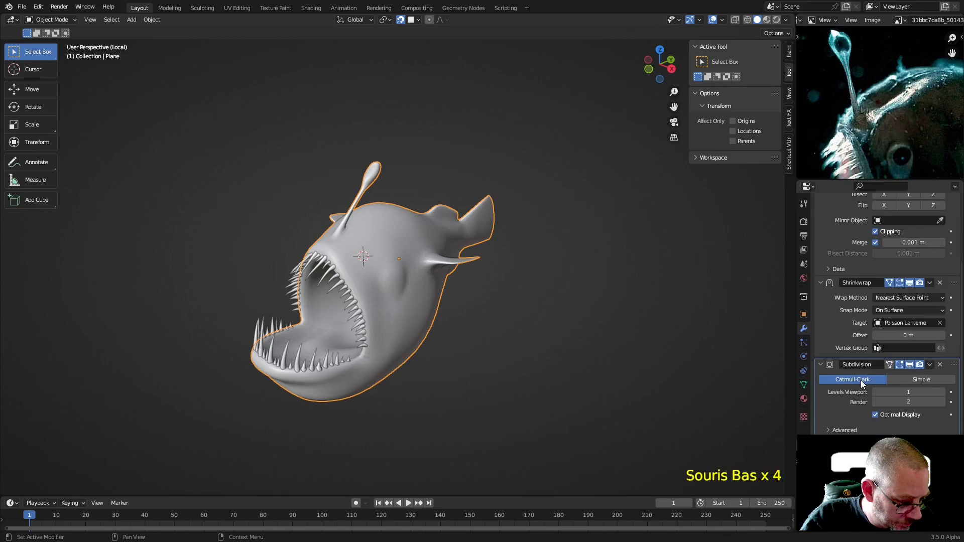
drag(954, 365, 930, 265)
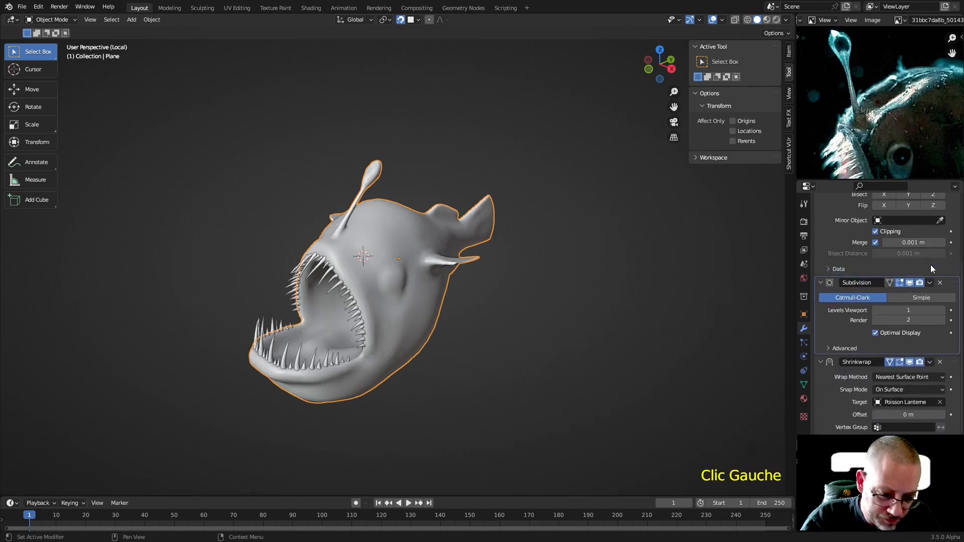
Step: Set the subdivision's viewport levels to 2 and inspect the smoothed fish, including its lure
click(942, 311)
middle_drag(646, 316, 556, 292)
scroll(370, 169, up, 3)
middle_drag(369, 166, 335, 131)
scroll(477, 200, down, 5)
middle_drag(492, 257, 526, 239)
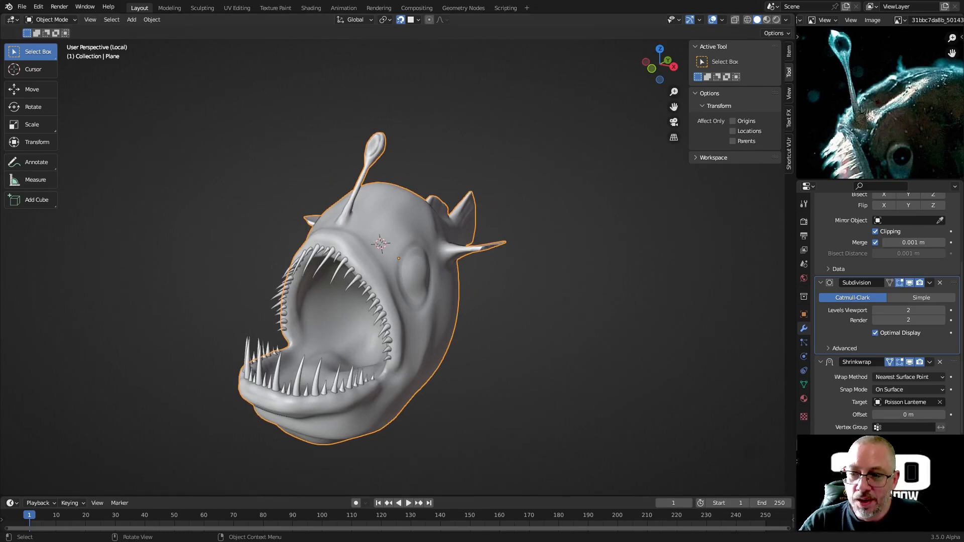